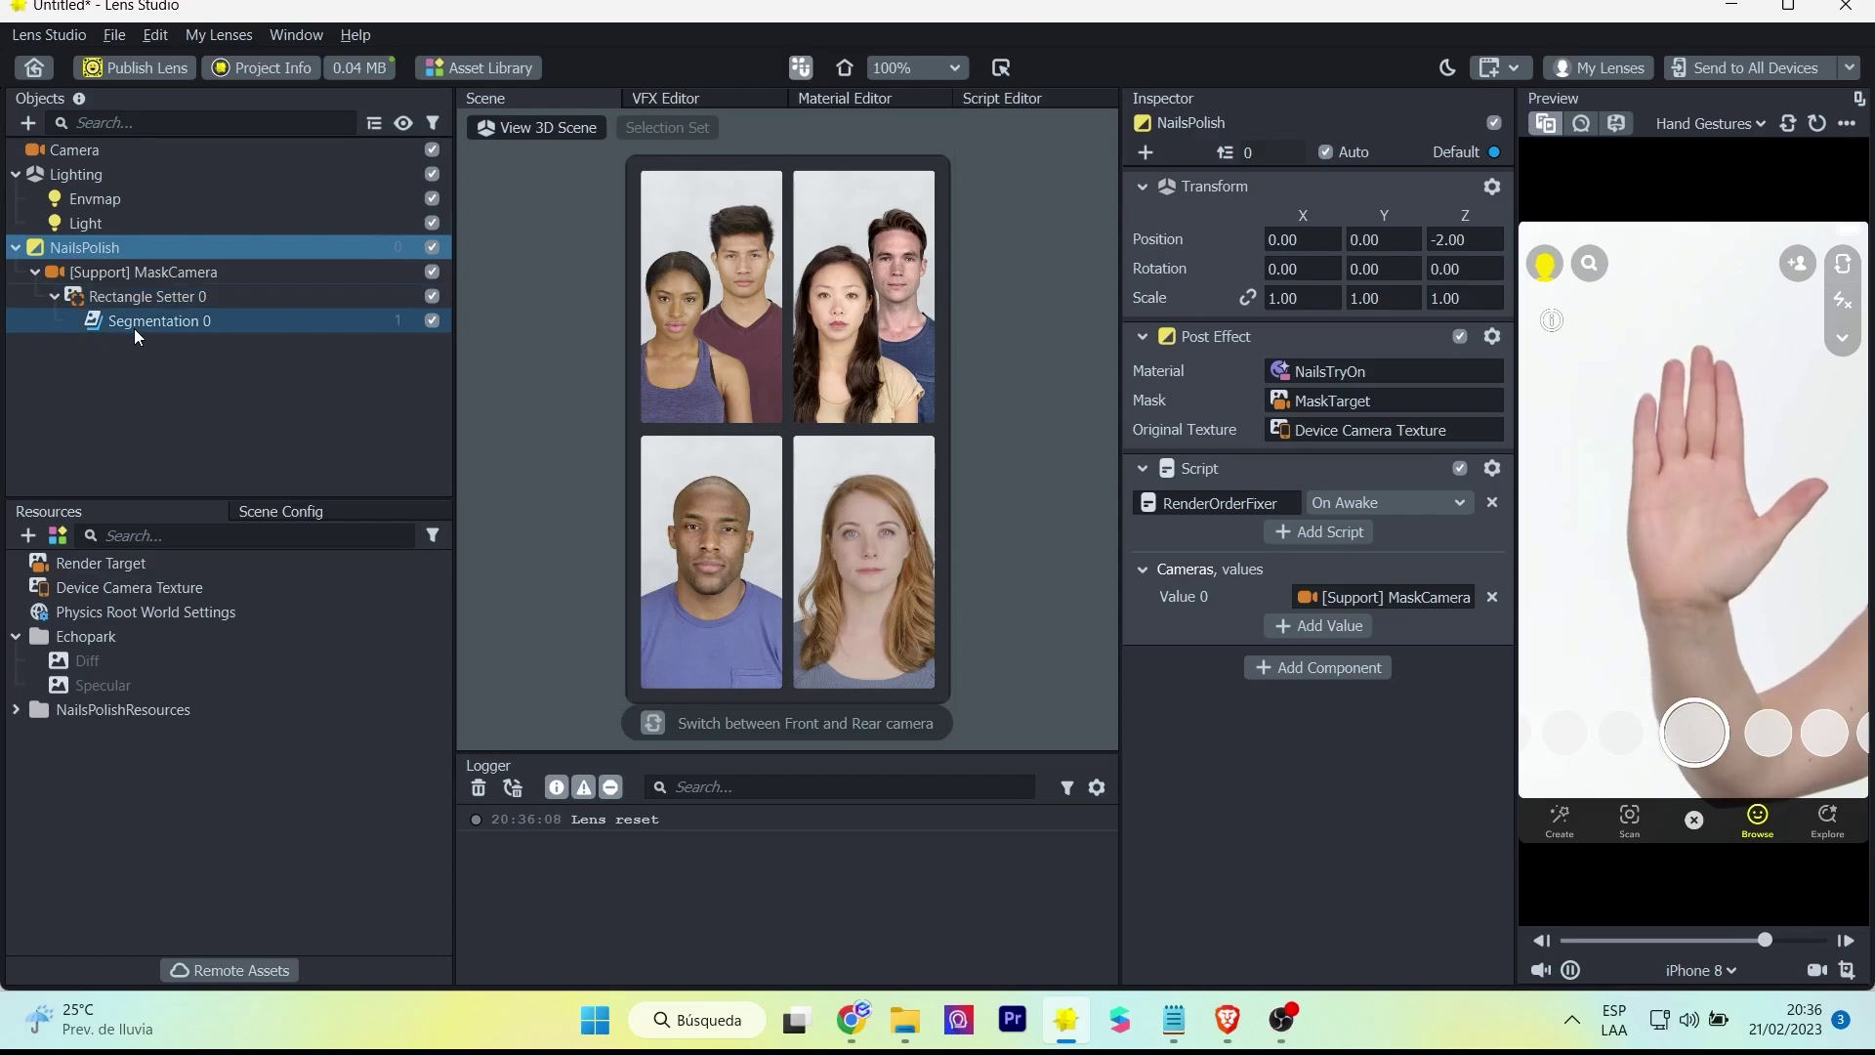
- Inspect the settings of Segmentation 0, Rectangle Setter 0, the [Support] MaskCamera and their NailsPolish parent object
left_click(136, 328)
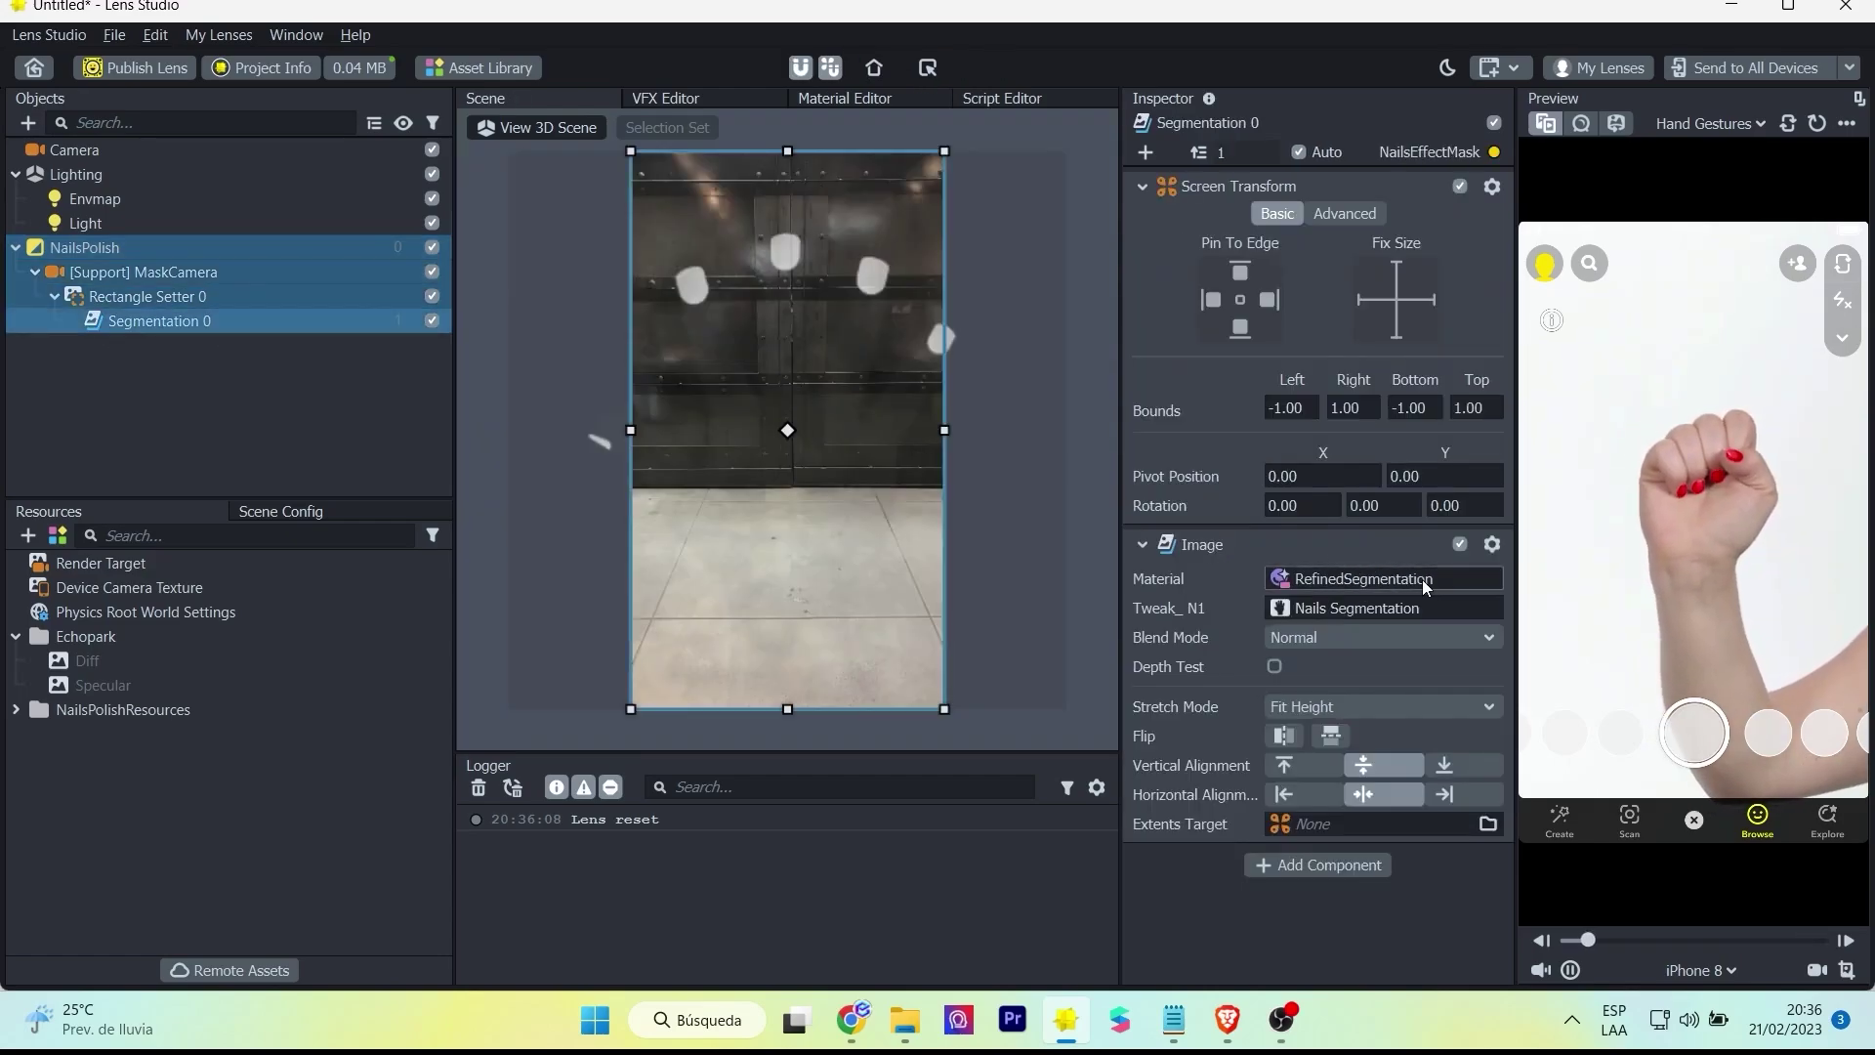
left_click(162, 295)
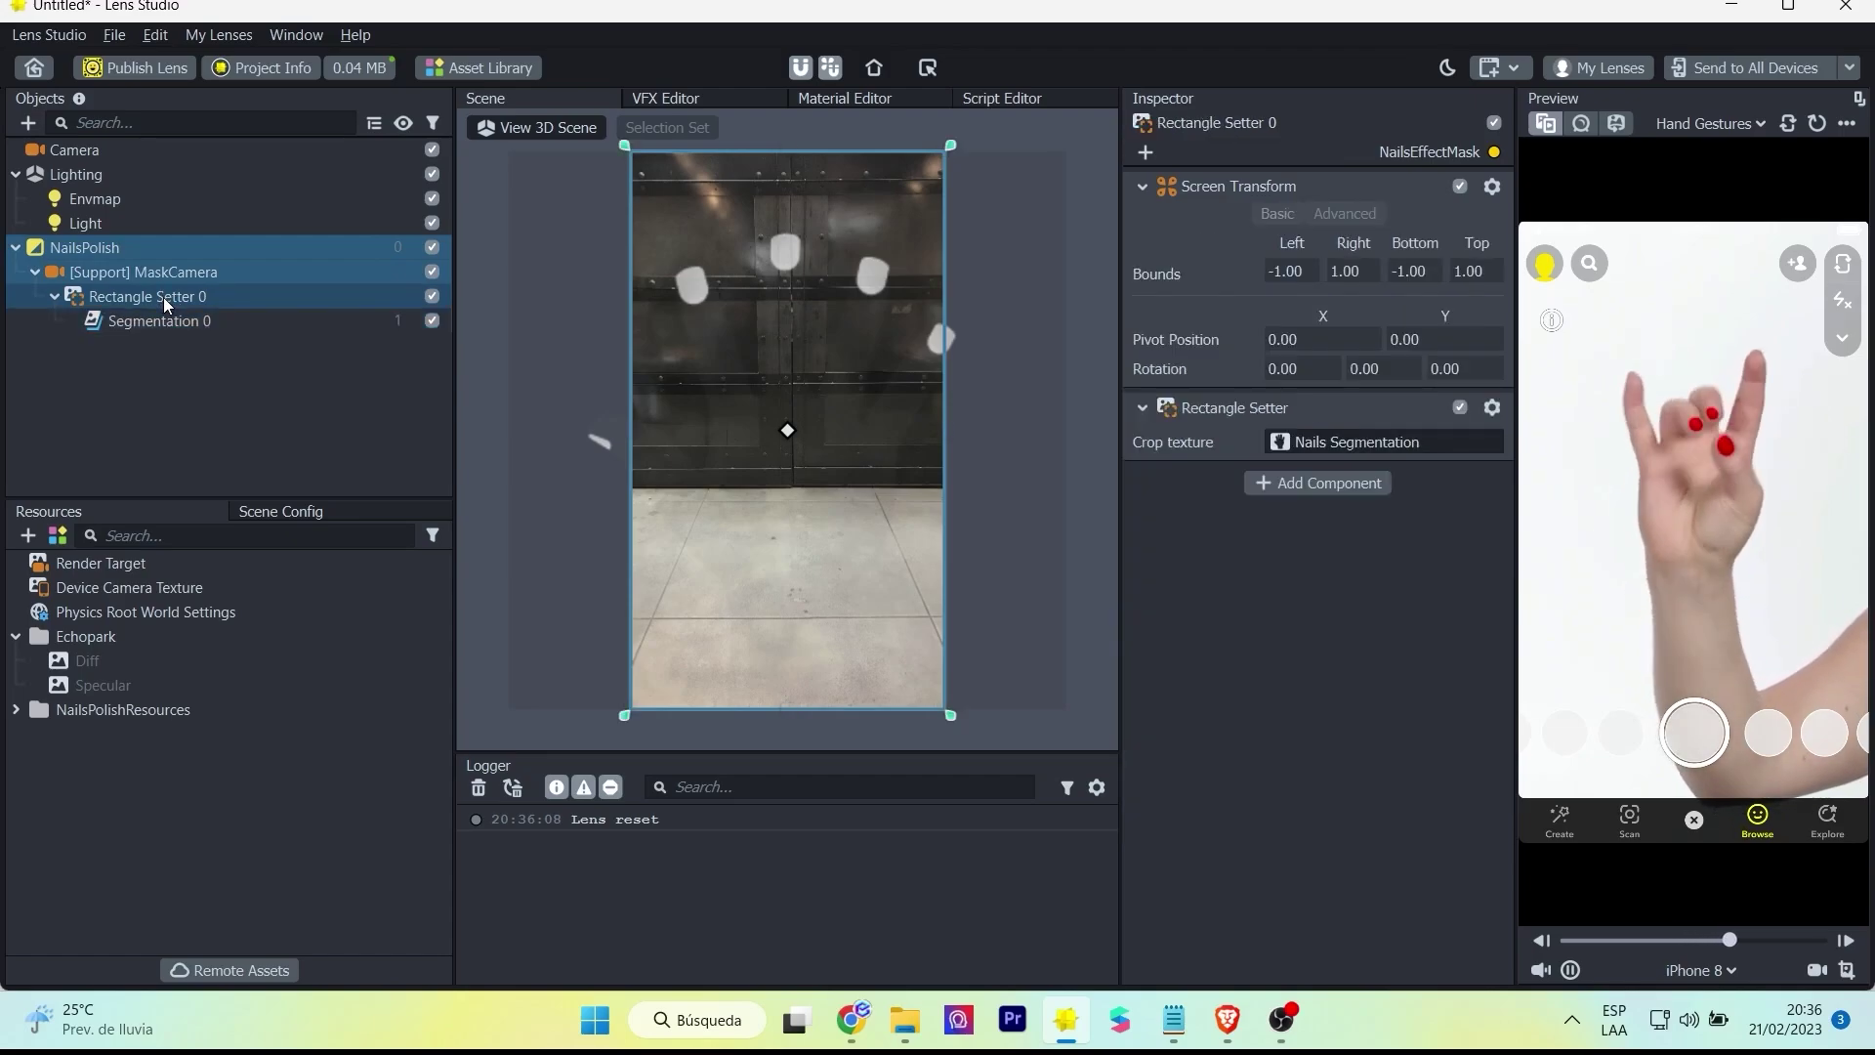
left_click(168, 280)
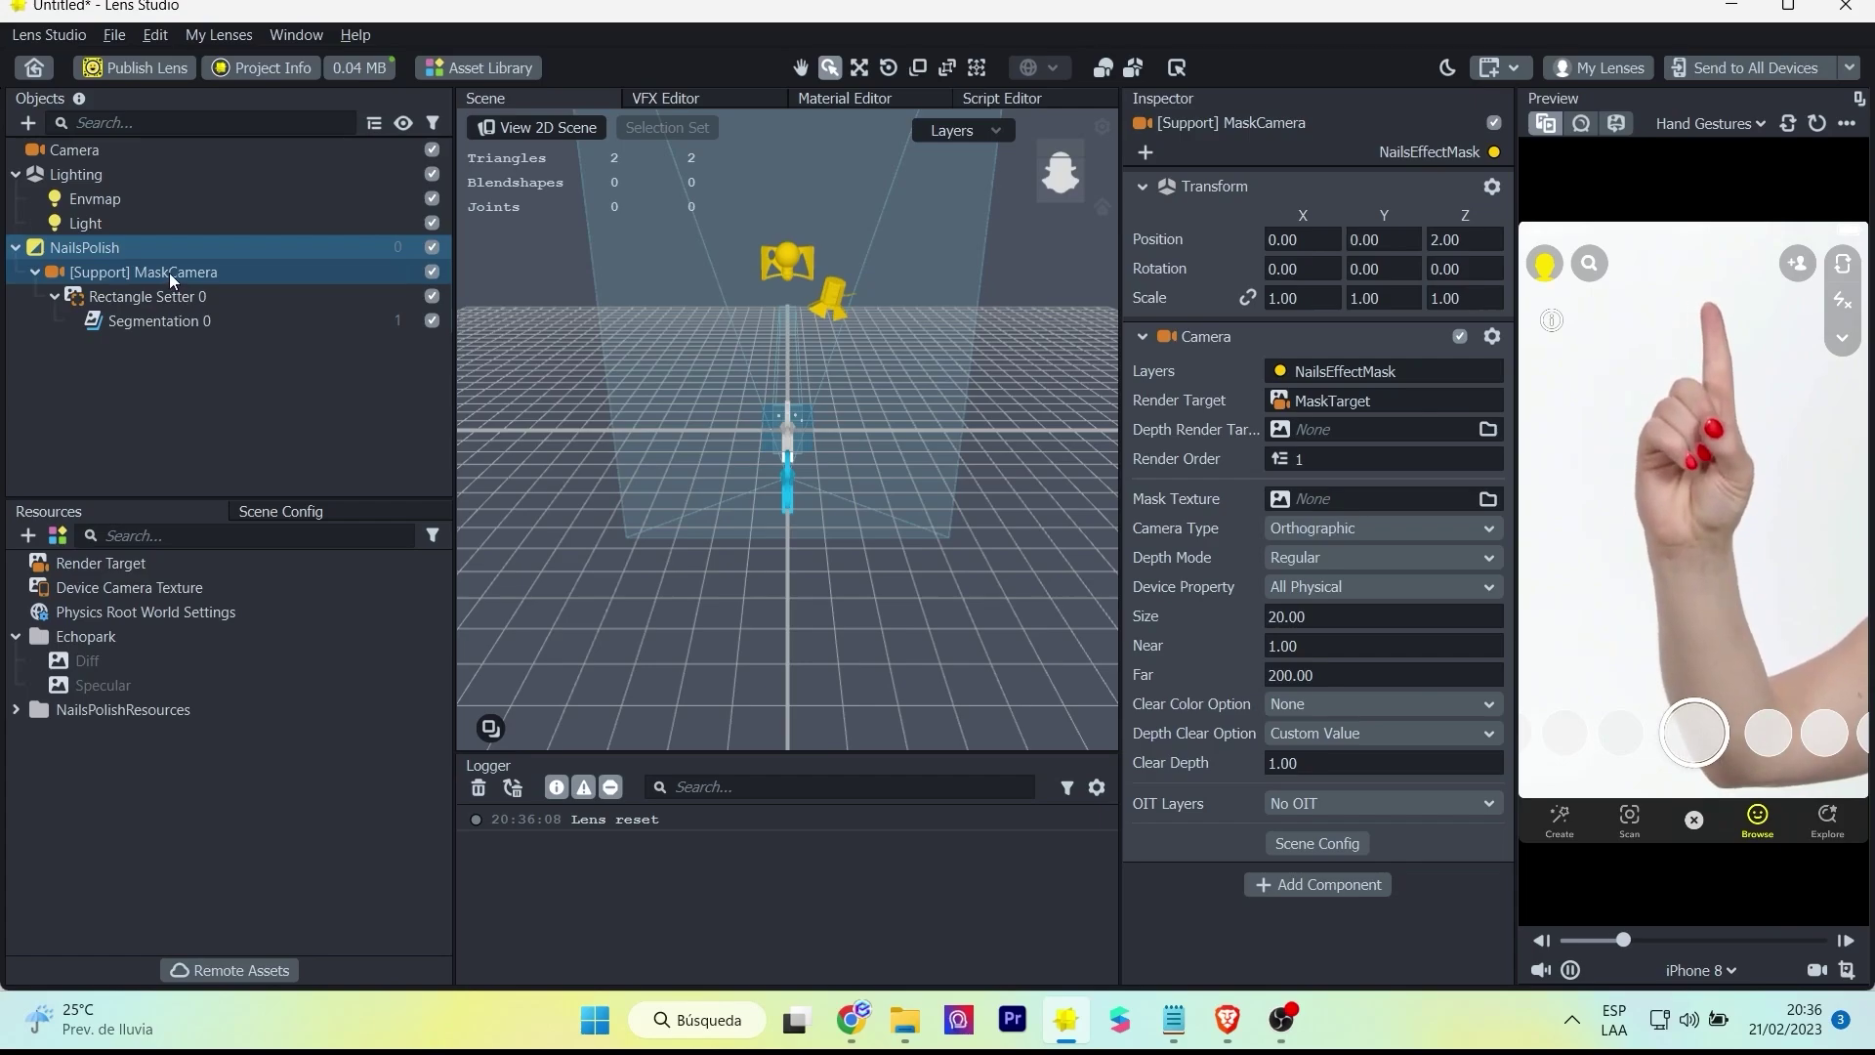
left_click(156, 247)
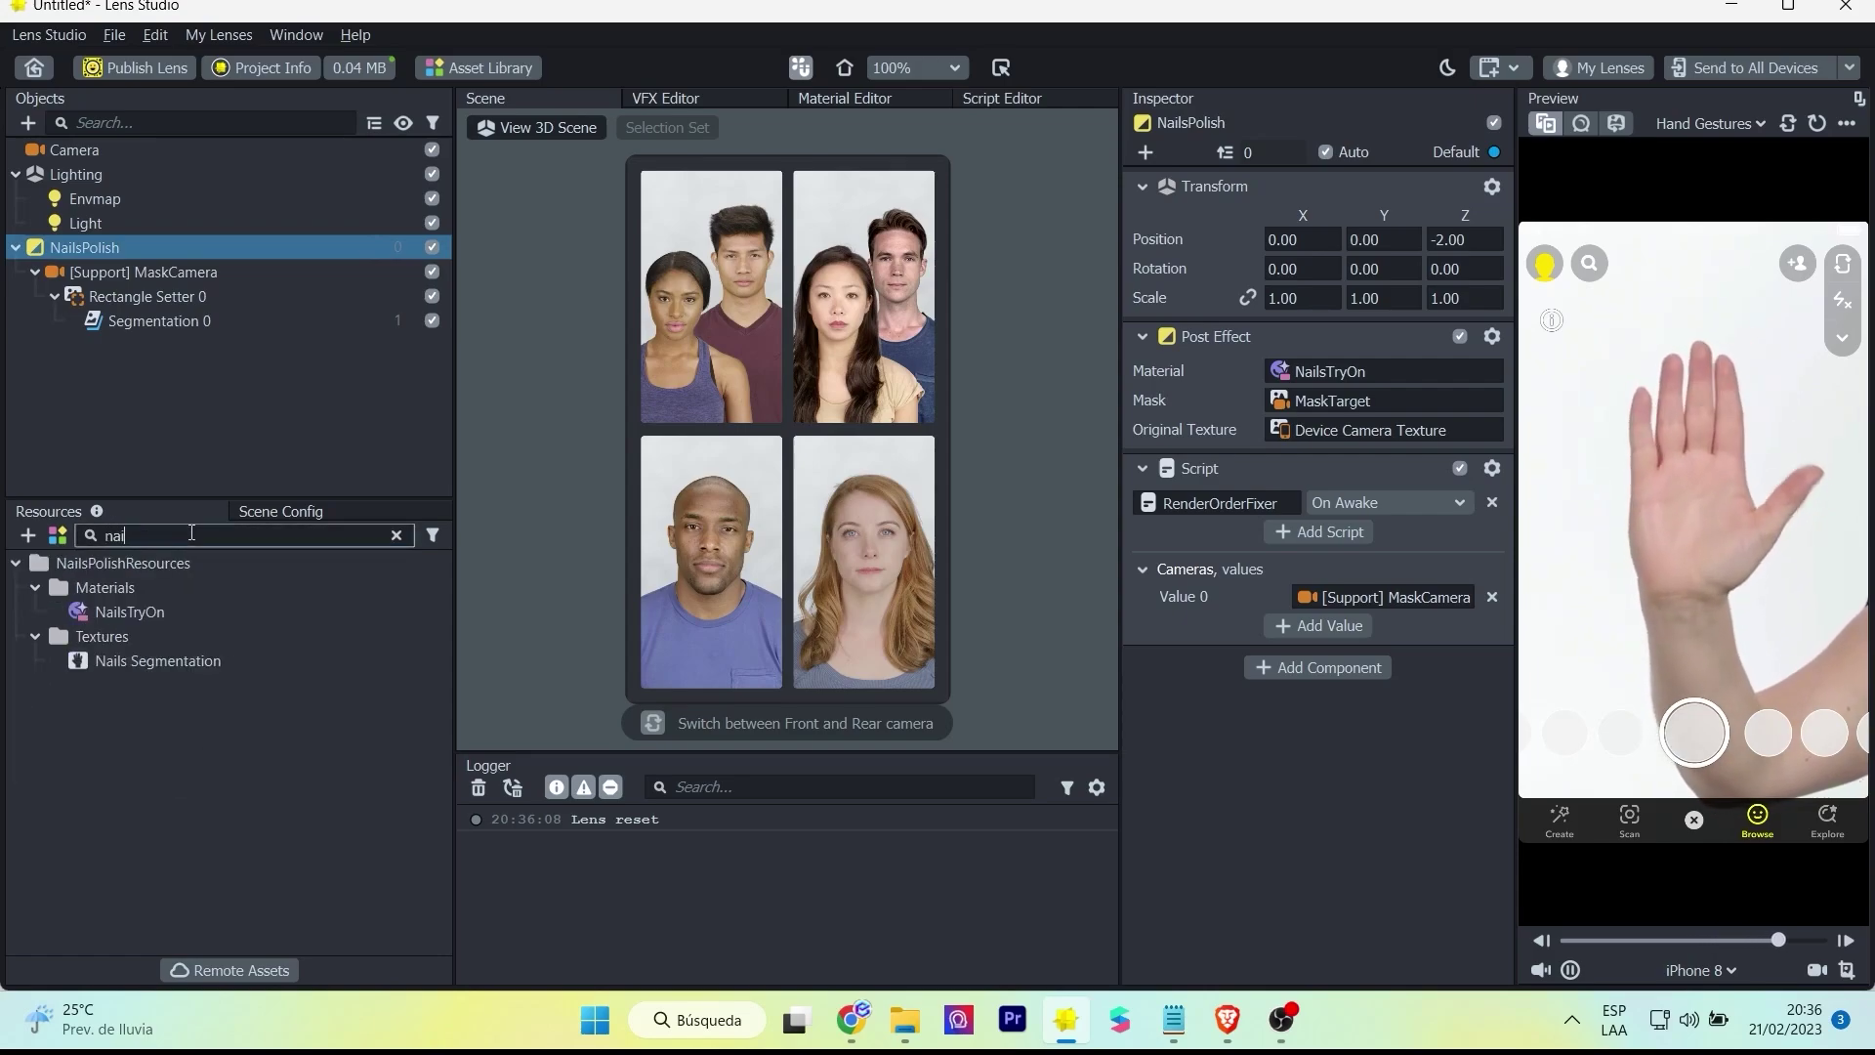
- Find the NailsTryOn material by filtering the resources for "nai" and set its OverlayColor to dark blue (#00007f)
left_click(142, 615)
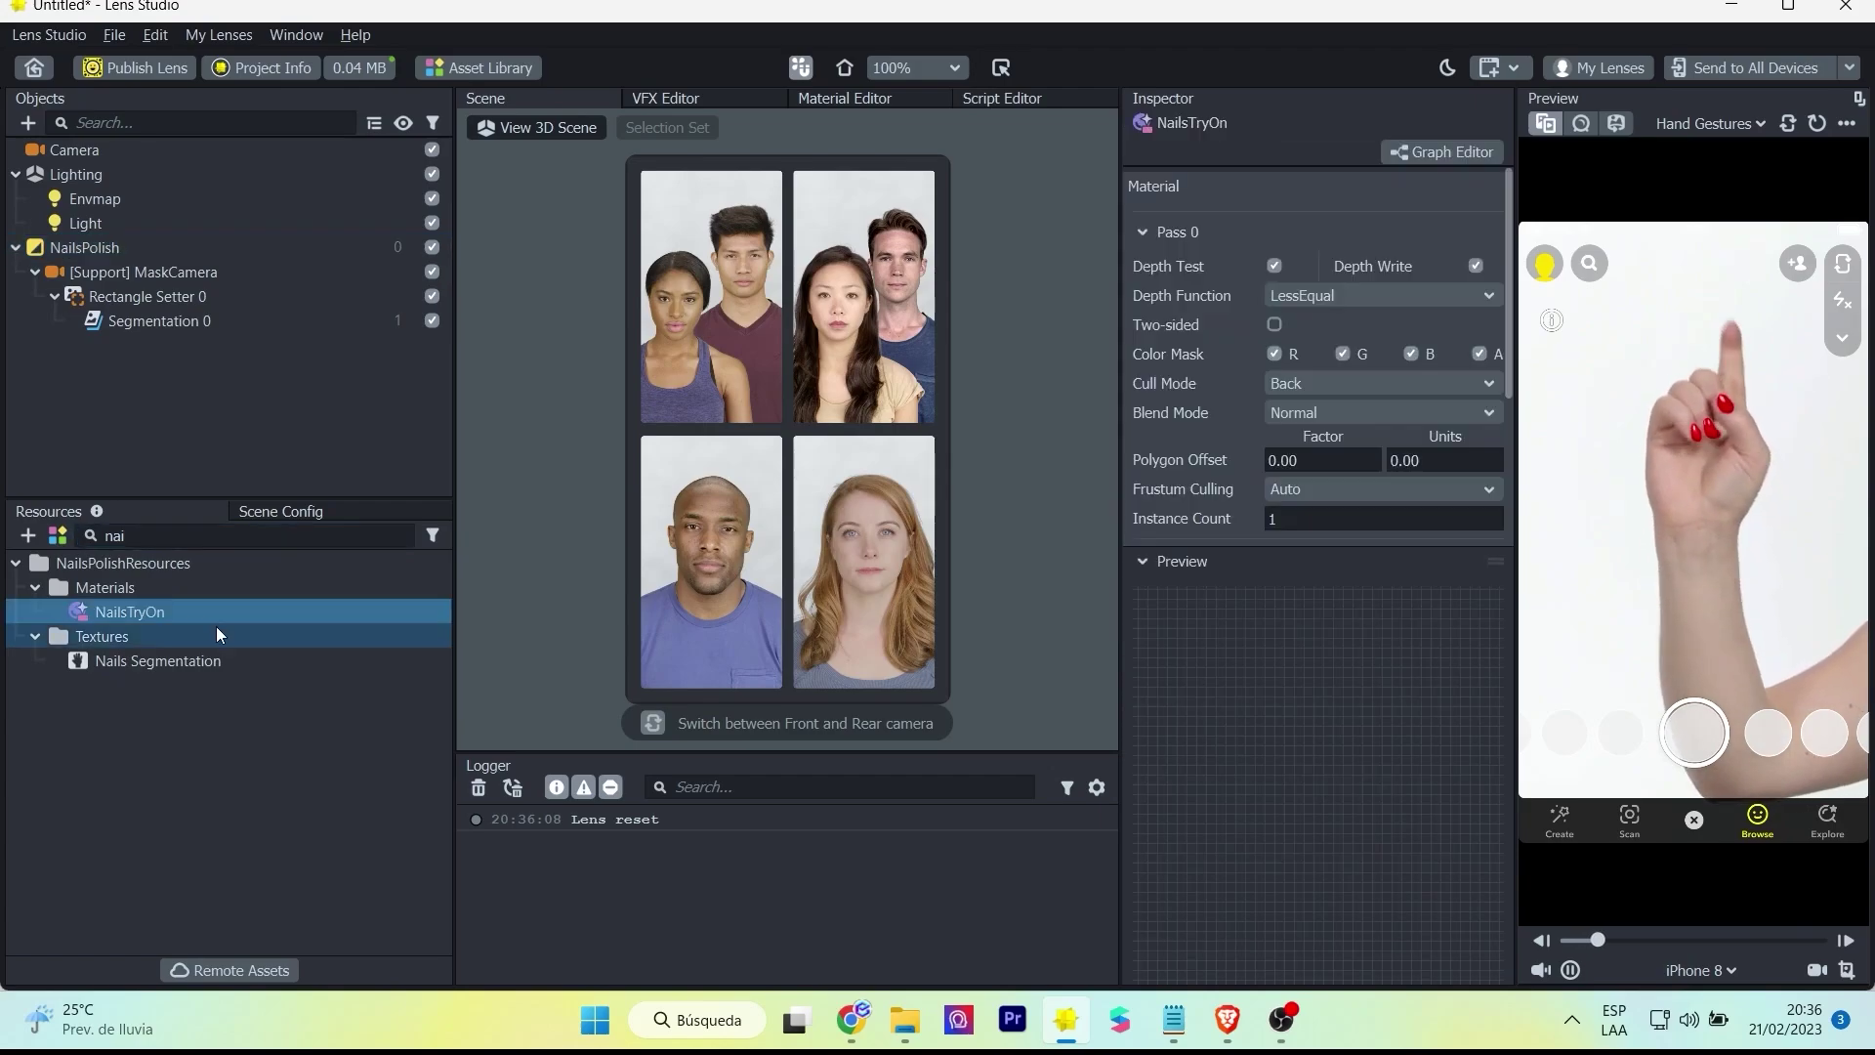
scroll(1225, 326, "down", 1)
scroll(1225, 326, "down", 1)
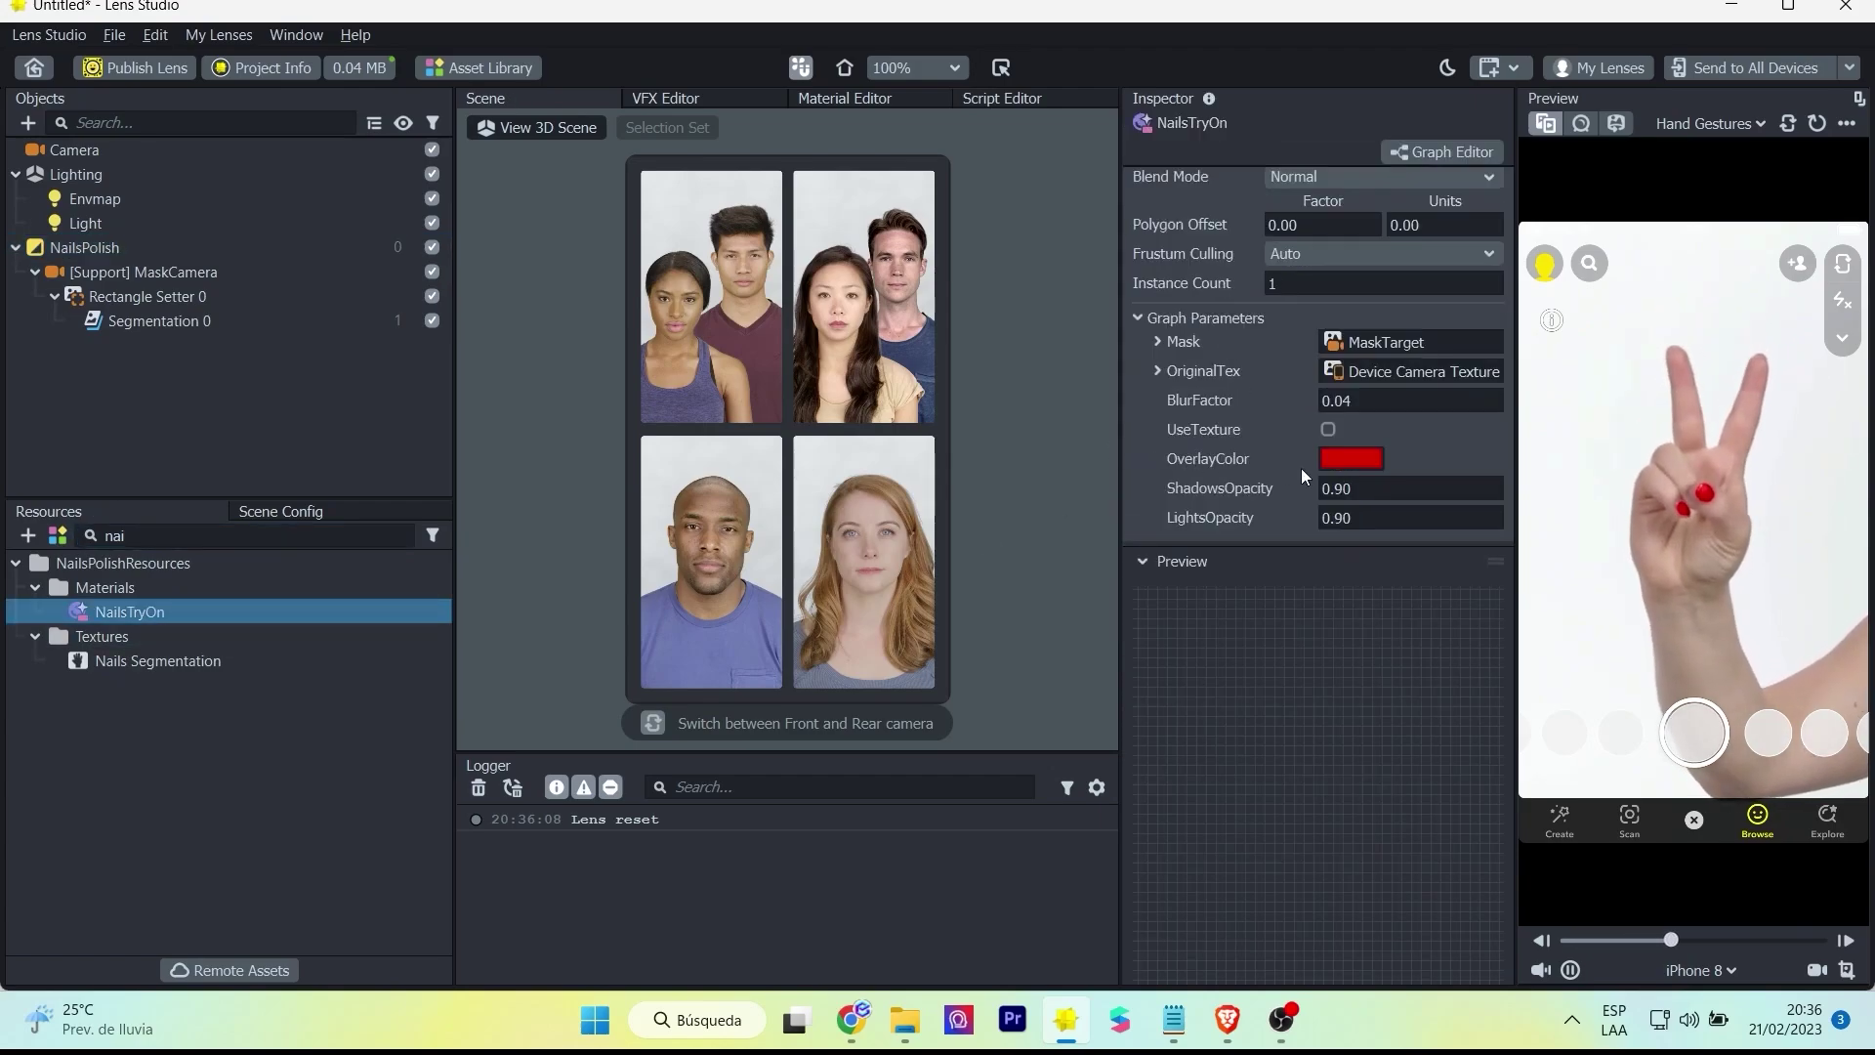
left_click(1363, 459)
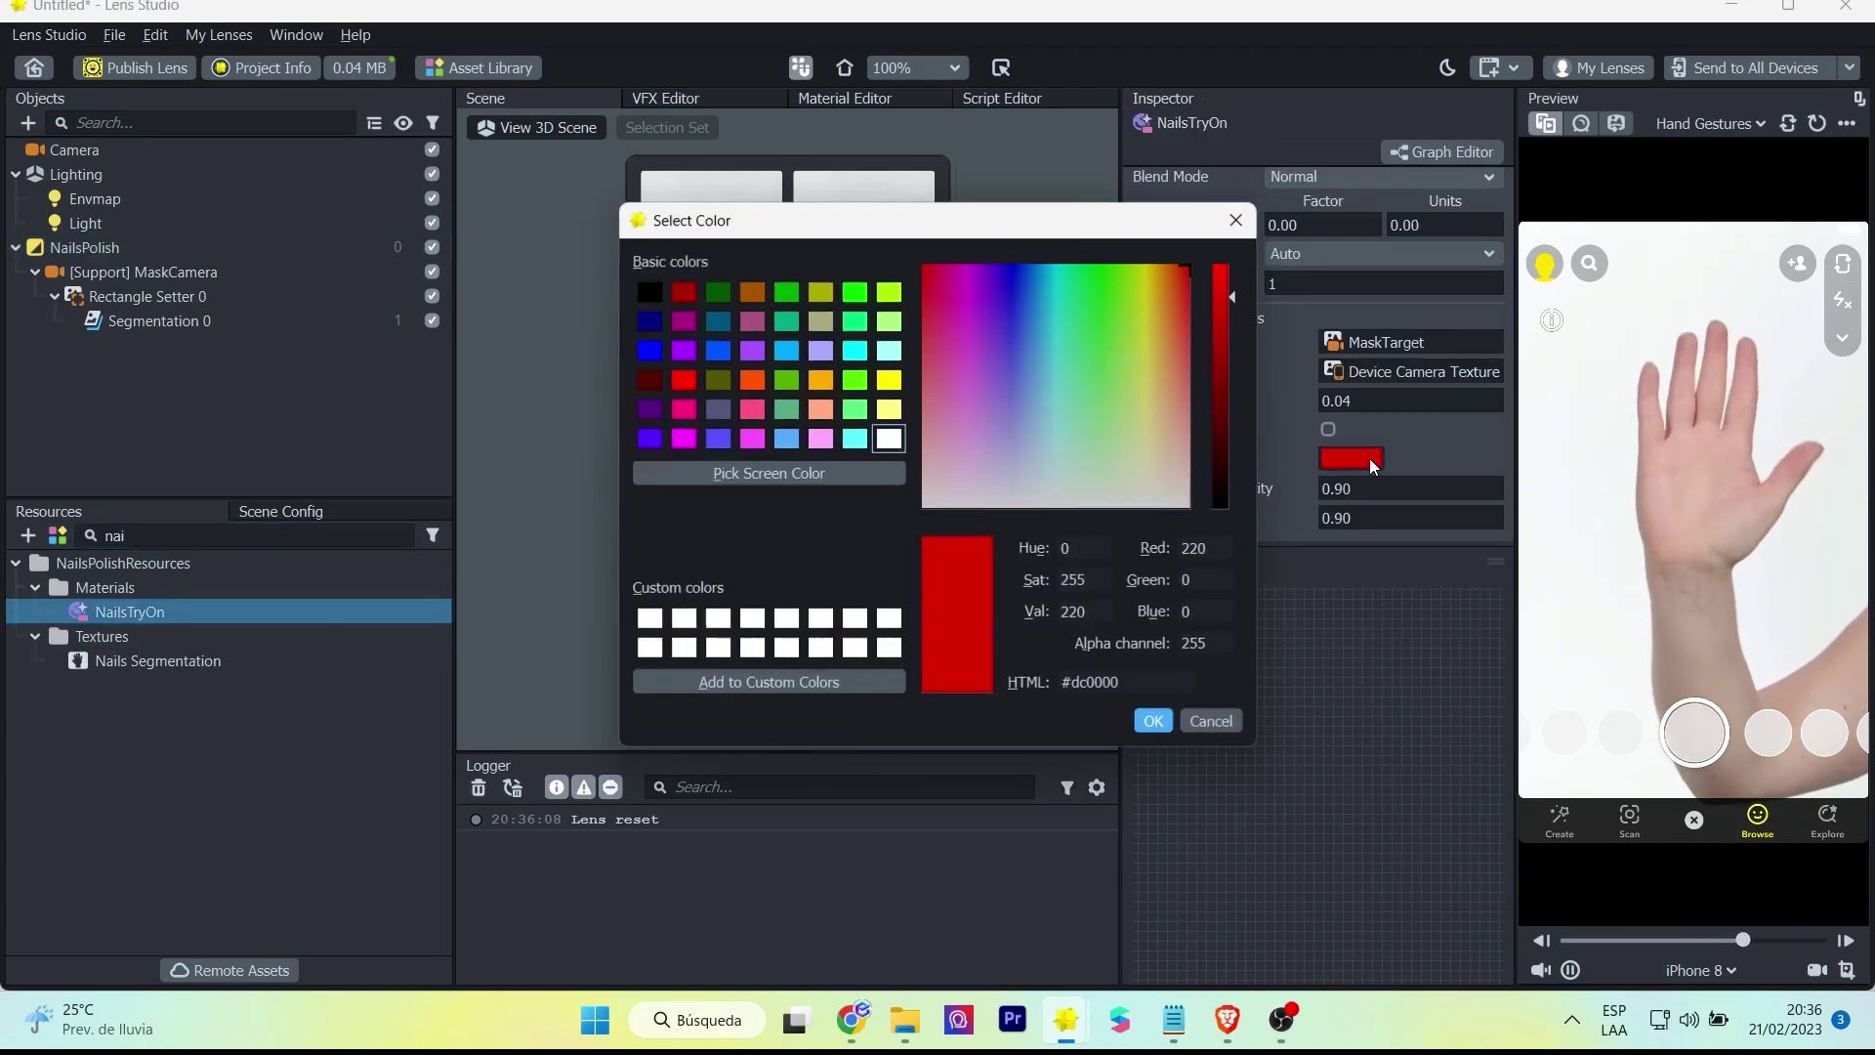
left_click(650, 321)
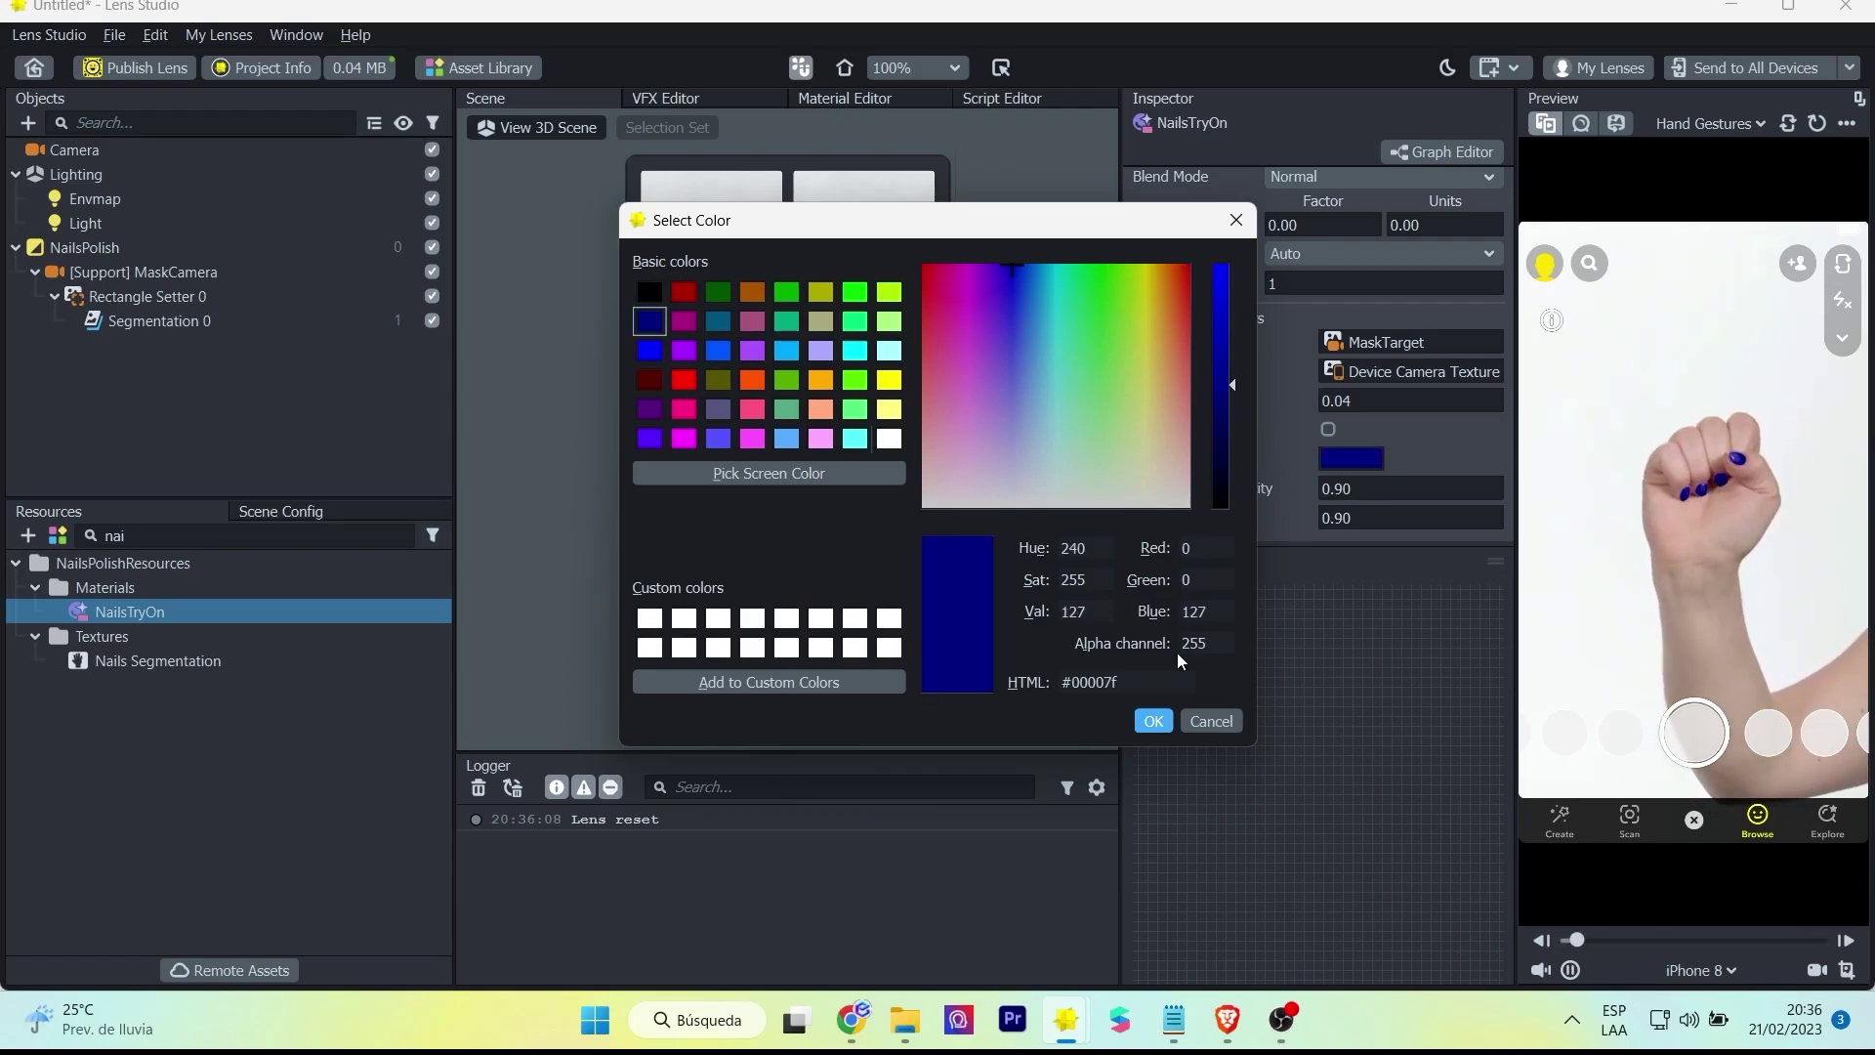
left_click(1154, 721)
- Try orange (#ff5500) as the NailsTryOn OverlayColor, and finish by setting it to white
left_click(1348, 459)
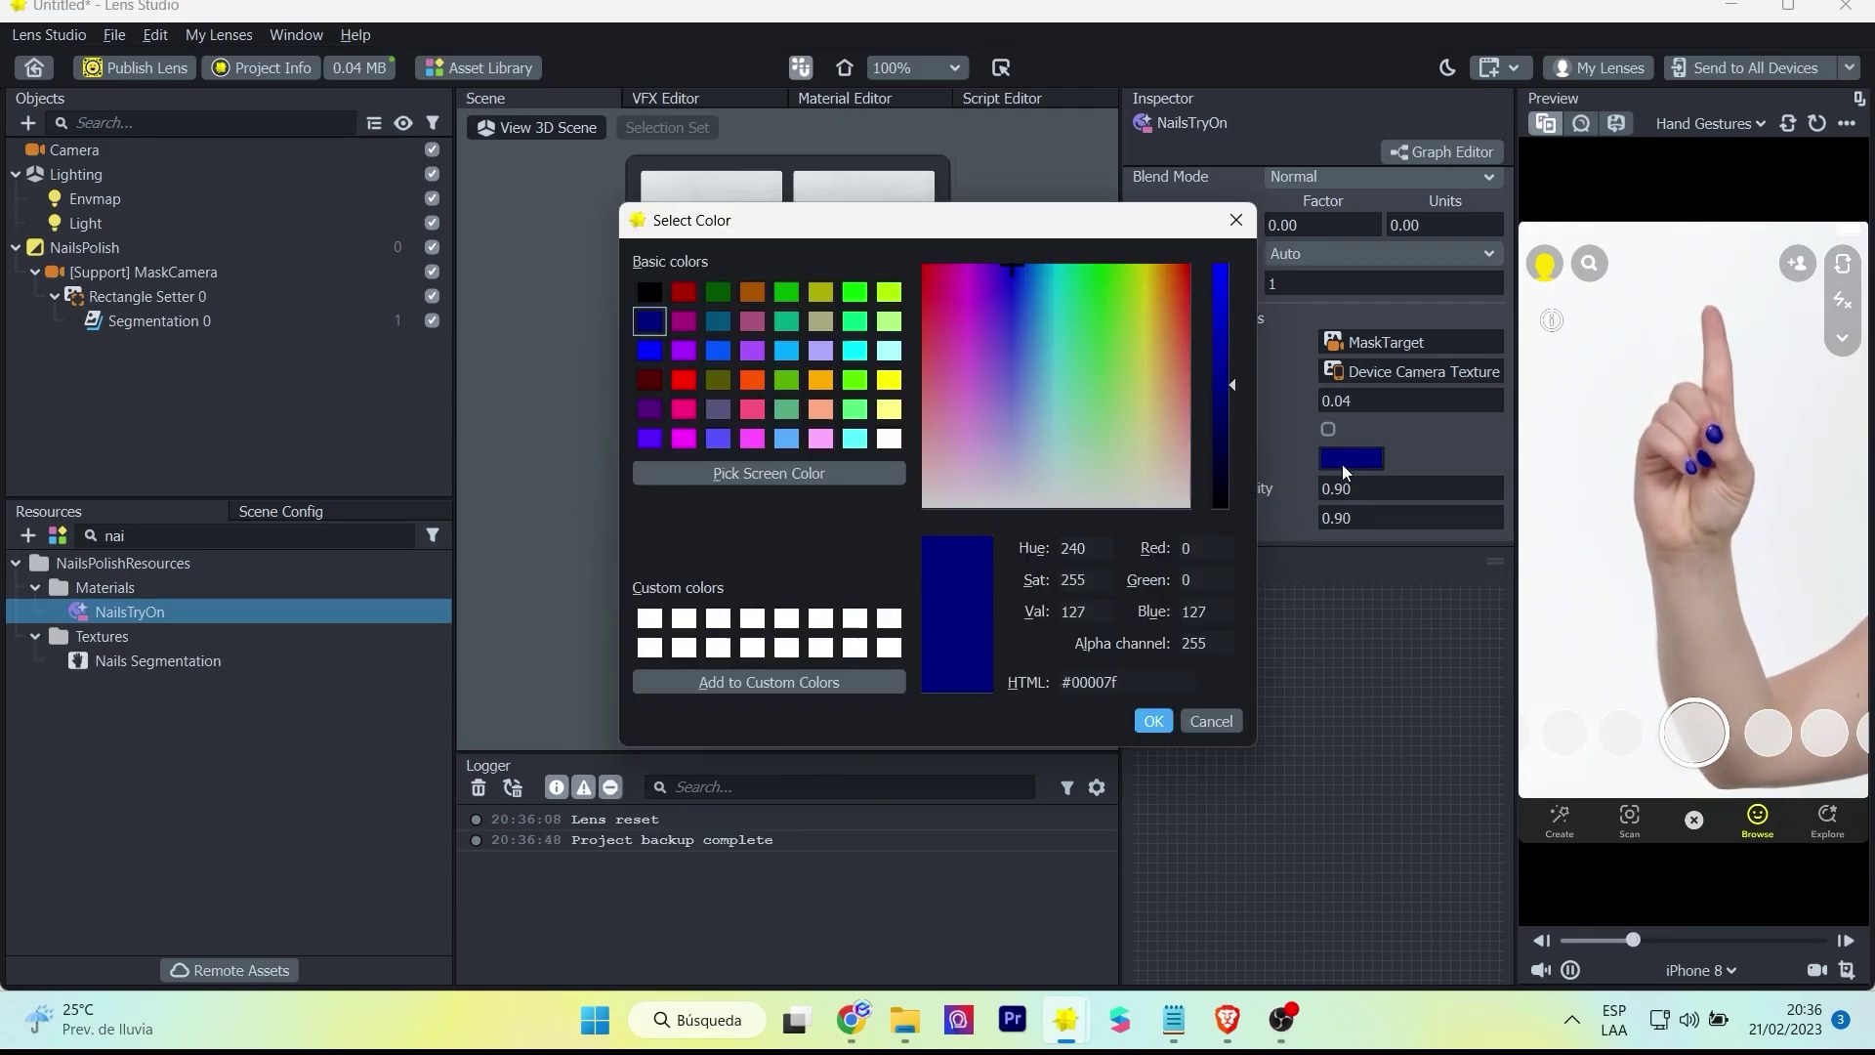
left_click(754, 380)
left_click(1151, 721)
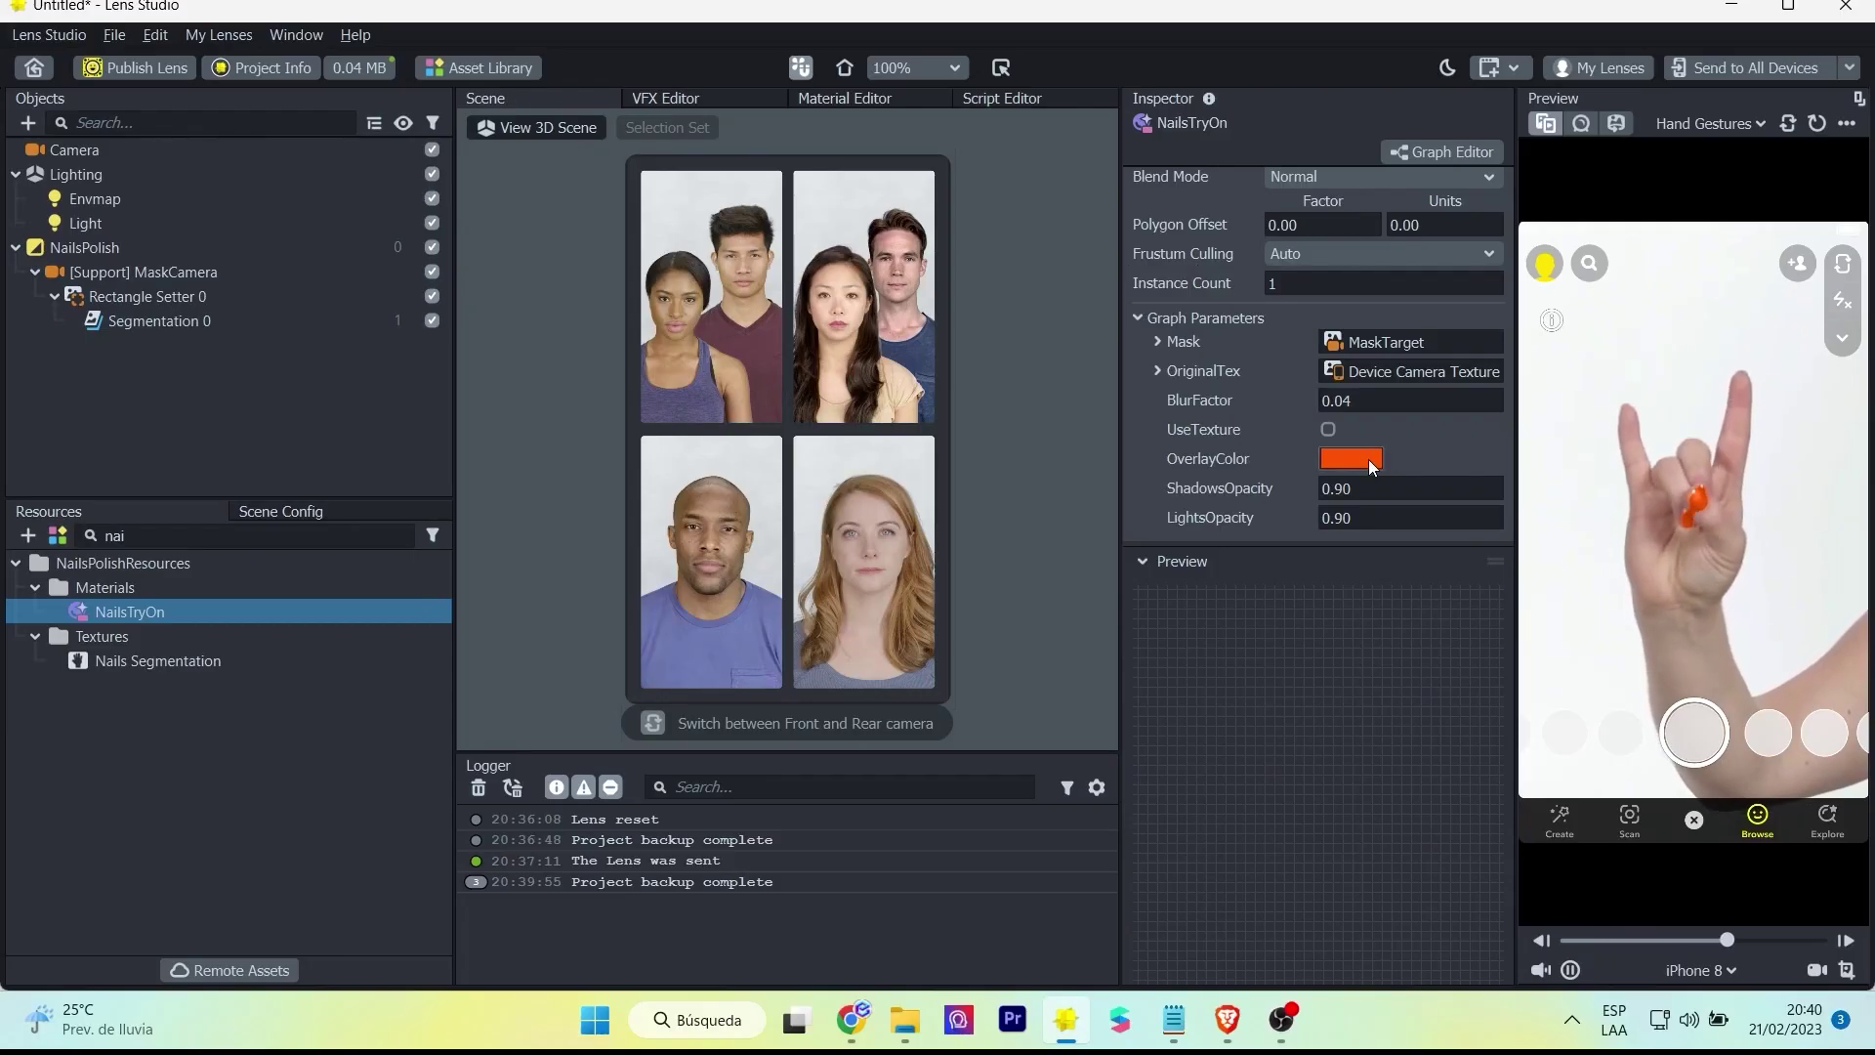
left_click(1369, 459)
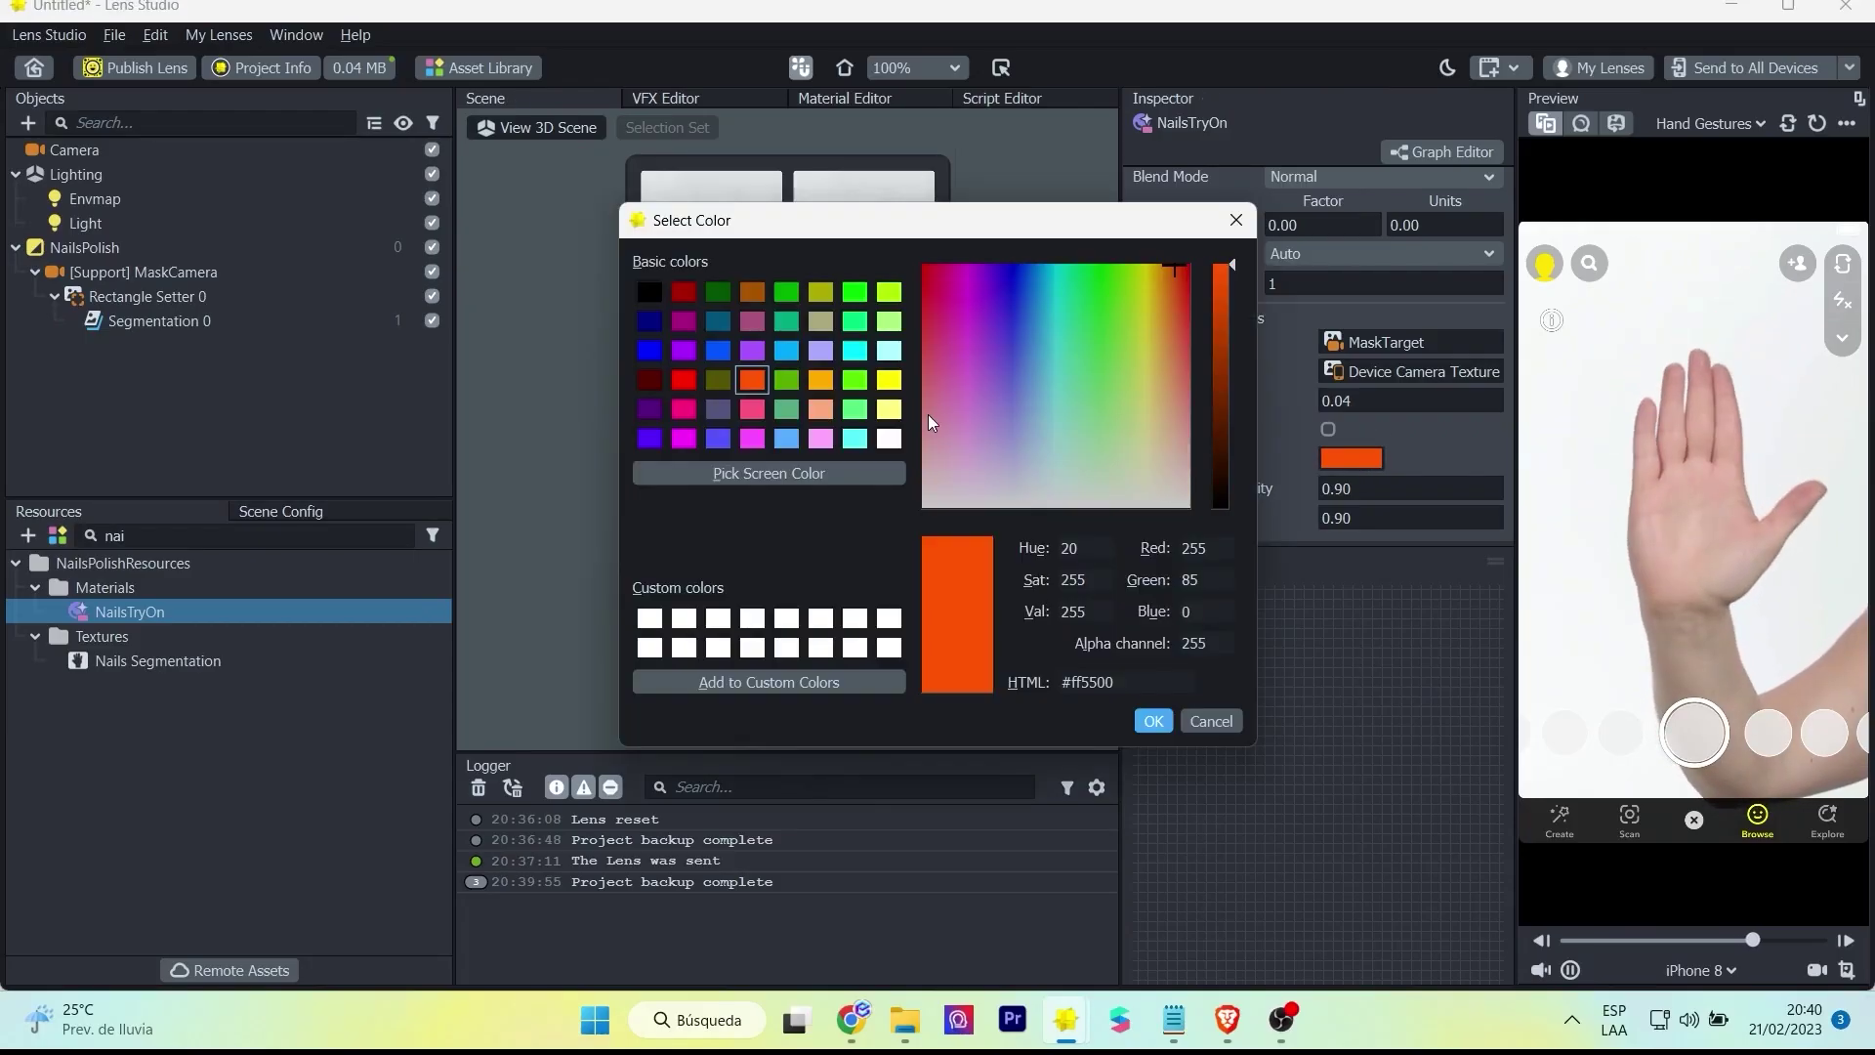
left_click(888, 439)
left_click(1153, 721)
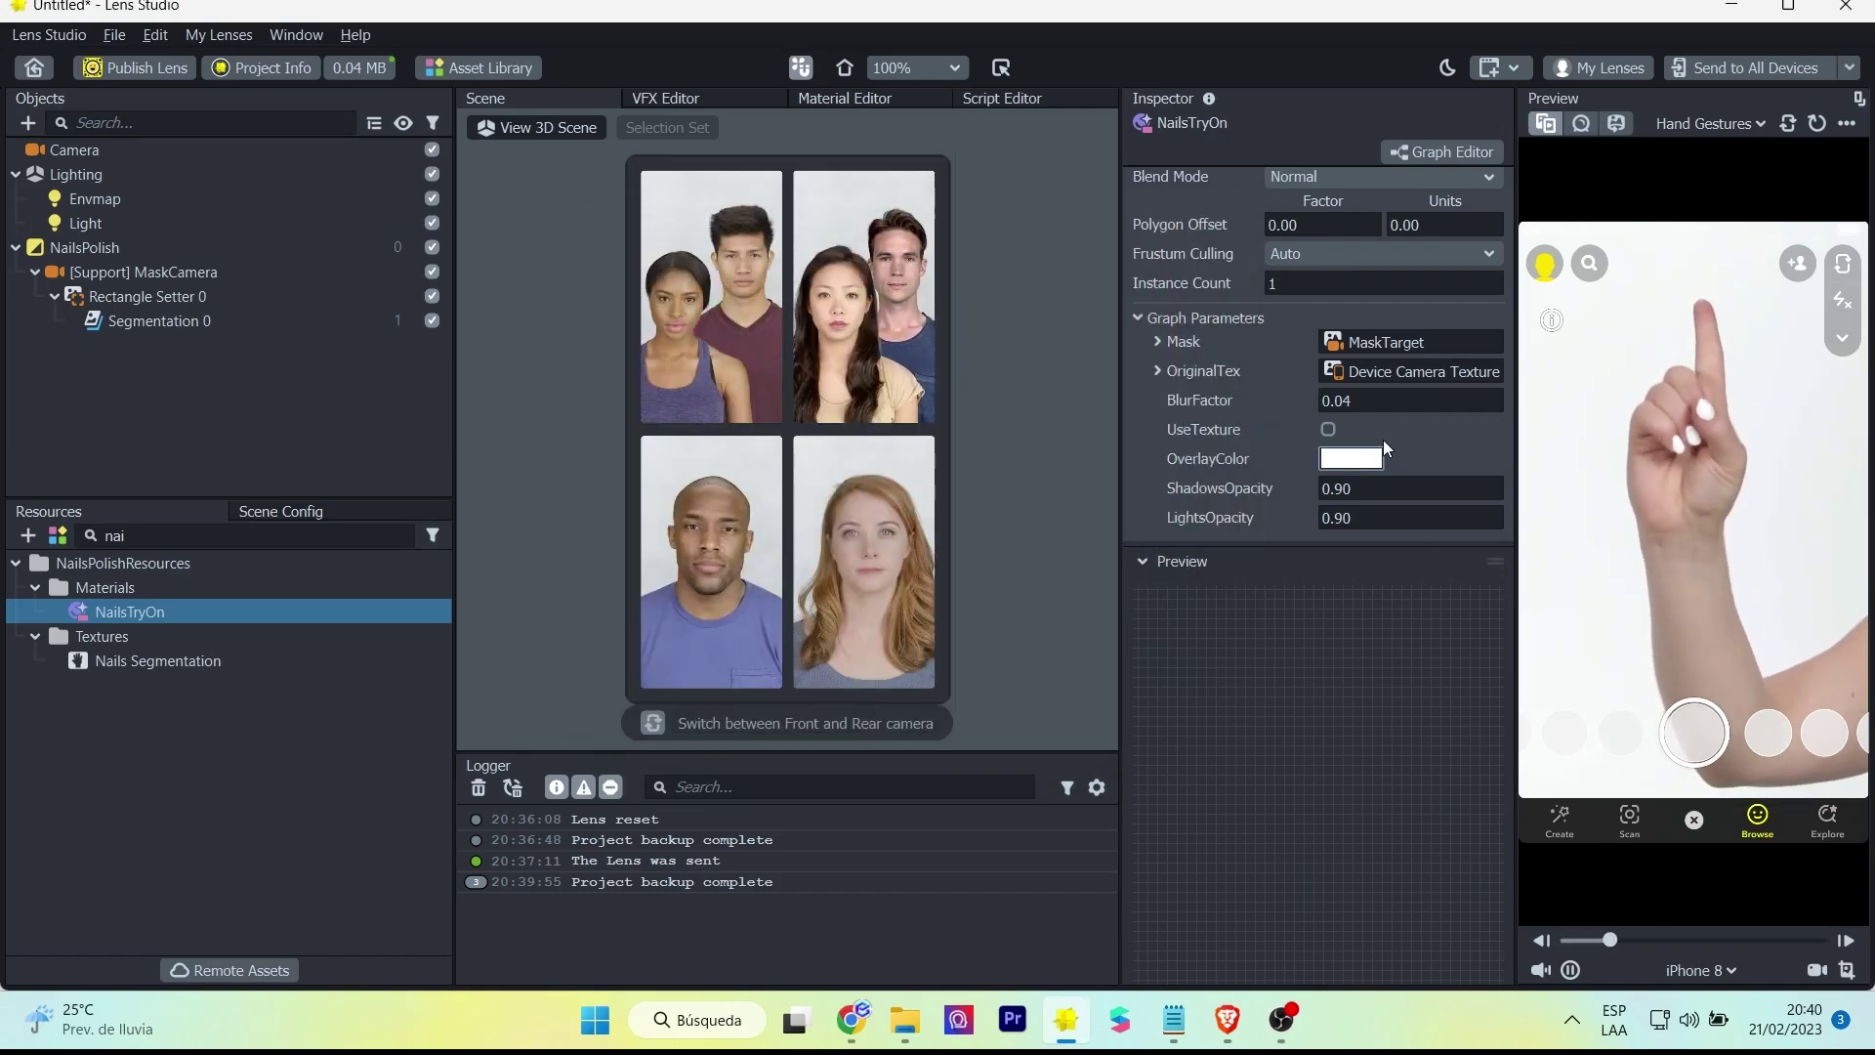
left_click(1329, 429)
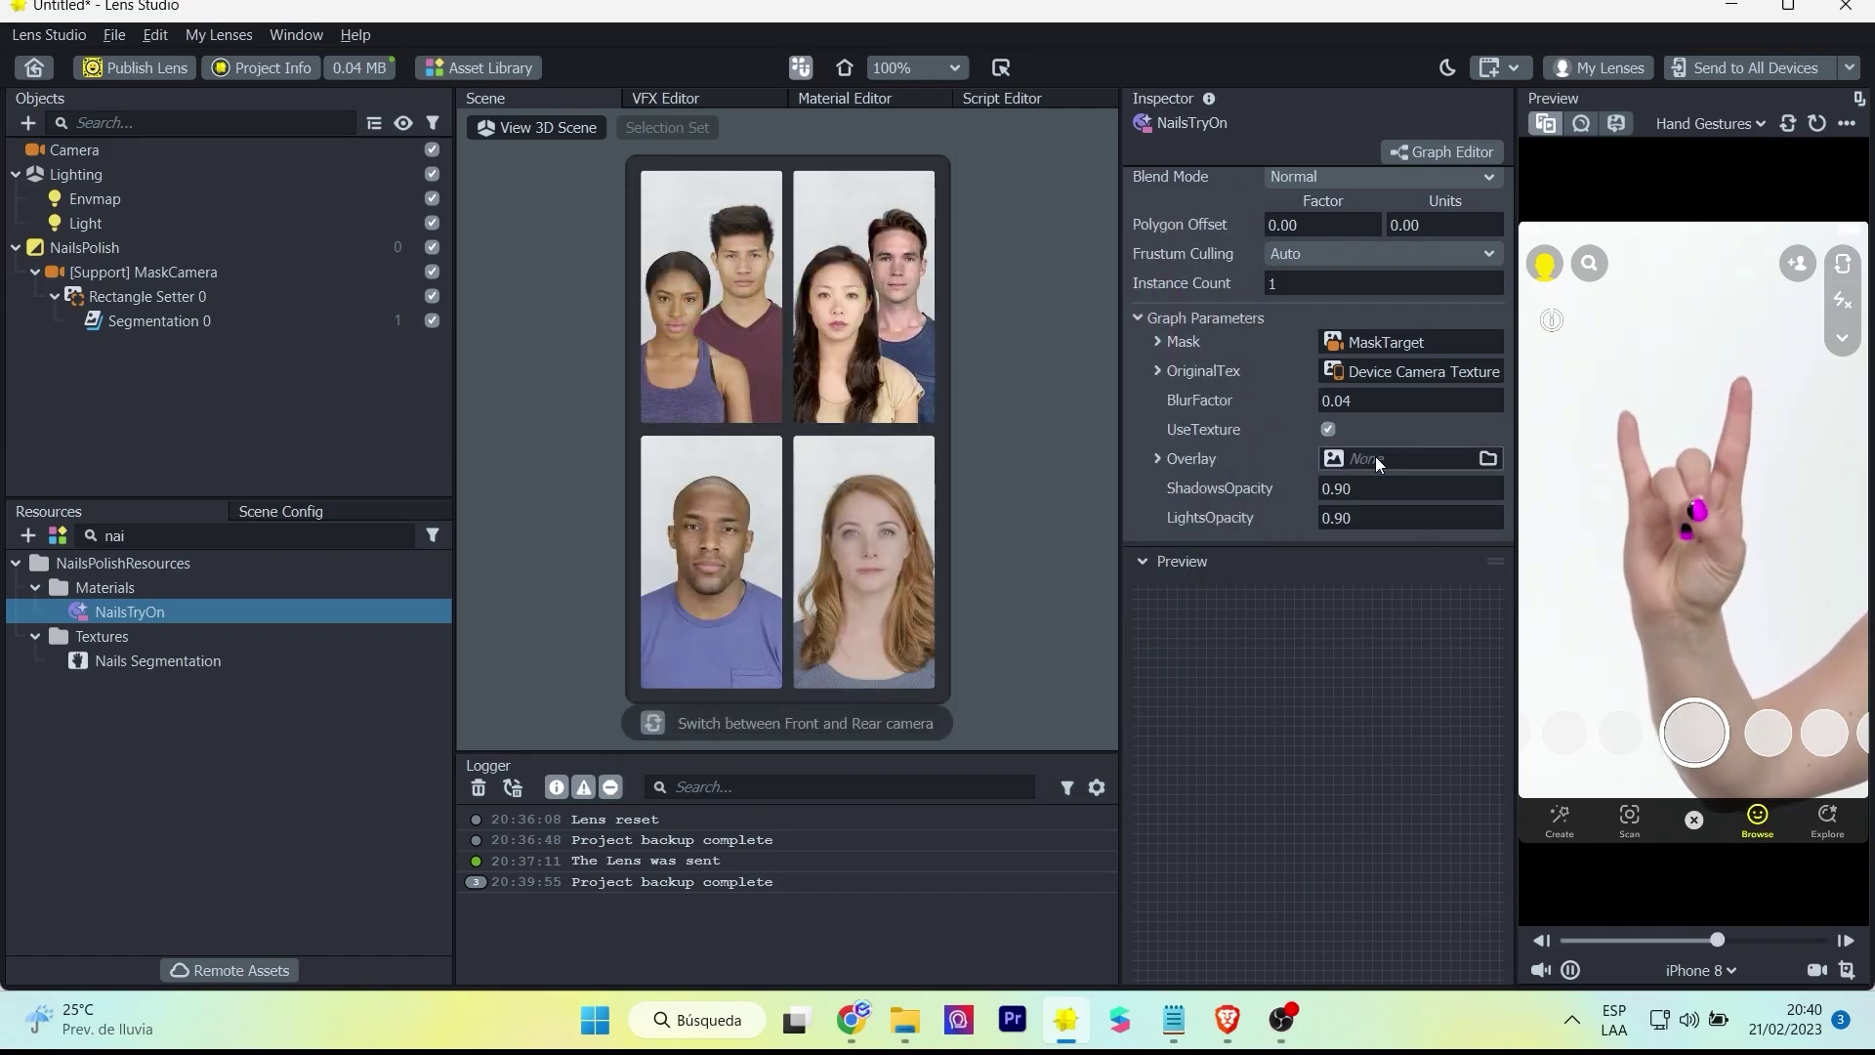
left_click(1375, 455)
left_click(763, 235)
left_click(723, 281)
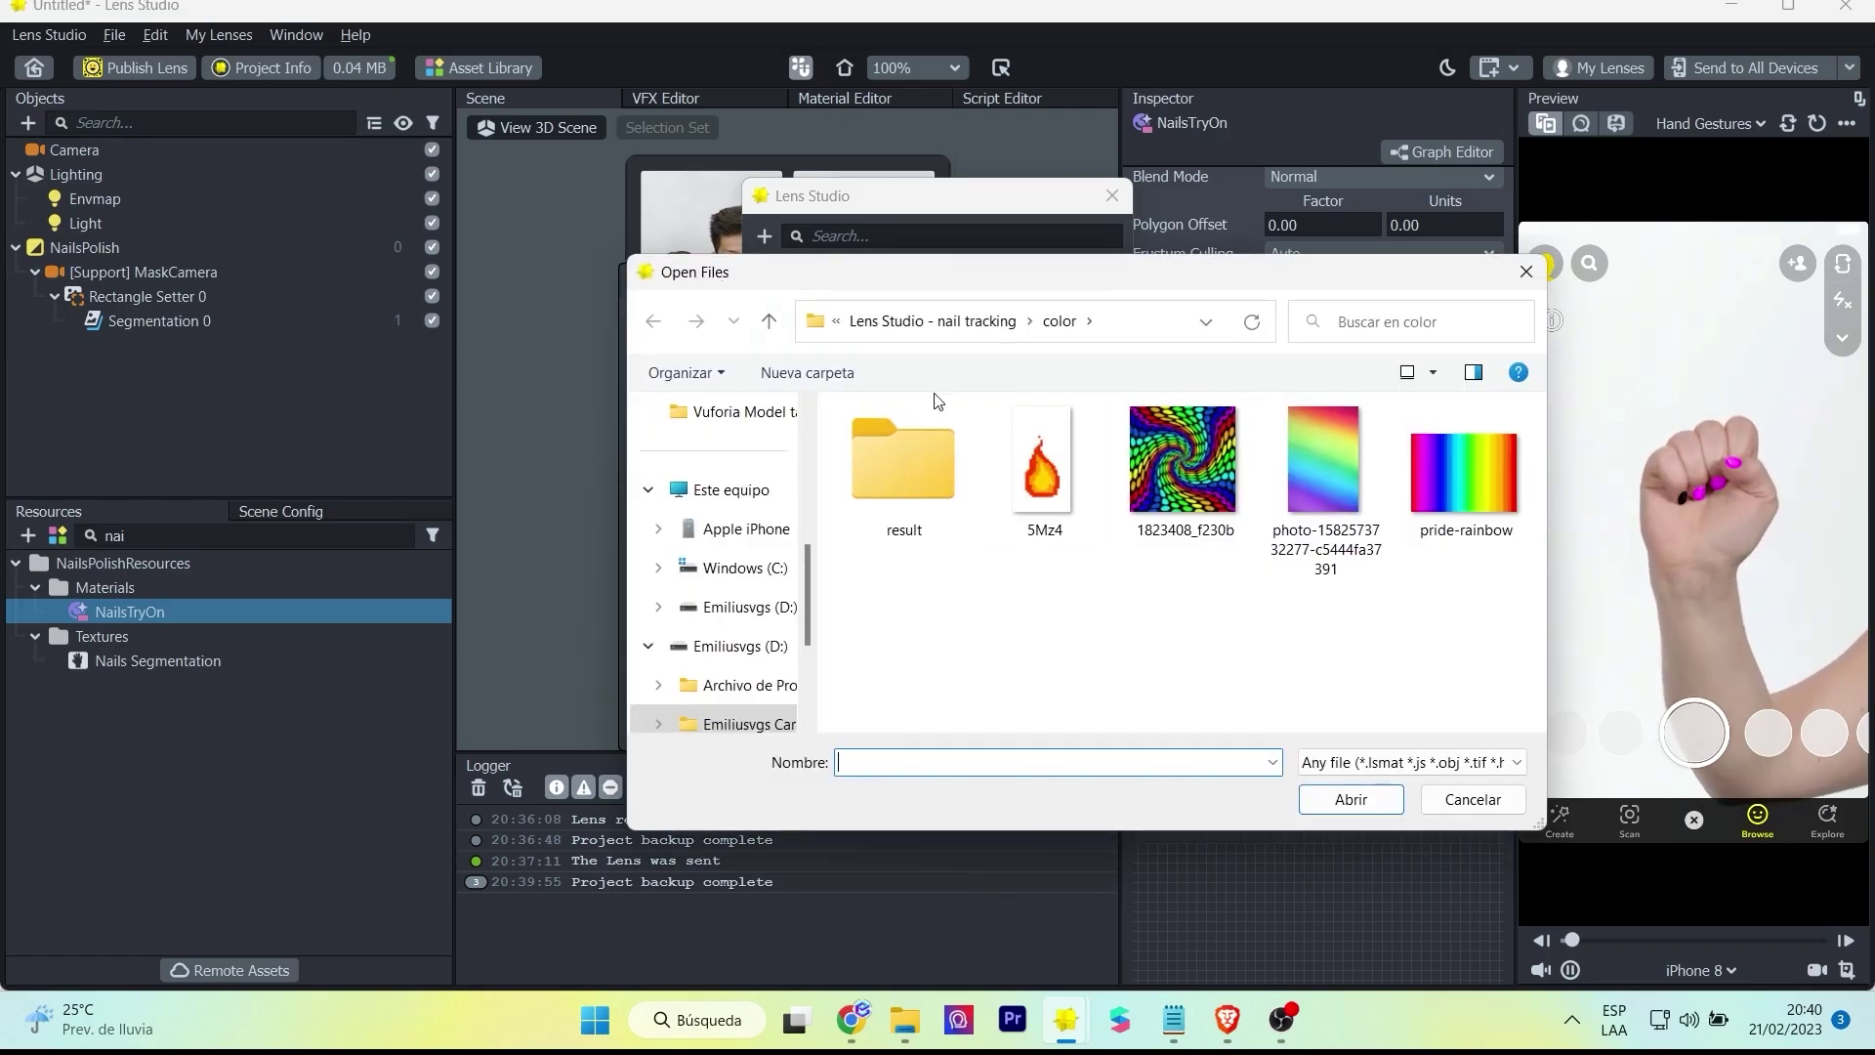
left_click(1325, 468)
left_click(1350, 799)
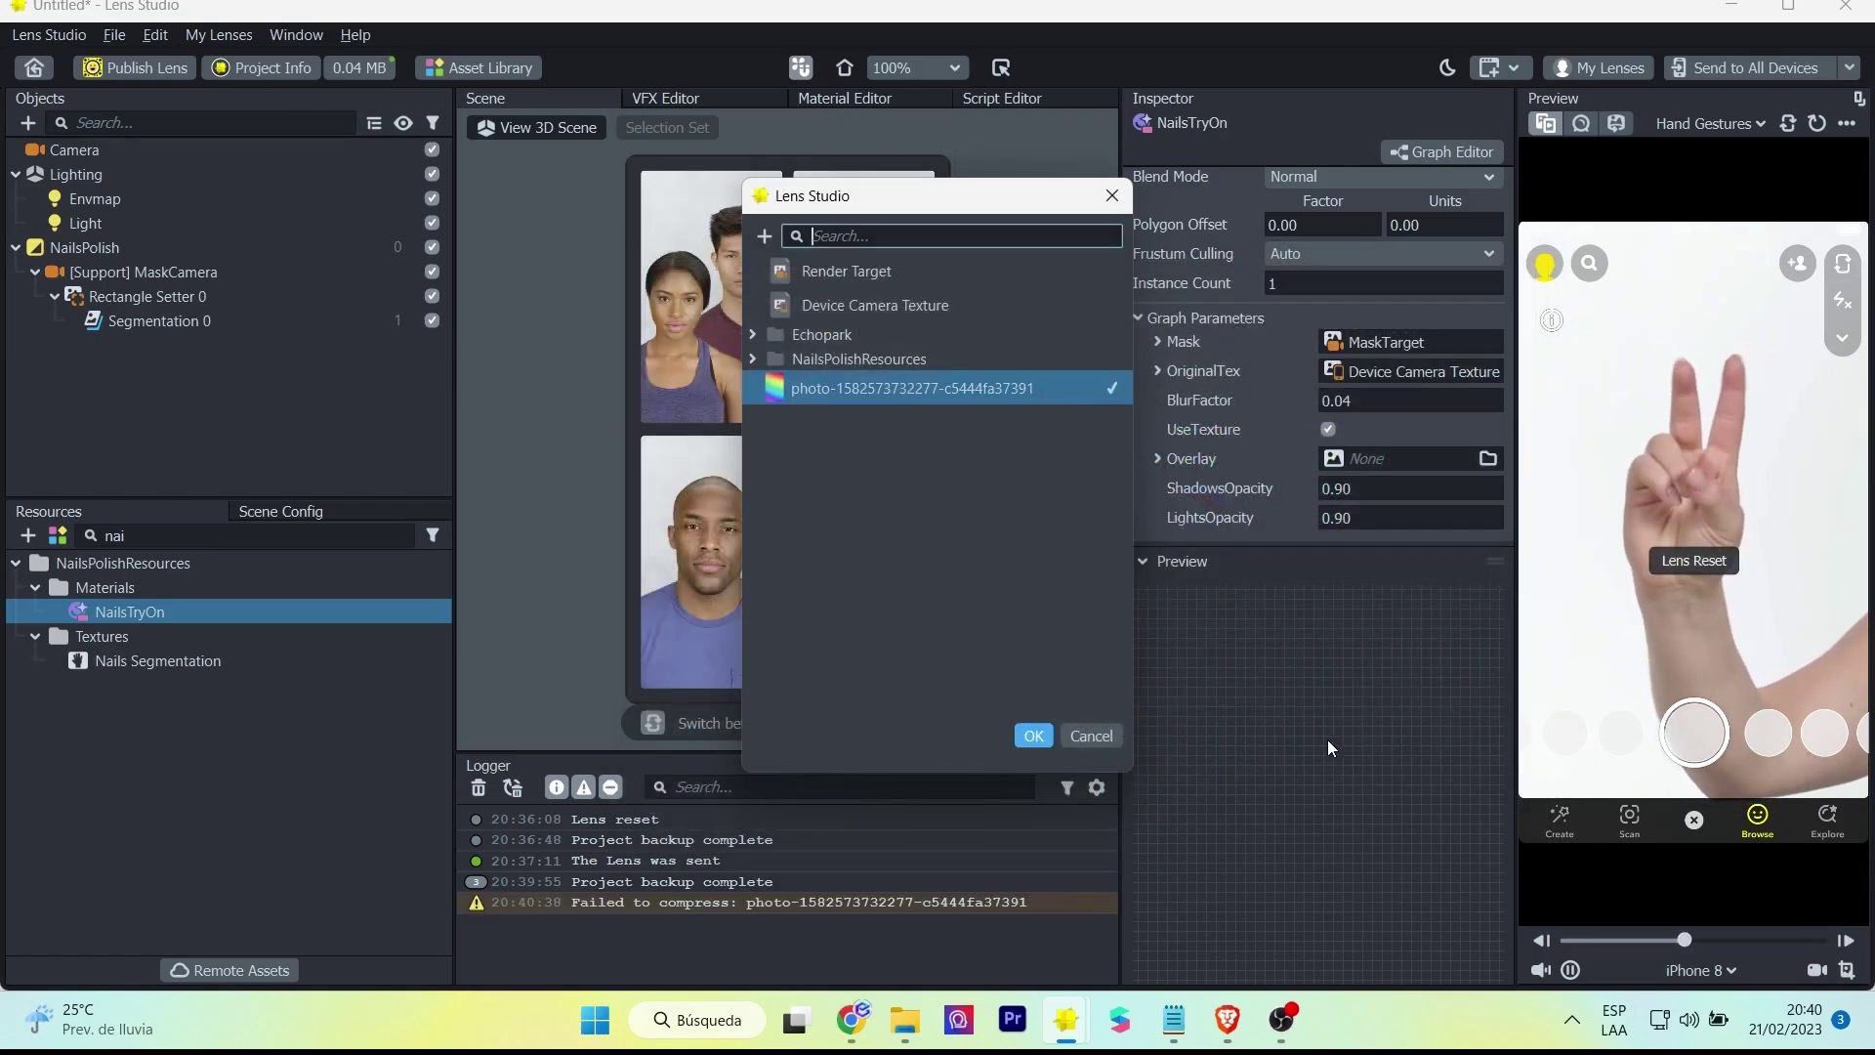
left_click(1039, 735)
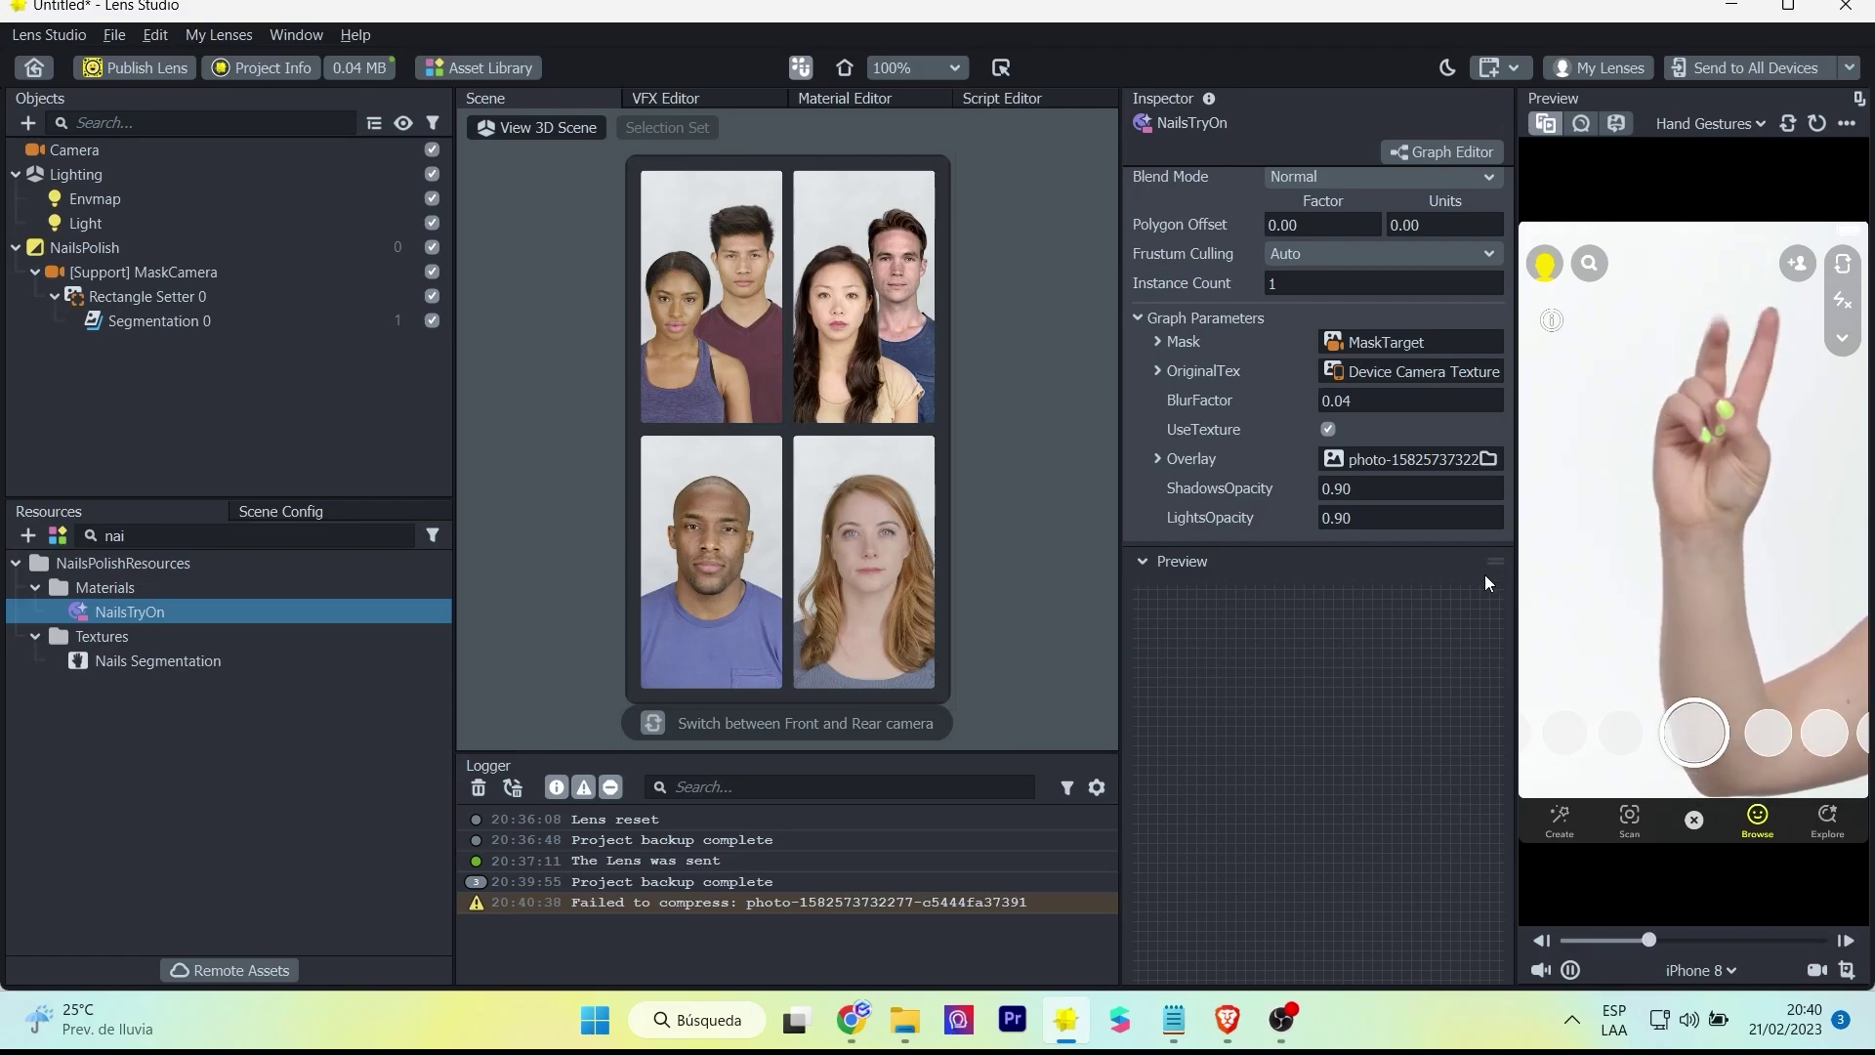
- Send the lens to all paired devices for testing
left_click(205, 273)
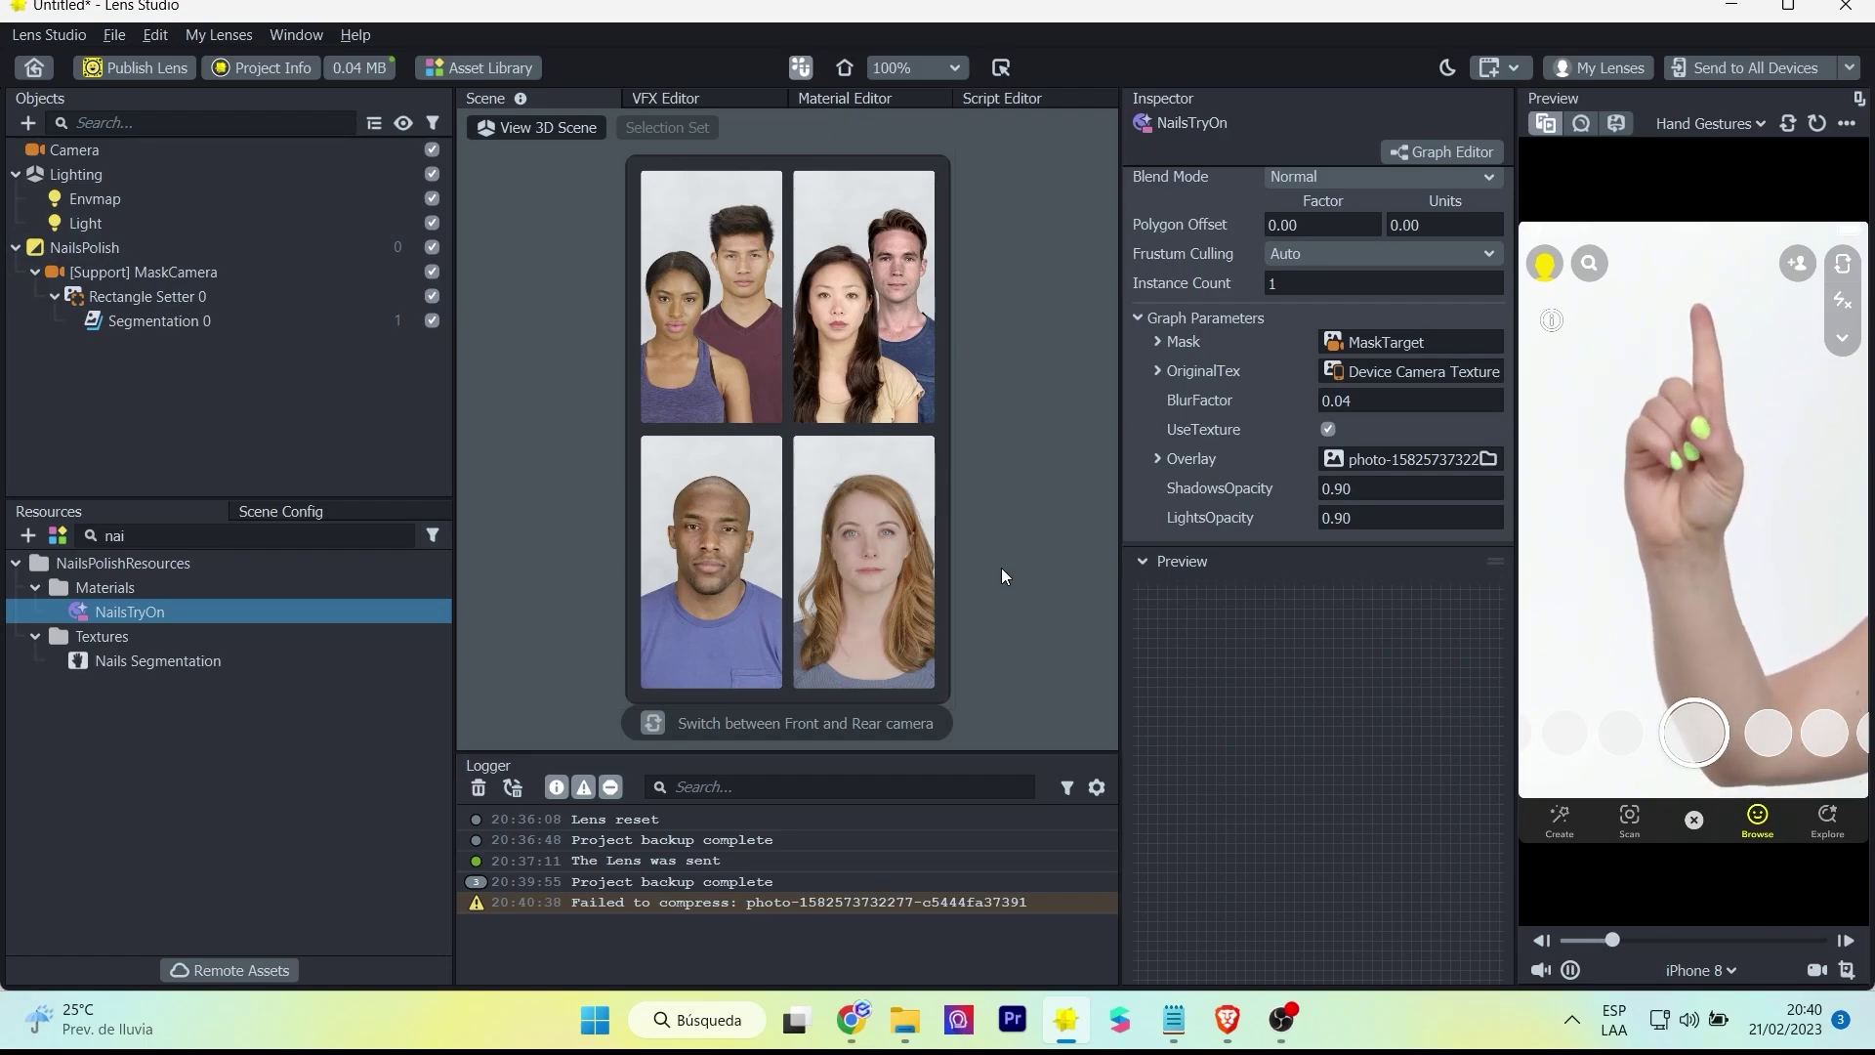
left_click(1740, 70)
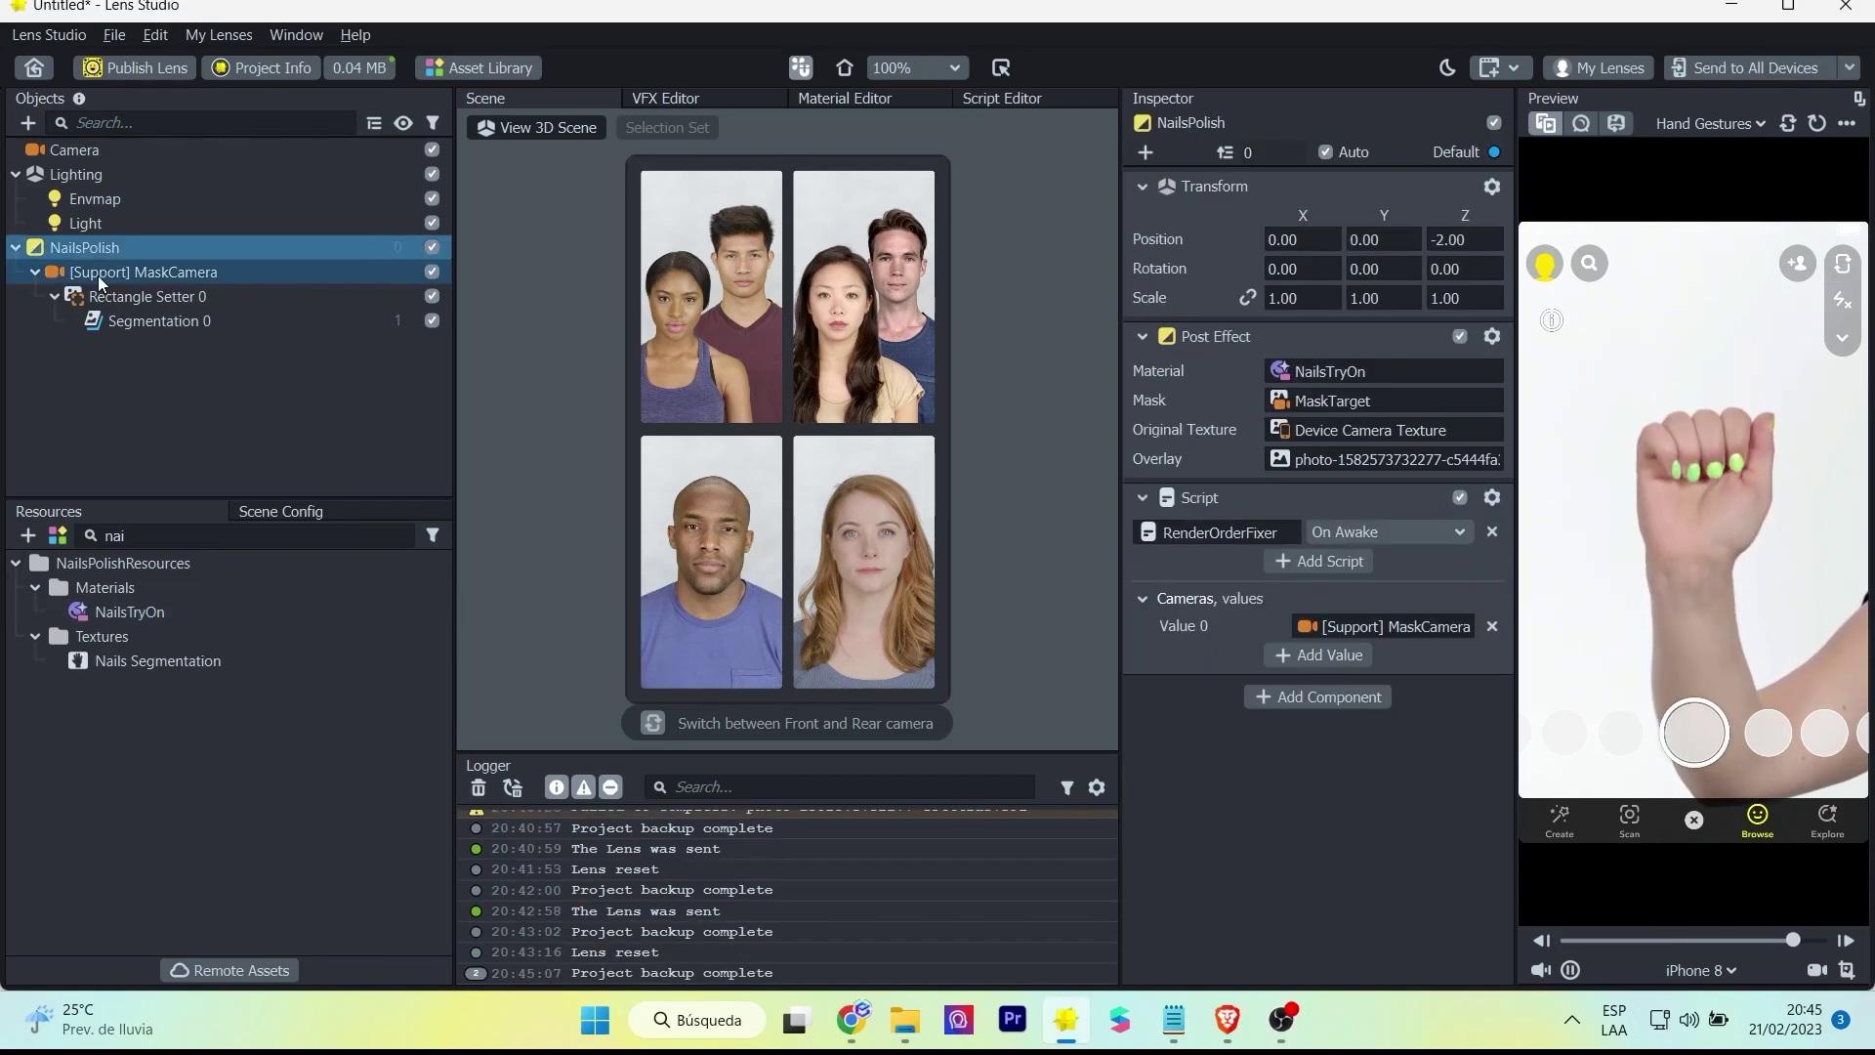
left_click(97, 274)
left_click(1397, 720)
left_click(1379, 734)
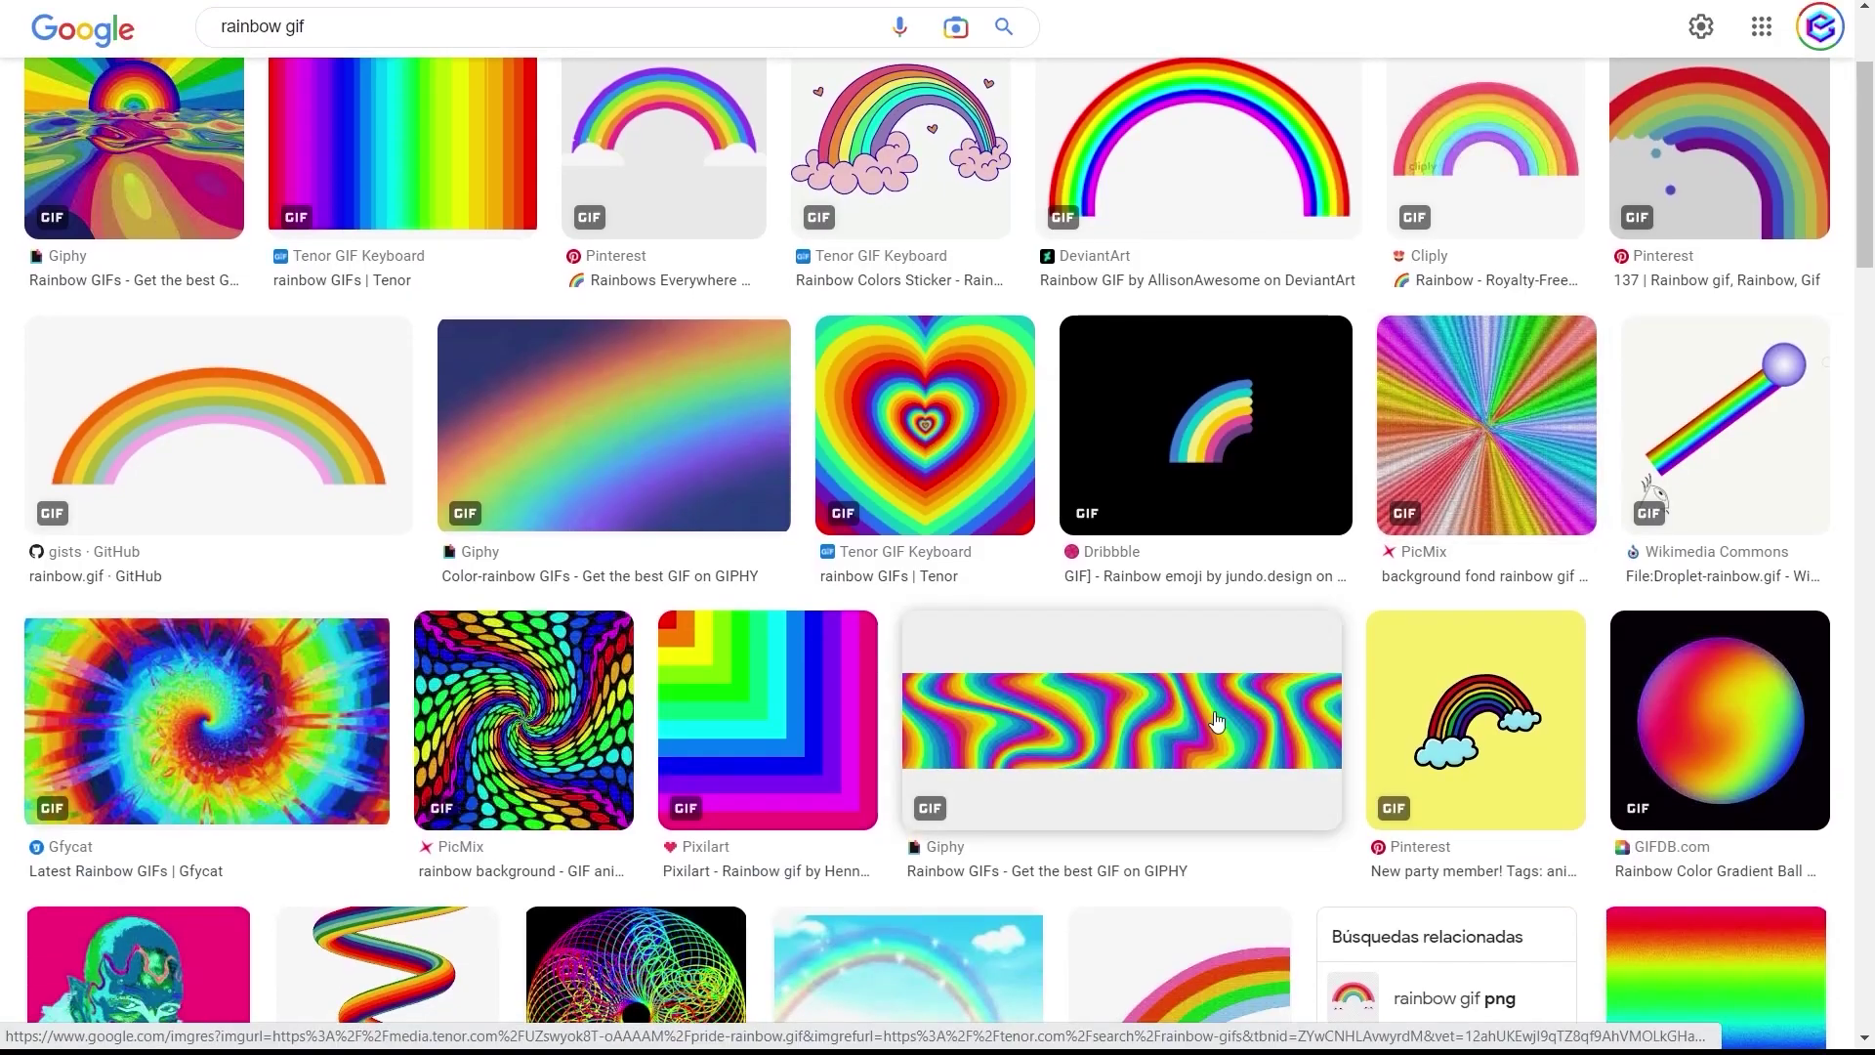
- Browse the "rainbow gif" image results in the browser and view the Pride Rainbow GIF page on Tenor
left_click(1128, 722)
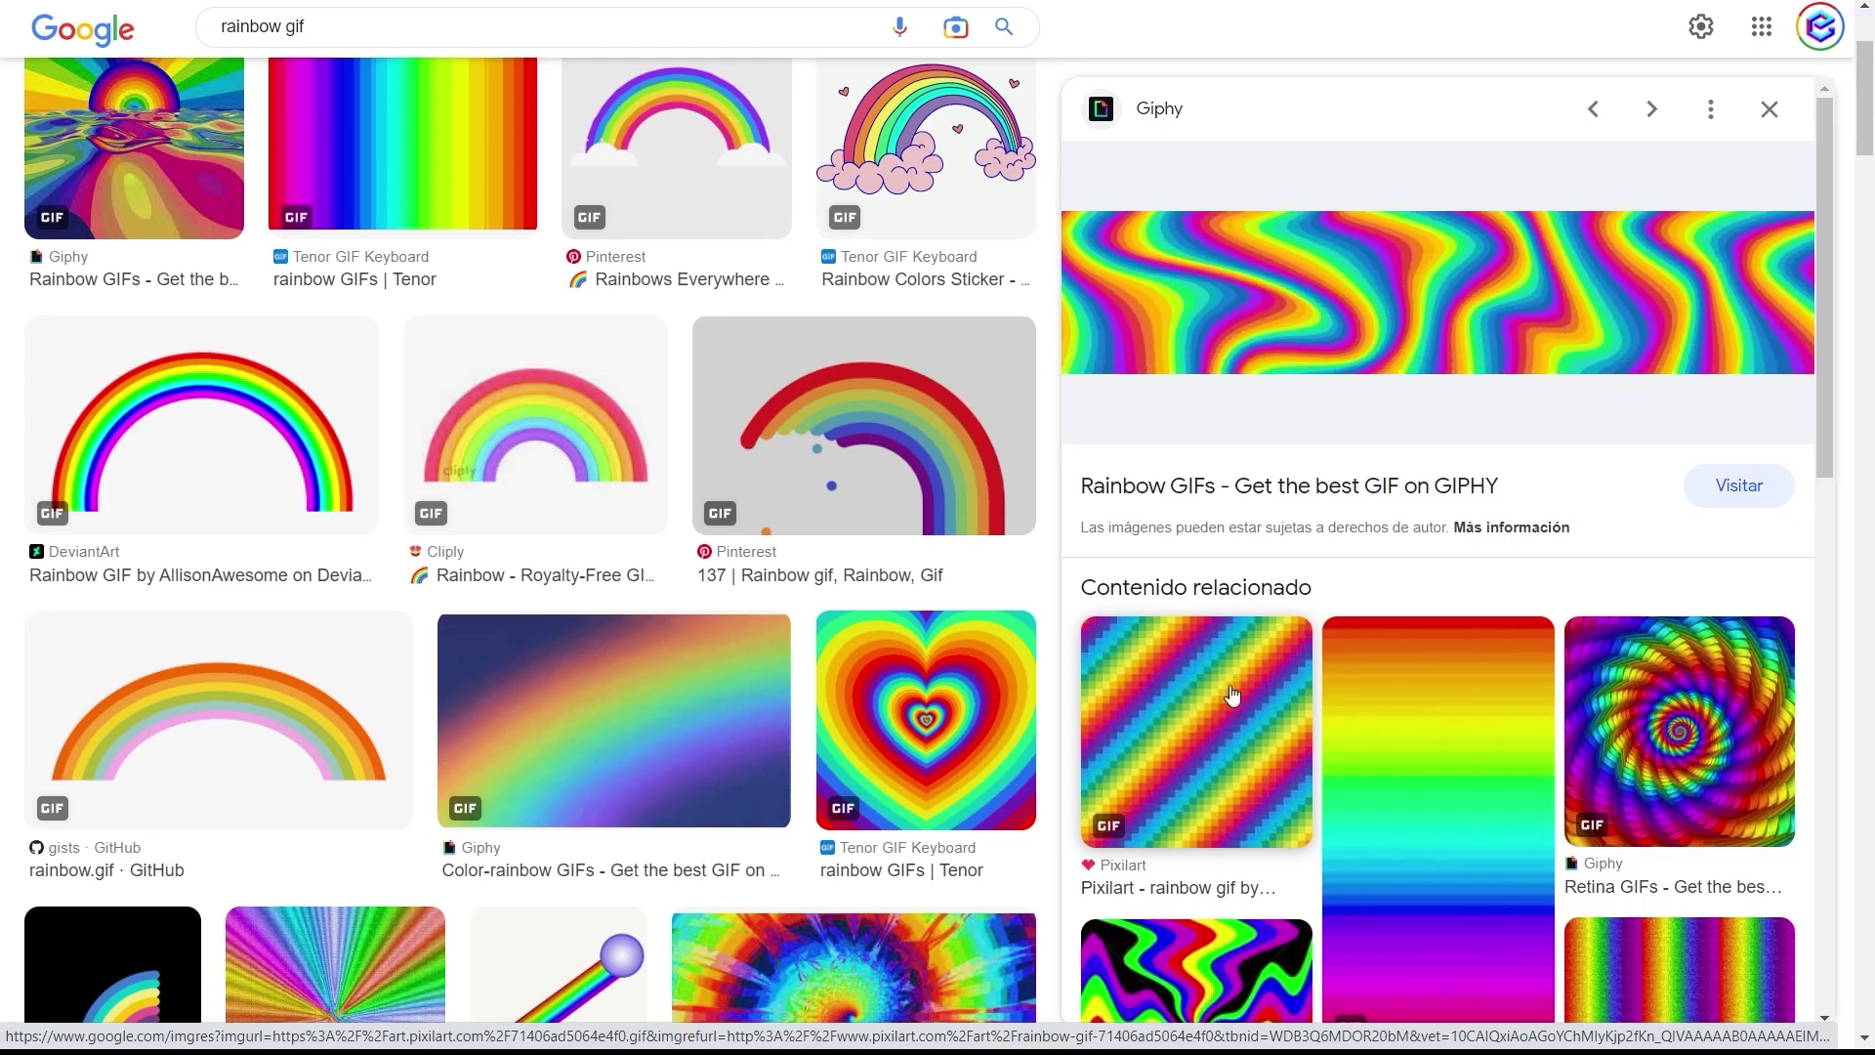
key("Right")
left_click(1471, 280)
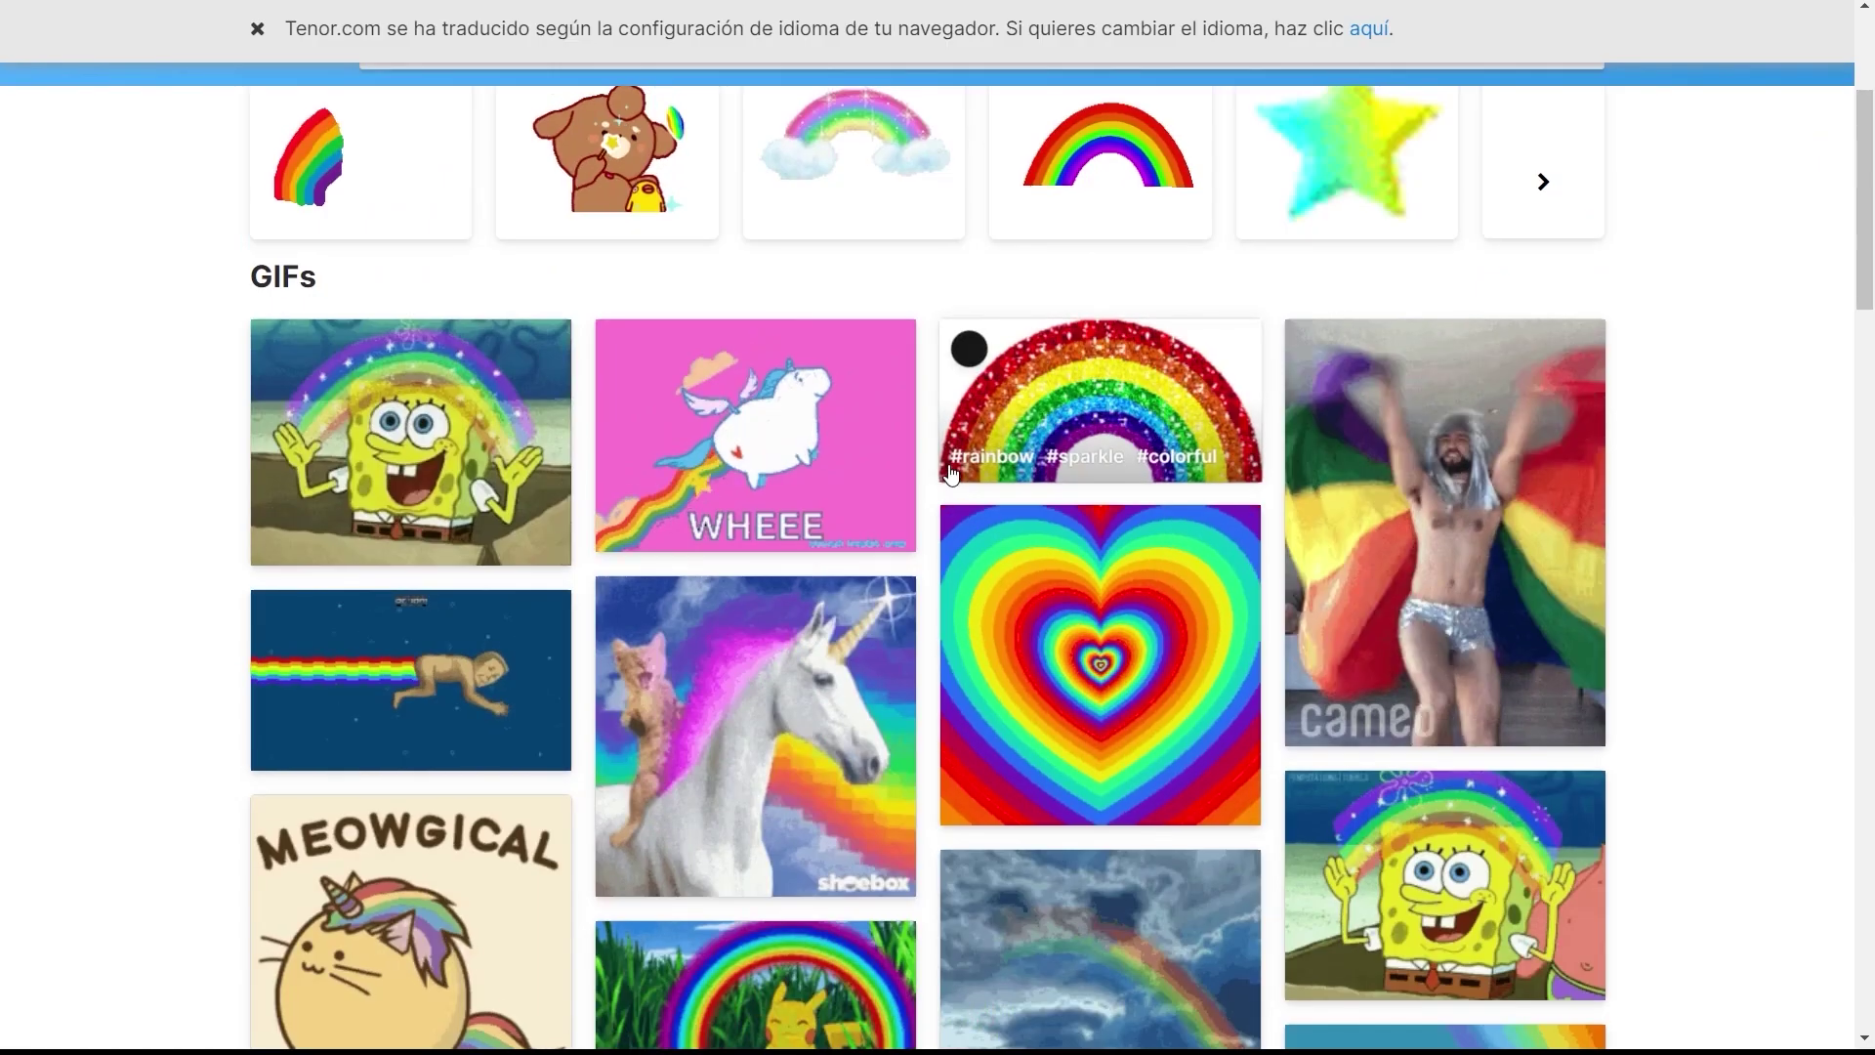
scroll(953, 474, "down", 7)
left_click(791, 317)
scroll(963, 425, "down", 5)
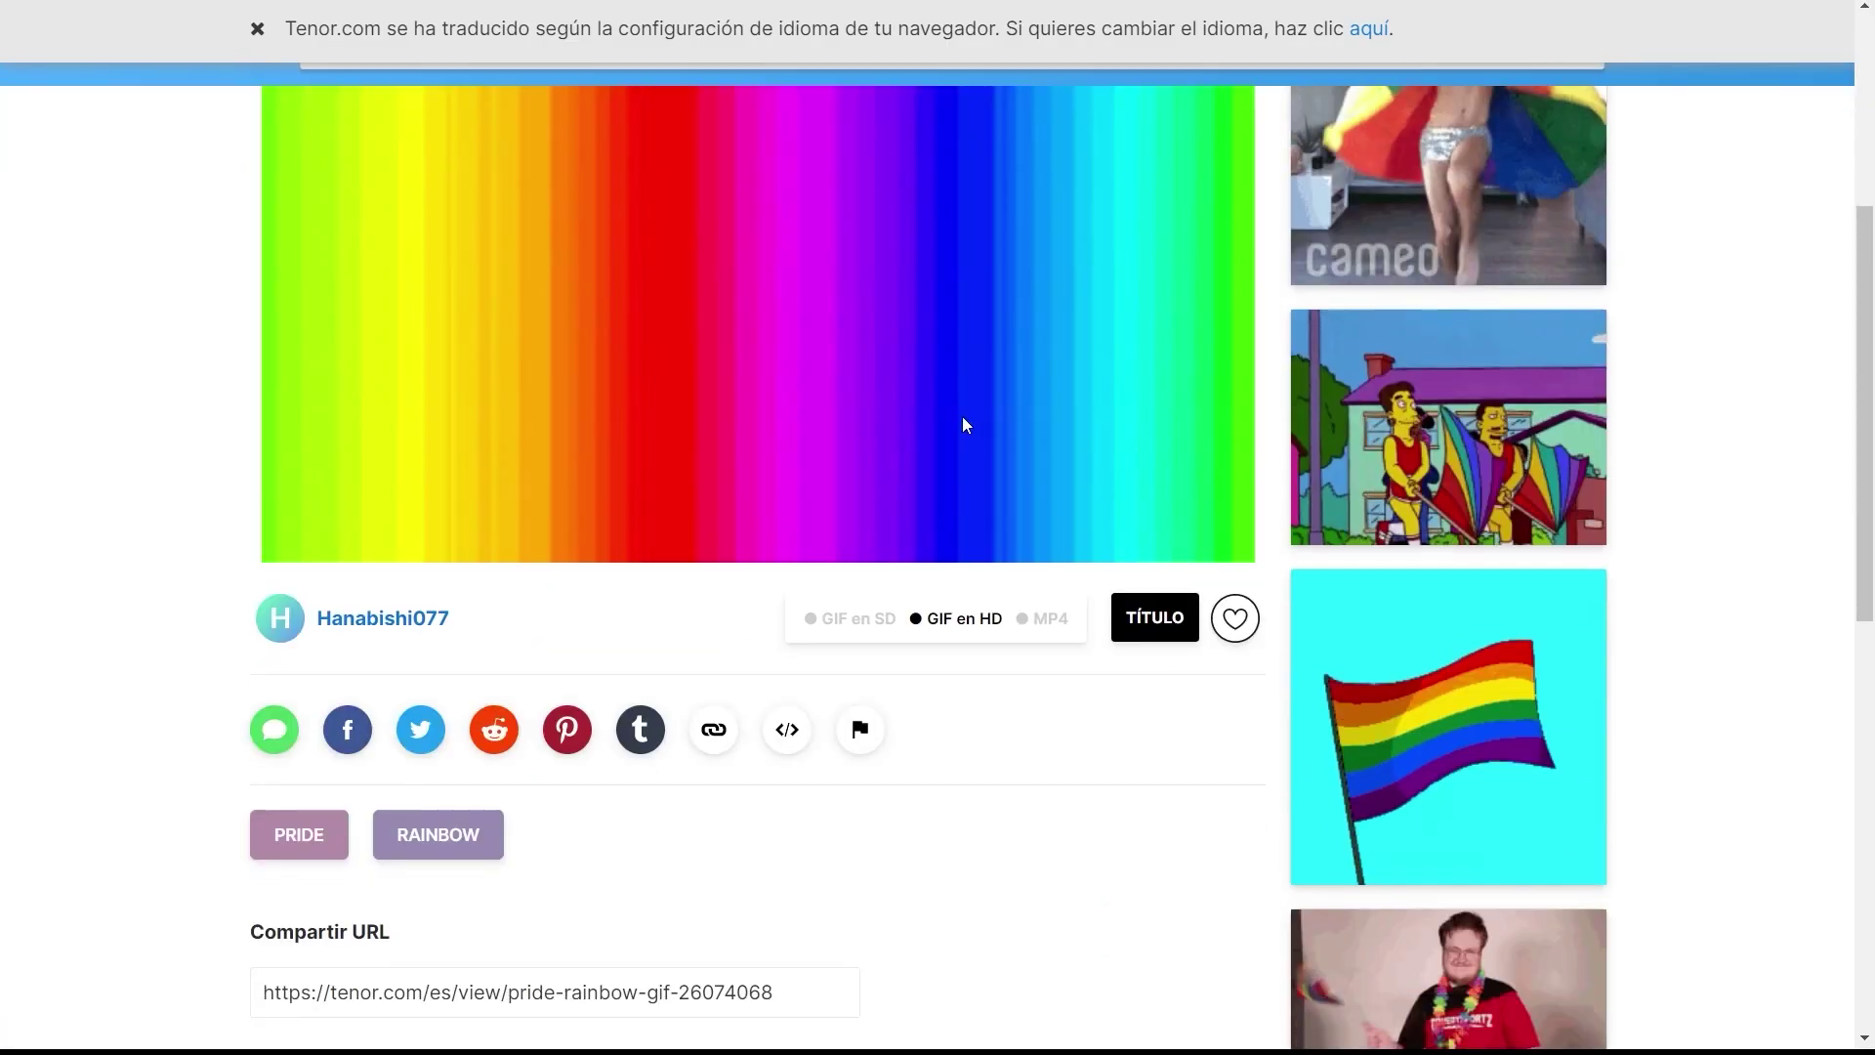
scroll(766, 313, "up", 4)
right_click(837, 408)
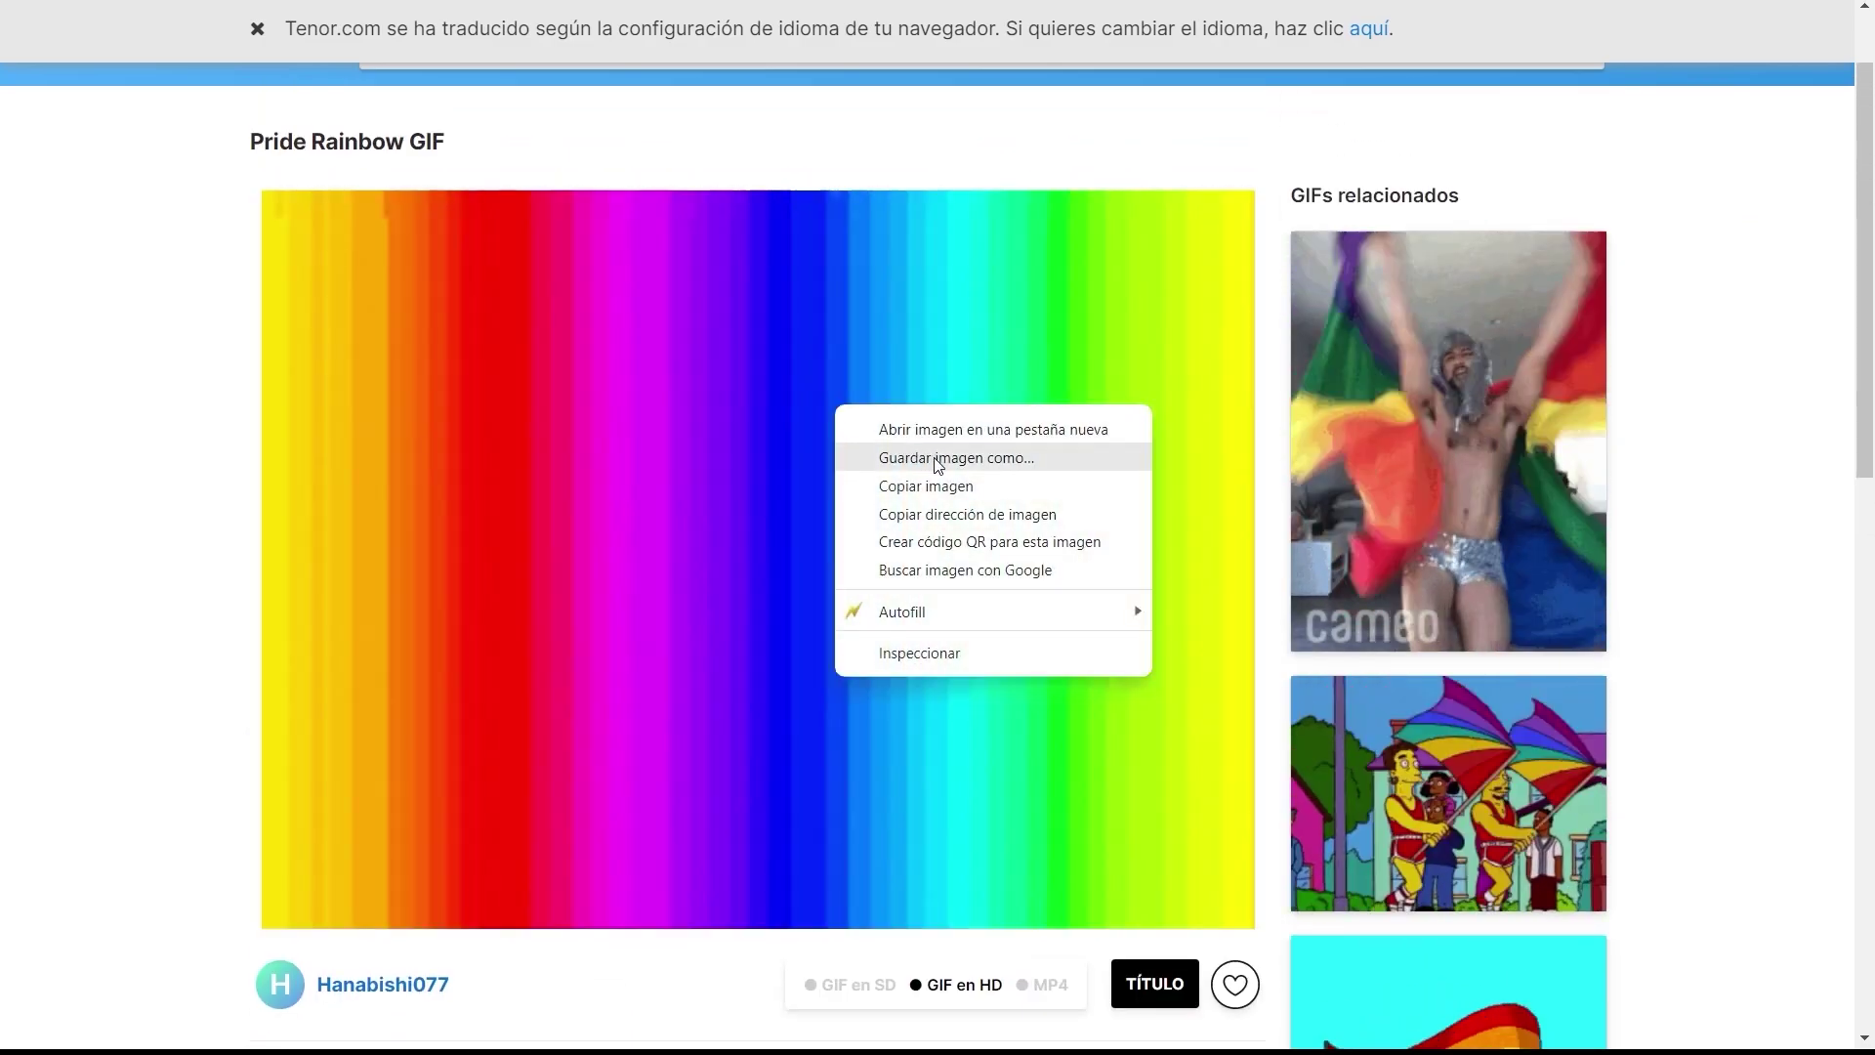
left_click(940, 459)
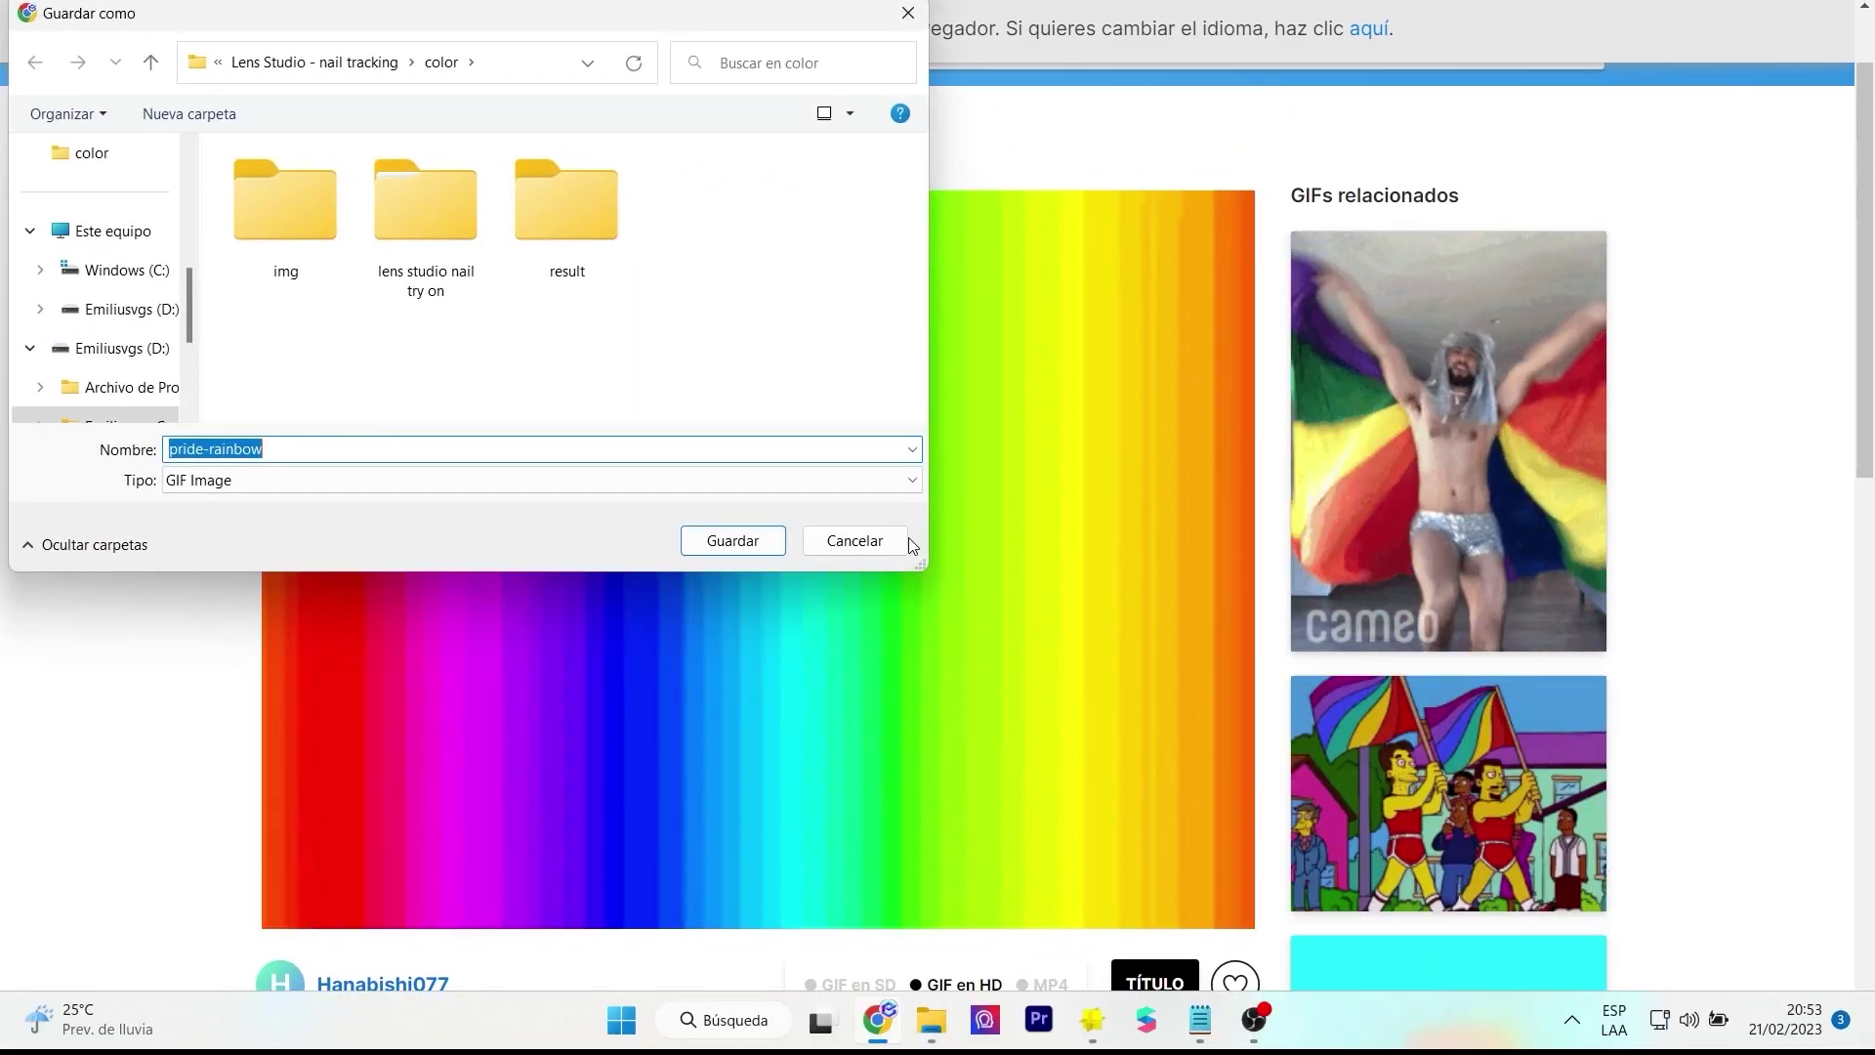
left_click(894, 541)
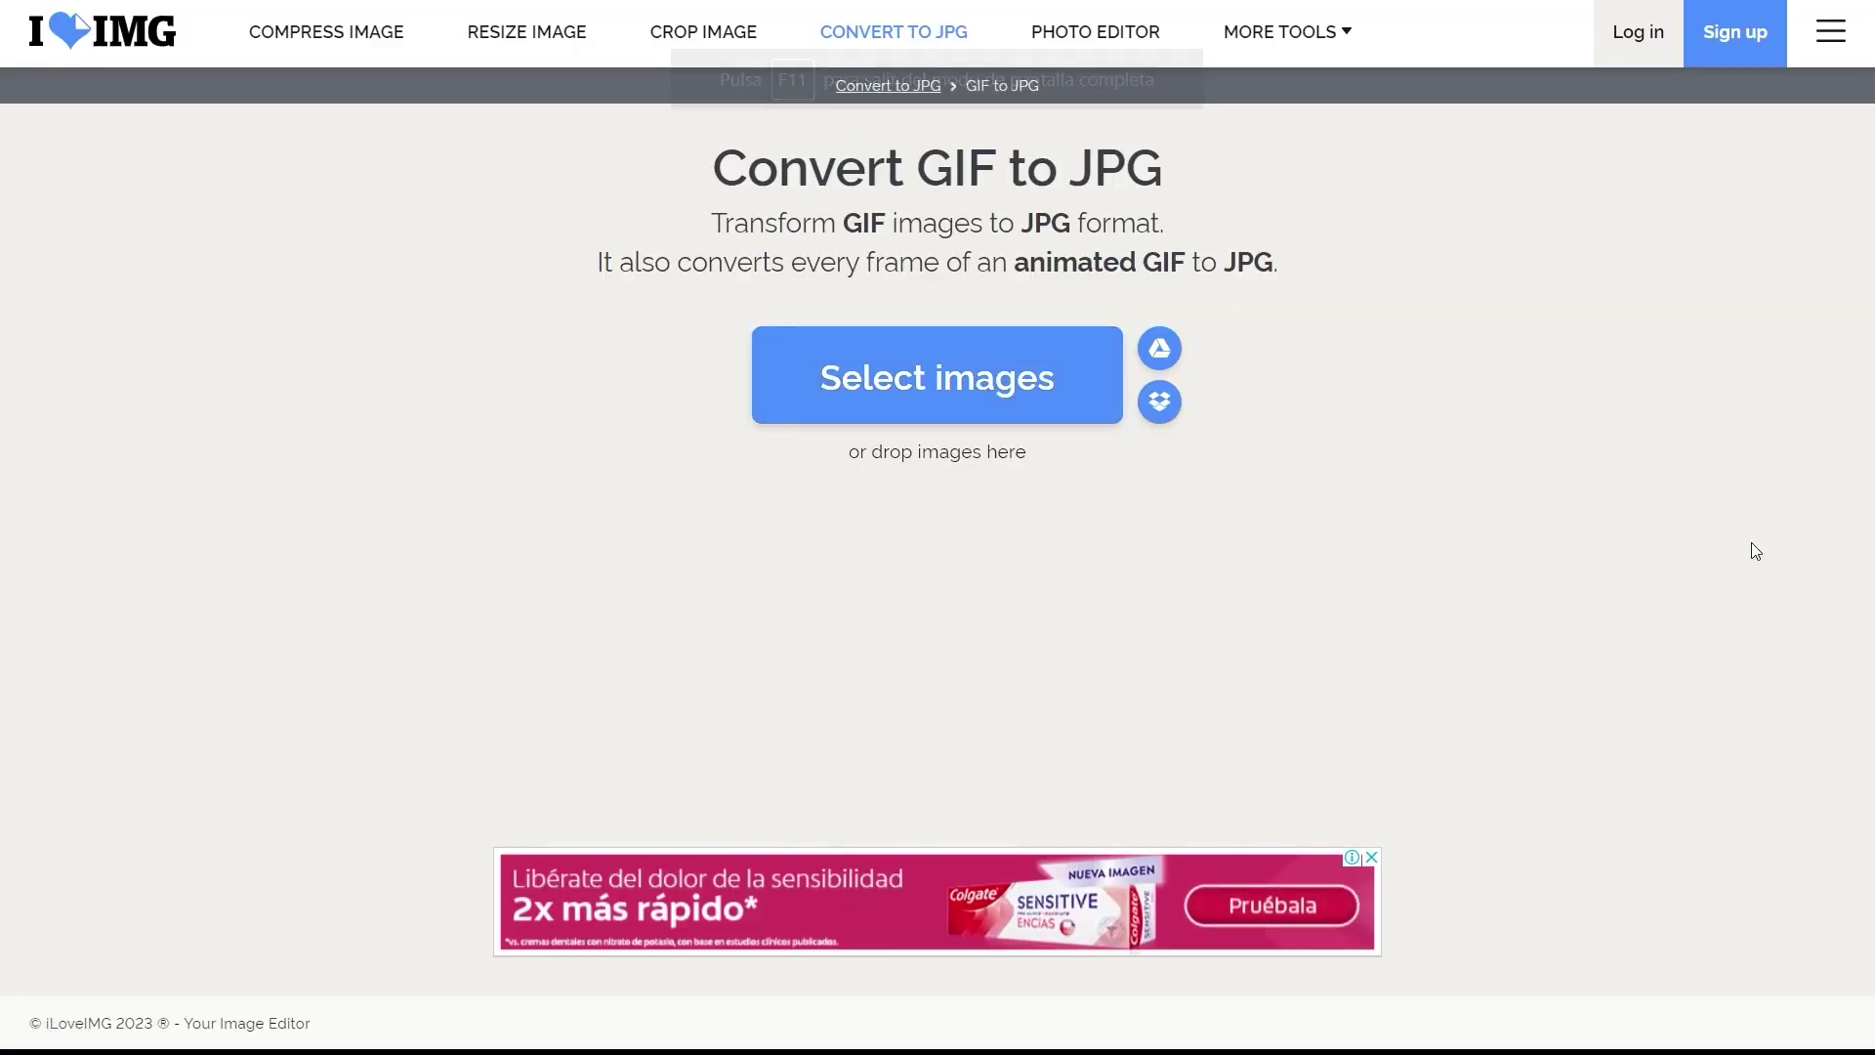
- Convert the pride-rainbow GIF from the color/img folder to JPG frames with iLoveIMG and download the converted images
left_click(967, 395)
scroll(102, 381, "down", 2)
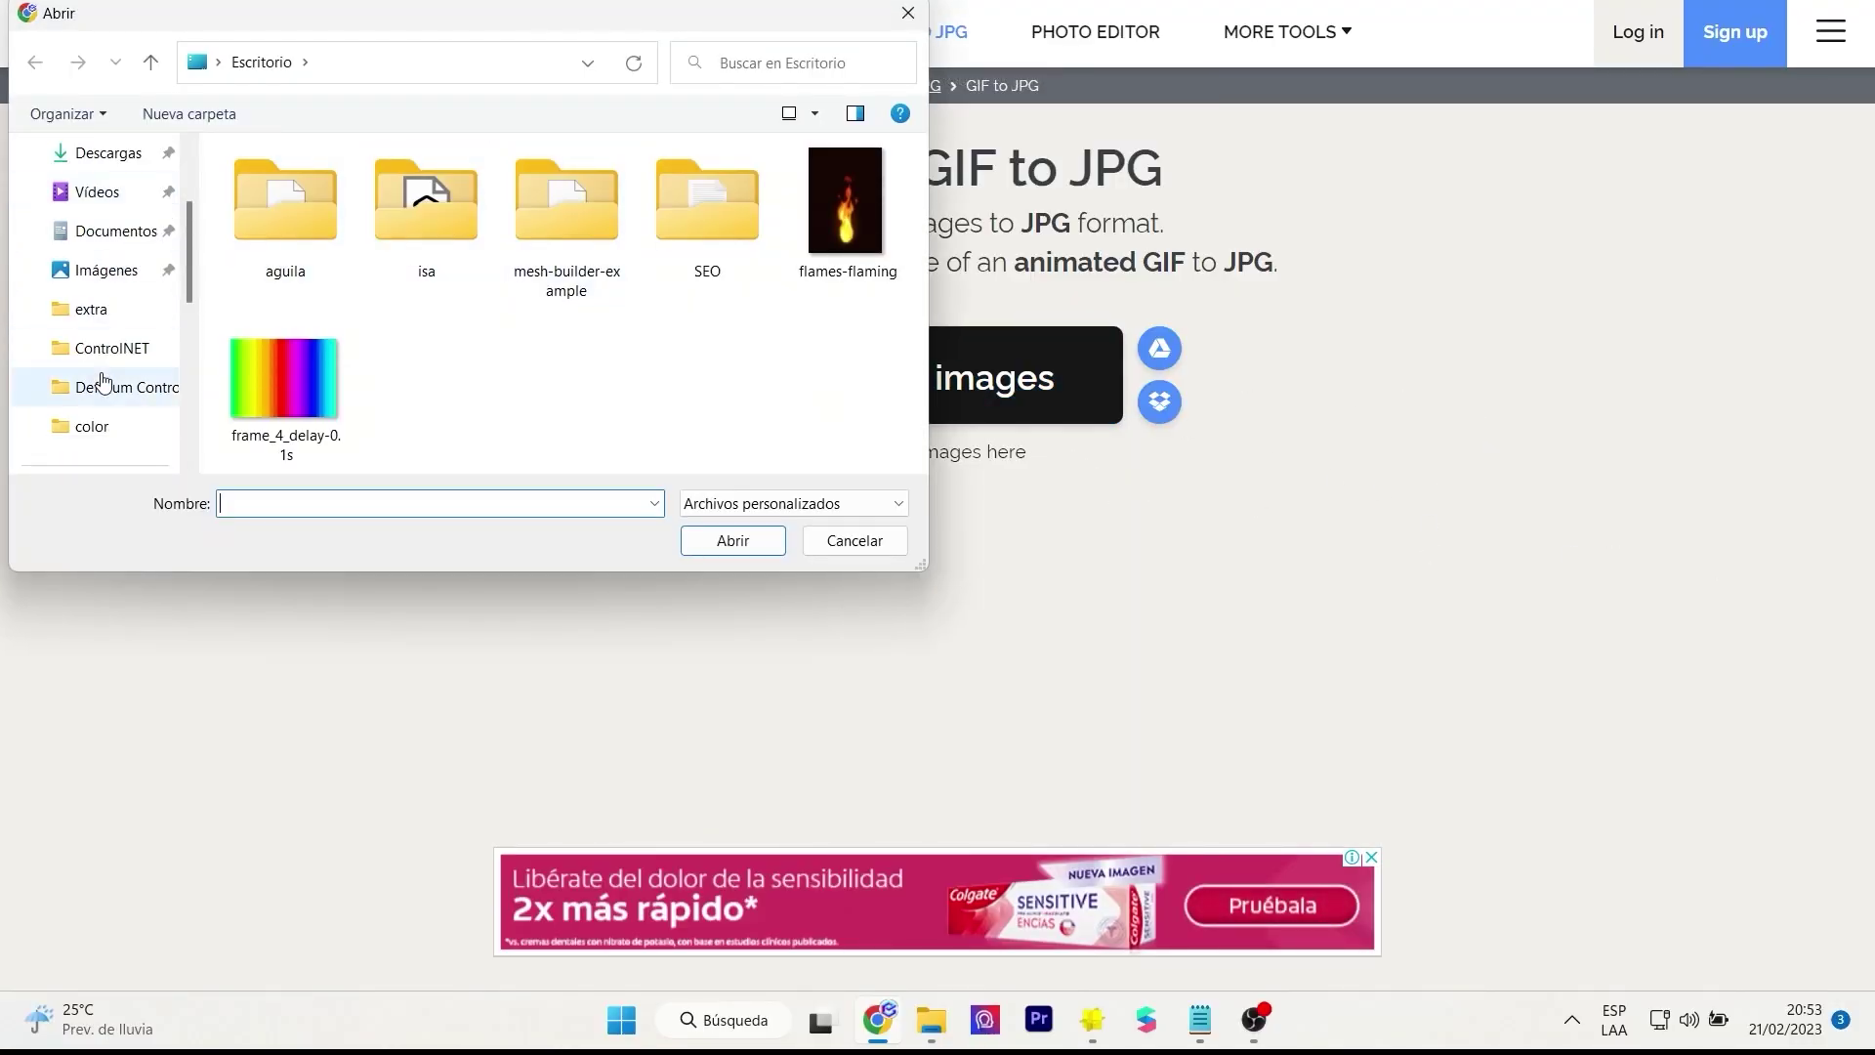
left_click(109, 421)
double_click(280, 223)
left_click(566, 210)
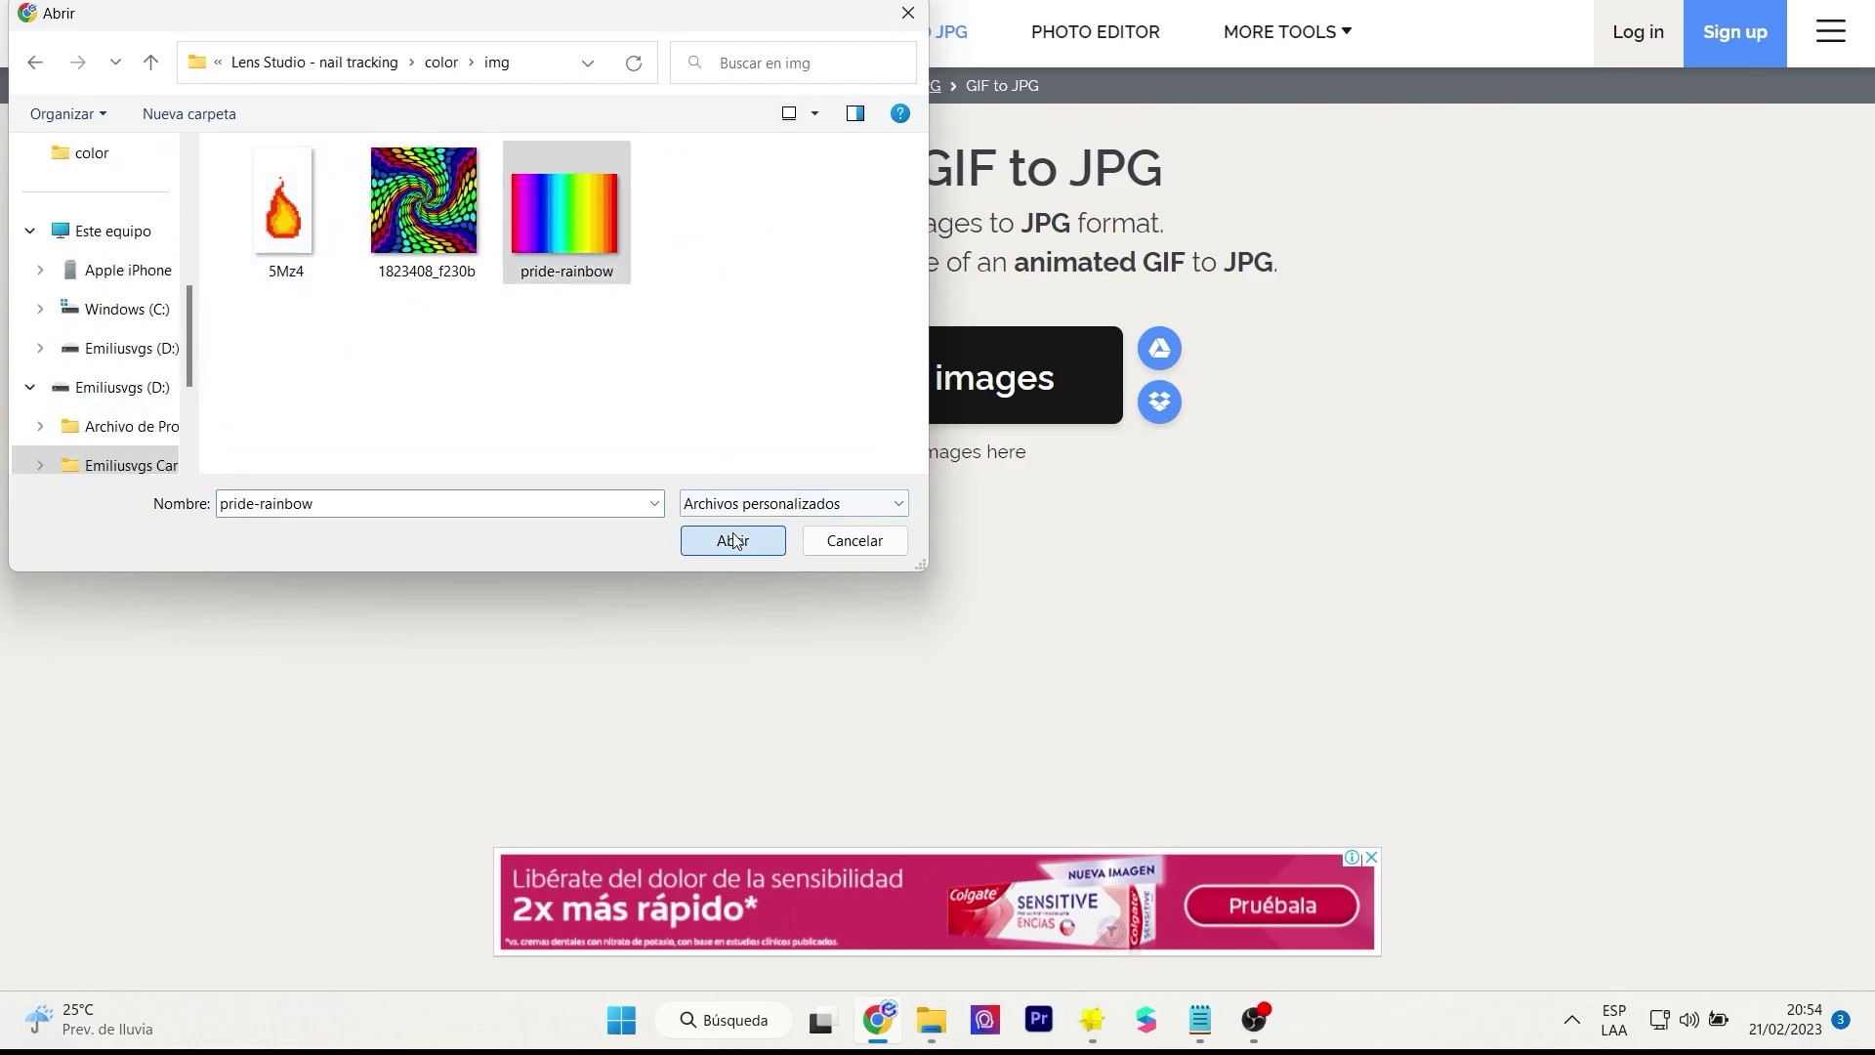
left_click(732, 540)
left_click(1602, 970)
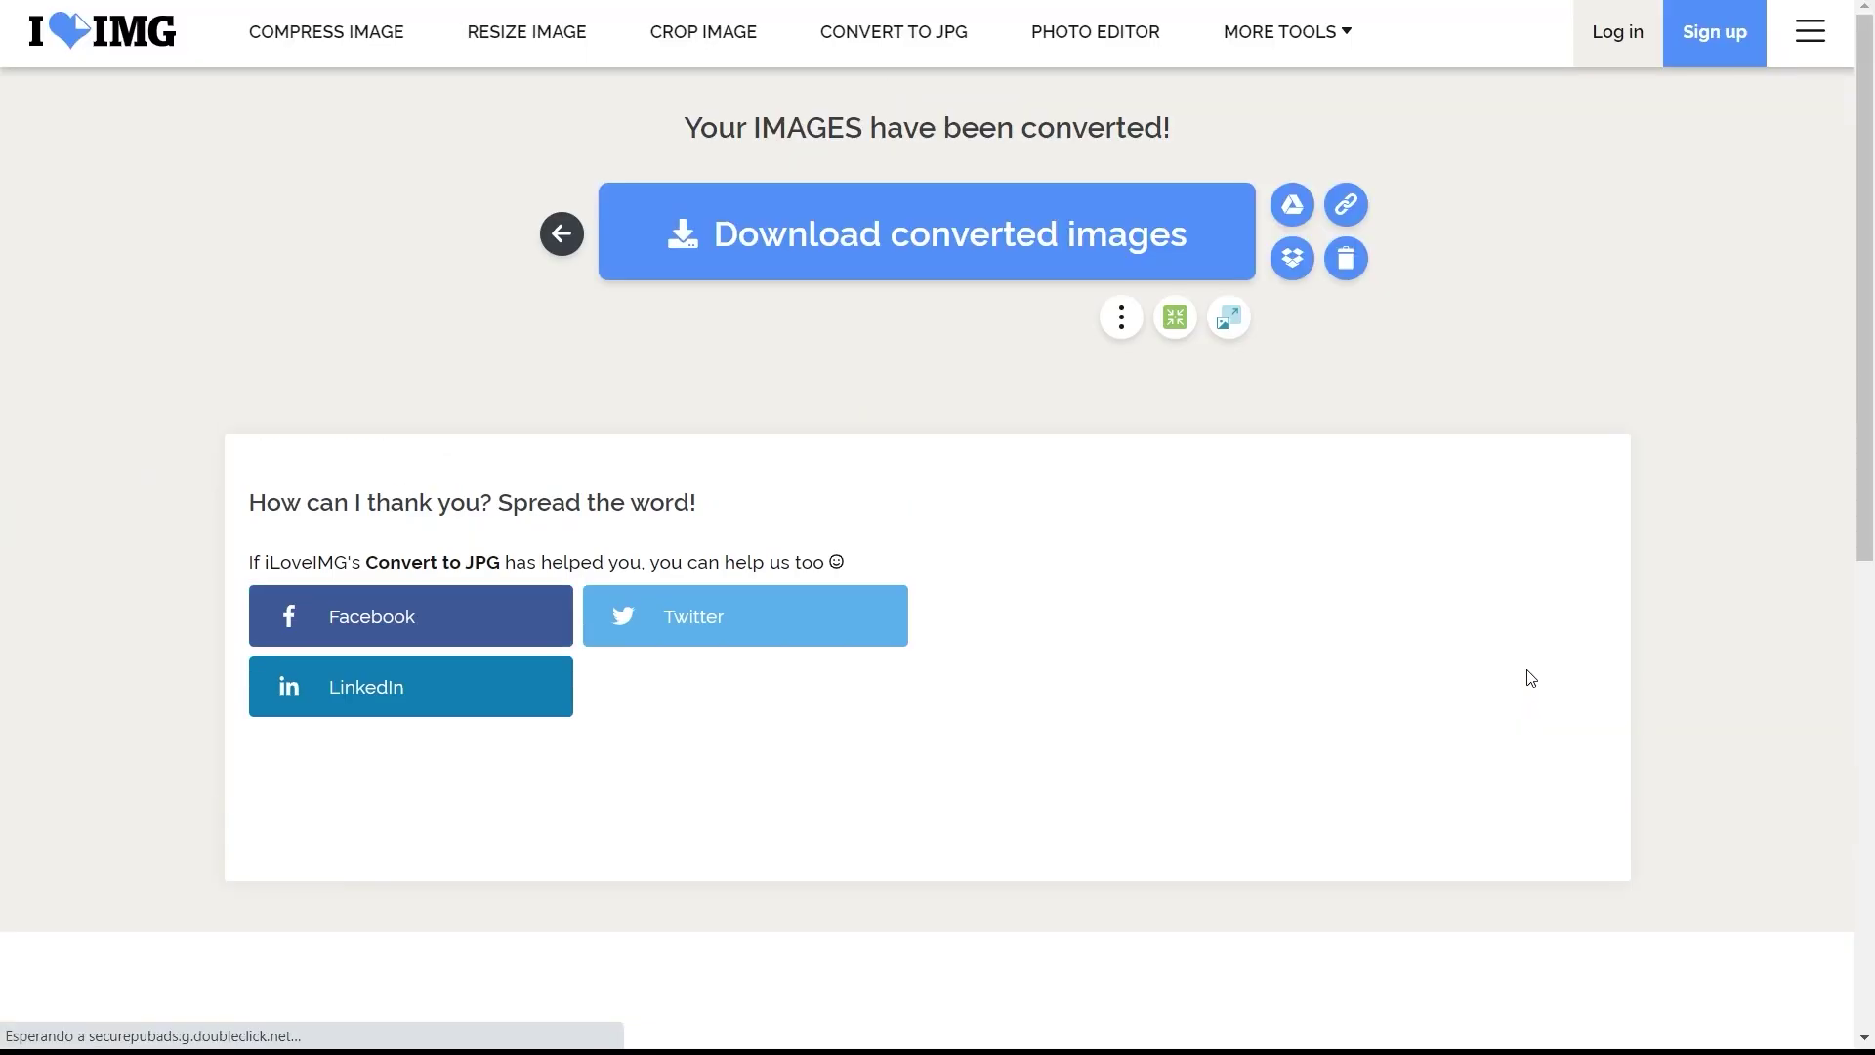
left_click(969, 247)
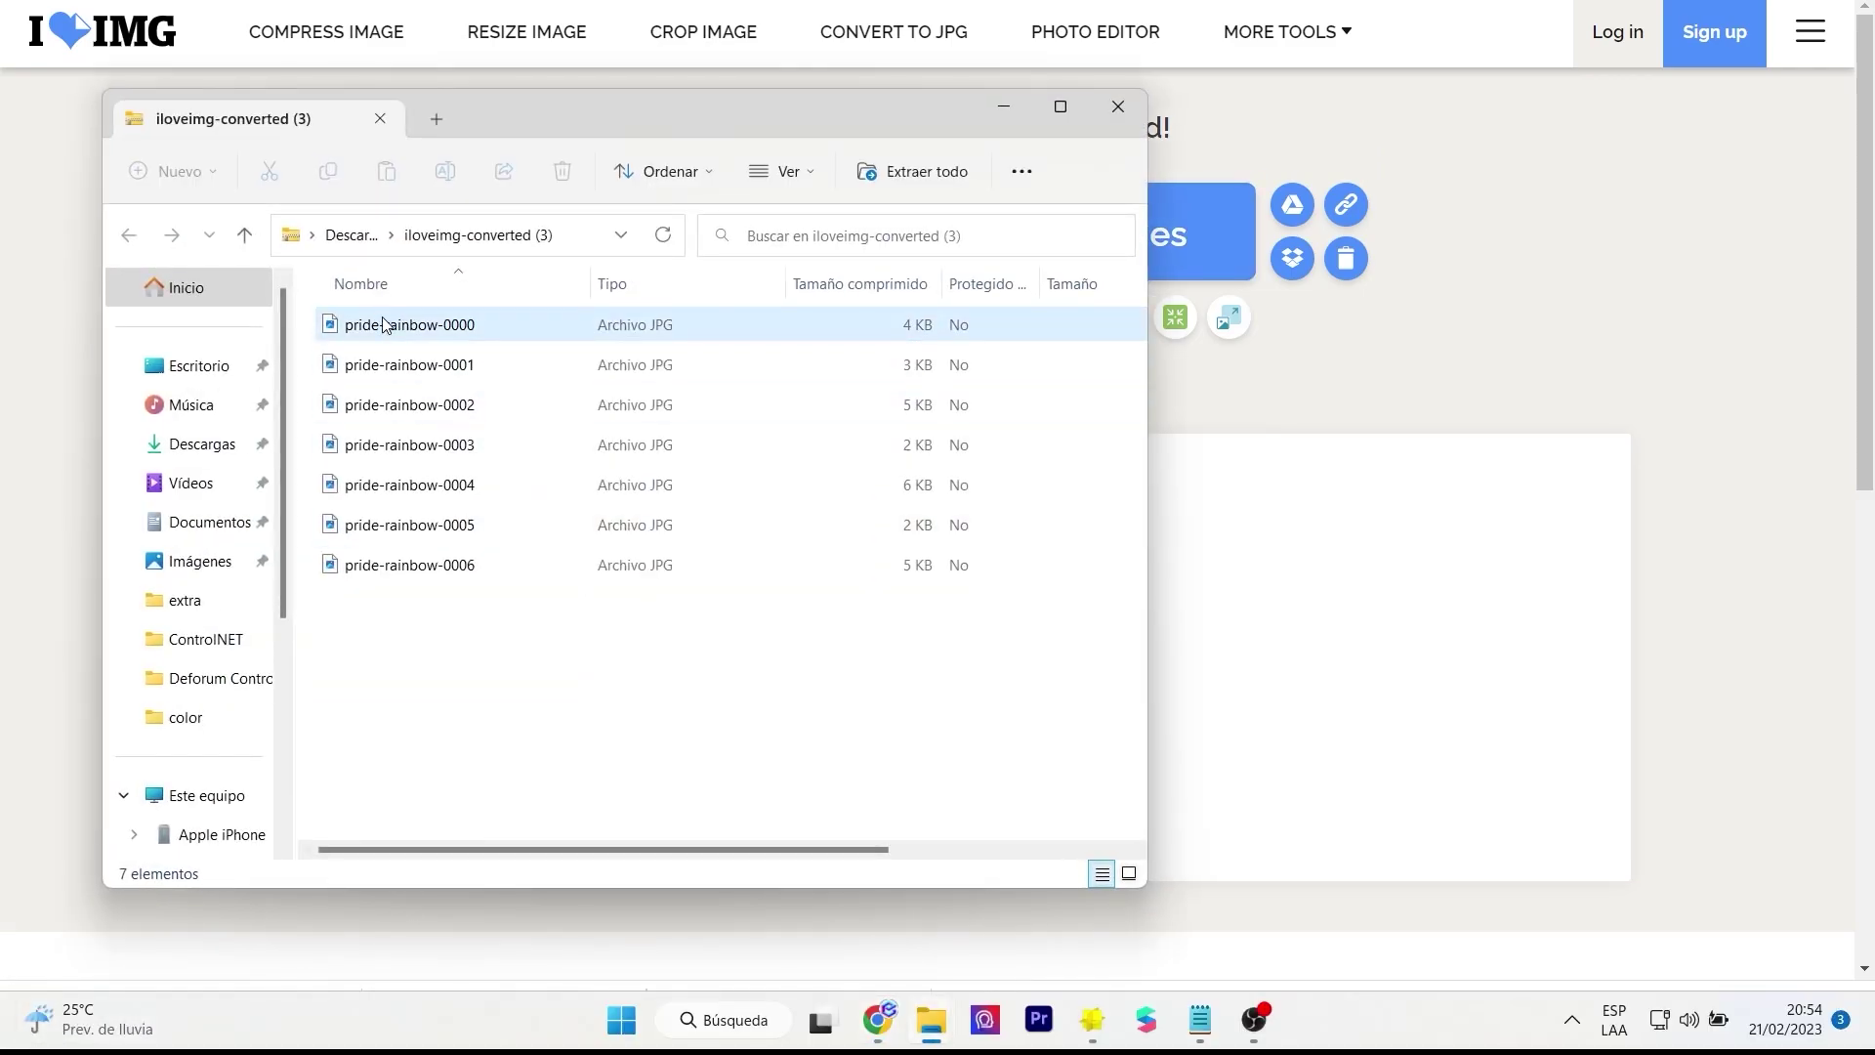
- View the first and last converted frames, pride-rainbow-0000 and pride-rainbow-0006, and close the image viewer
double_click(388, 320)
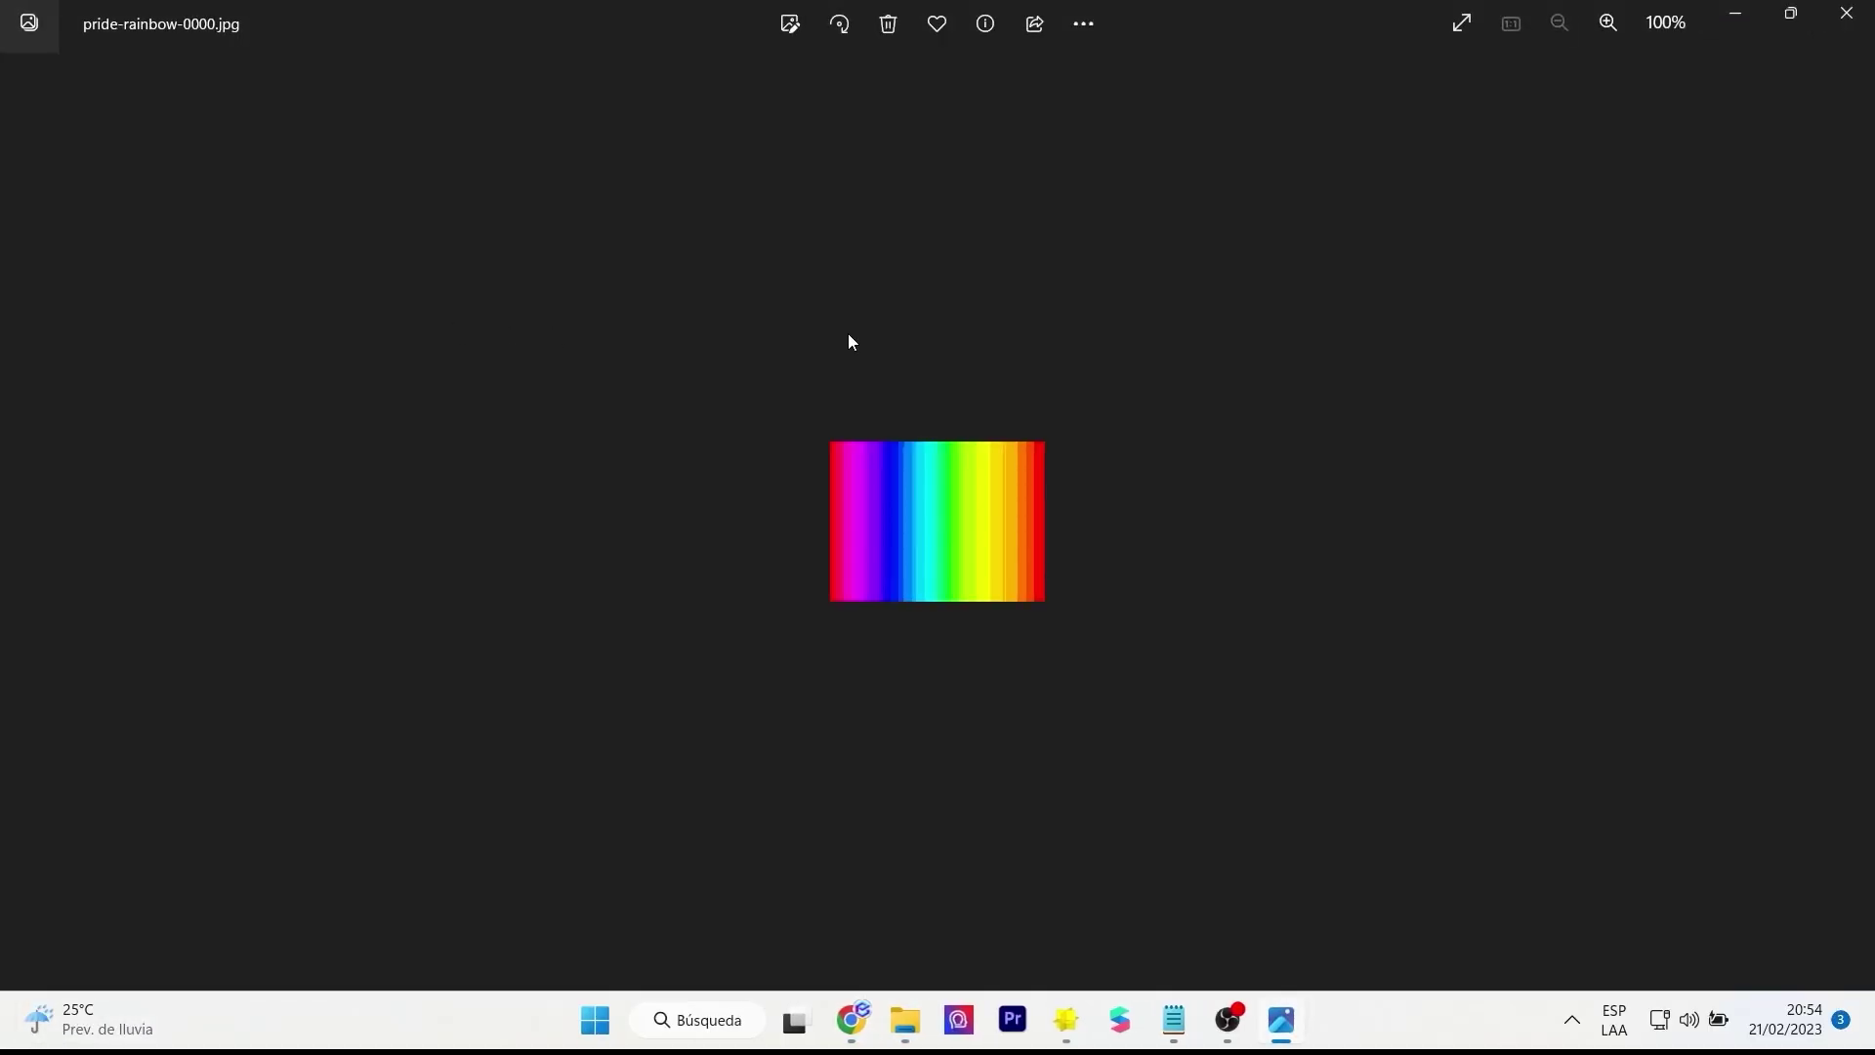
left_click(1847, 15)
left_click(431, 364)
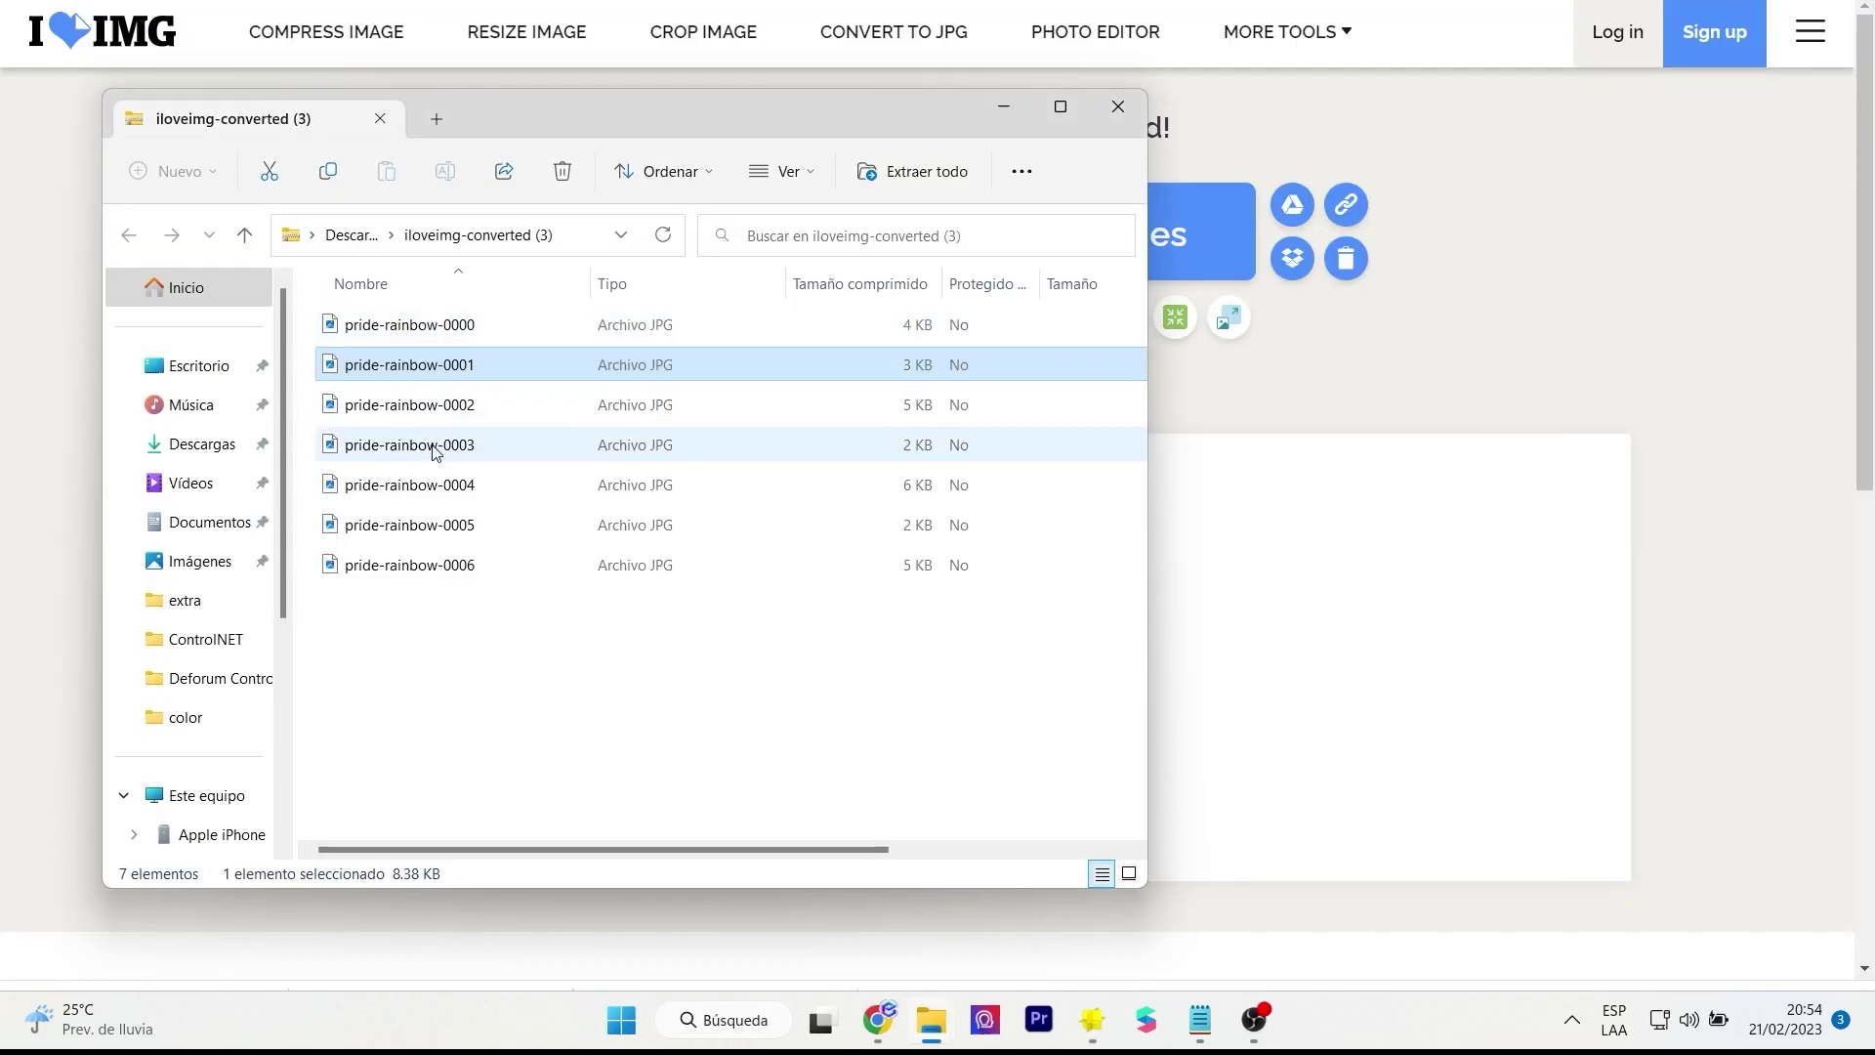
left_click(431, 445)
left_click(430, 524)
left_click(430, 567)
double_click(431, 567)
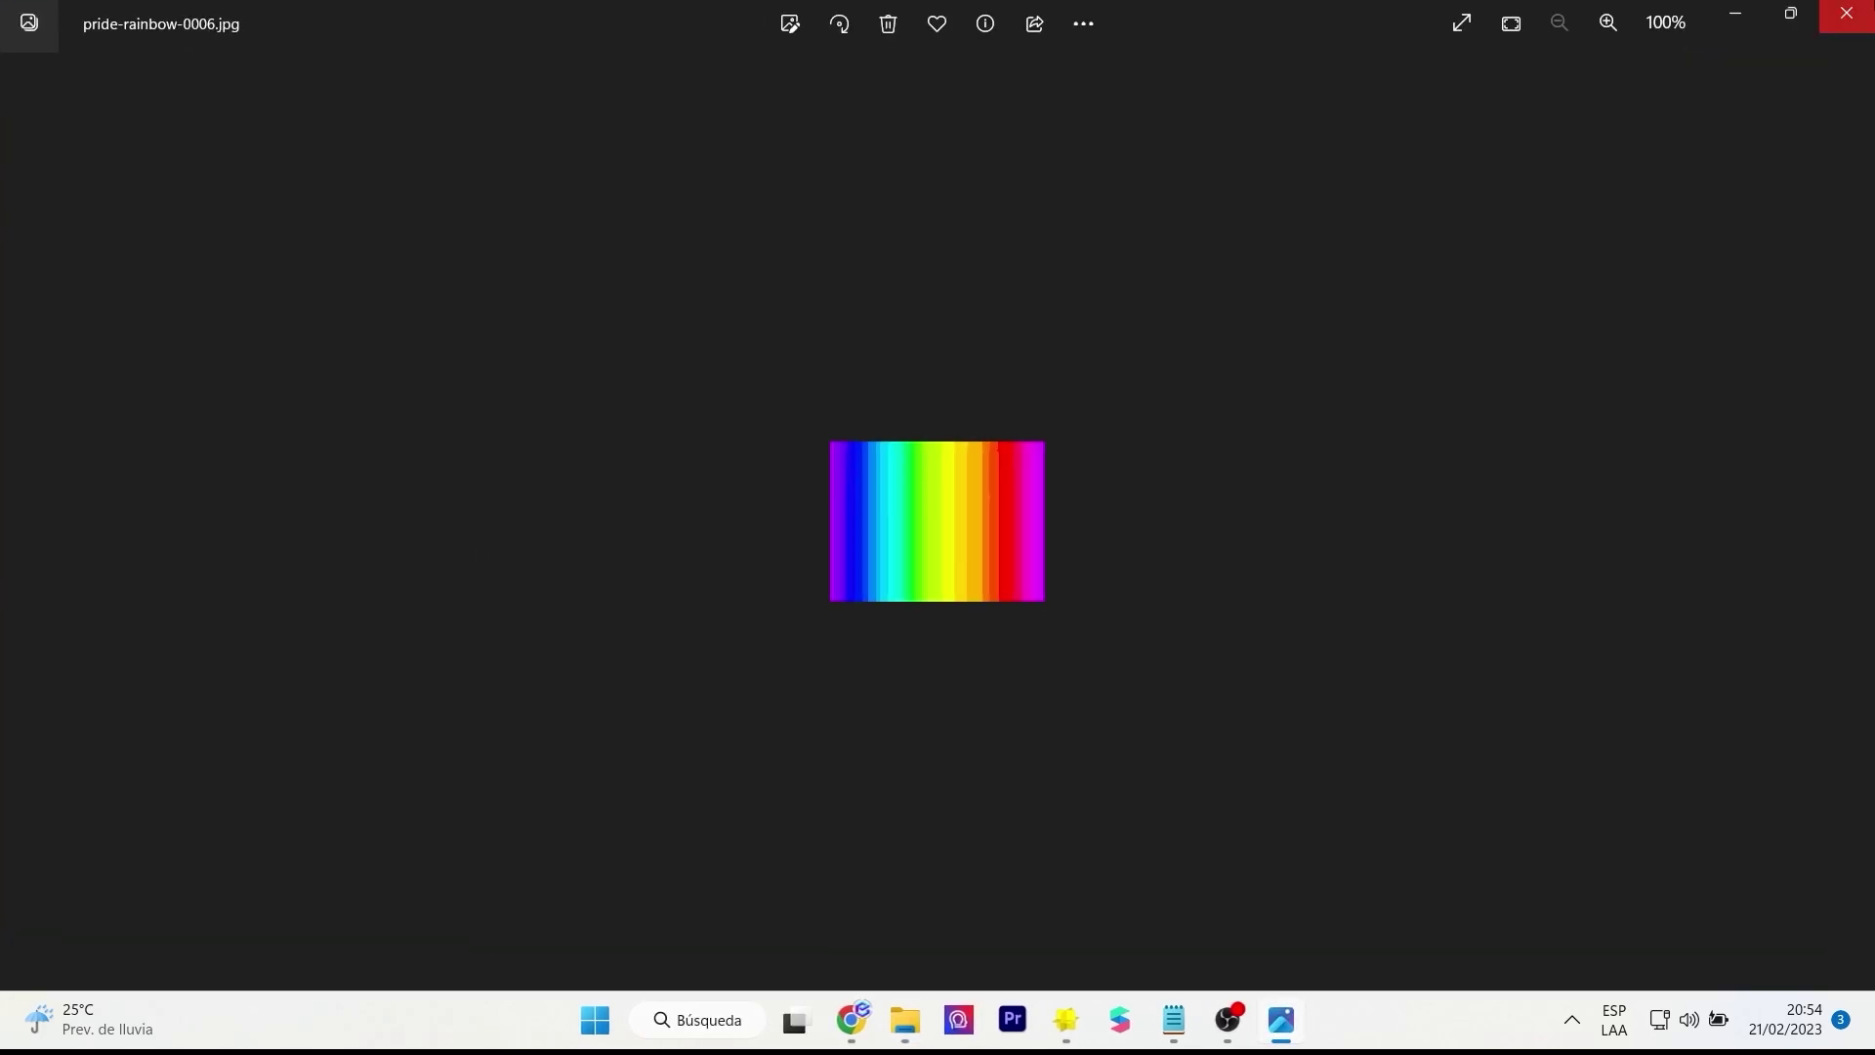
left_click(1847, 14)
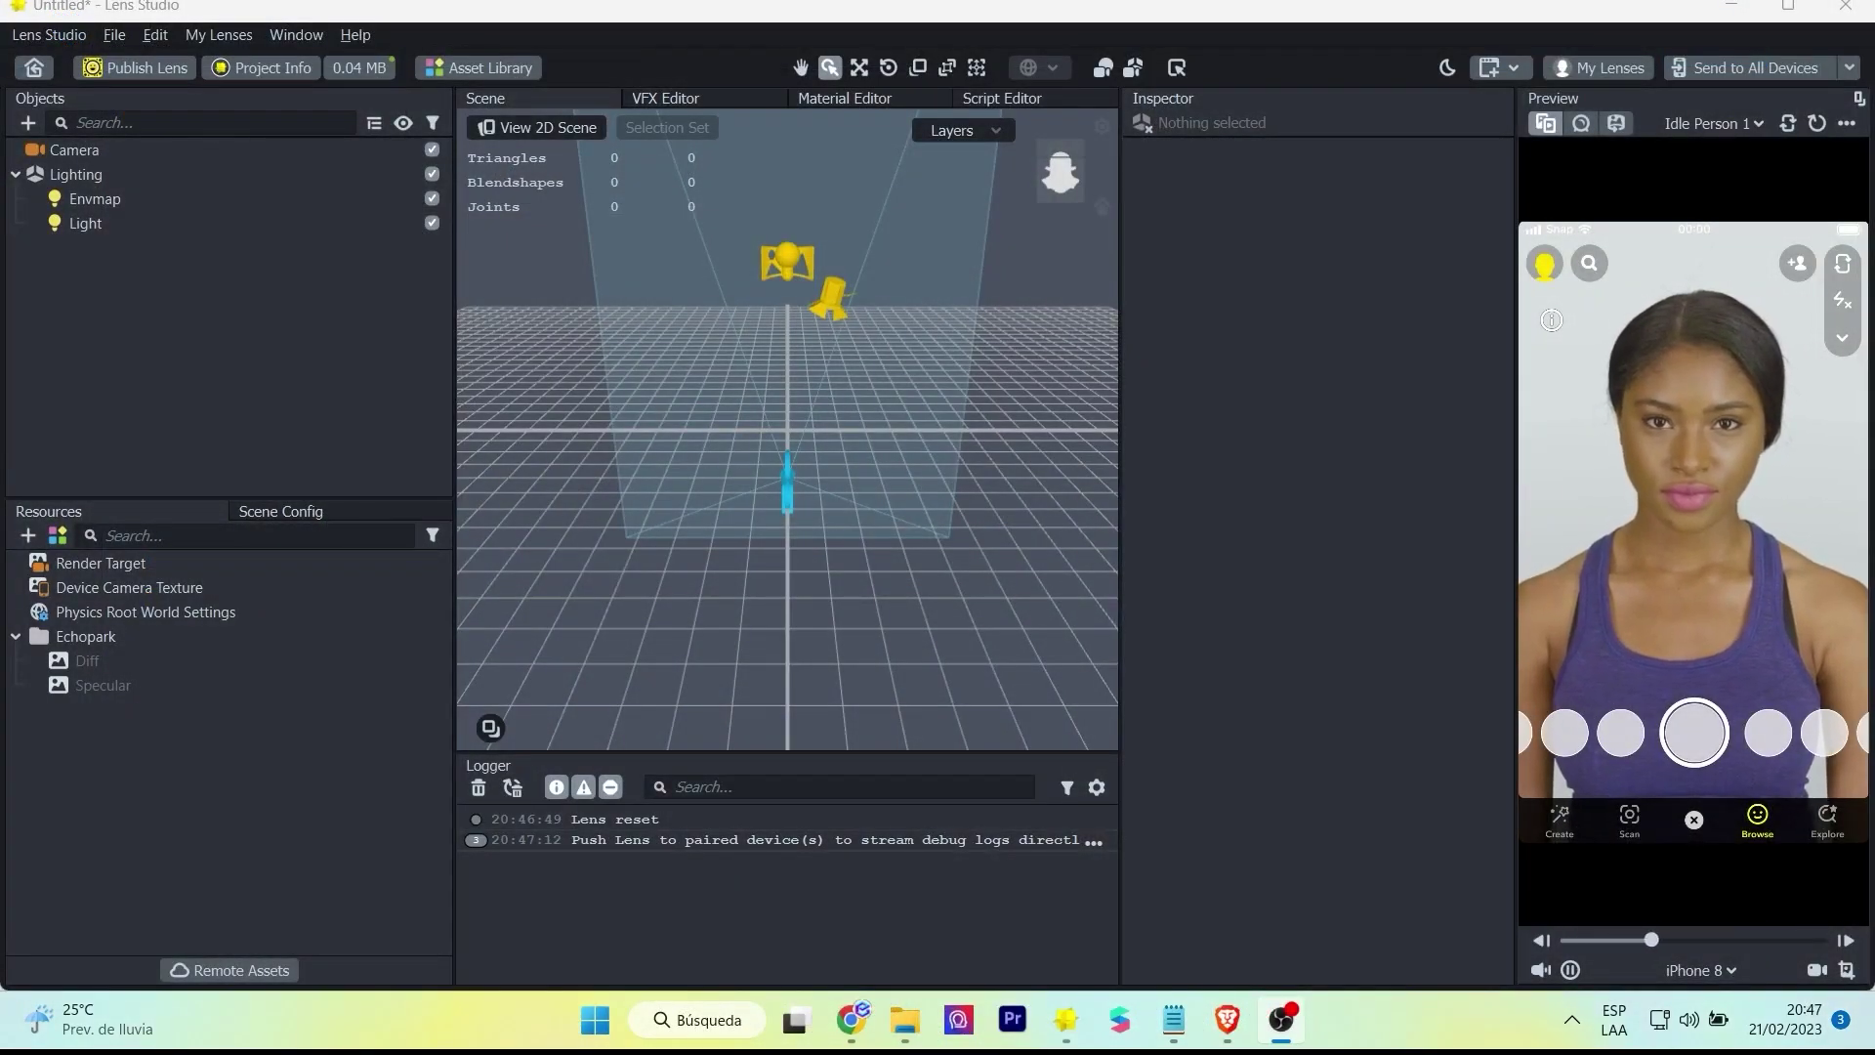
- Switch to Lens Studio and import the Nails Try-On asset from the Asset Library
left_click(477, 58)
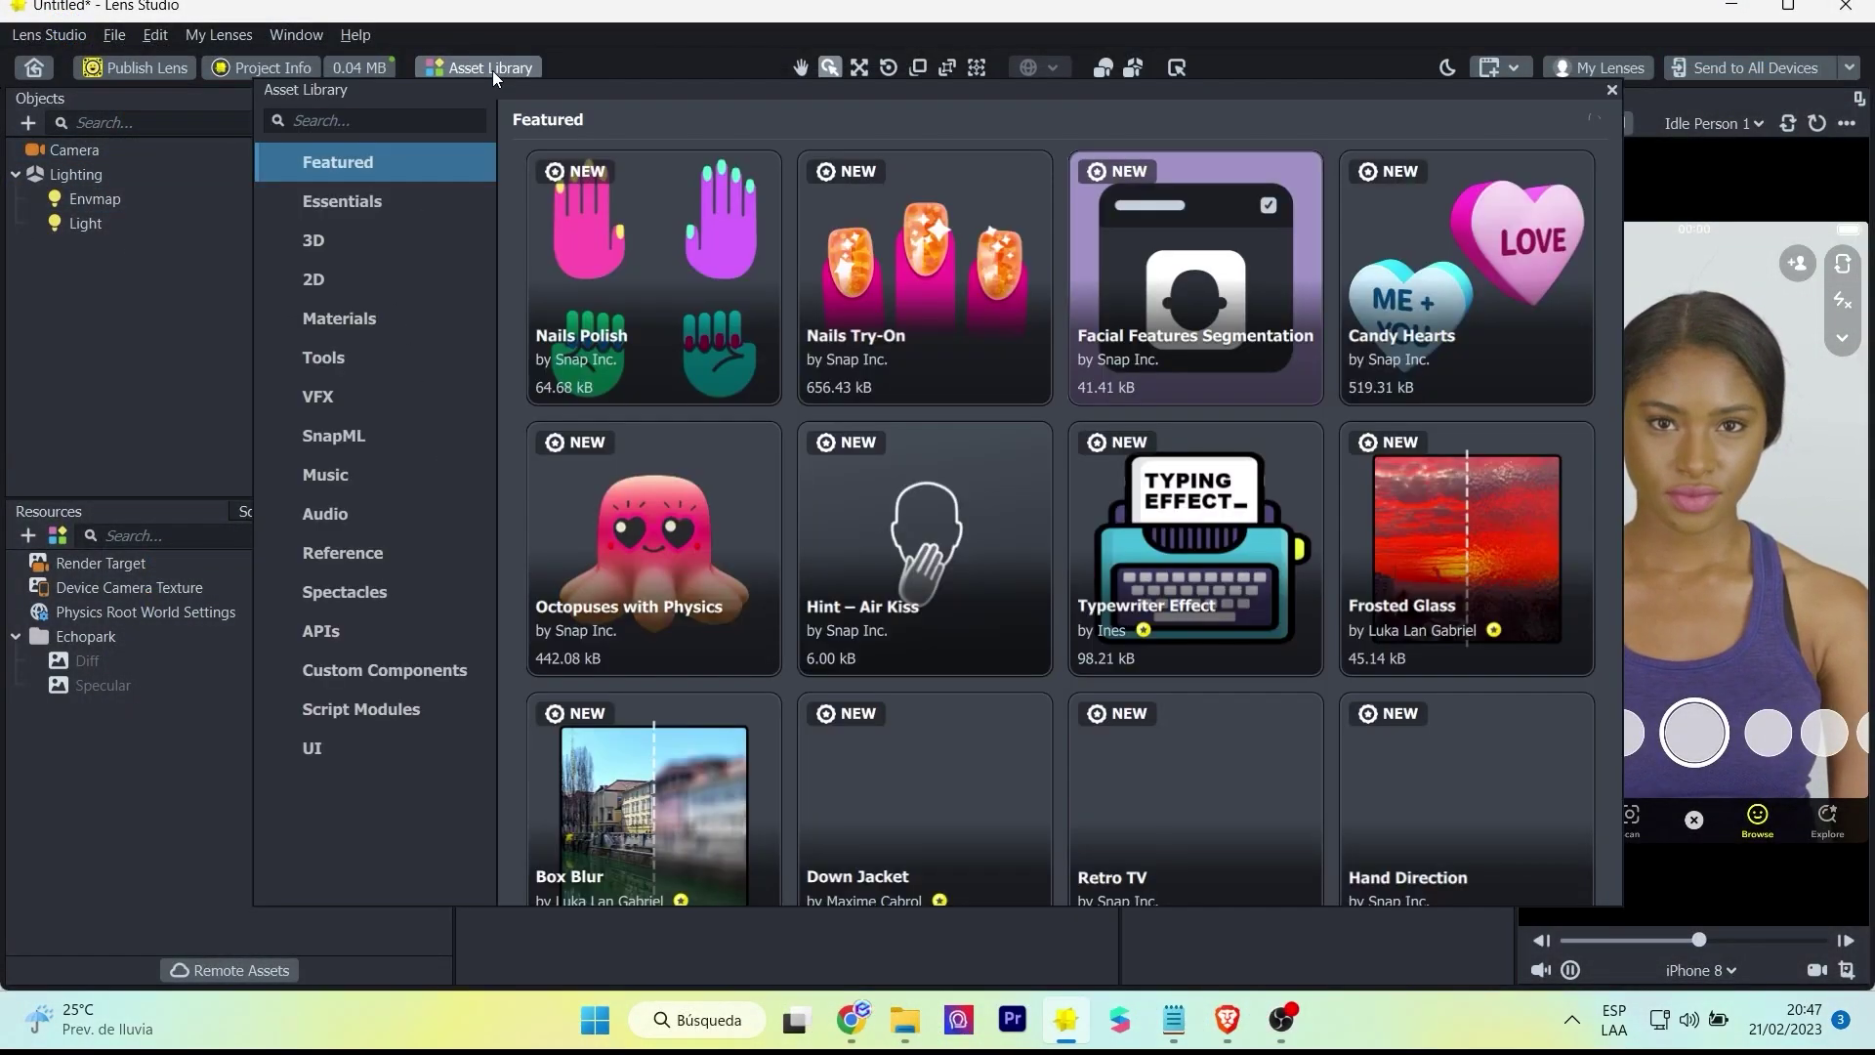
left_click(862, 383)
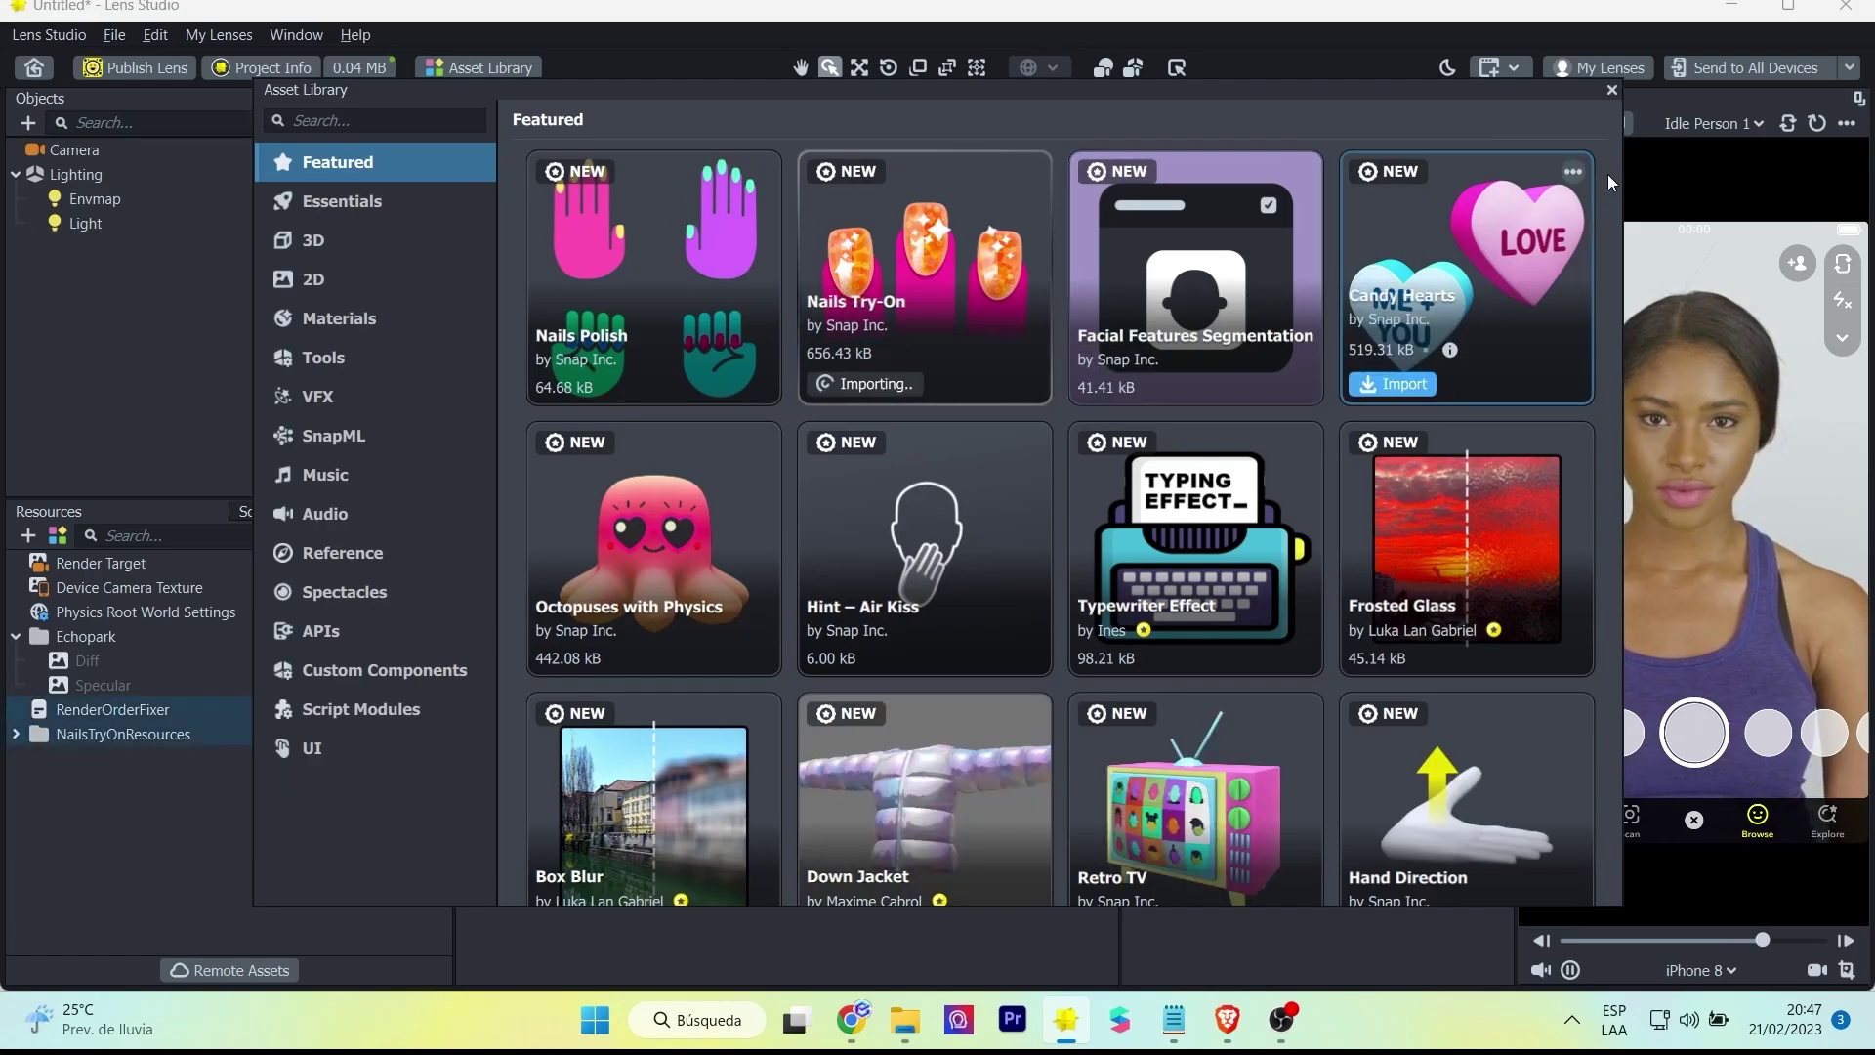
- Close the Asset Library, set the preview to Hand Gestures, and clear the logger
left_click(1611, 89)
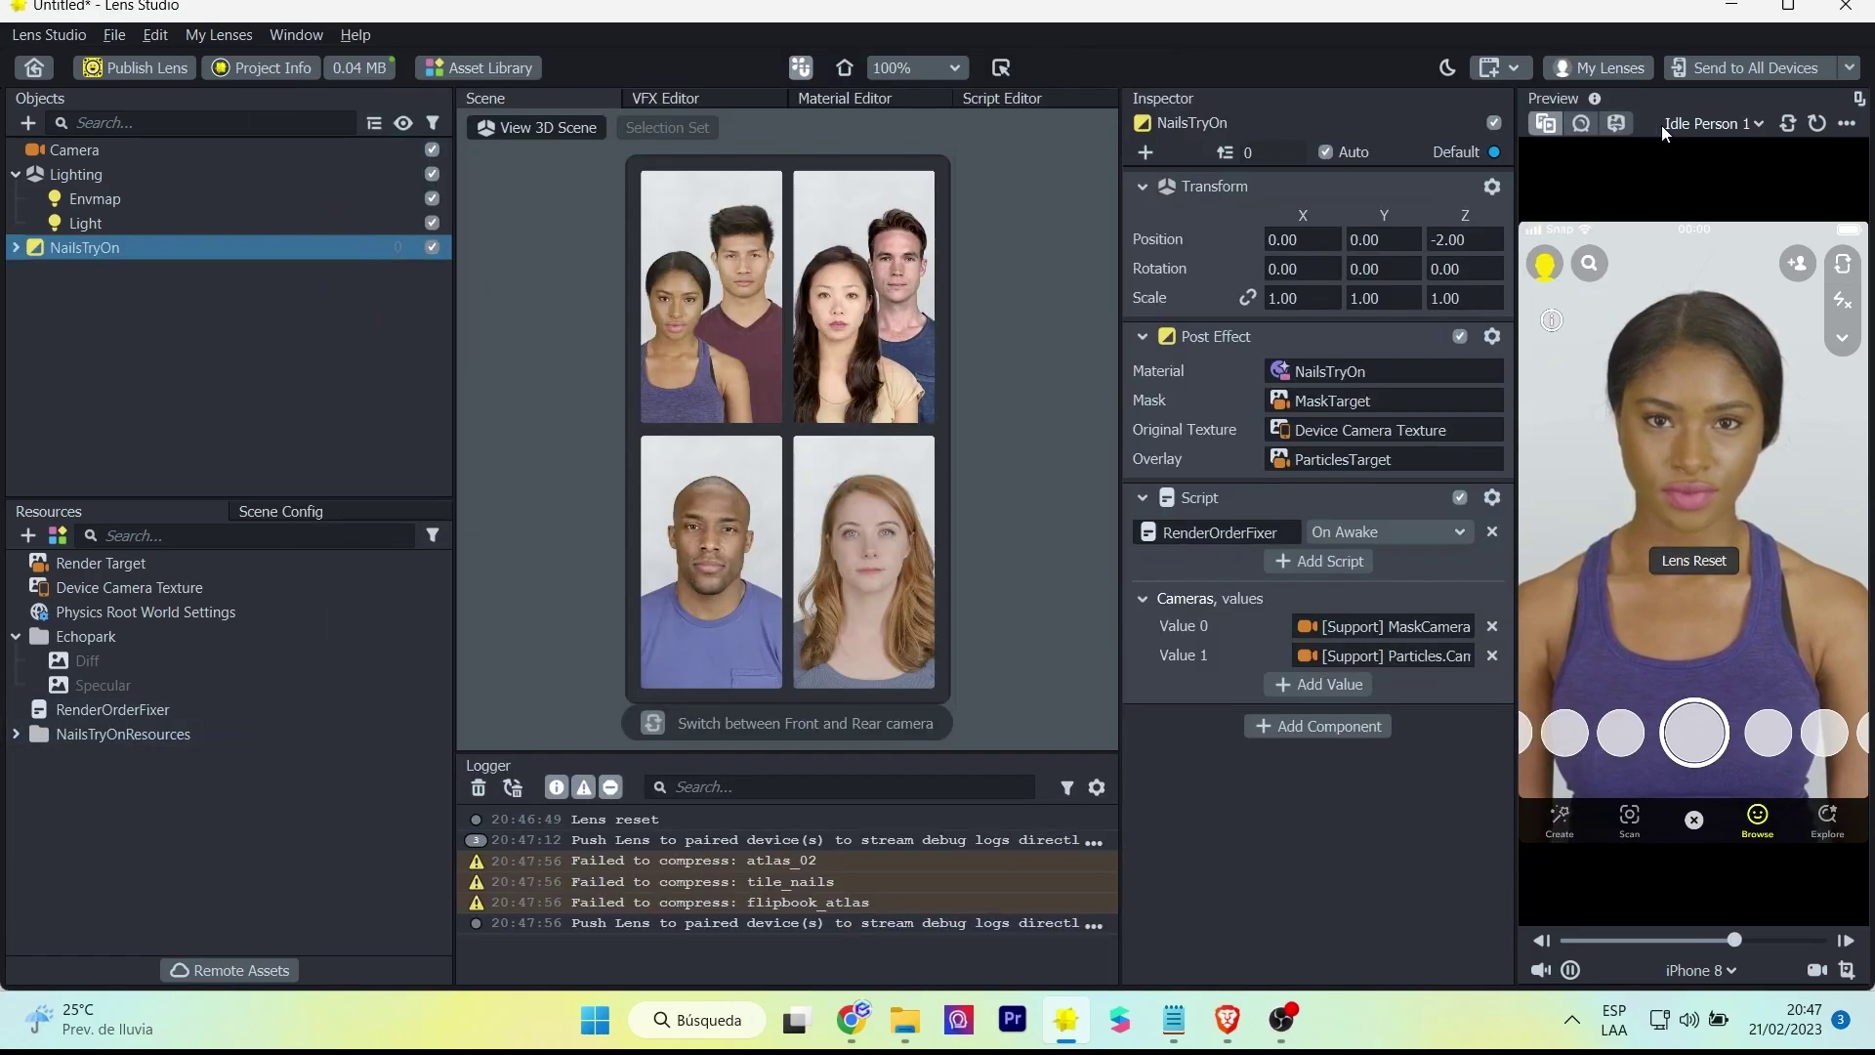
left_click(1709, 123)
type("hand")
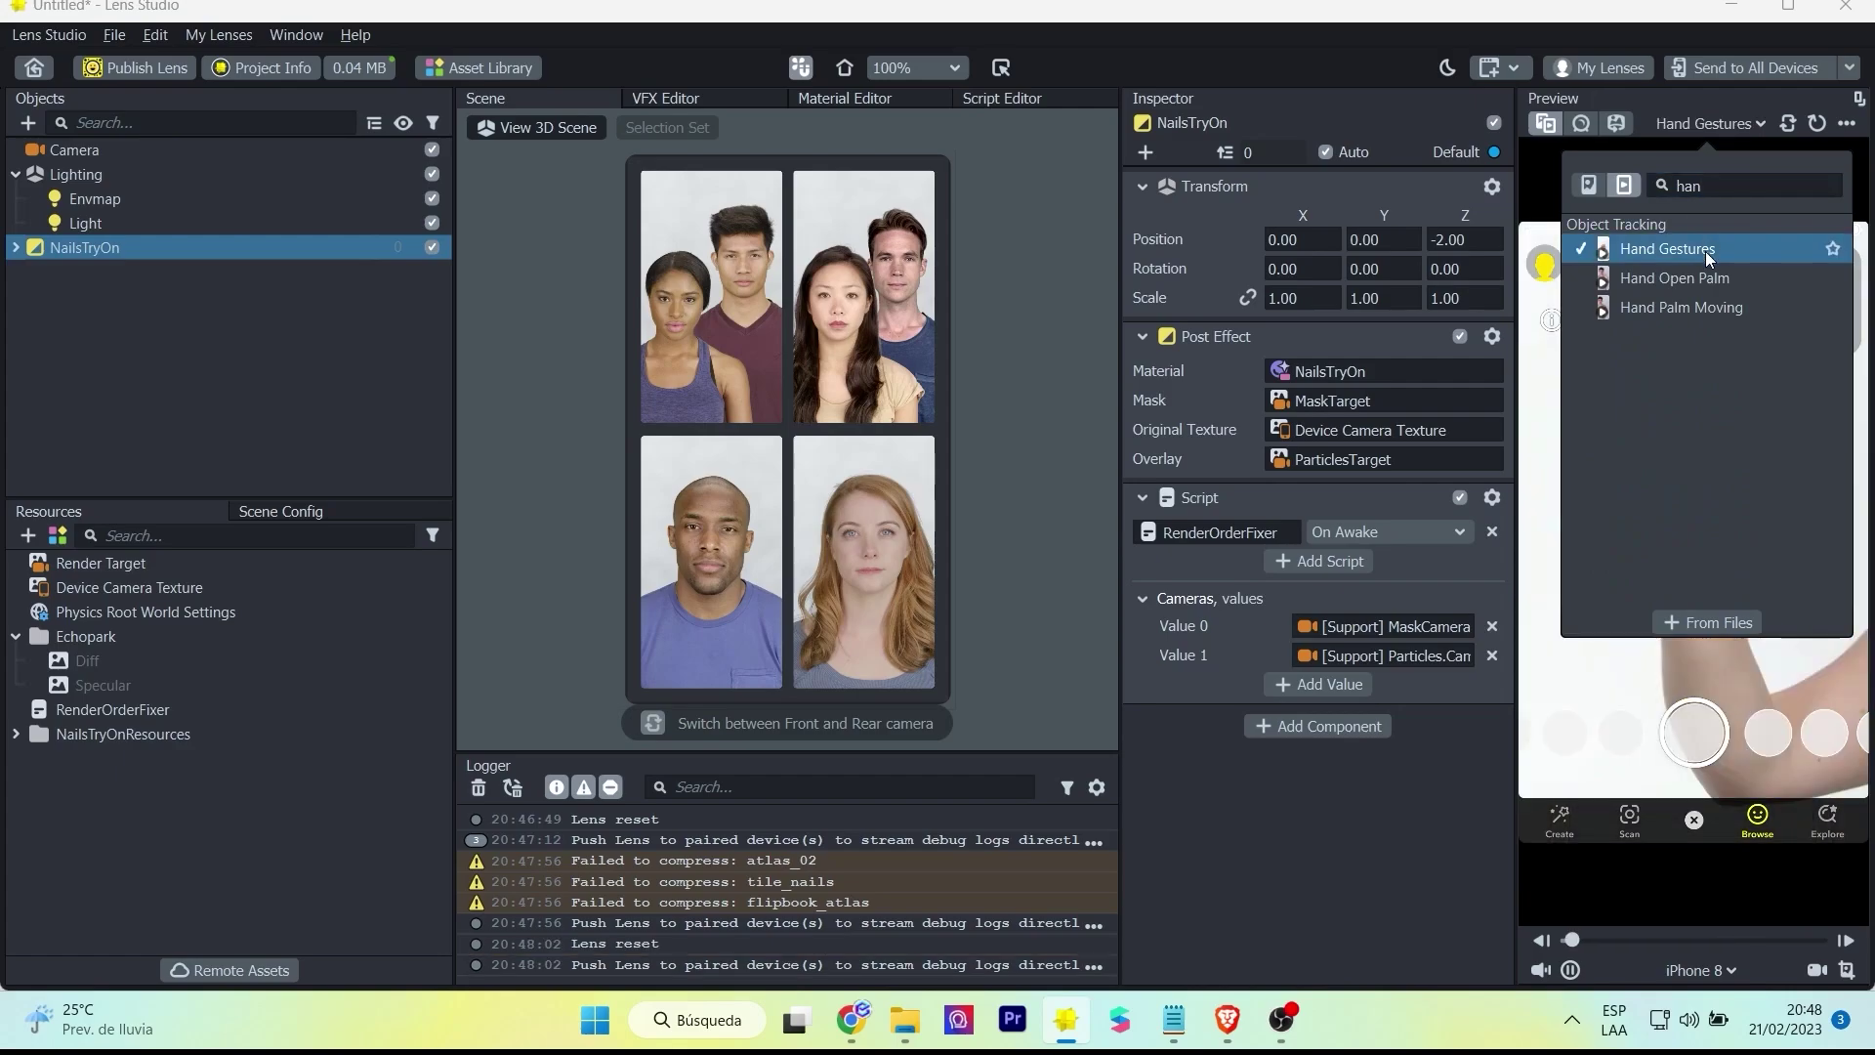
left_click(1672, 243)
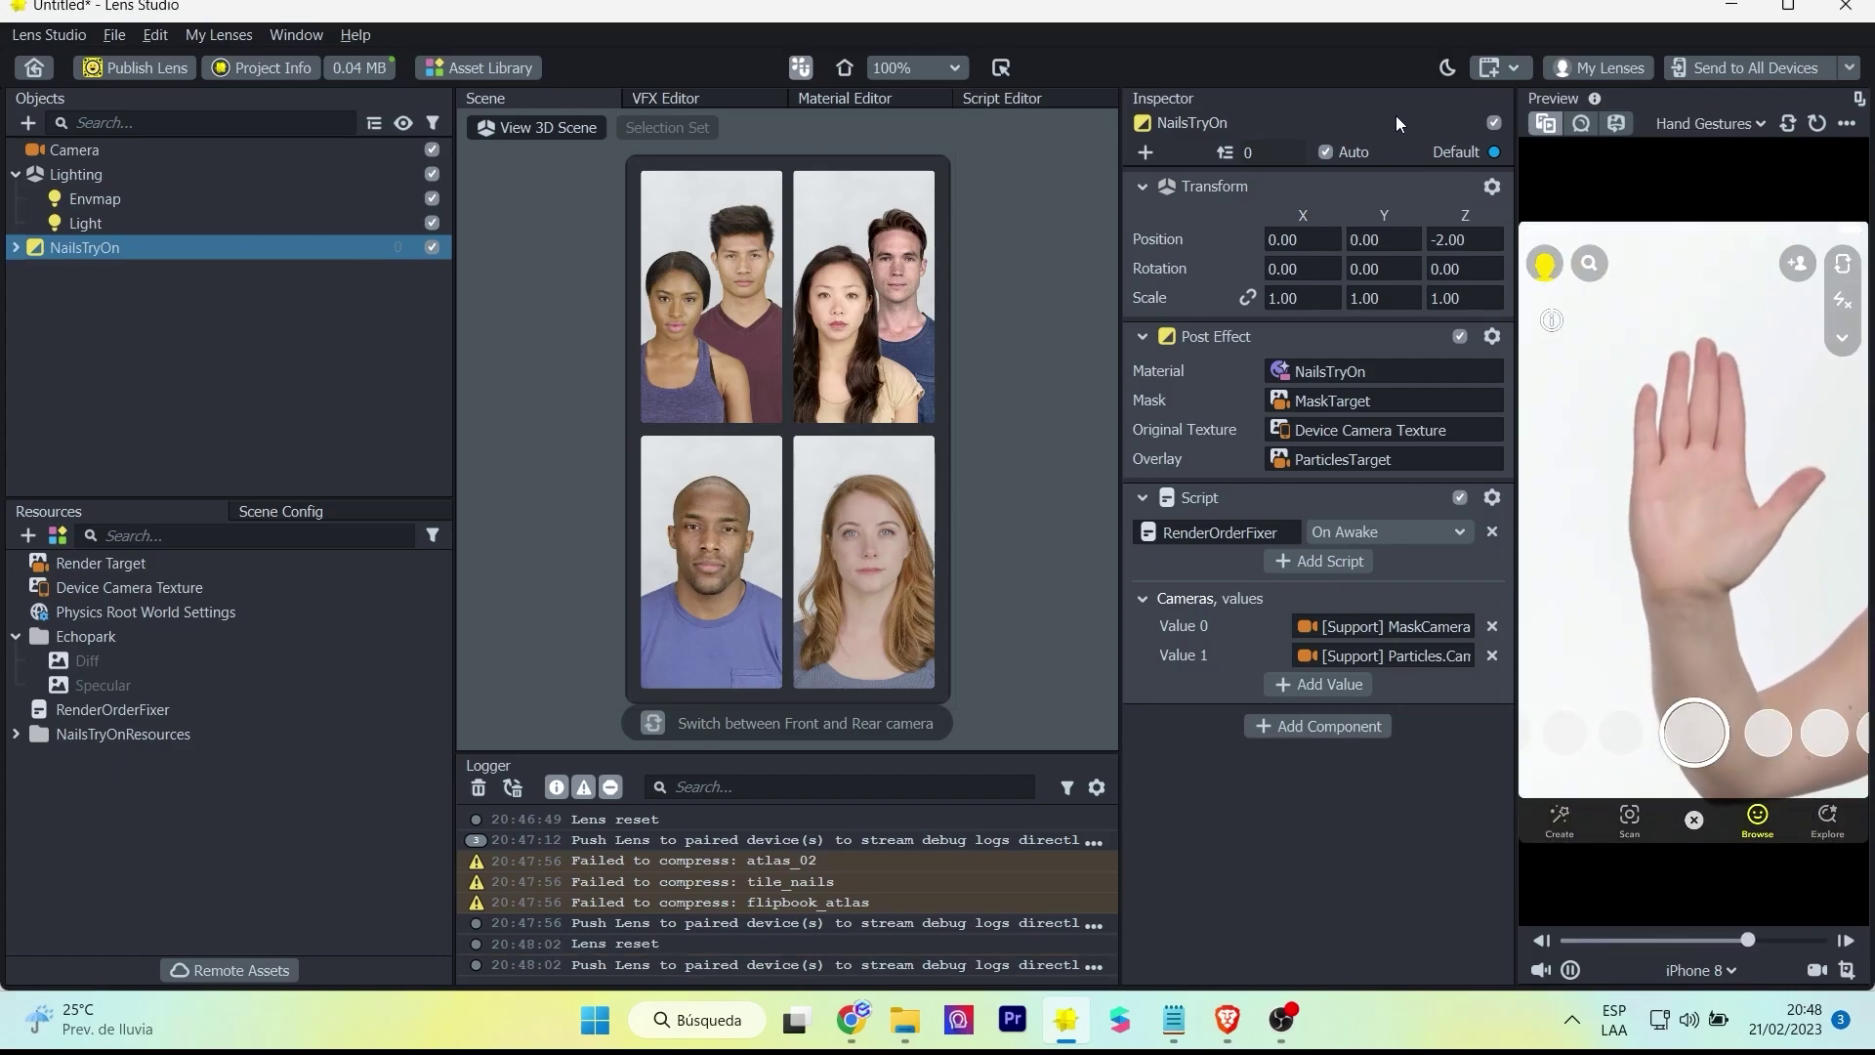
left_click(478, 787)
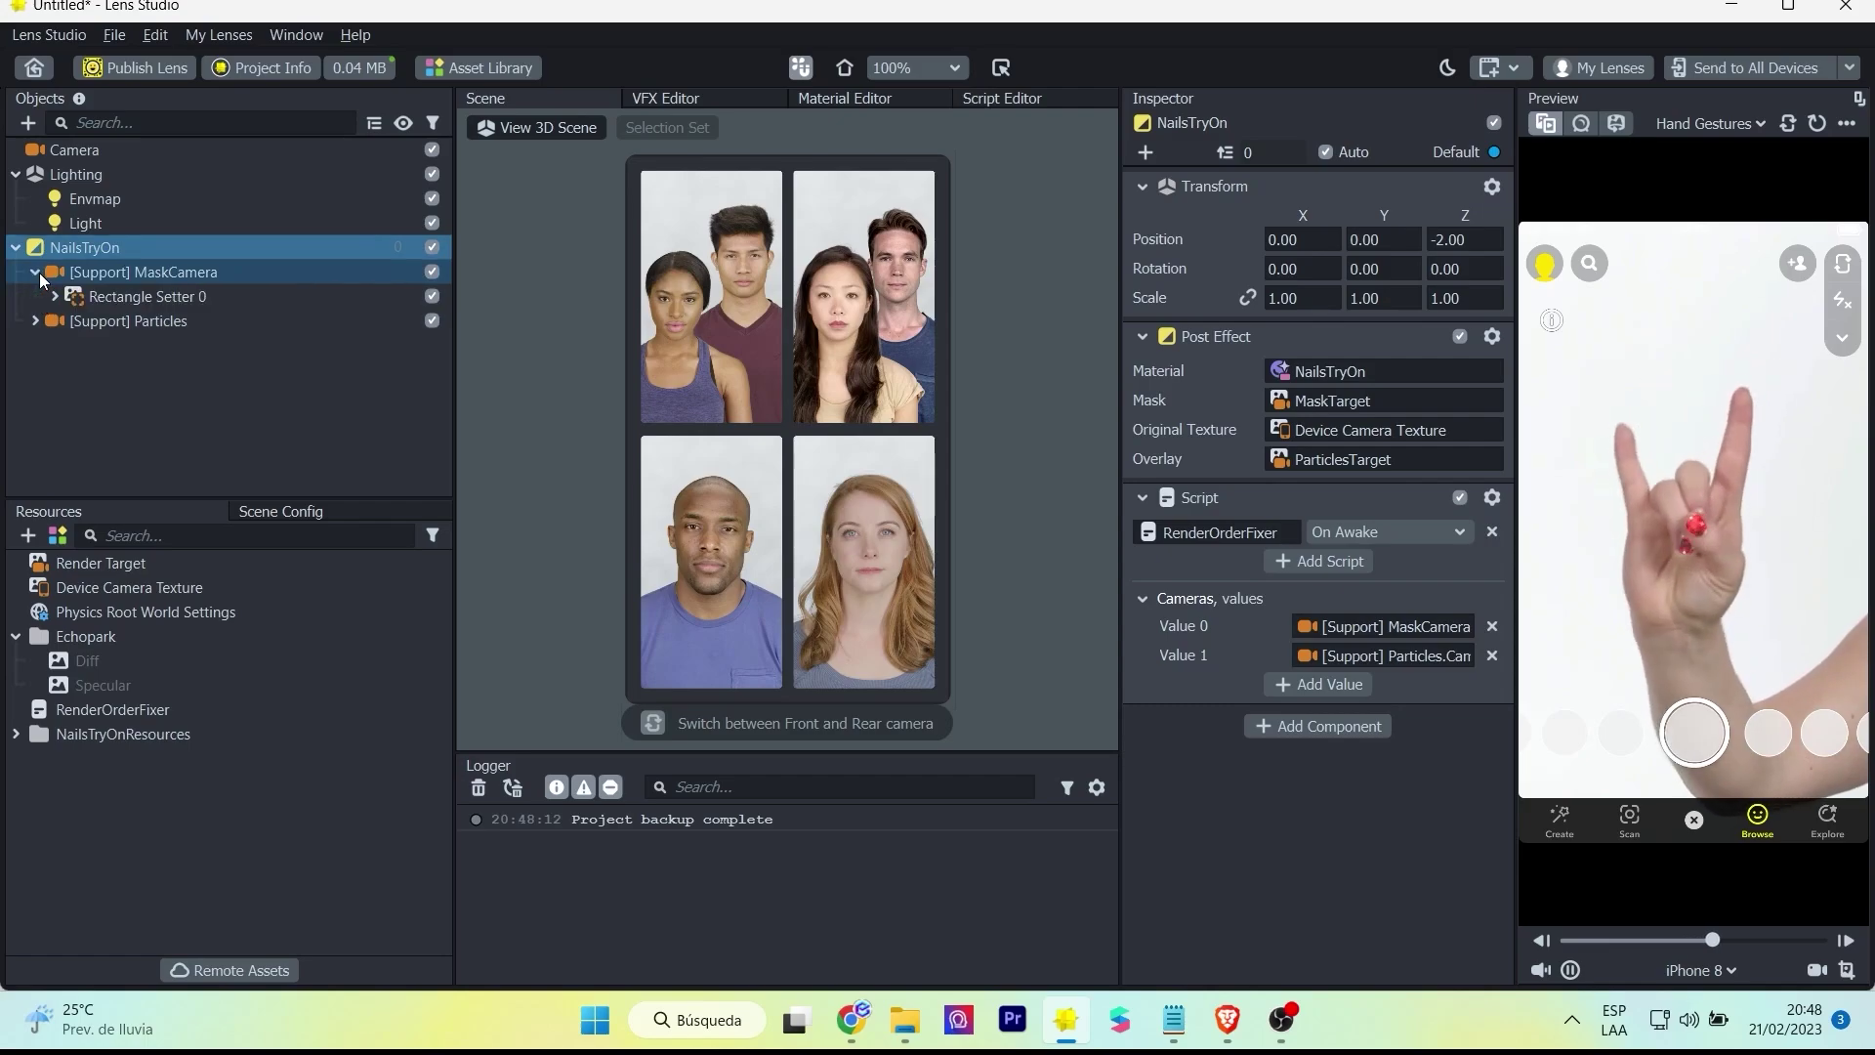
- Examine the NailsTryOn object's mask camera hierarchy and the graph parameters of the NailsTryOn material
left_click(35, 321)
left_click(55, 297)
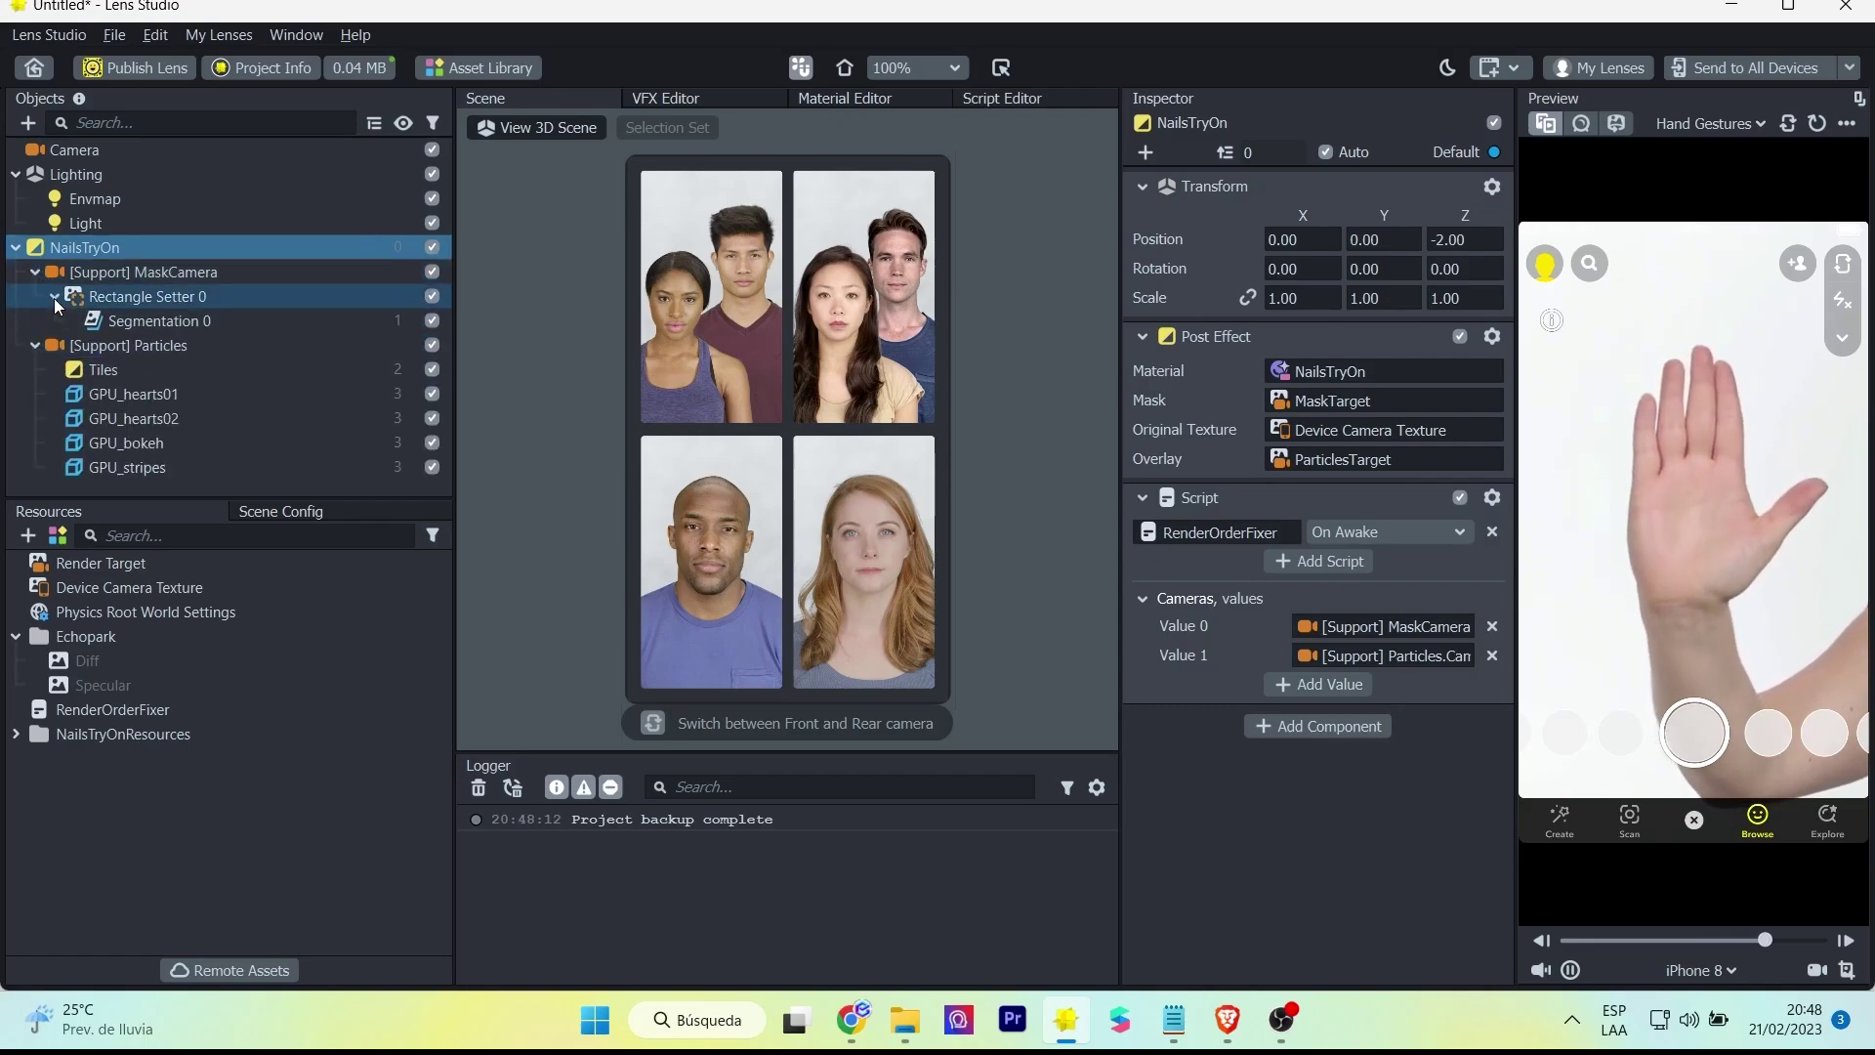
left_click(108, 322)
left_click(116, 297)
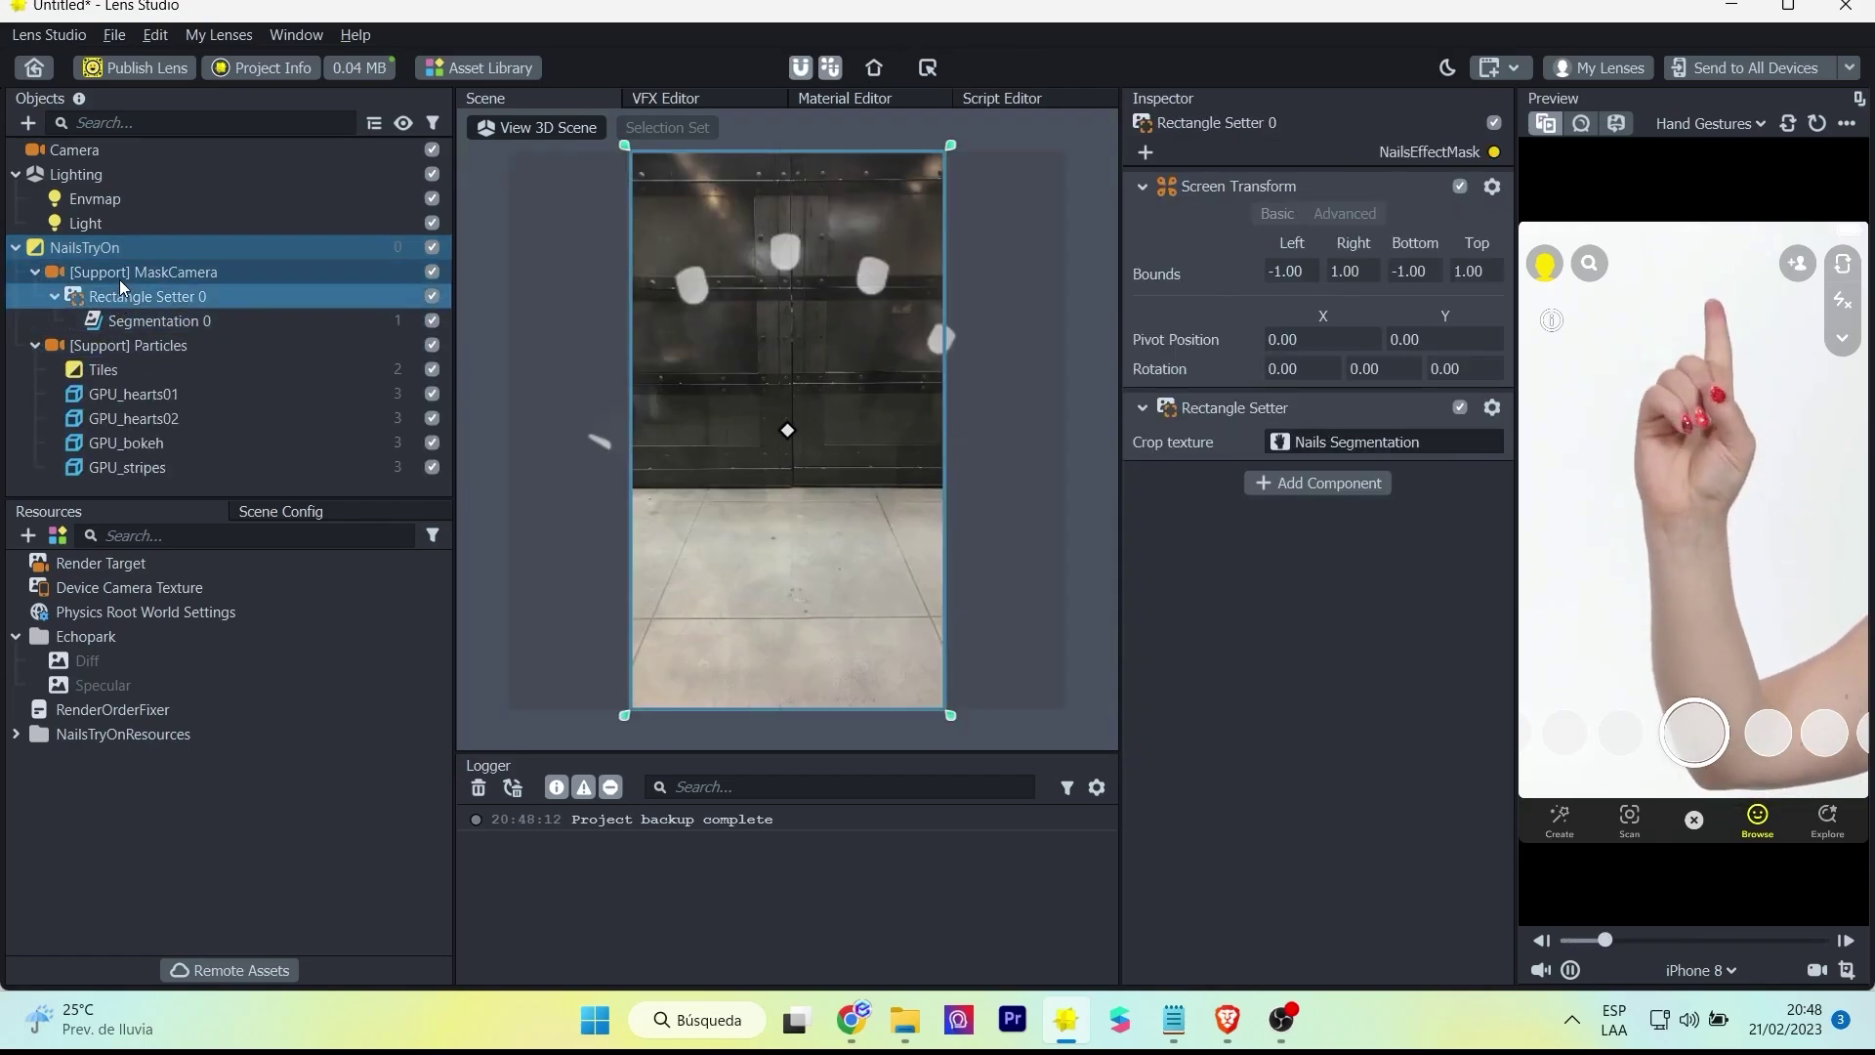
left_click(117, 274)
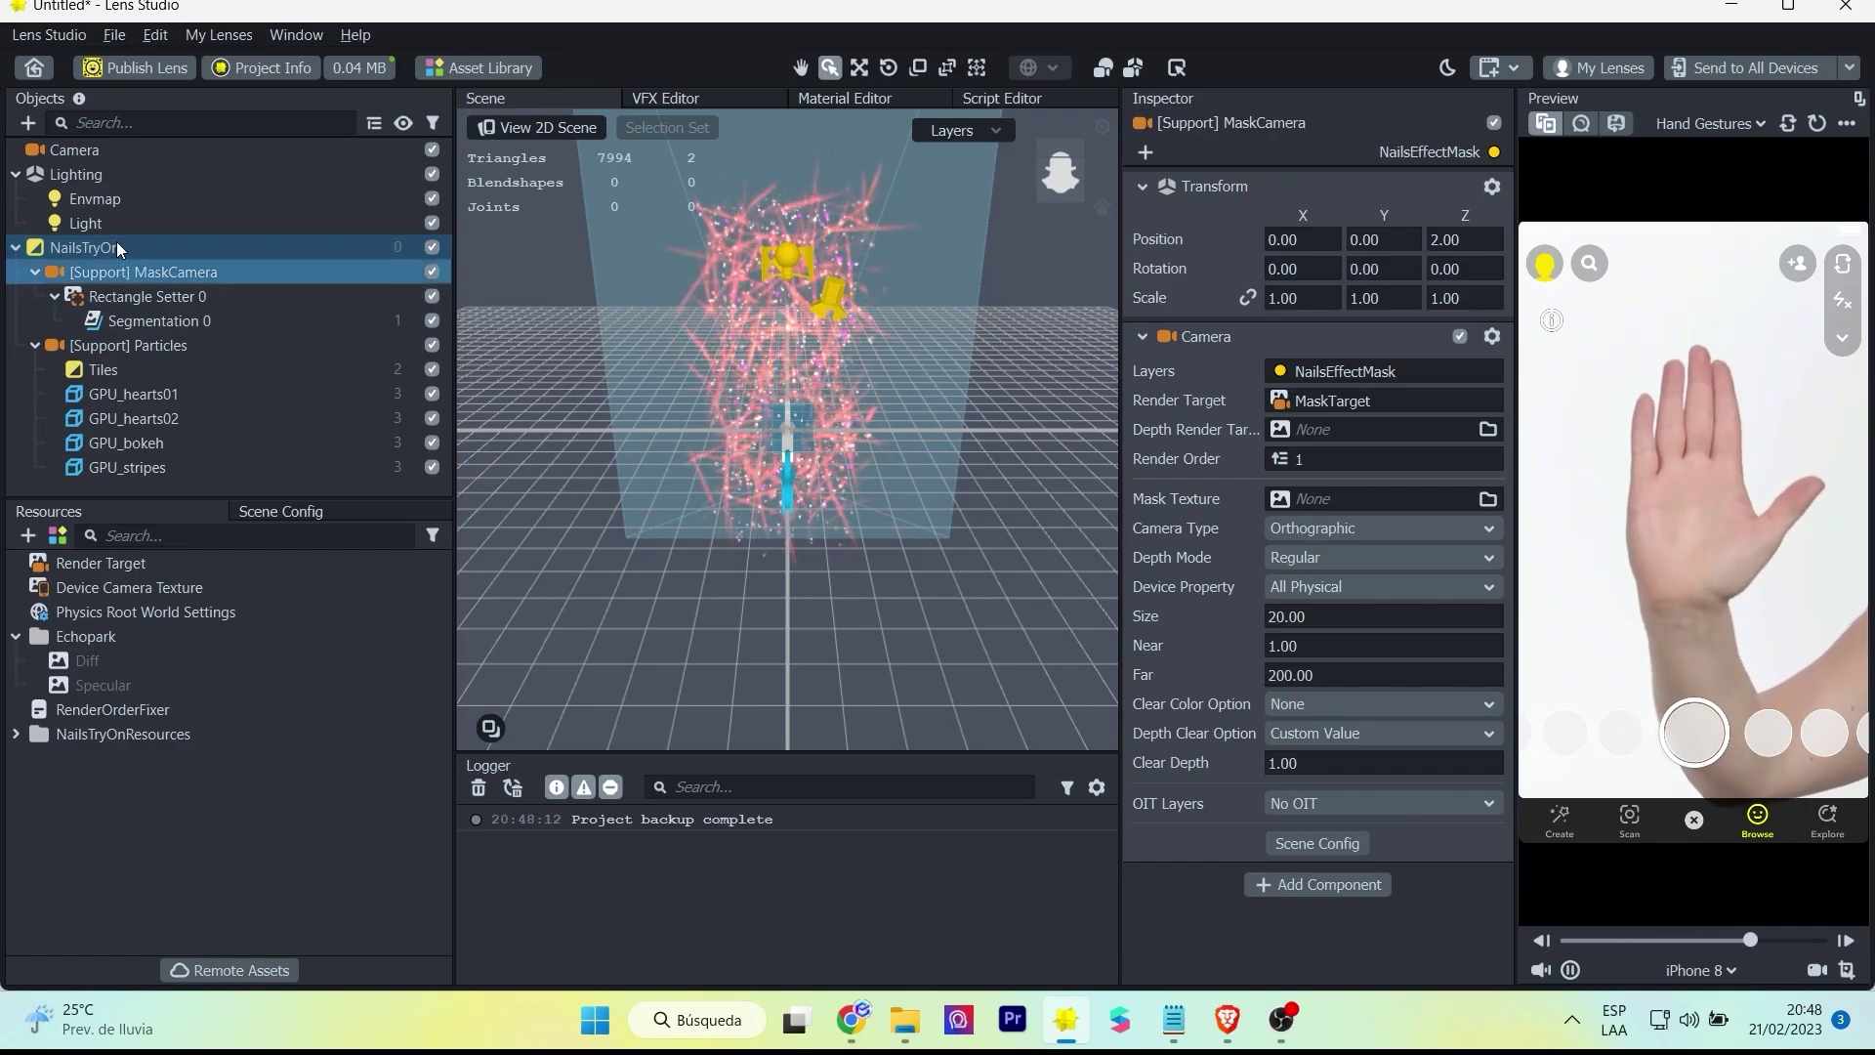
left_click(115, 244)
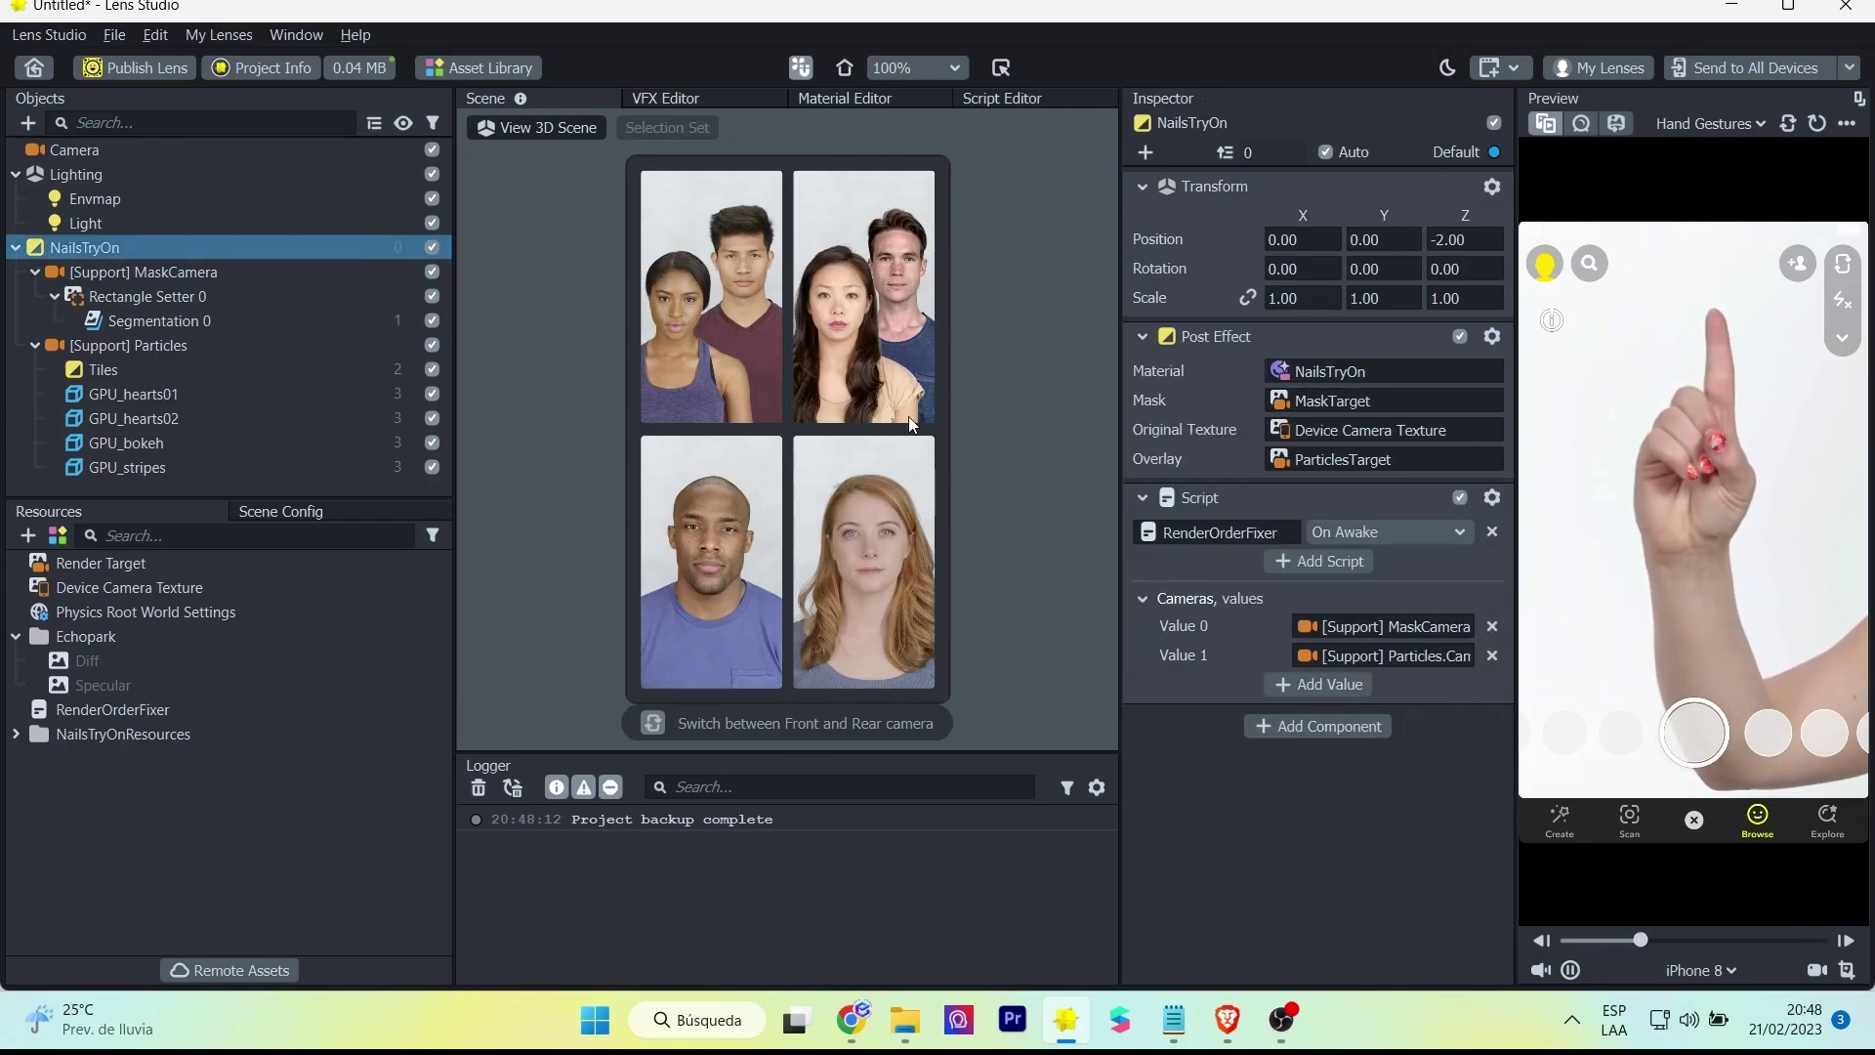
left_click(209, 528)
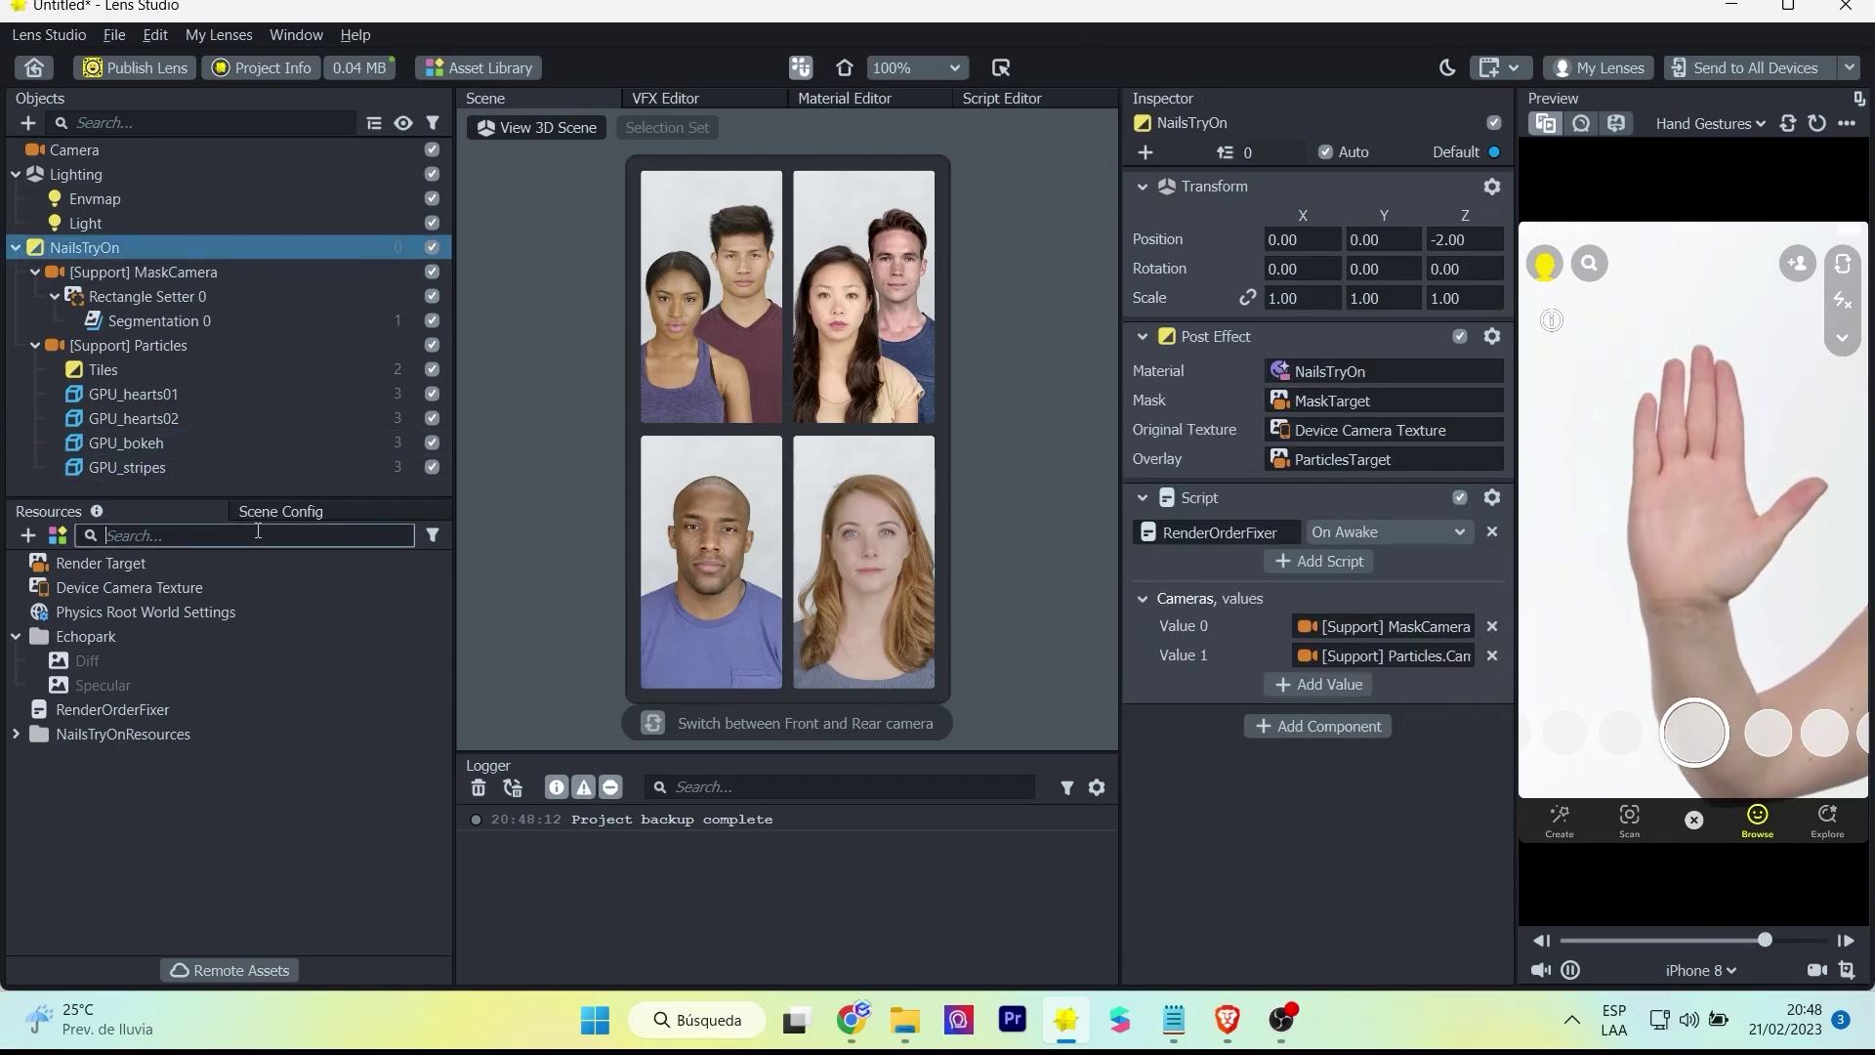
type("nail")
left_click(122, 709)
scroll(1221, 342, "down", 3)
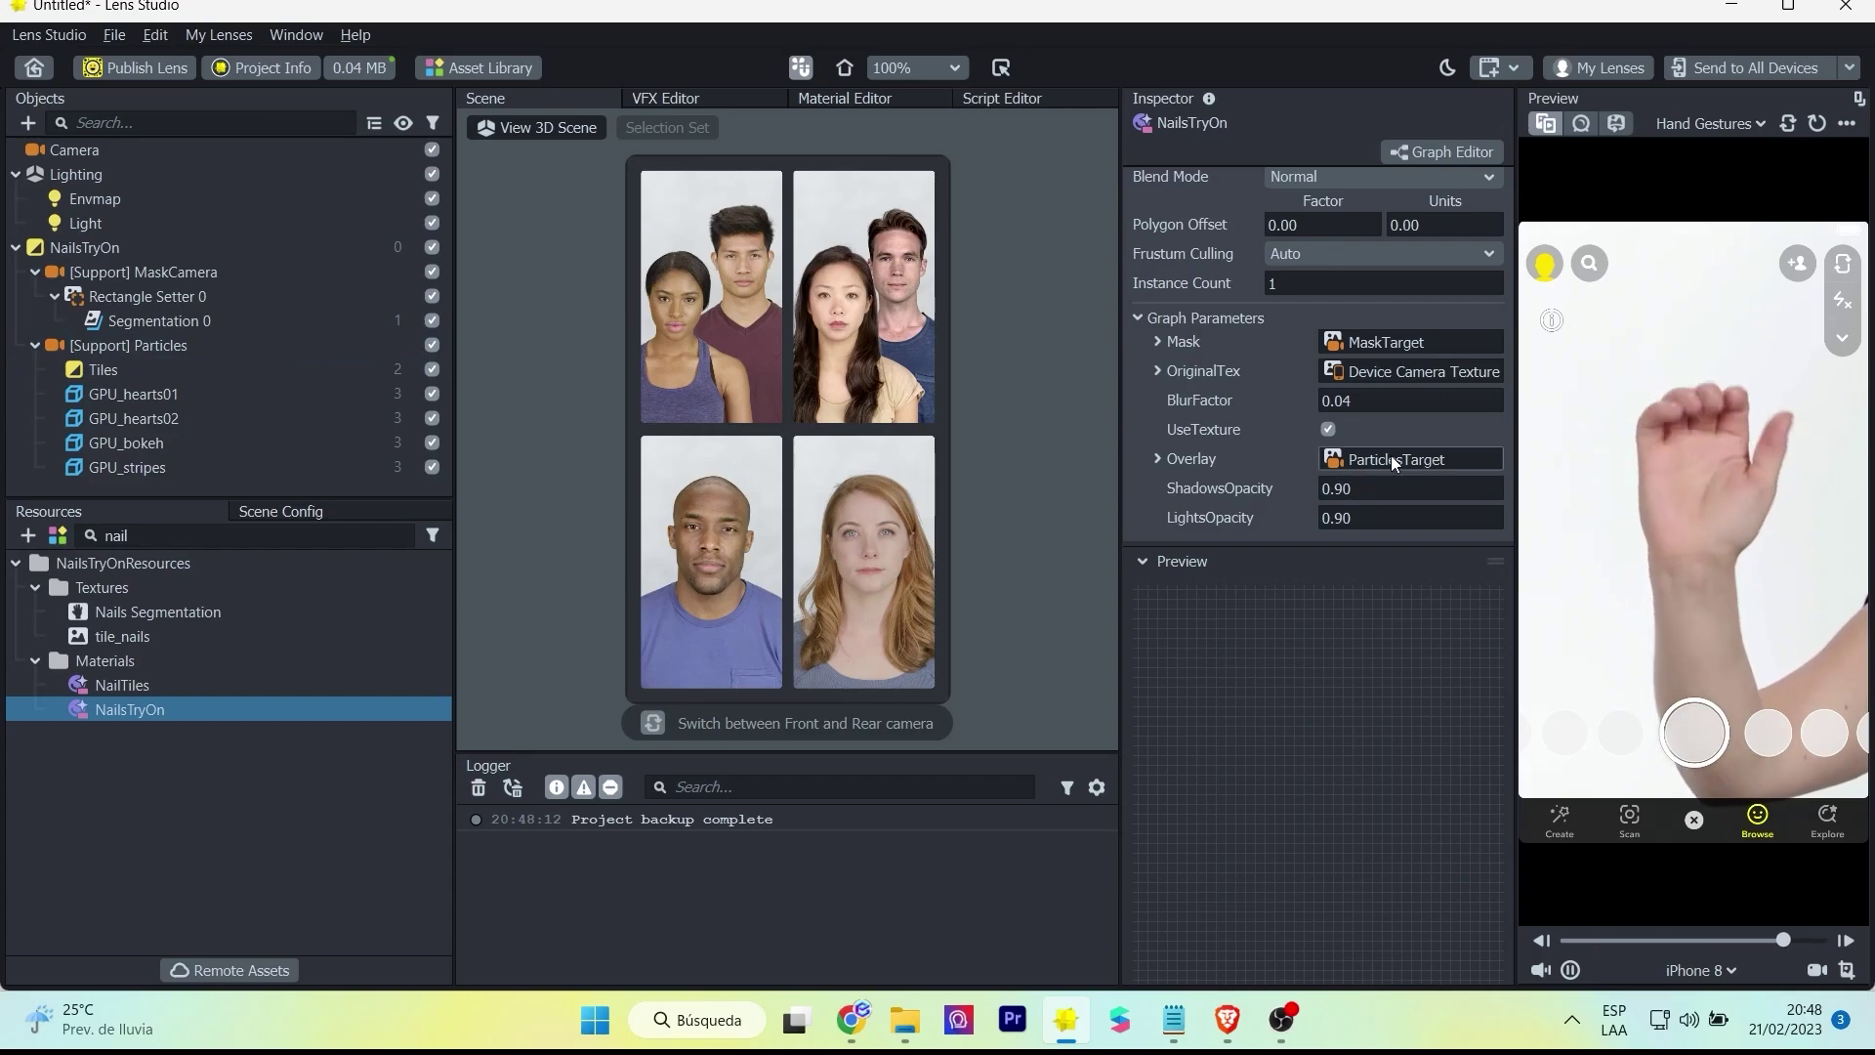
- Disable the GPU_hearts01, GPU_hearts02, GPU_bokeh and GPU_stripes objects under [Support] Particles
left_click(112, 343)
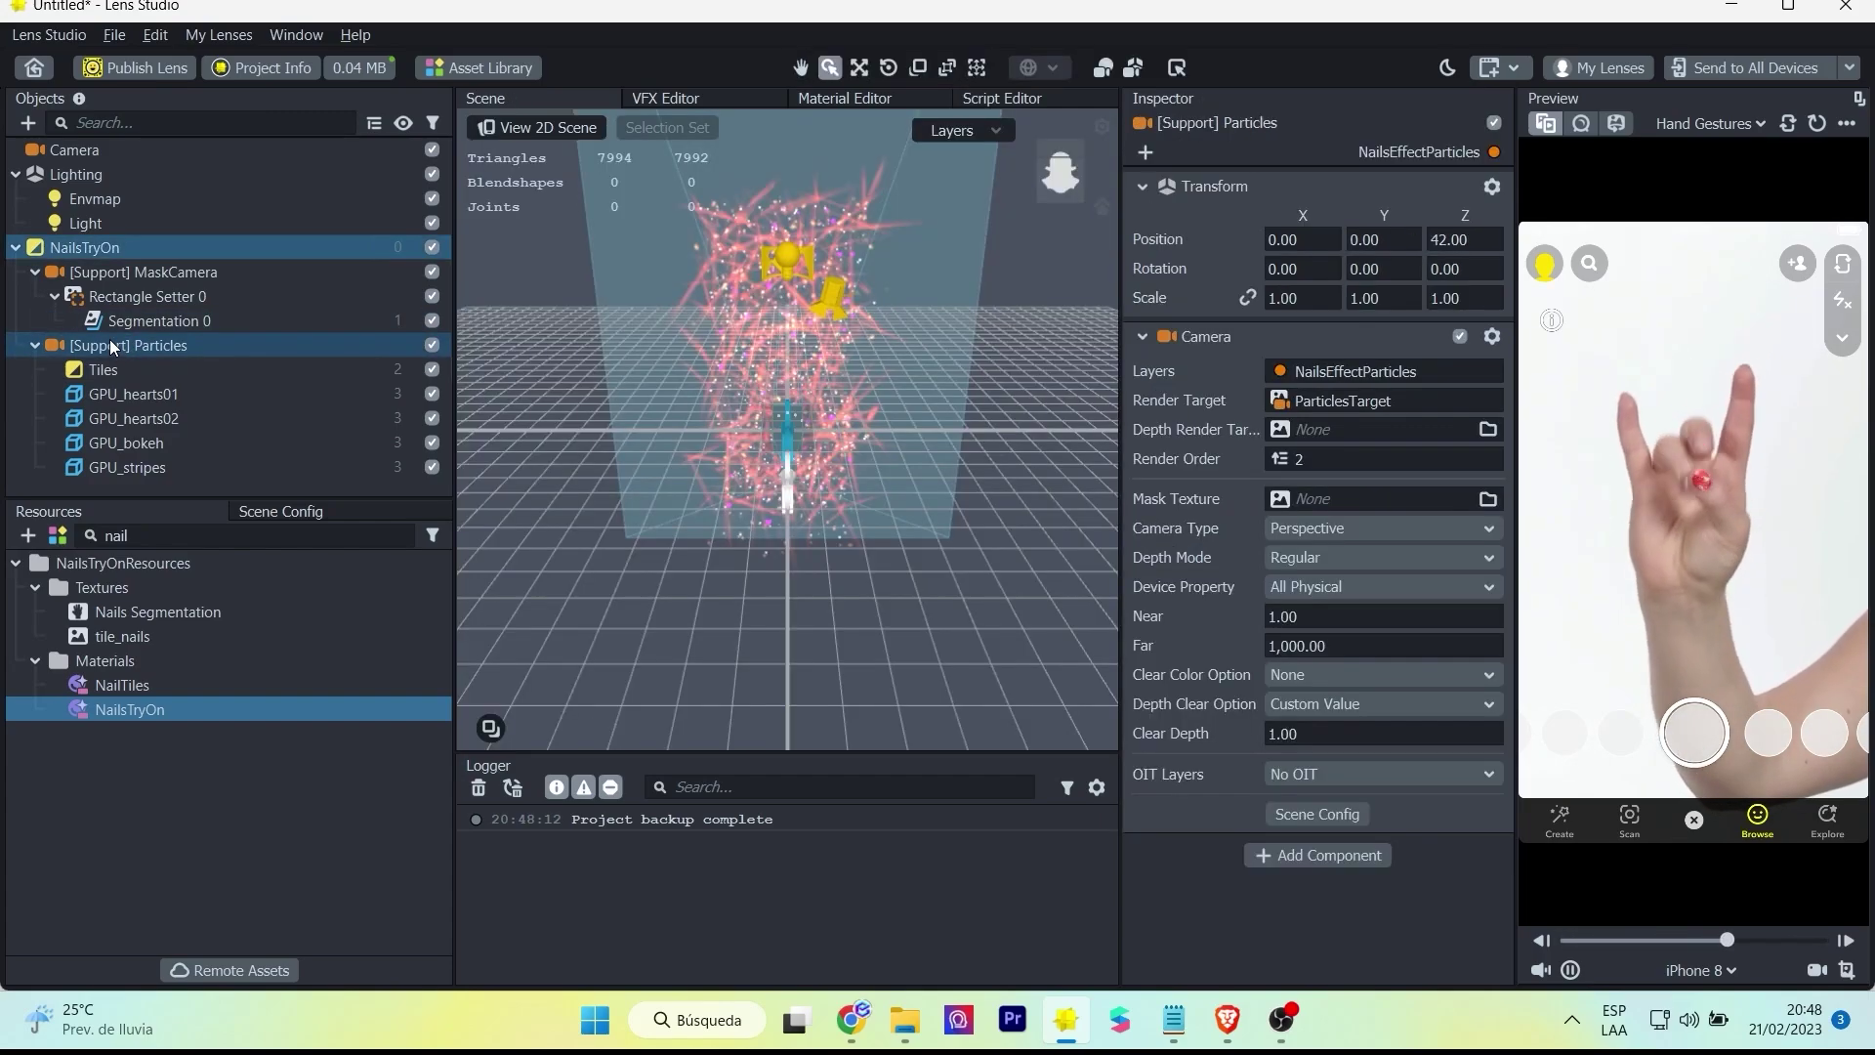
left_click(158, 365)
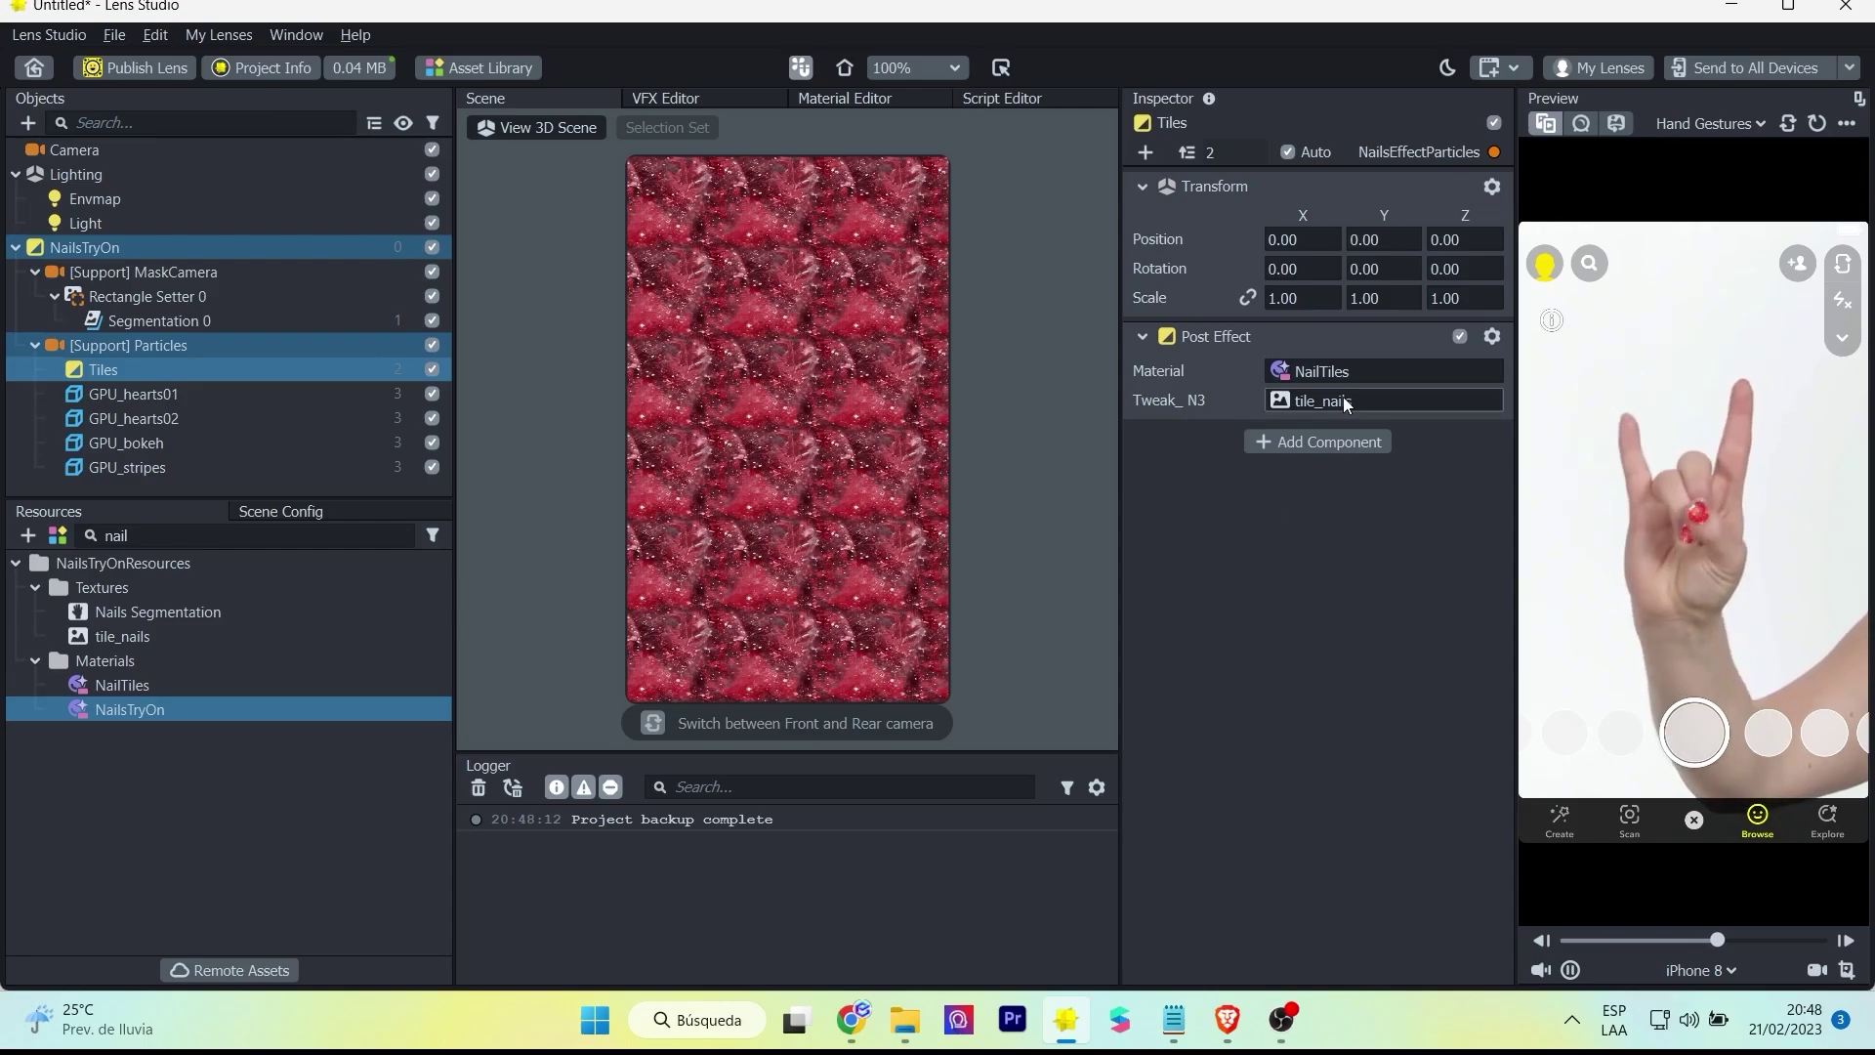
left_click(161, 393)
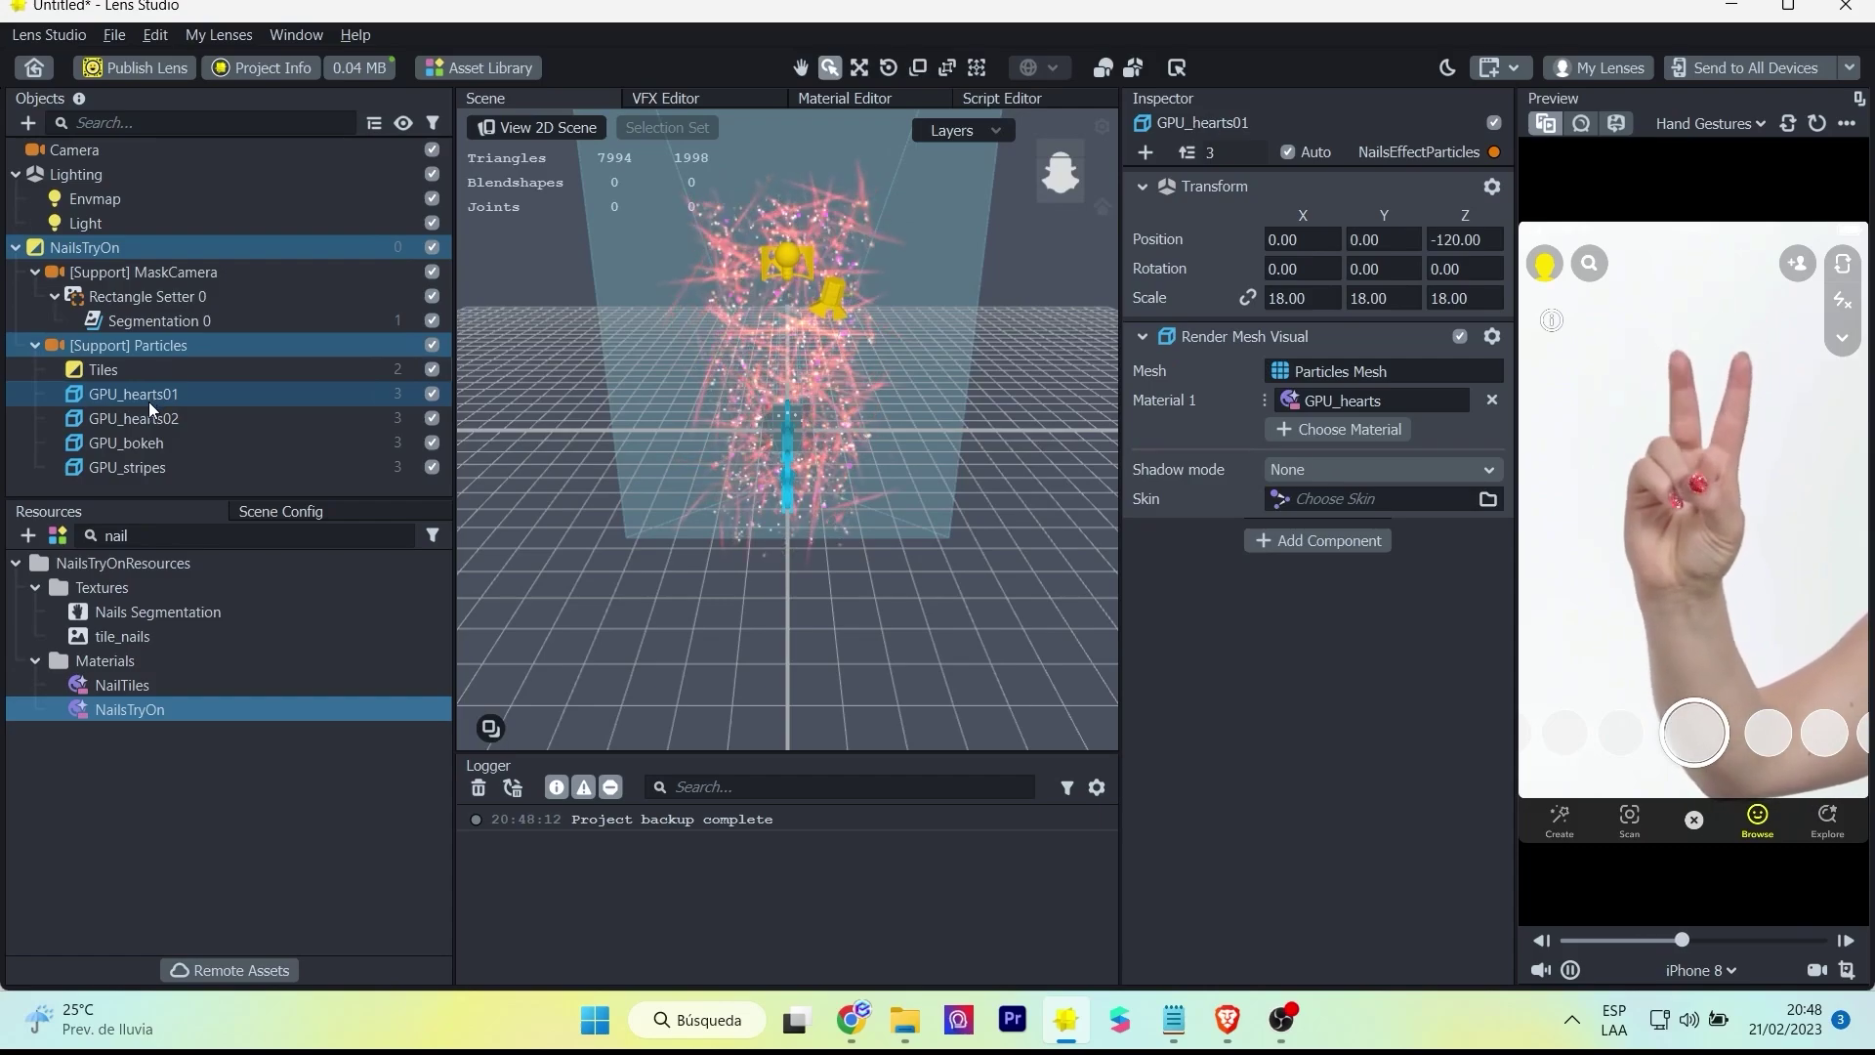
left_click(432, 393)
left_click(432, 418)
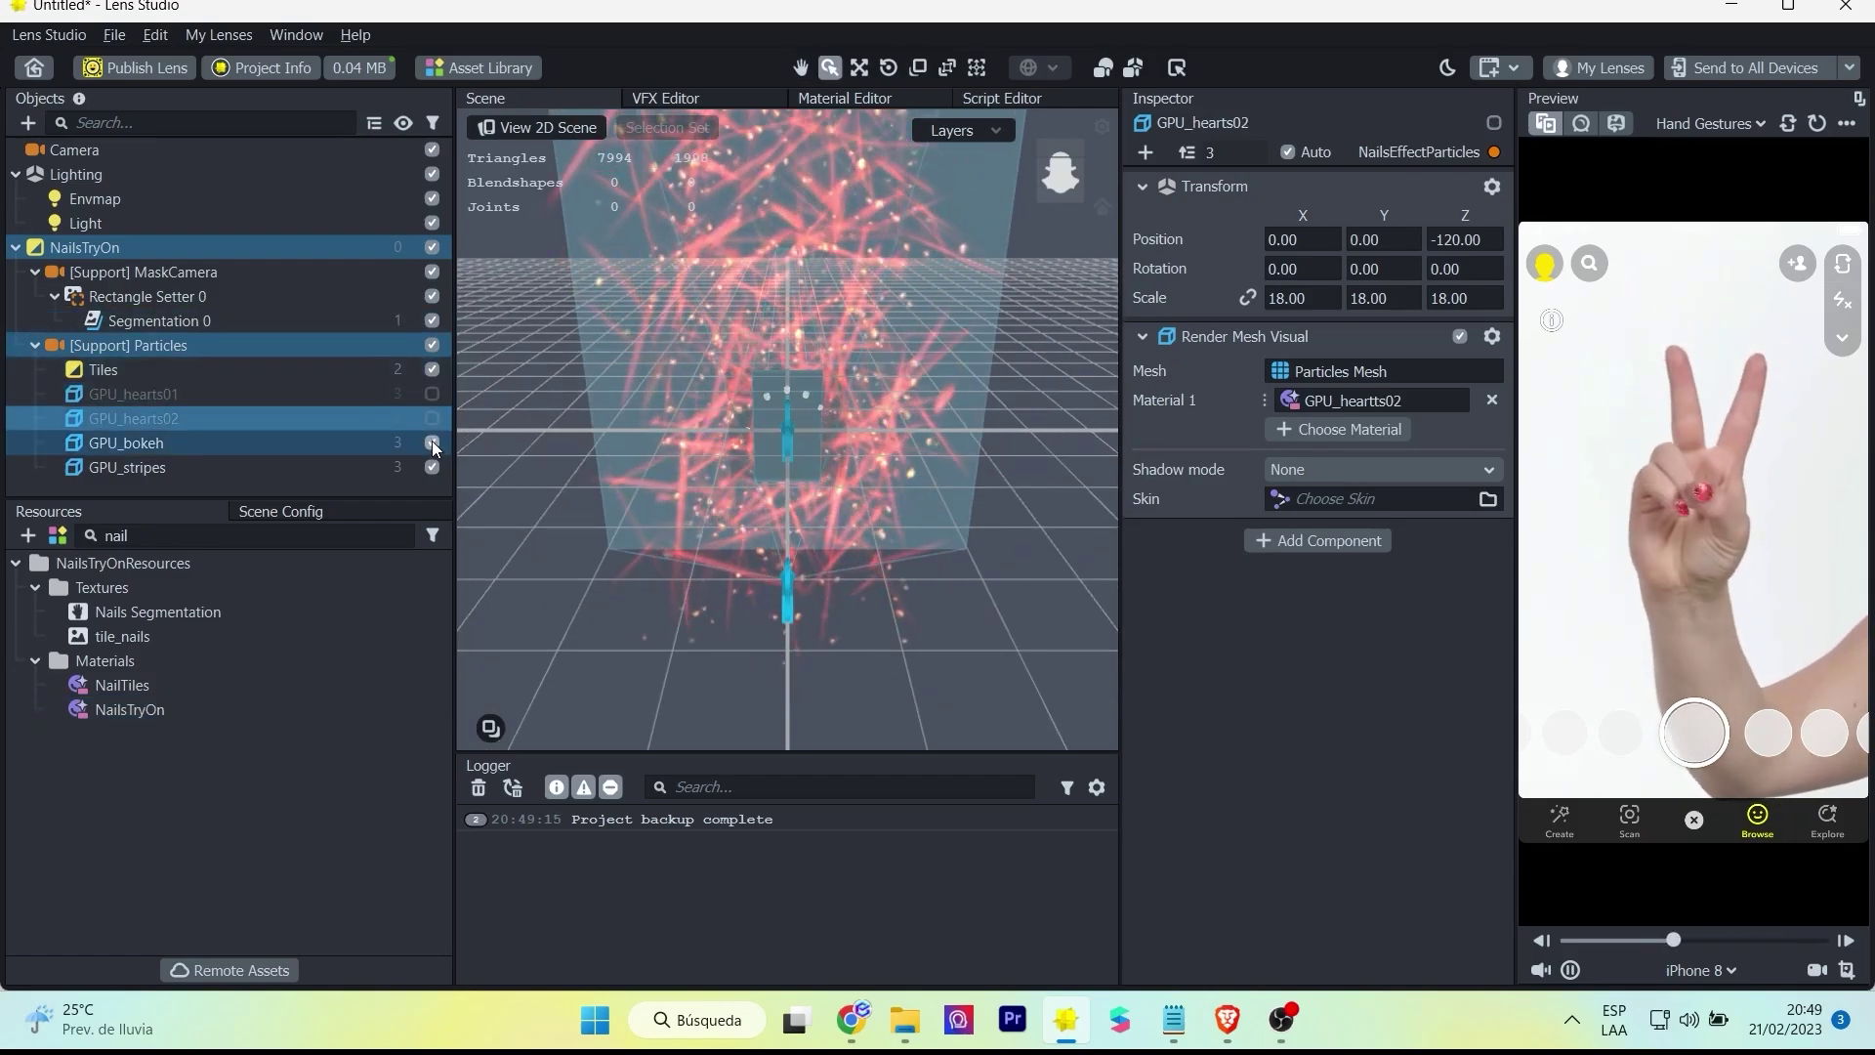
left_click(431, 442)
left_click(431, 467)
- Import the frames pride-rainbow-0000 to pride-rainbow-0006 as a 2D animation texture and enable its Ping Pong option
left_click(147, 369)
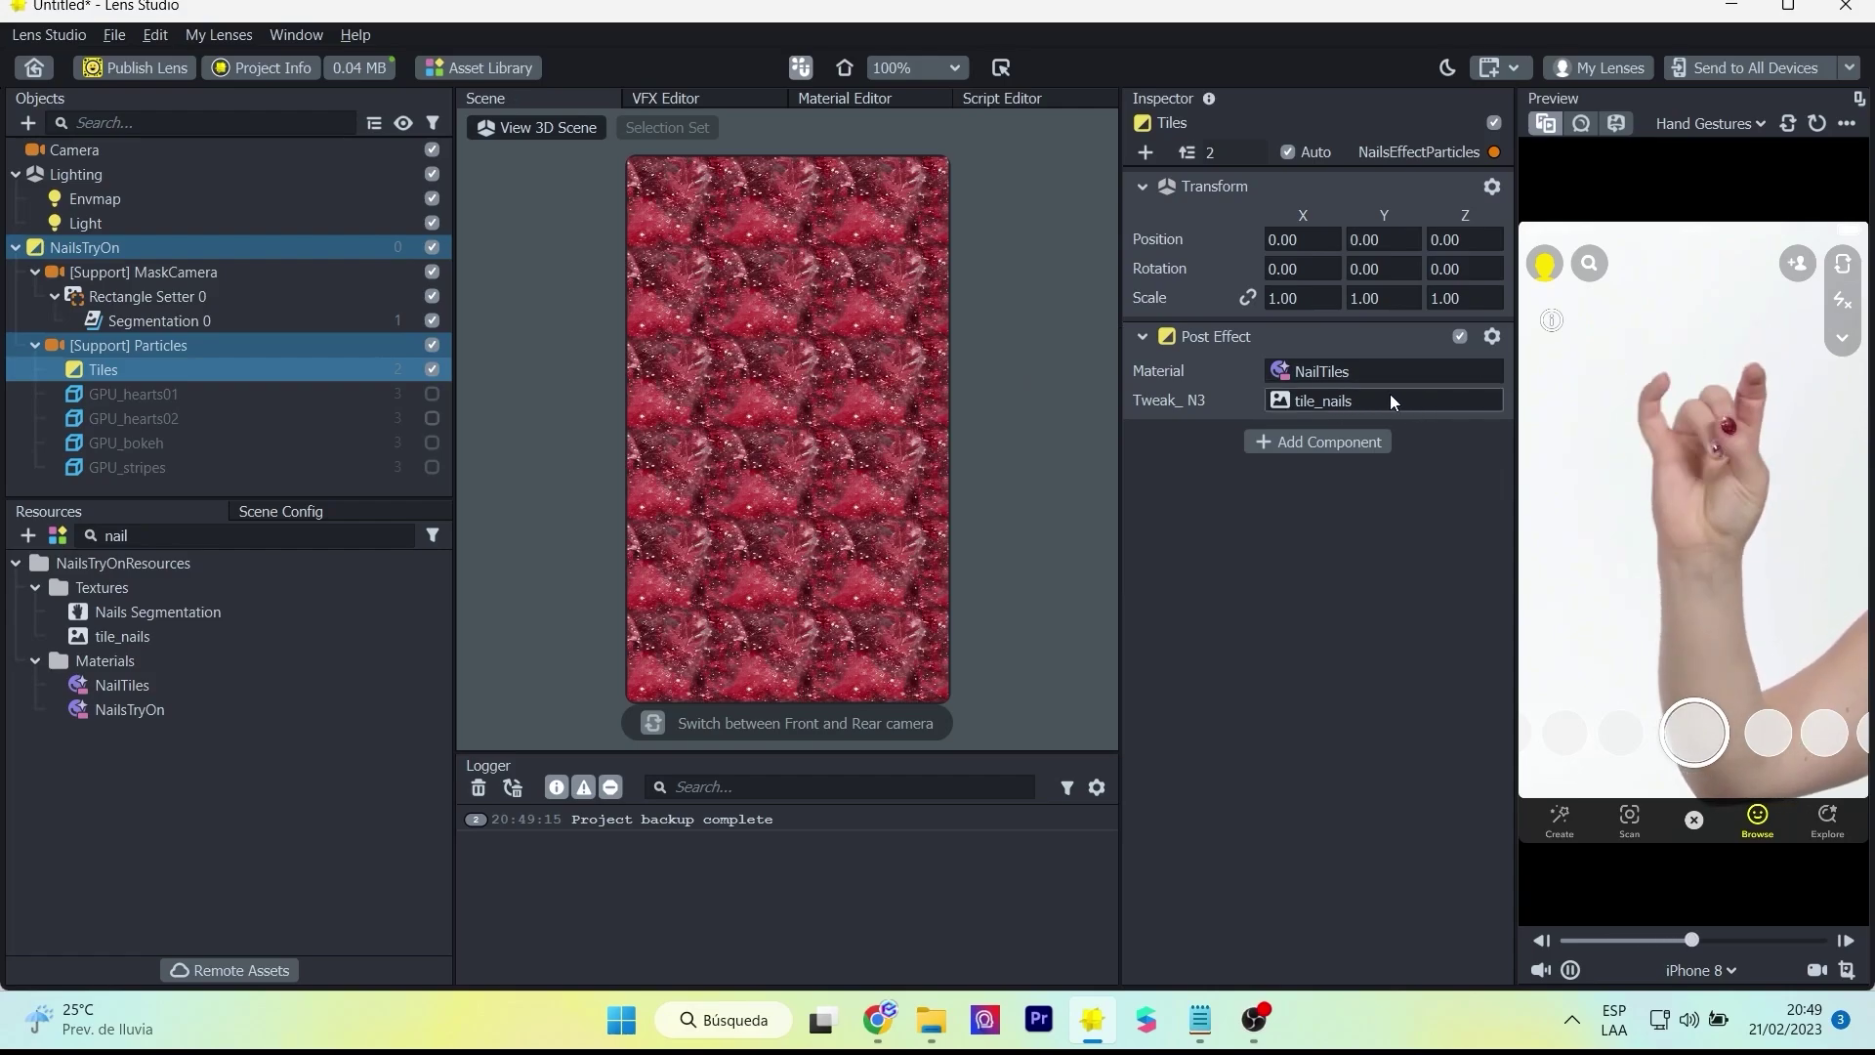
left_click(27, 535)
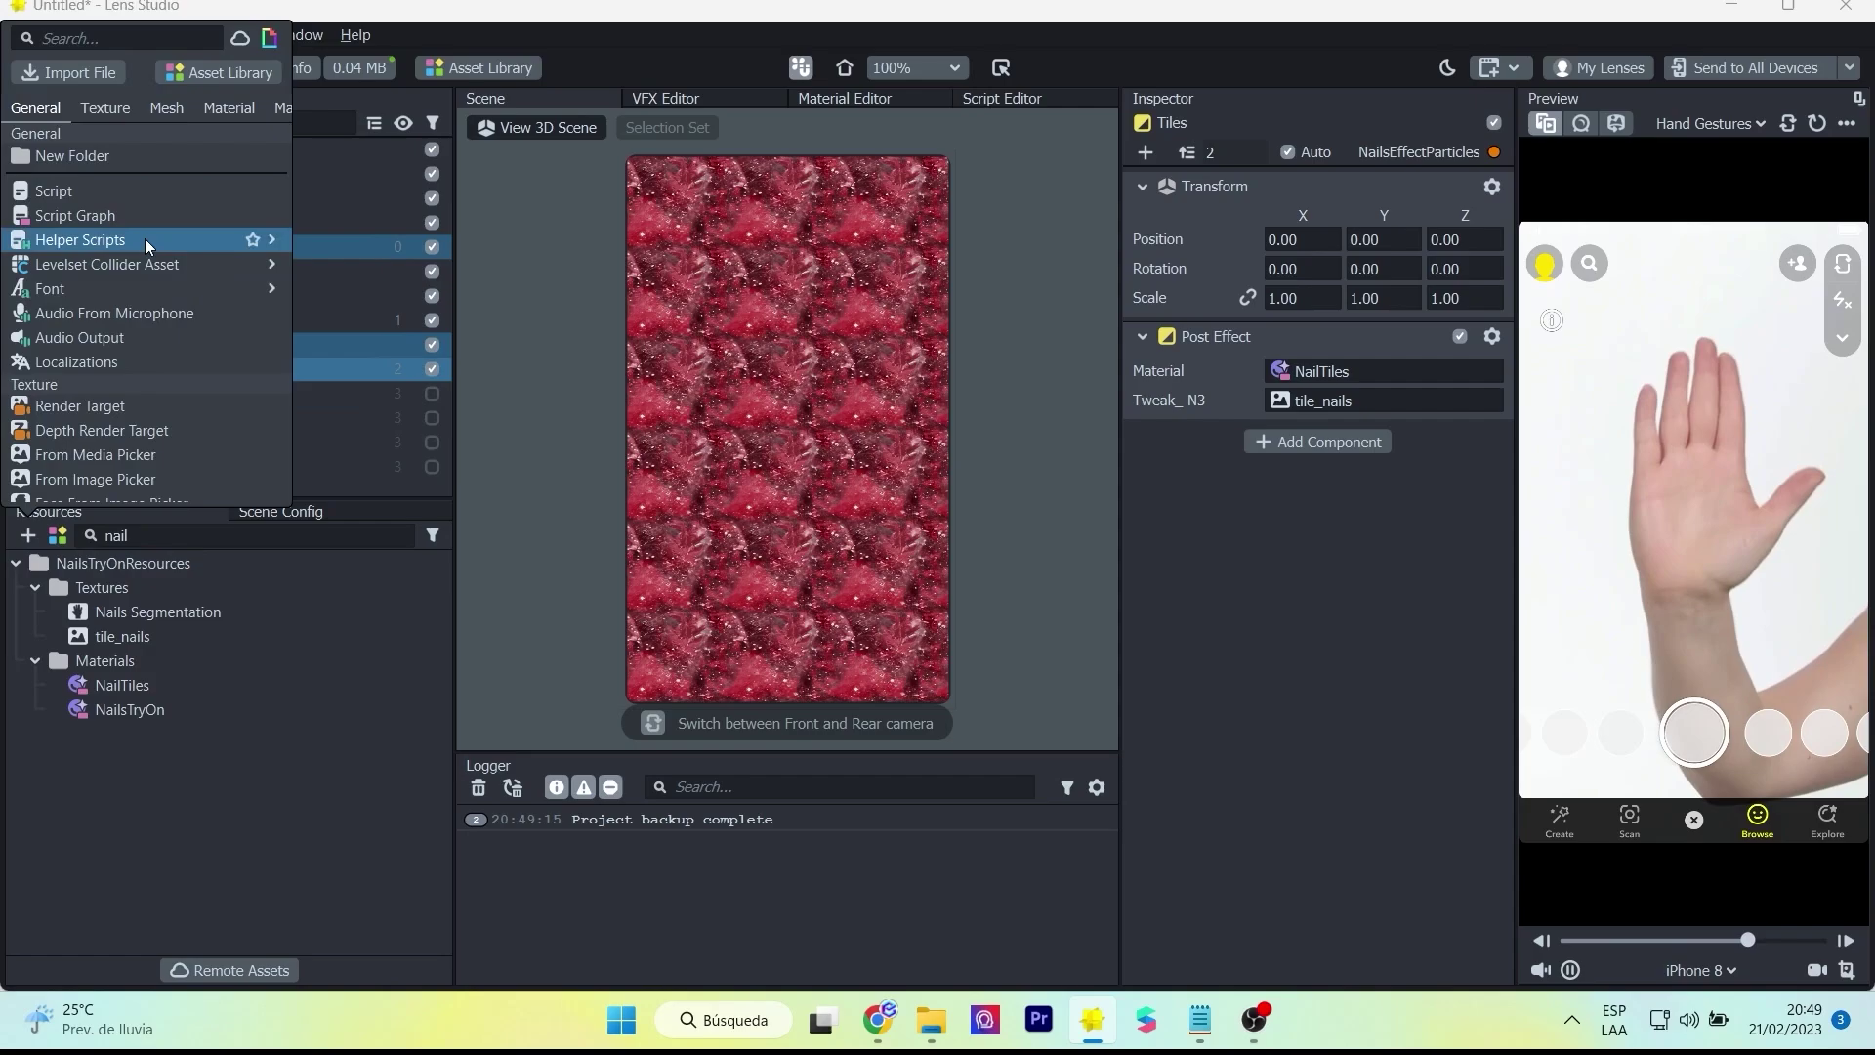
left_click(54, 37)
type("2d")
left_click(98, 121)
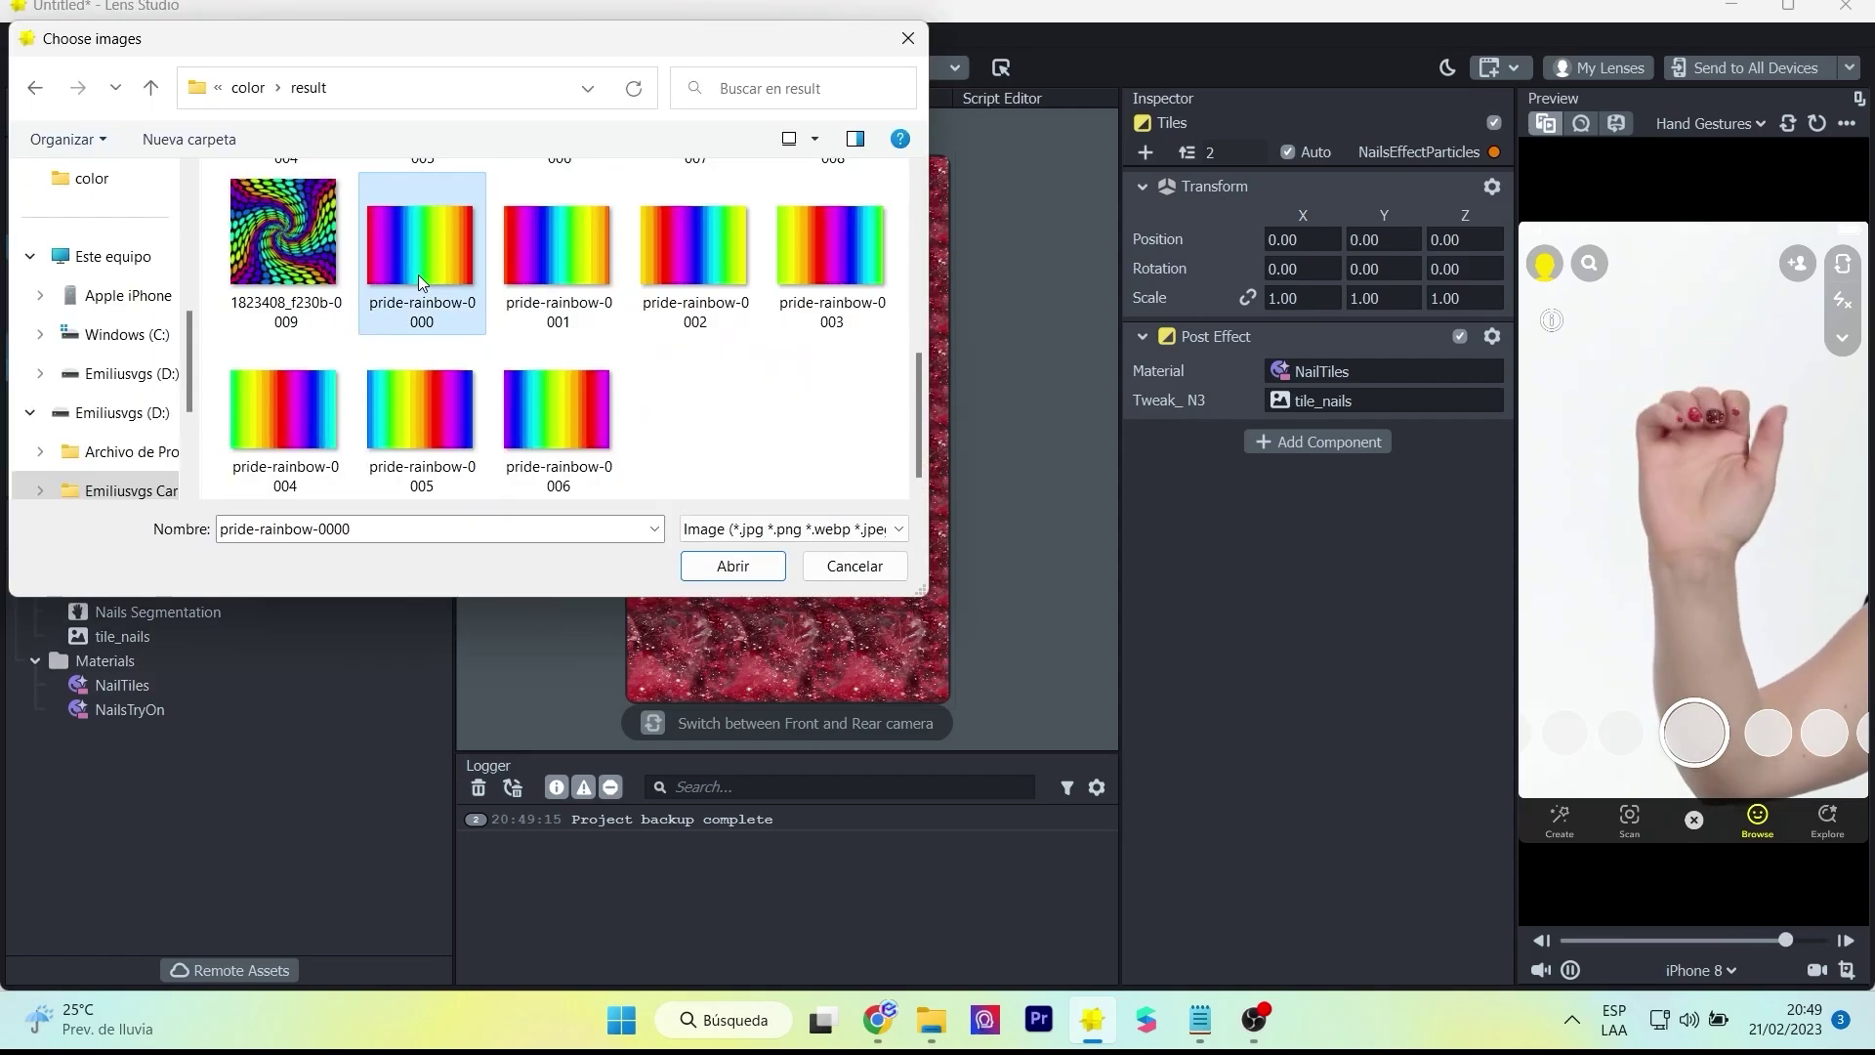
left_click(733, 566)
left_click(1135, 814)
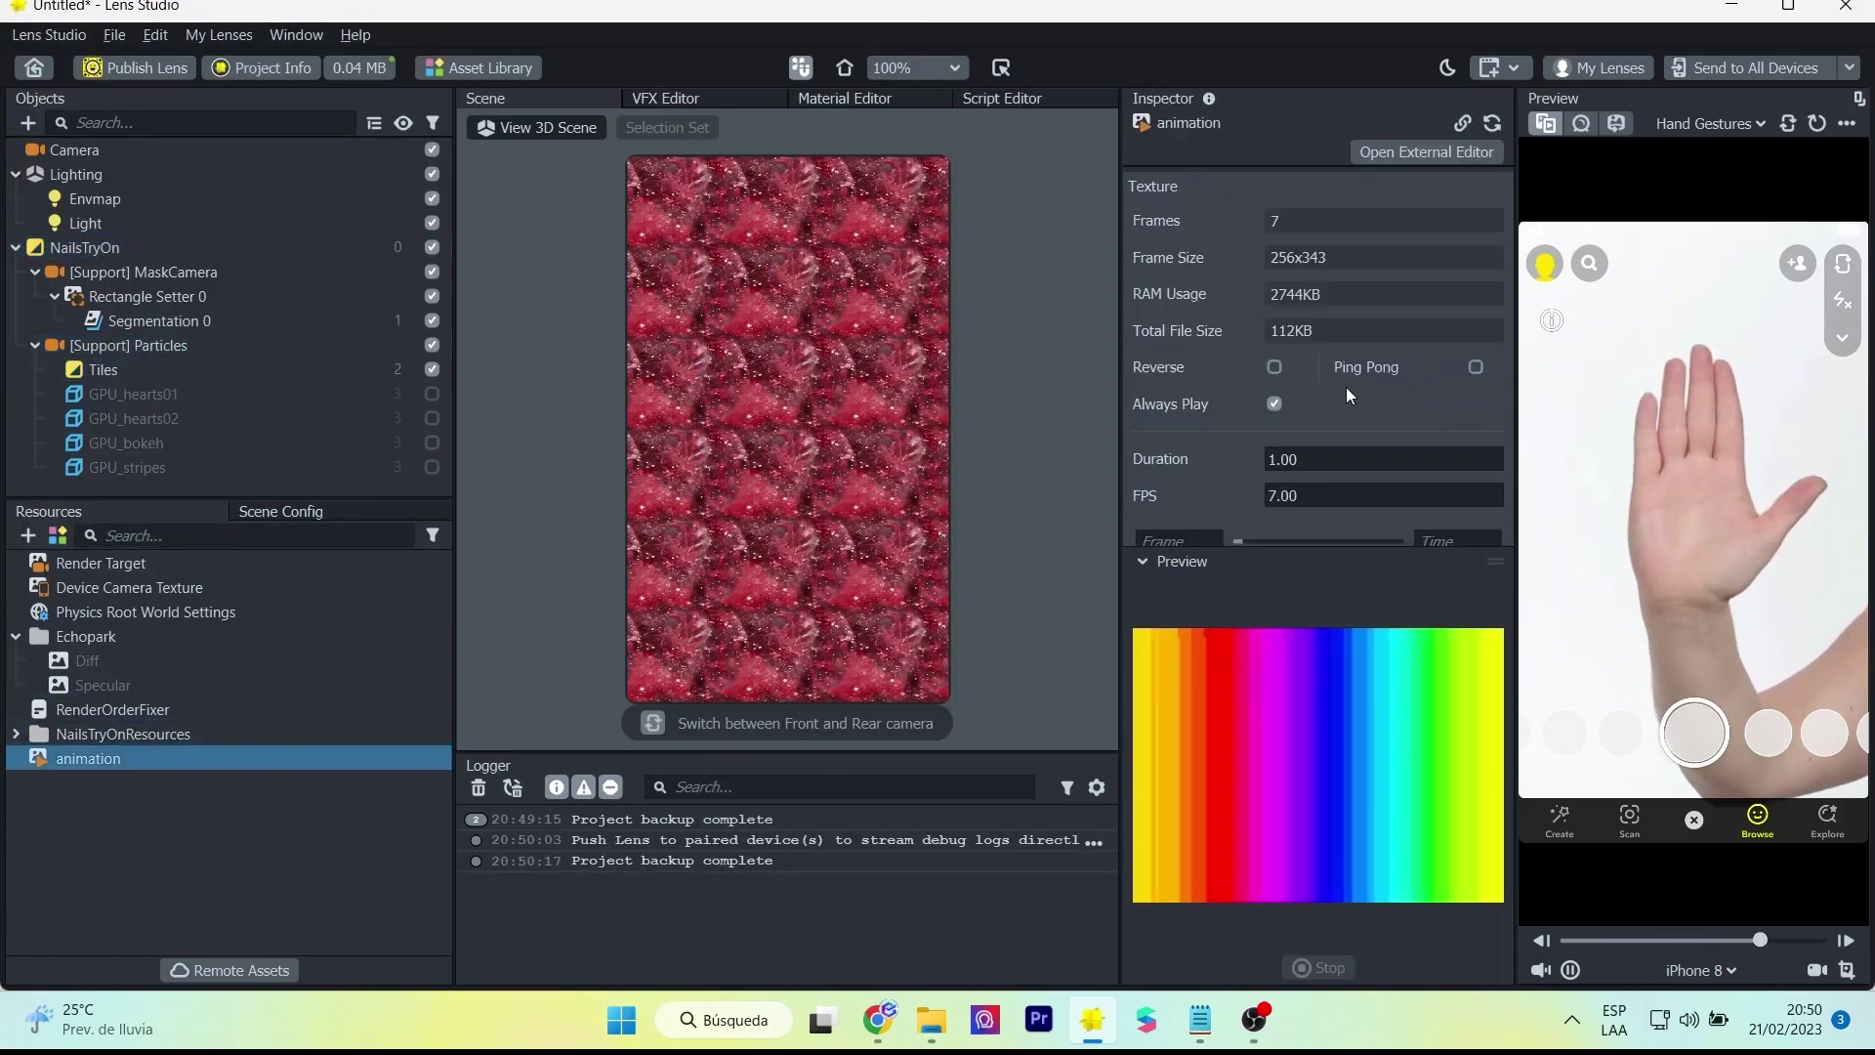
left_click_drag(1310, 458, 1225, 451)
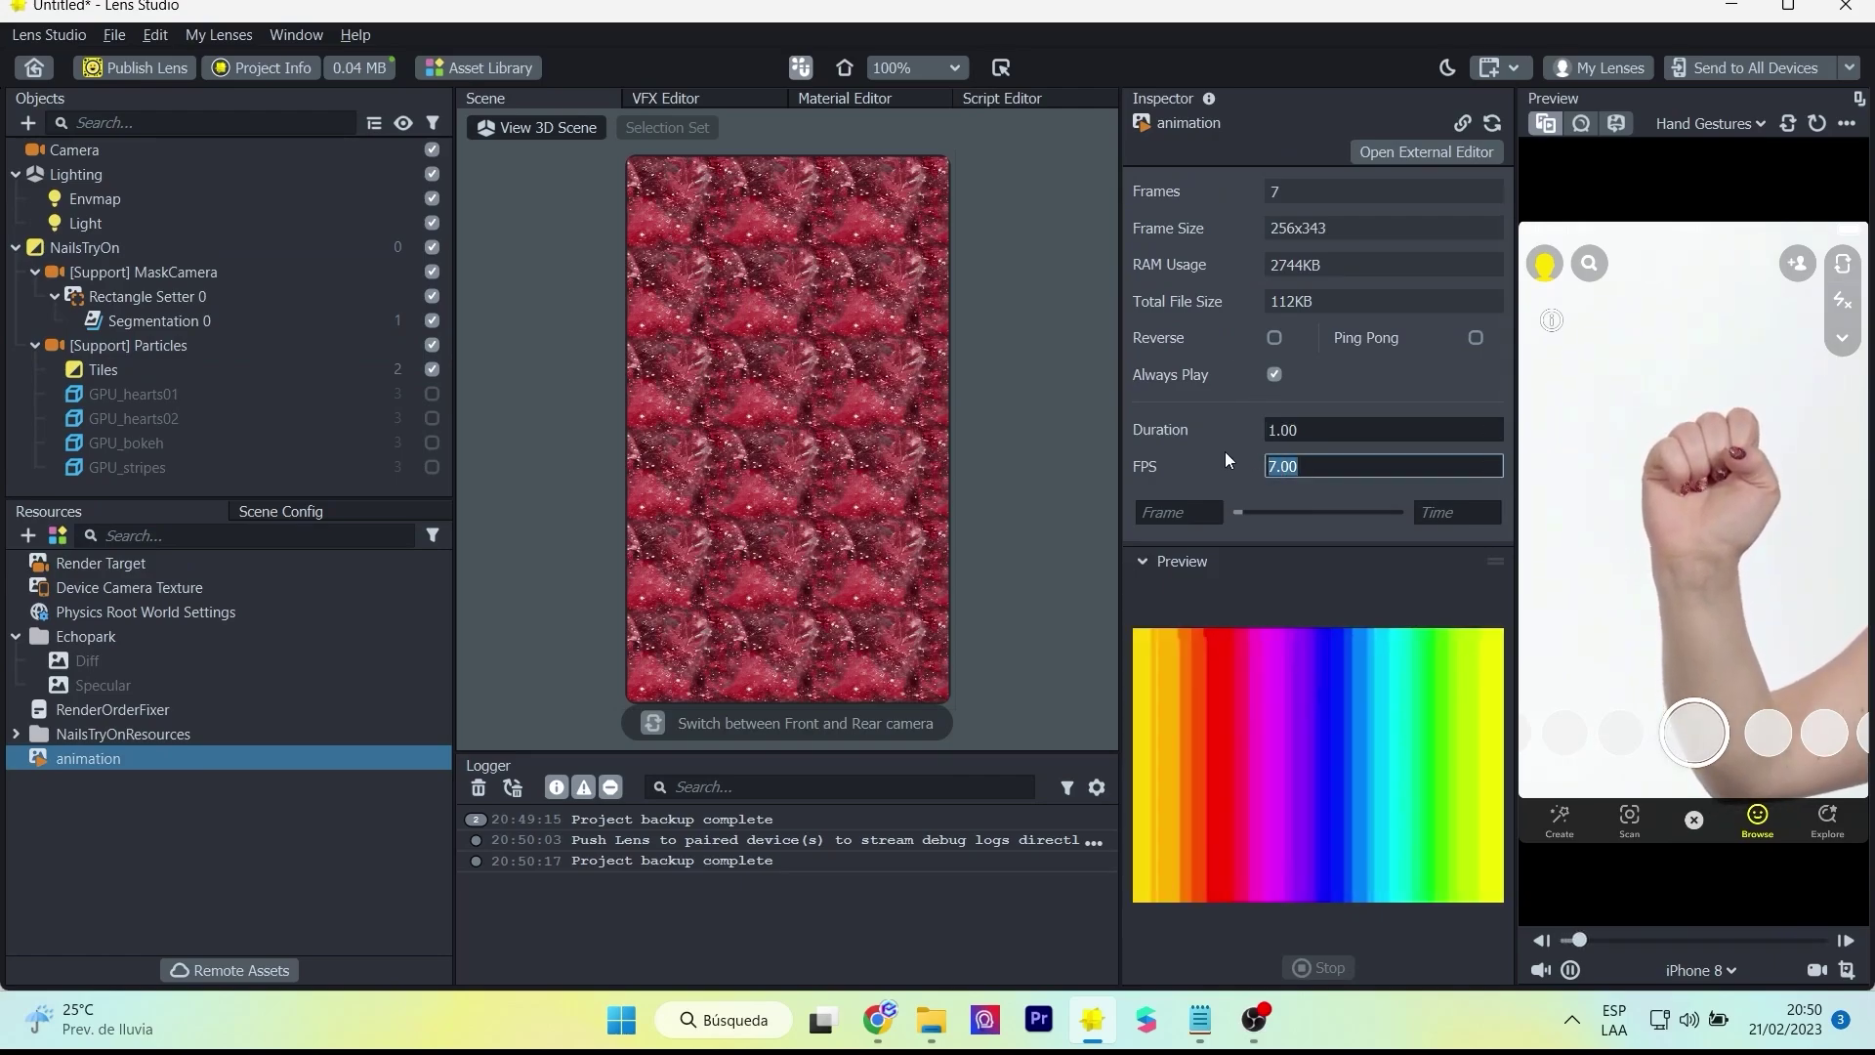
left_click(1474, 338)
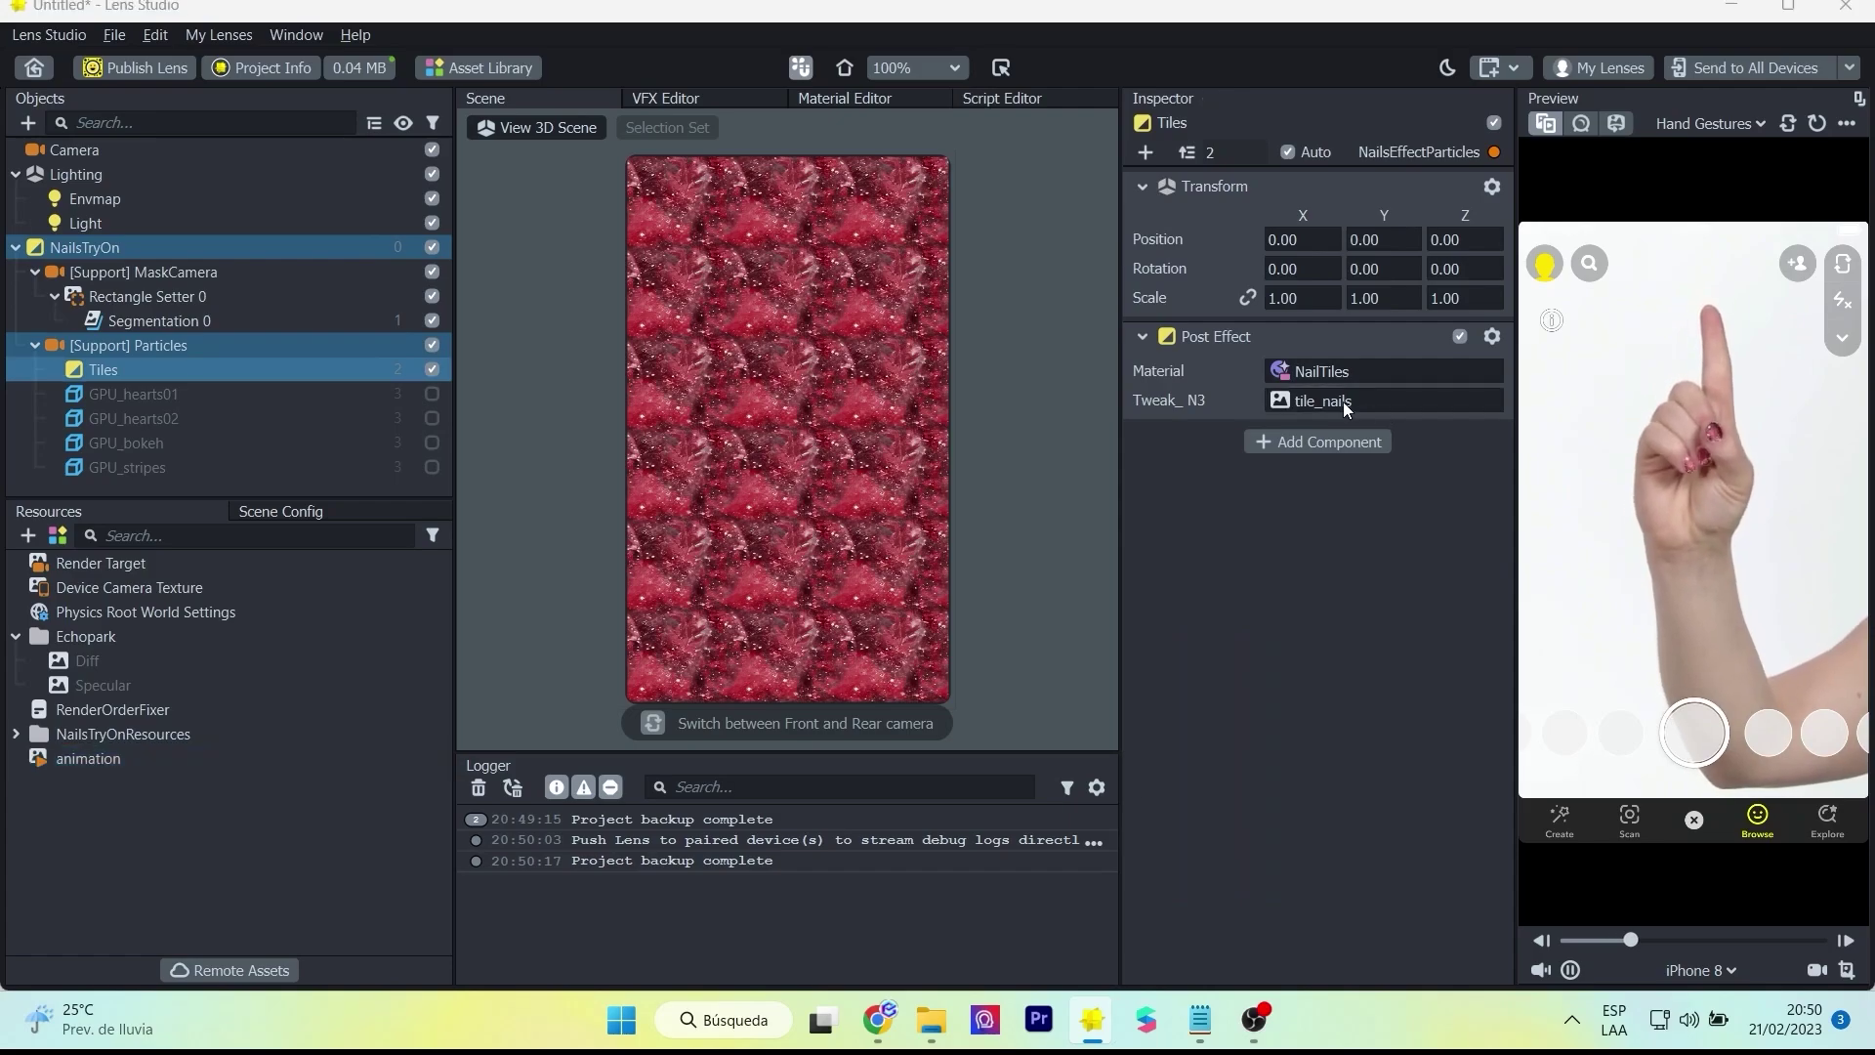
- Replace the tile_nails texture of the Tiles post effect with the animation texture and re-enable GPU_hearts01
left_click(1344, 401)
left_click(938, 387)
left_click(1034, 735)
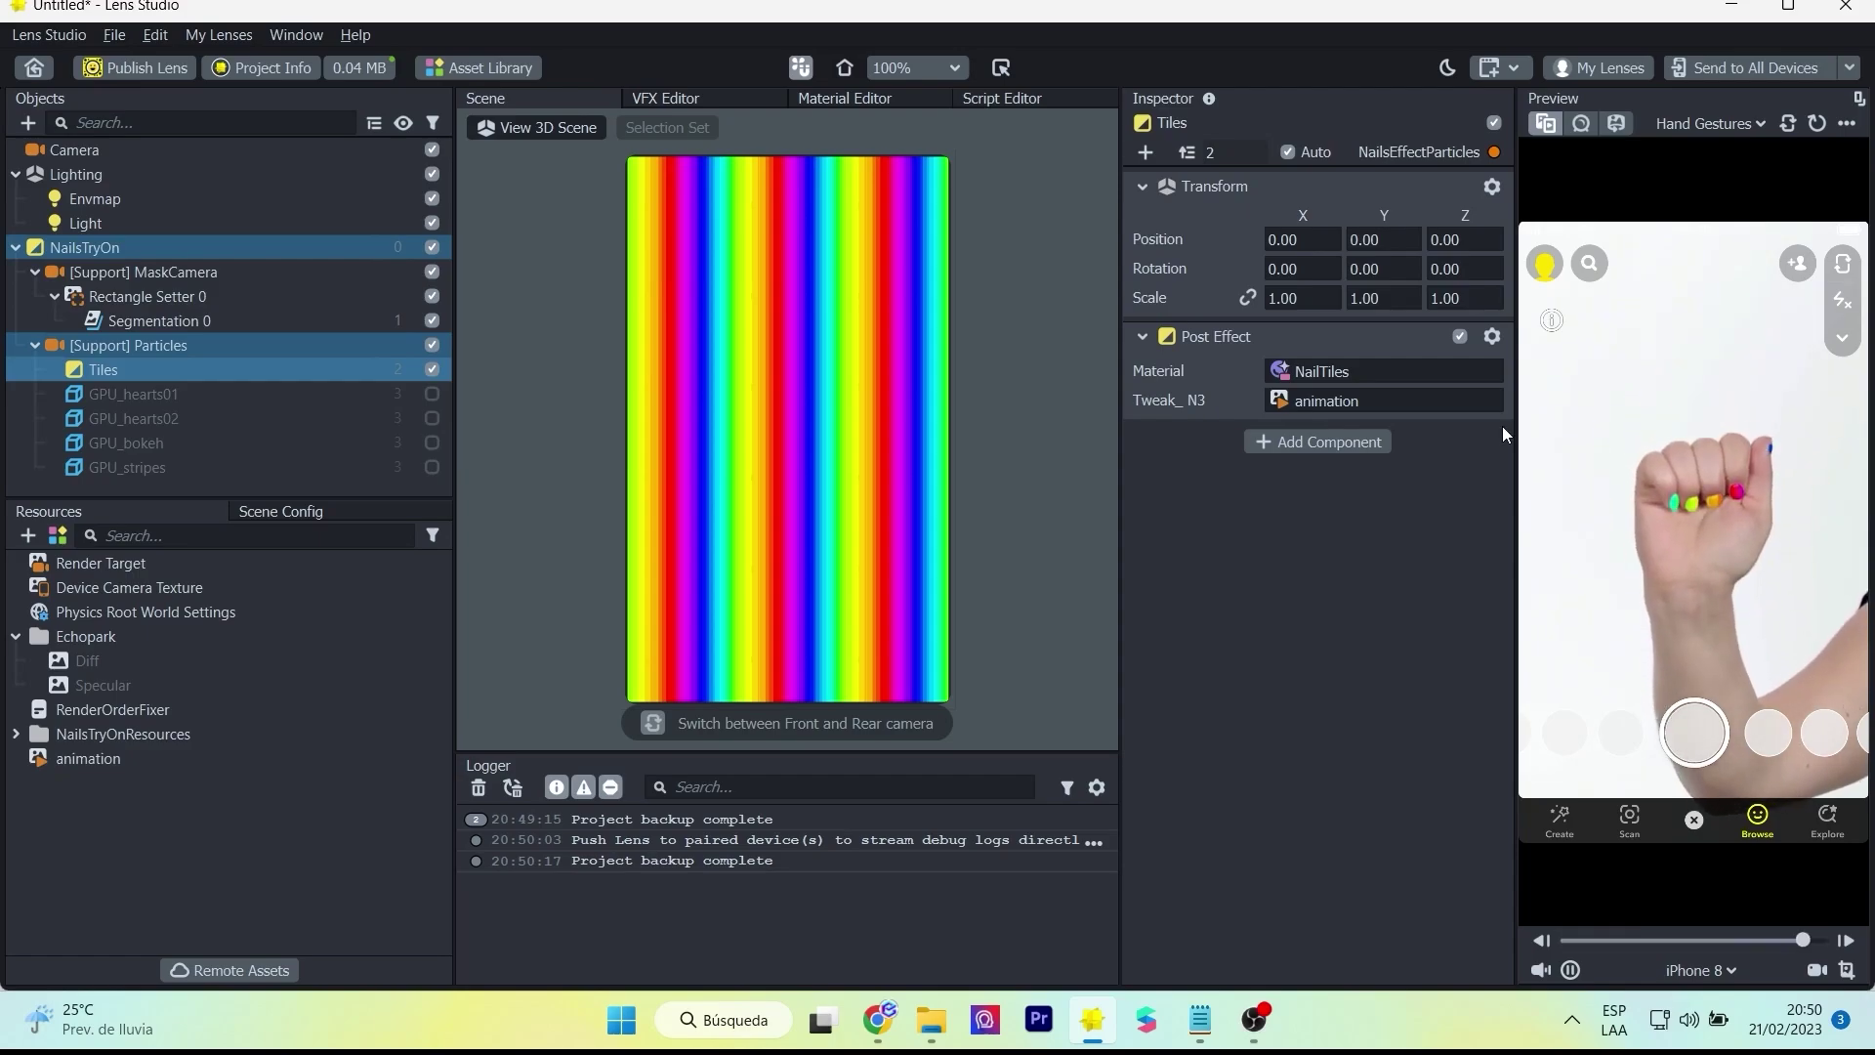
left_click(431, 394)
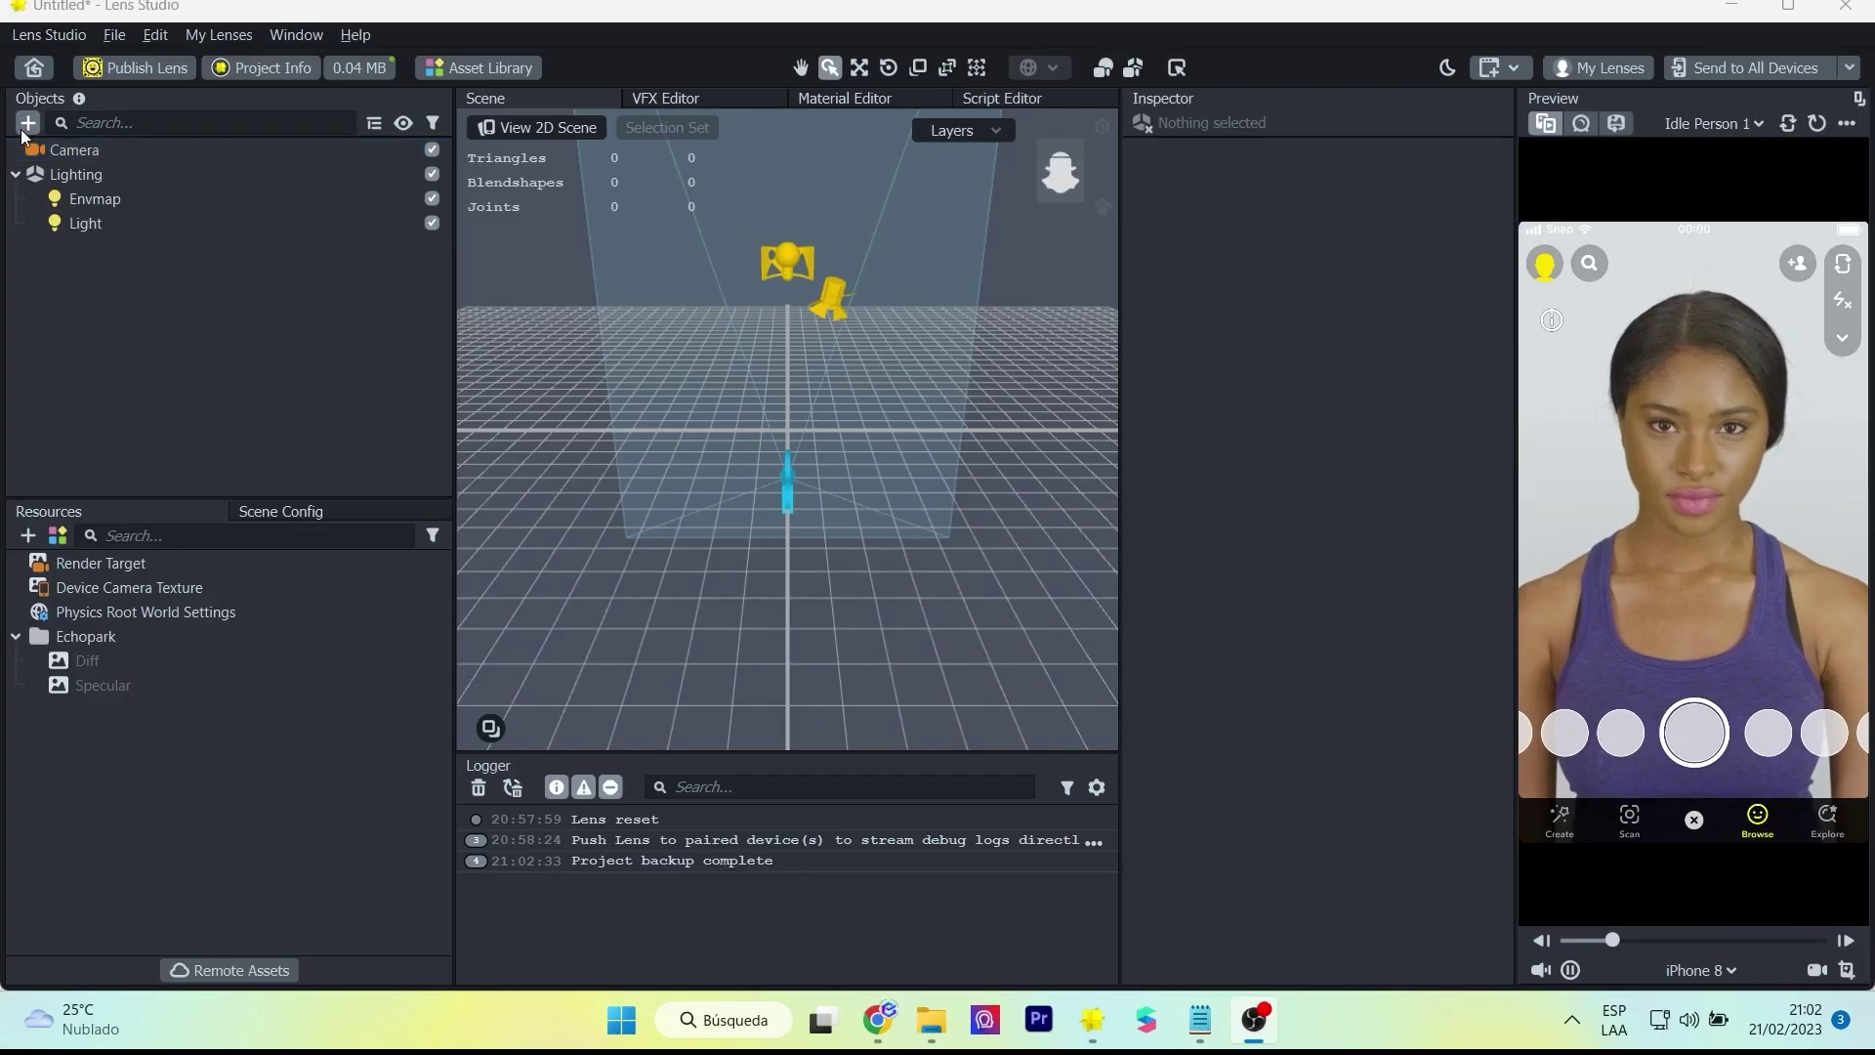
- Add a Nails Tracking object from the Object Tracking group to the new project's scene
left_click(27, 123)
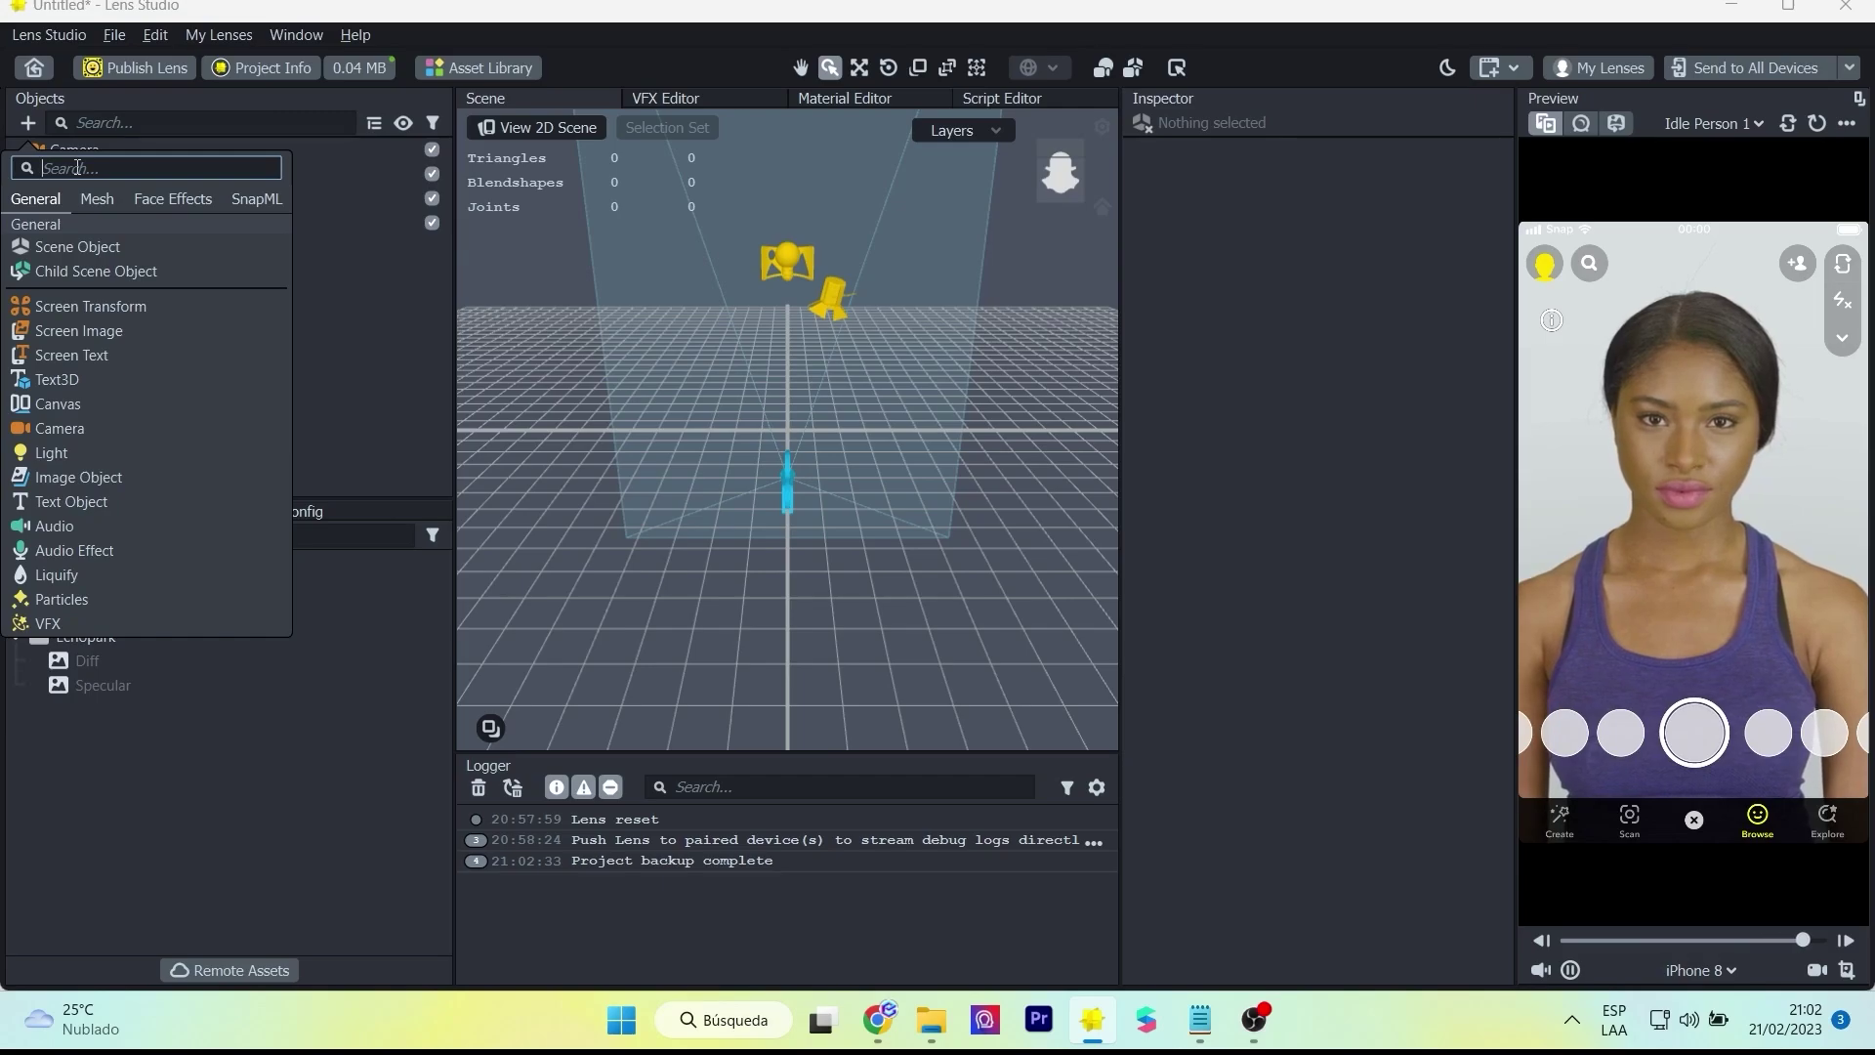
type("ni")
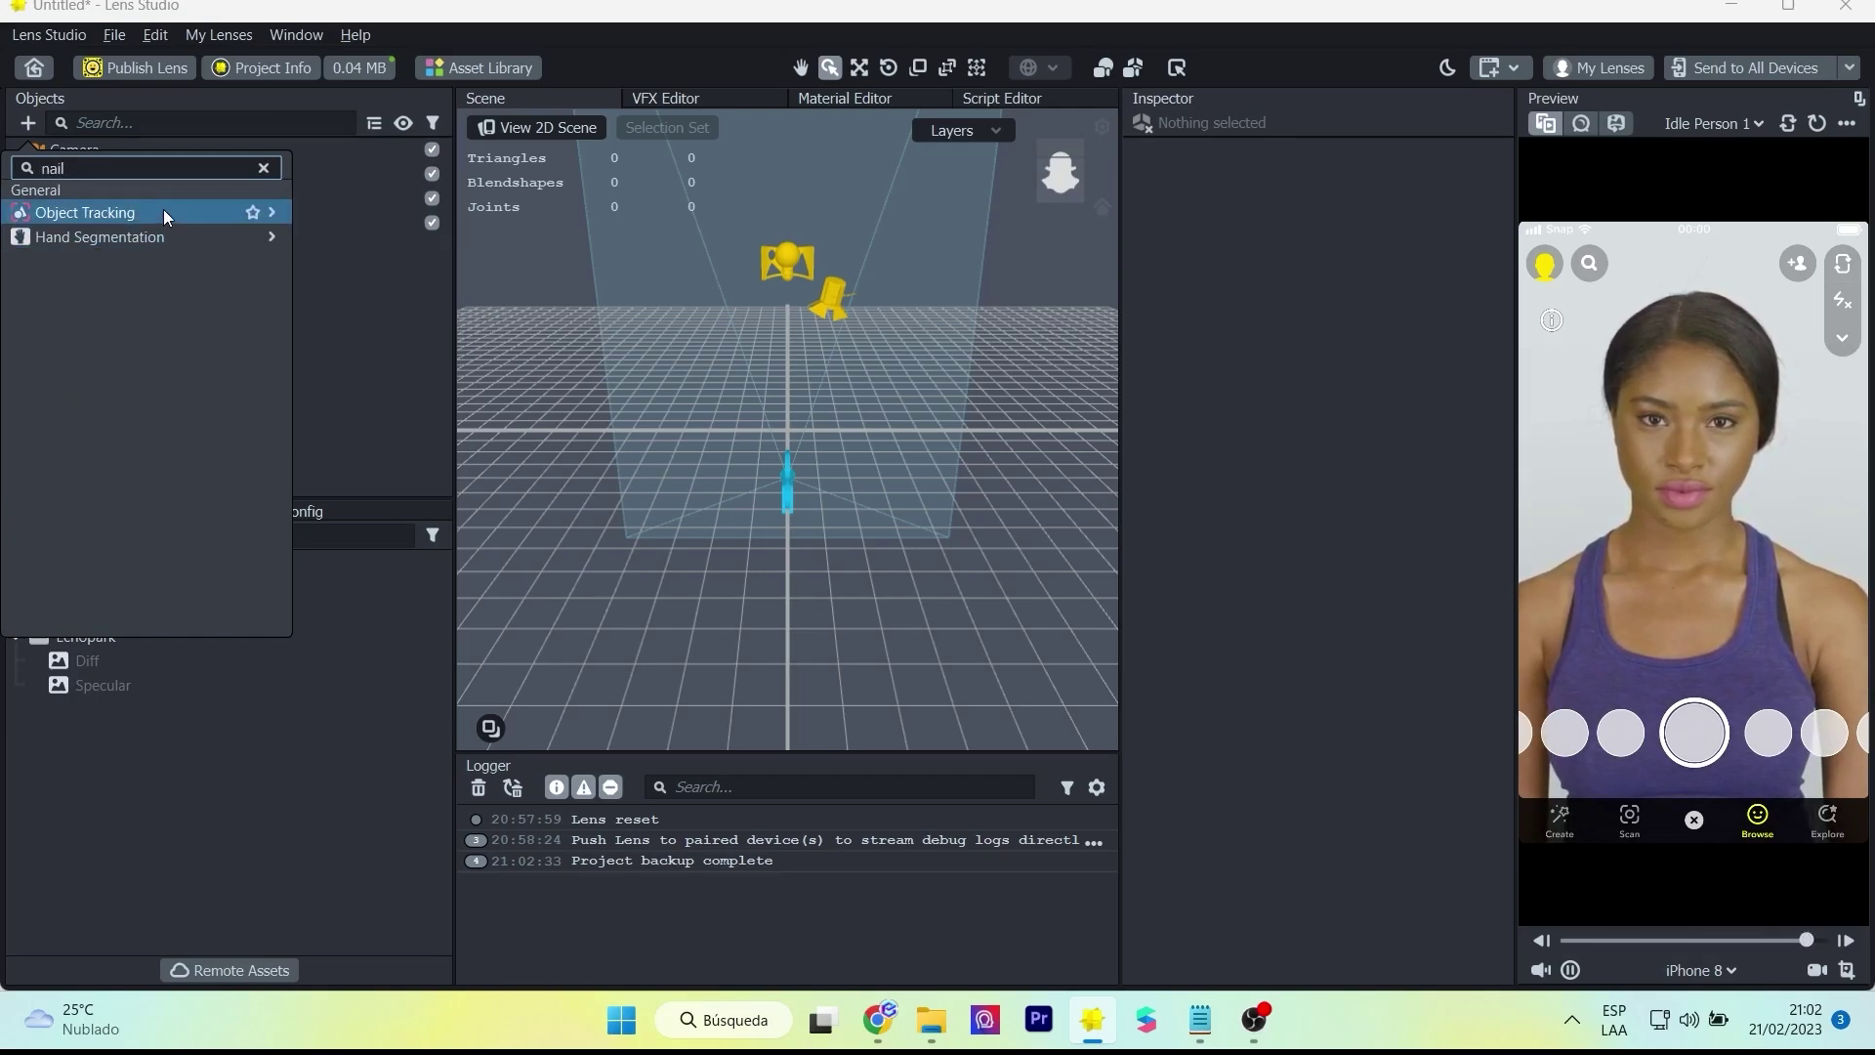
mouse_move(162, 211)
left_click(320, 214)
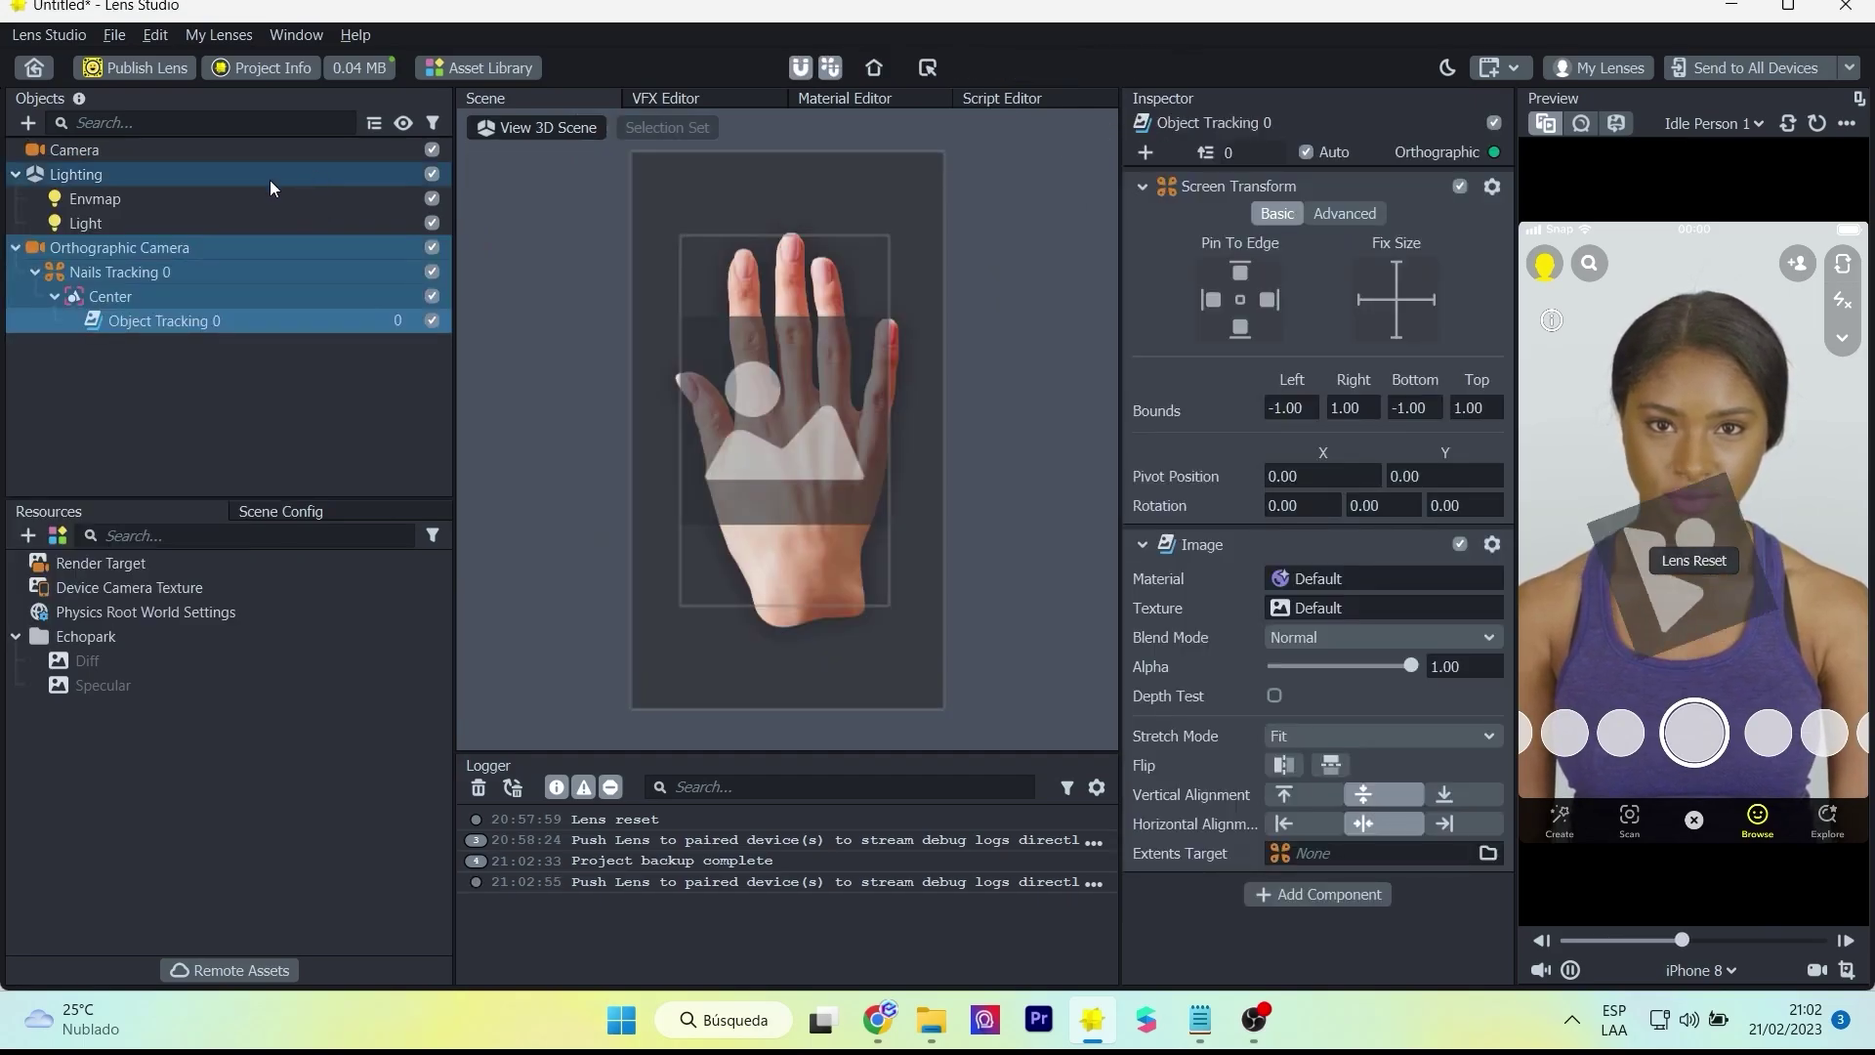
- Set the preview of the nail tracking scene to the Hand Gestures video
left_click(1736, 127)
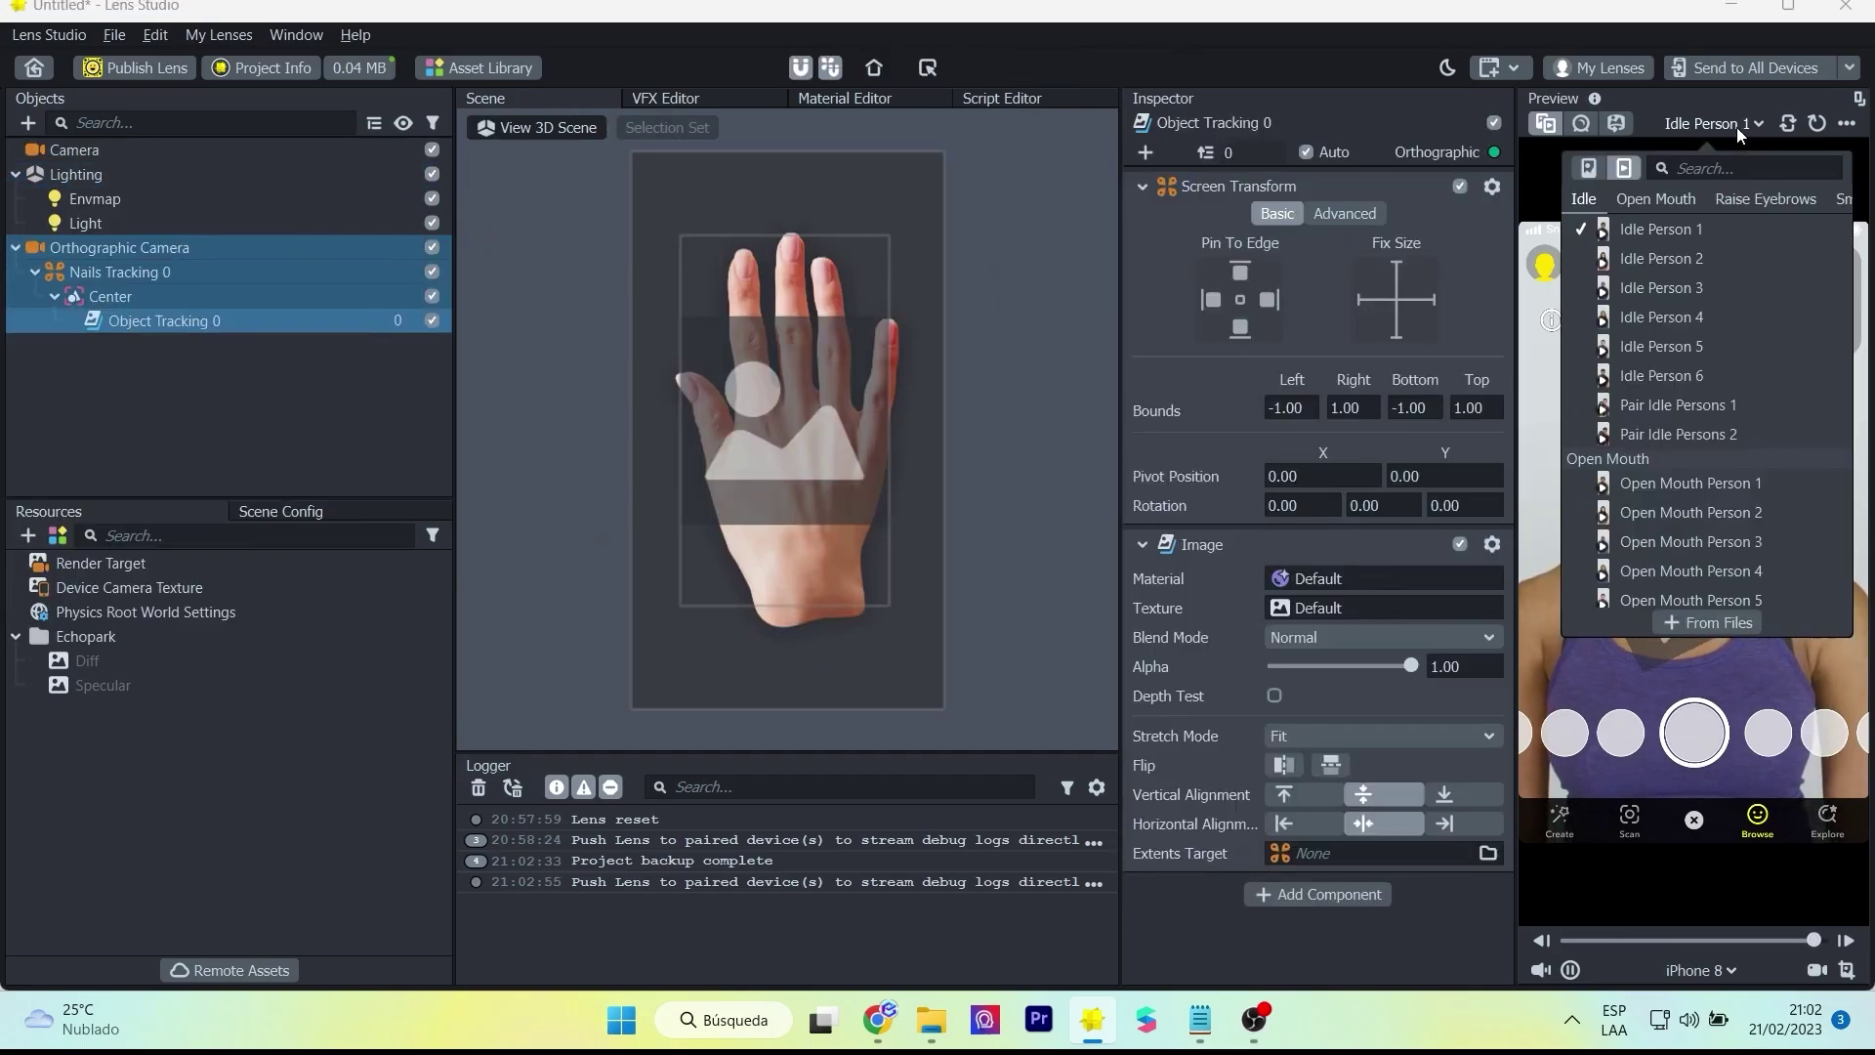
type("han")
left_click(1666, 249)
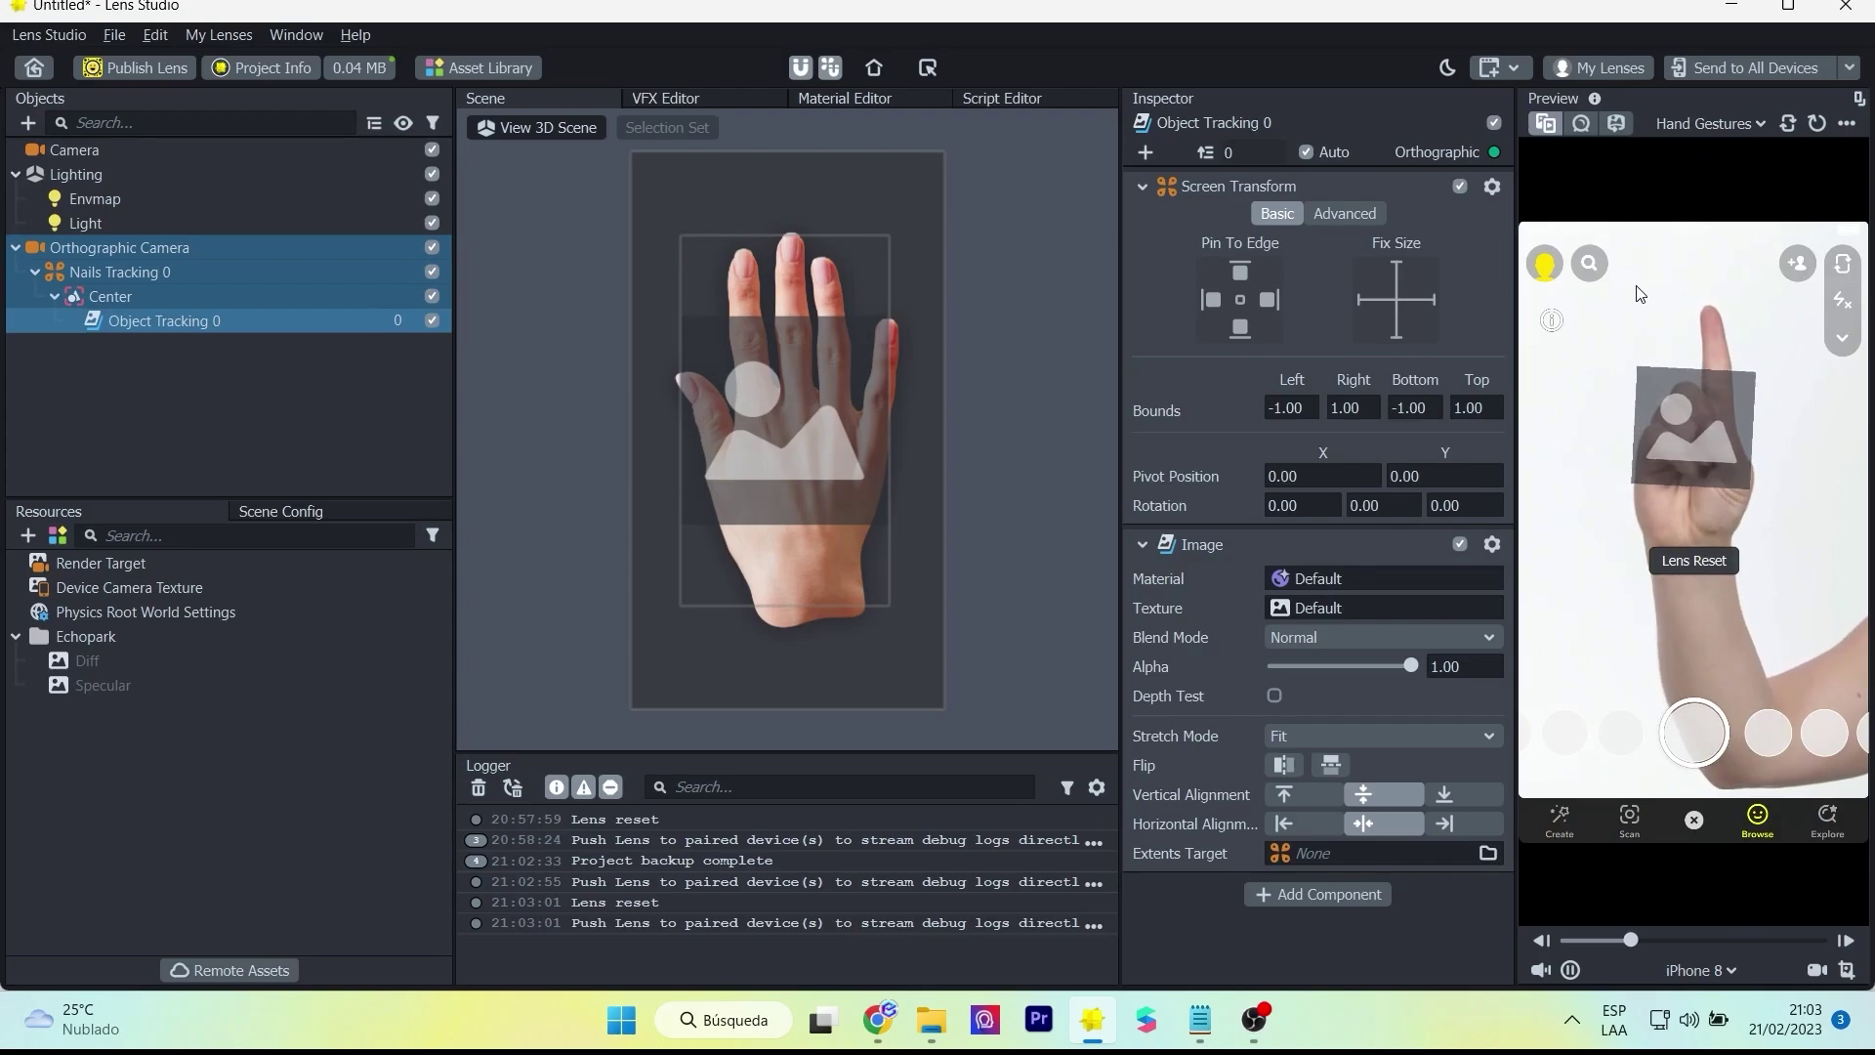
- Set the attachment point of the Center object under Nails Tracking 0 to PinkyJoint
left_click(178, 247)
left_click(141, 270)
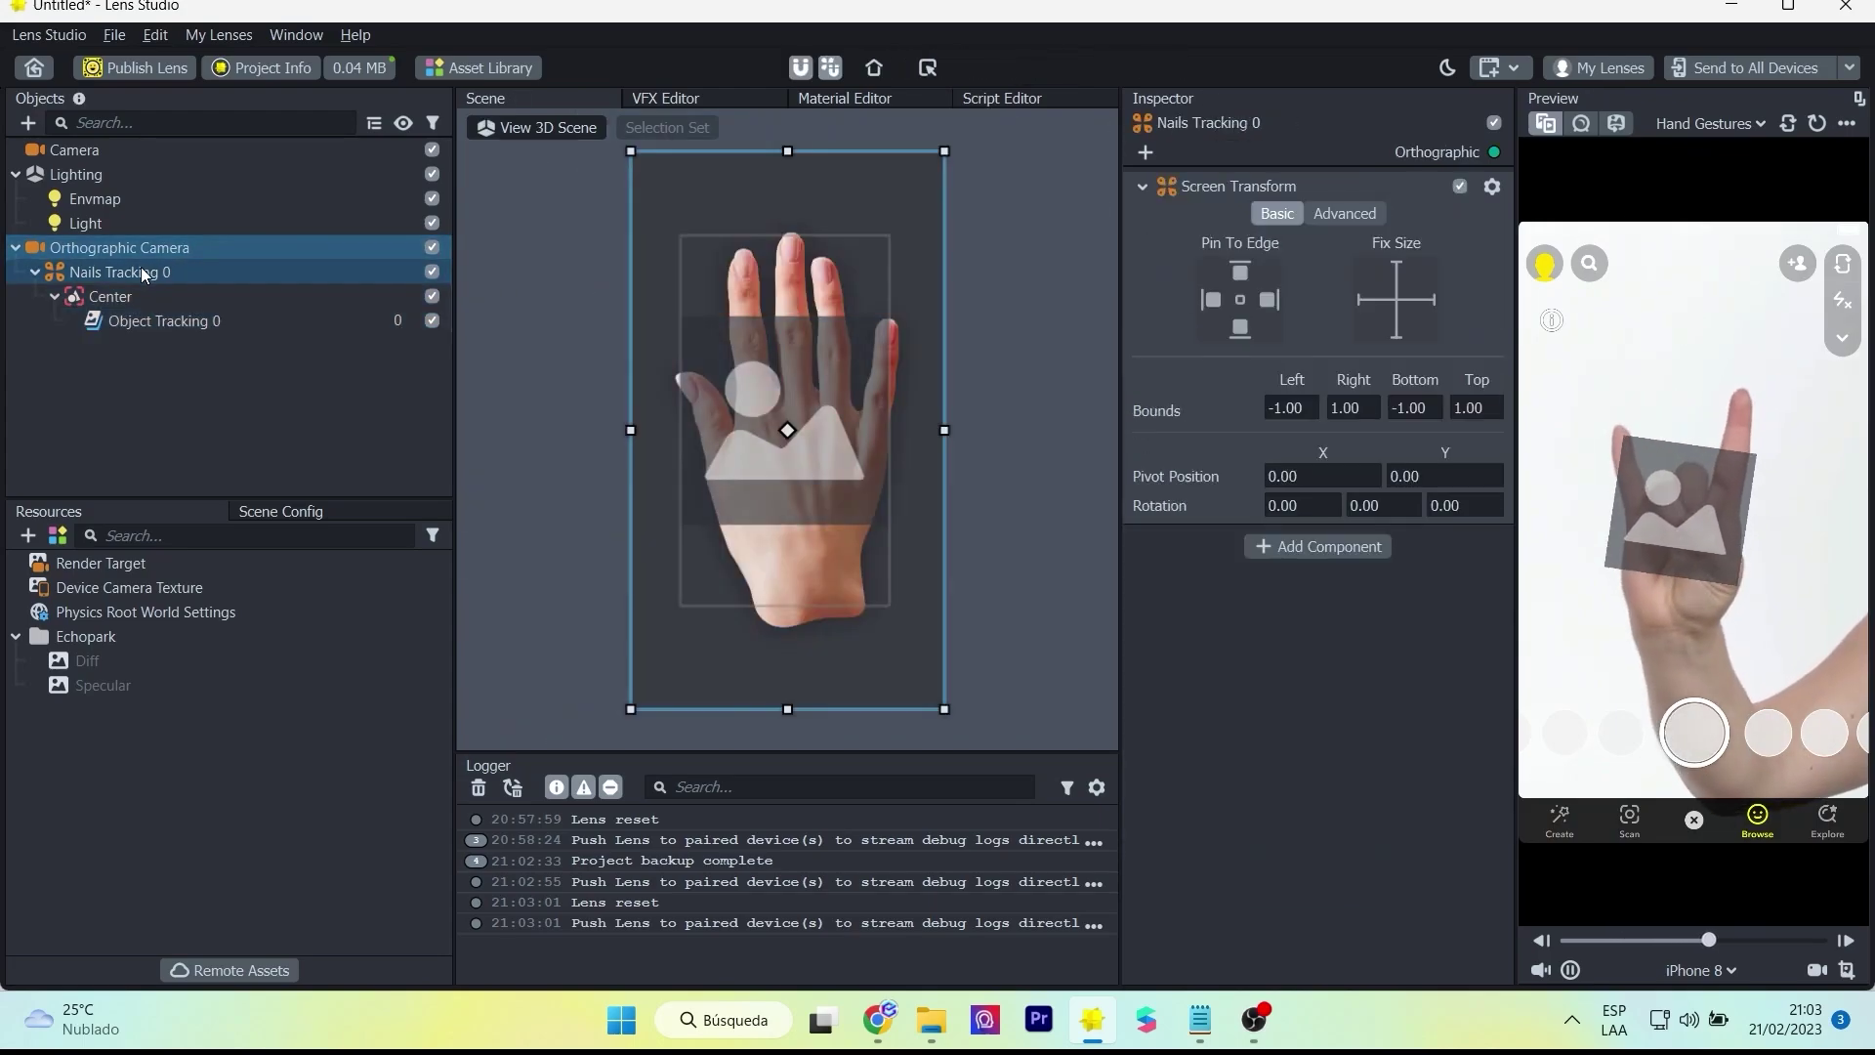
left_click(266, 298)
left_click(1310, 463)
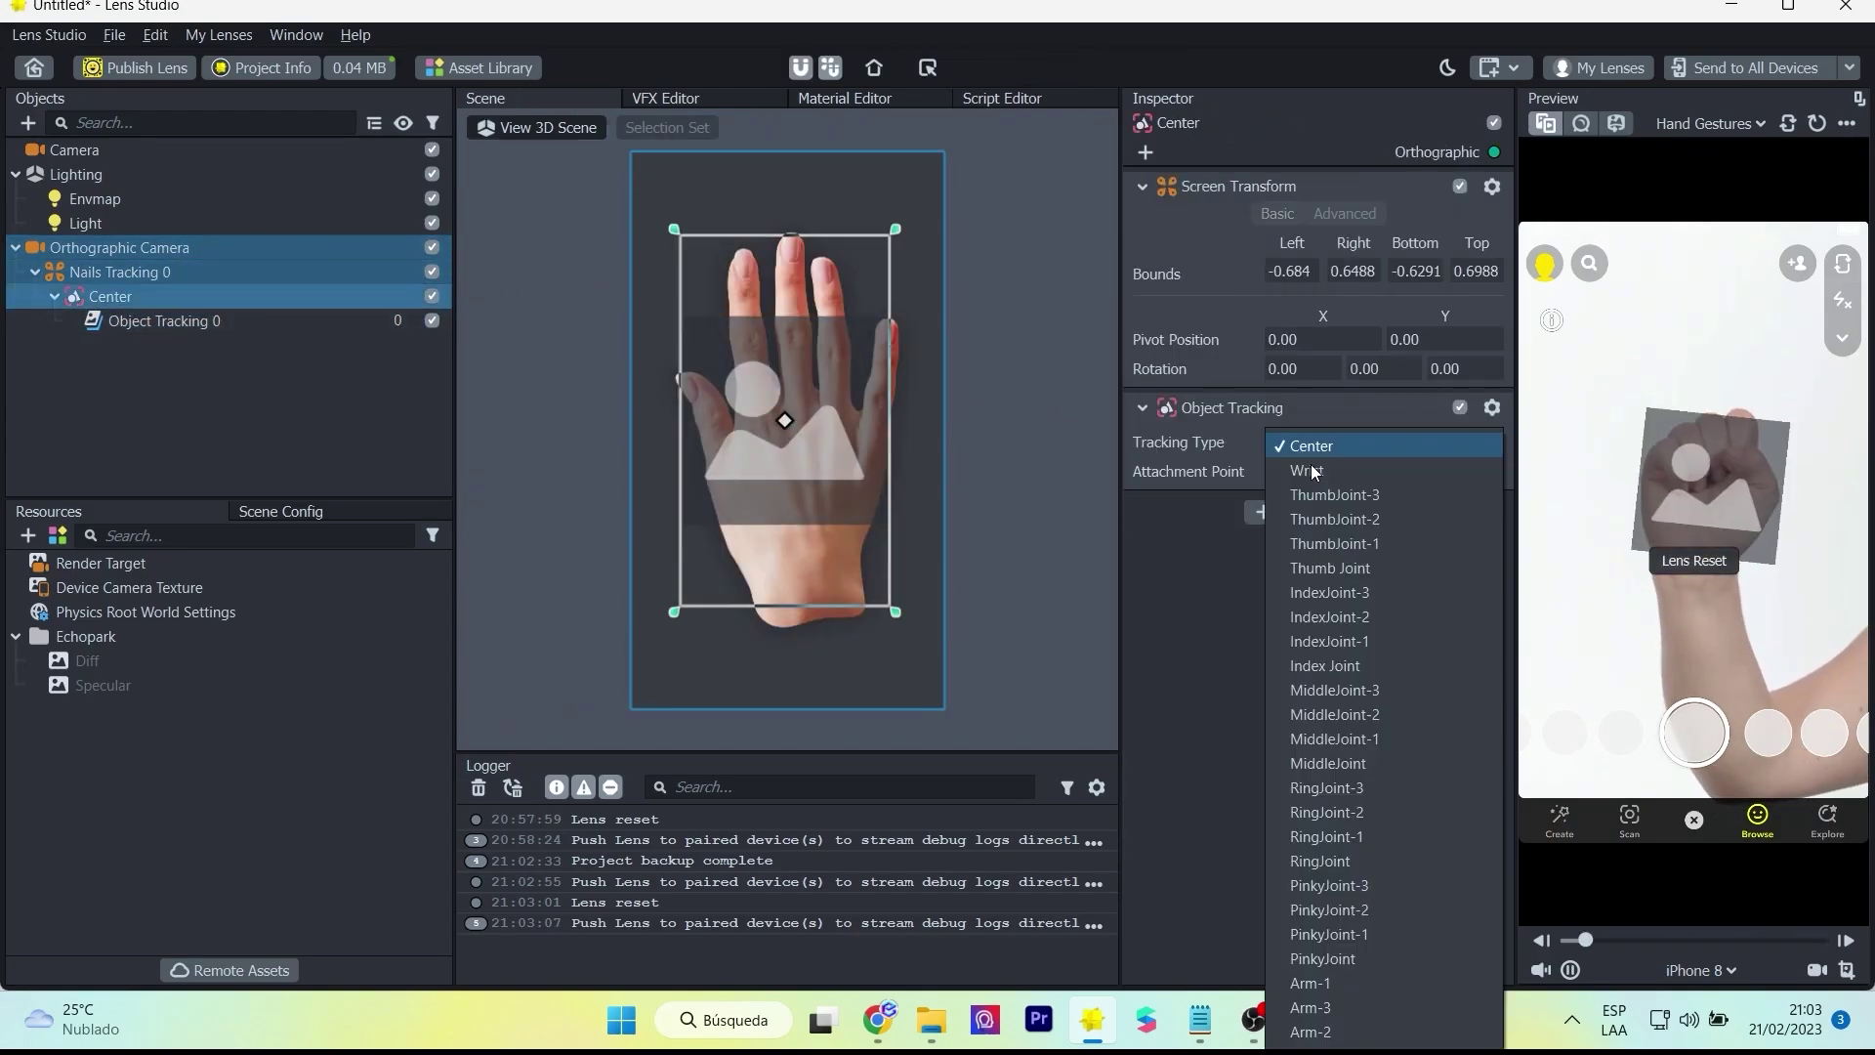
left_click(1356, 956)
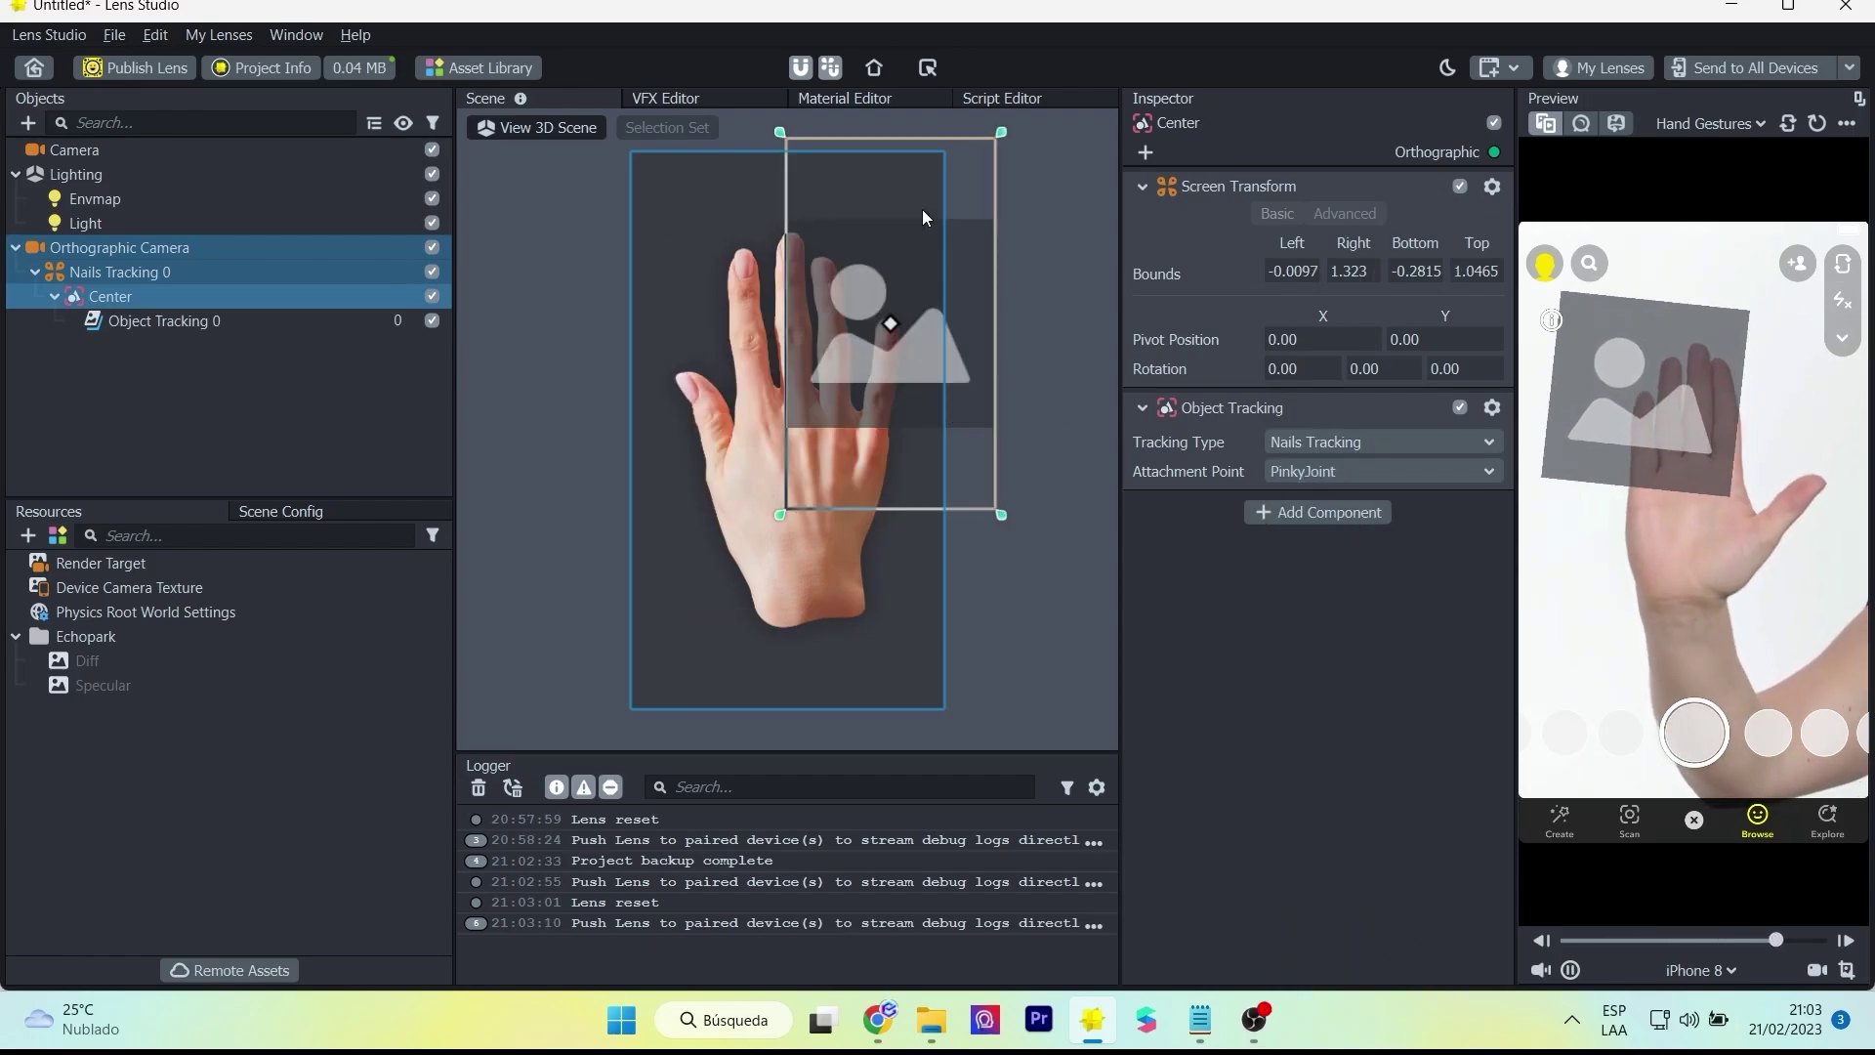
- Shrink the Object Tracking 0 image to fingertip size and place it just above the pinky nail
left_click(140, 271)
left_click(110, 296)
left_click(201, 322)
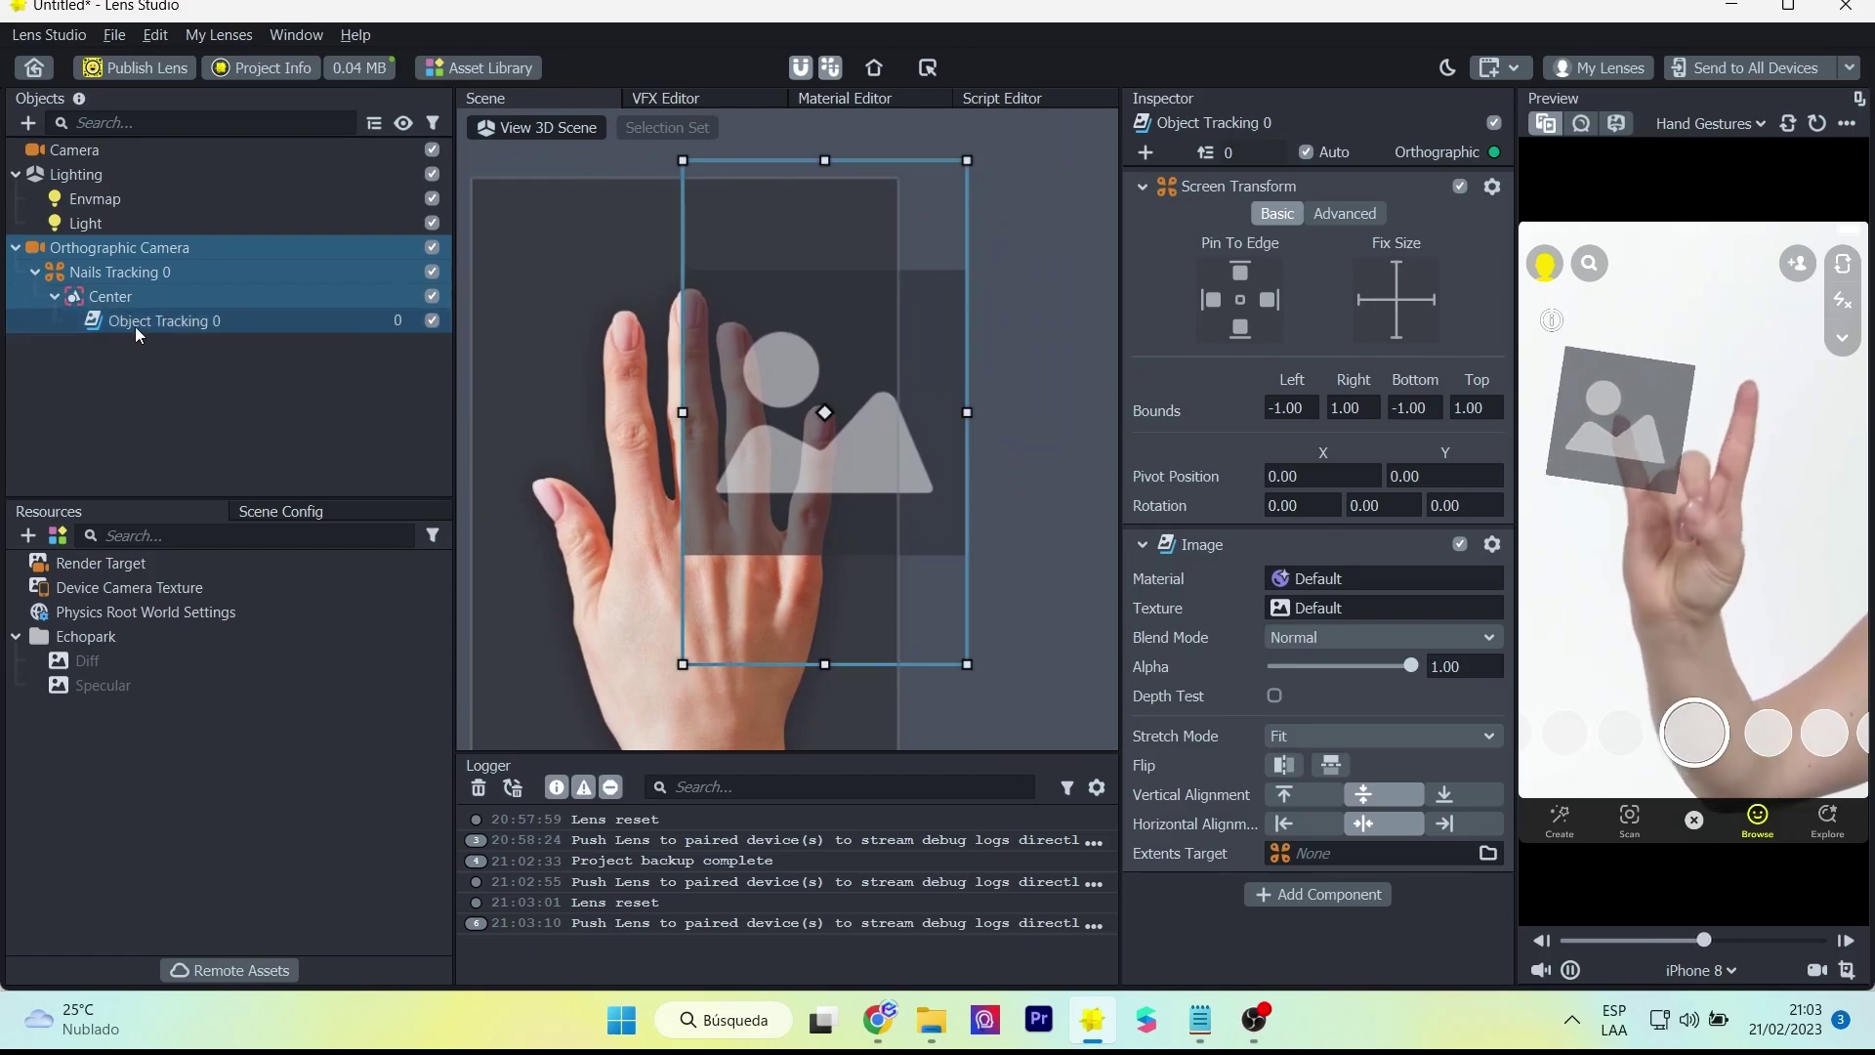
left_click_drag(977, 156, 842, 329)
scroll(829, 334, "up", 2)
left_click(258, 379)
left_click(959, 295)
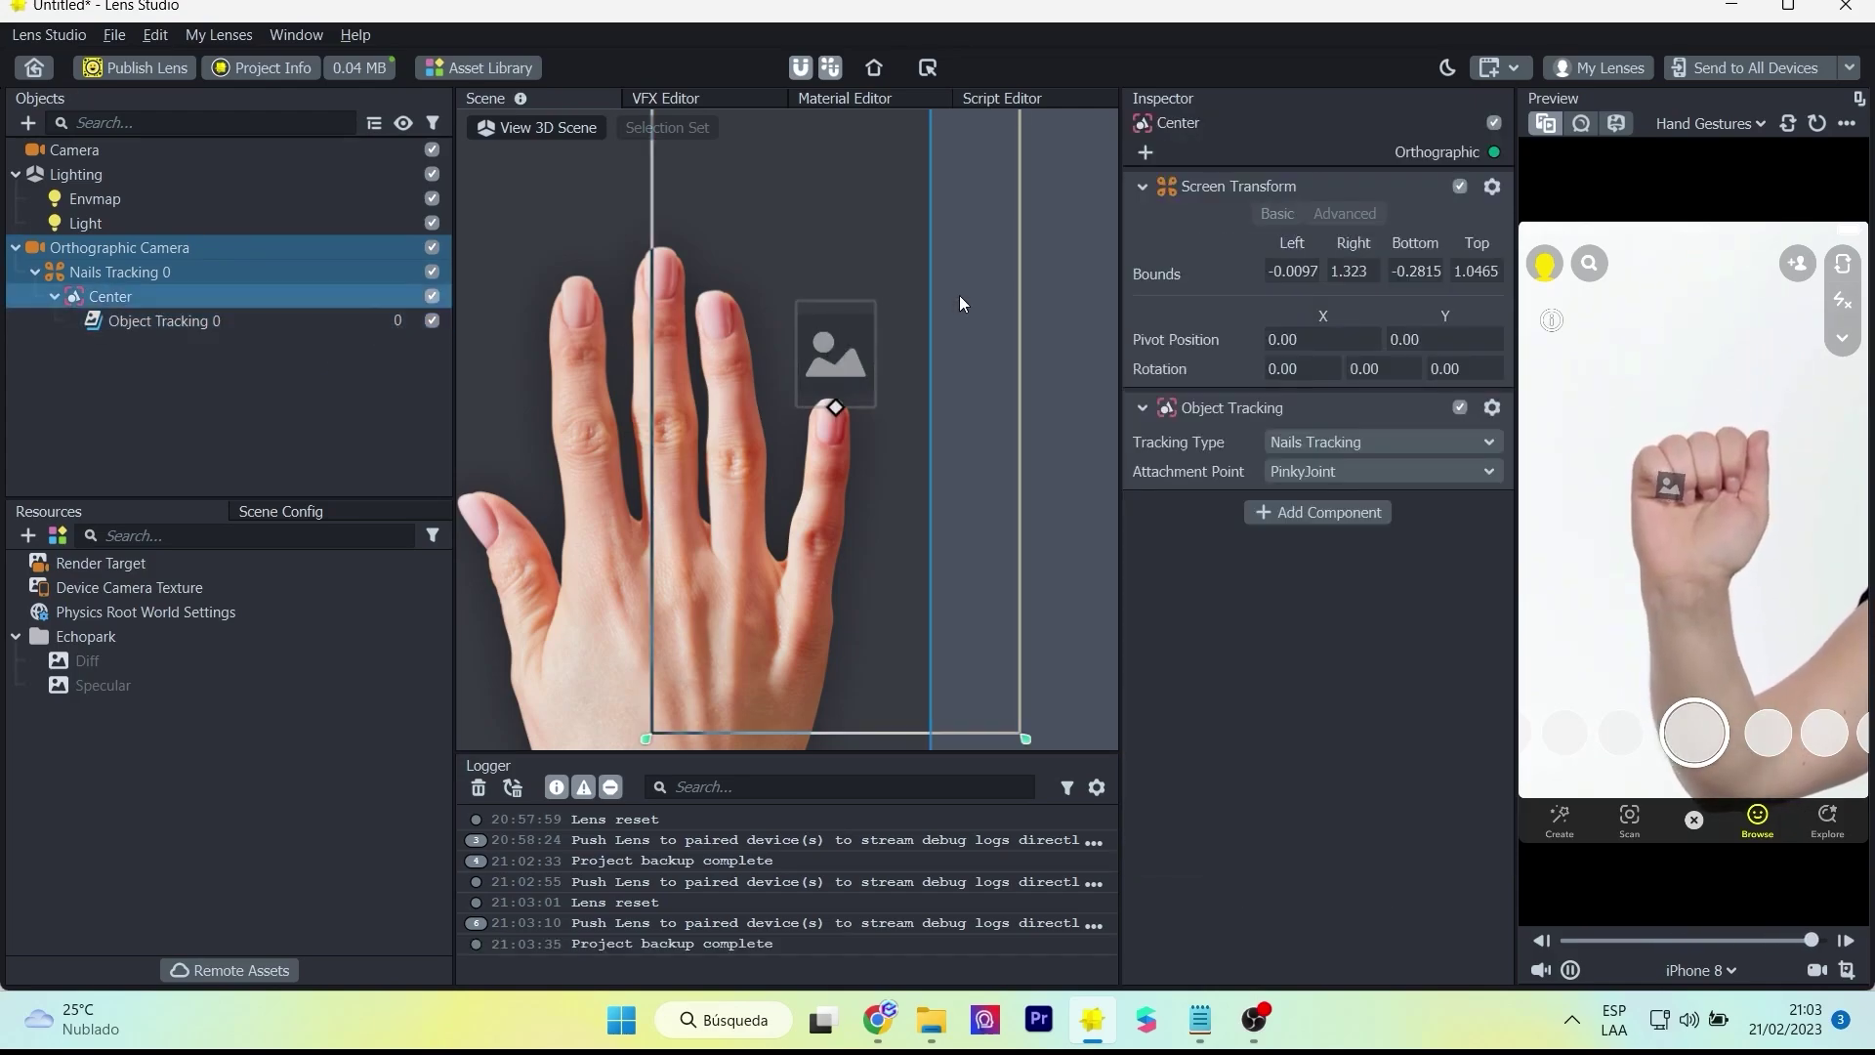
scroll(796, 426, "down", 1)
- Create an Unlit material and assign it to the Object Tracking 0 image above the pinky nail
left_click(825, 369)
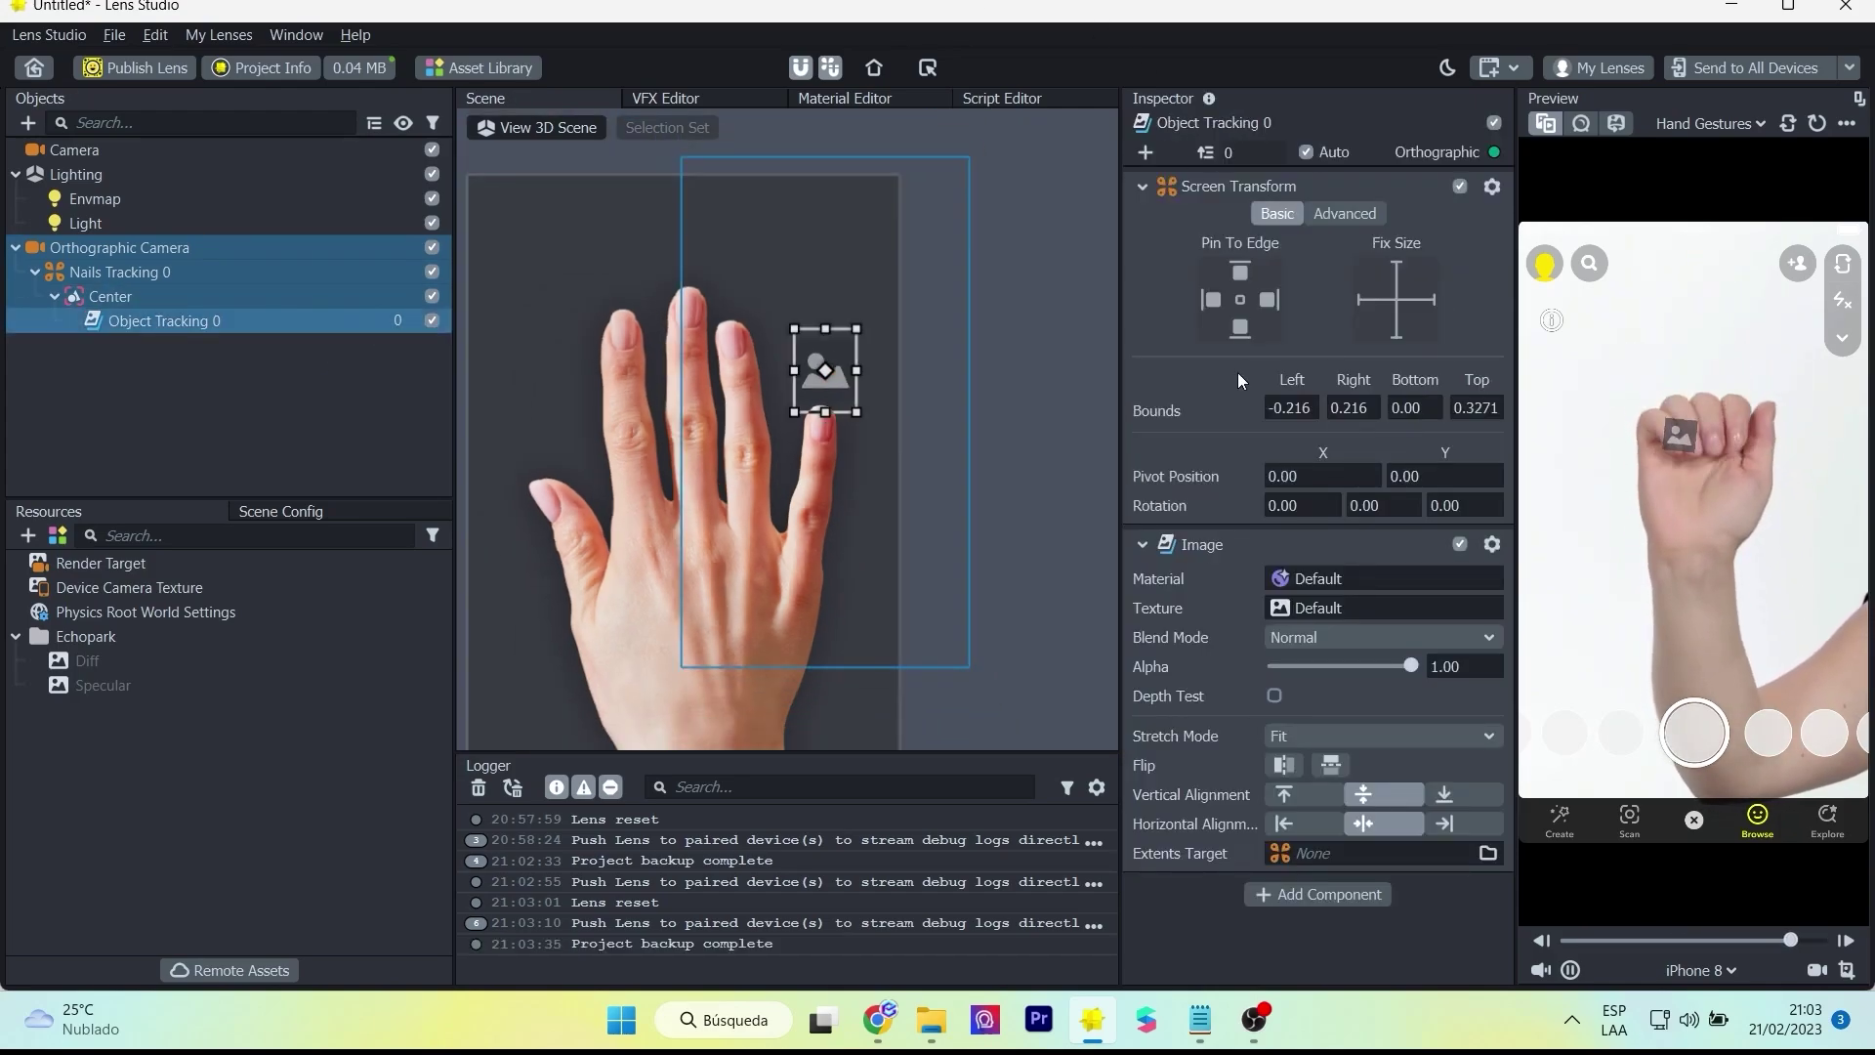
left_click(1340, 572)
left_click(763, 235)
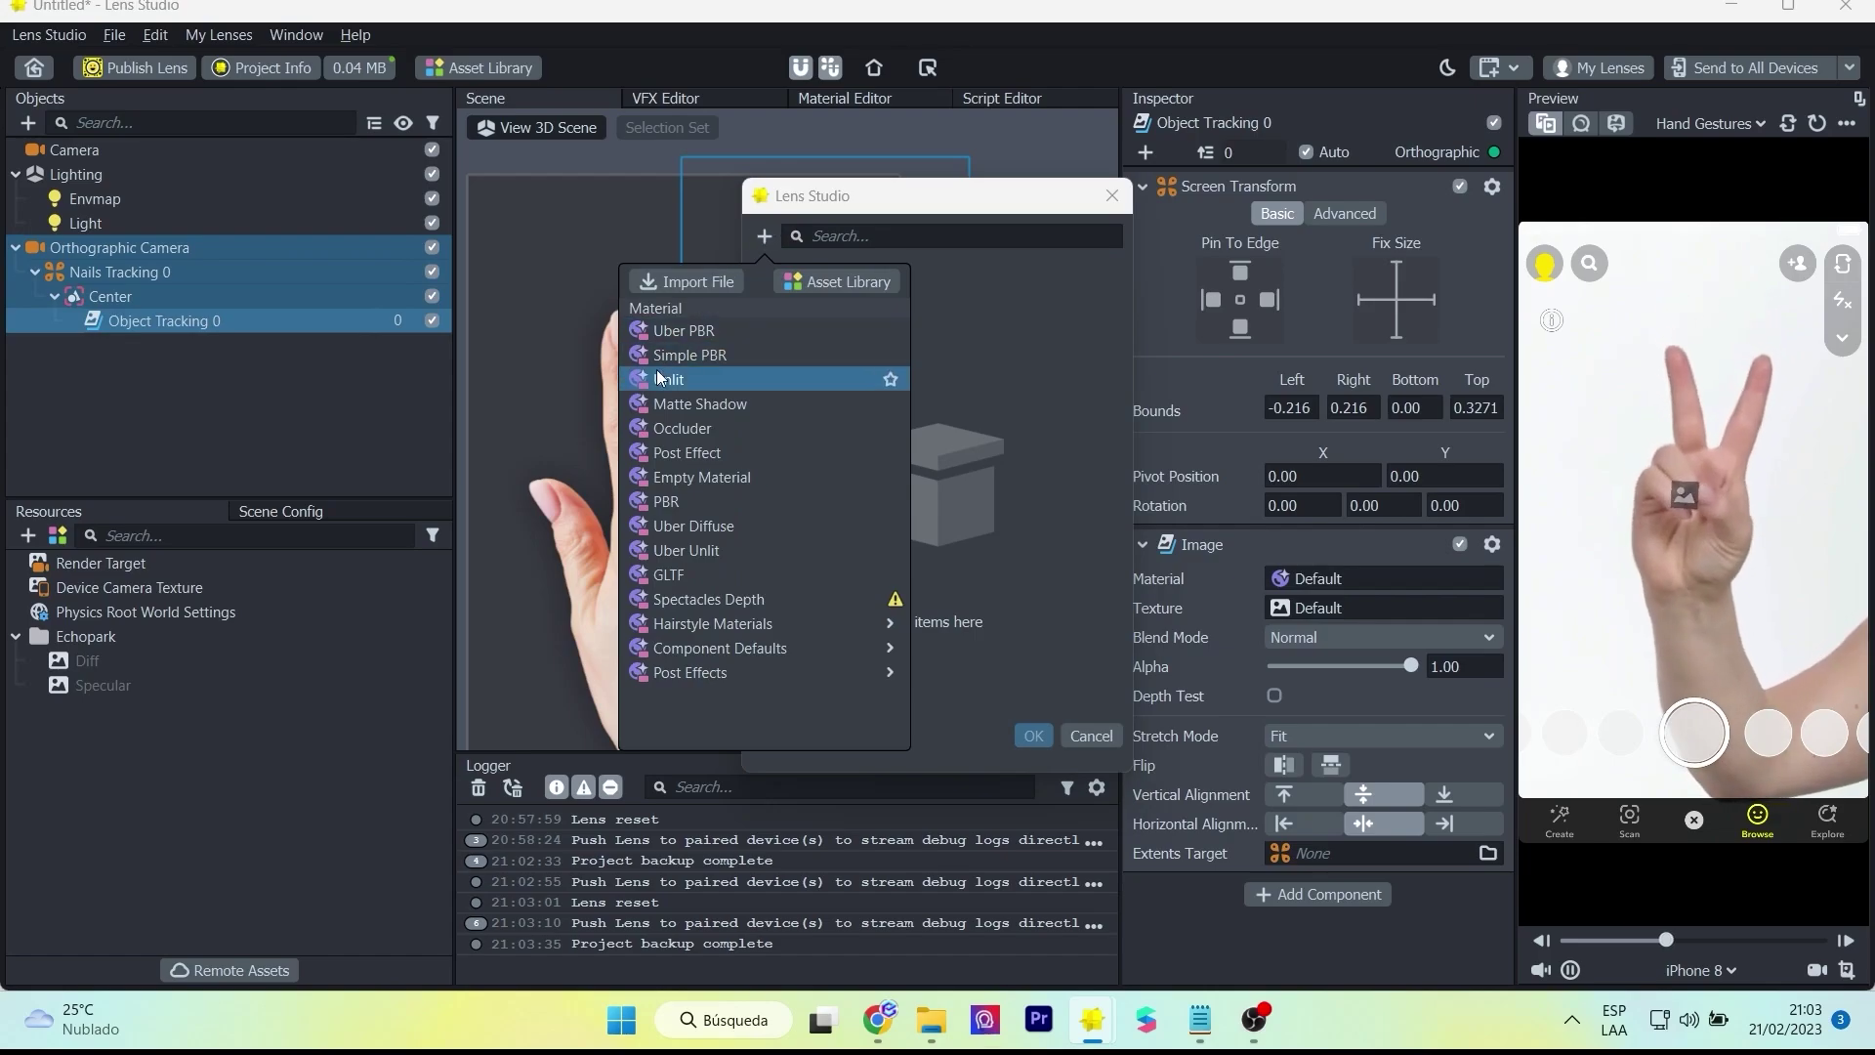
left_click(1091, 659)
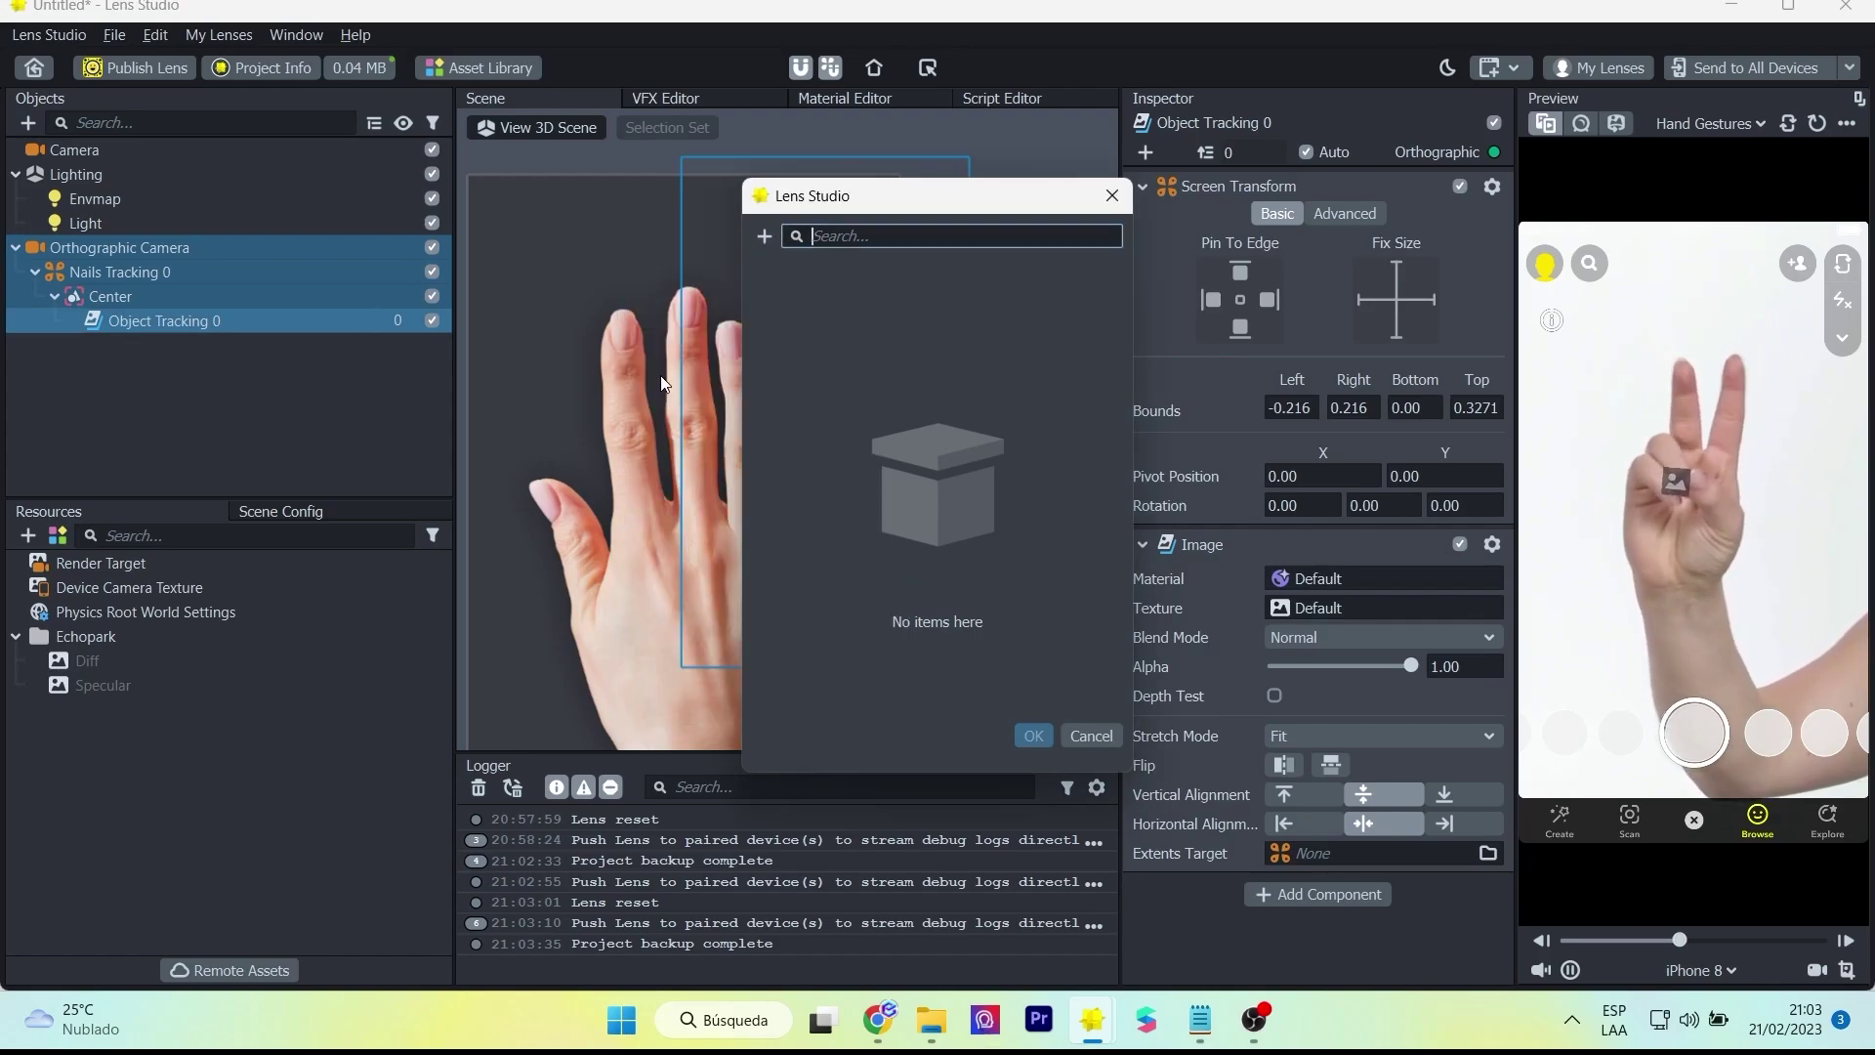
left_click(1032, 735)
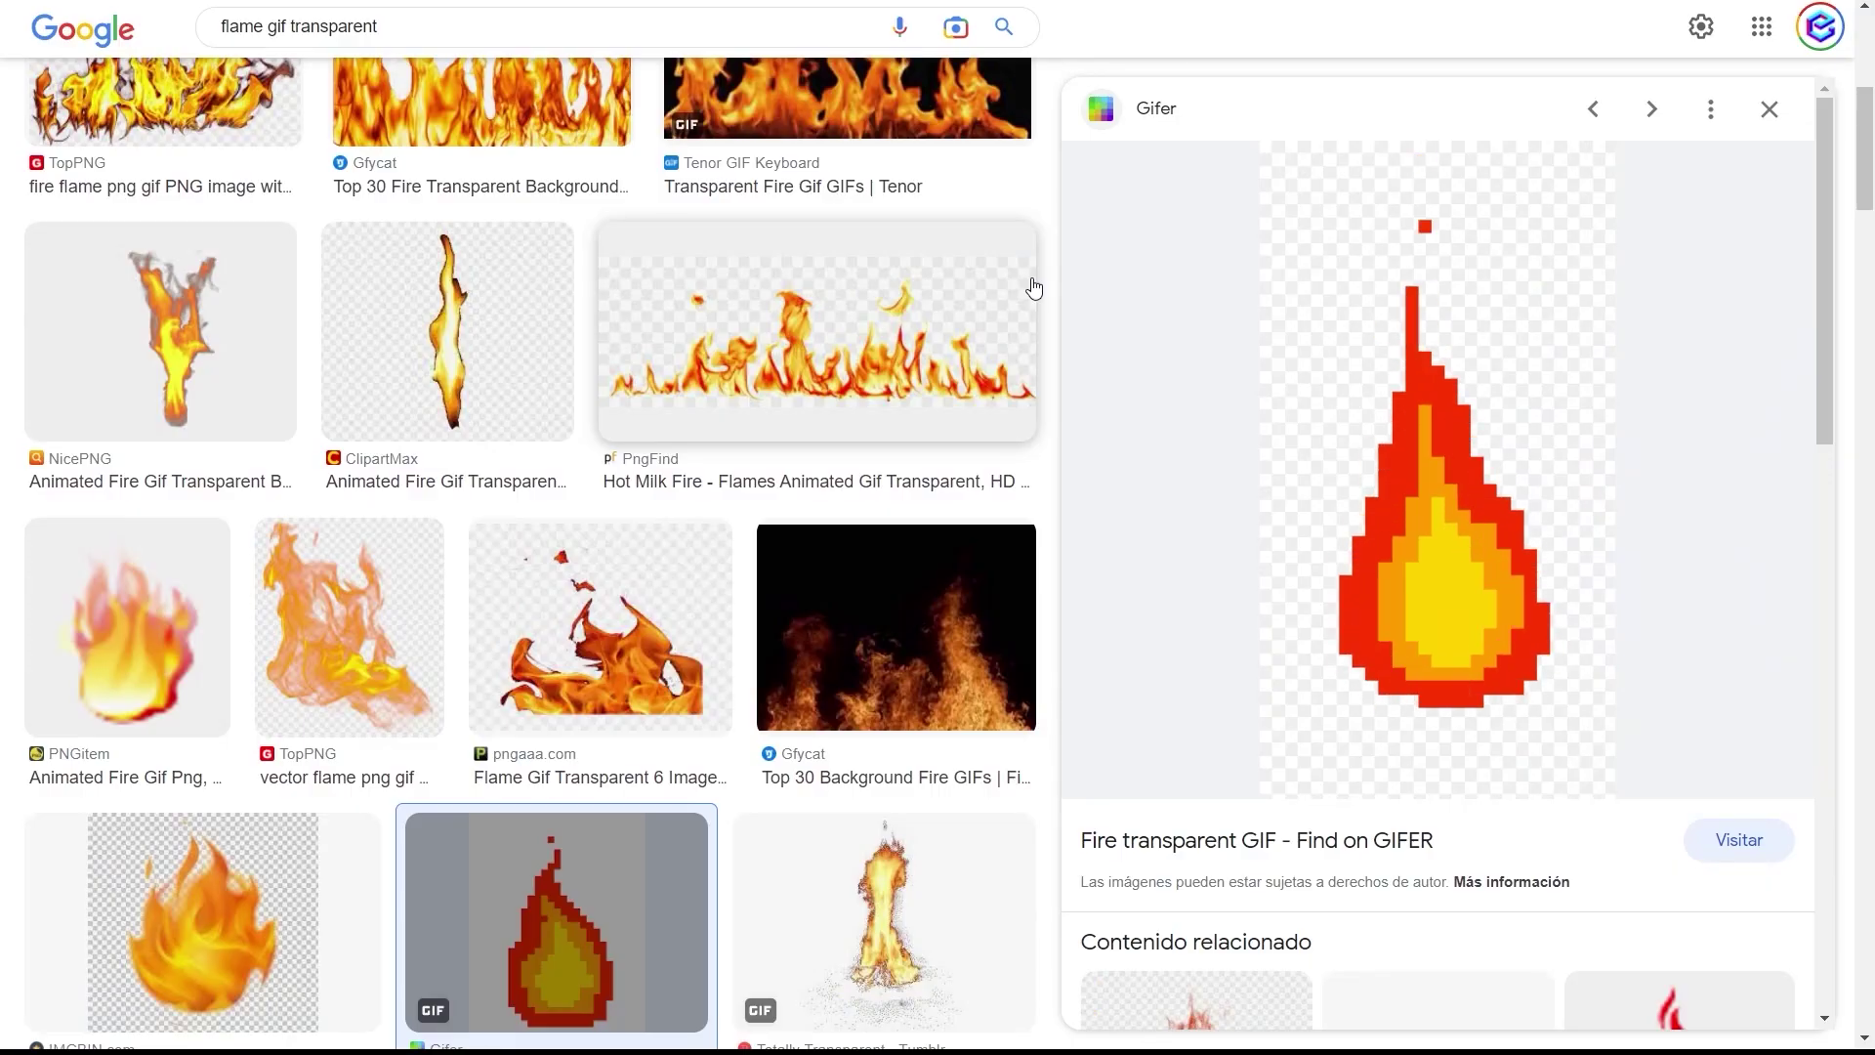
- Switch to the browser and convert the pixel flame 5Mz4.gif to PNG frames with the Online-Convert GIF to PNG converter
scroll(1033, 284, "up", 5)
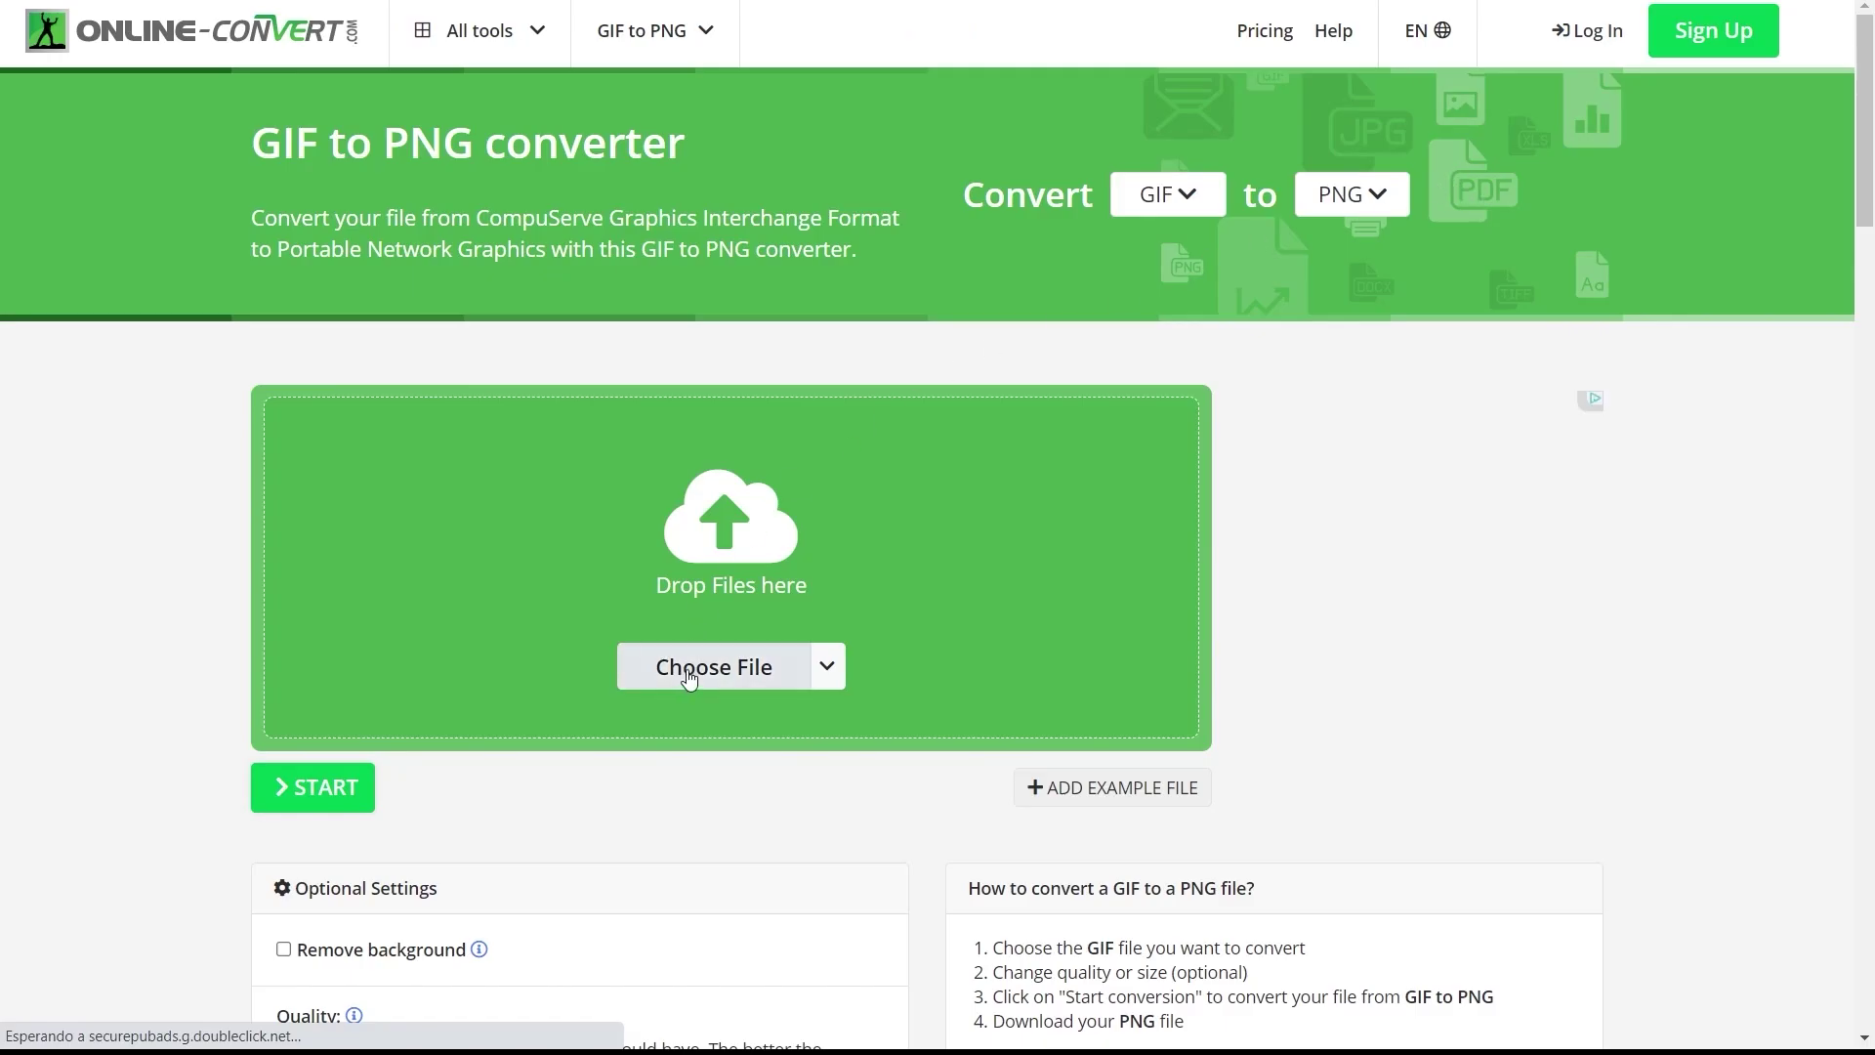
left_click(688, 677)
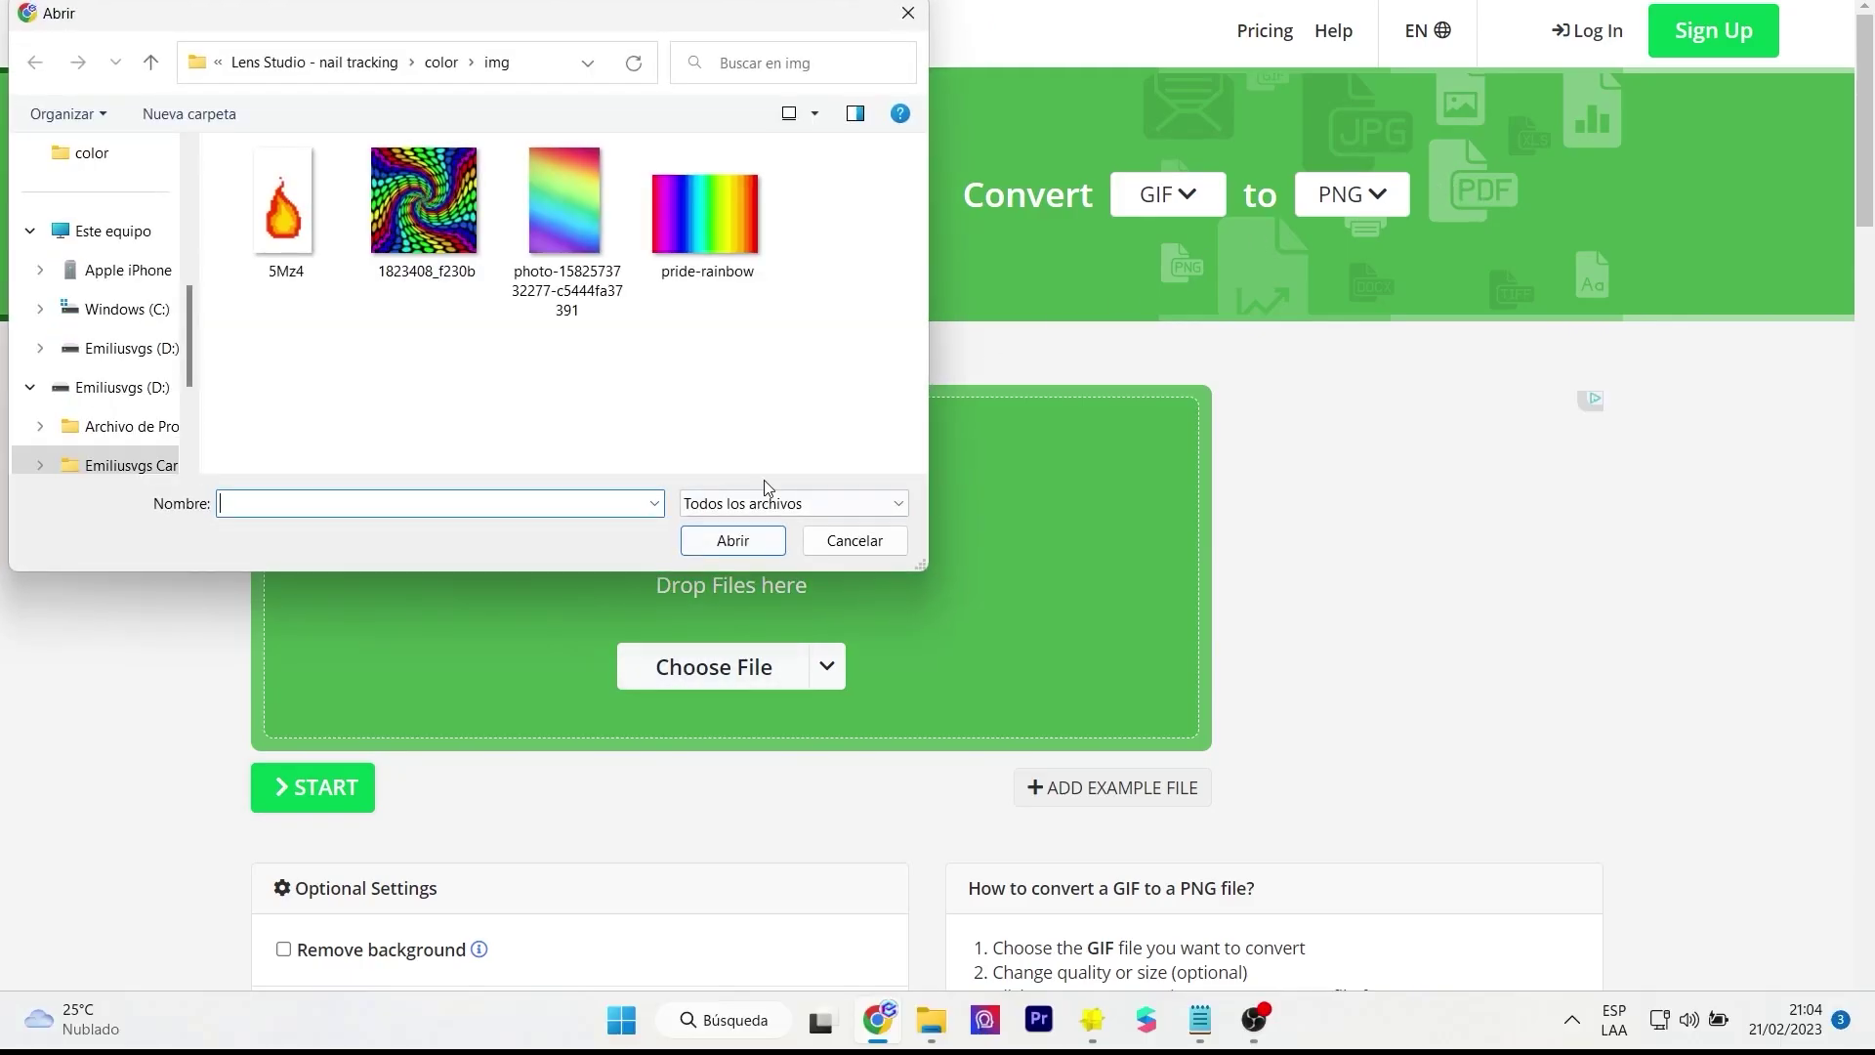
left_click(285, 210)
left_click(731, 540)
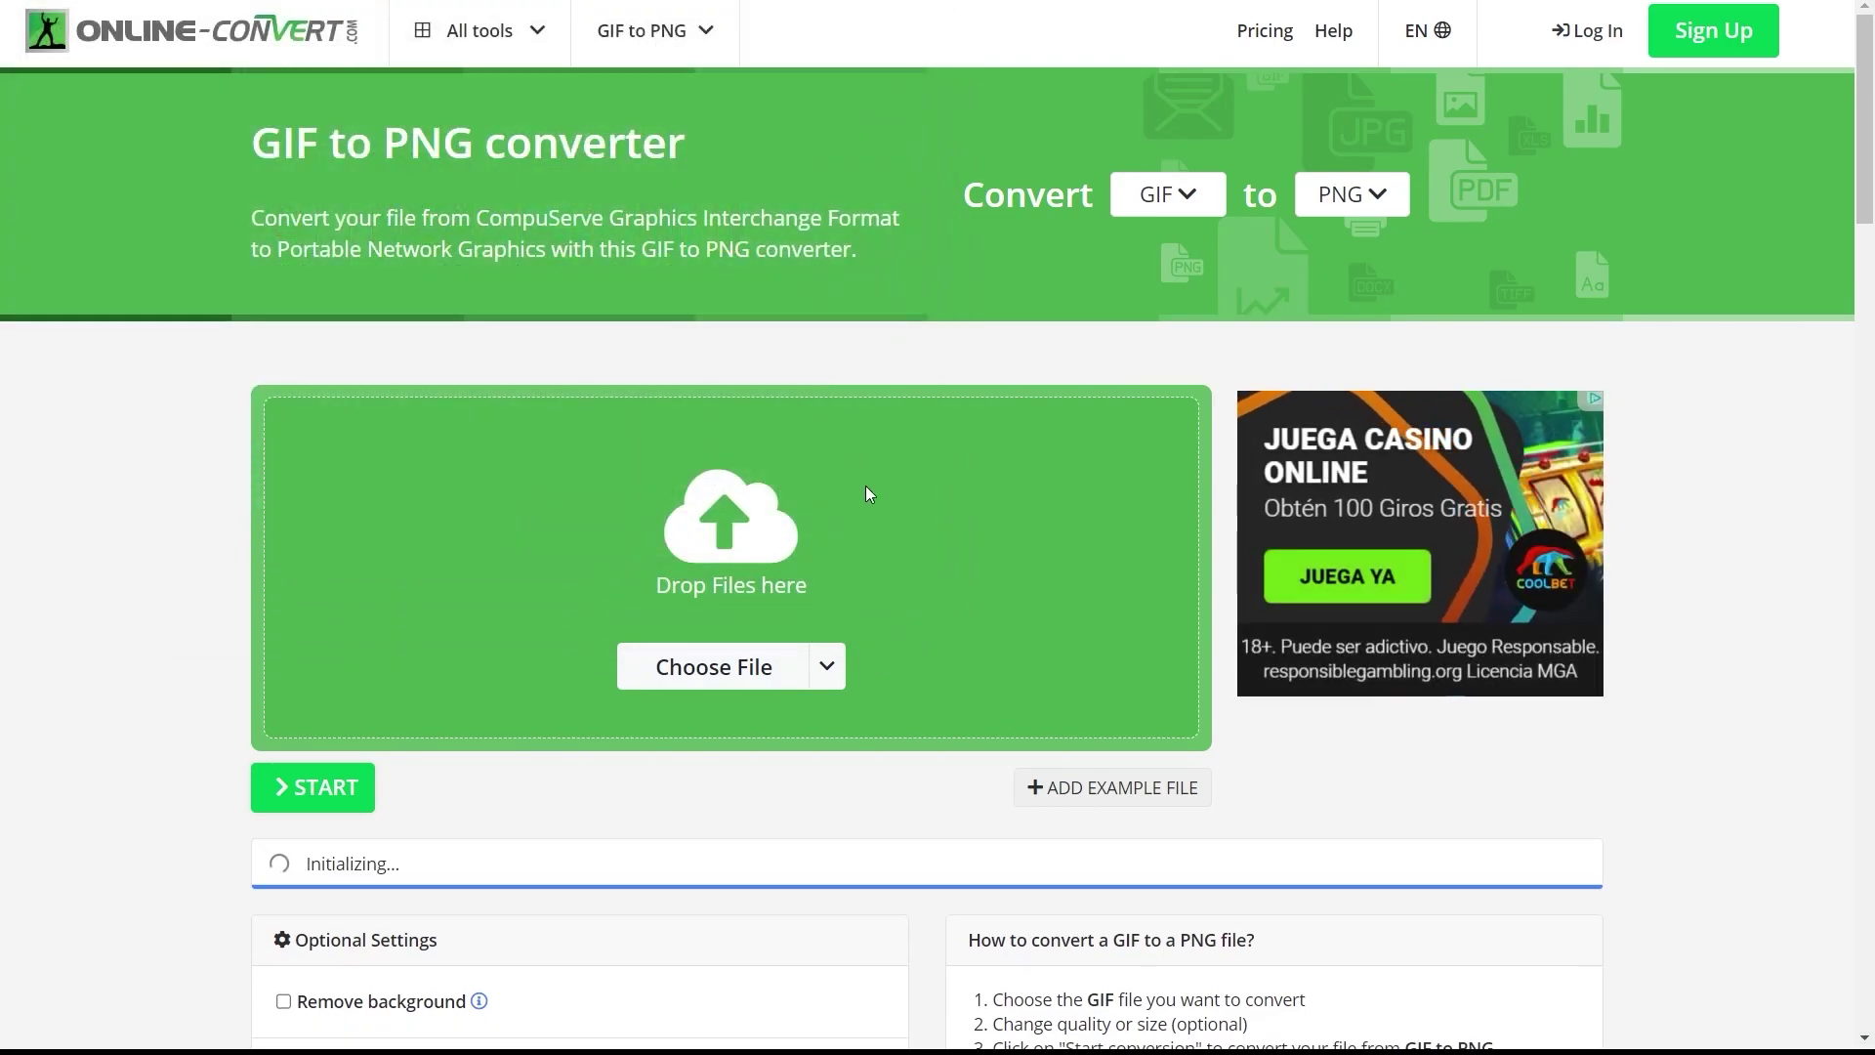
scroll(867, 484, "down", 4)
left_click(323, 437)
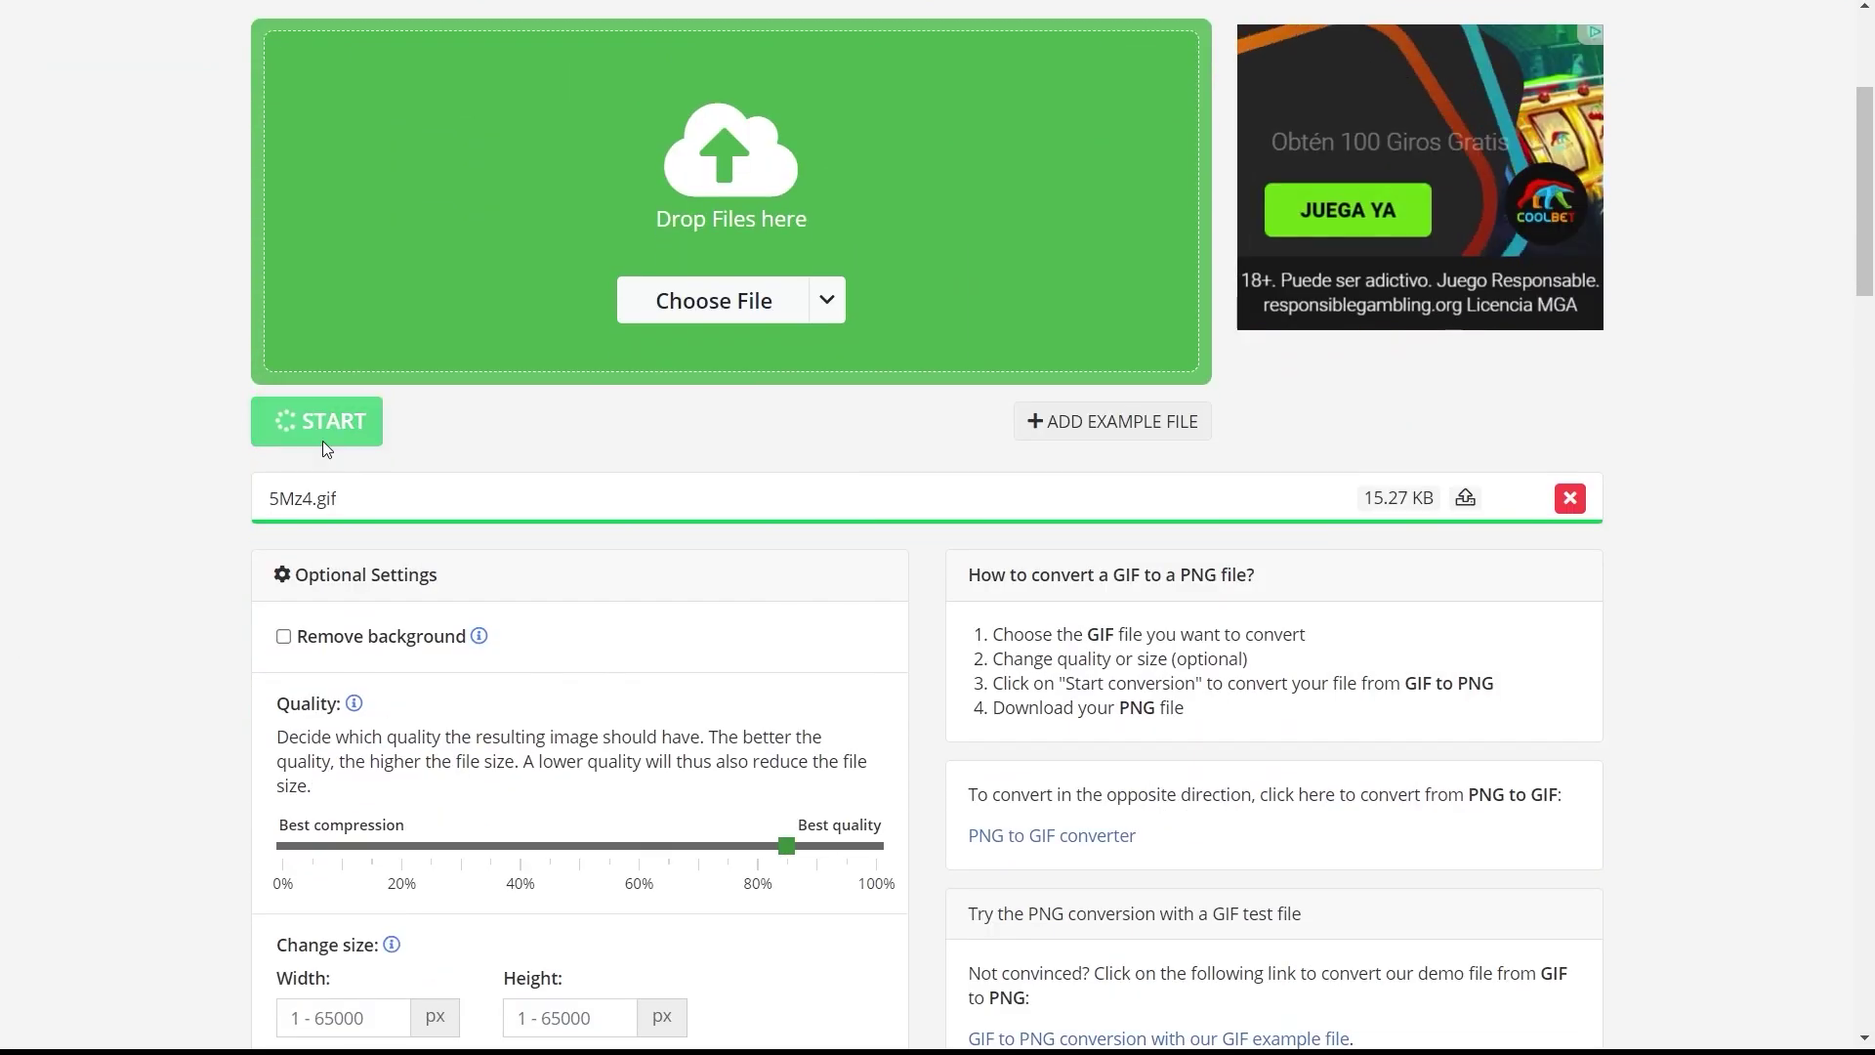
- Look at the first converted flame frame, 5Mz4-0, from the downloaded archive
scroll(628, 427, "down", 6)
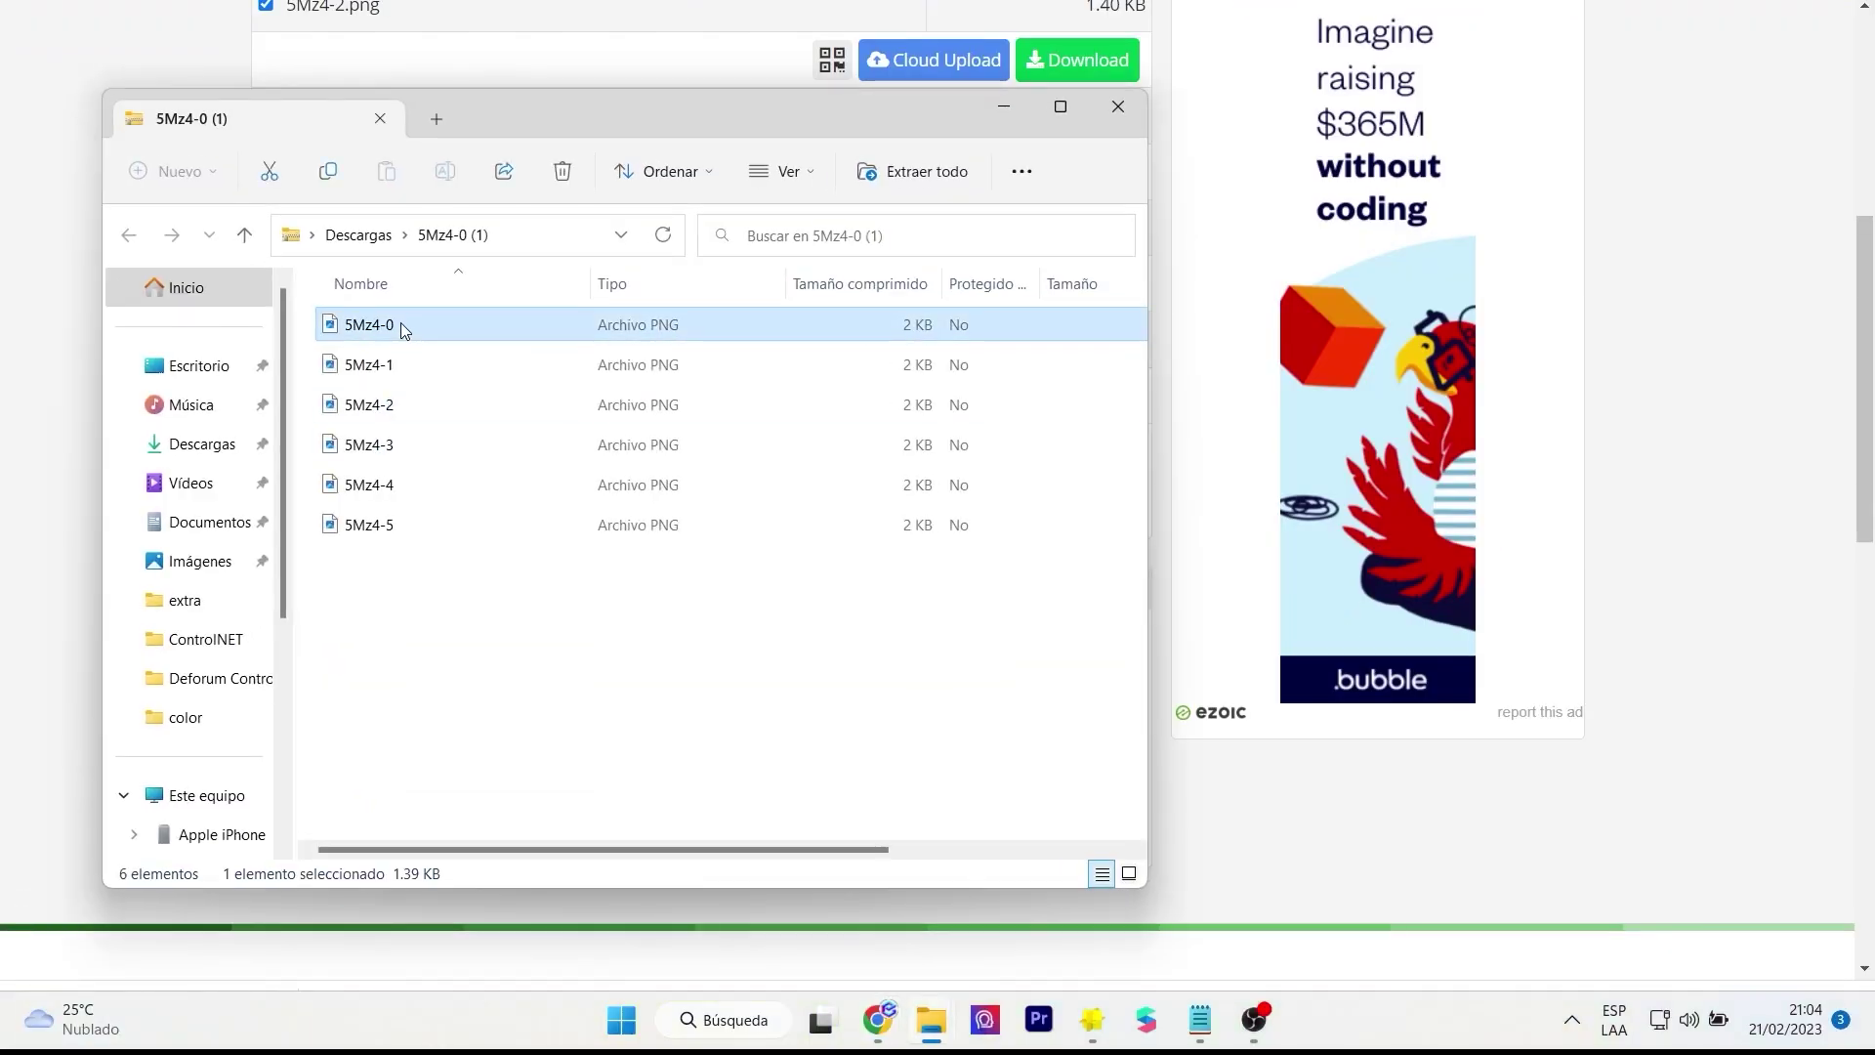
double_click(400, 324)
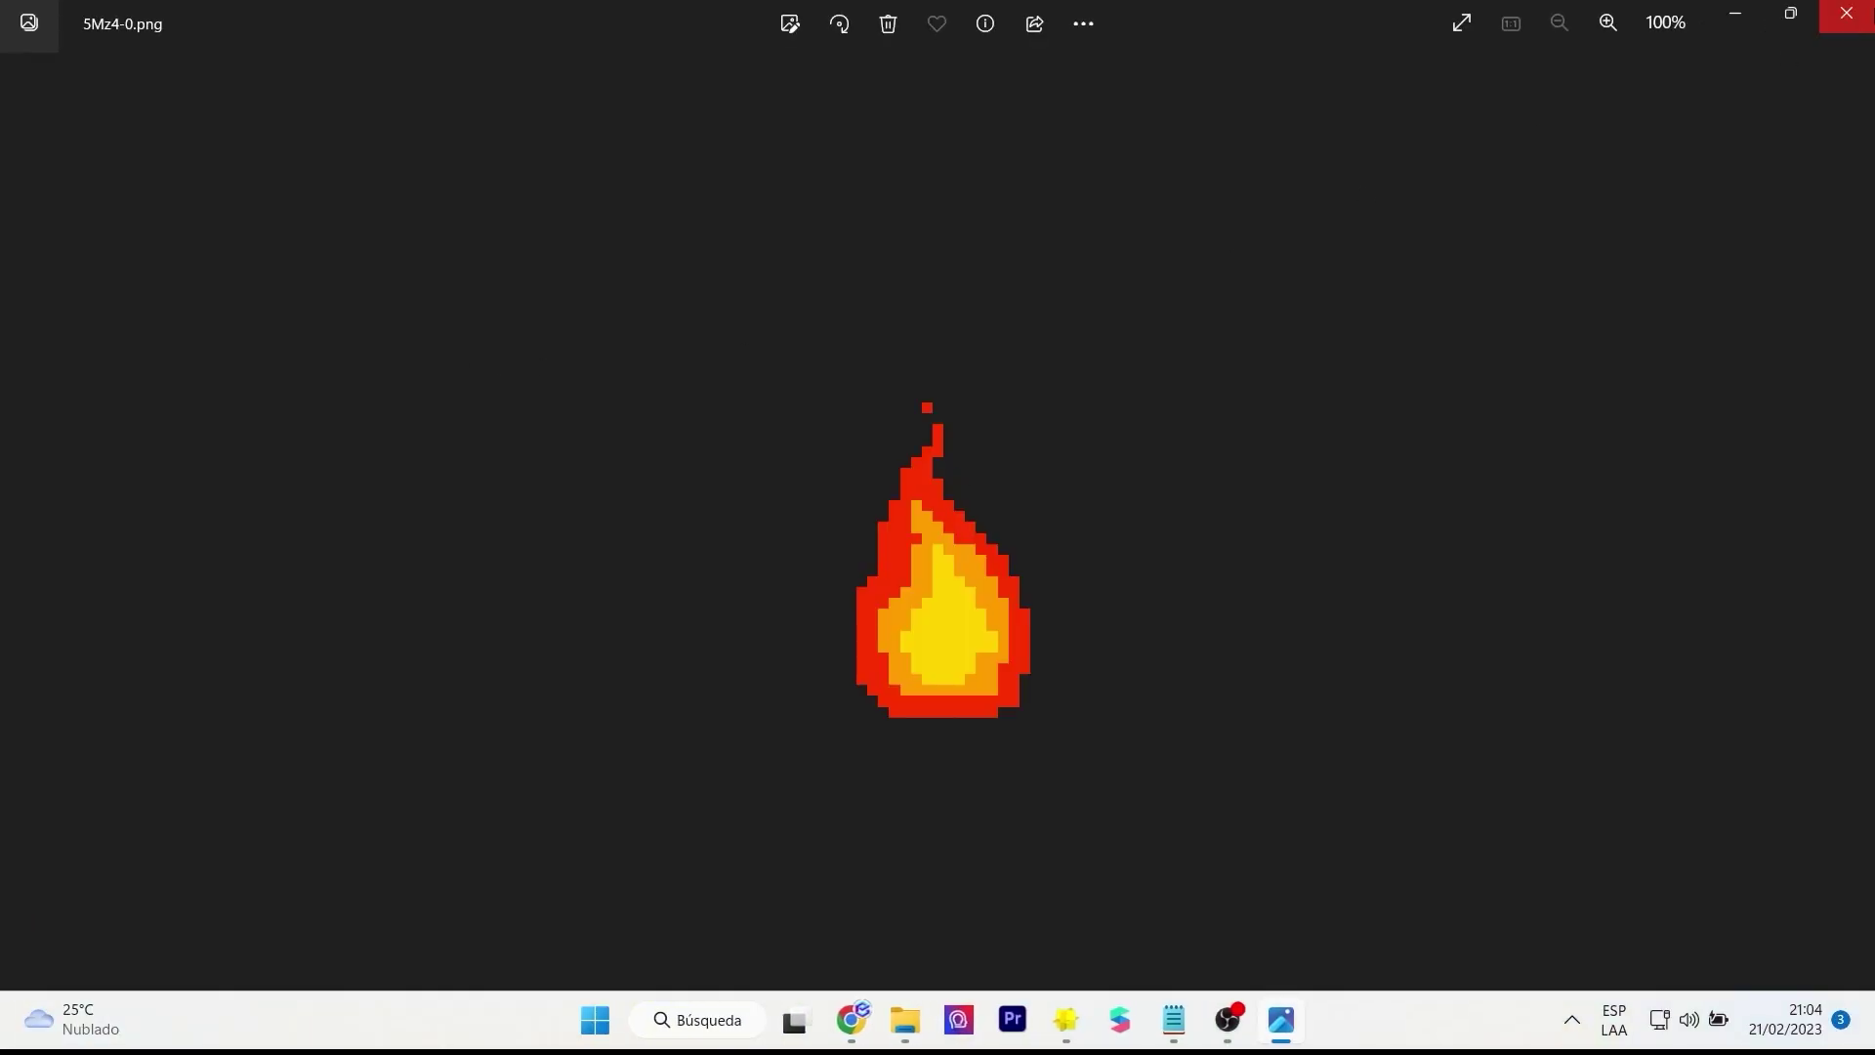
left_click(1849, 15)
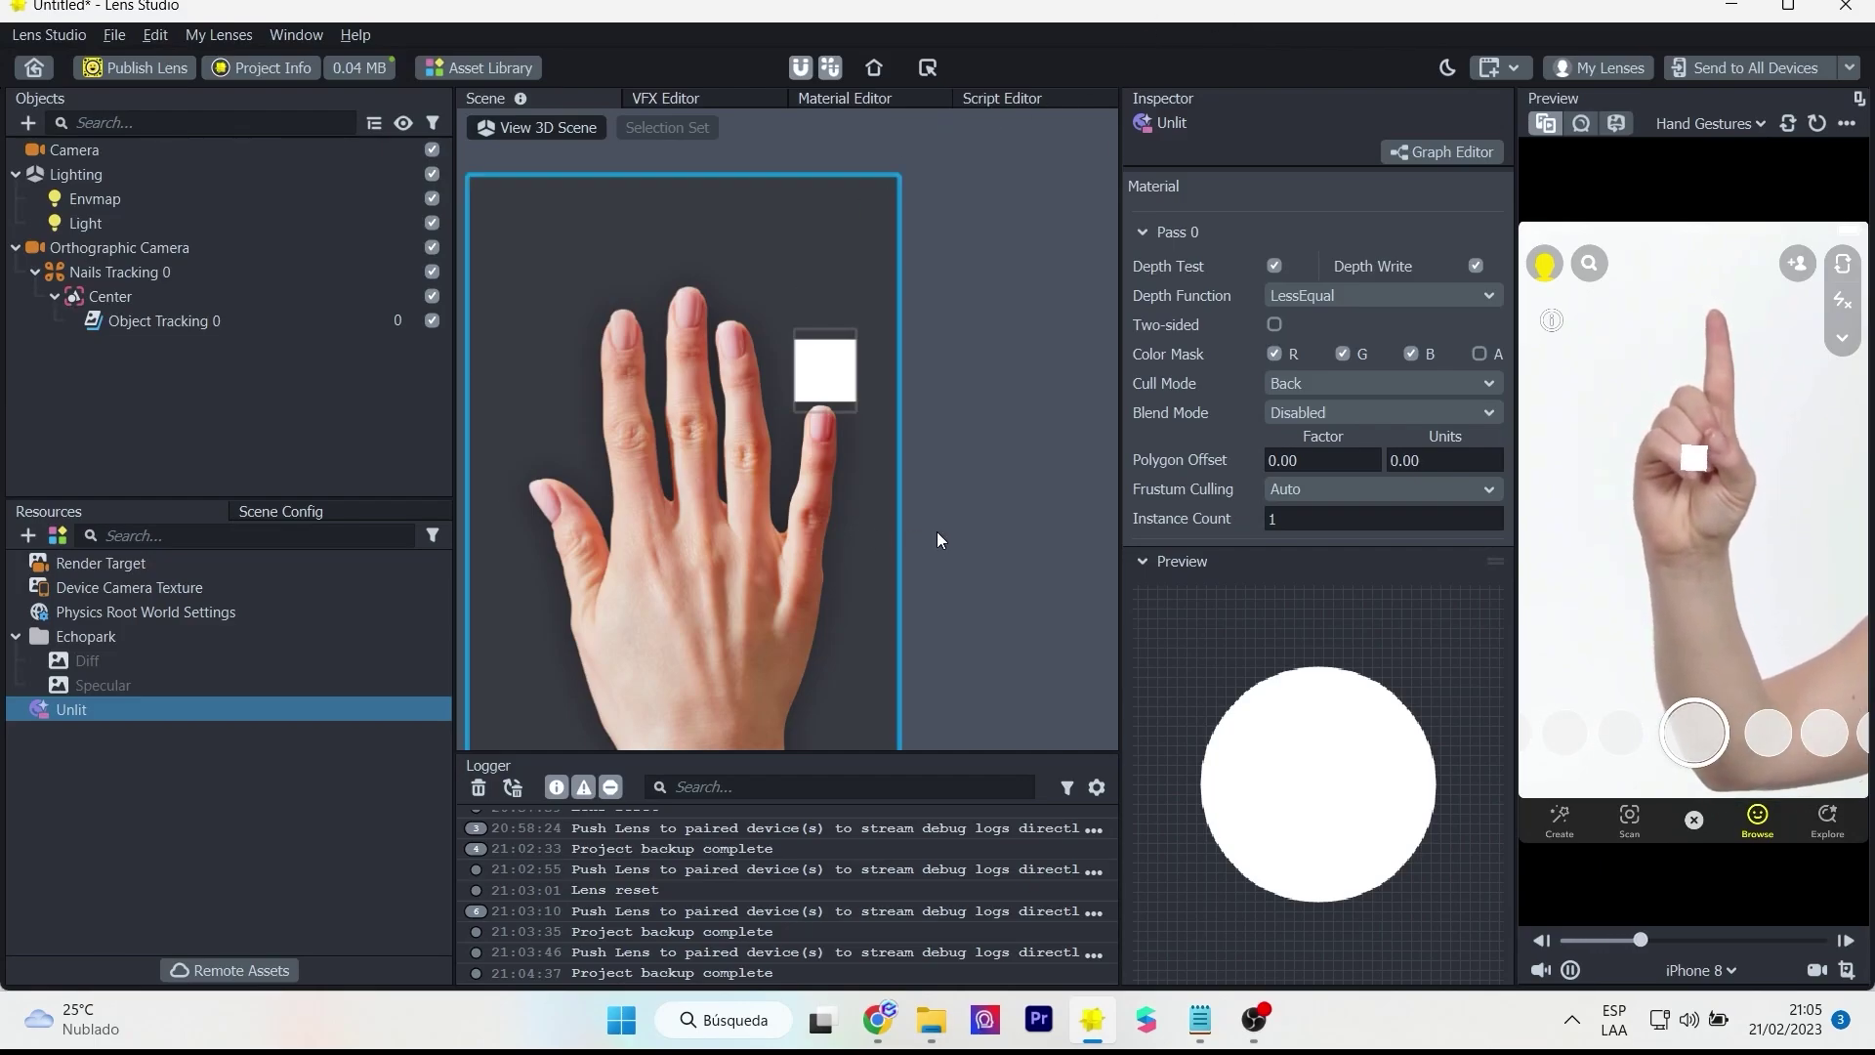
- In Lens Studio, import the frames 5Mz4-0 to 5Mz4-5 as a 2D Animation From Files texture with the default compression settings
left_click(28, 536)
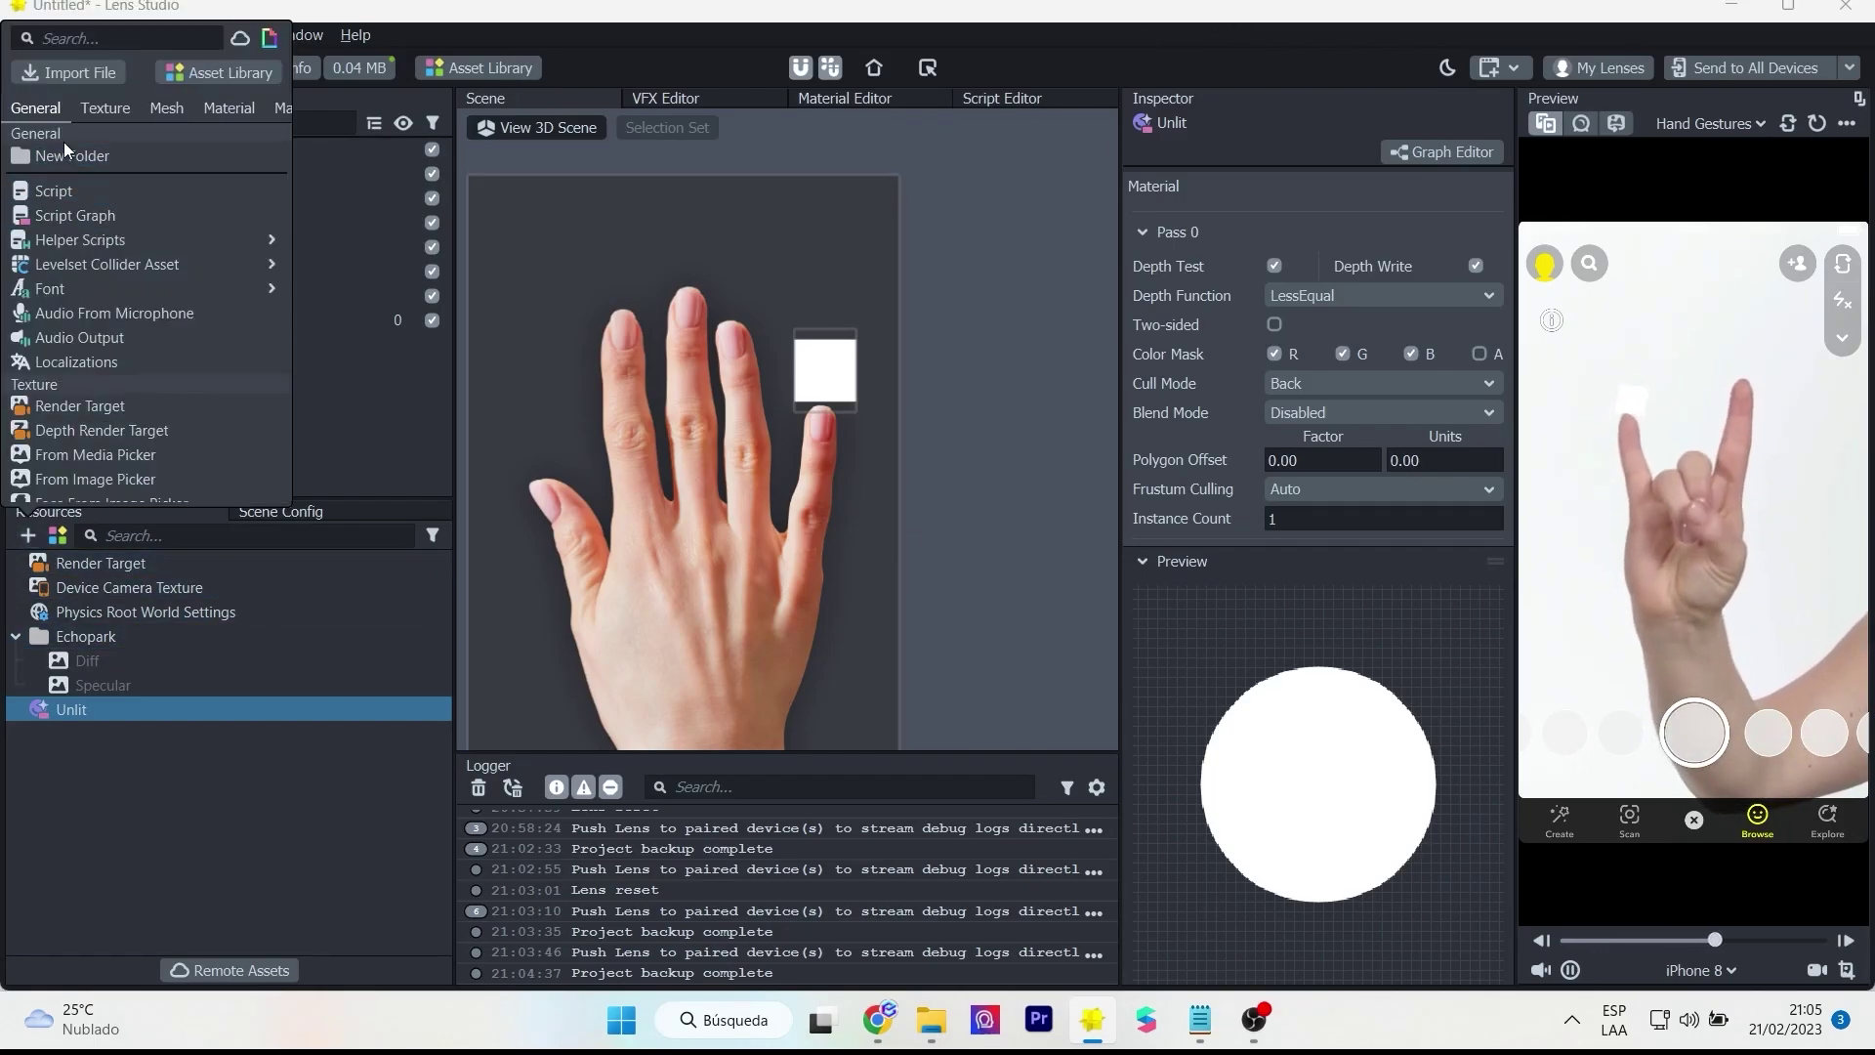
type("2d")
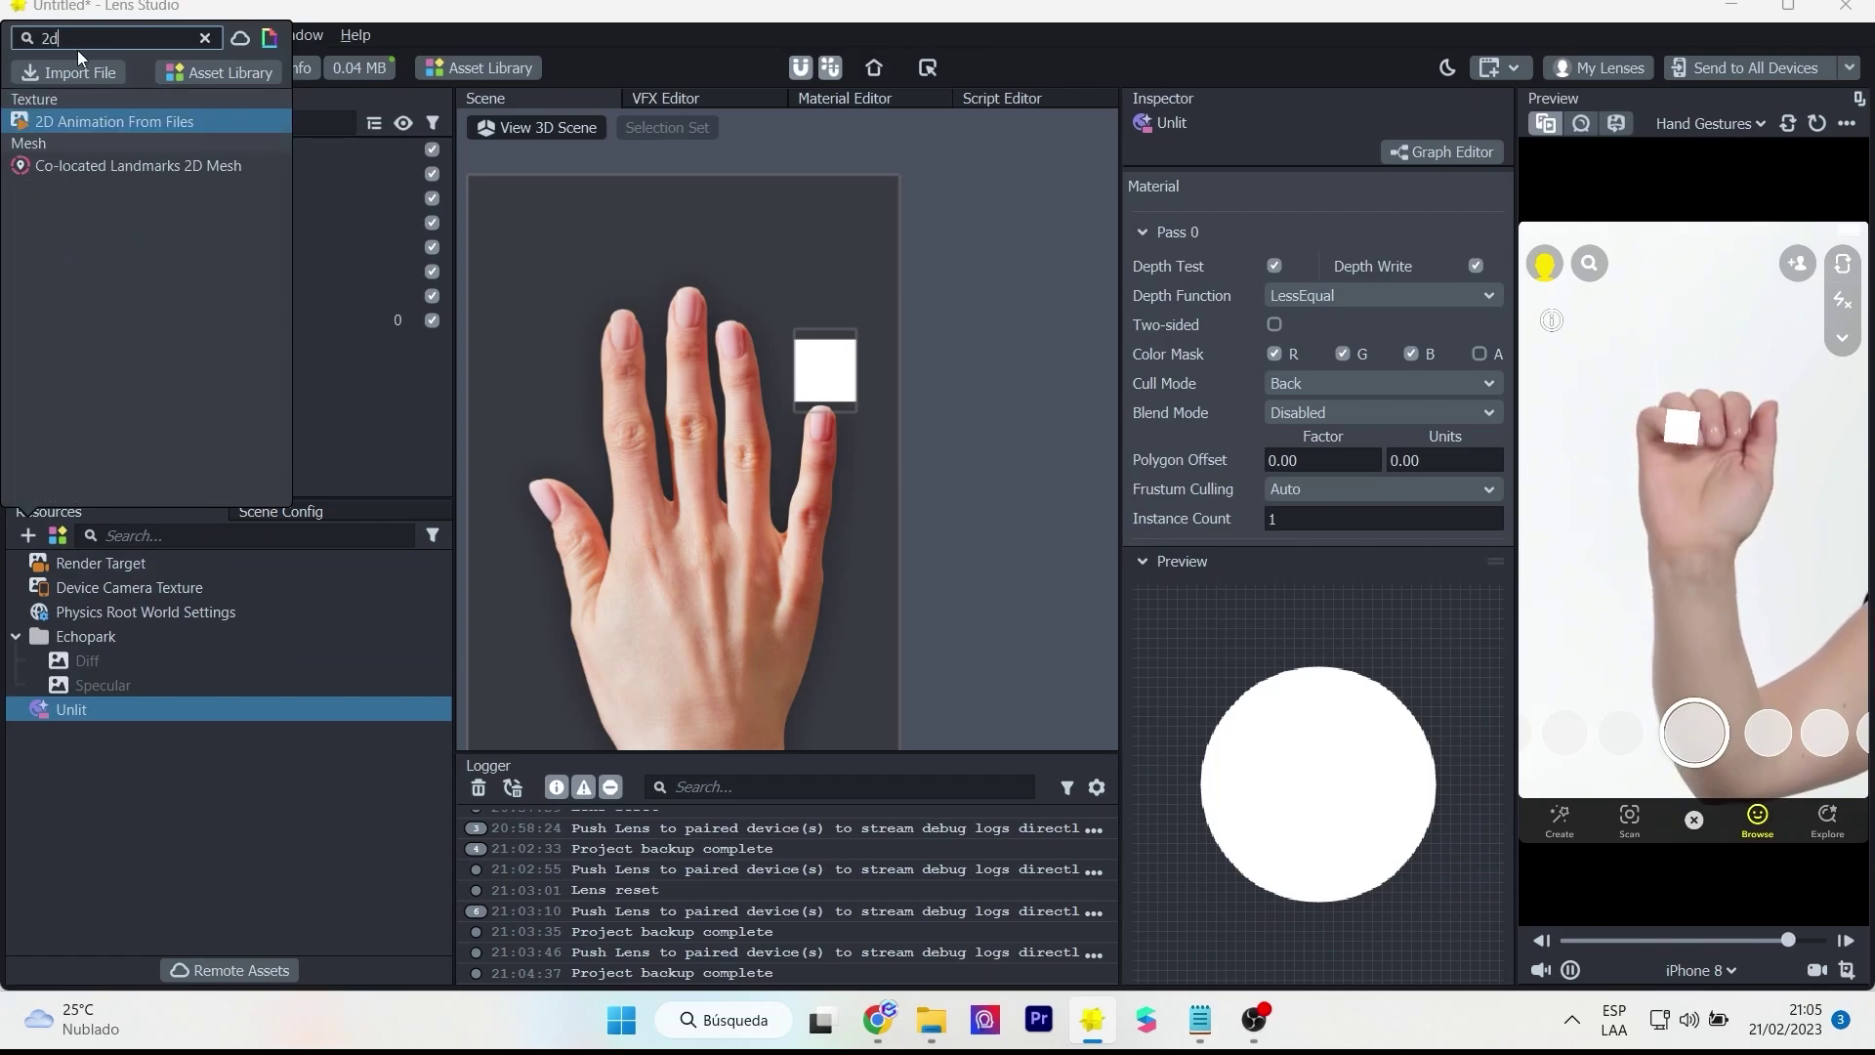
left_click(110, 128)
left_click(283, 234)
left_click(830, 234, "shift")
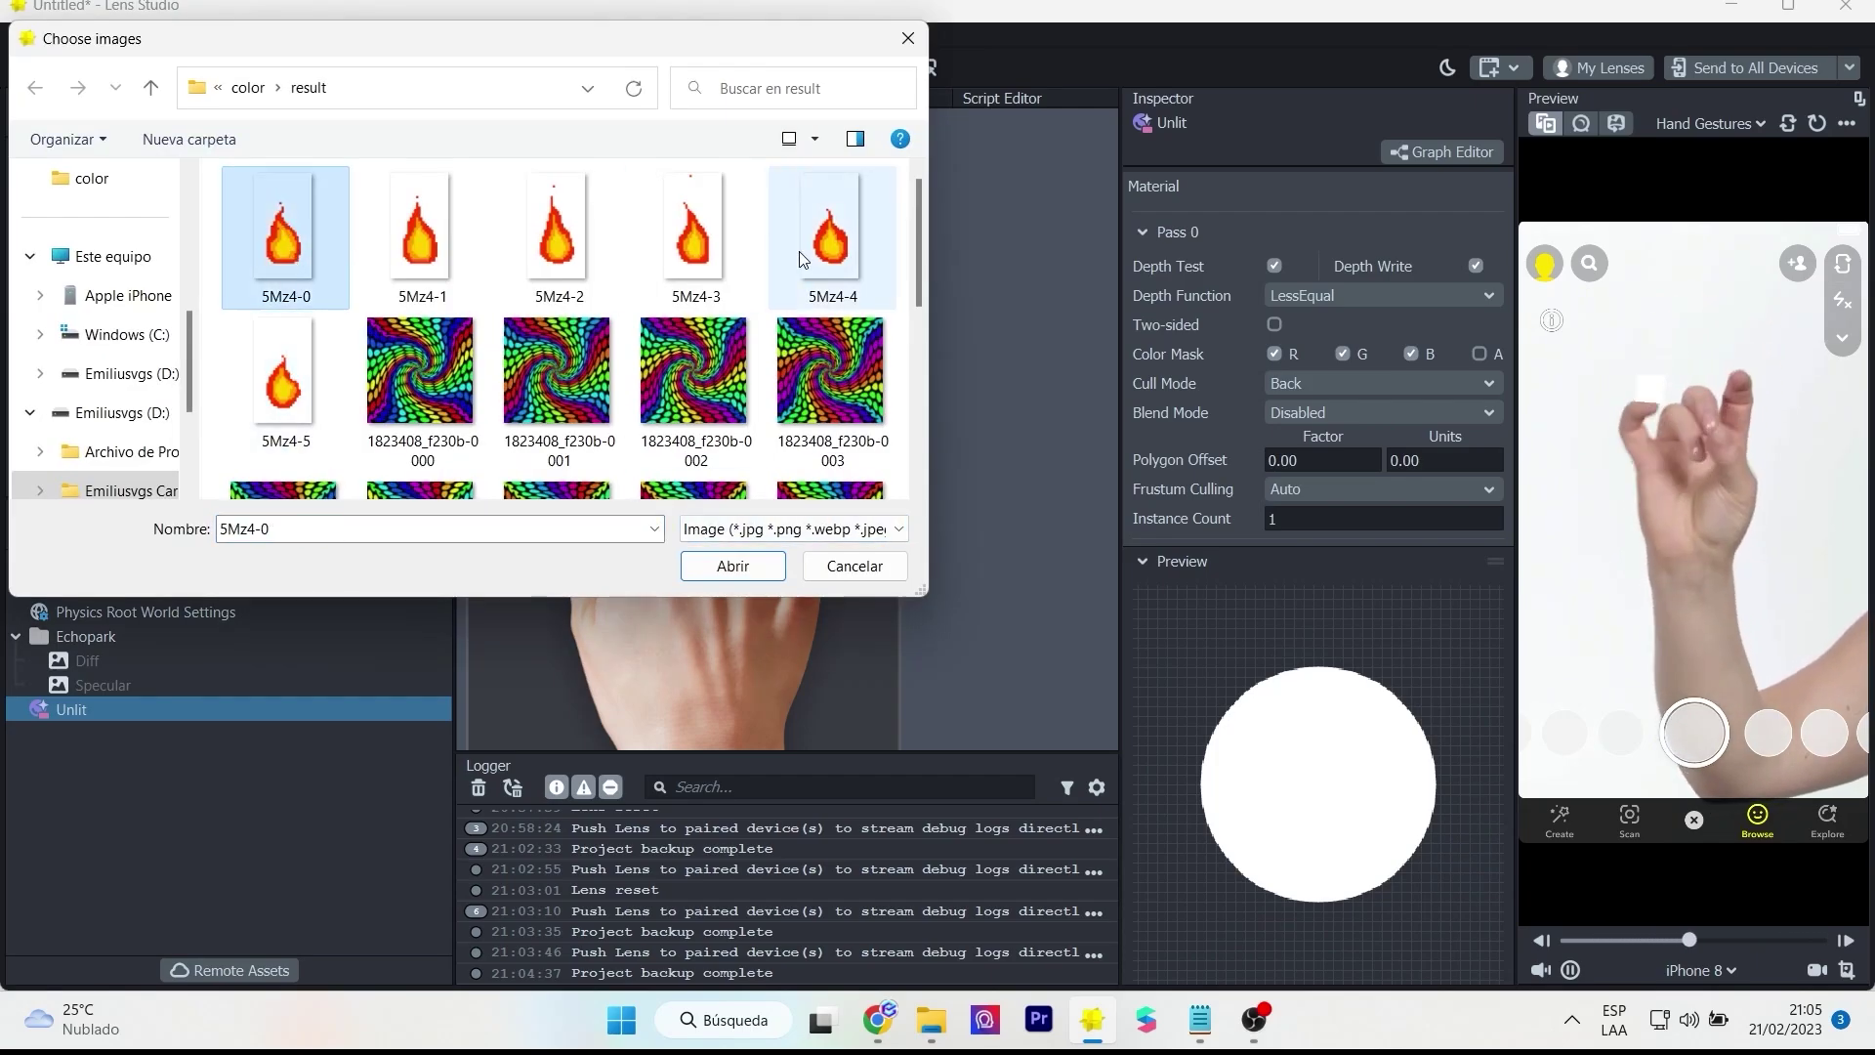
left_click(310, 411, "shift")
left_click(732, 565)
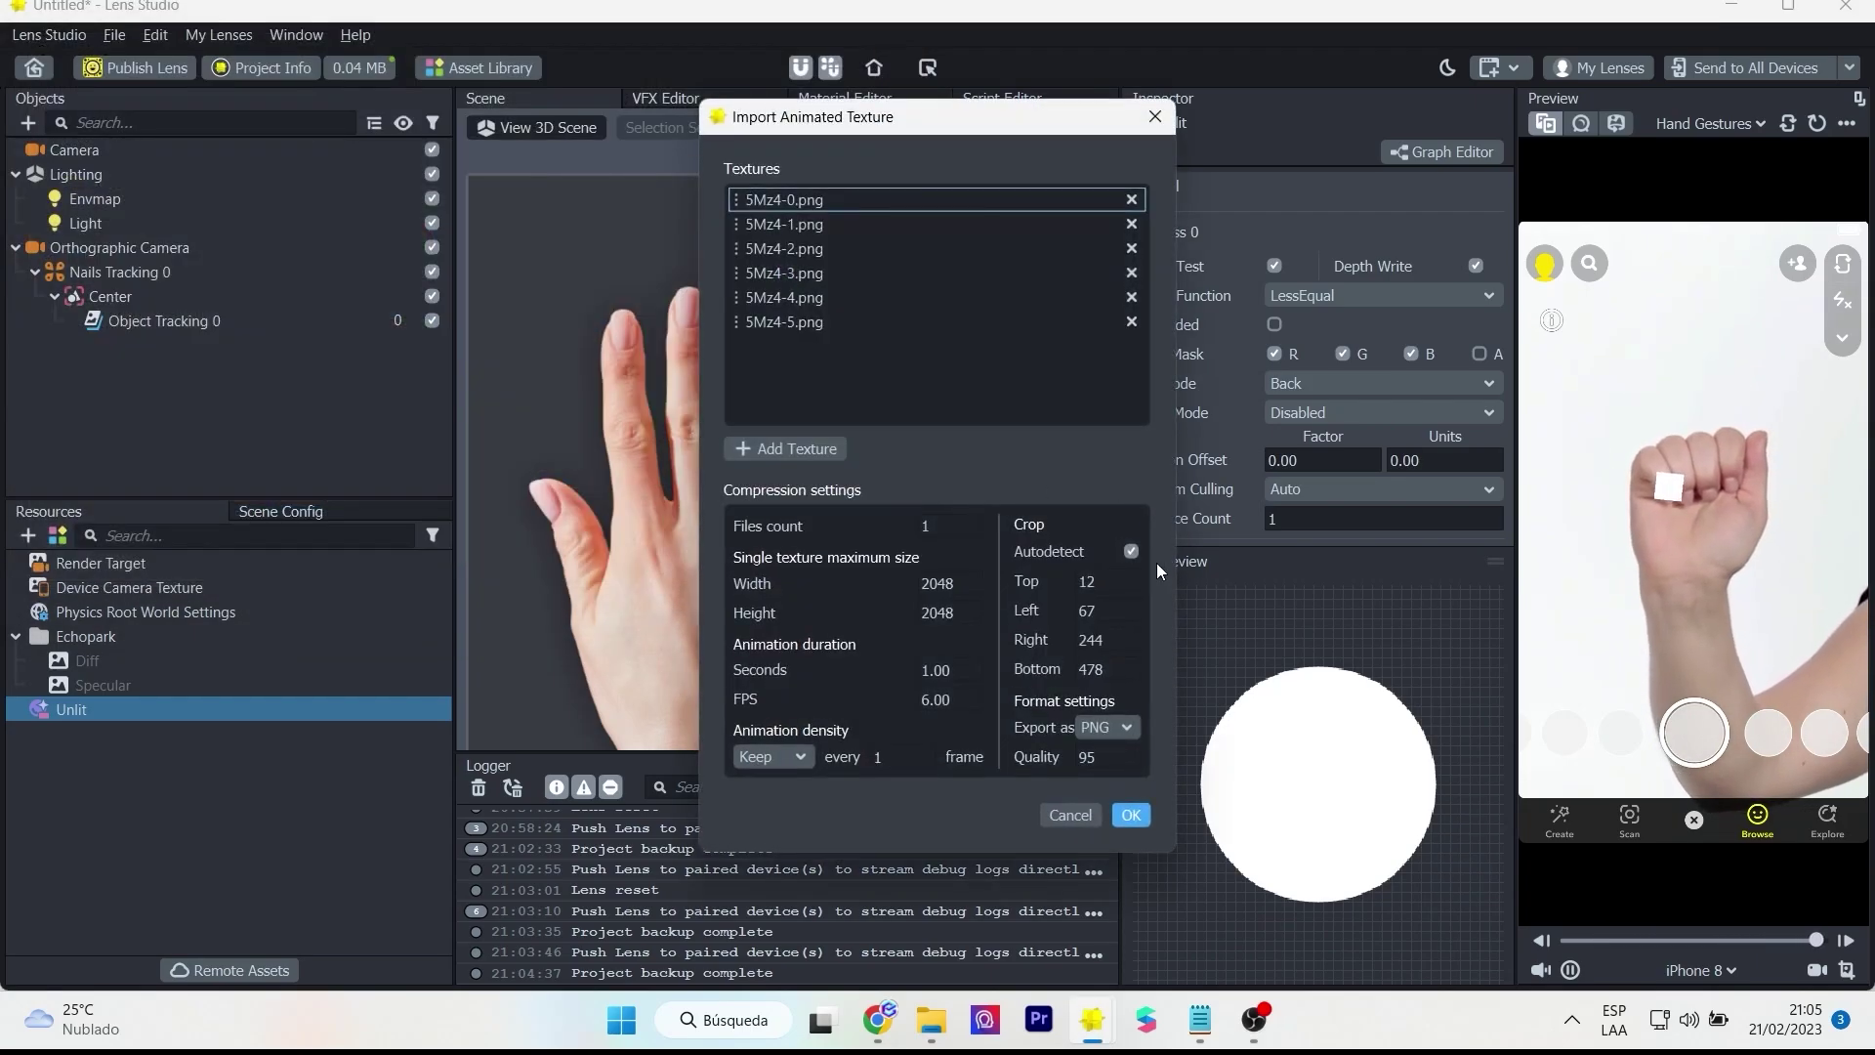
left_click(1130, 816)
- Enable the Unlit material's Base Texture and assign the flame animation texture to it
left_click(201, 322)
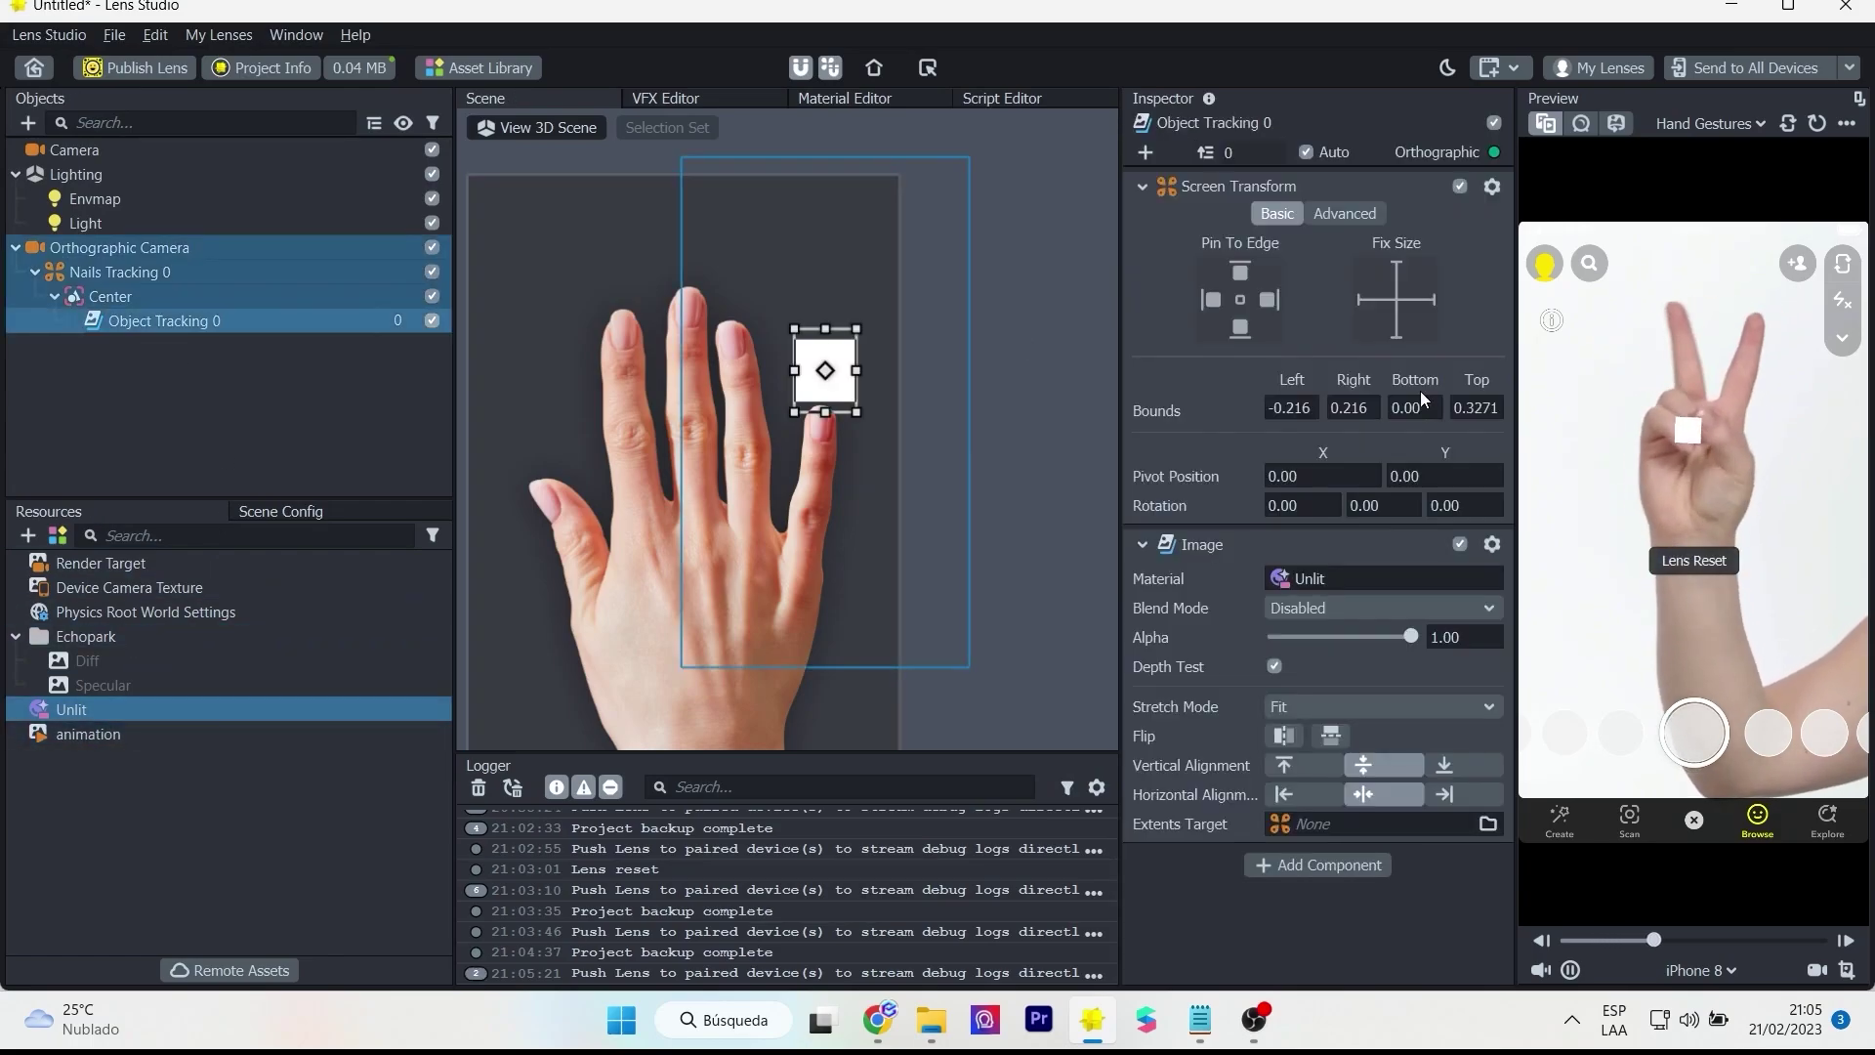
left_click(97, 713)
scroll(1227, 400, "down", 5)
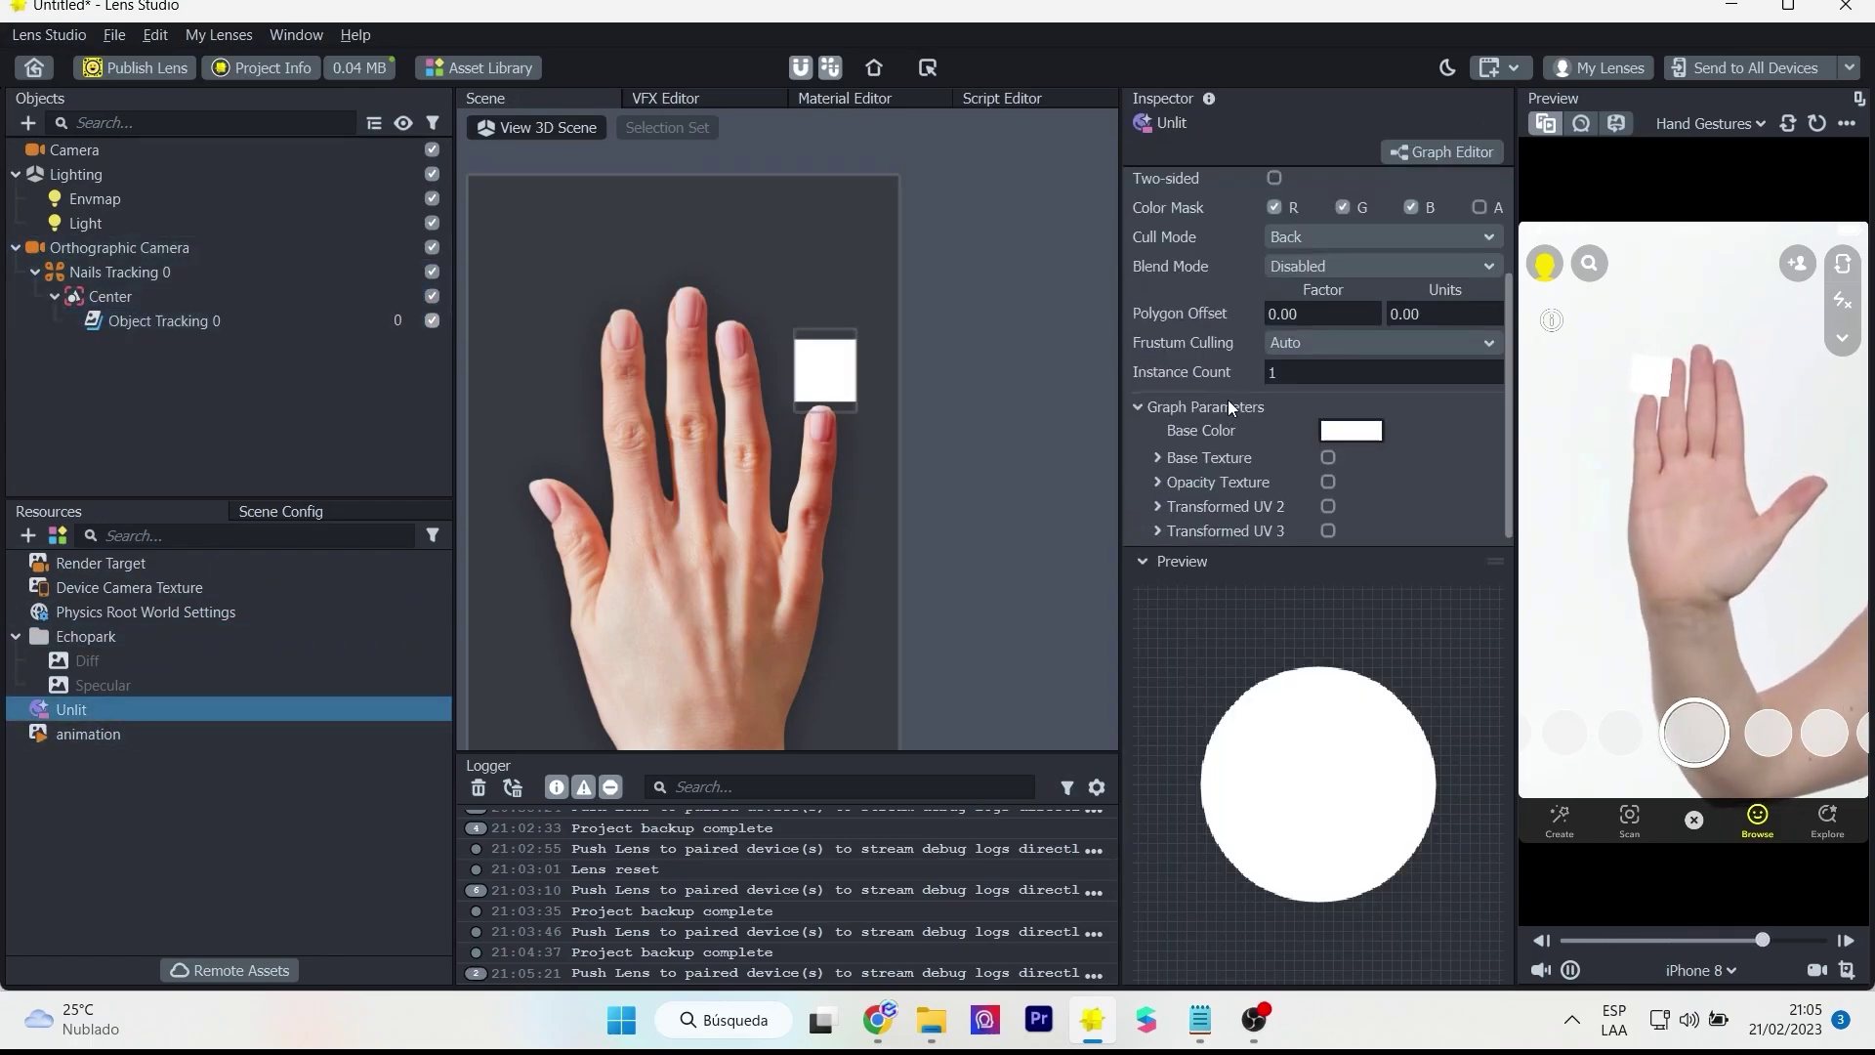
left_click(1328, 446)
left_click(1379, 472)
left_click(835, 365)
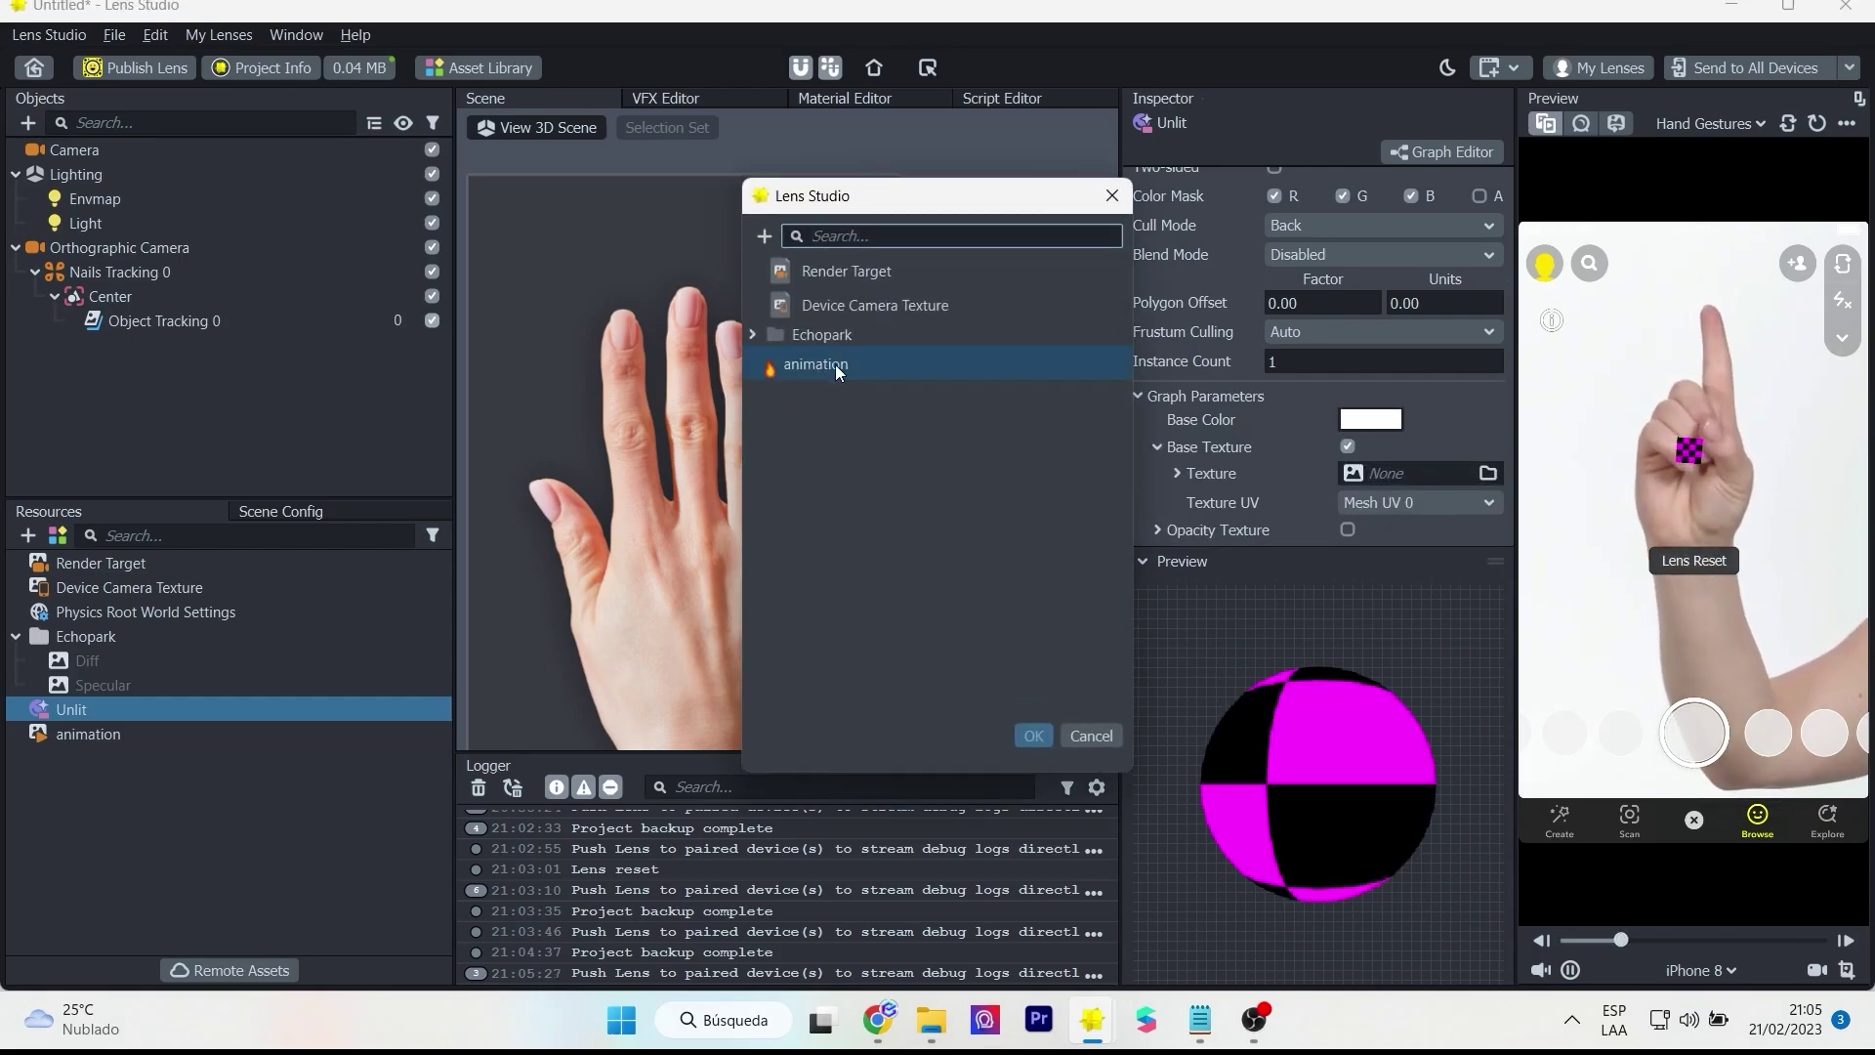
left_click(1033, 735)
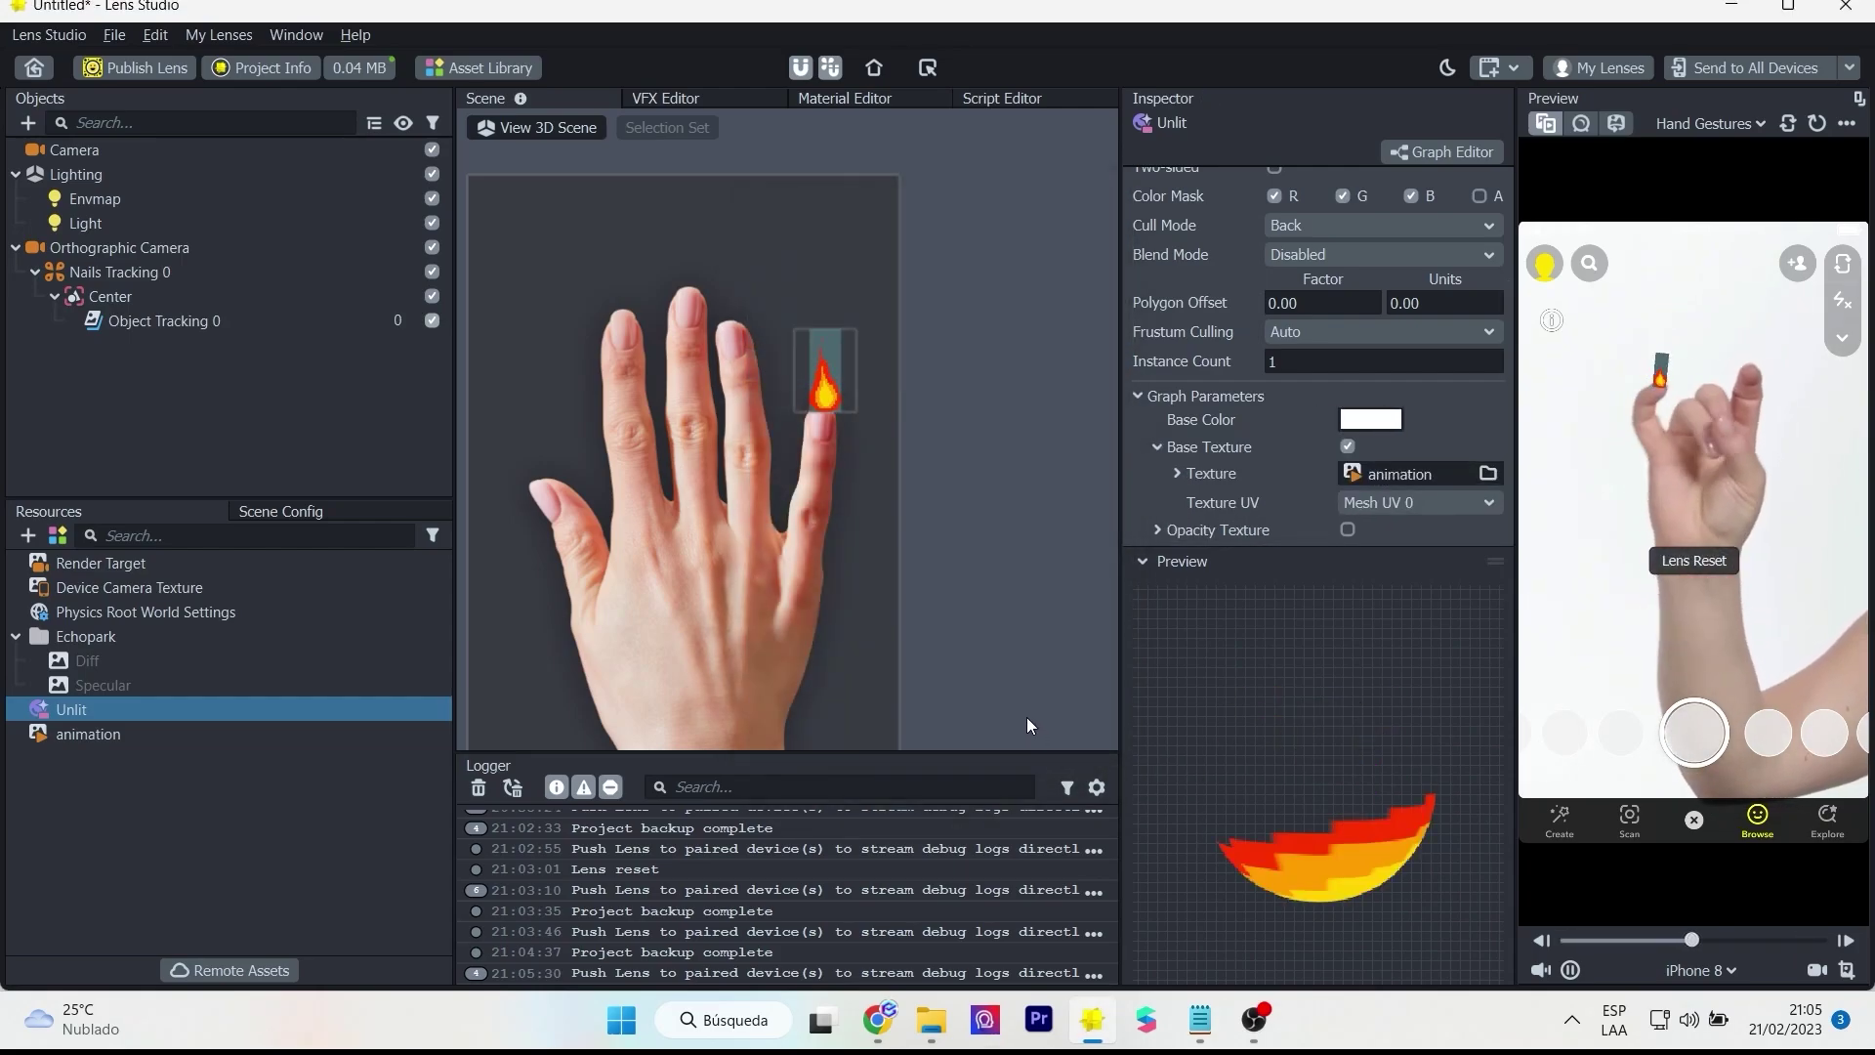
- Set the Unlit material's blend mode to Normal and turn its Opacity Texture off
scroll(1356, 459, "up", 3)
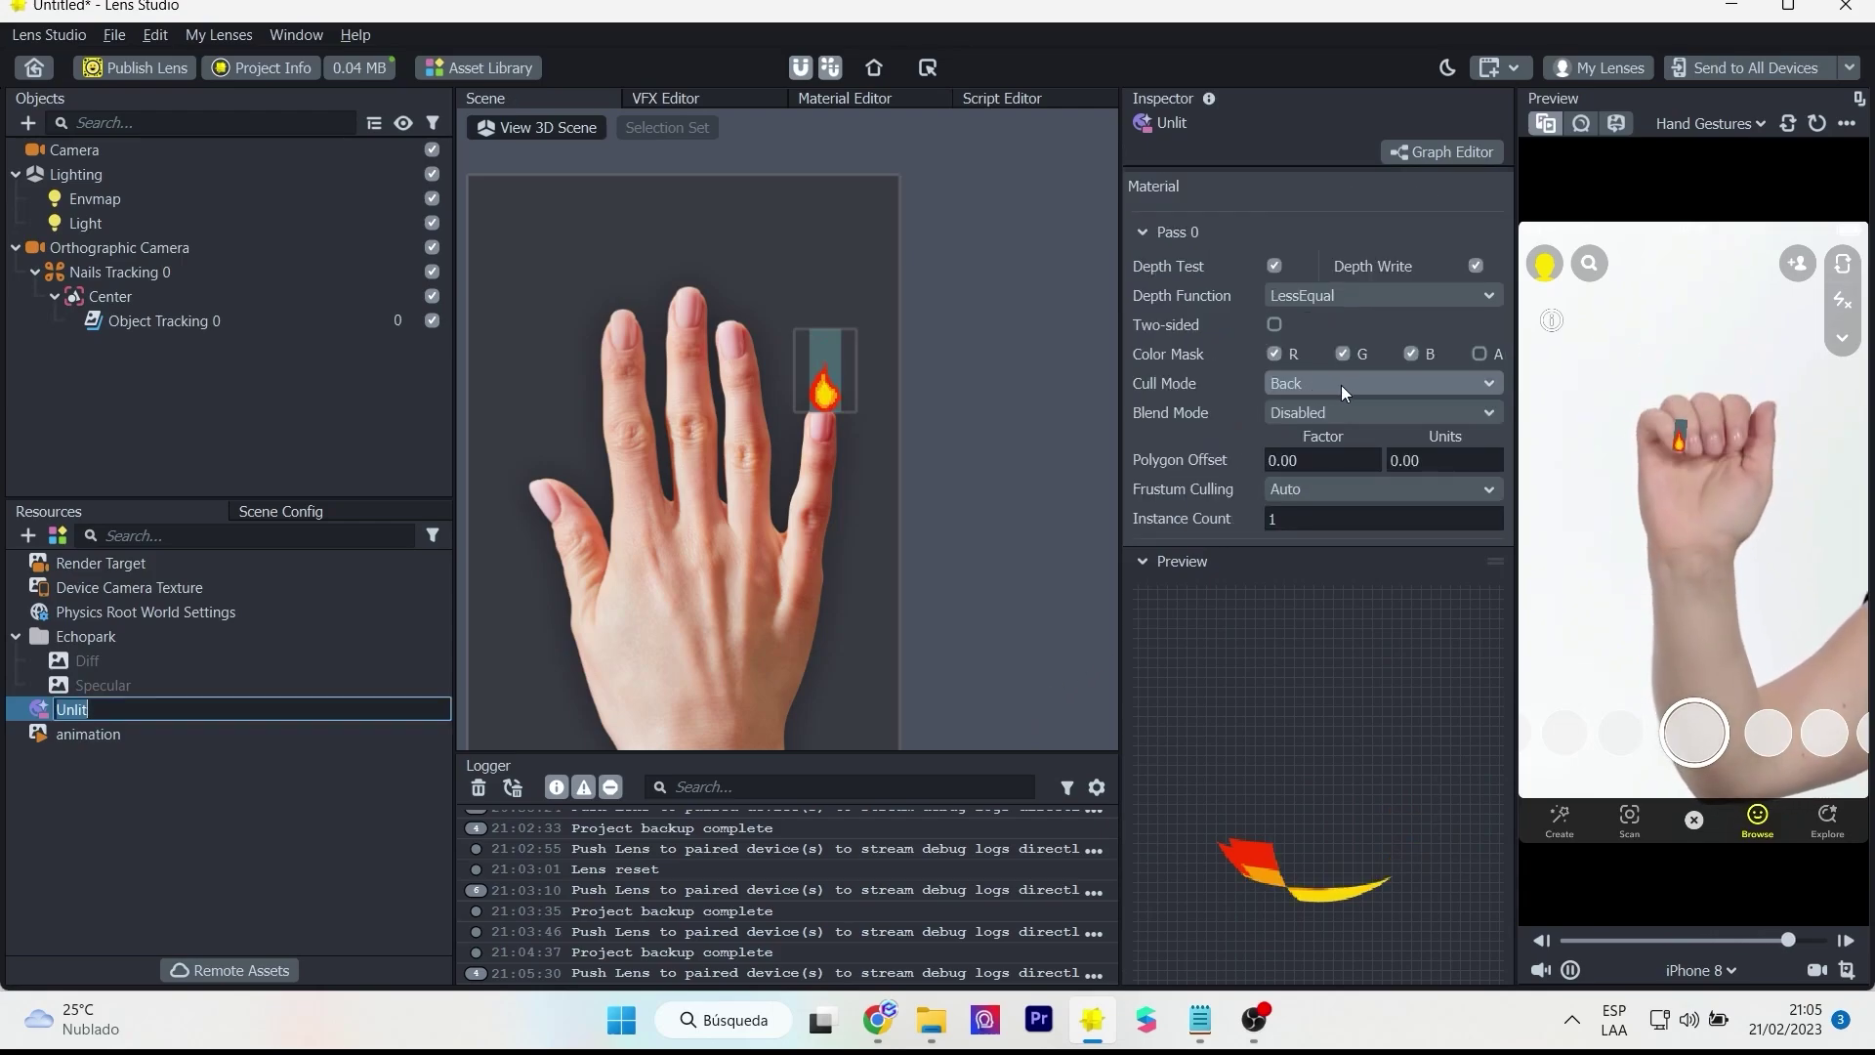
left_click(1346, 410)
left_click(1332, 454)
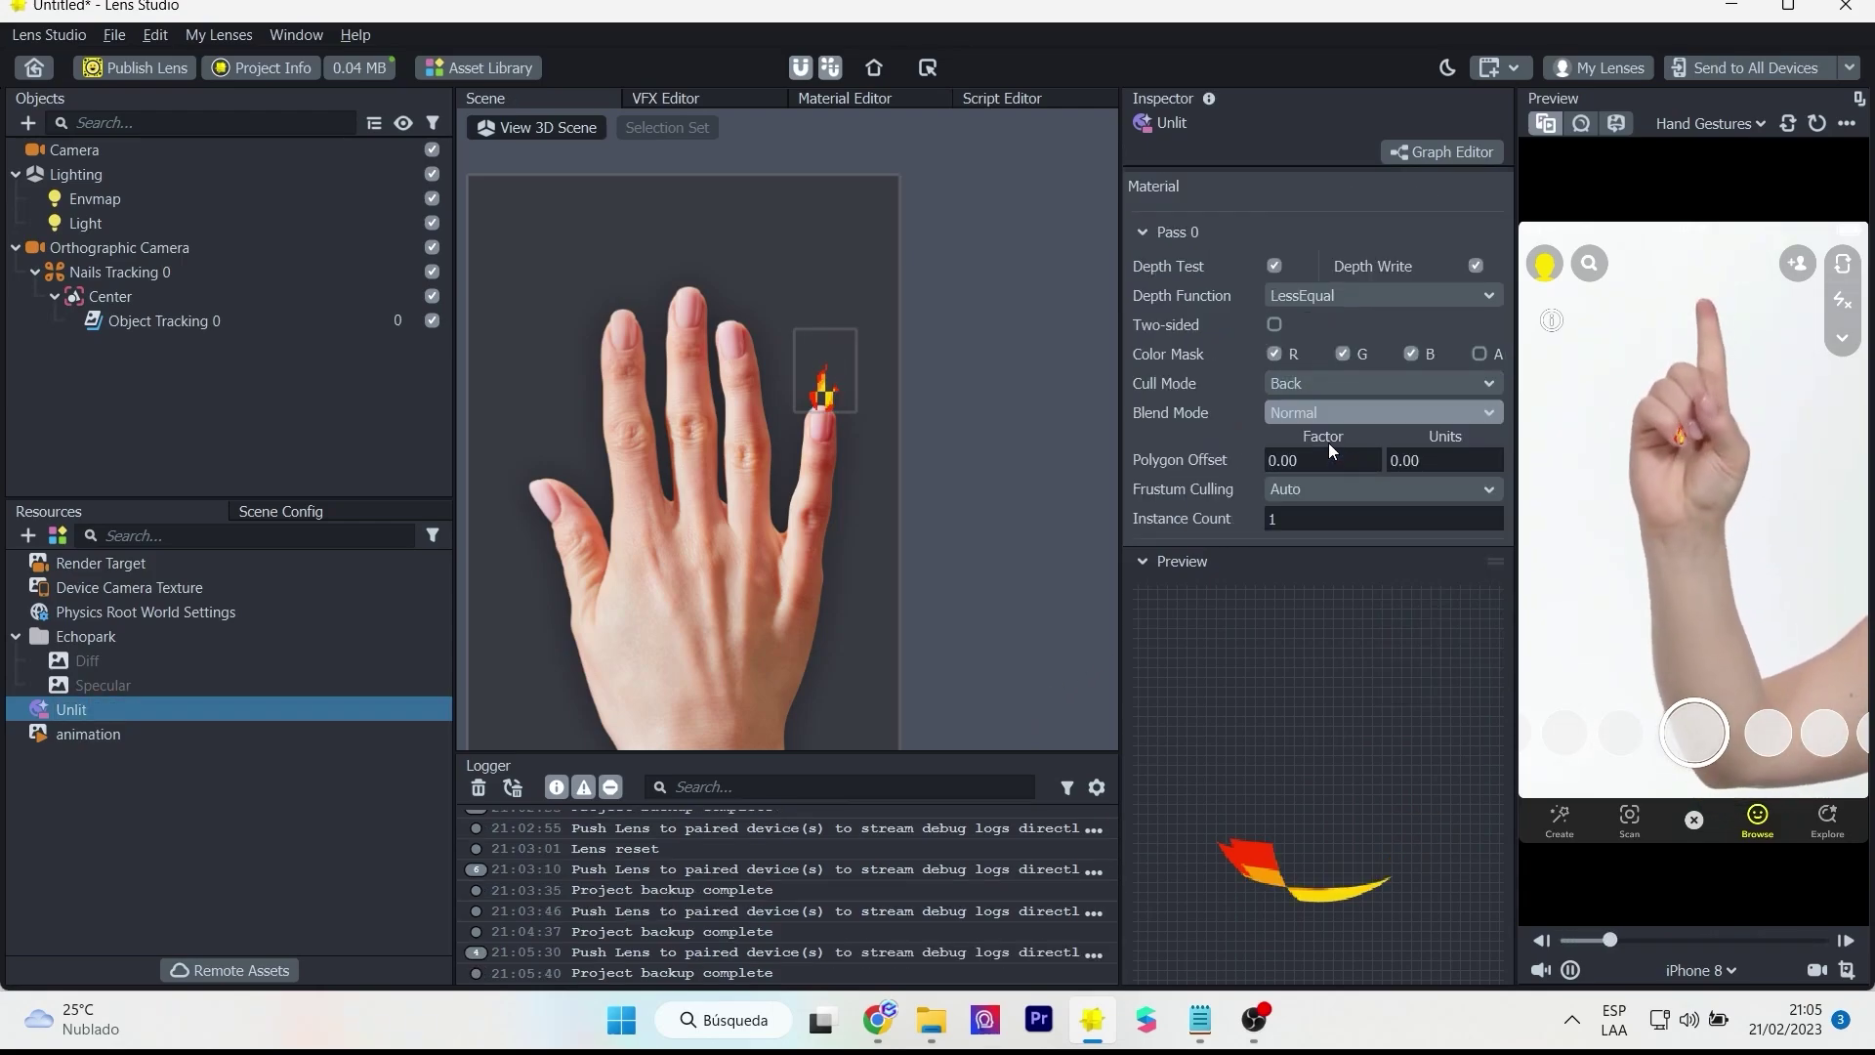
scroll(1230, 401, "down", 5)
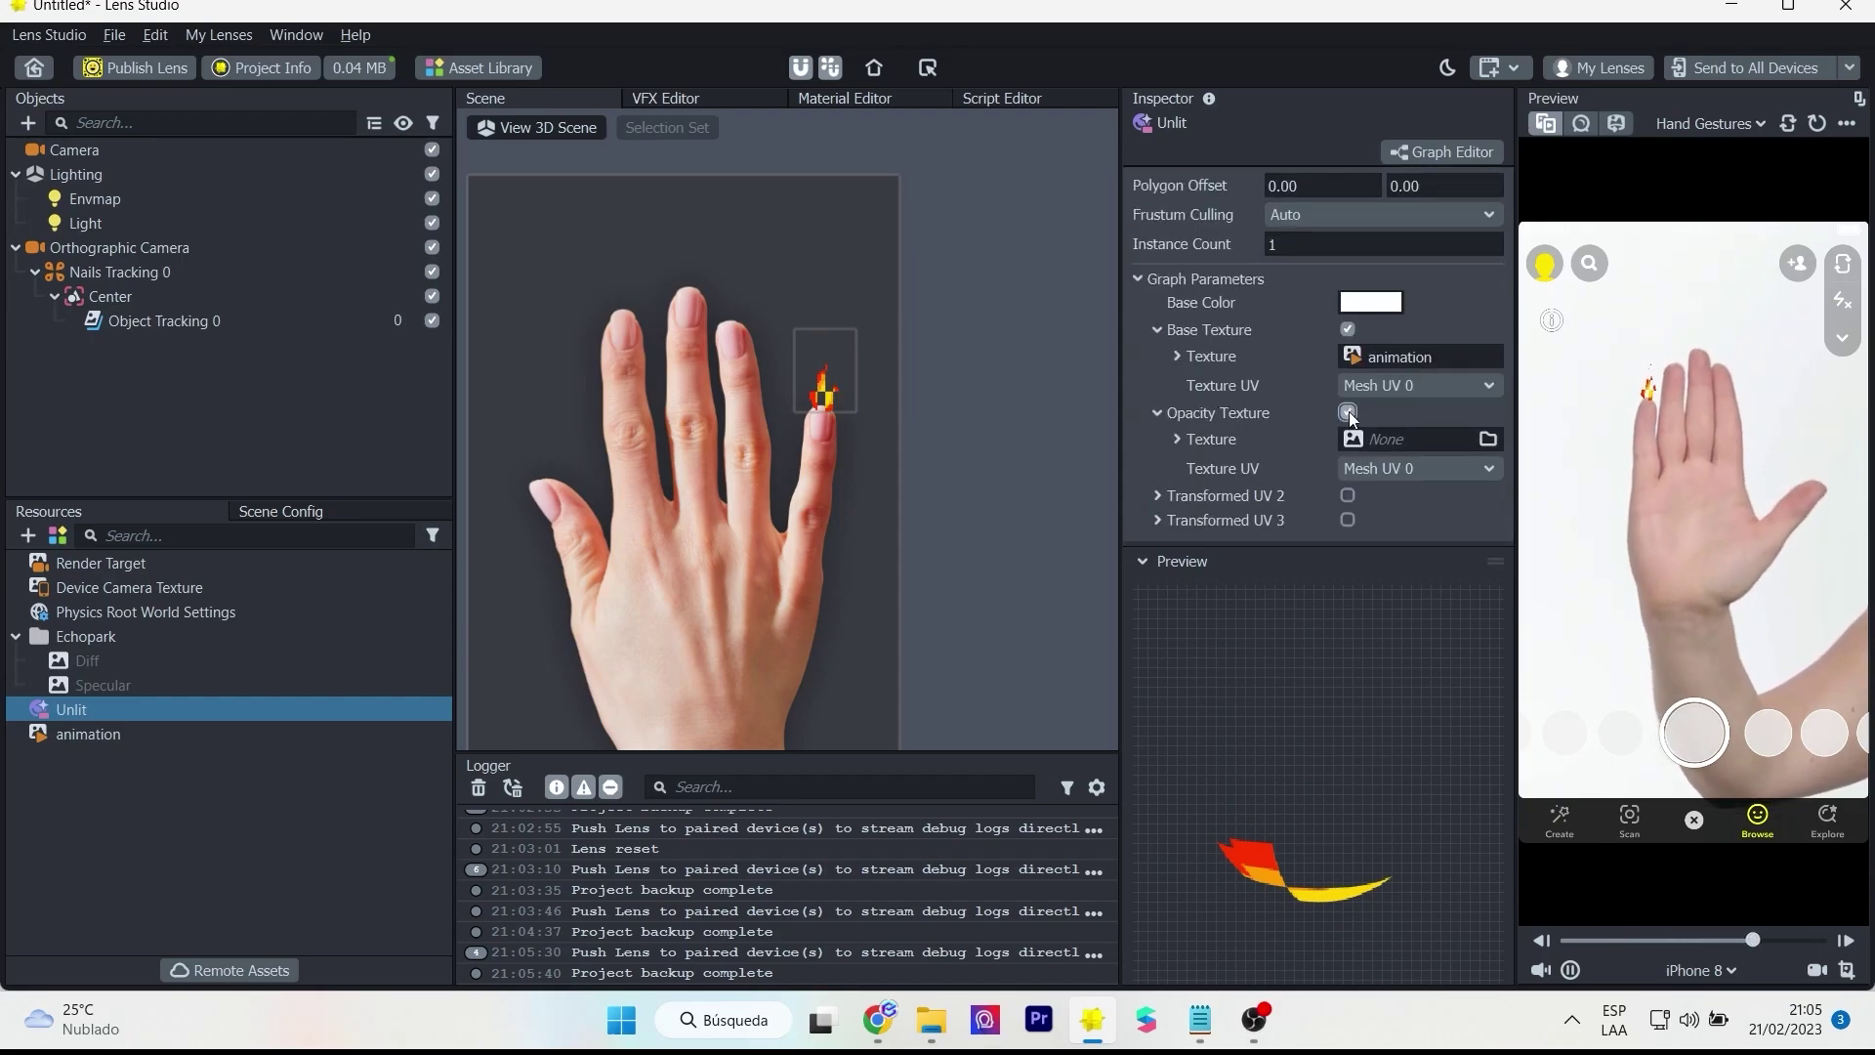
left_click(1349, 411)
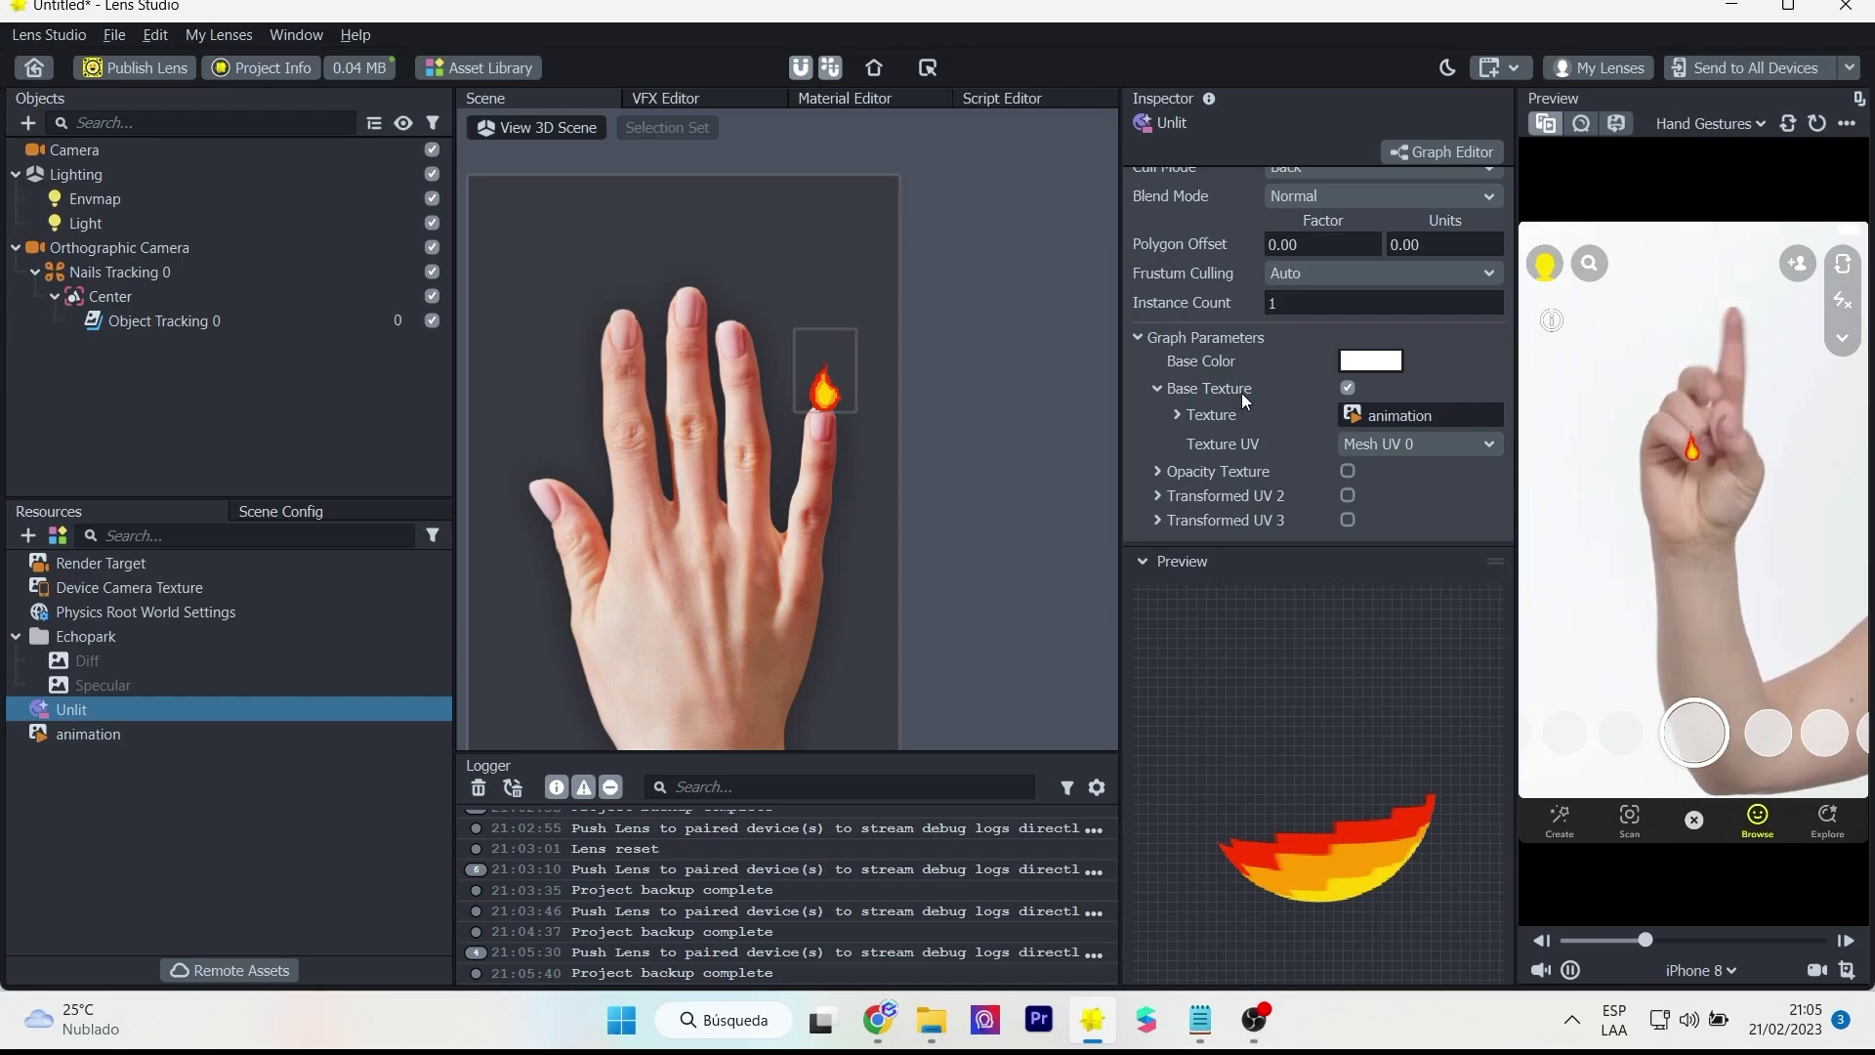
- Duplicate Nails Tracking 0 and set the attachment point of the copy's Center object to RingJoint
left_click(154, 272)
right_click(154, 272)
left_click(248, 379)
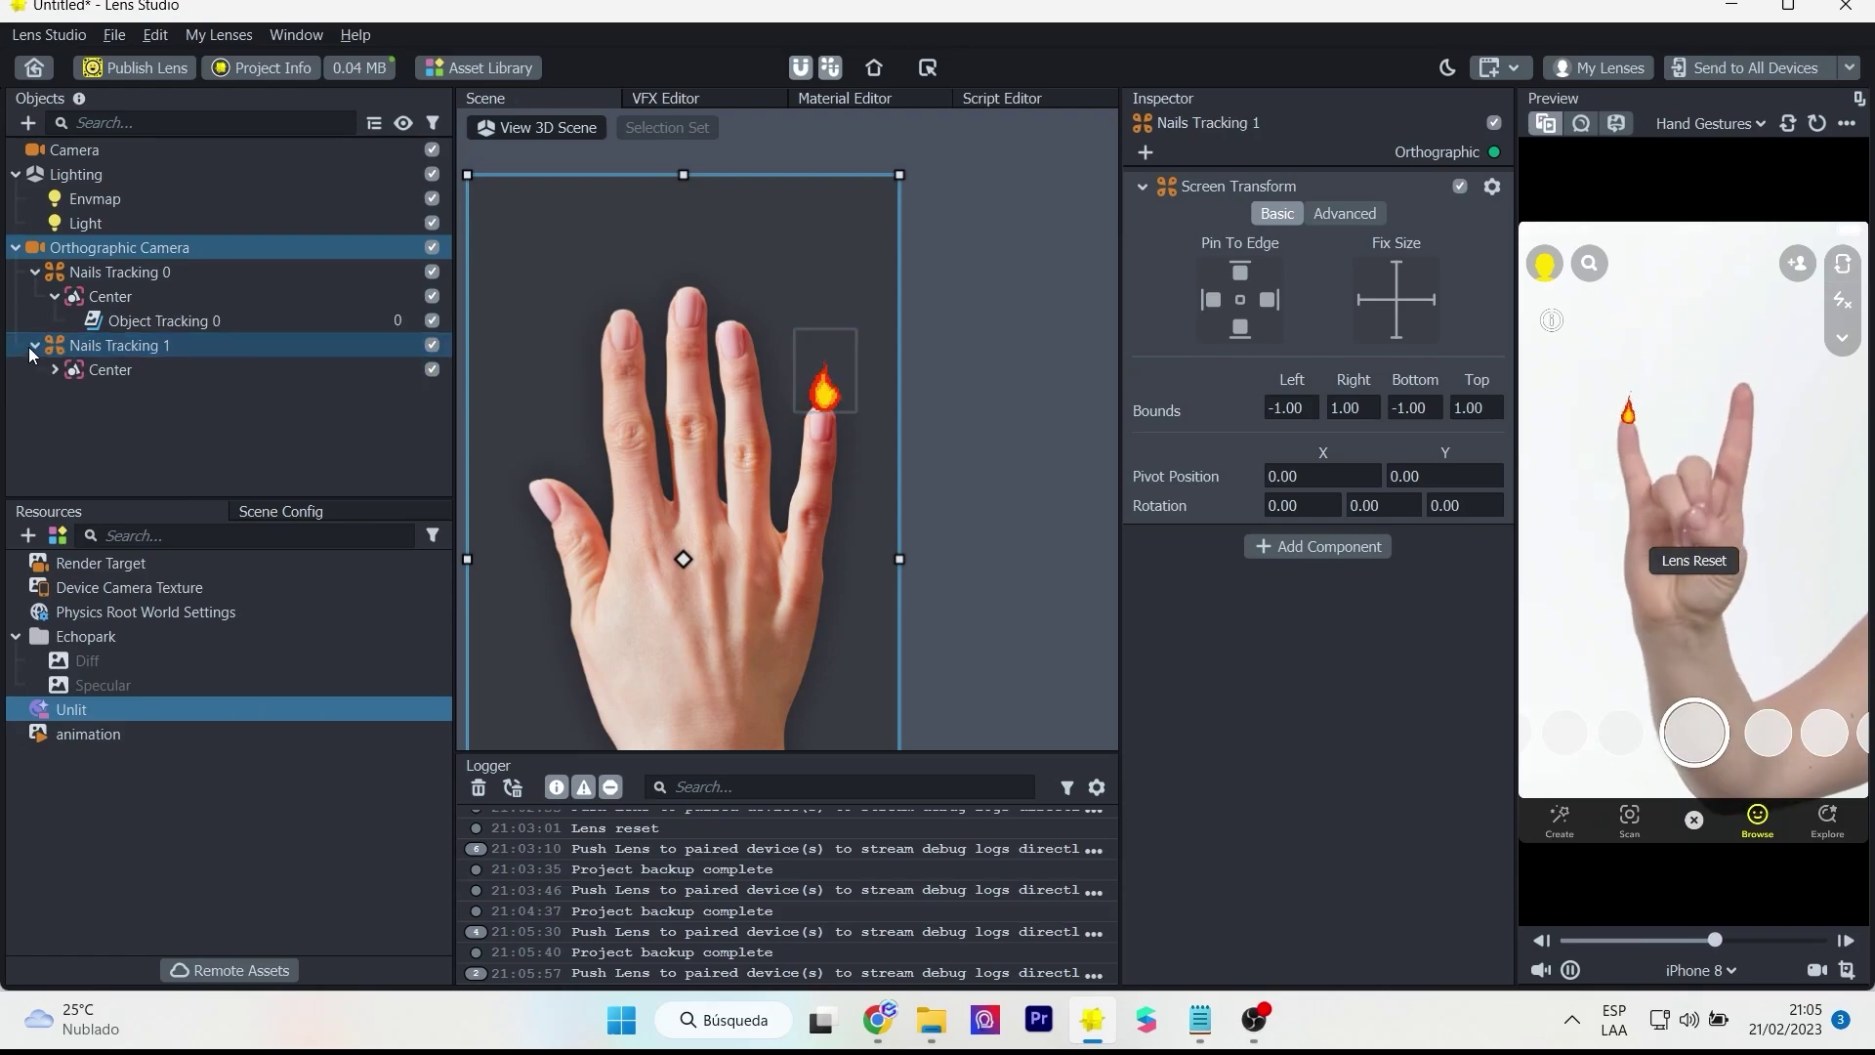
left_click(54, 369)
left_click(103, 372)
left_click(1375, 470)
left_click(1377, 477)
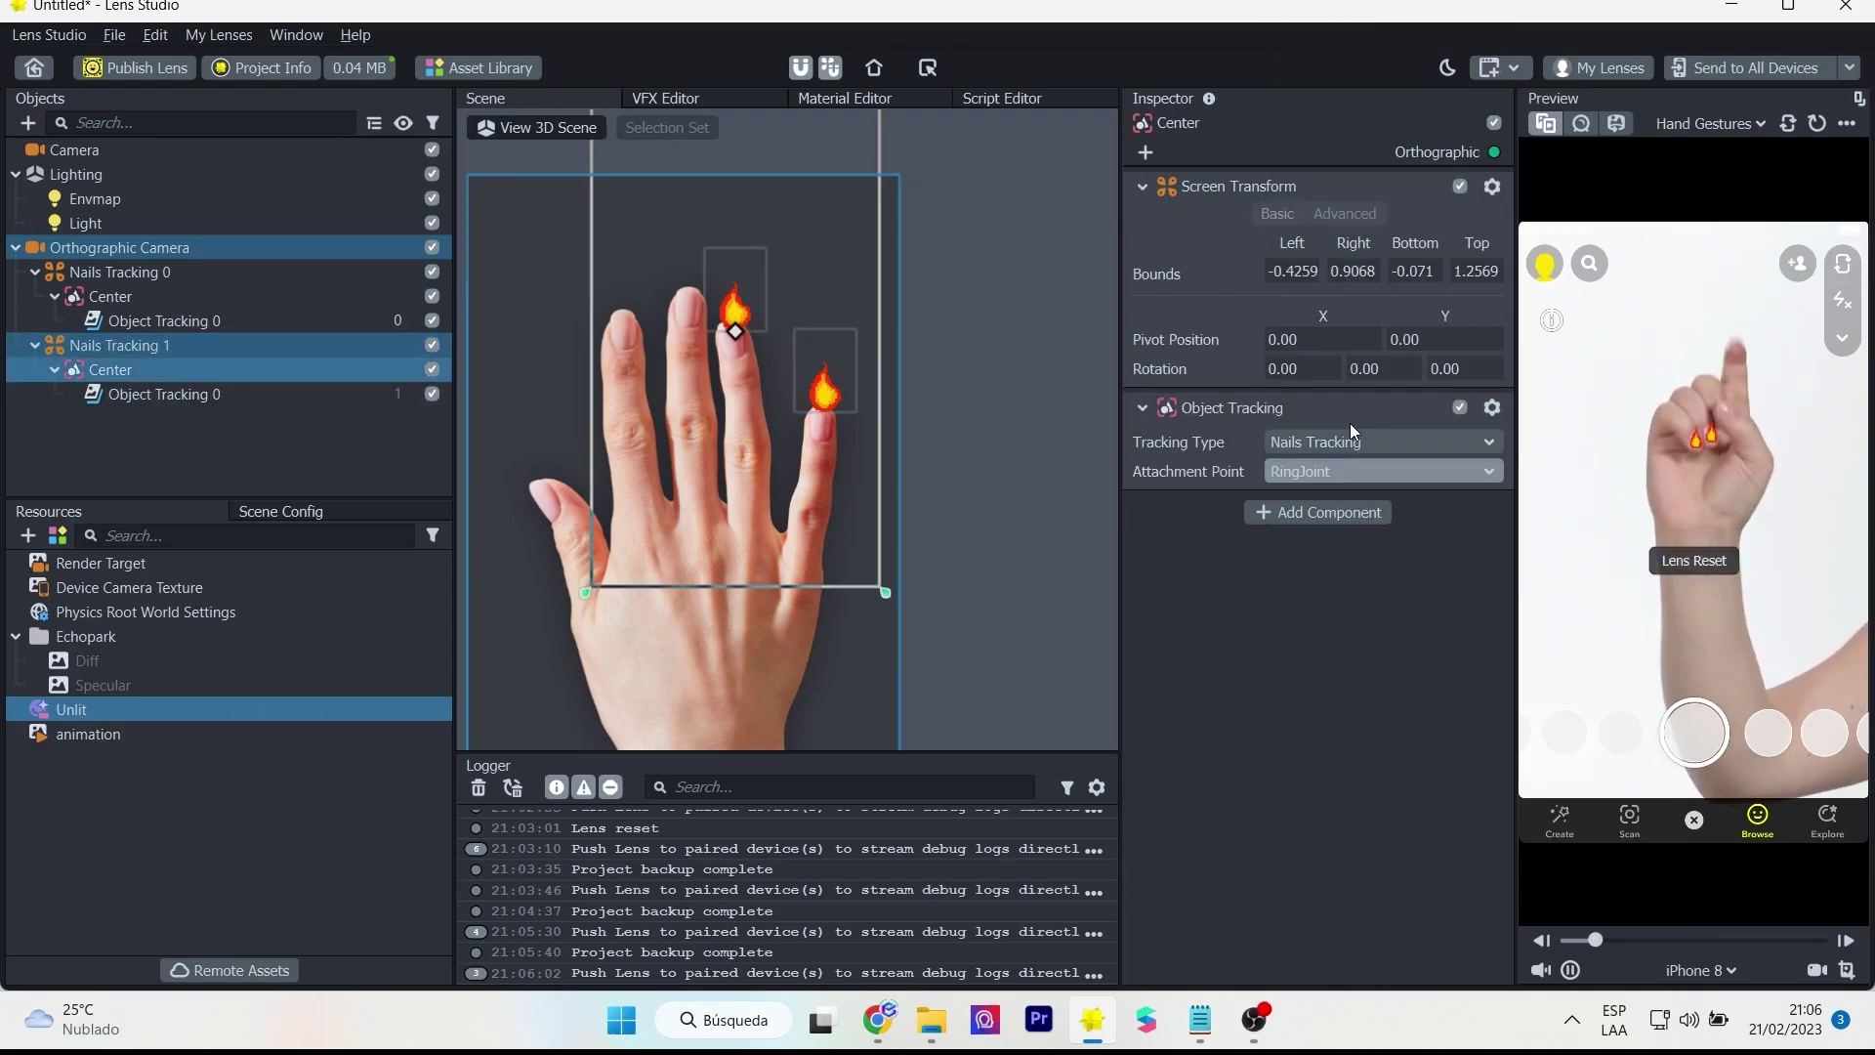
- Duplicate Nails Tracking 1 and set the attachment point of the copy's Center object to MiddleJoint
right_click(104, 340)
left_click(209, 457)
left_click(125, 471)
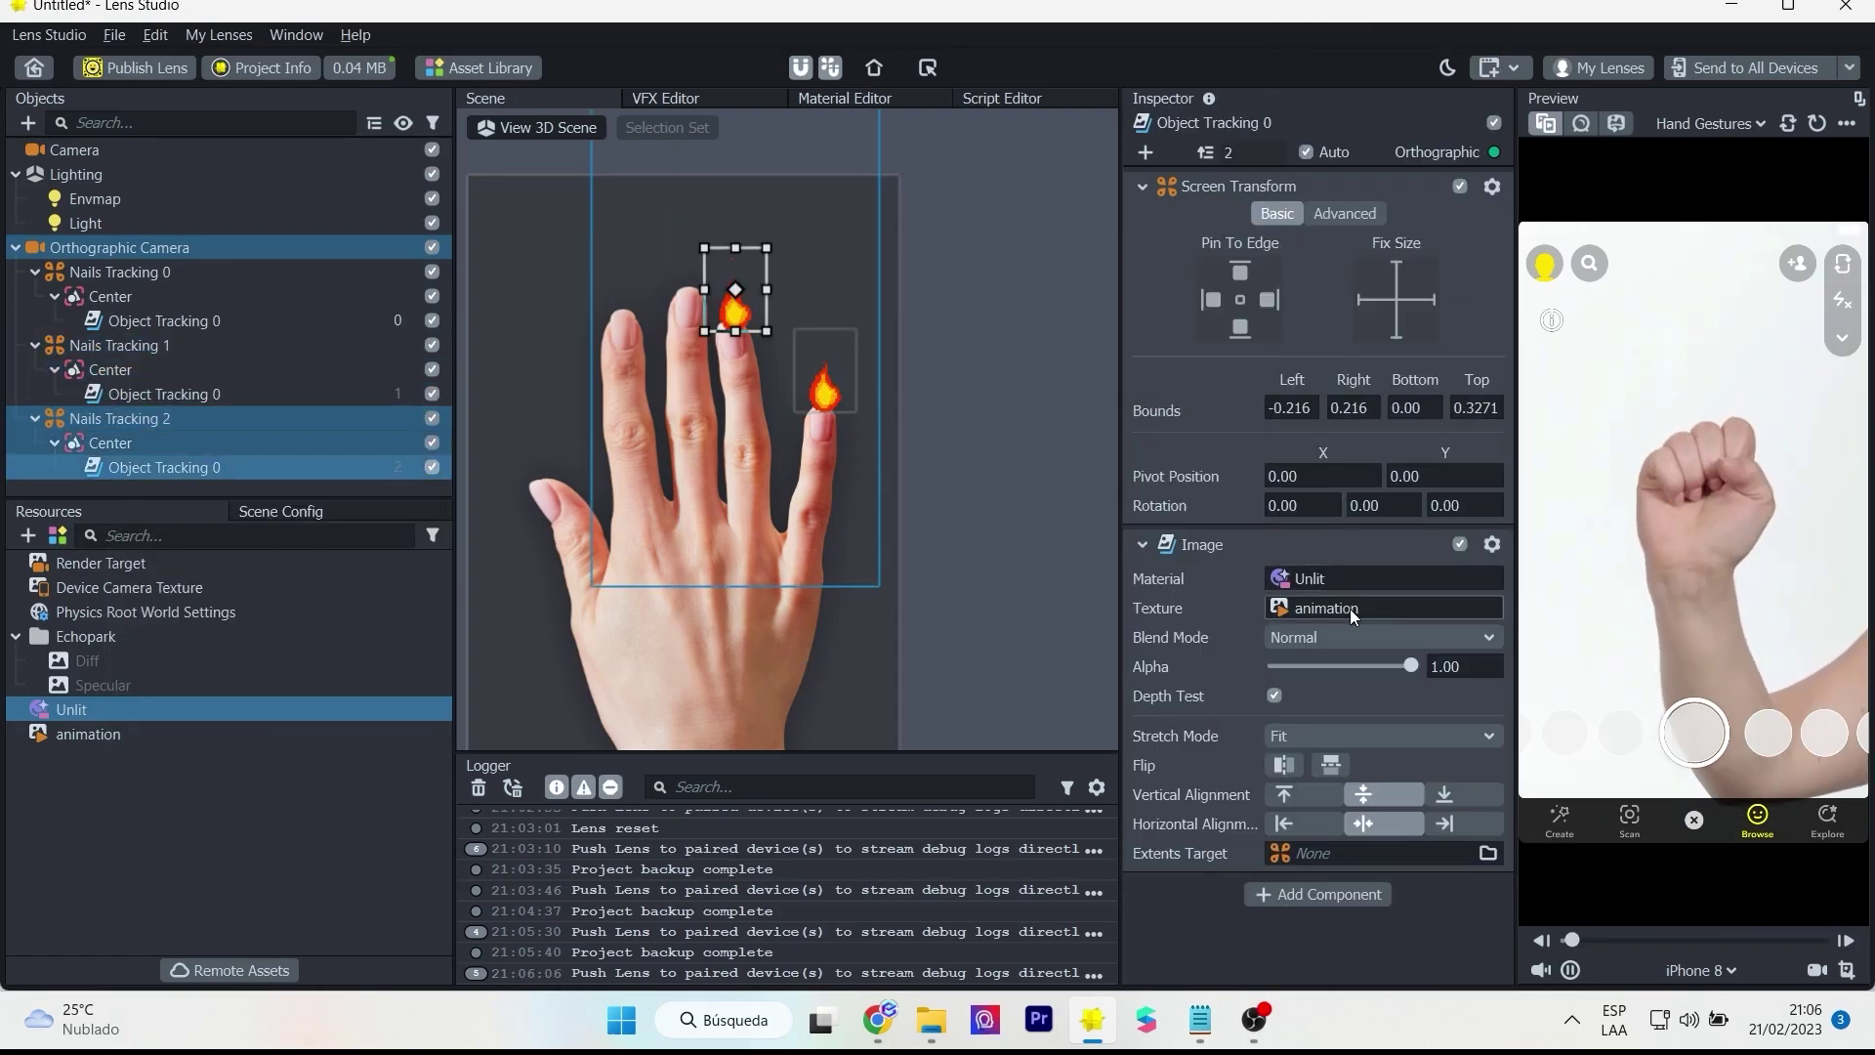
key("Up")
left_click(1416, 471)
left_click(1328, 378)
- Duplicate Nails Tracking 2 and set the attachment point of the copy's Center object to Index Joint
right_click(117, 418)
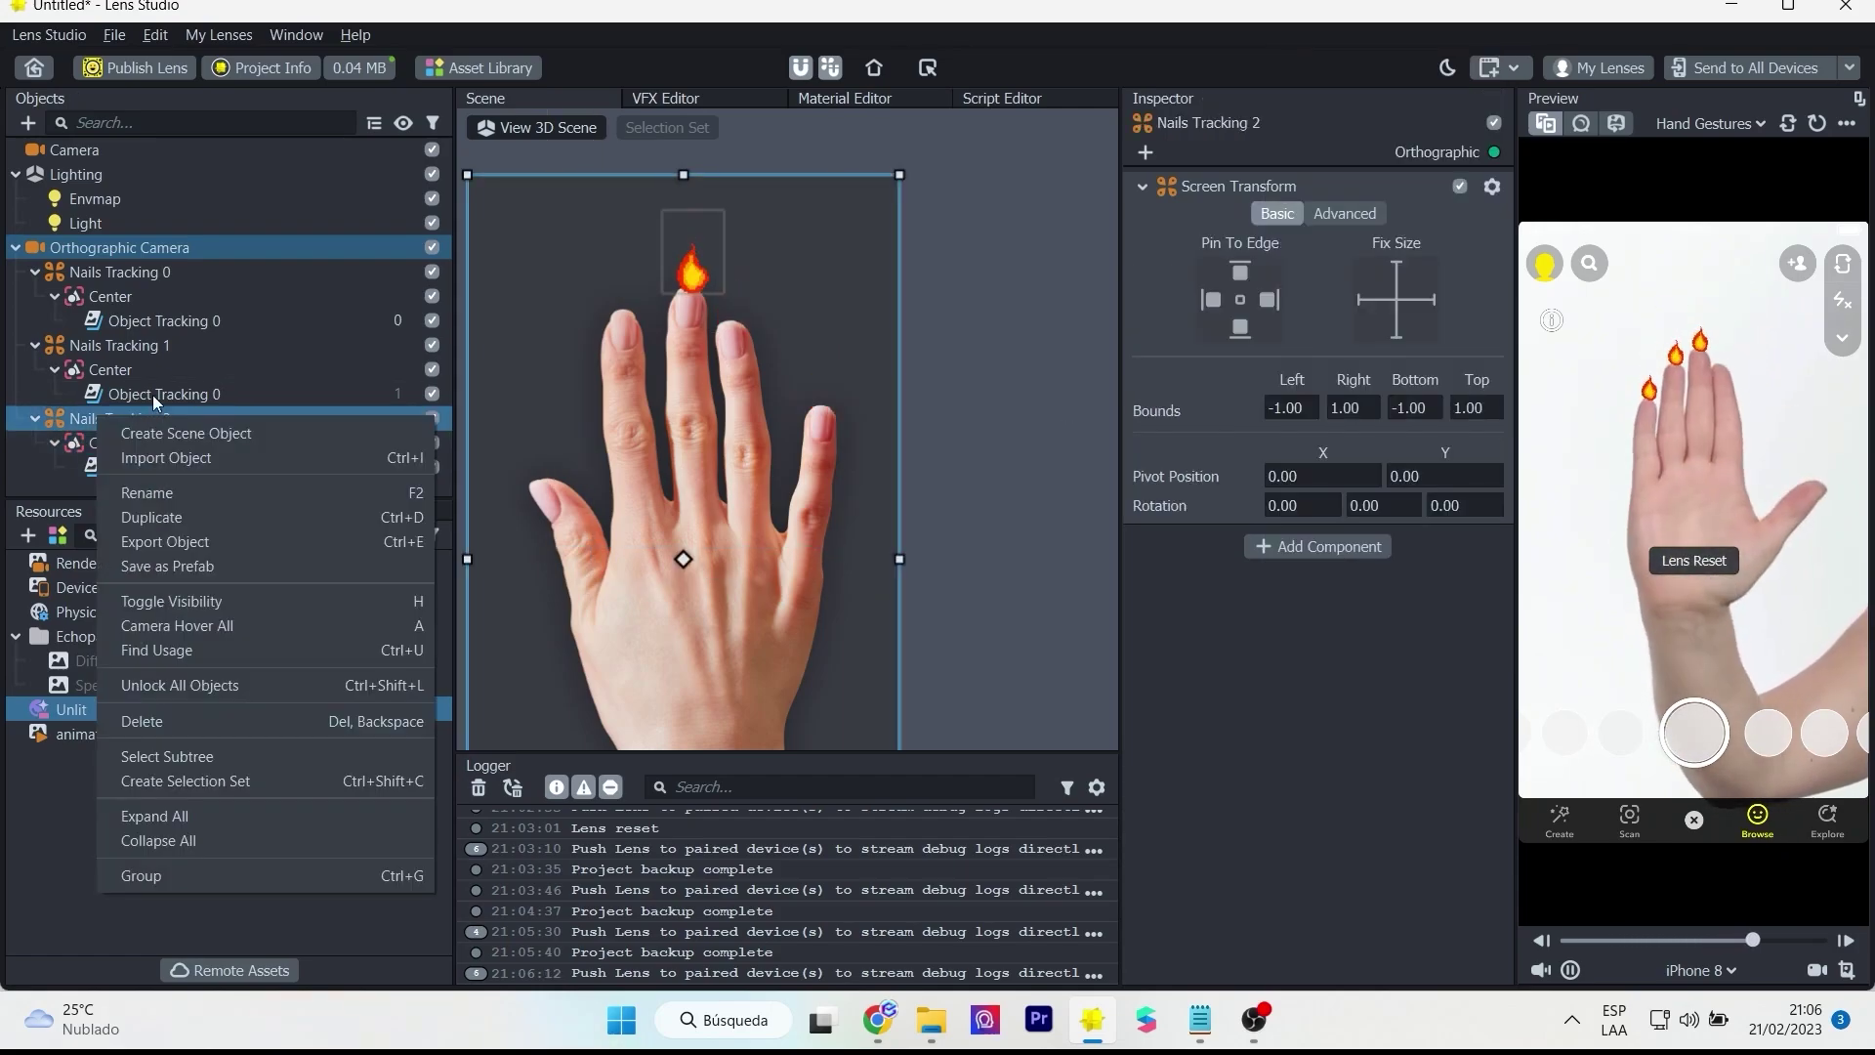
left_click(209, 518)
left_click(164, 485)
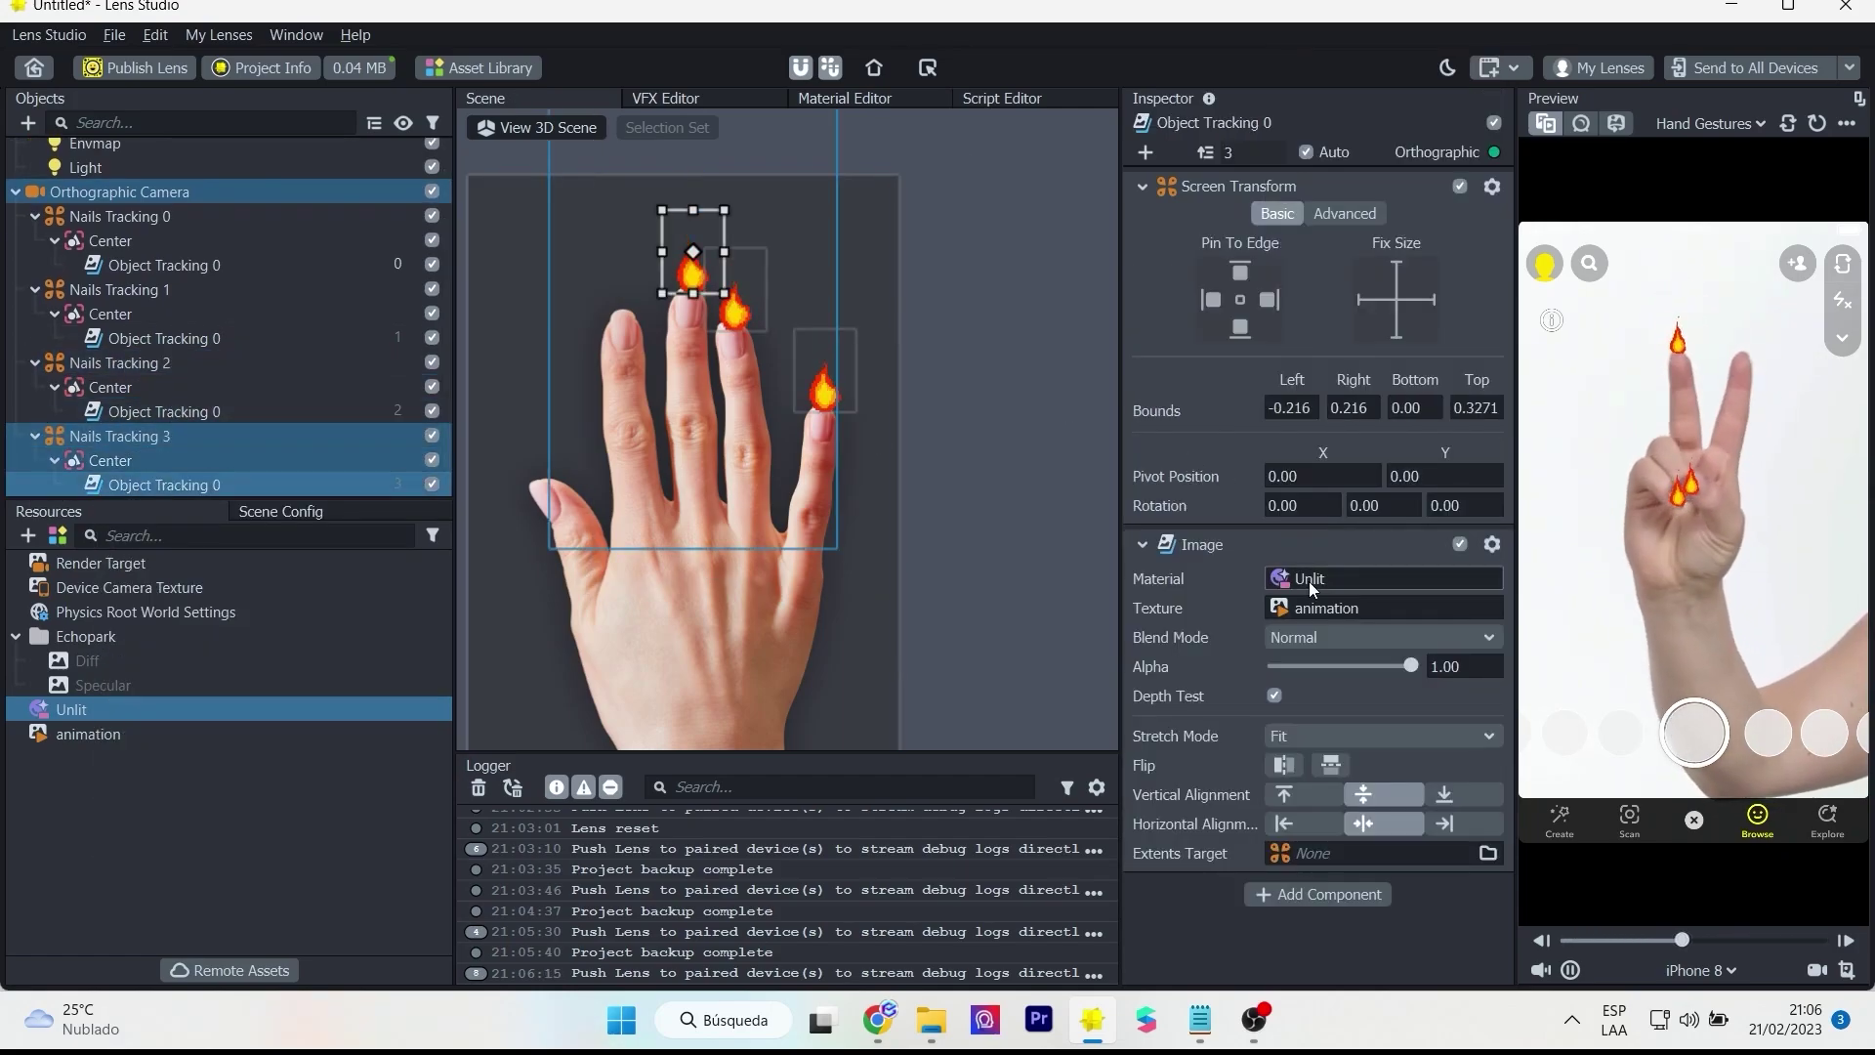
key("Up")
left_click(1338, 474)
left_click(1357, 385)
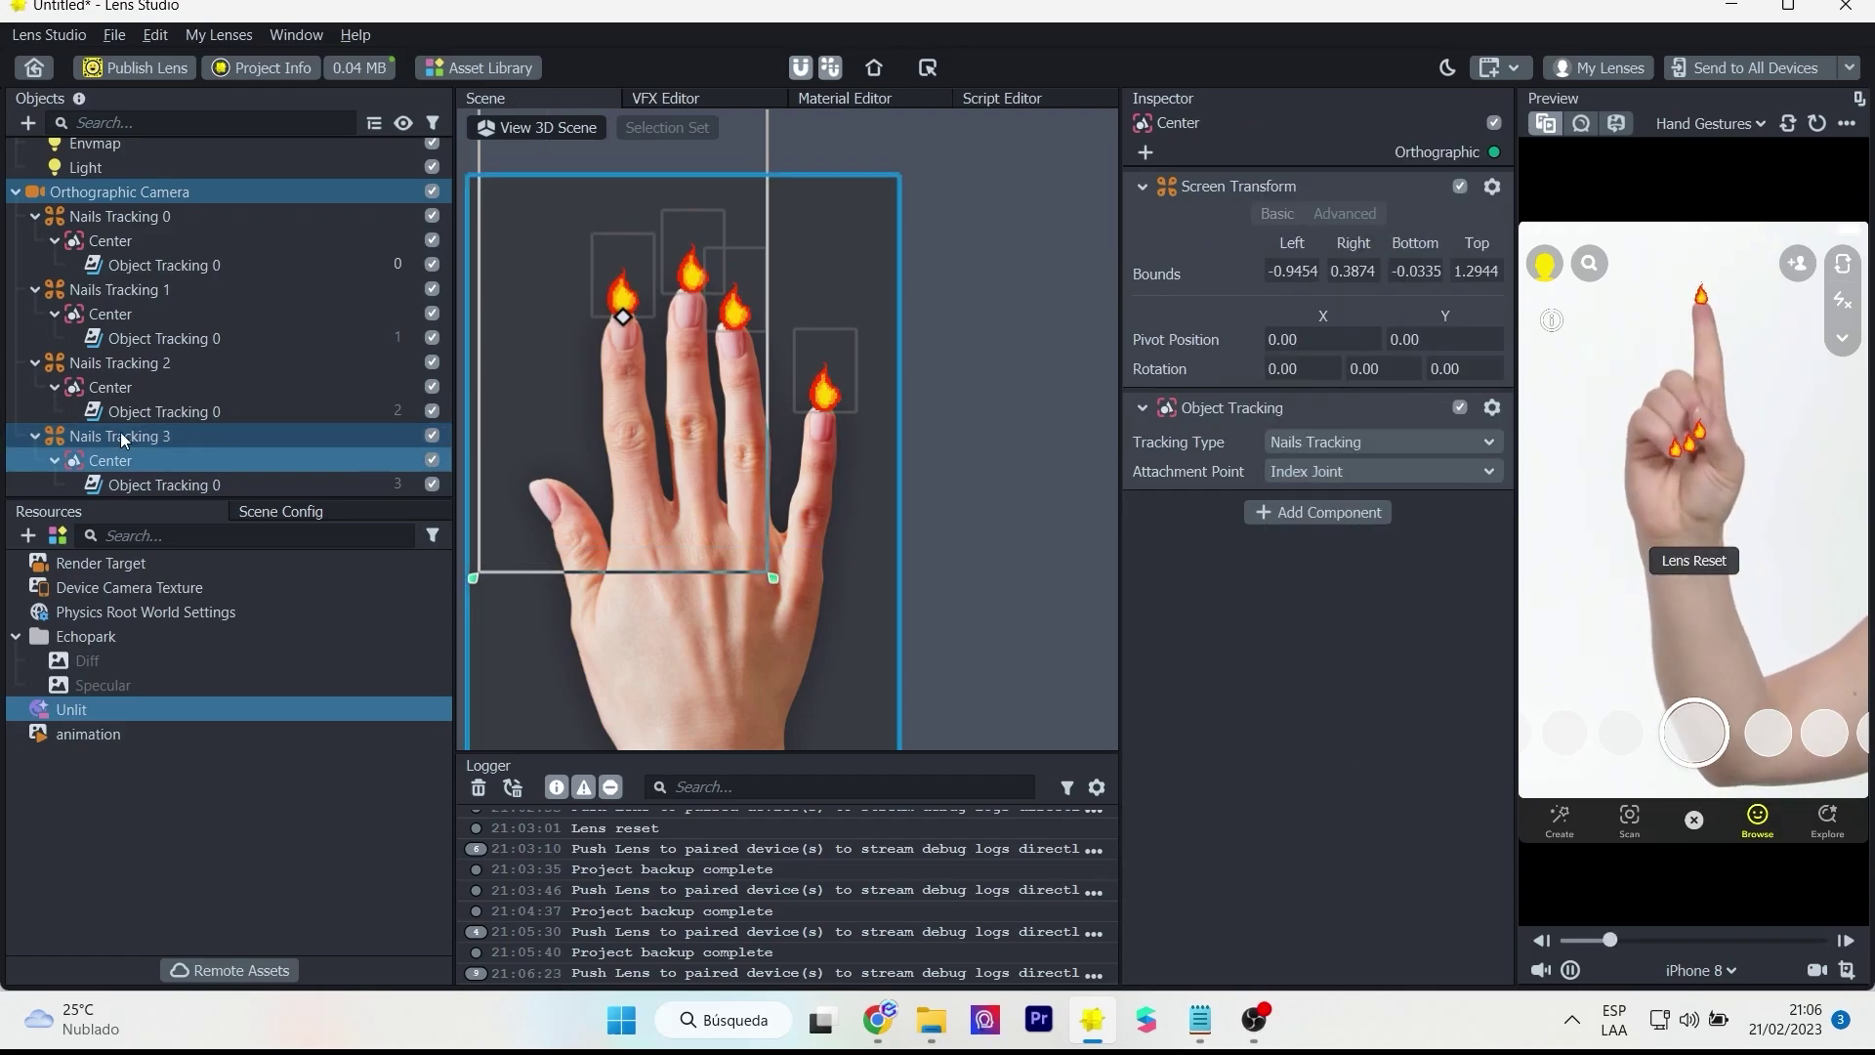
- Duplicate Nails Tracking 3 and set the attachment point of the copy's Center object to Thumb Joint
right_click(117, 436)
left_click(238, 532)
left_click(122, 485)
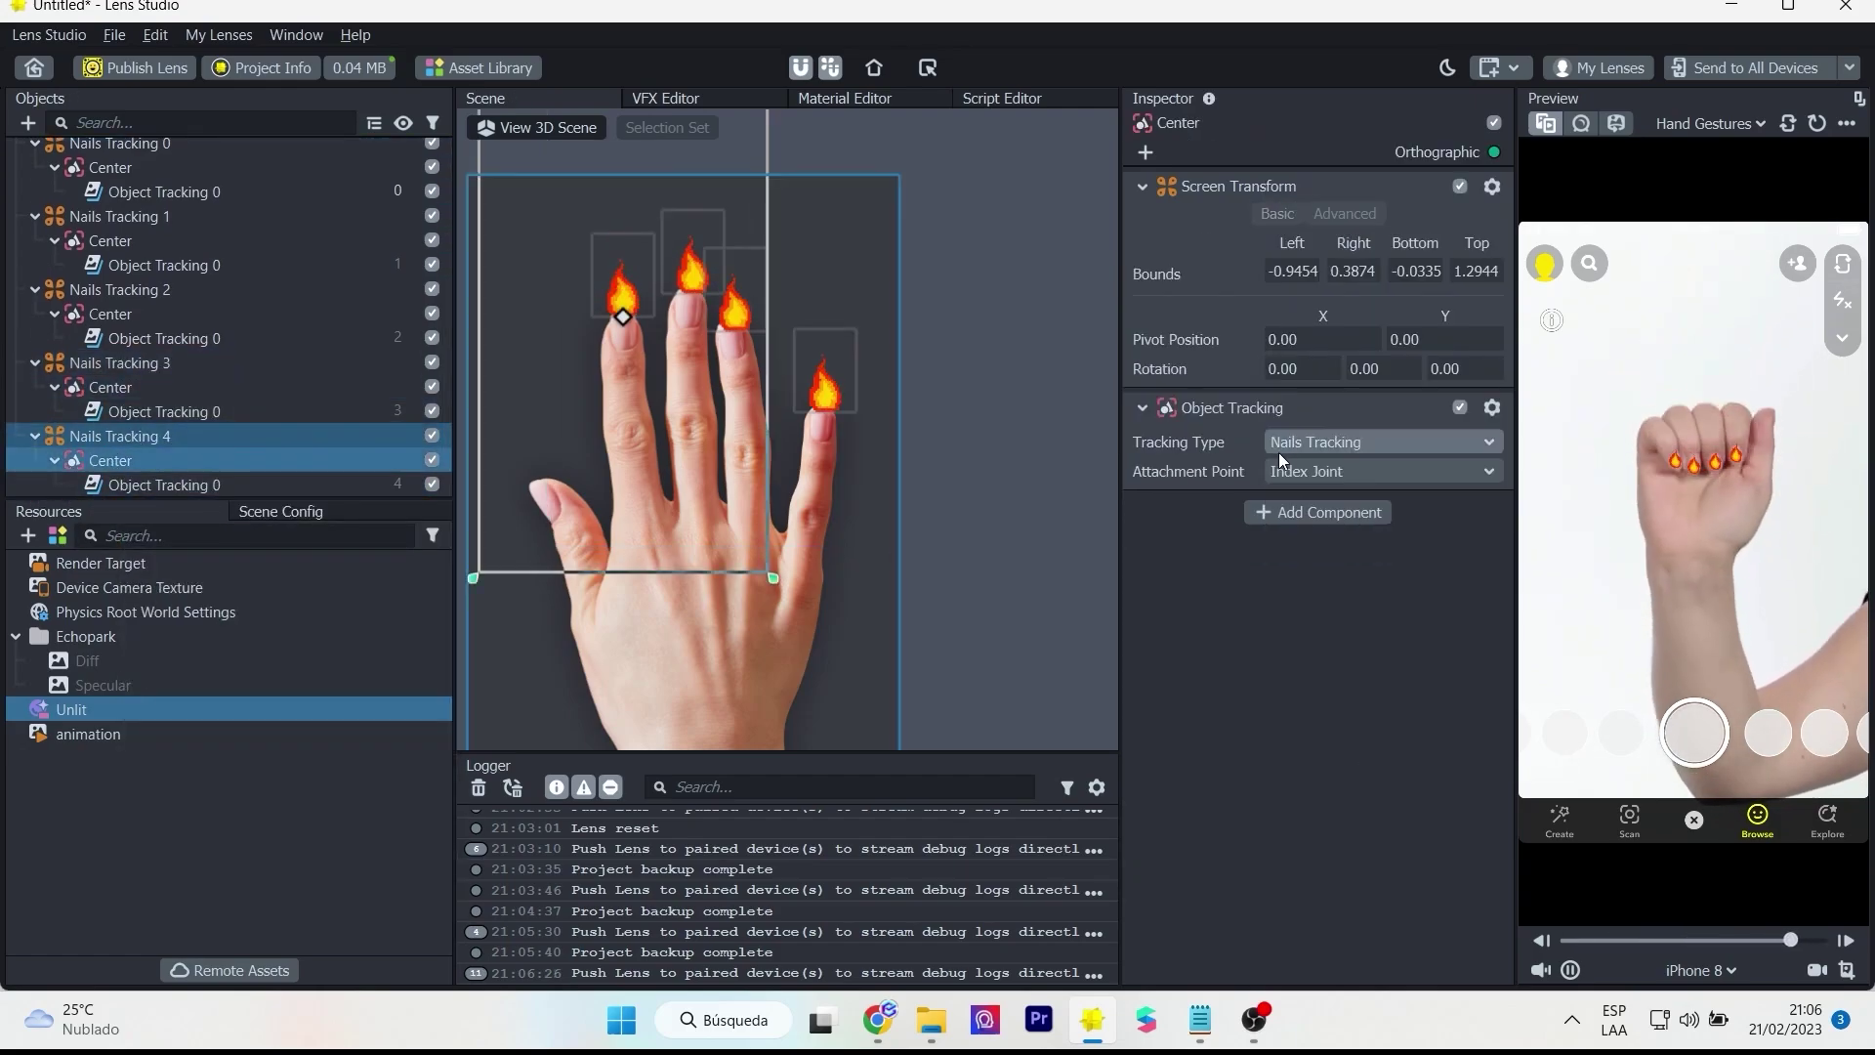
left_click(1309, 470)
left_click(1374, 385)
left_click(1342, 469)
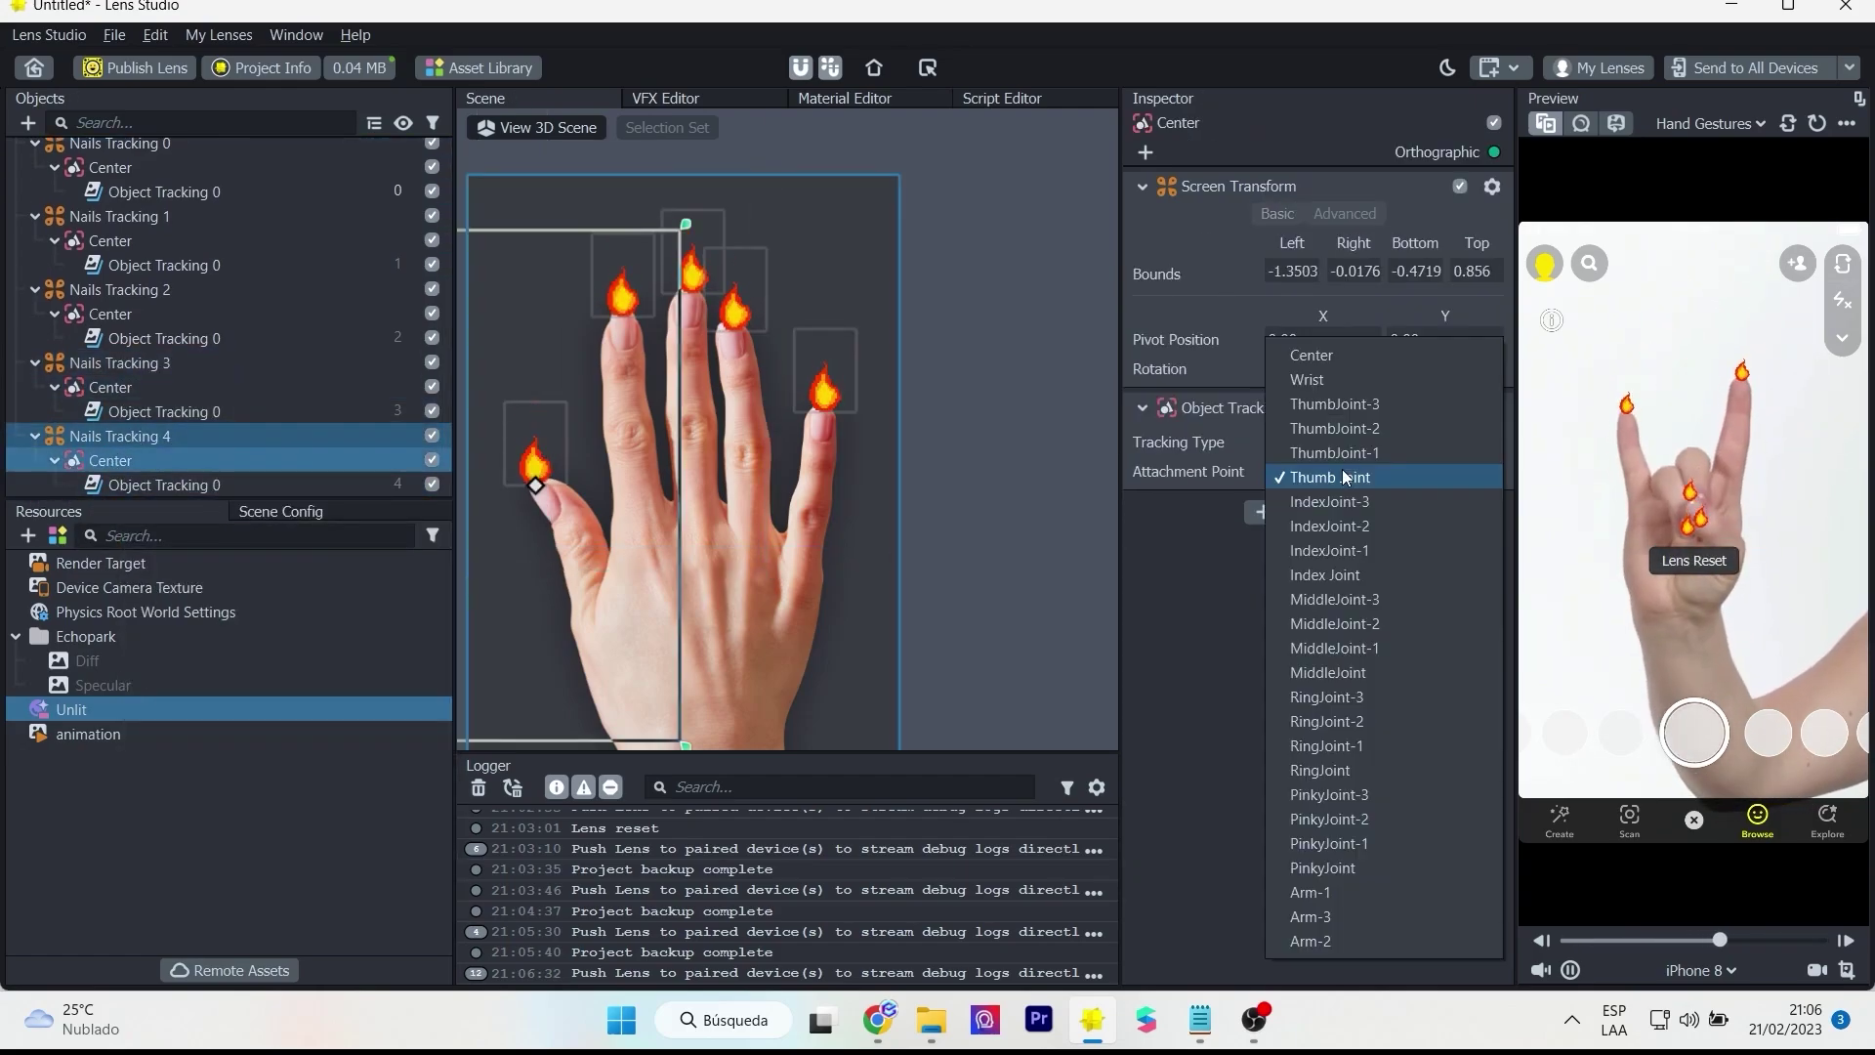
left_click(1342, 469)
- Send the flame nails lens to all paired devices for testing
left_click(1732, 68)
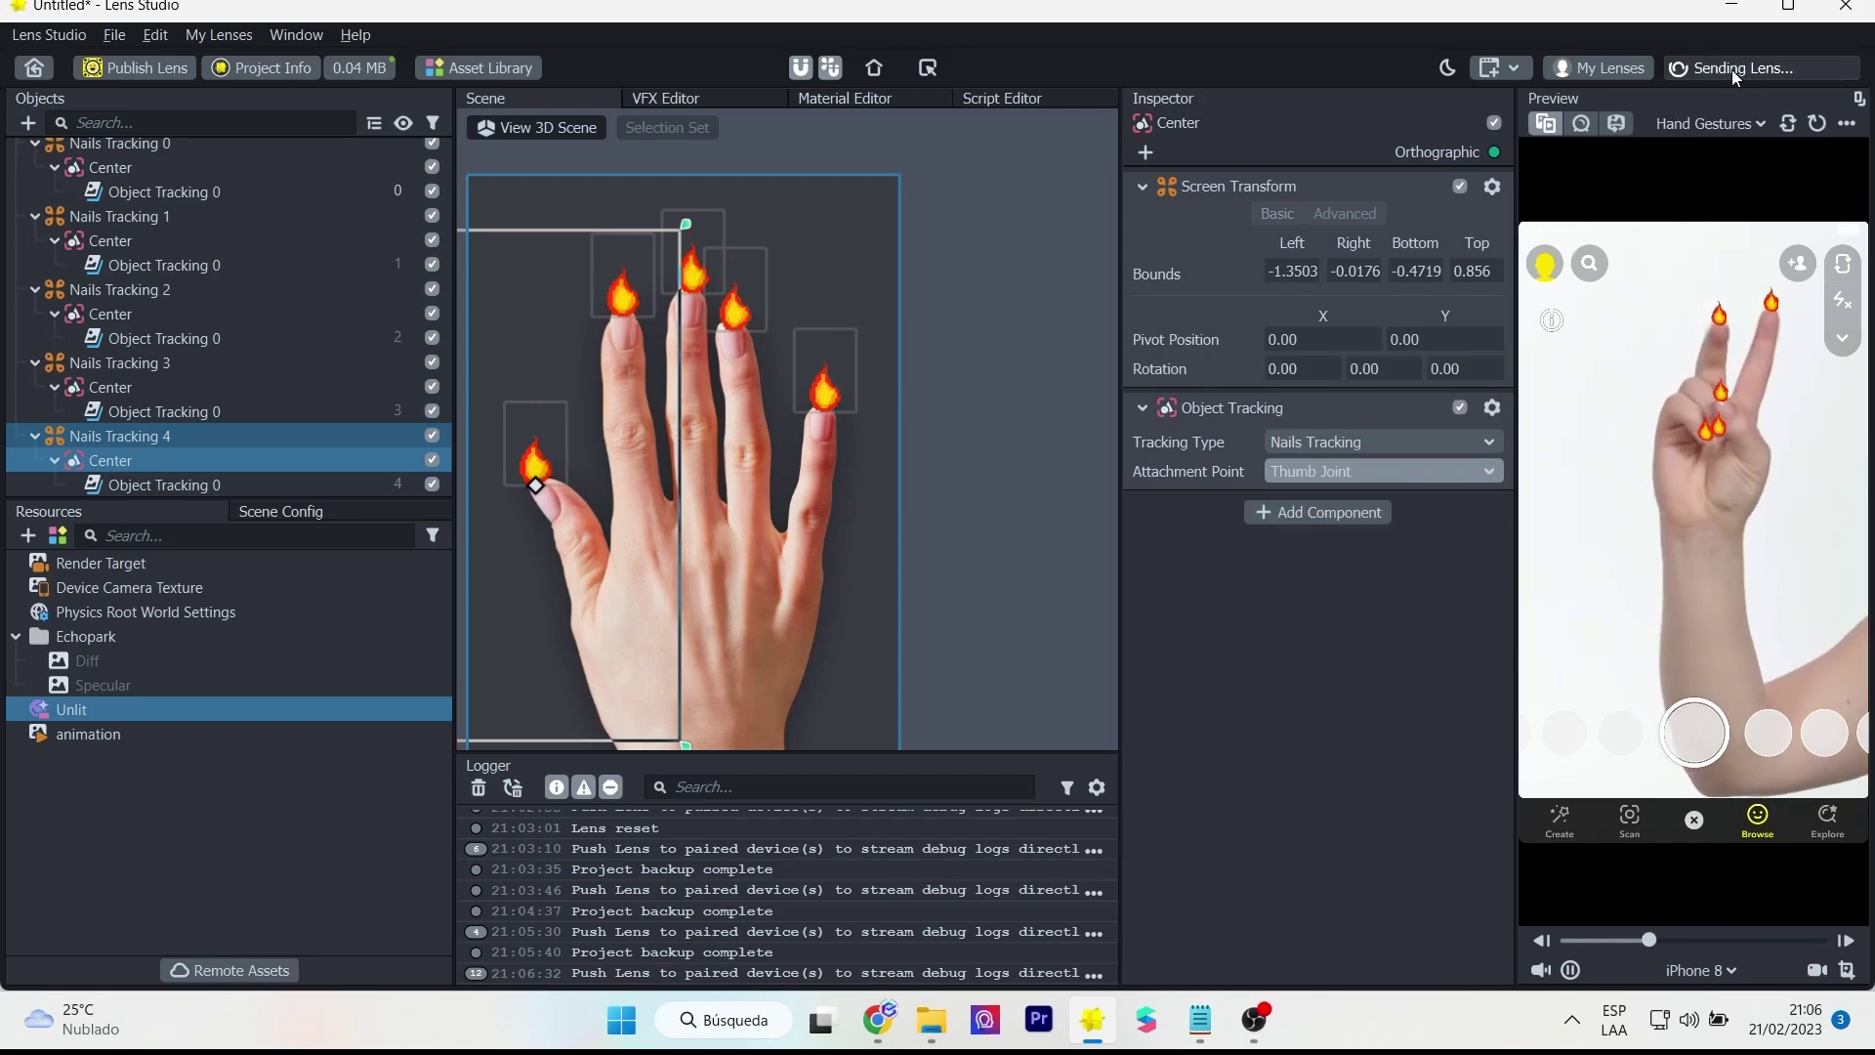
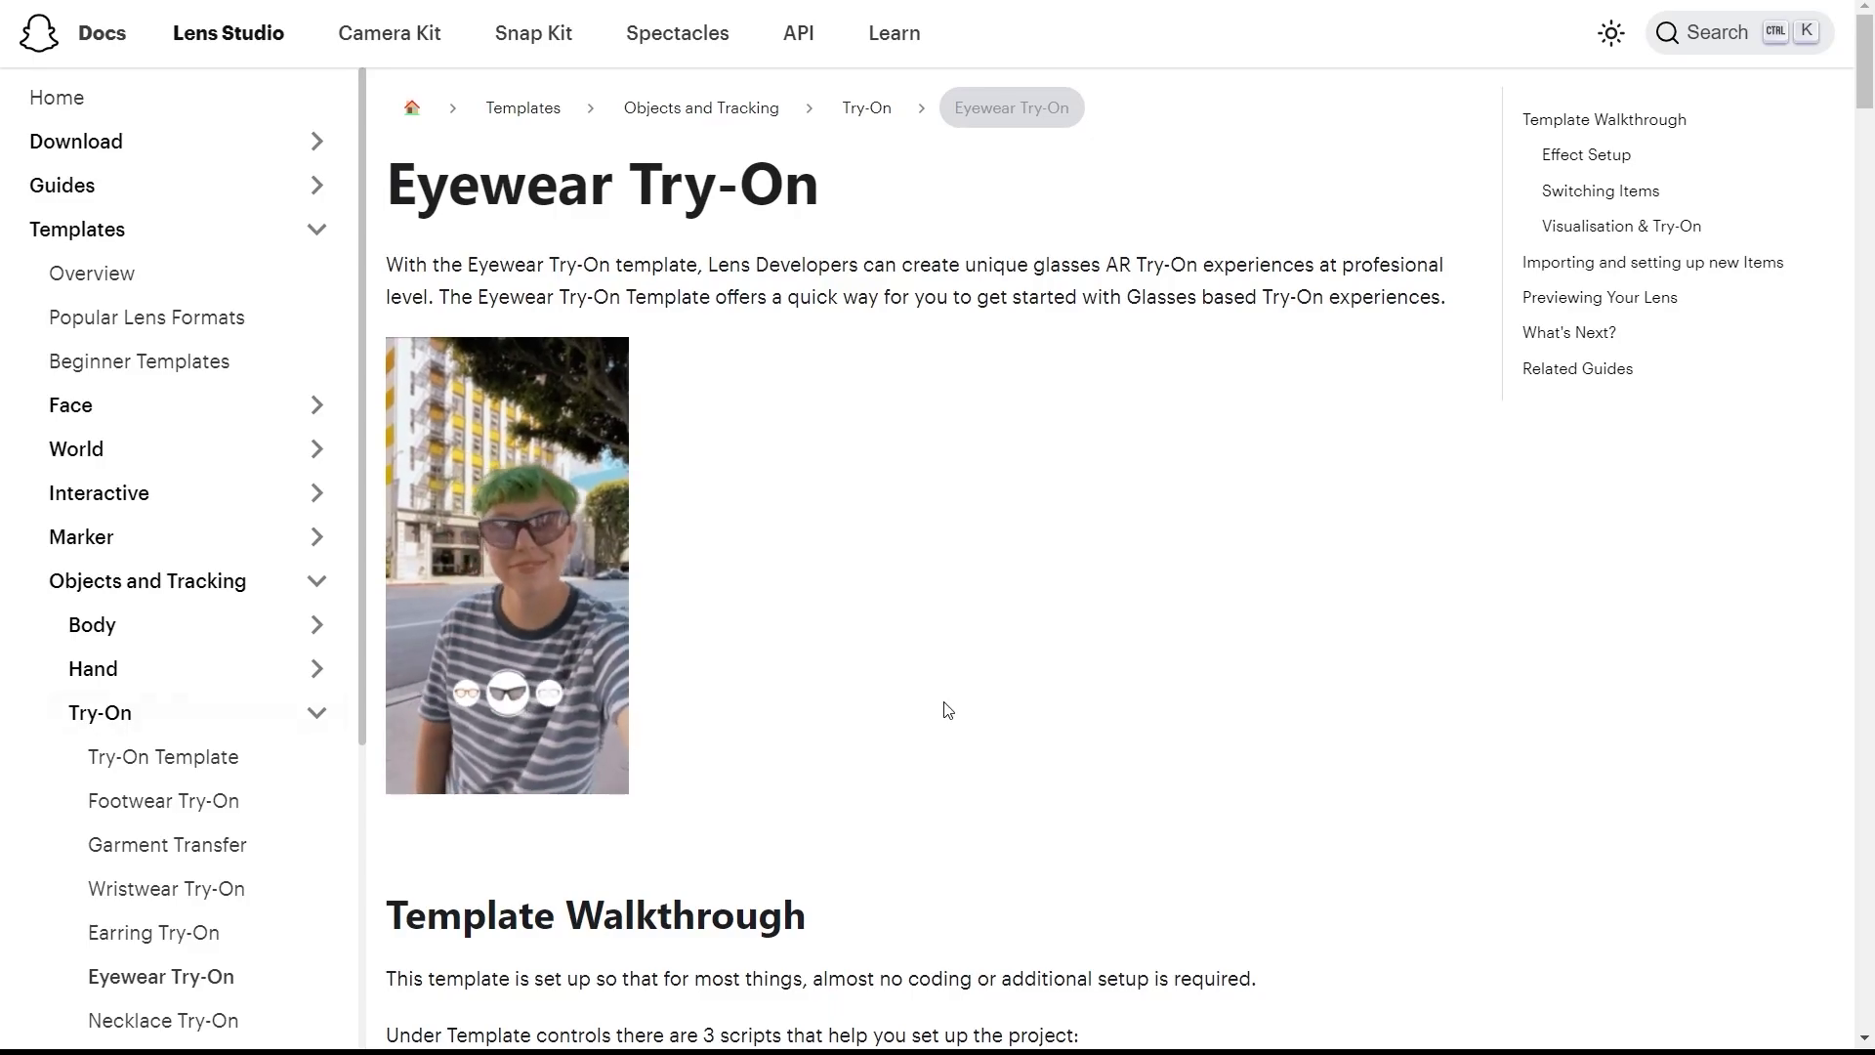
- Read the Eyewear Try-On template guide in the Lens Studio documentation, from the introduction through Effect Setup
scroll(1460, 739, "down", 2)
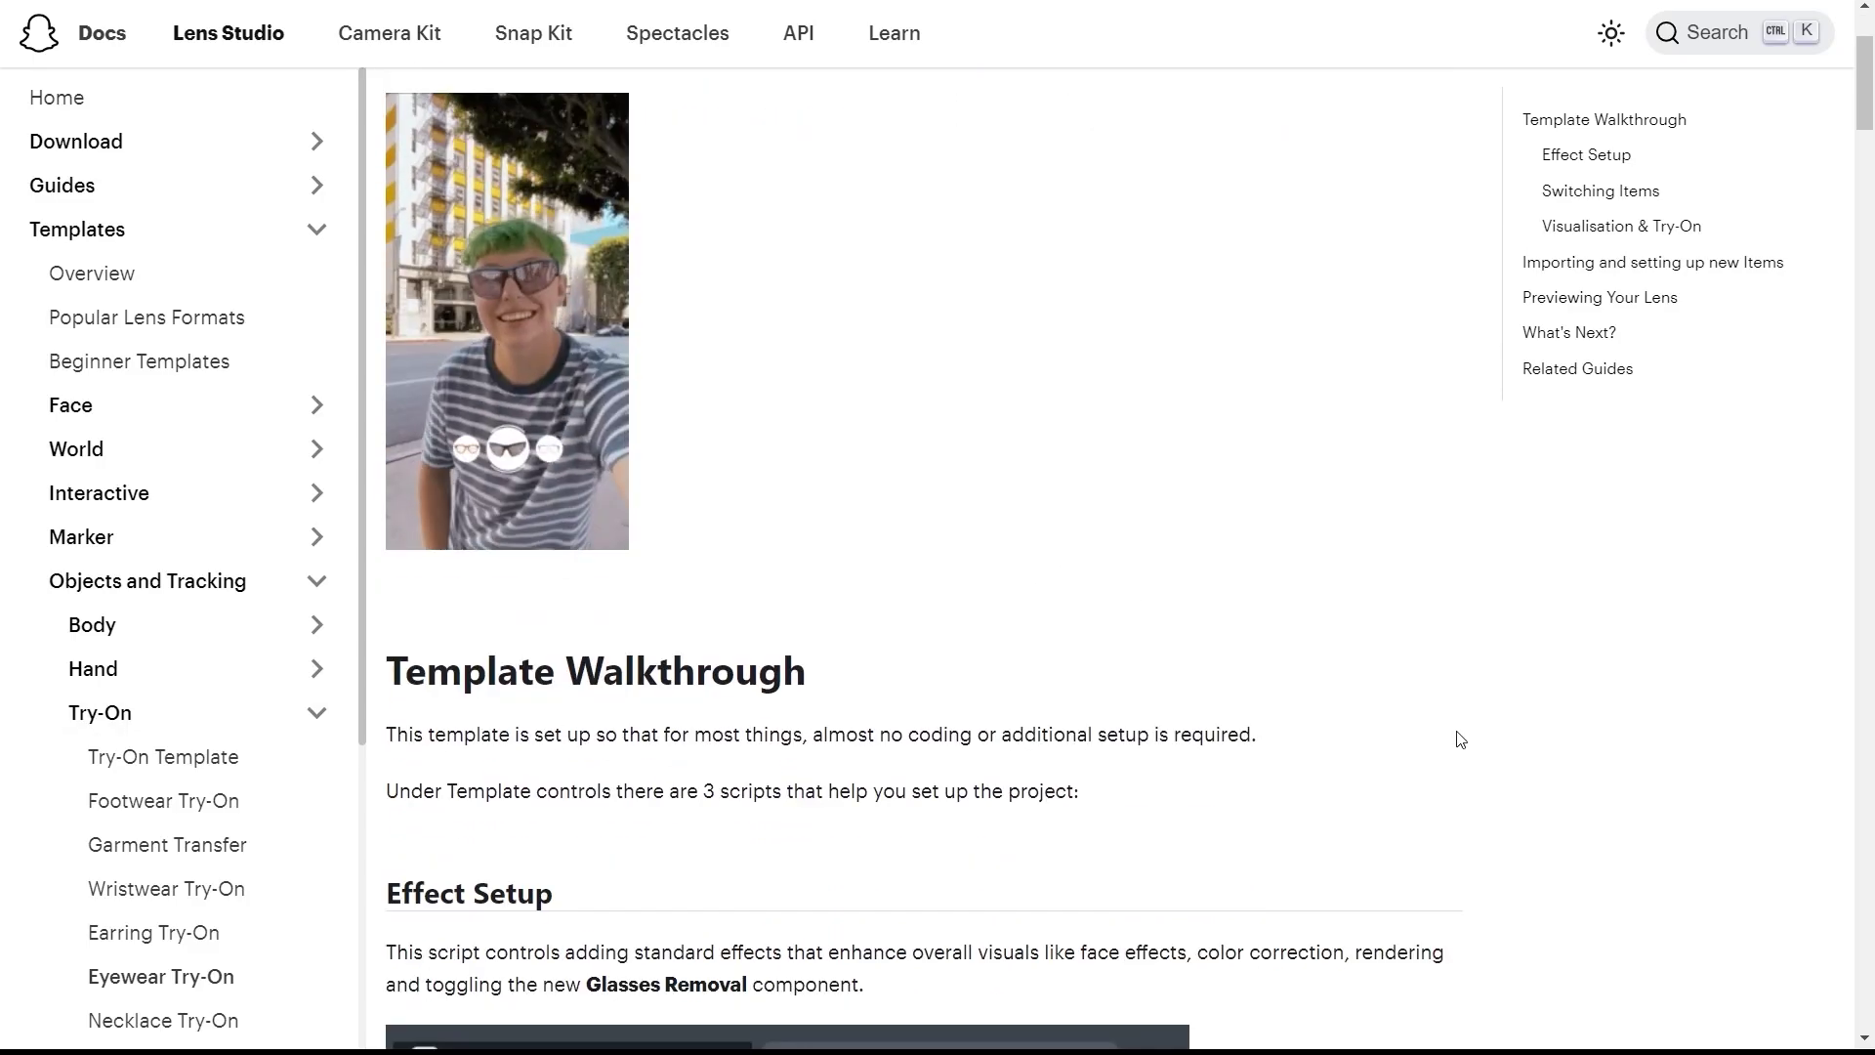
scroll(1460, 739, "down", 11)
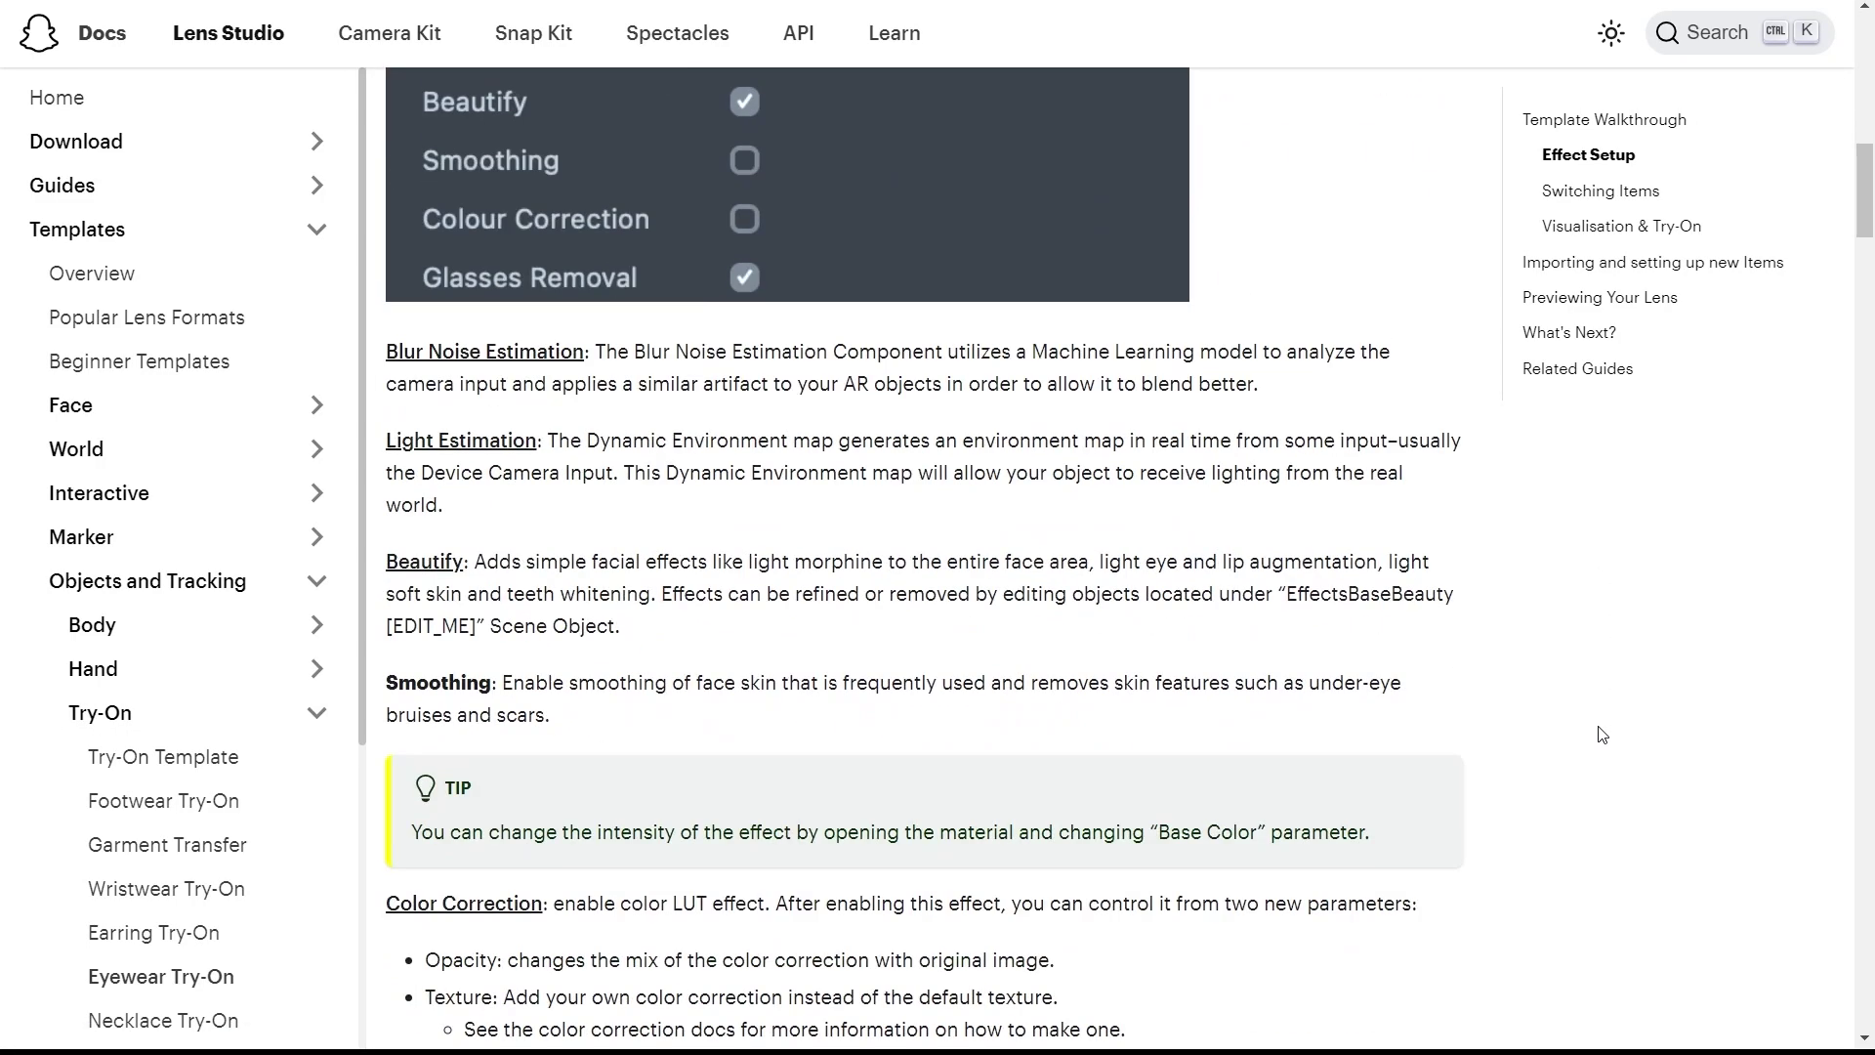
- Read the Eyewear Try-On guide from the Effect Setup options through Switching Items to Visualisation & Try-On
scroll(1602, 734, "down", 13)
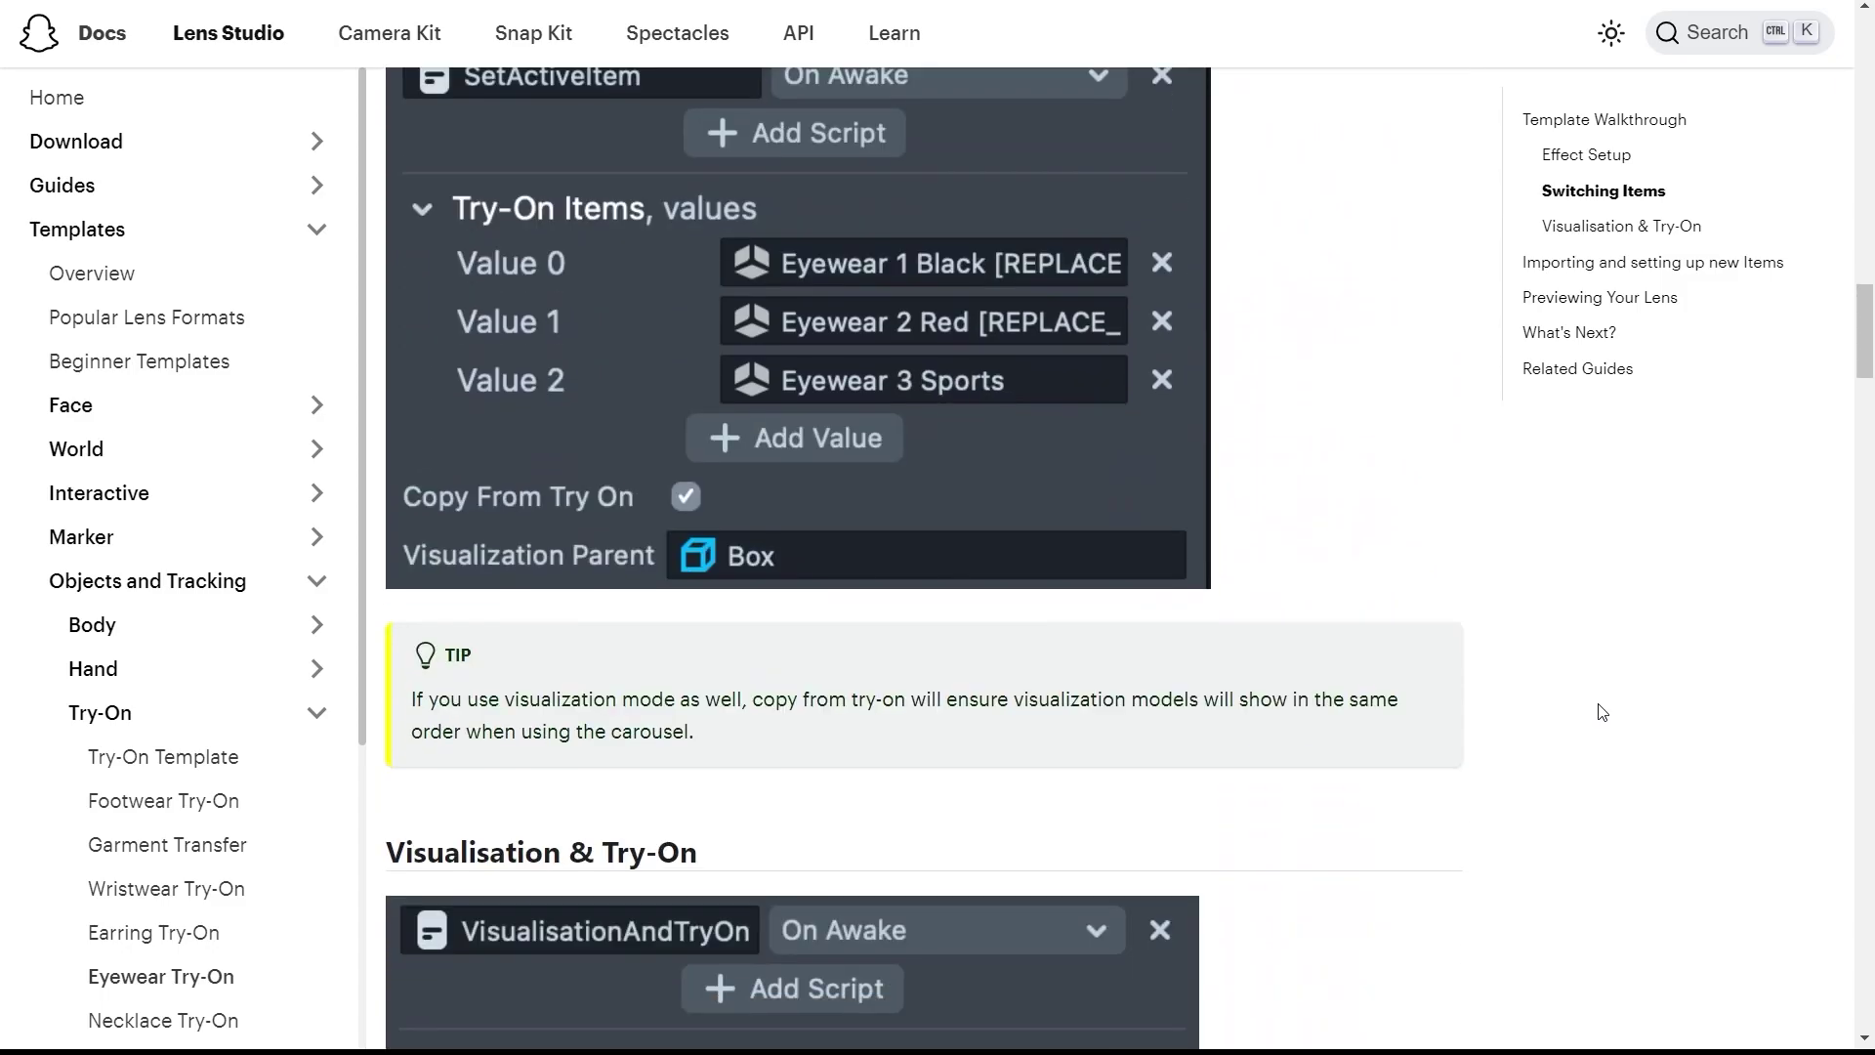
scroll(1601, 712, "down", 9)
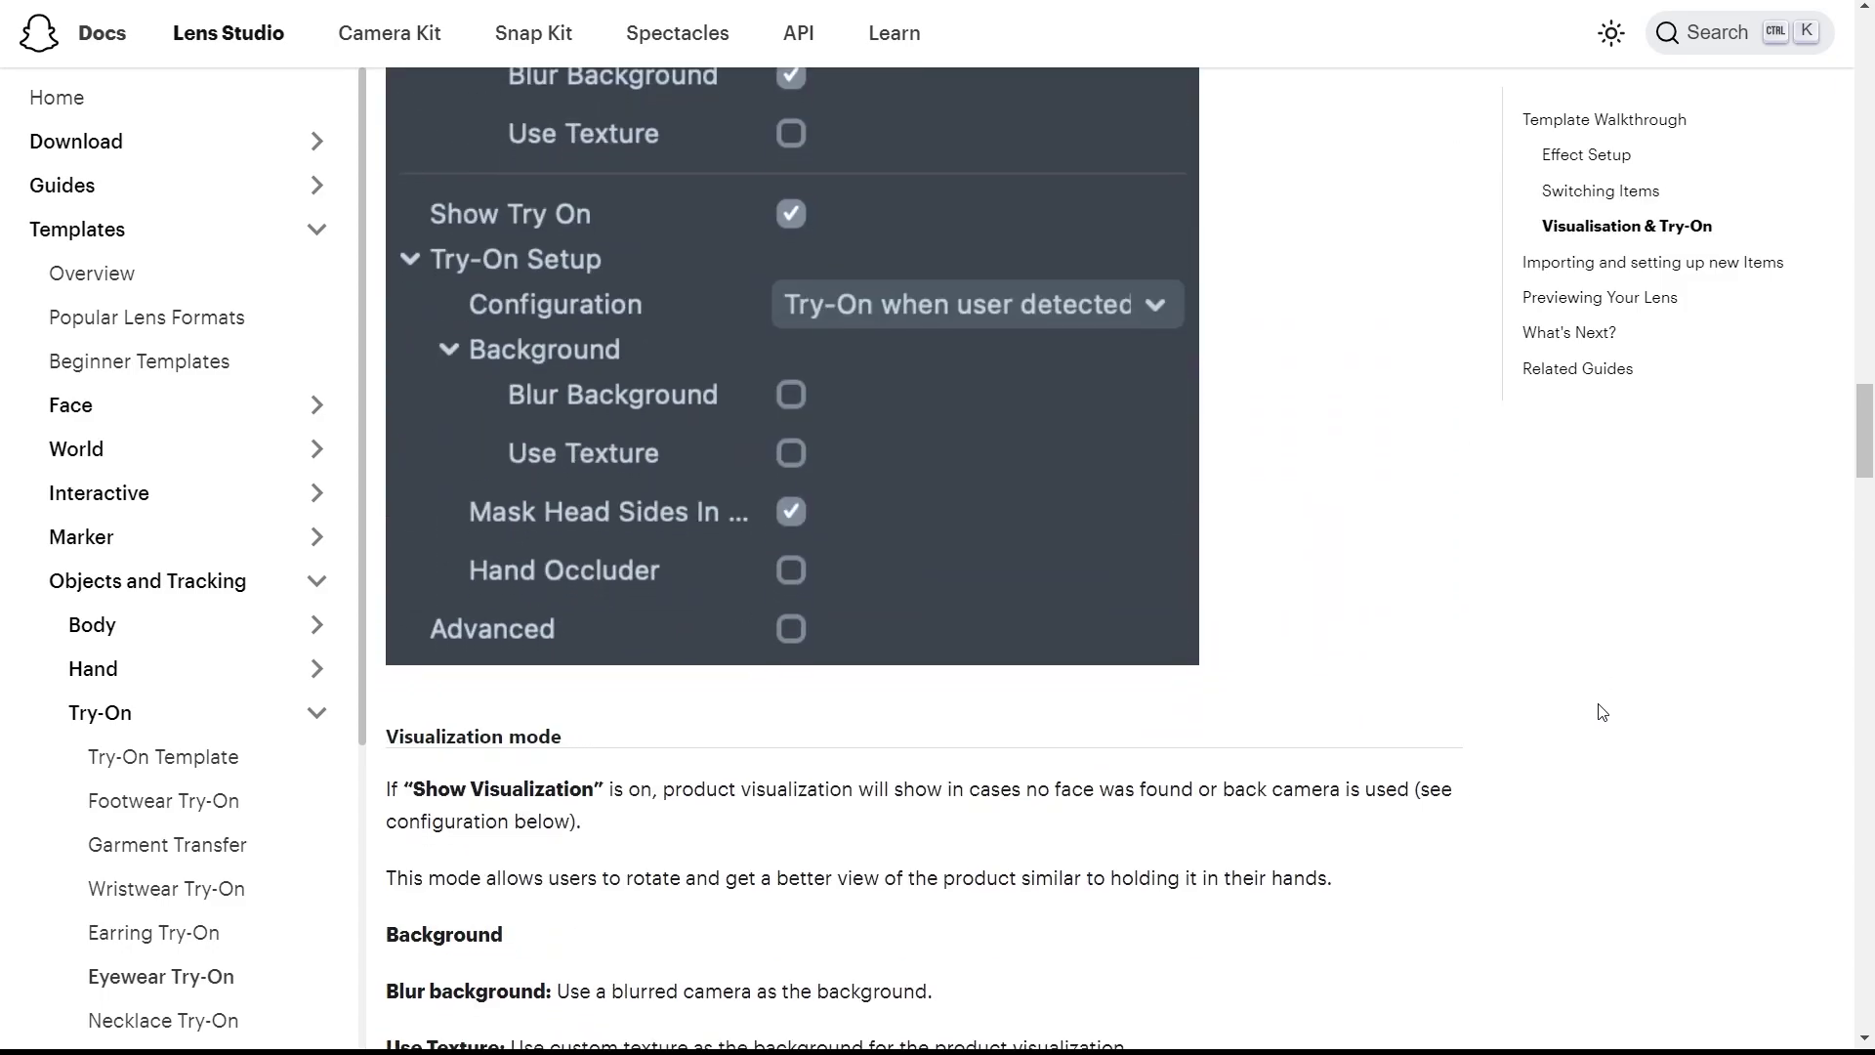
scroll(1602, 712, "down", 7)
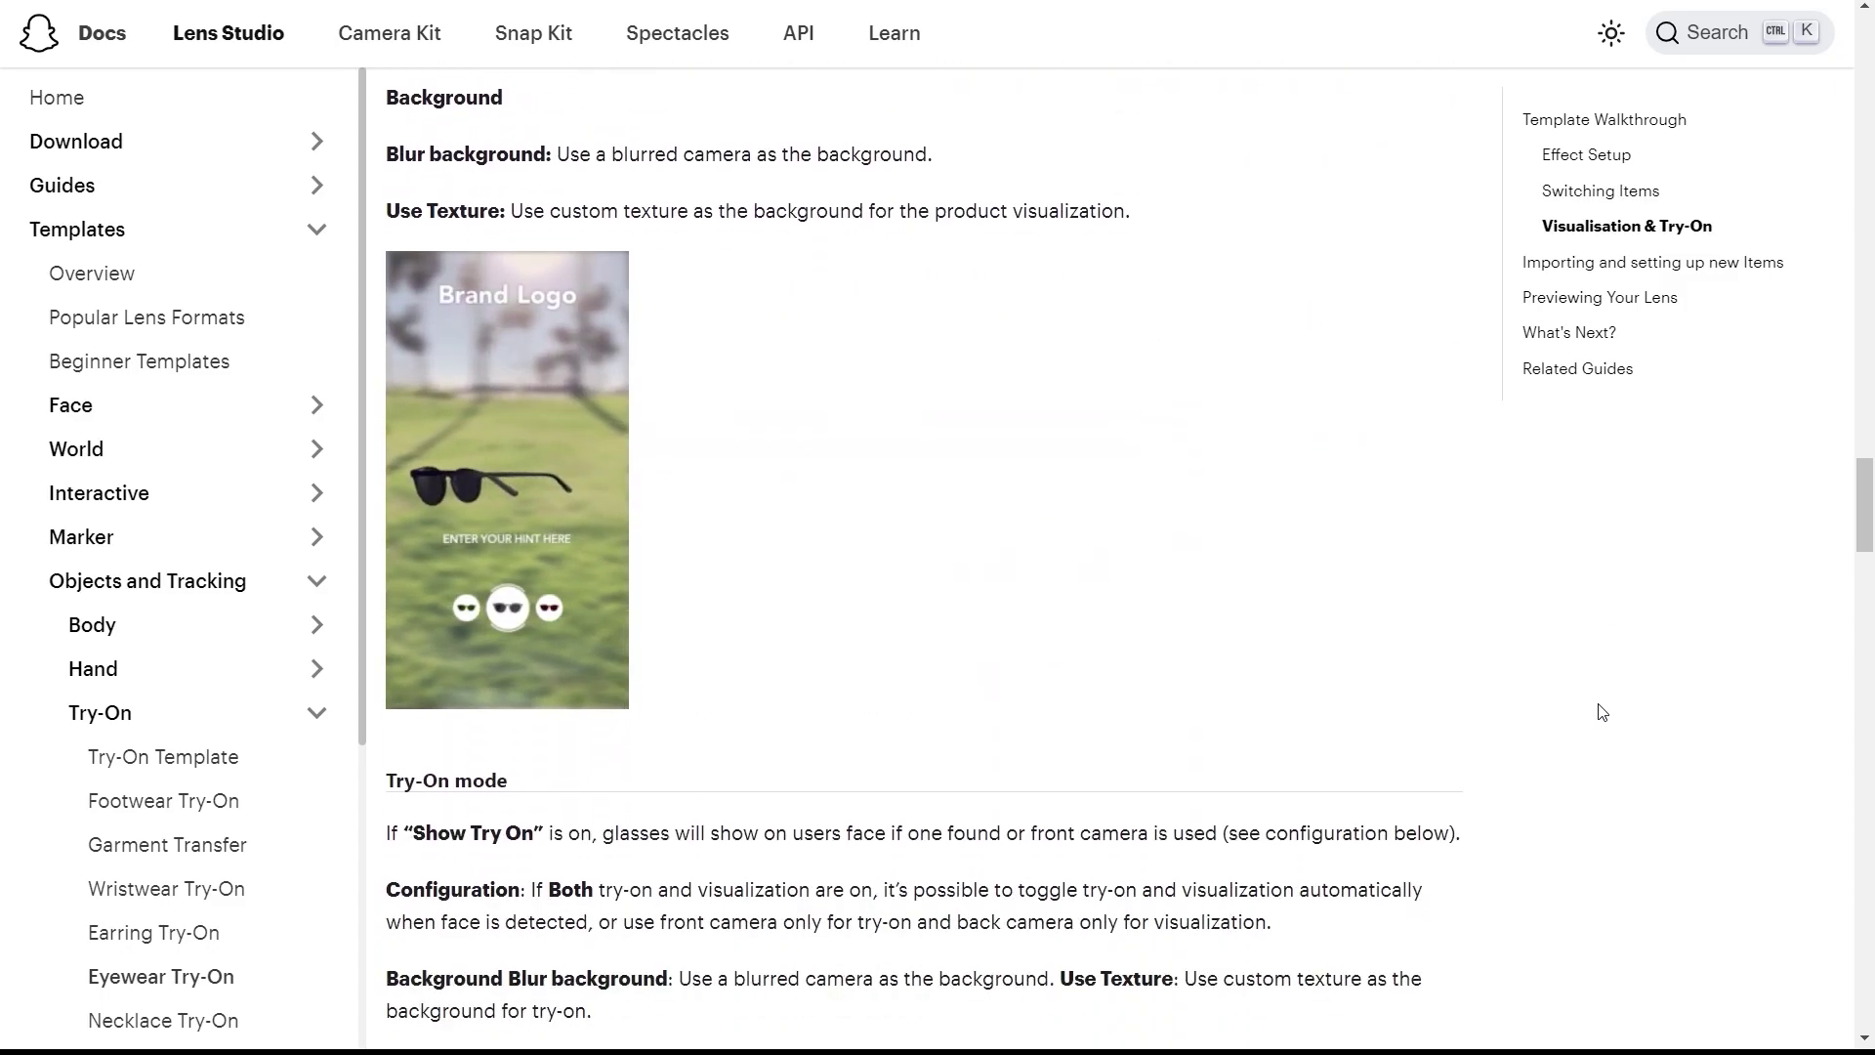
scroll(1602, 712, "down", 1)
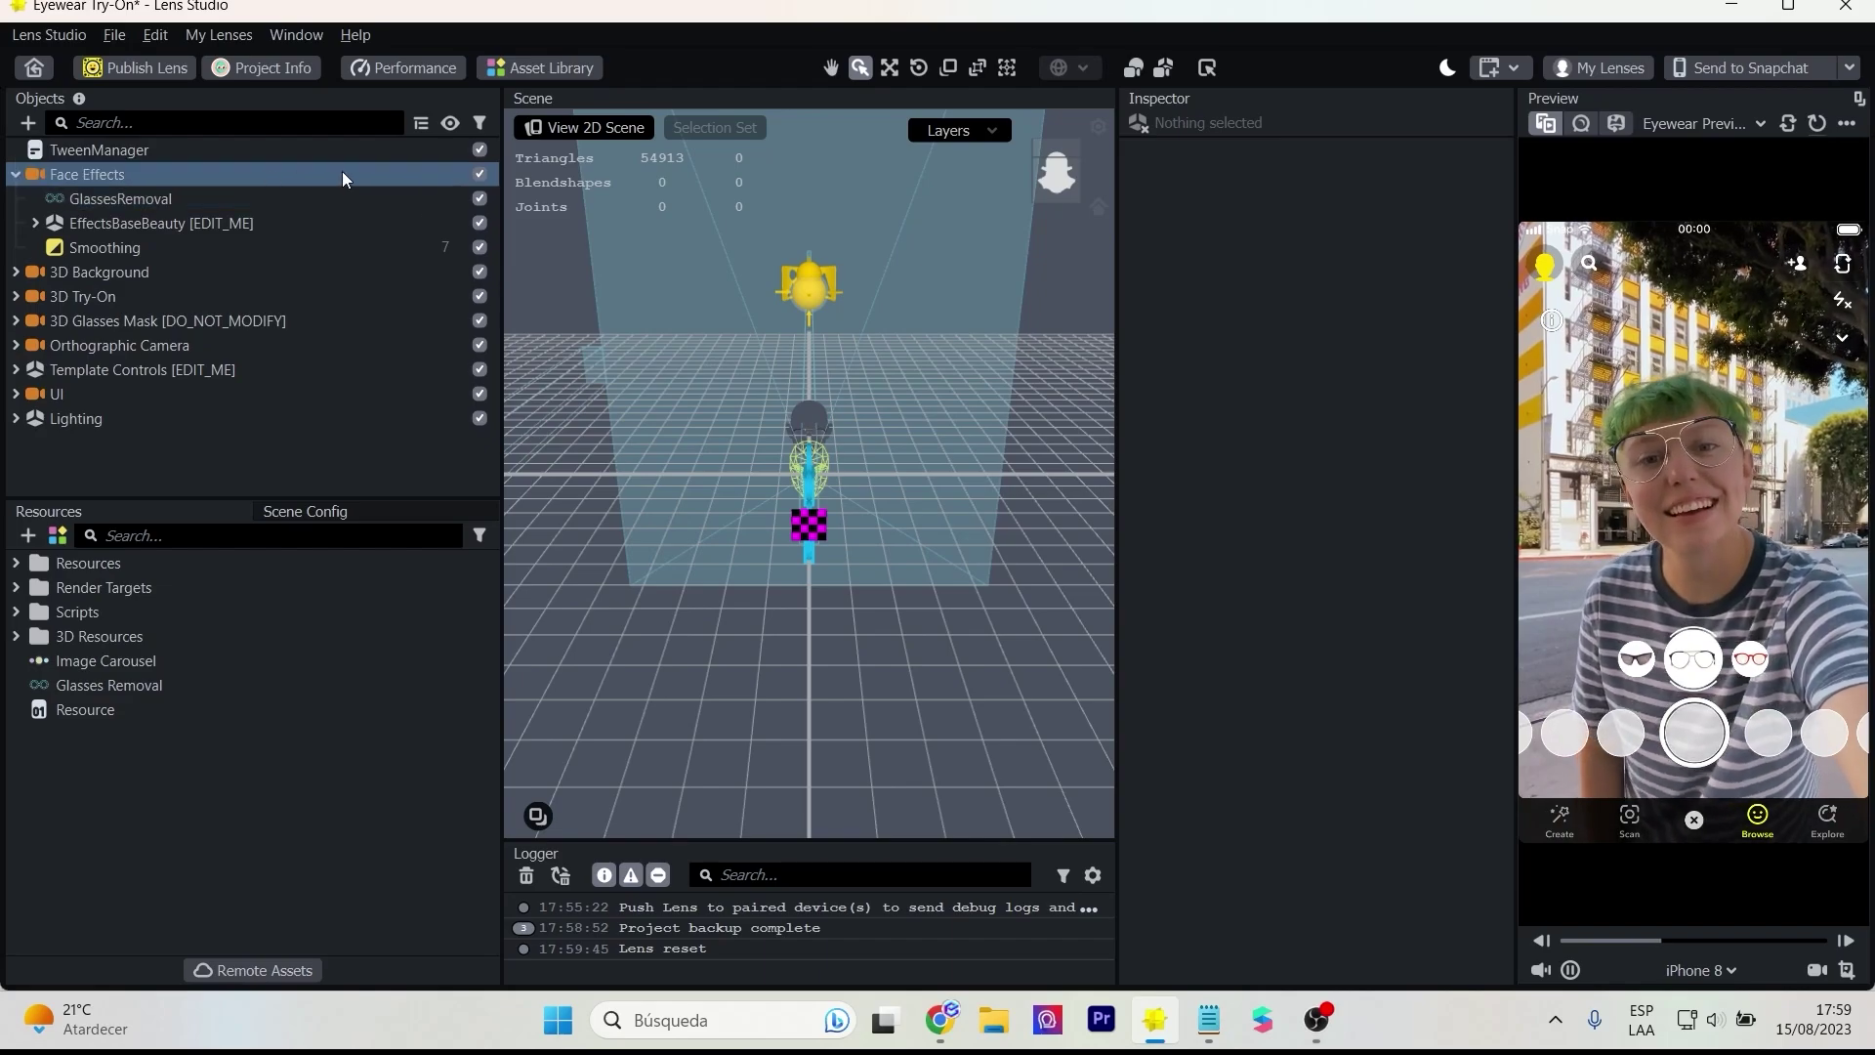
- Switch to Lens Studio and examine the Face Effects camera and the effects grouped under EffectsBaseBeauty [EDIT_ME], toggling that group to compare
left_click(341, 174)
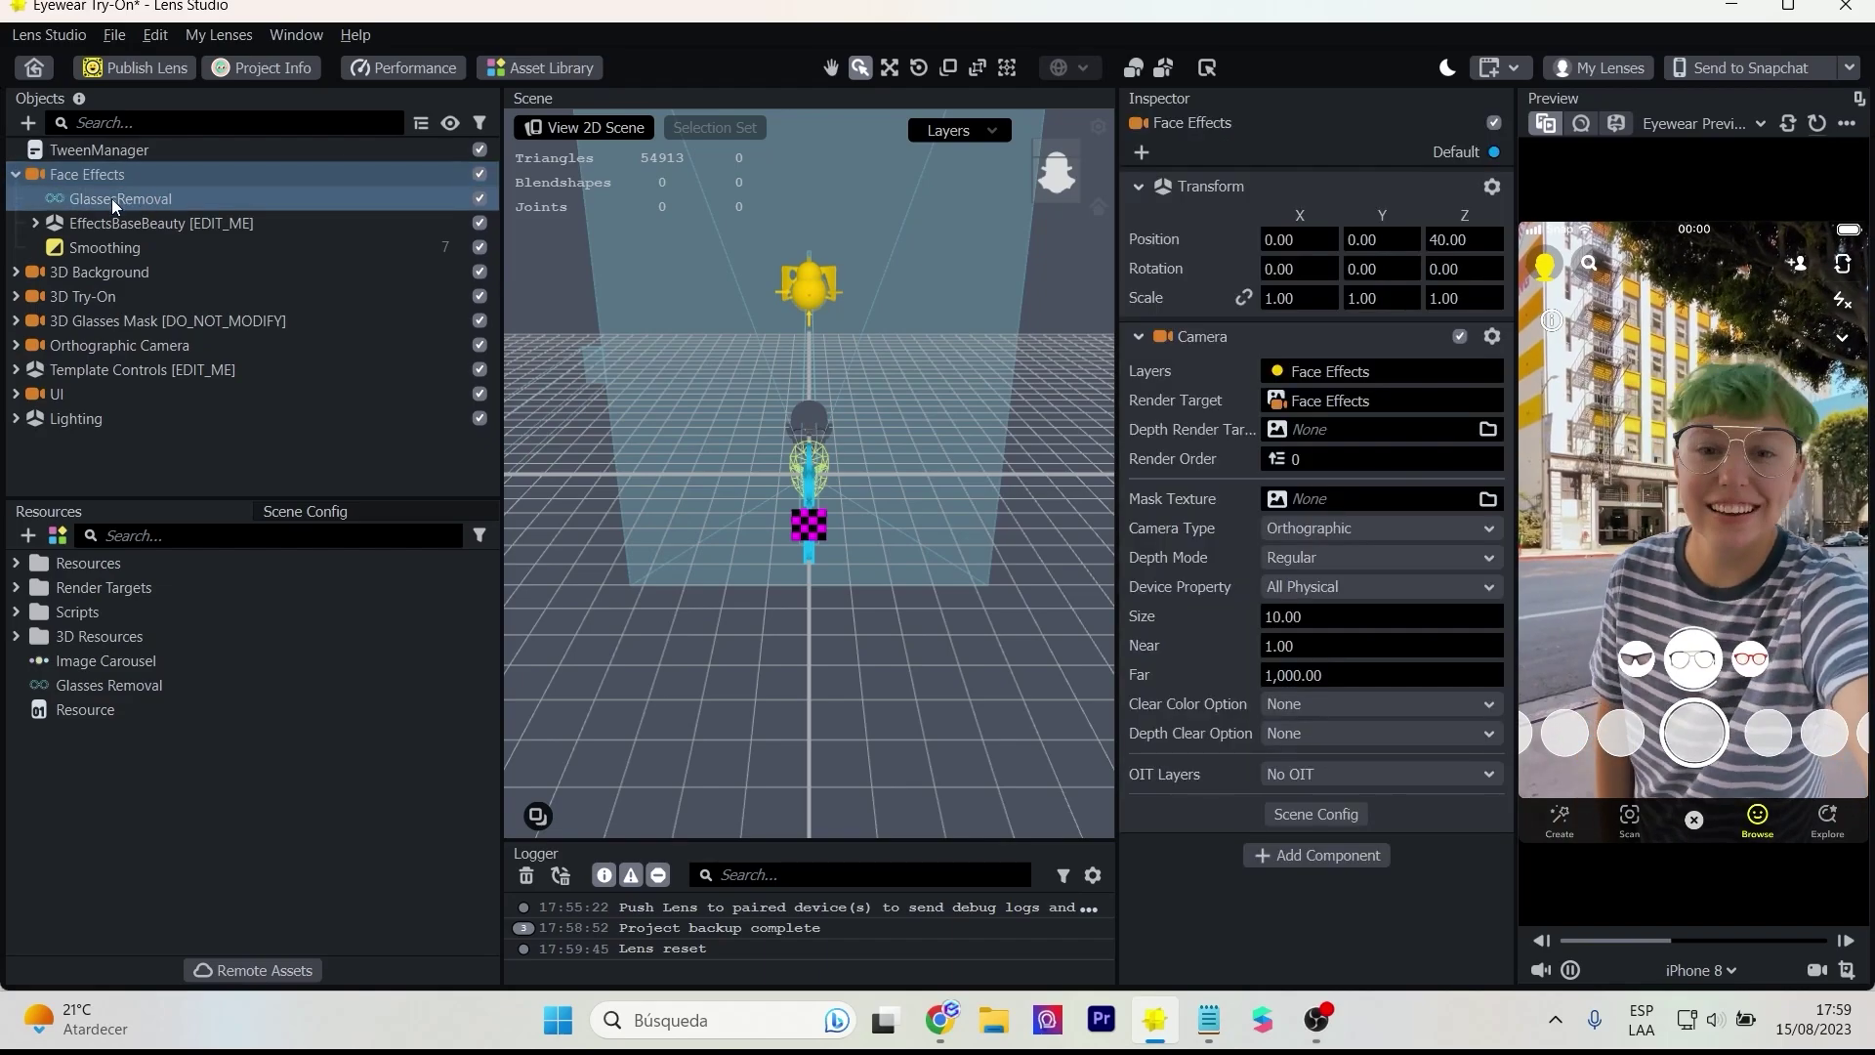
left_click(35, 223)
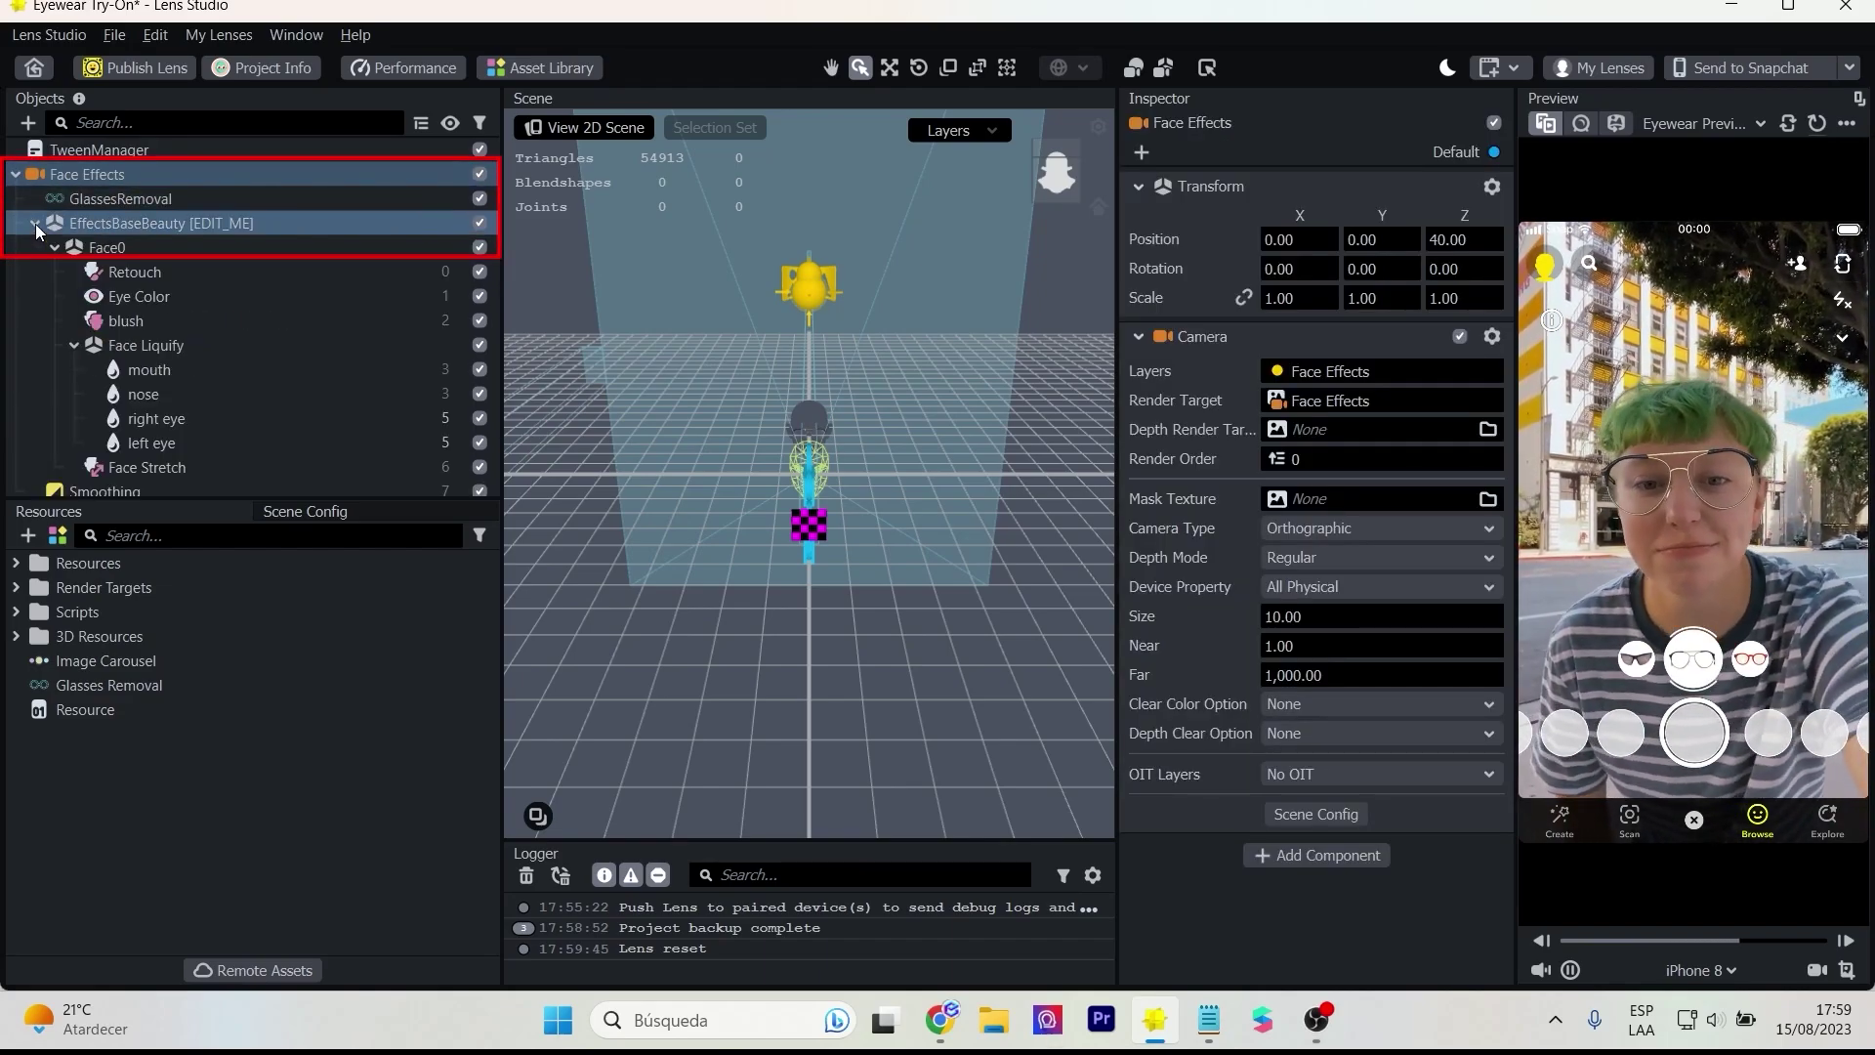
left_click(35, 224)
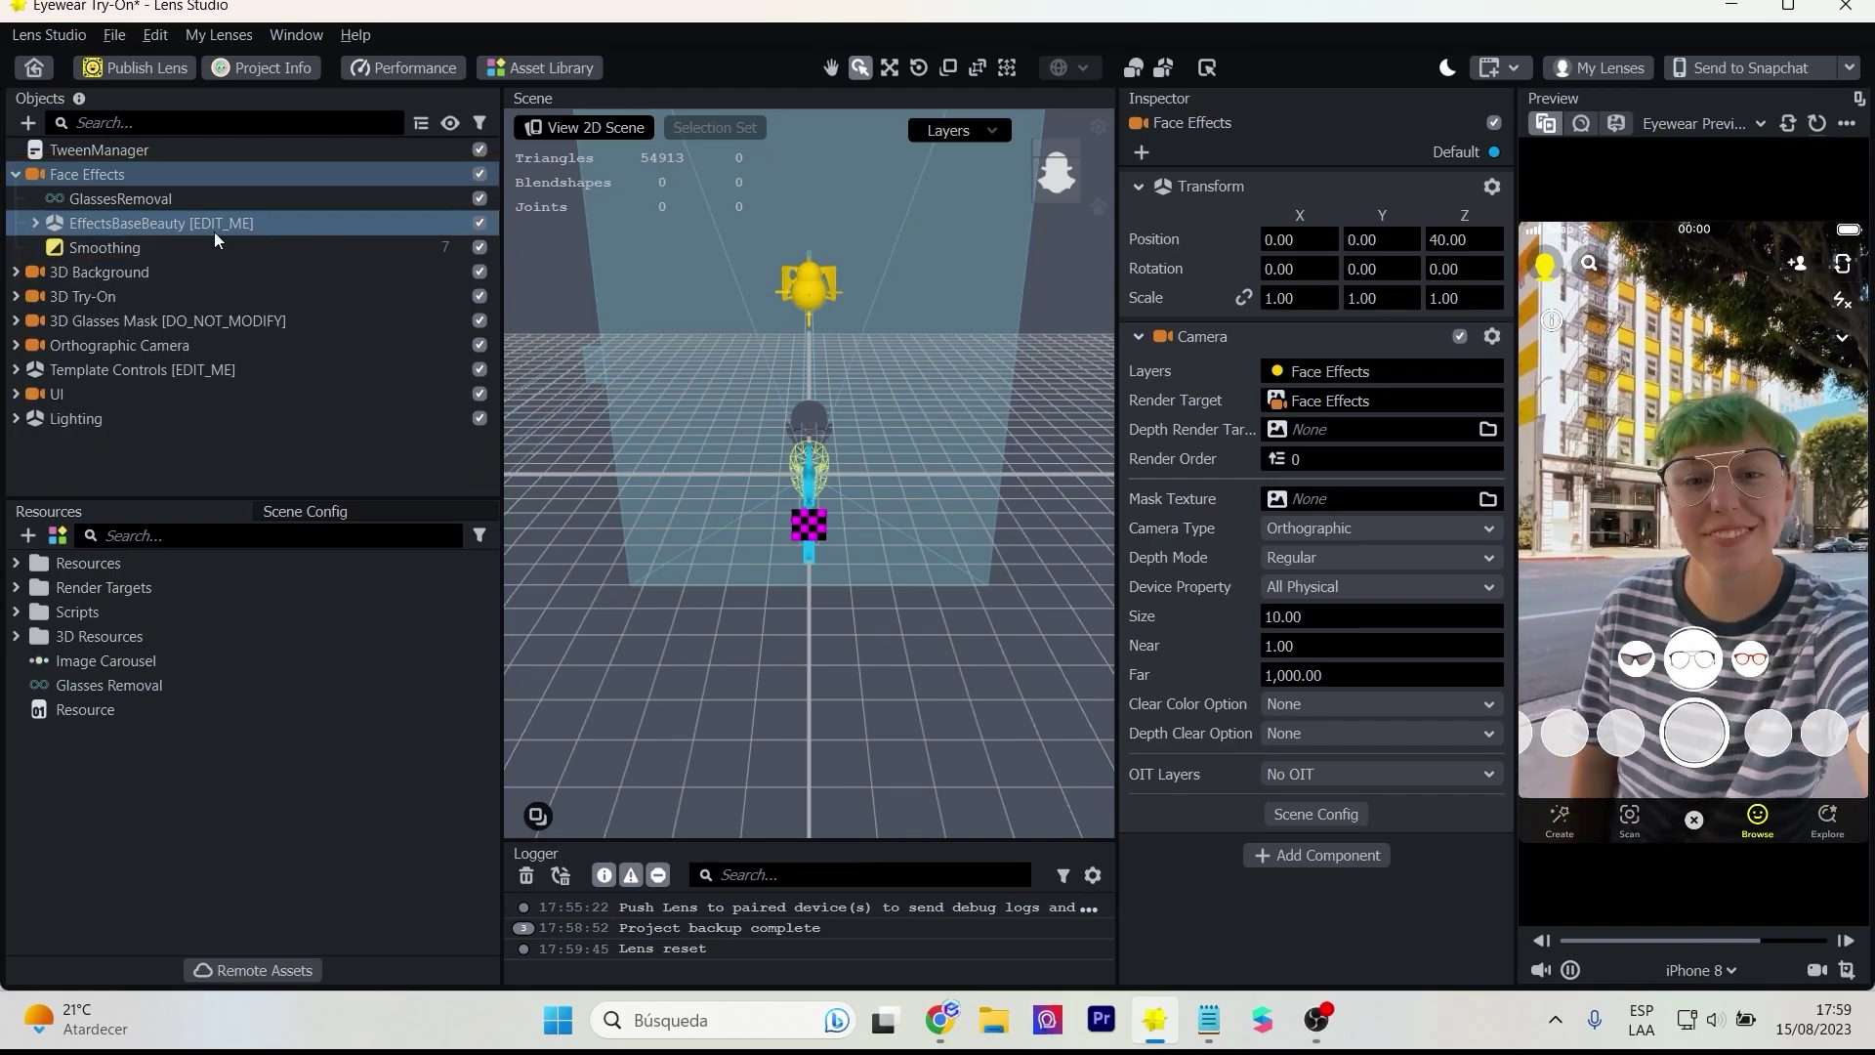
left_click(480, 223)
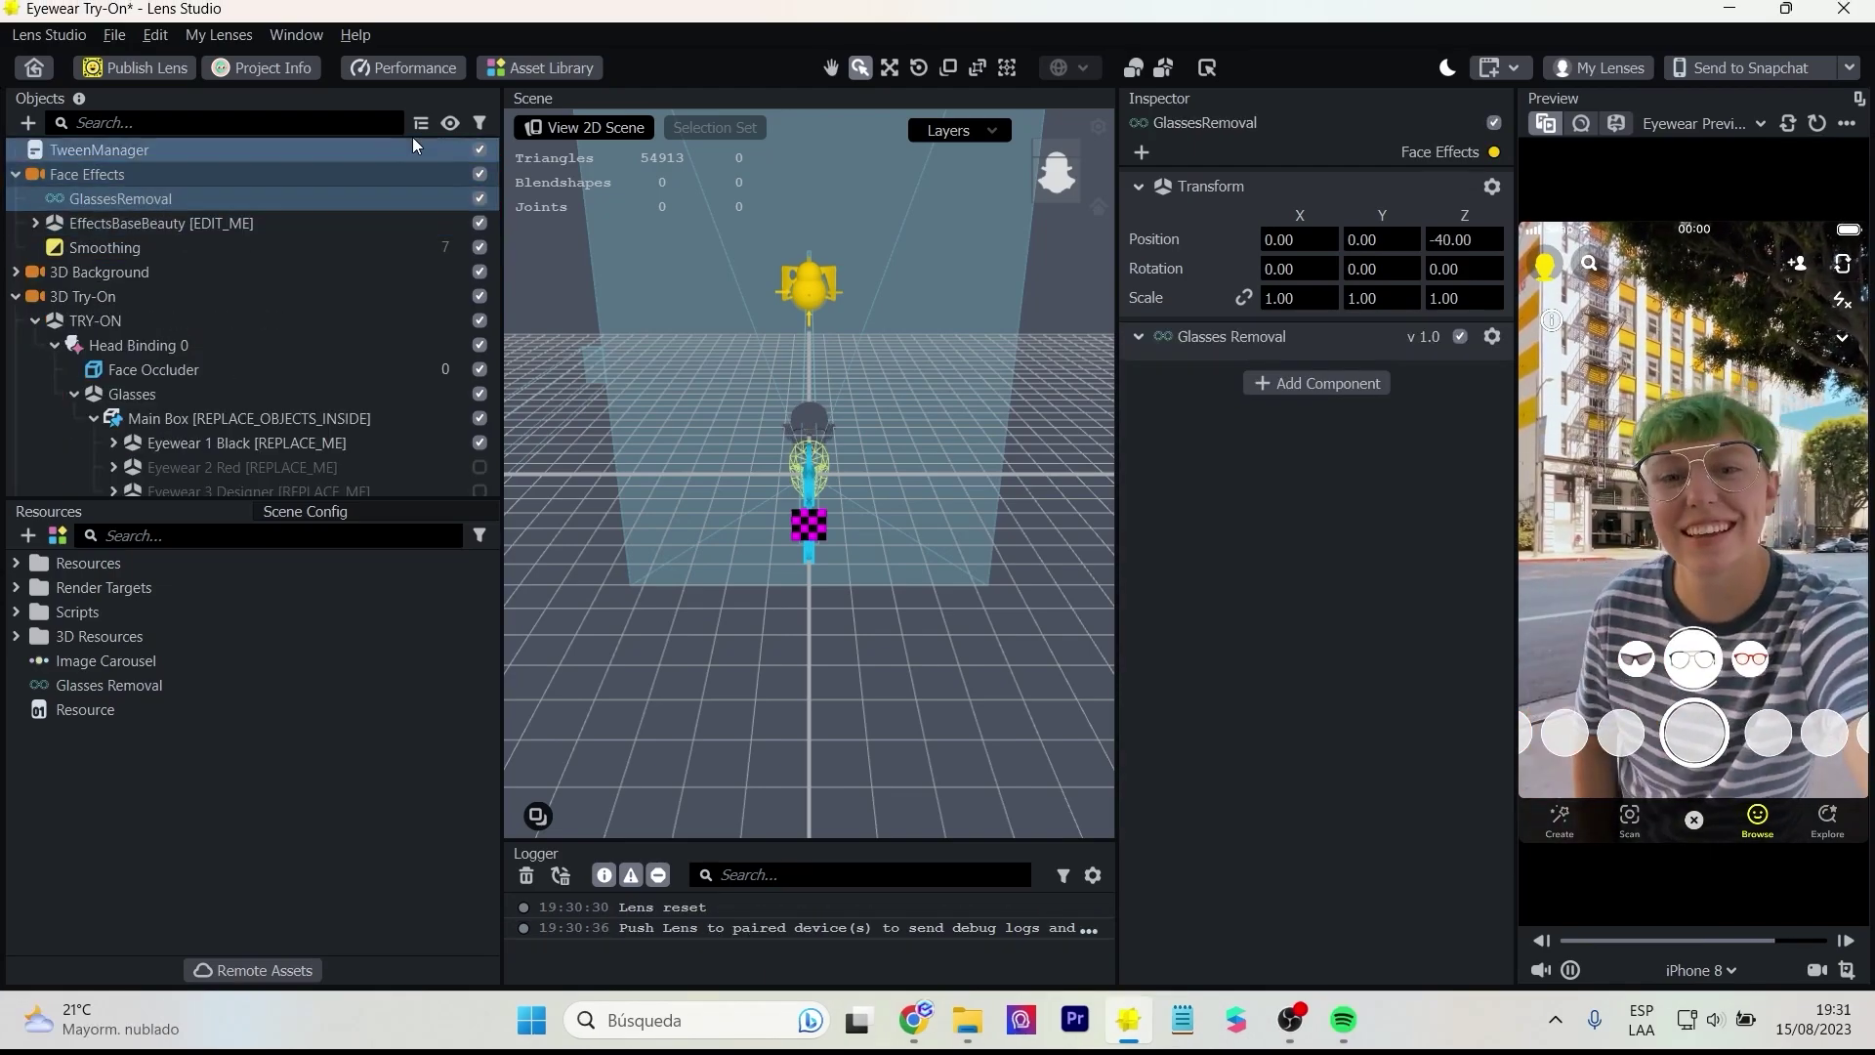
- Search the Asset Library for "glass" and look at the Glasses Removal asset
left_click(548, 68)
left_click(383, 121)
type("glass")
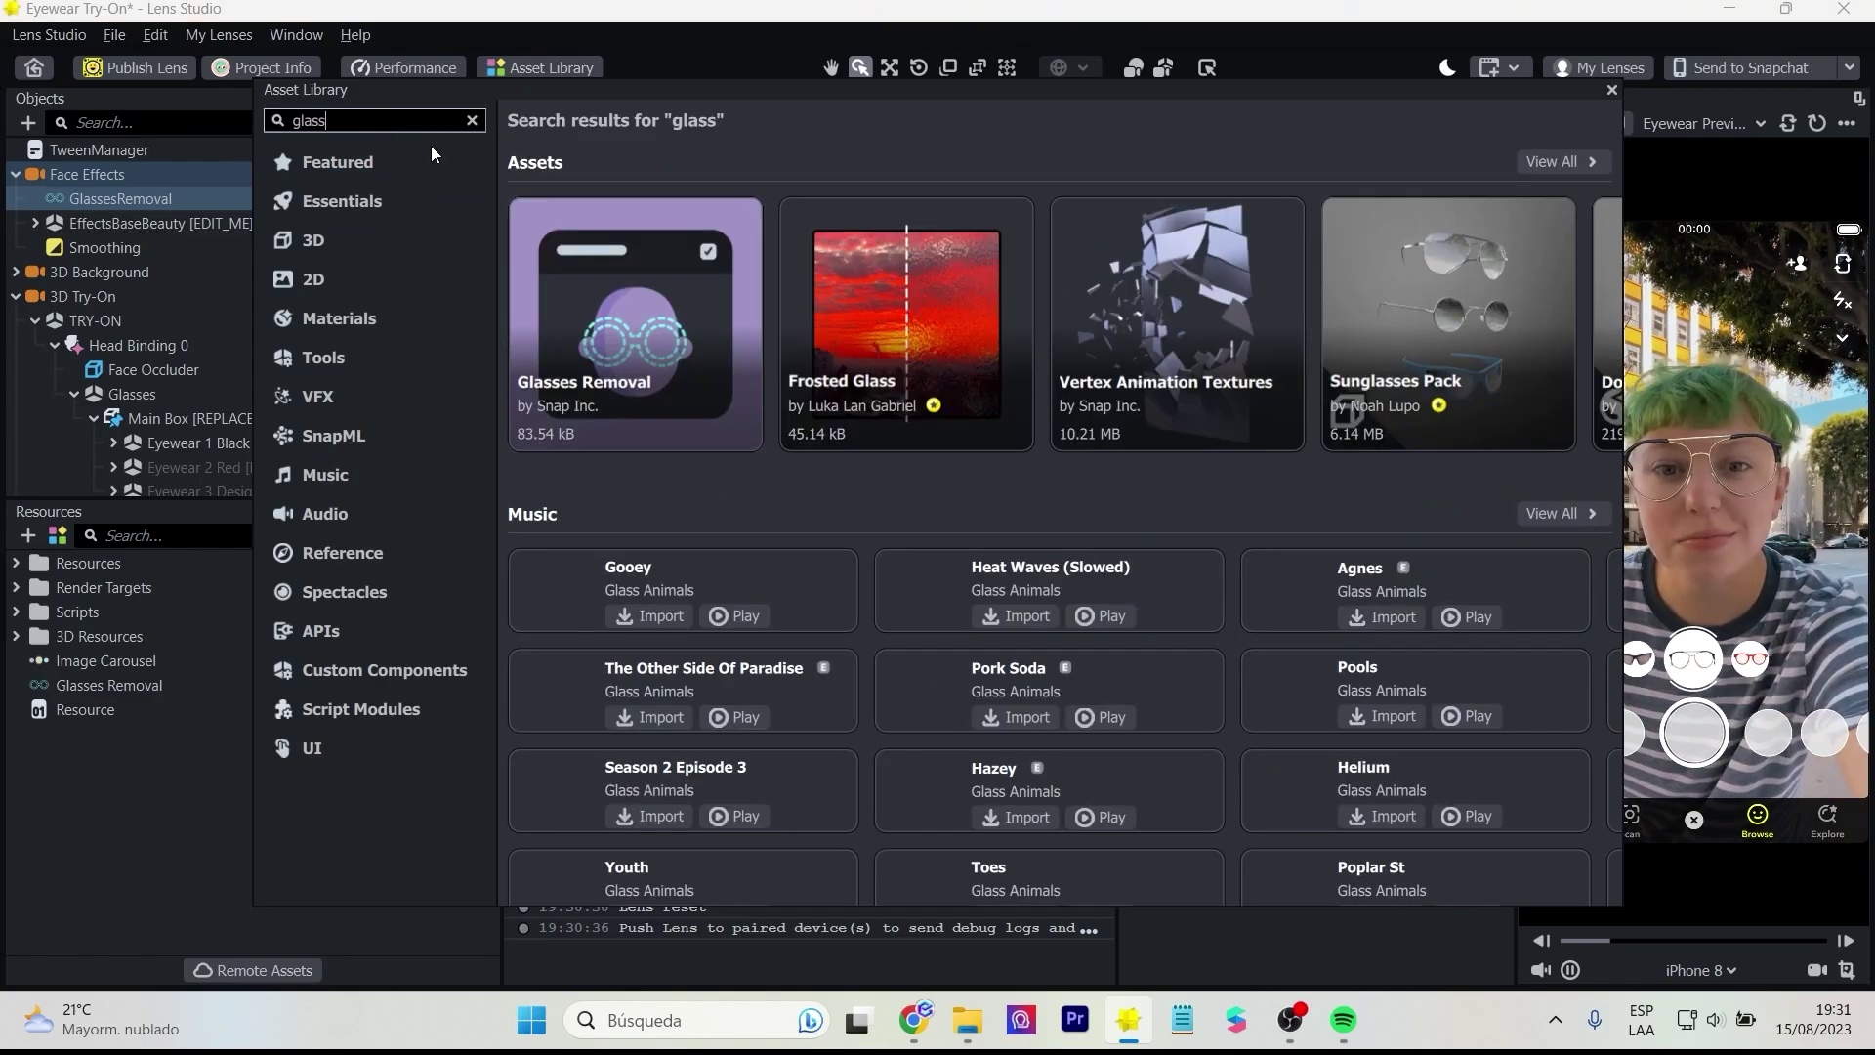
mouse_move(613, 395)
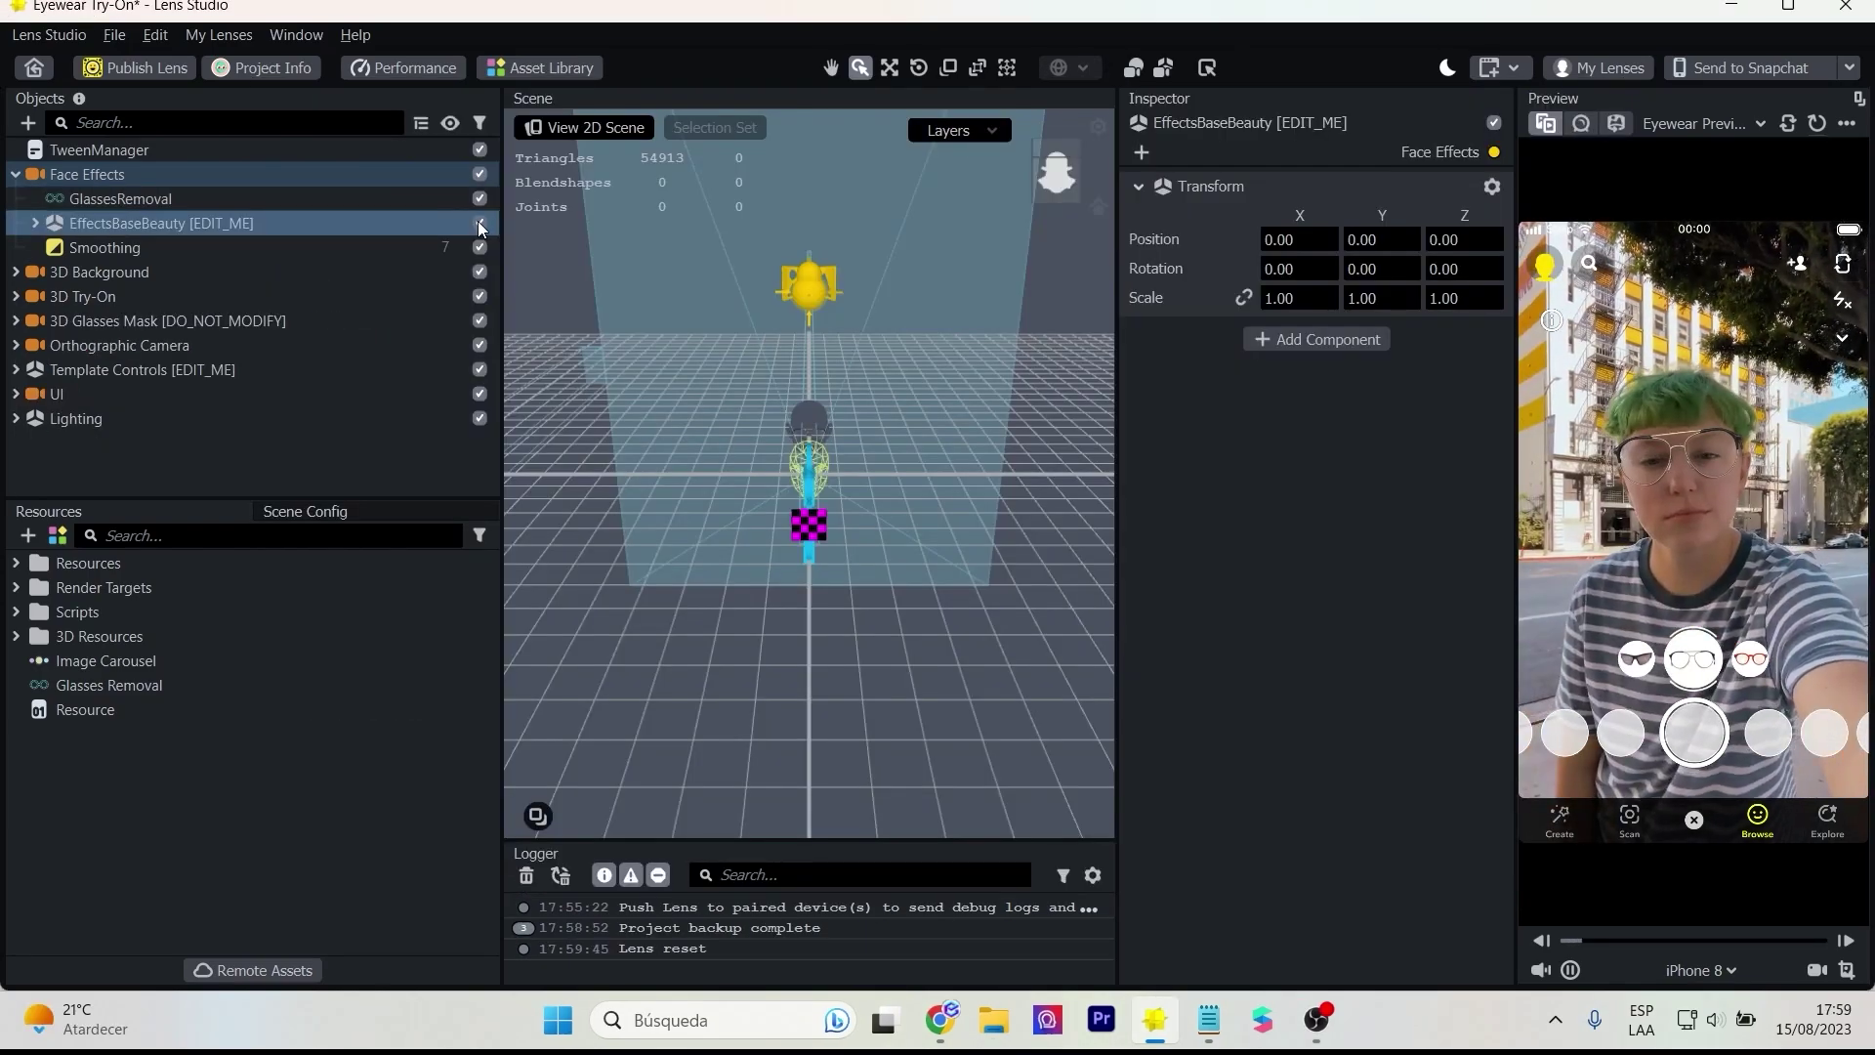
- Disable and re-enable Face Effects to compare the preview with and without the effects
left_click(491, 174)
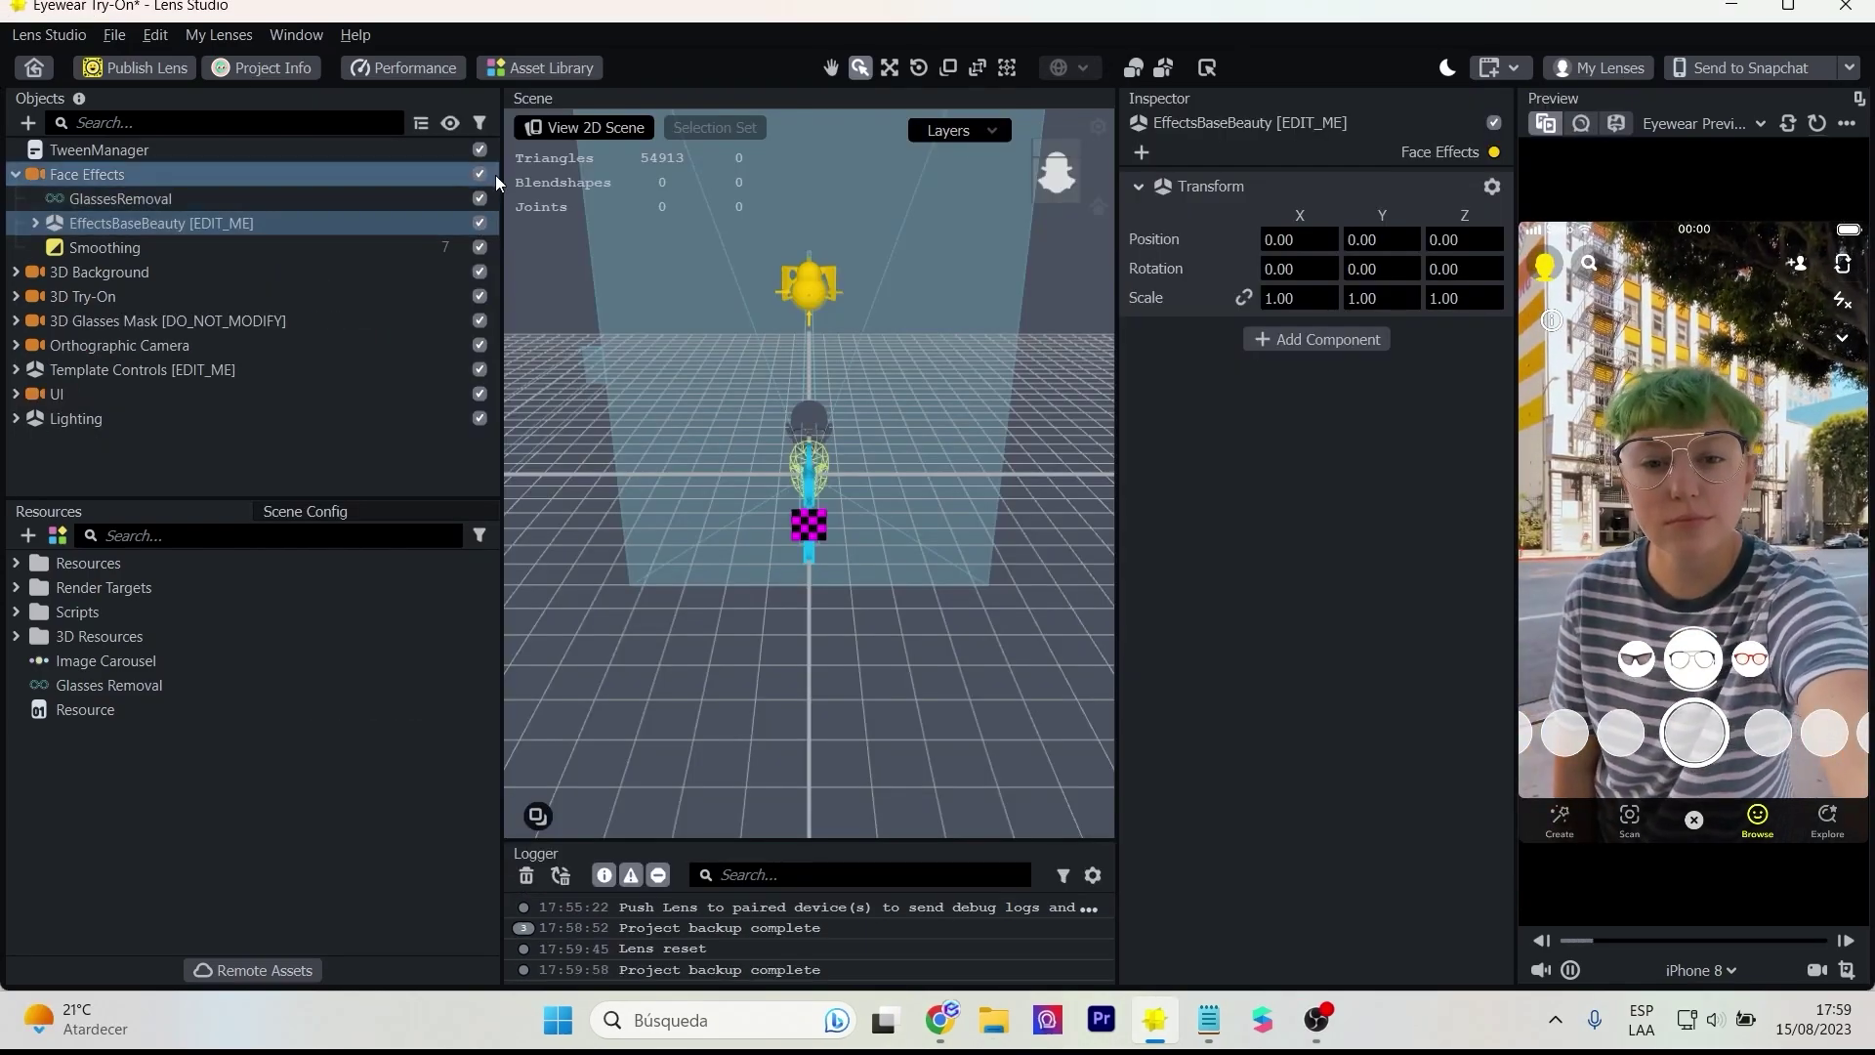
left_click(477, 174)
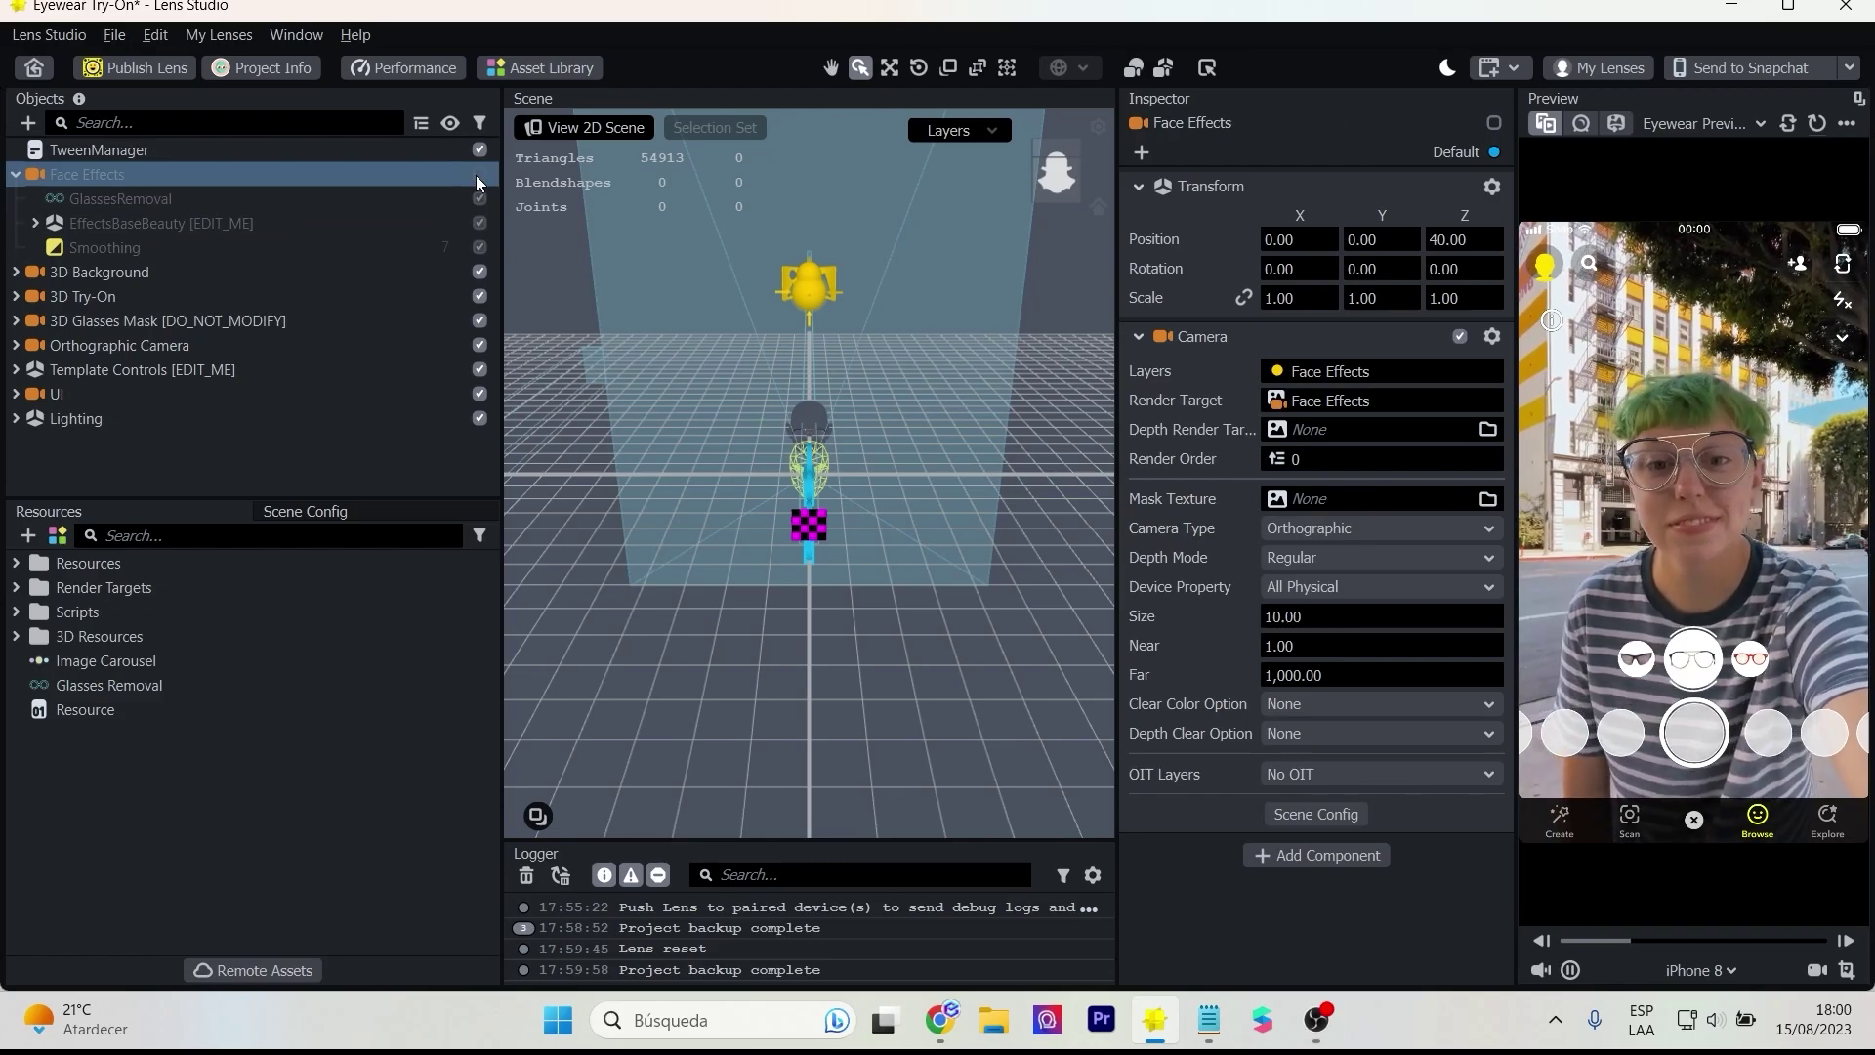
left_click(477, 173)
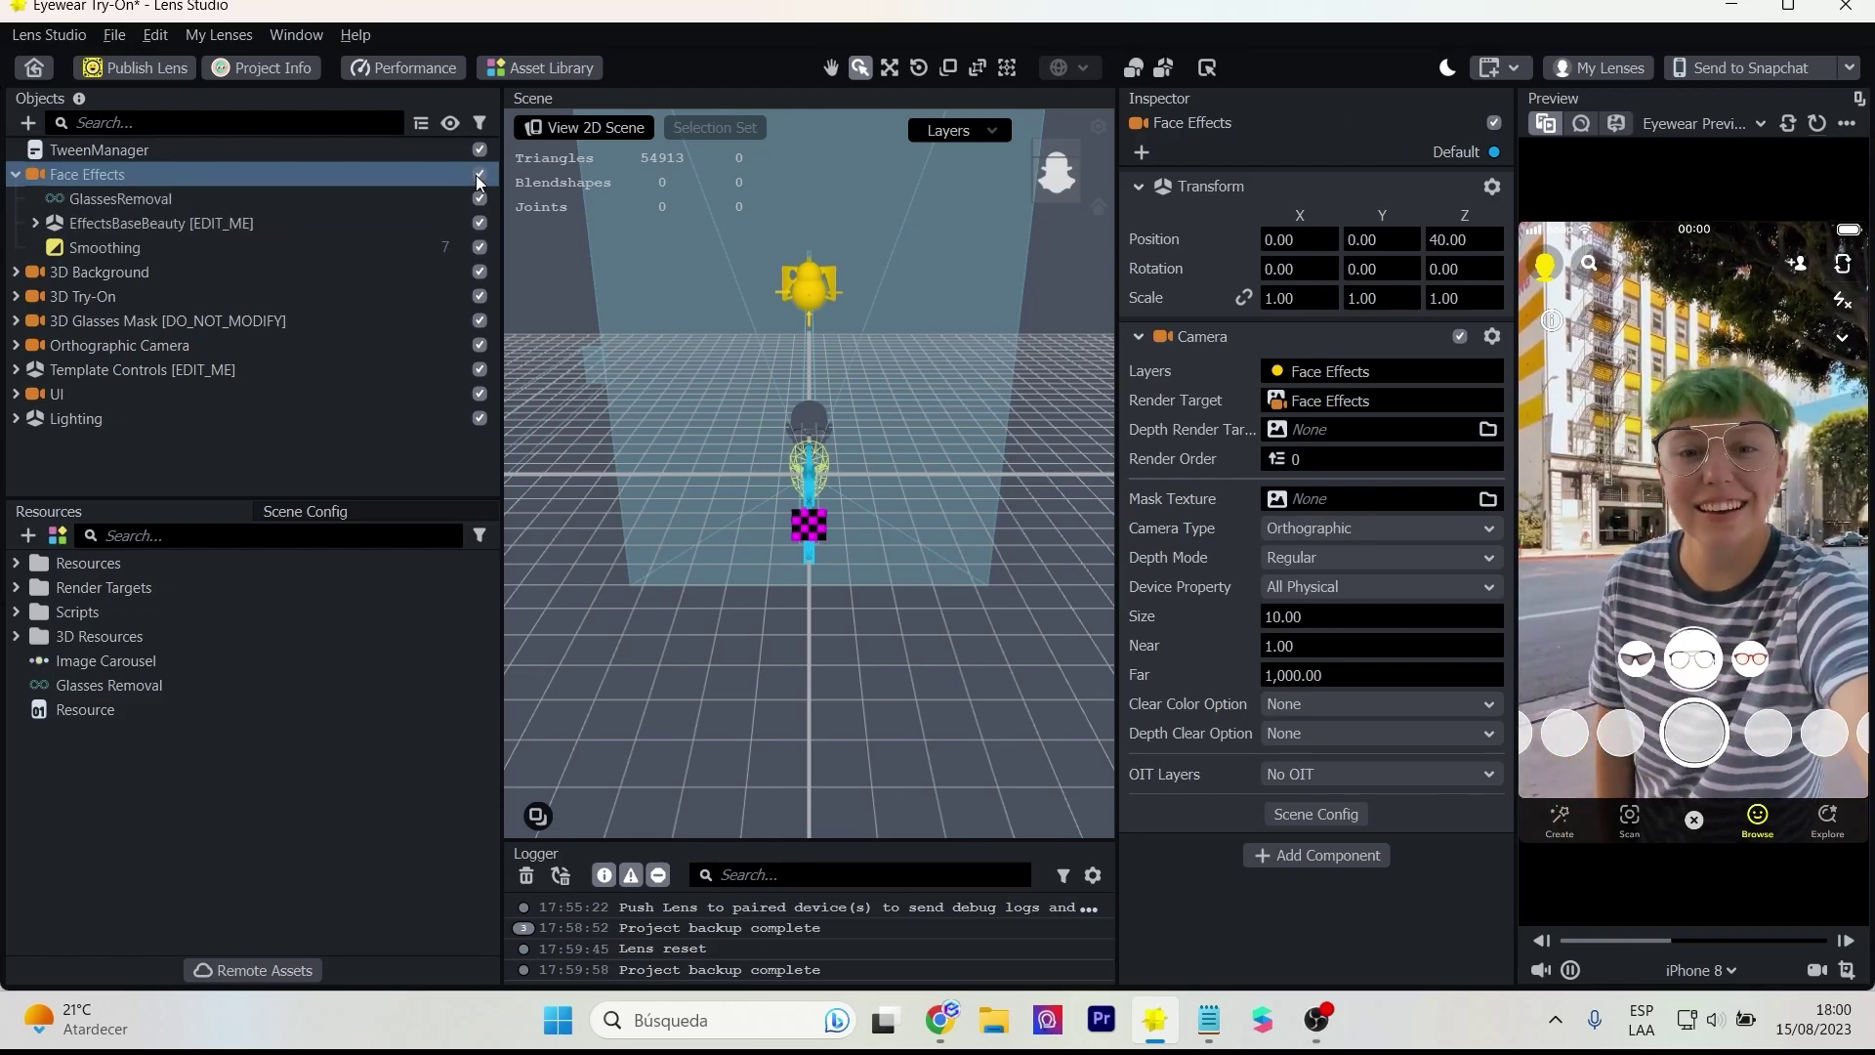
- Examine the 3D Background group by toggling Blur BG off and on, resetting the preview lens, and inspecting Visualisation BG
left_click(477, 265)
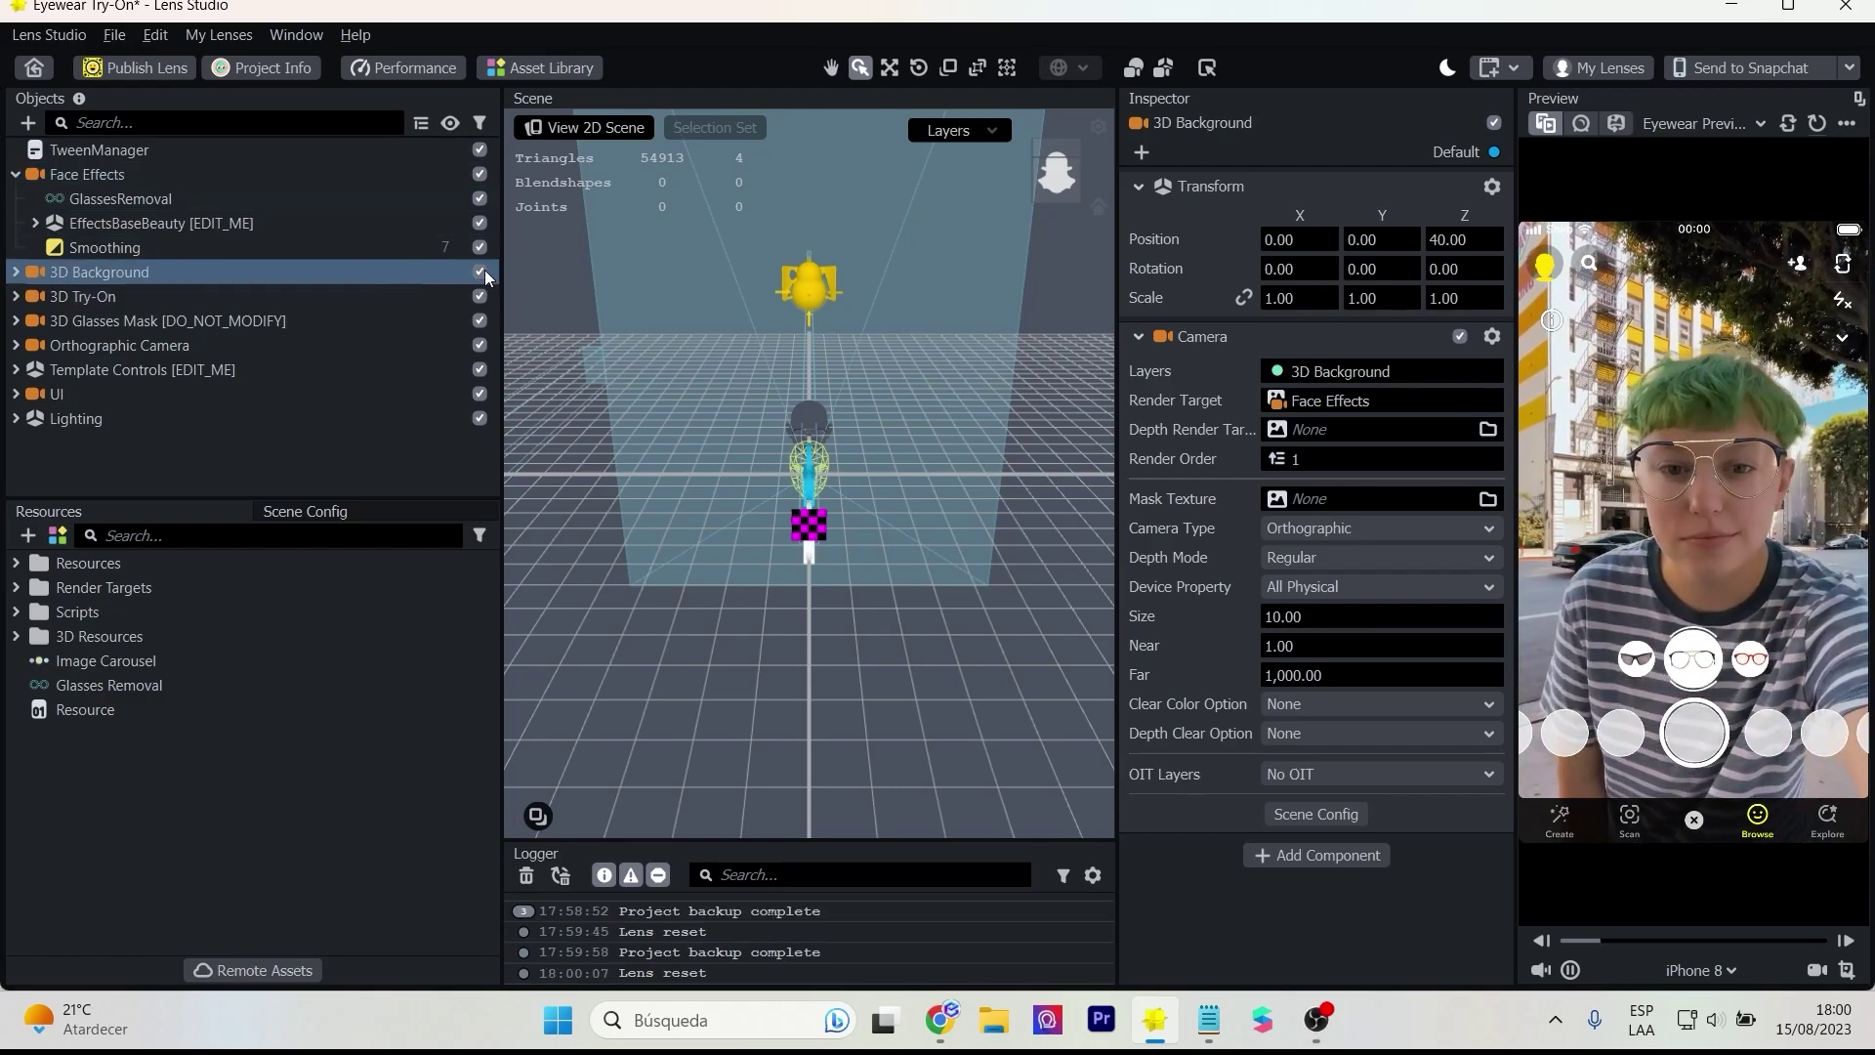
left_click(15, 272)
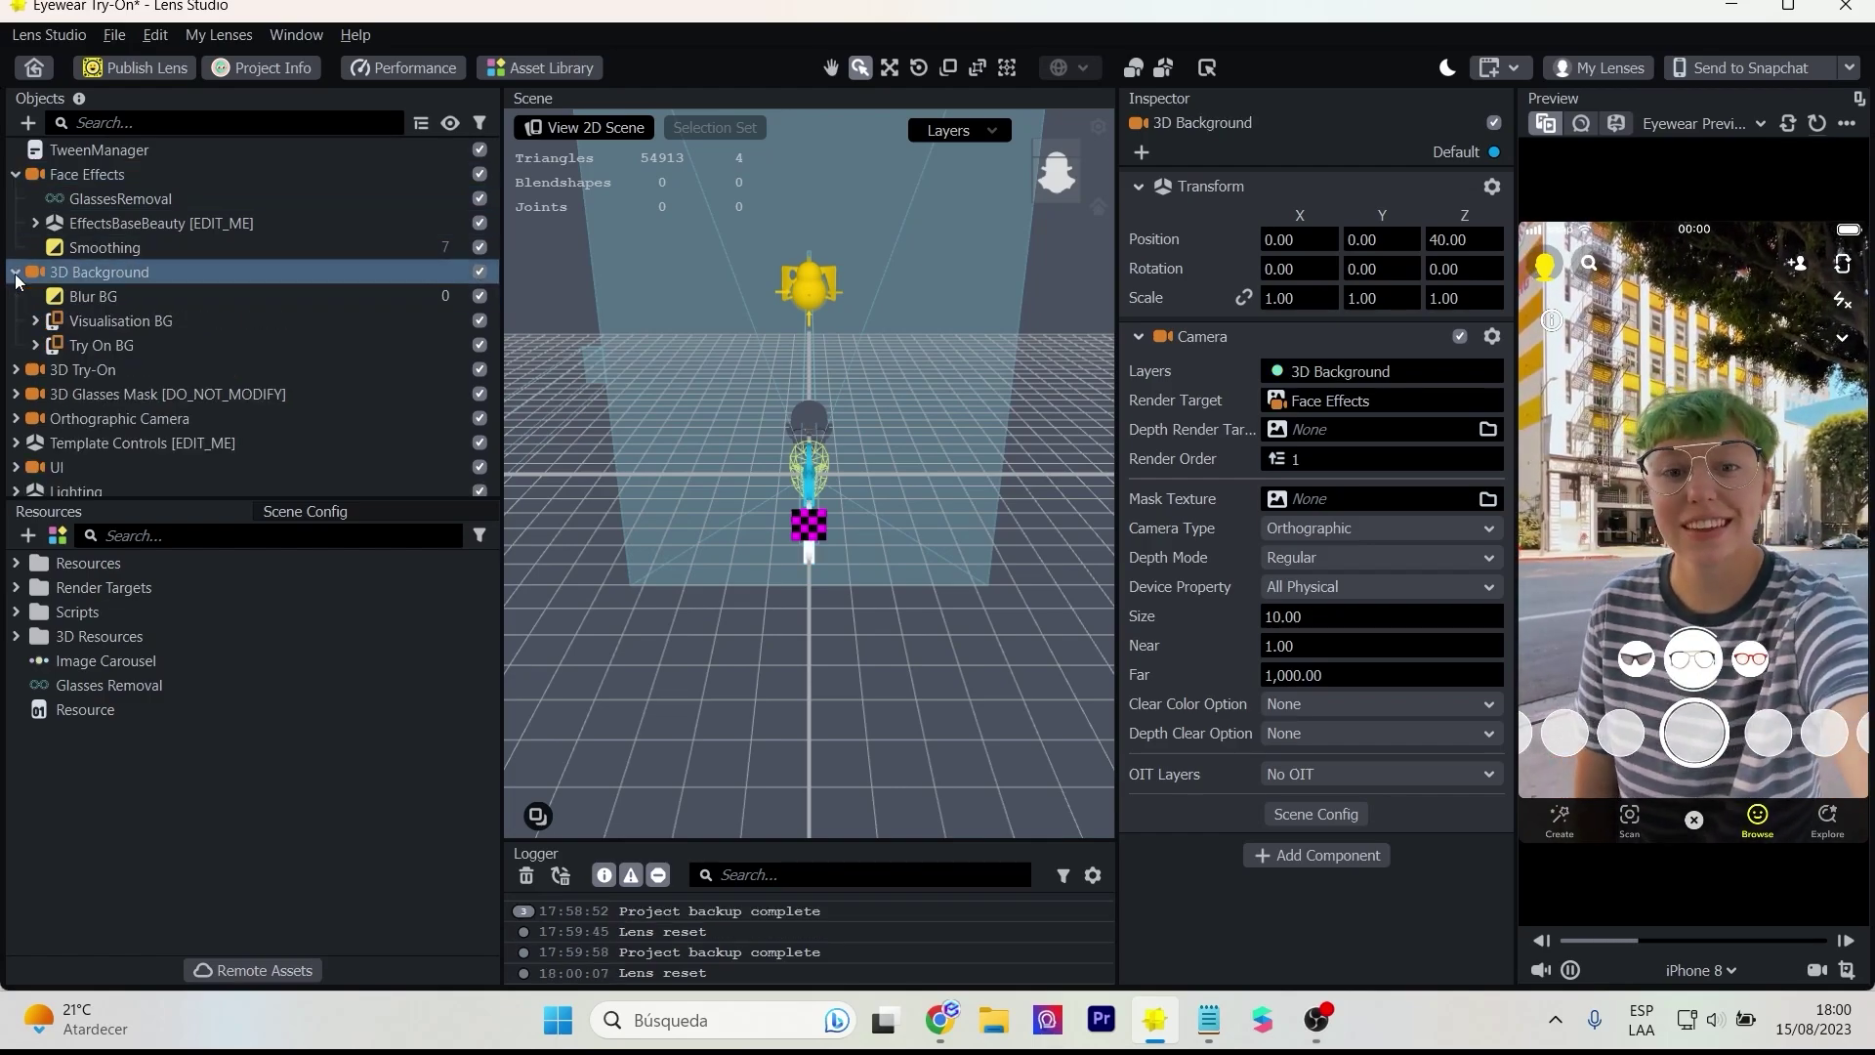
left_click(482, 295)
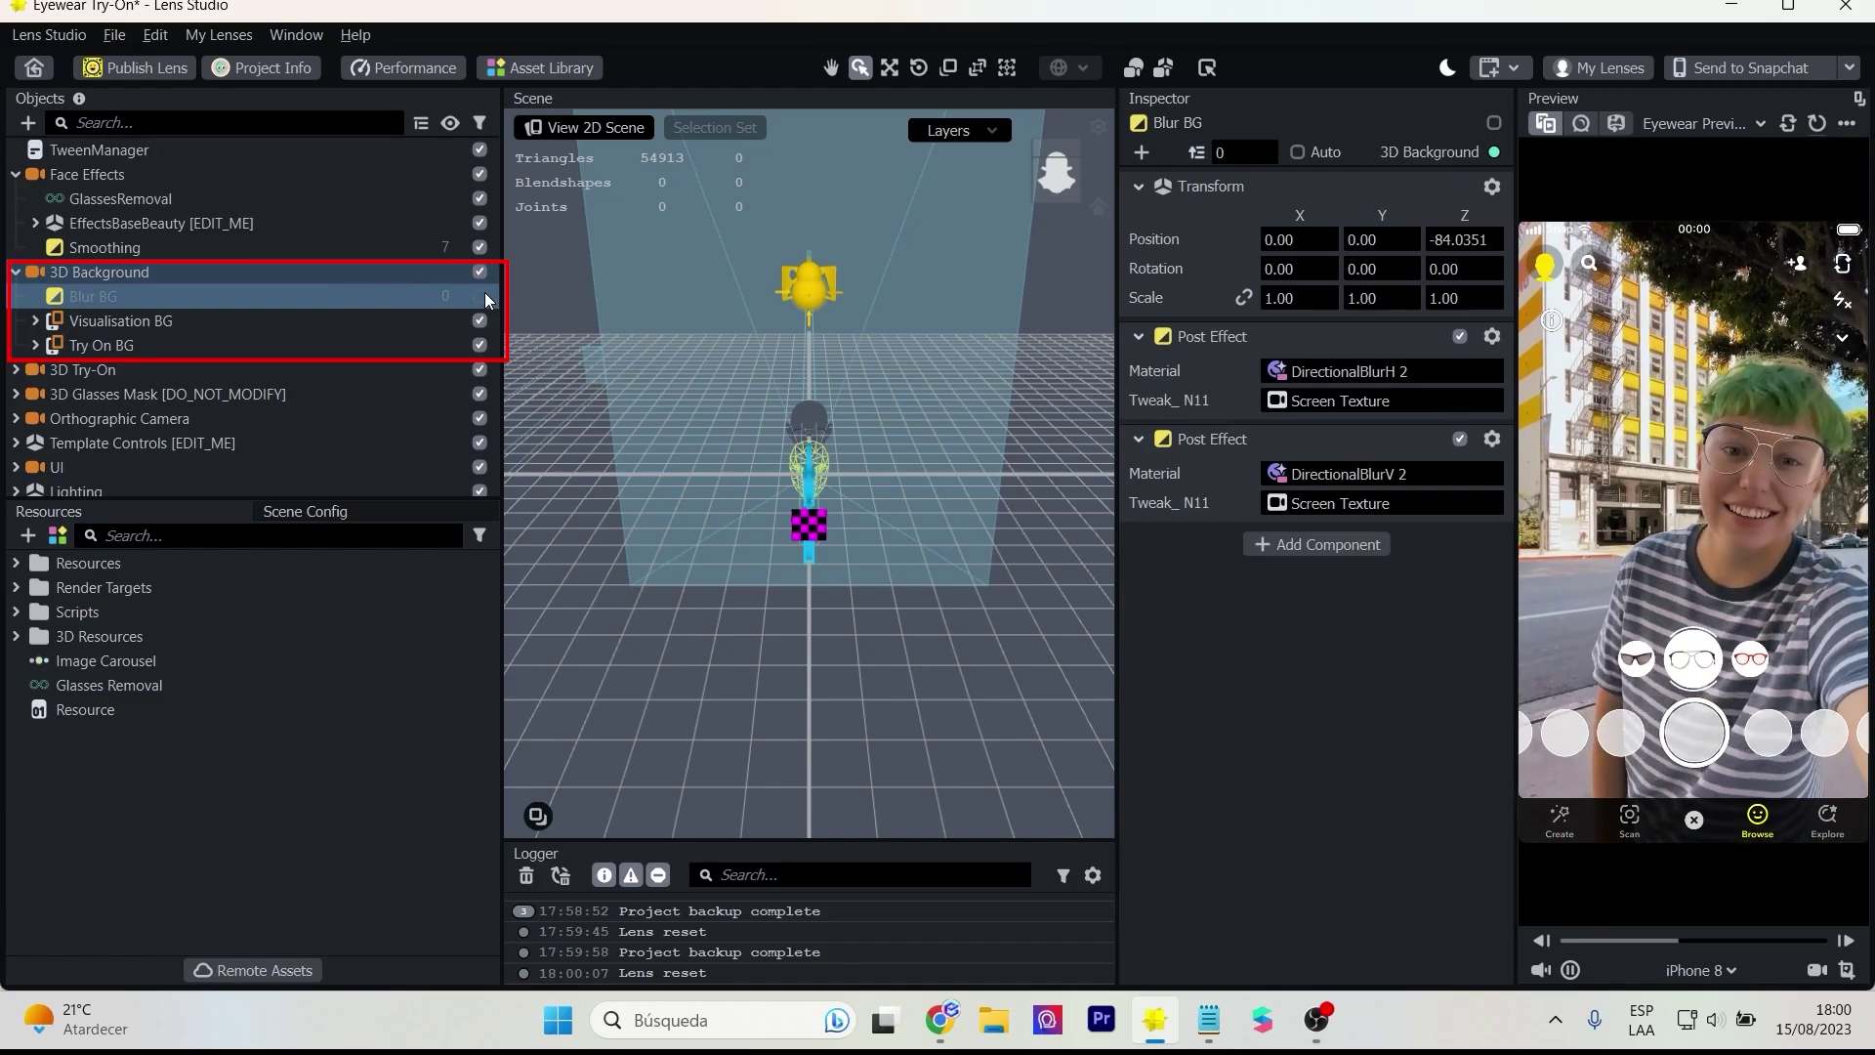
left_click(480, 296)
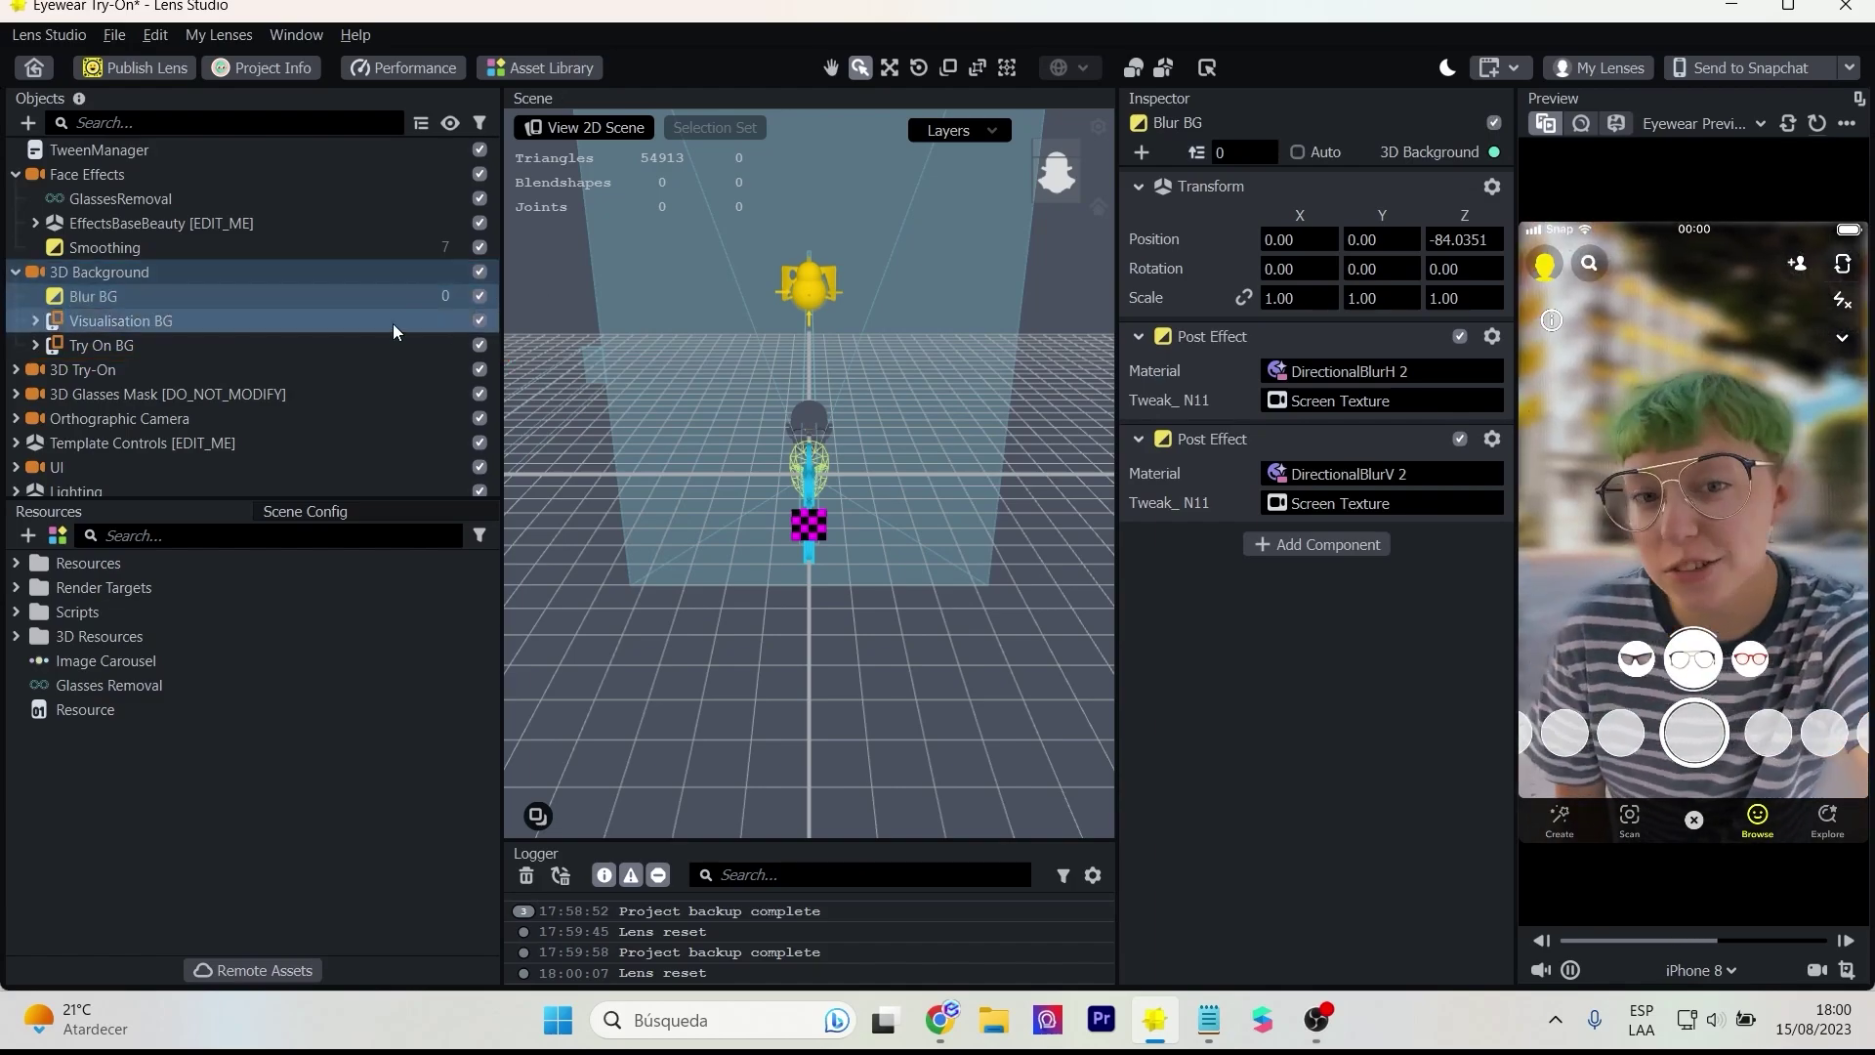
left_click(1818, 132)
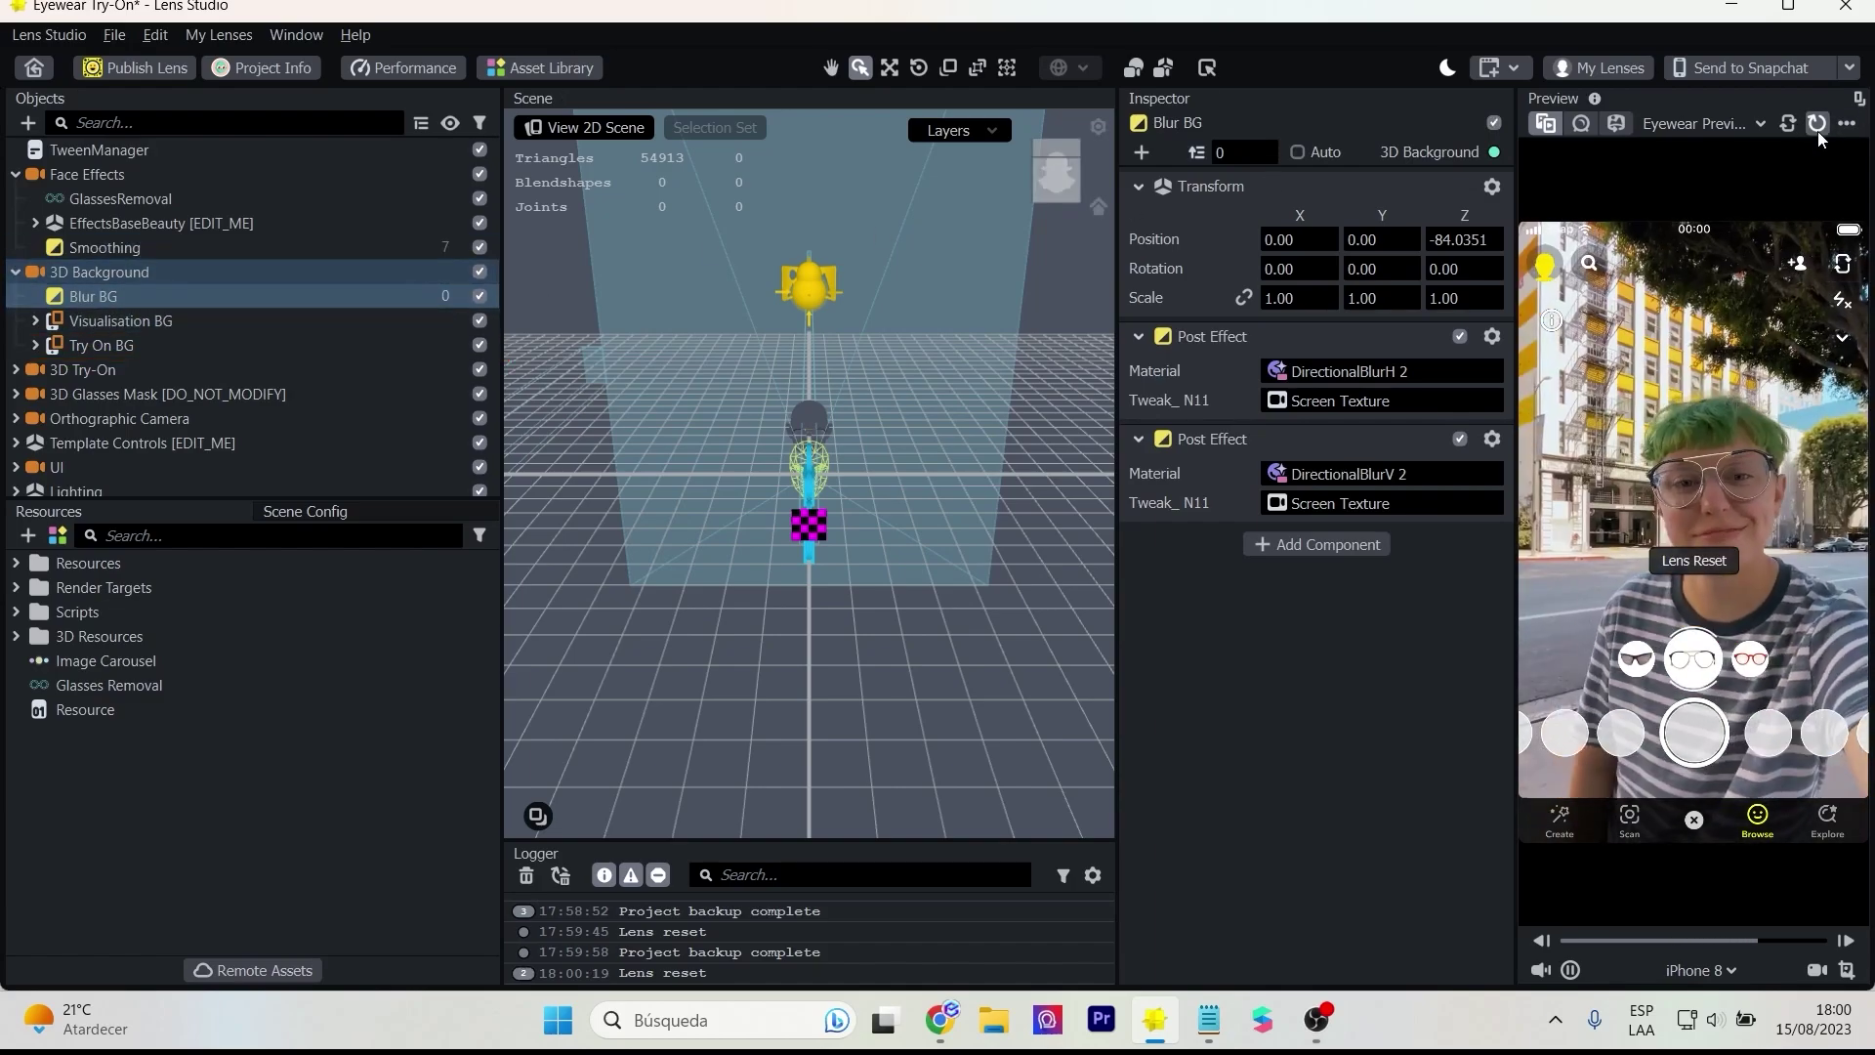
left_click(127, 319)
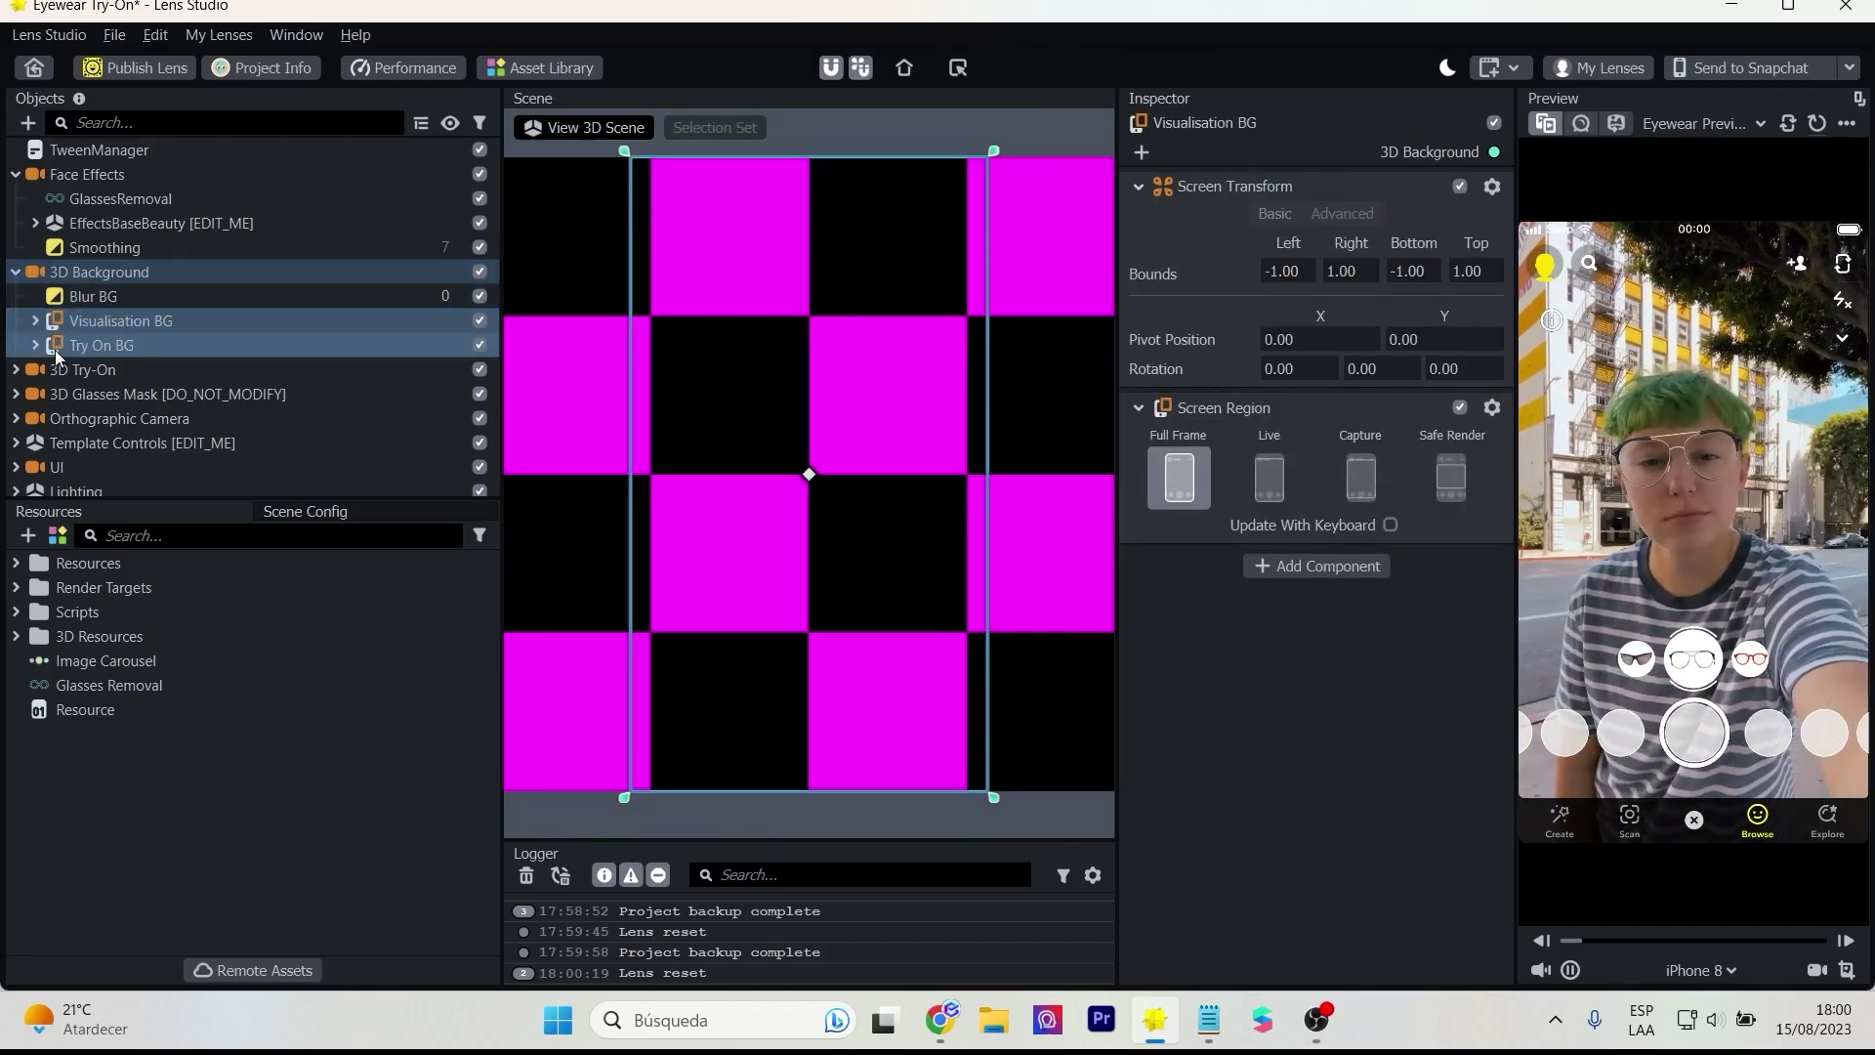
- Inspect the 3D Try-On camera and its hierarchy down to the three replaceable eyewear objects in Main Box
left_click(31, 371)
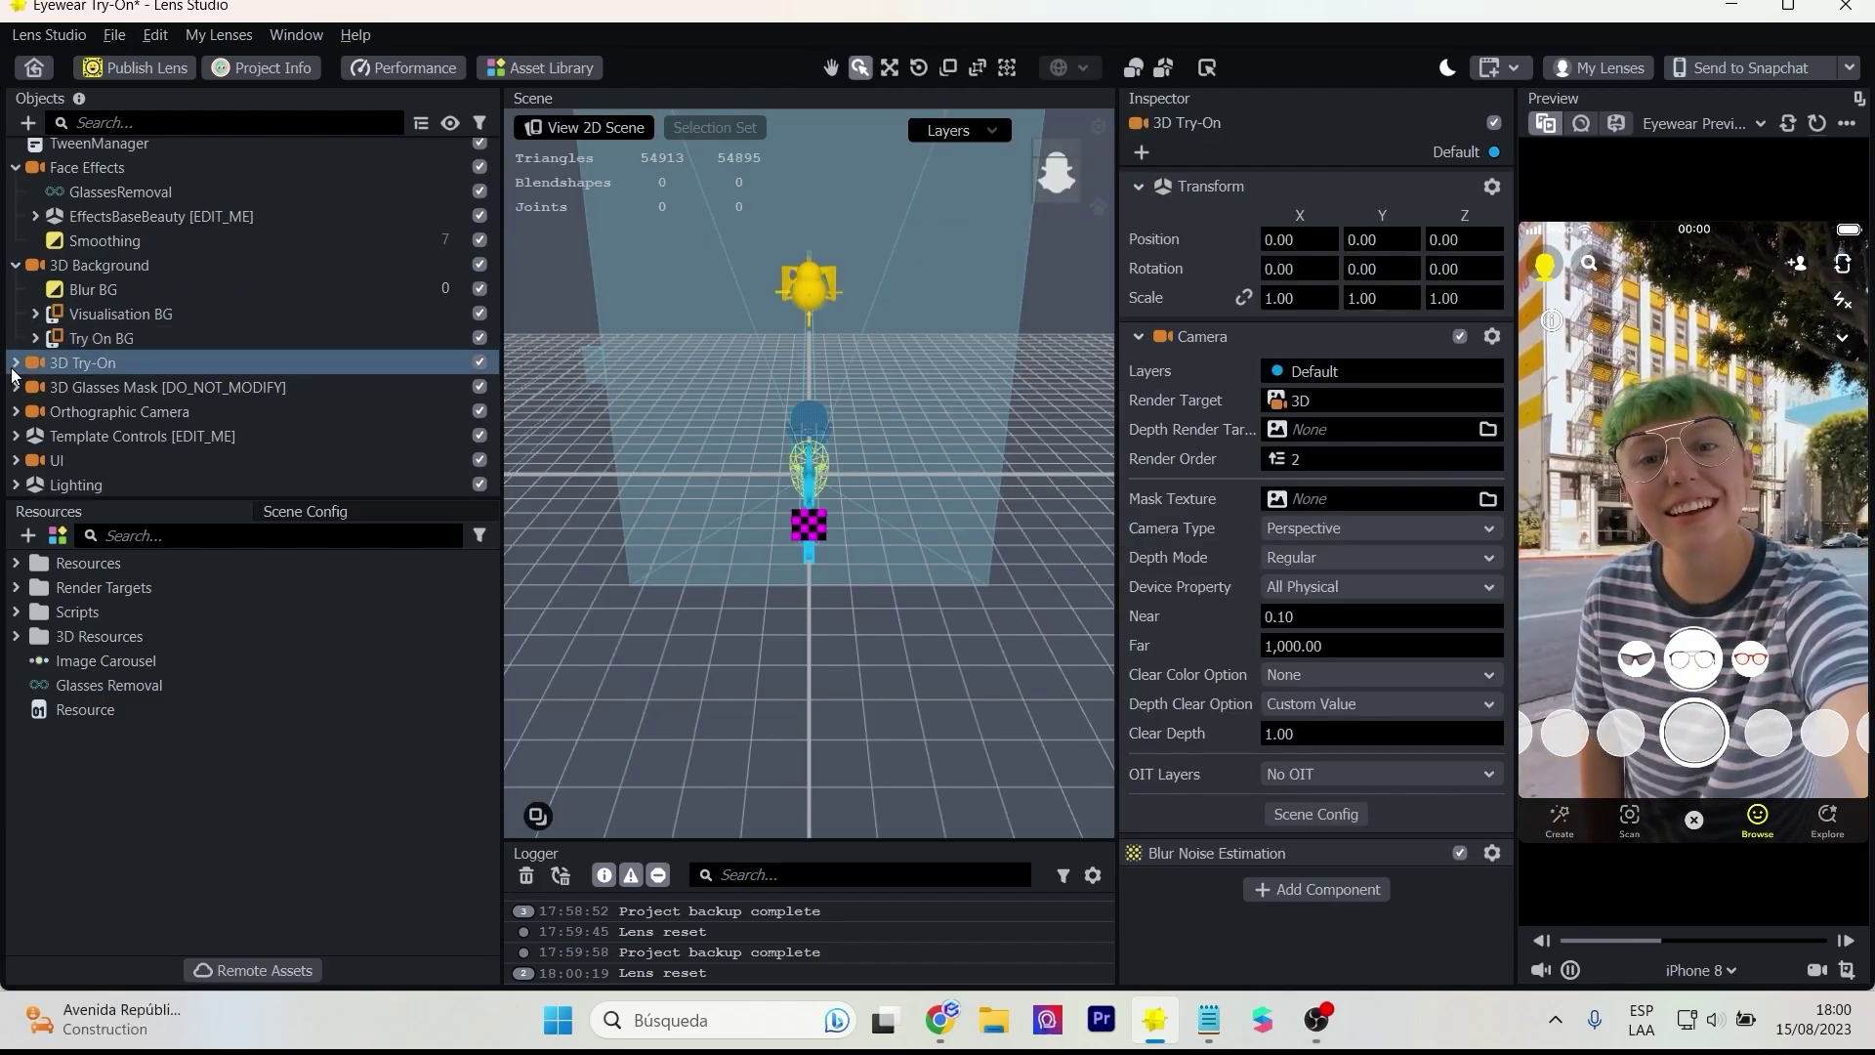
left_click(14, 364)
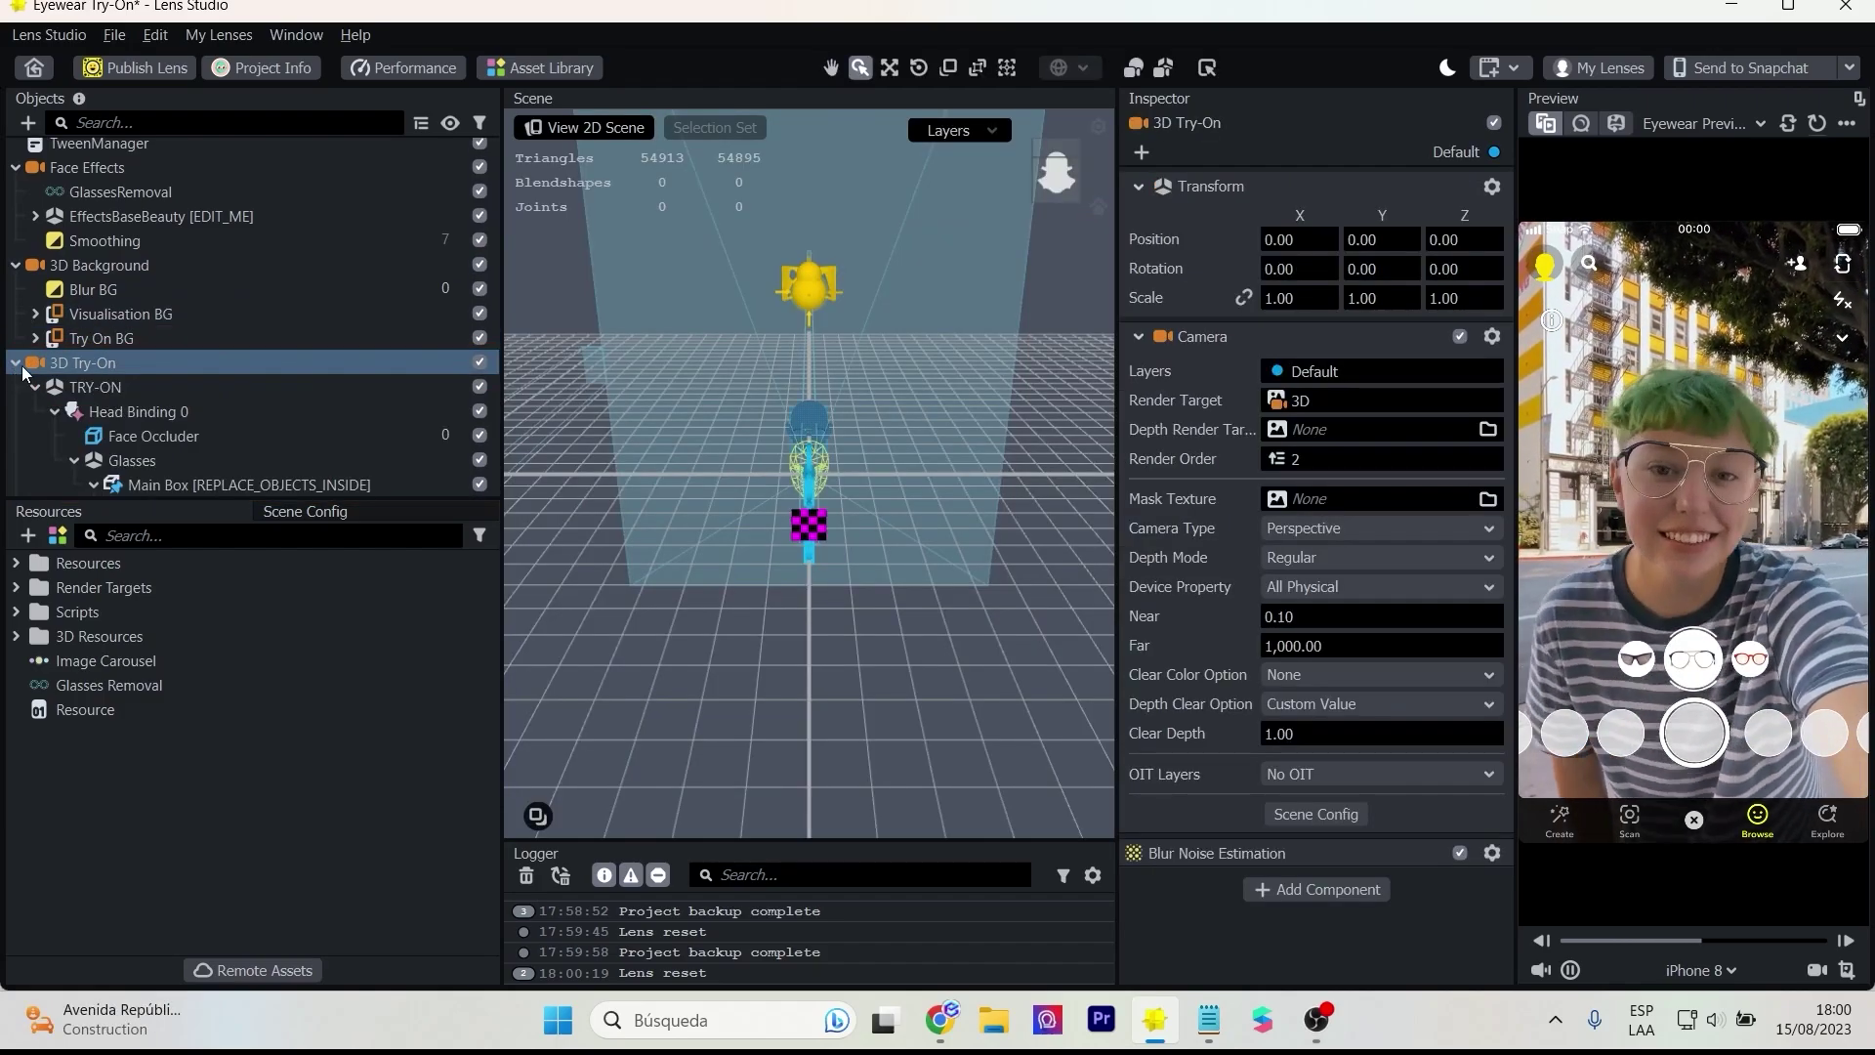
scroll(359, 377, "down", 3)
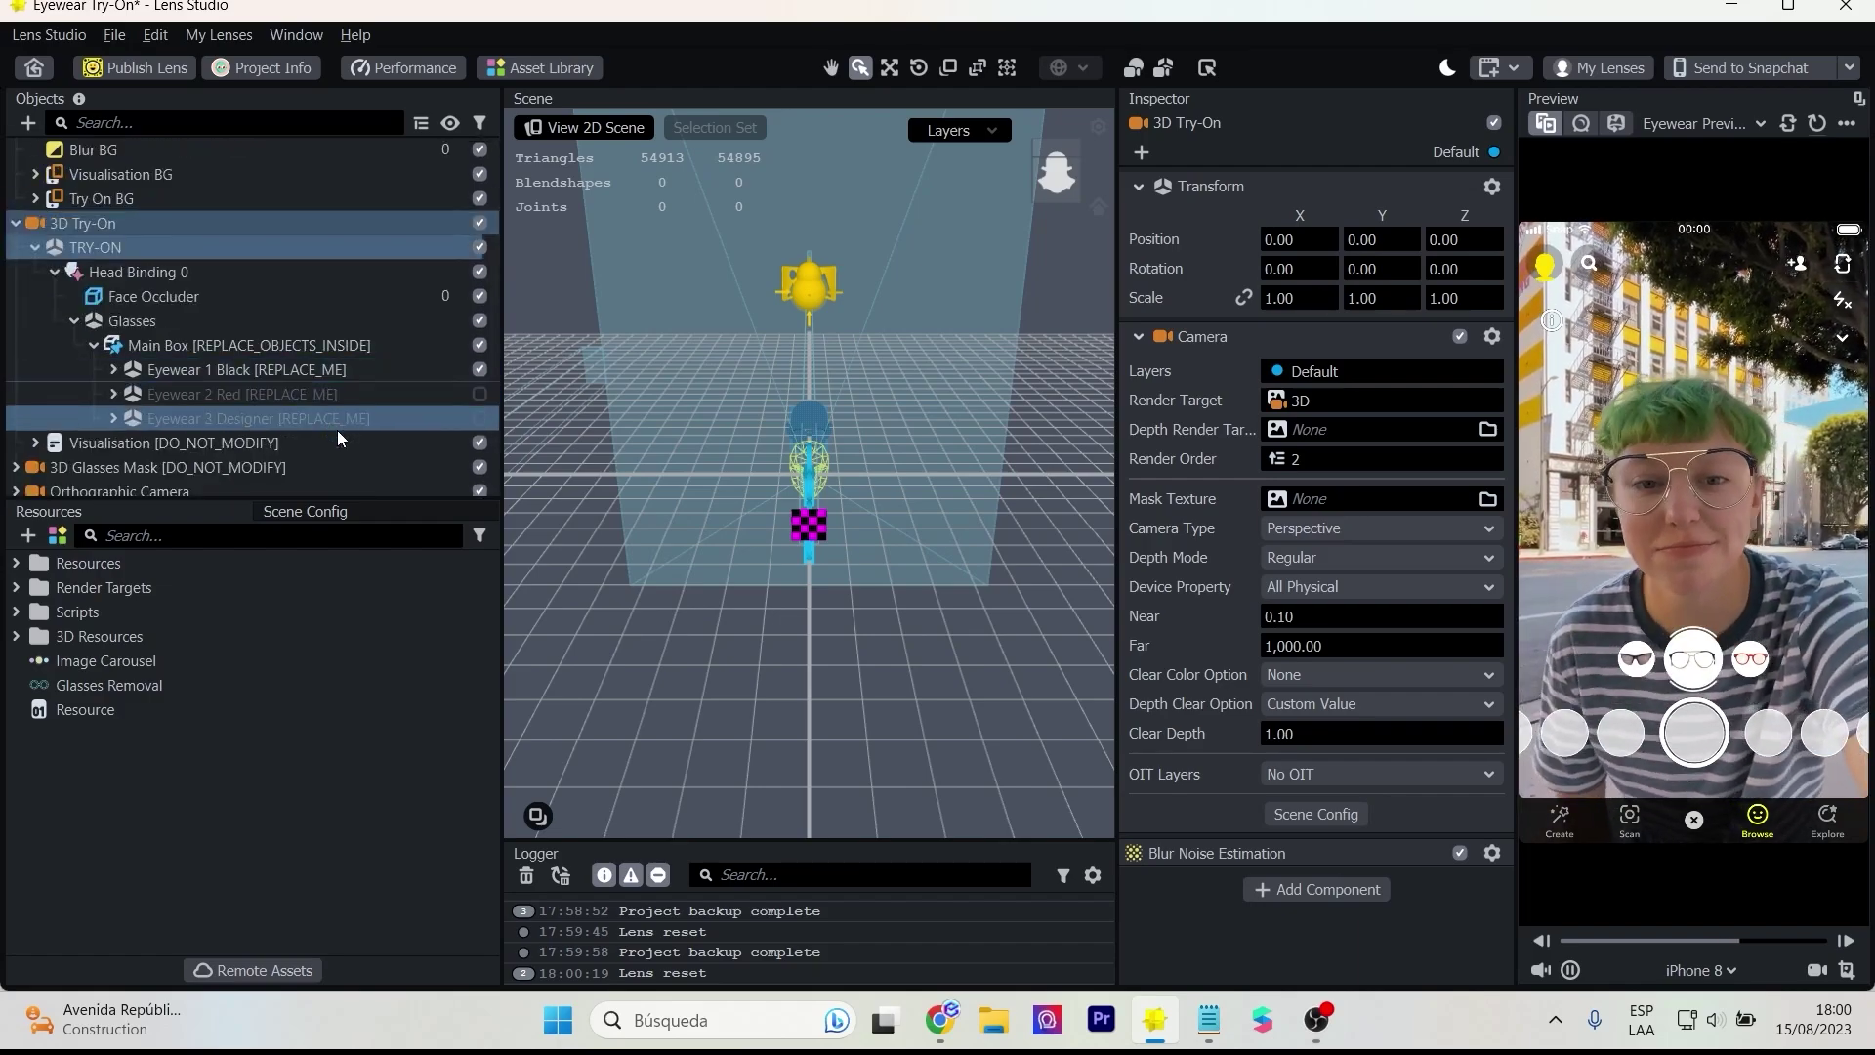
- Cycle through the eyewear carousel in the preview, switching 3D Try-On off and on to see its effect
left_click(1637, 663)
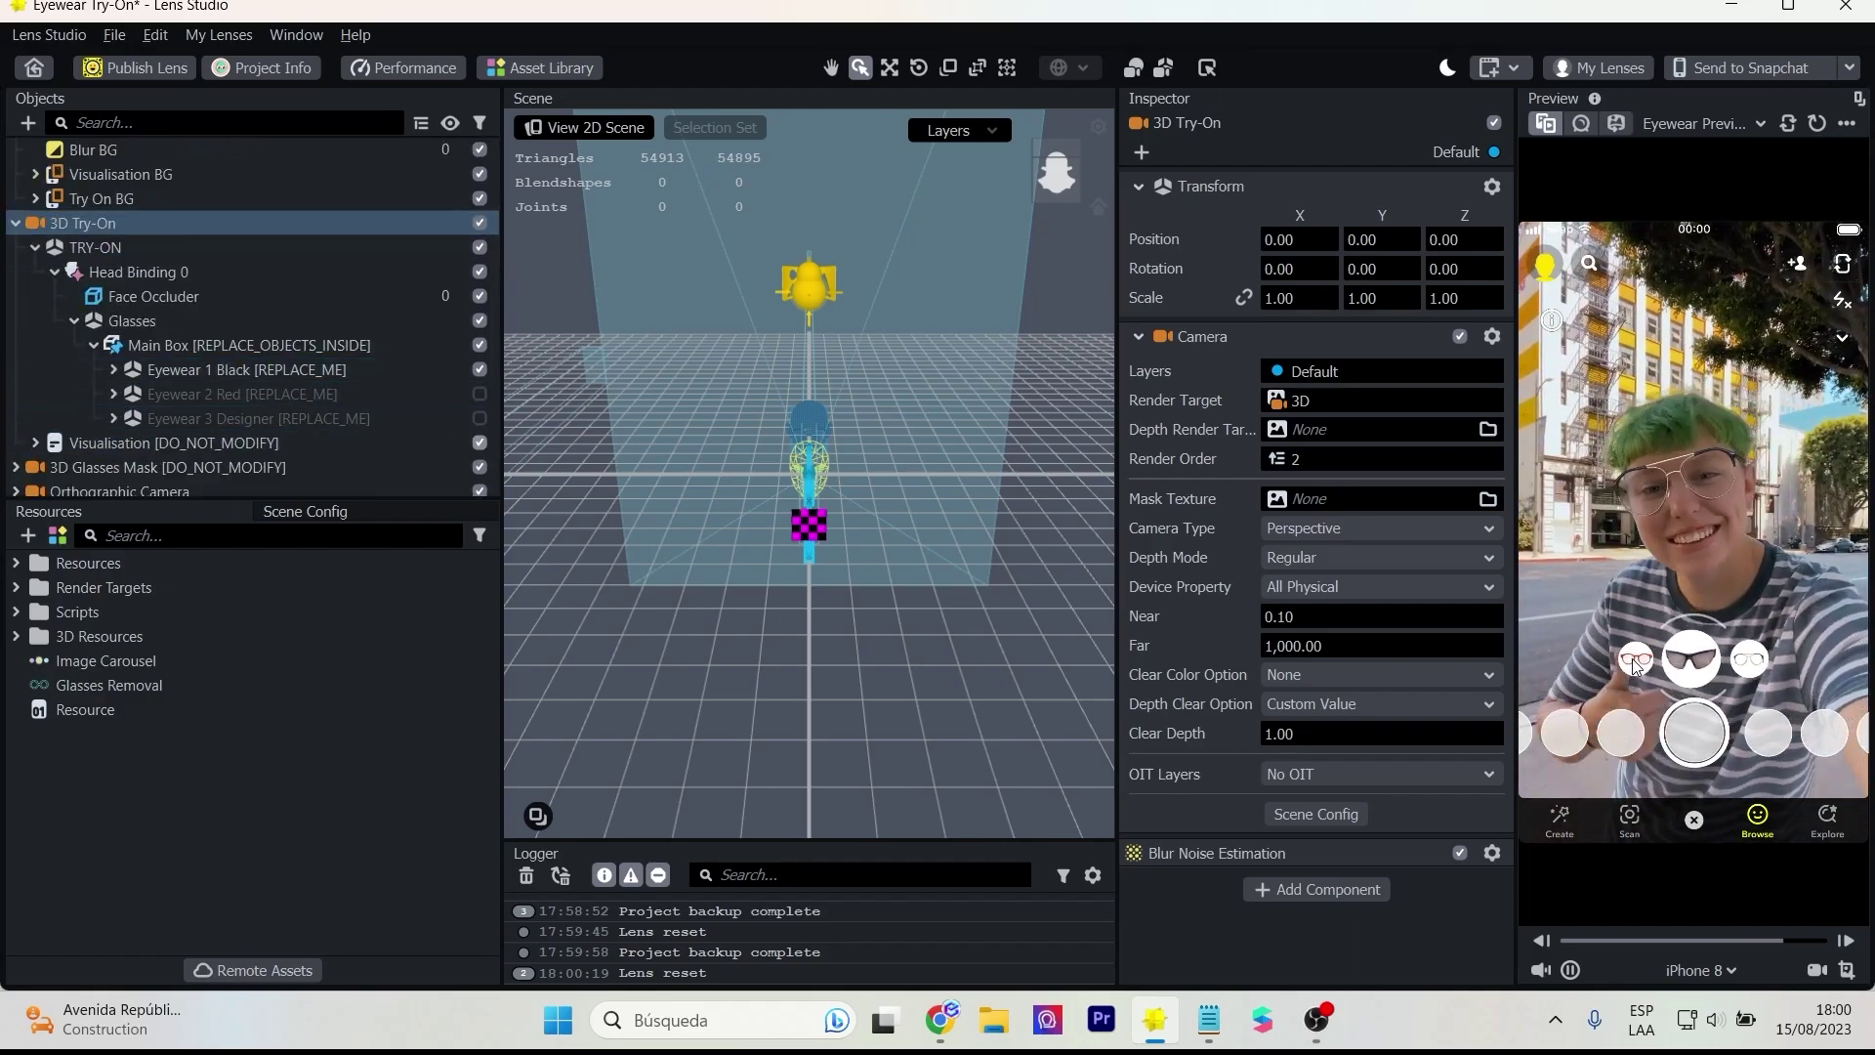
left_click(479, 224)
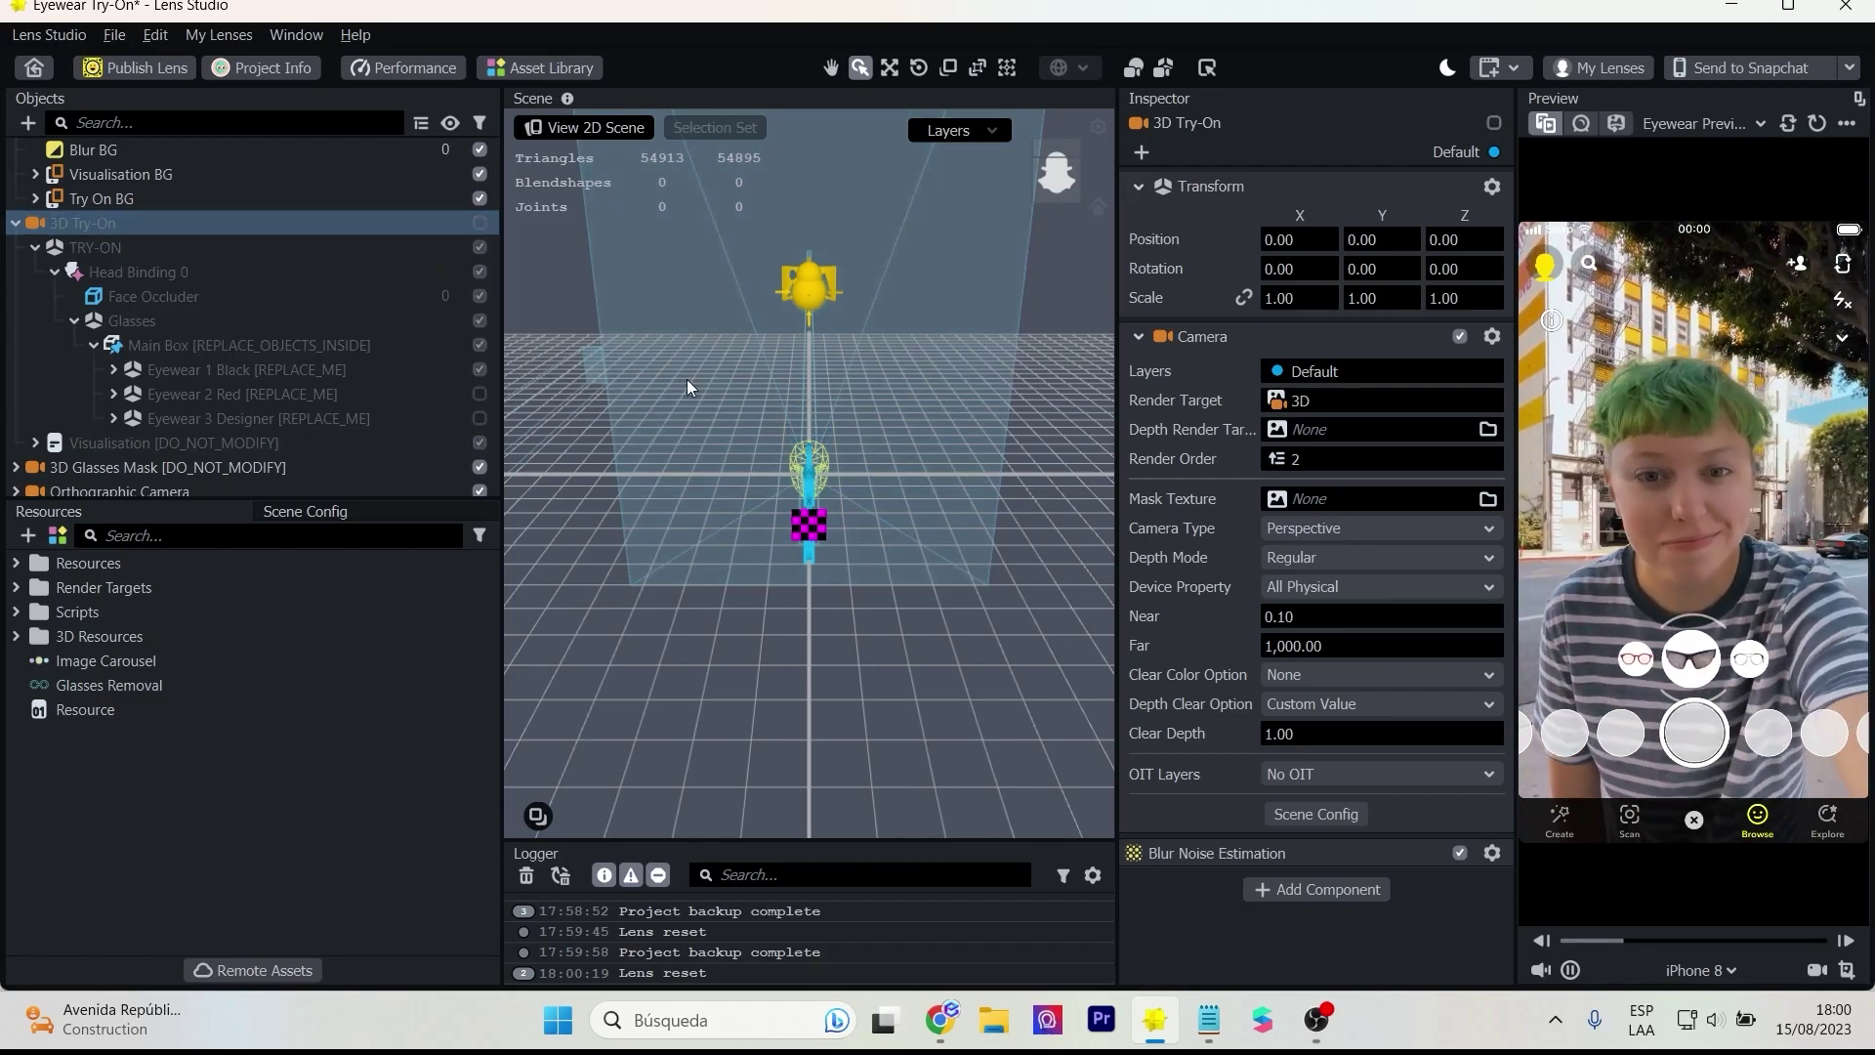
left_click(479, 223)
left_click(1636, 661)
left_click(1632, 660)
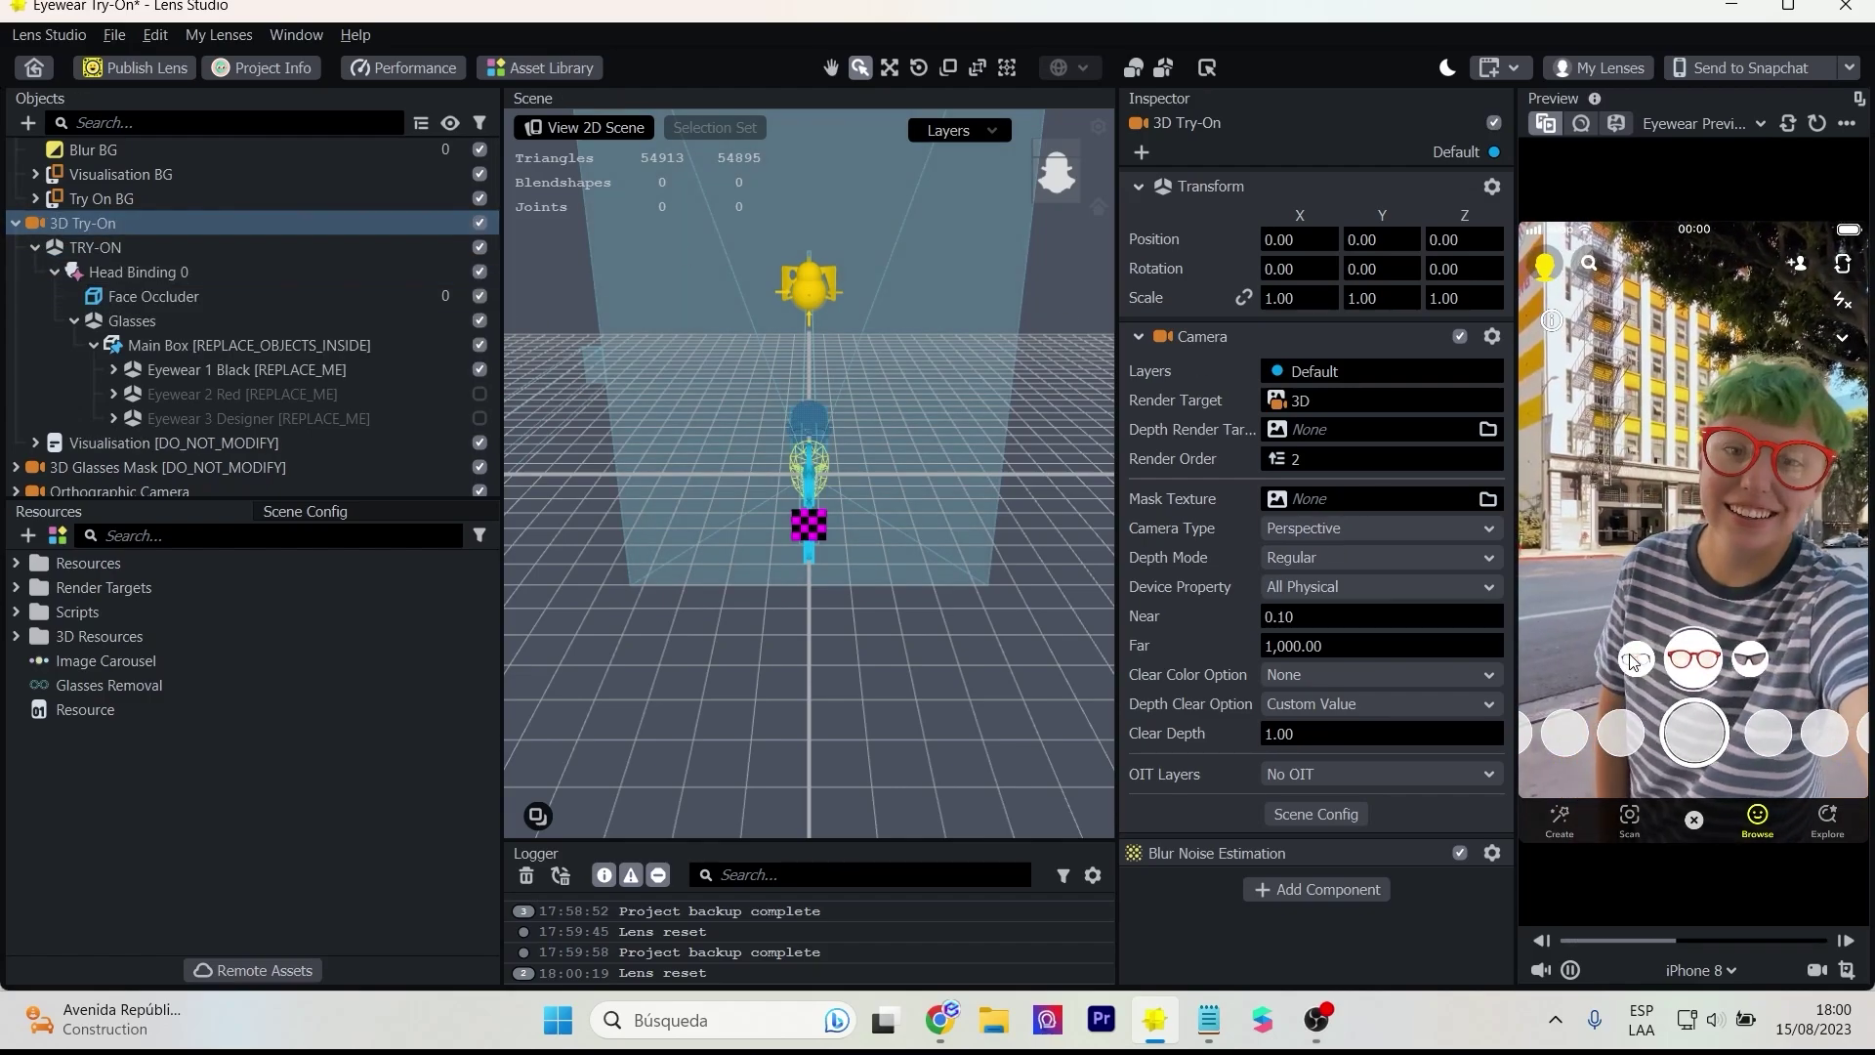
left_click(1631, 657)
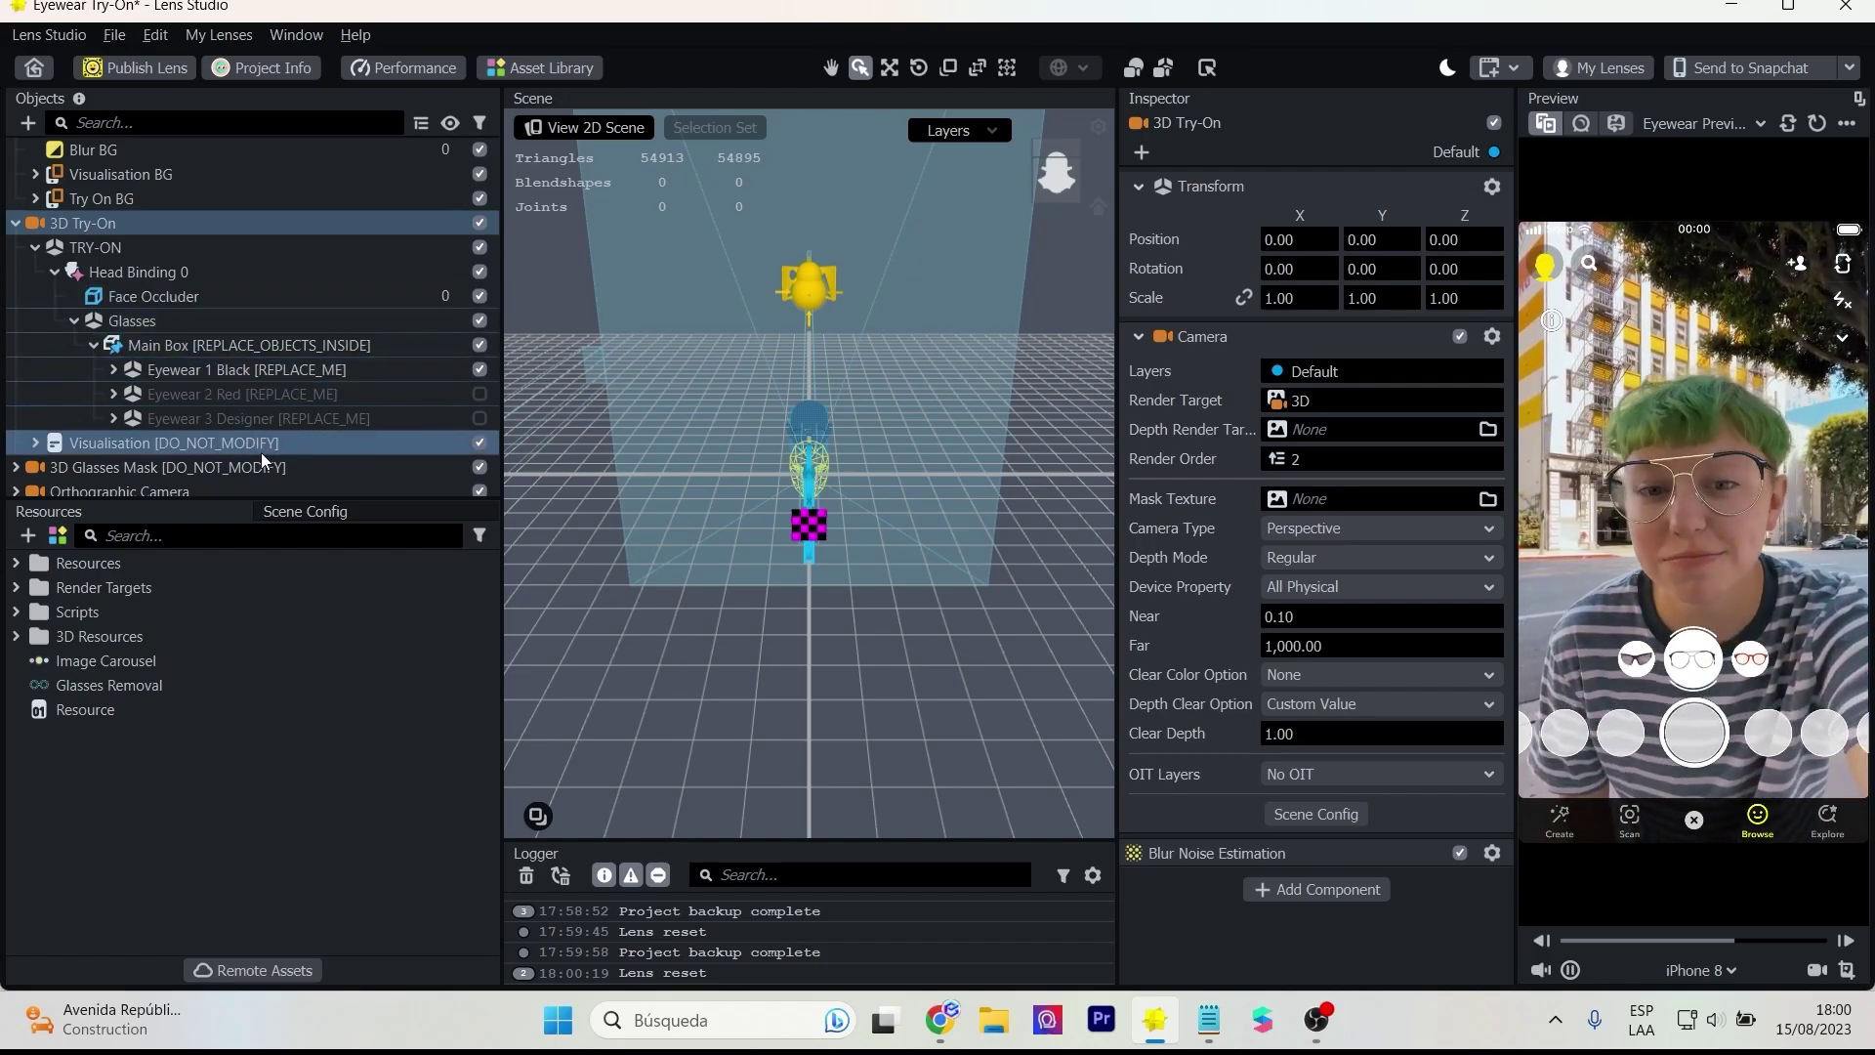
- Examine the 3D Glasses Mask hierarchy down to LeftMask and RightMask, then toggle the mask camera and the UI to check their effects
double_click(59, 224)
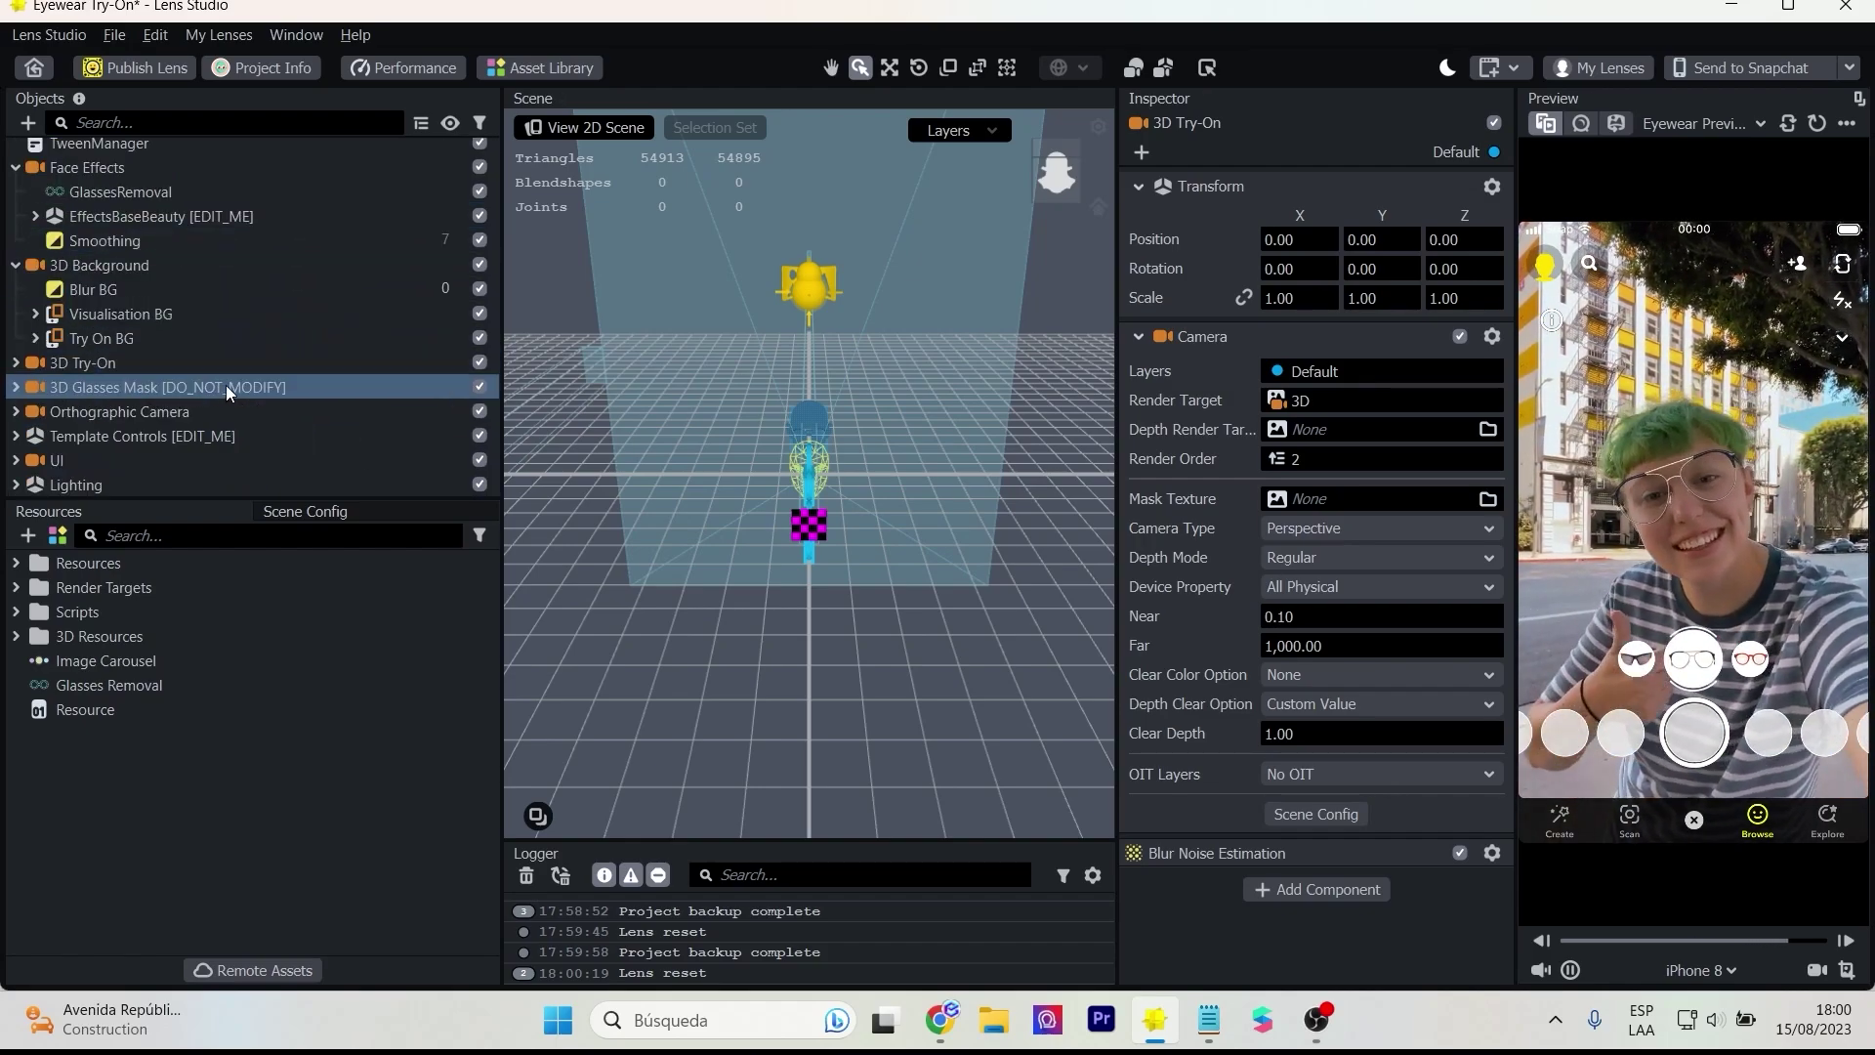
double_click(58, 386)
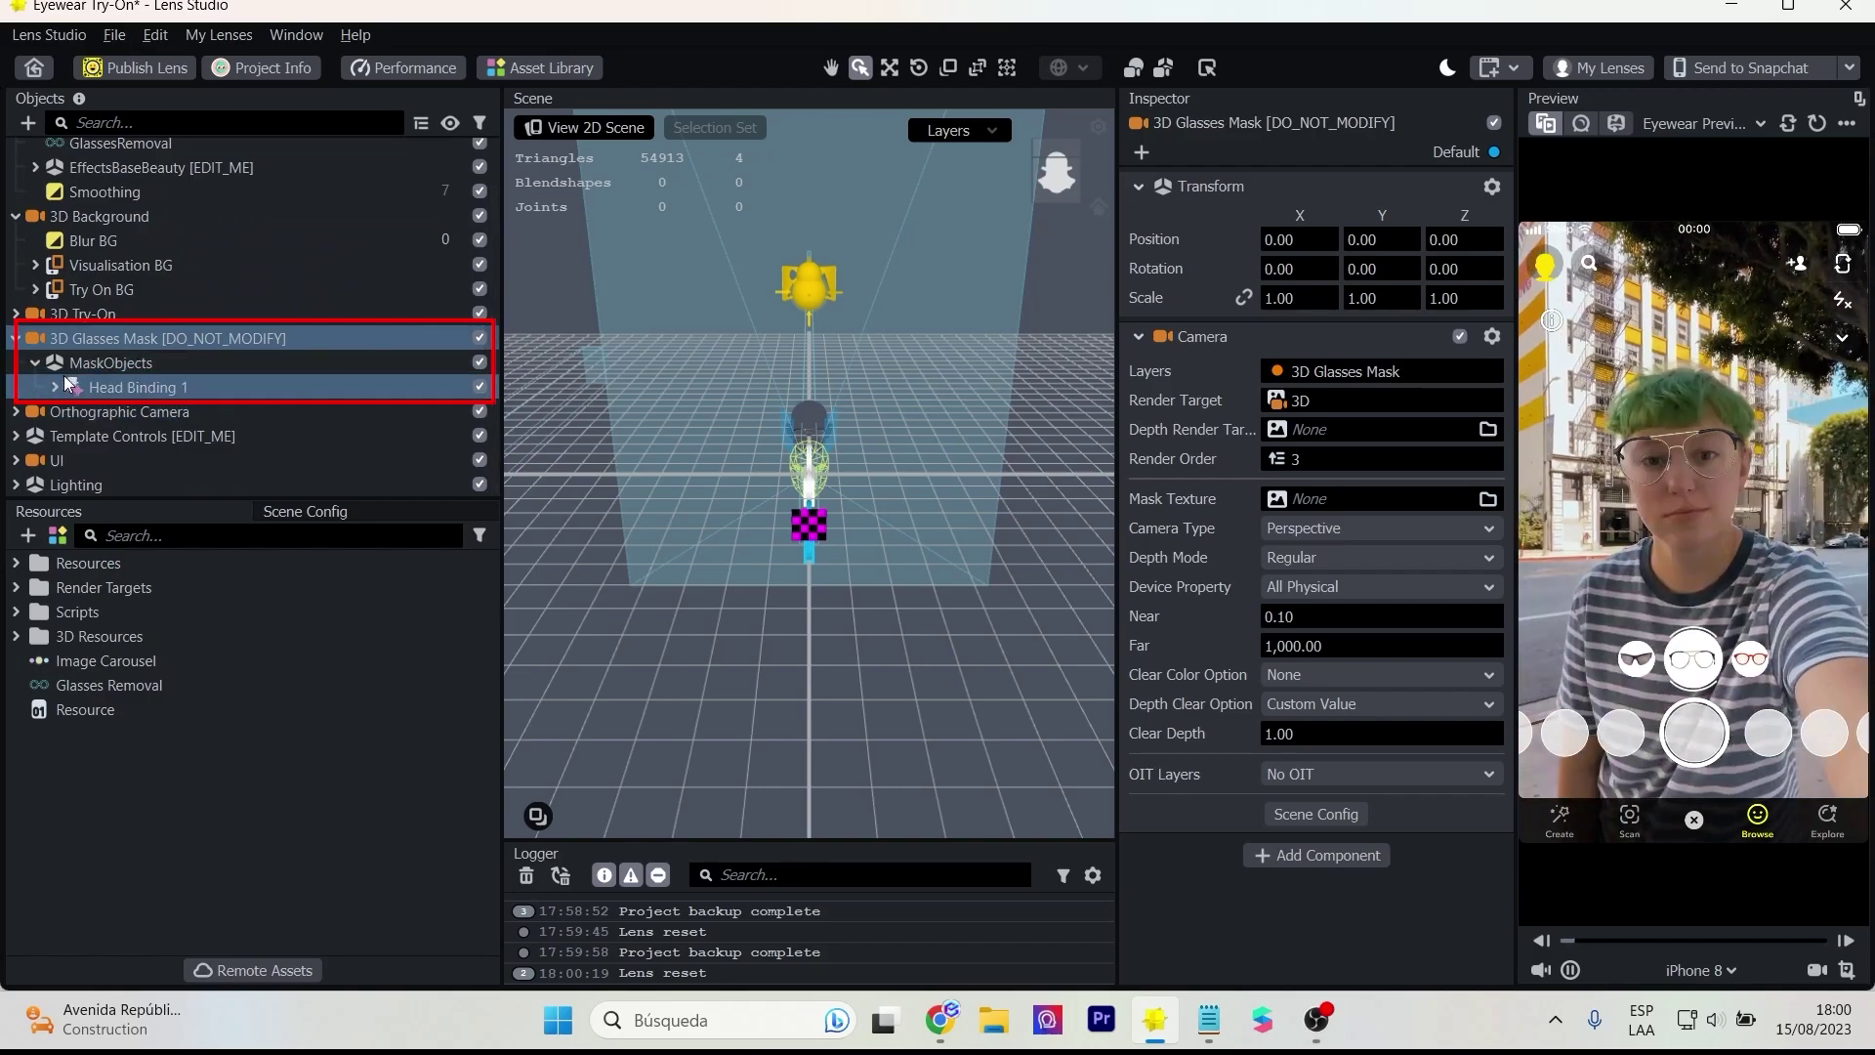
left_click(51, 384)
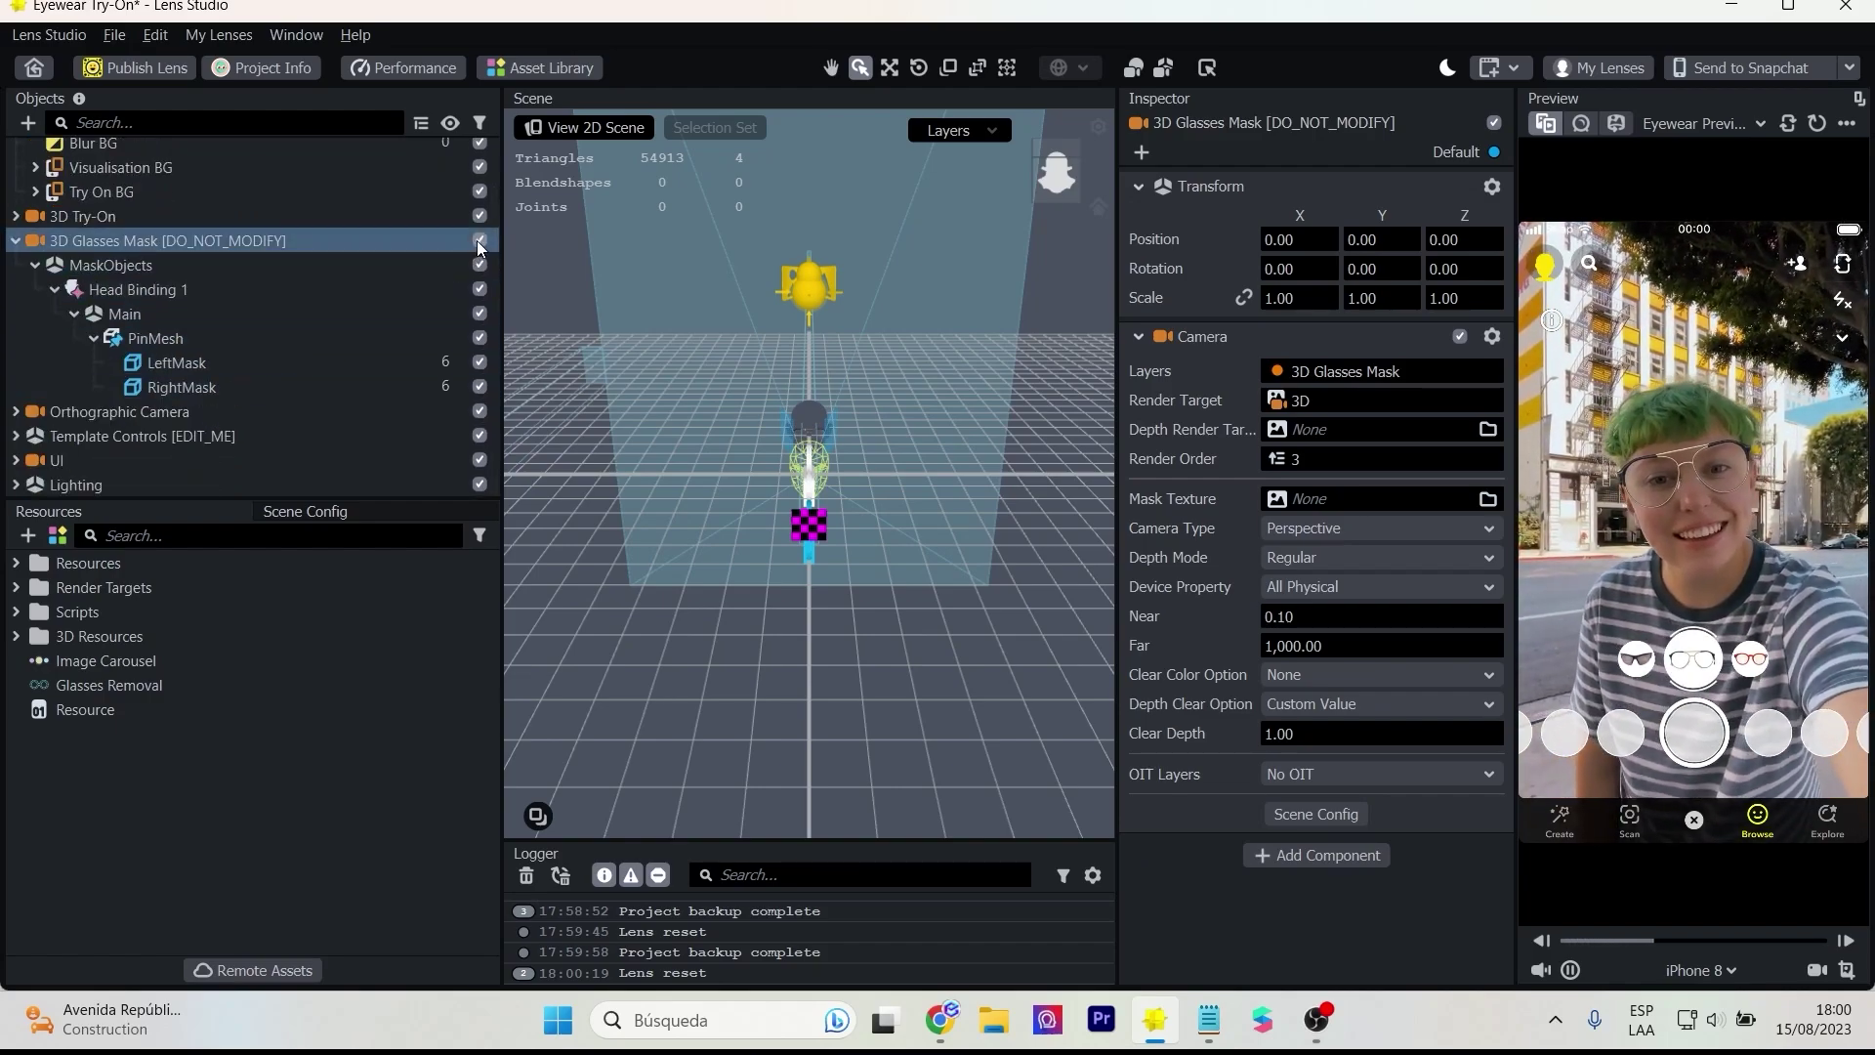
left_click(479, 241)
left_click(479, 241)
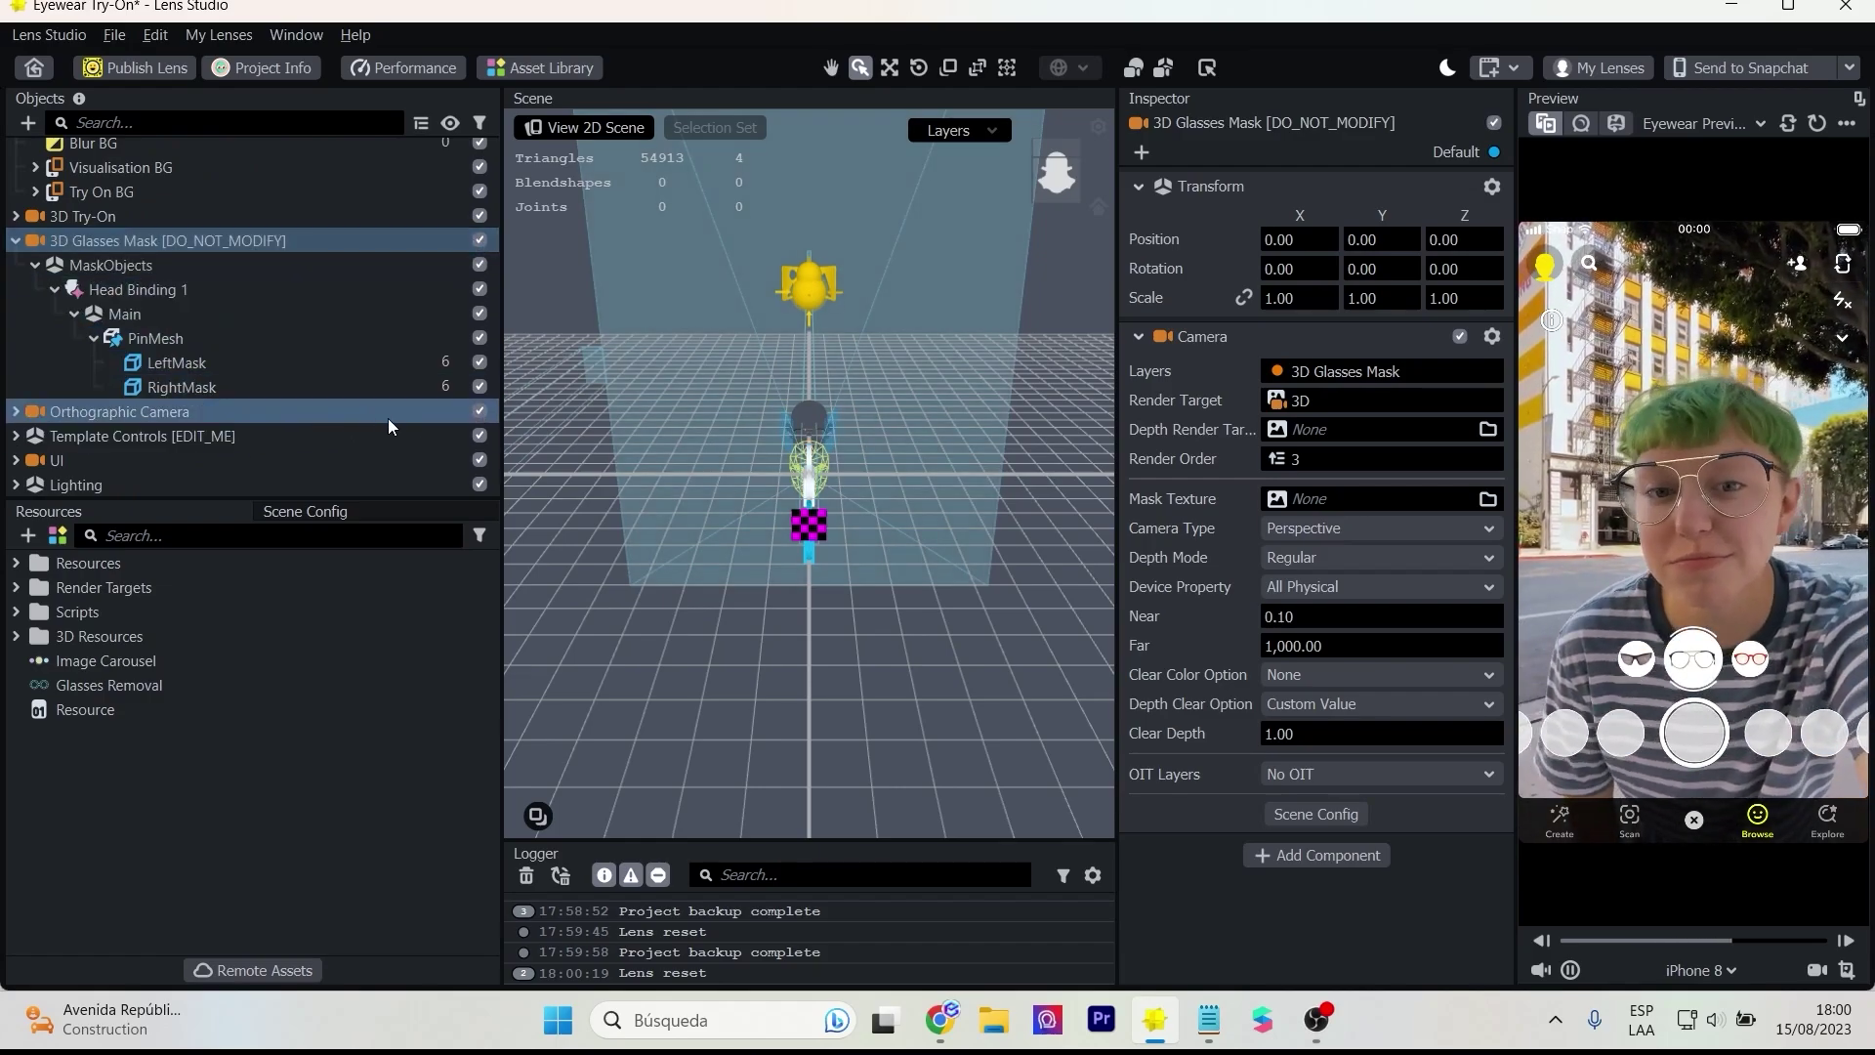
left_click(478, 460)
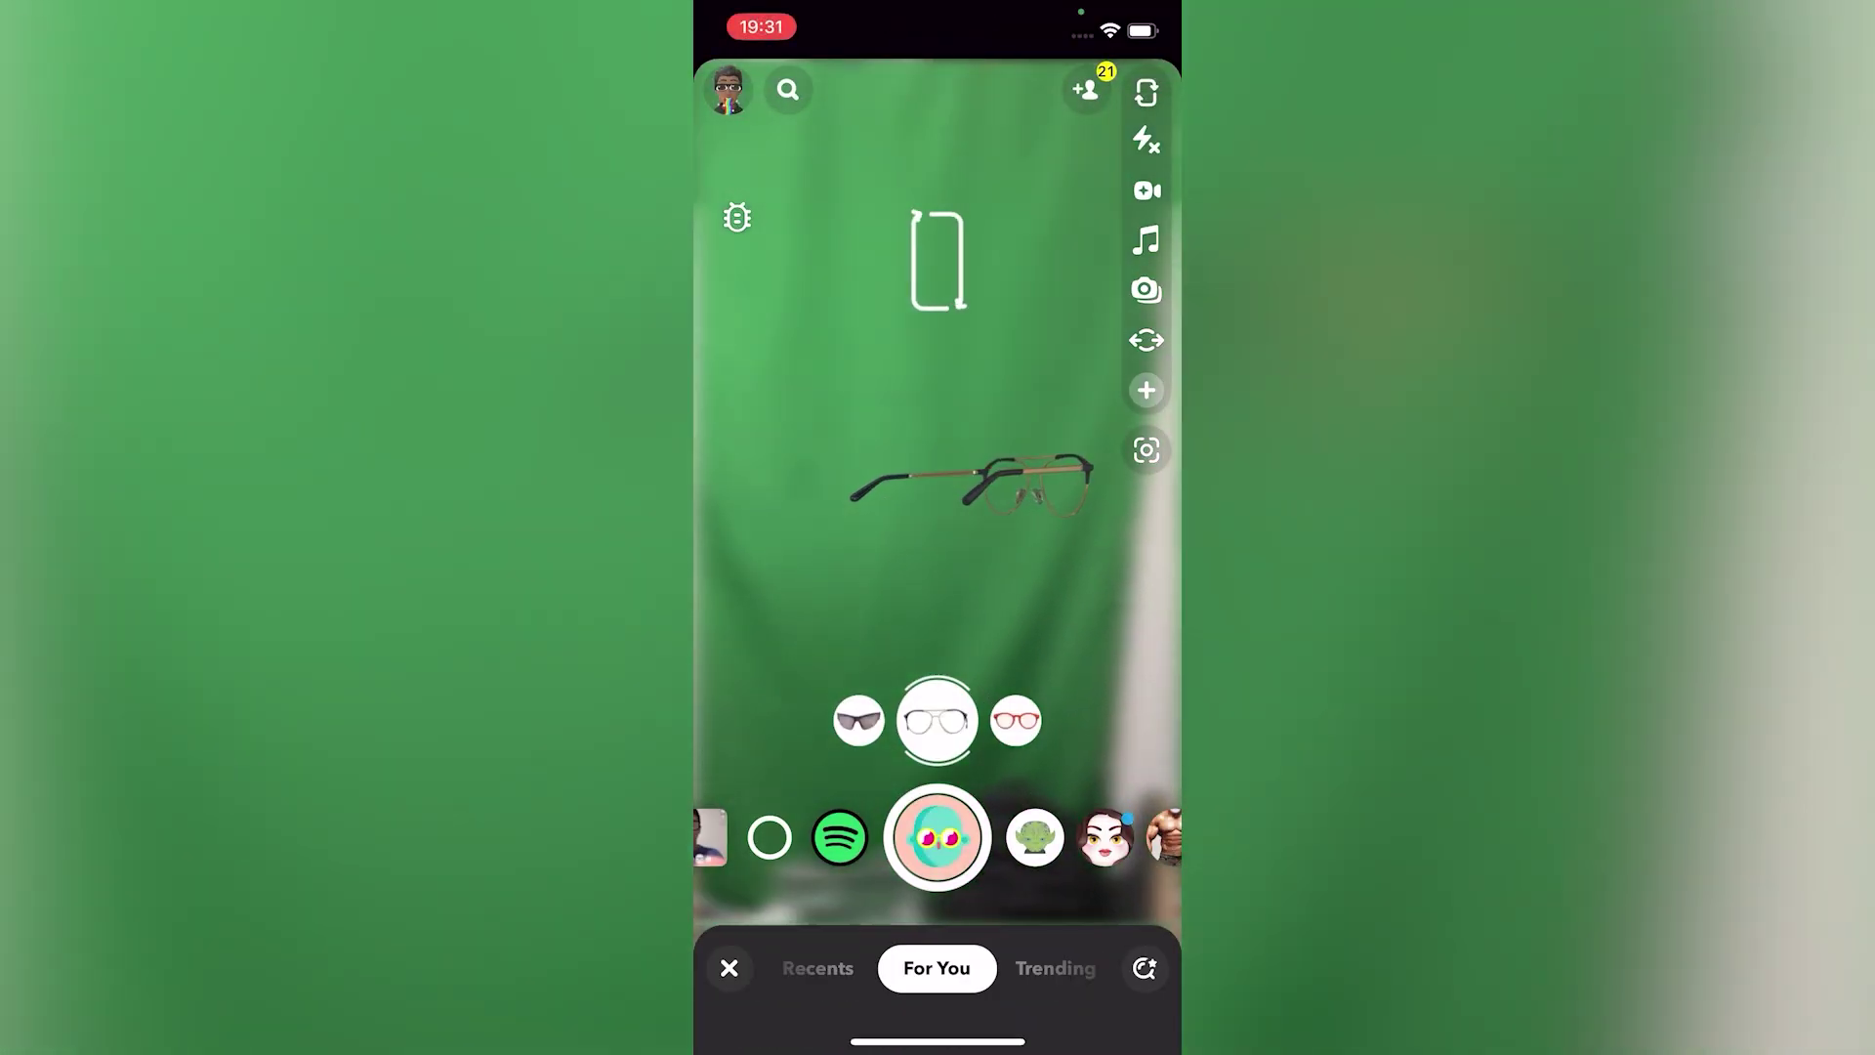
- Test the eyewear lens in Snapchat on the phone by switching between the glasses models and flipping the camera
left_click(1016, 721)
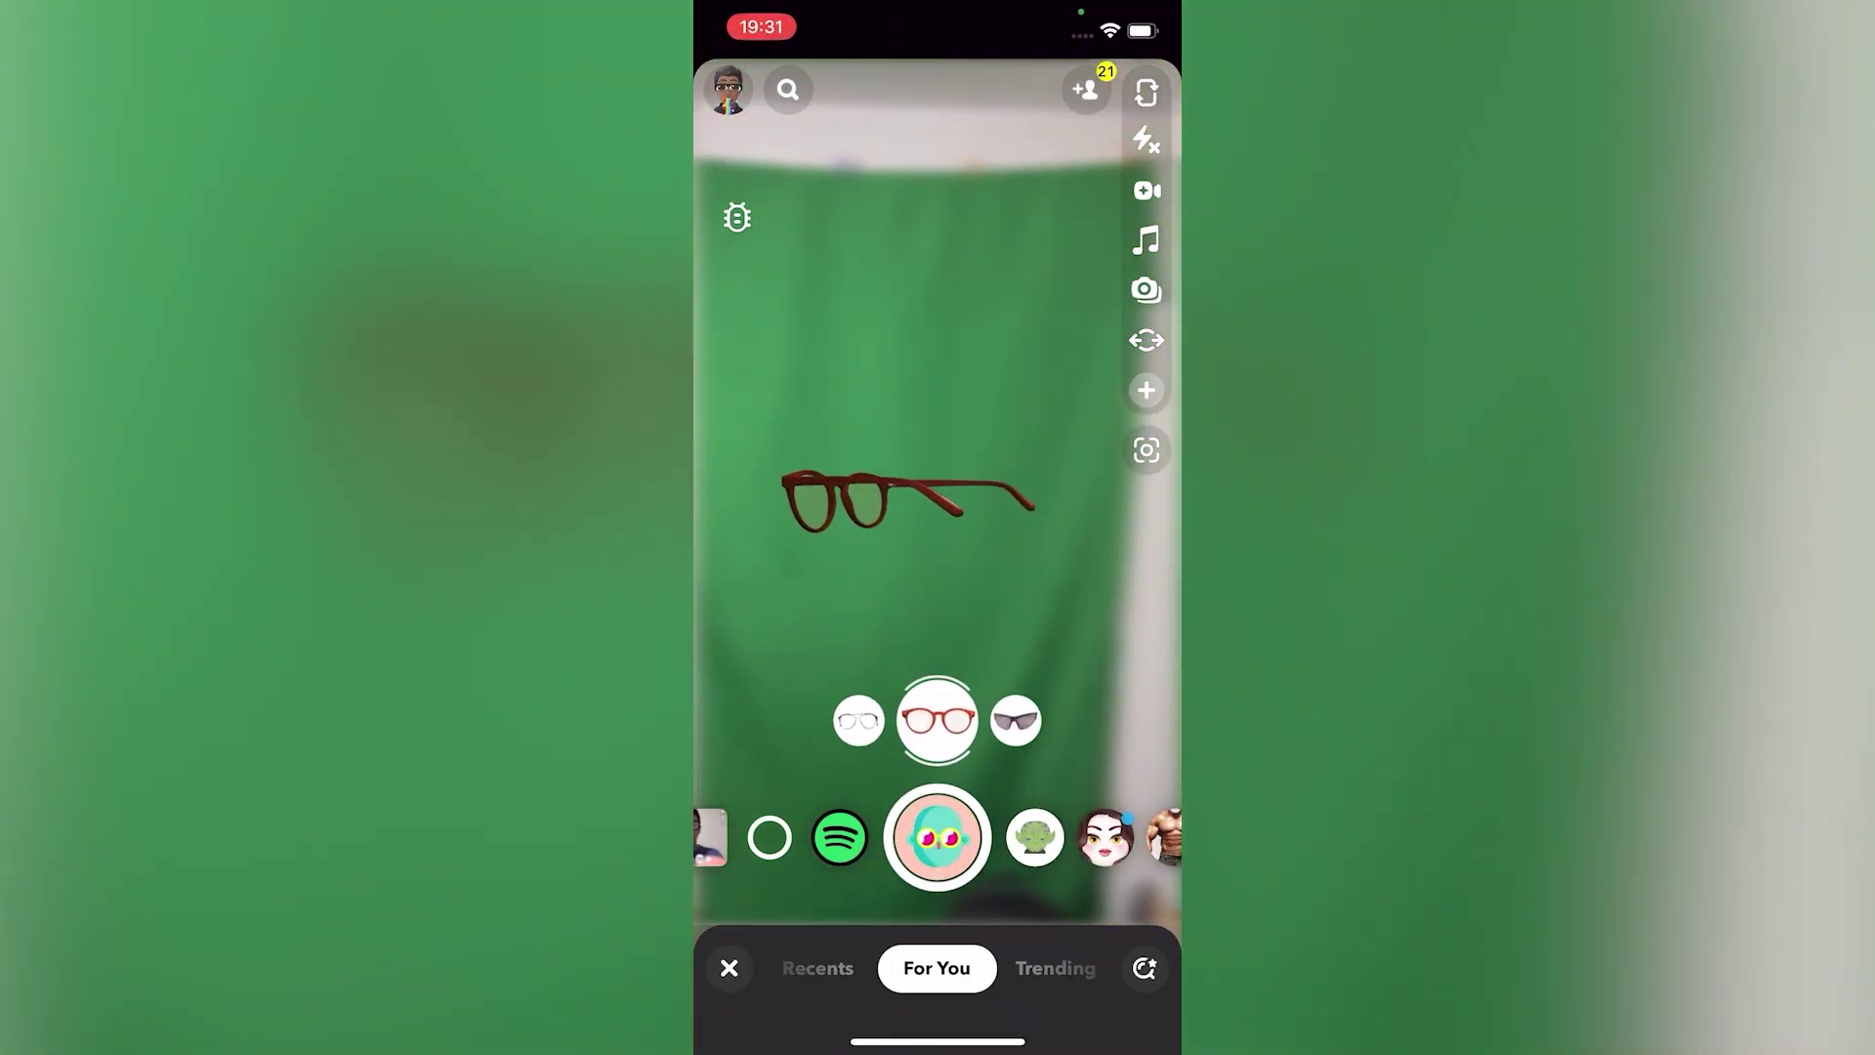
left_click(1016, 721)
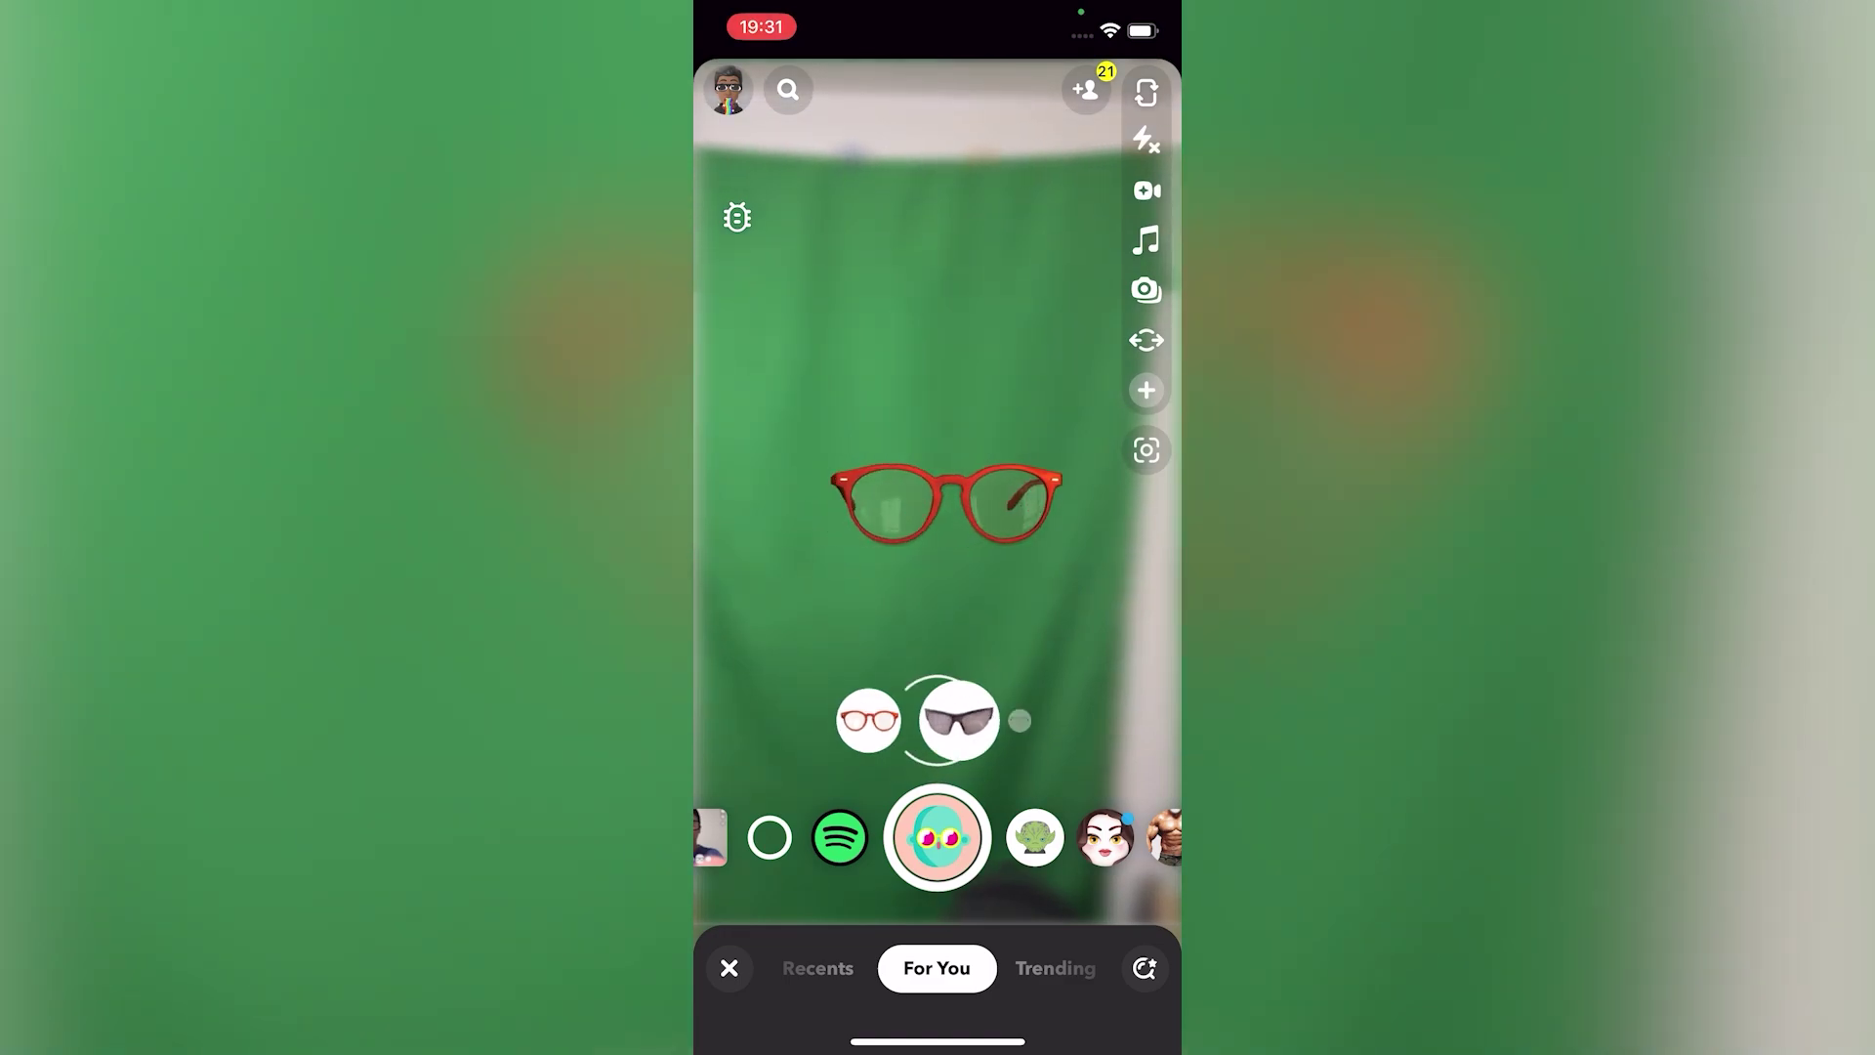
left_click(859, 720)
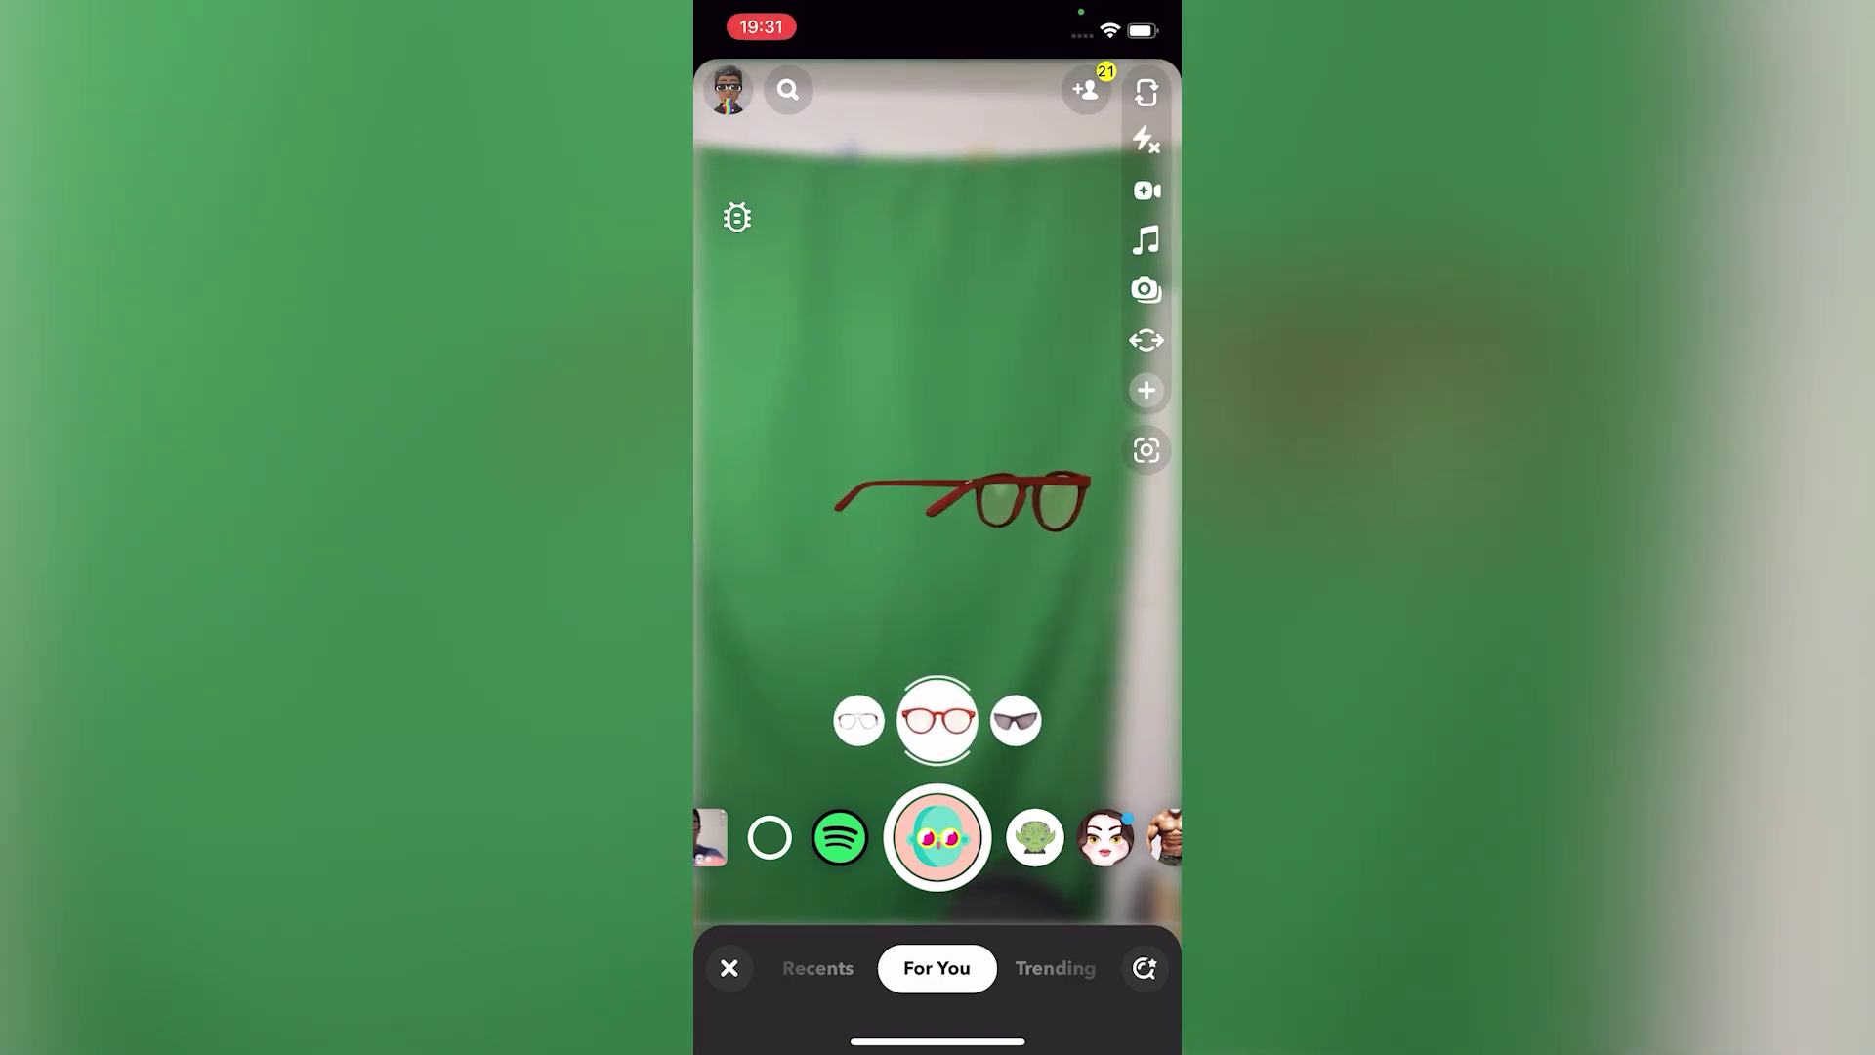
left_click(1146, 92)
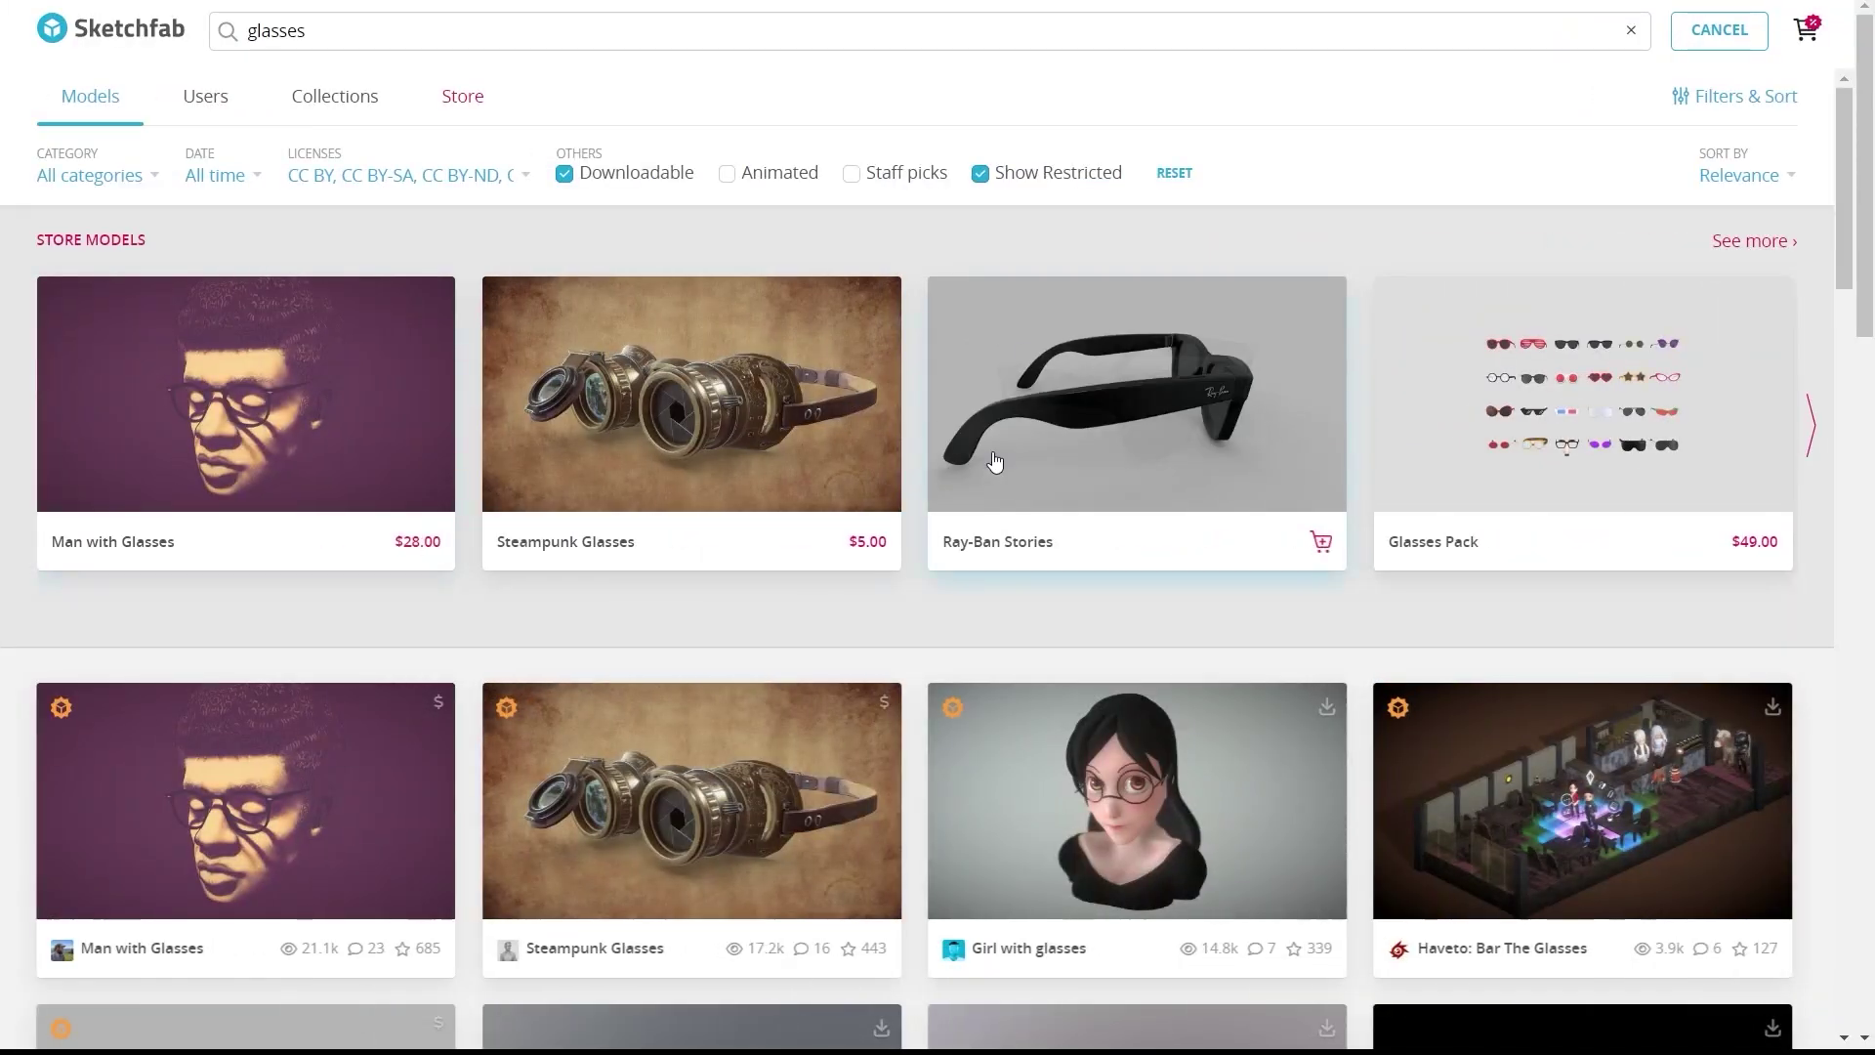
- Download the black wood-temple Glasses model from Sketchfab as a GLB with 1k textures, and return to the search results
scroll(859, 651, "down", 6)
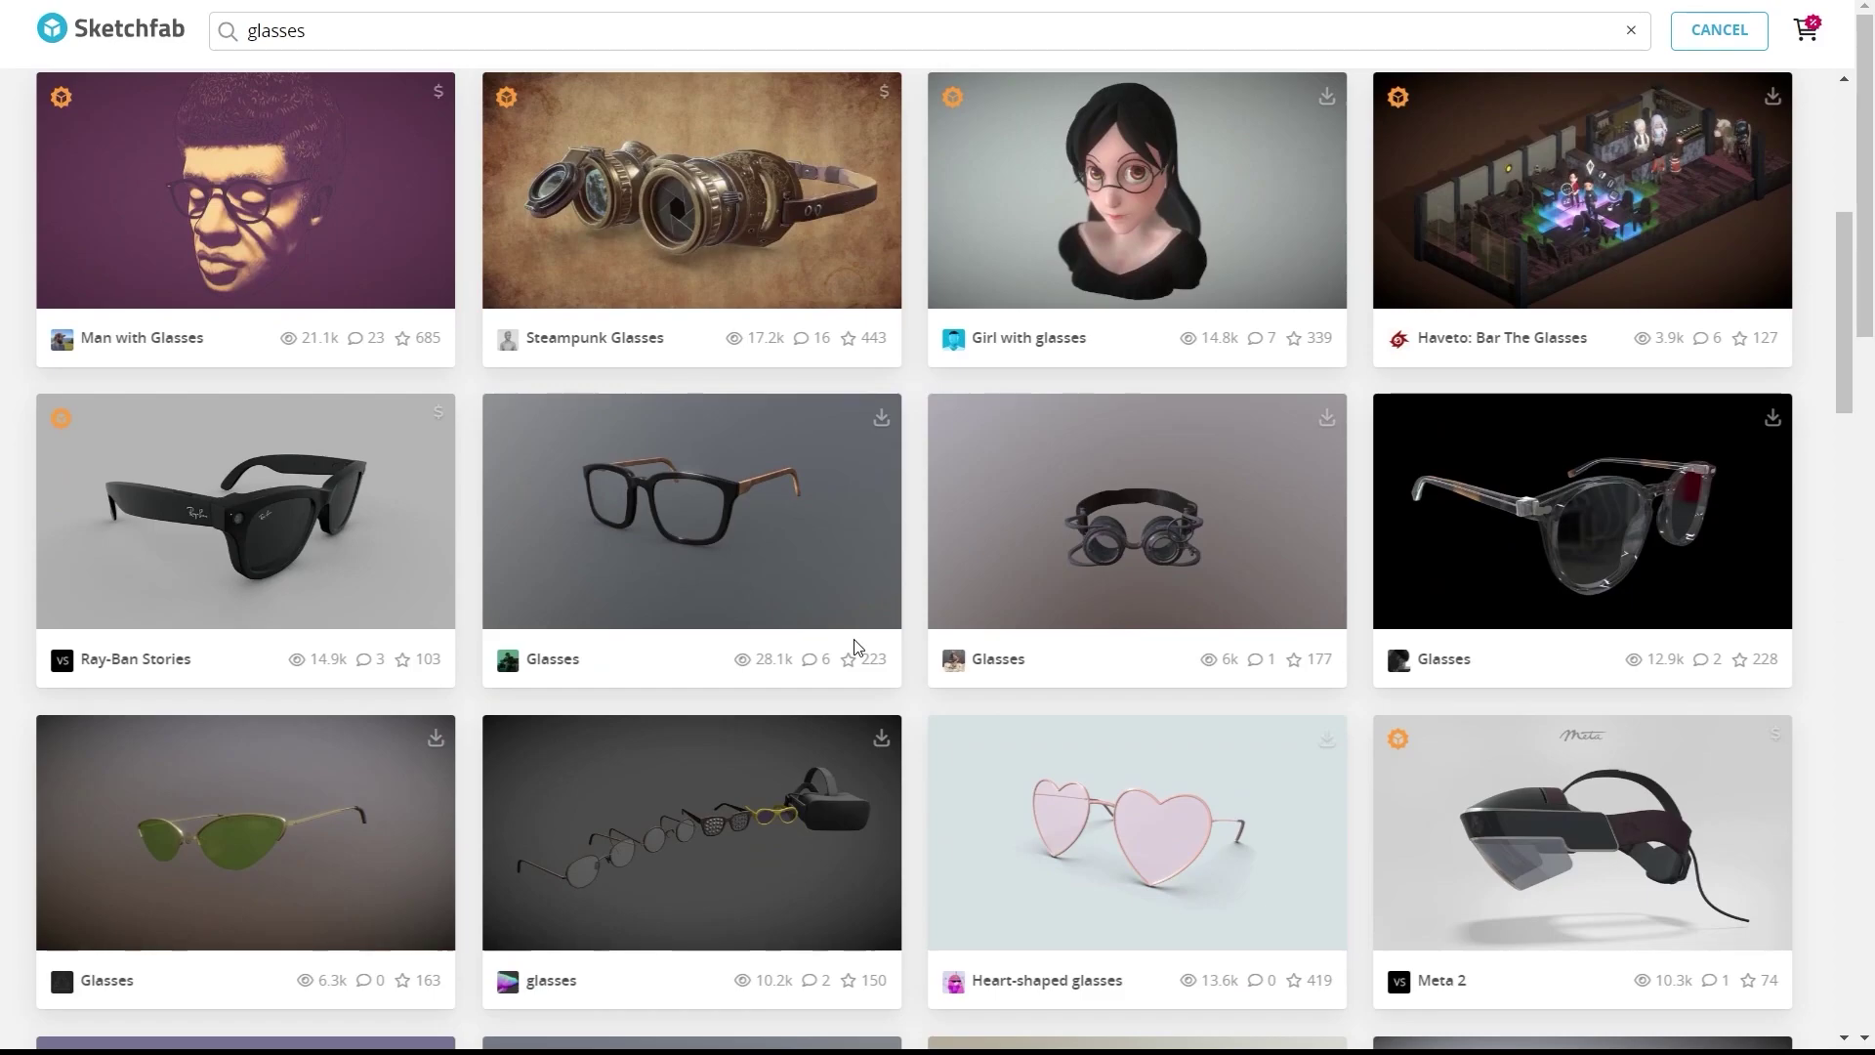
left_click(668, 459)
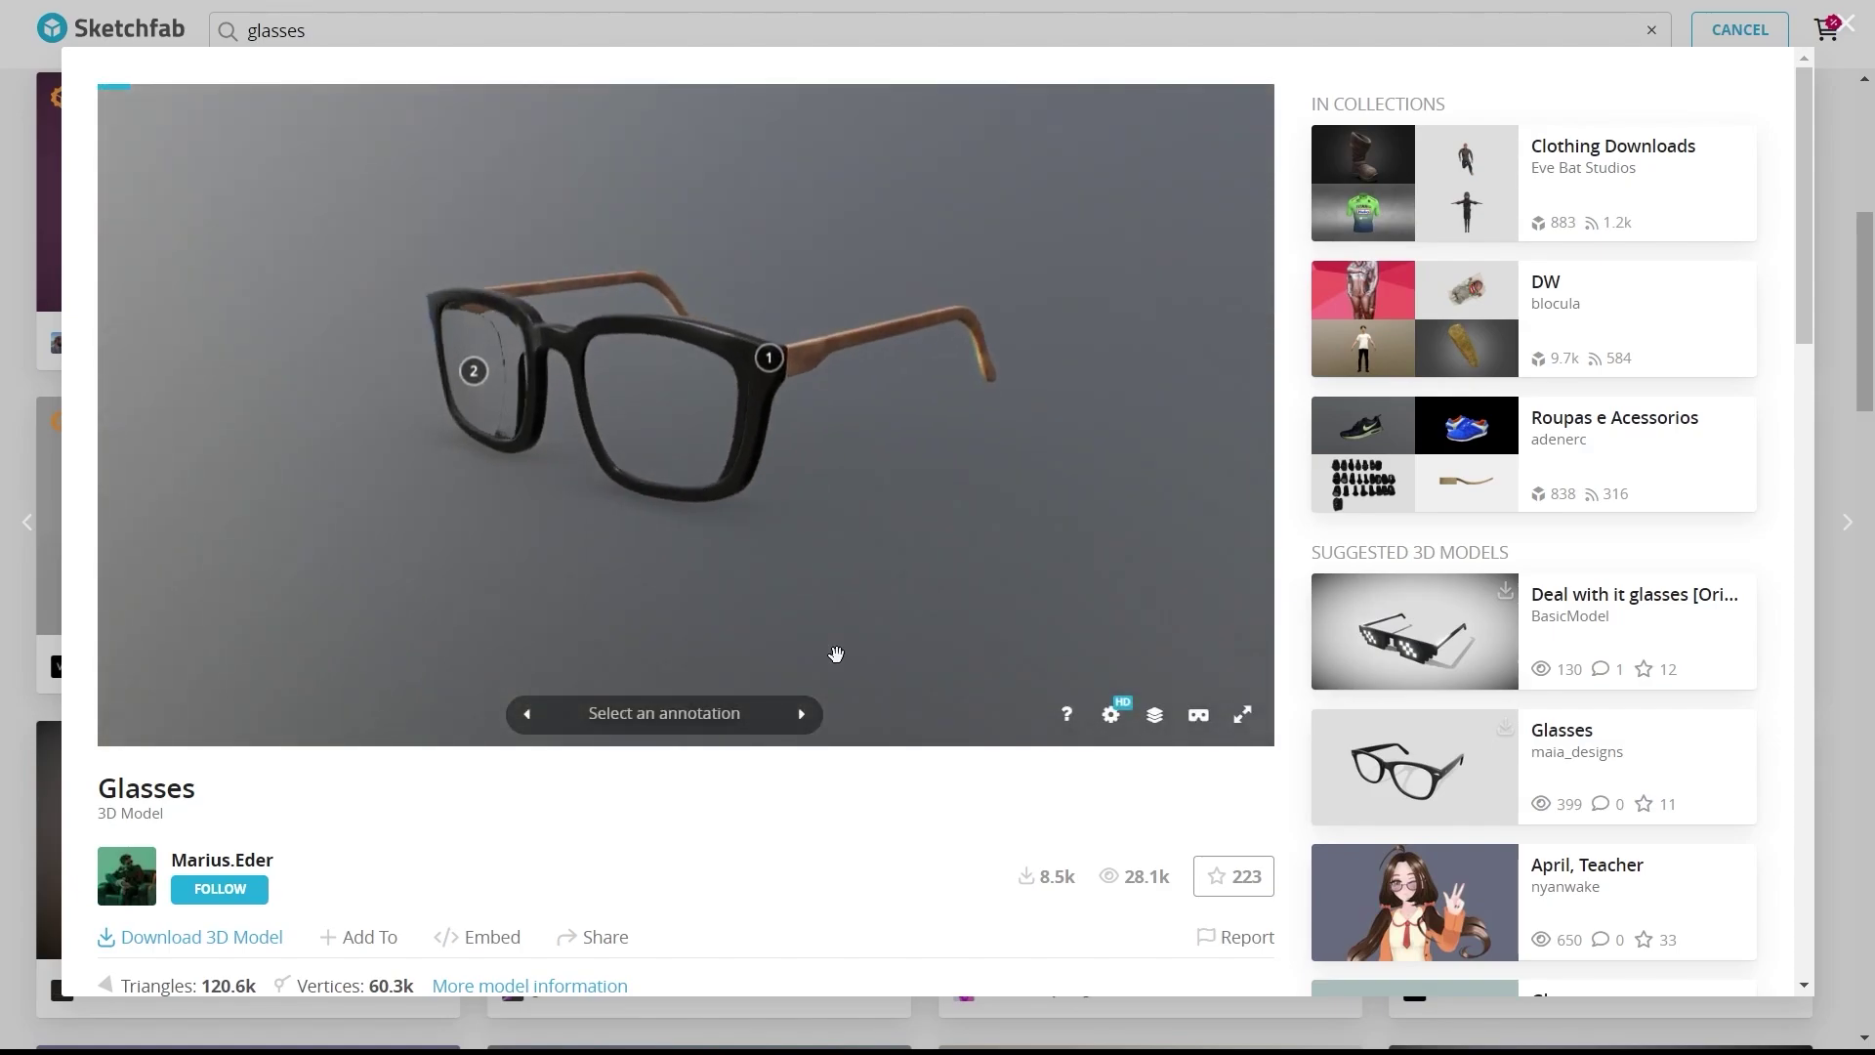
scroll(808, 615, "down", 1)
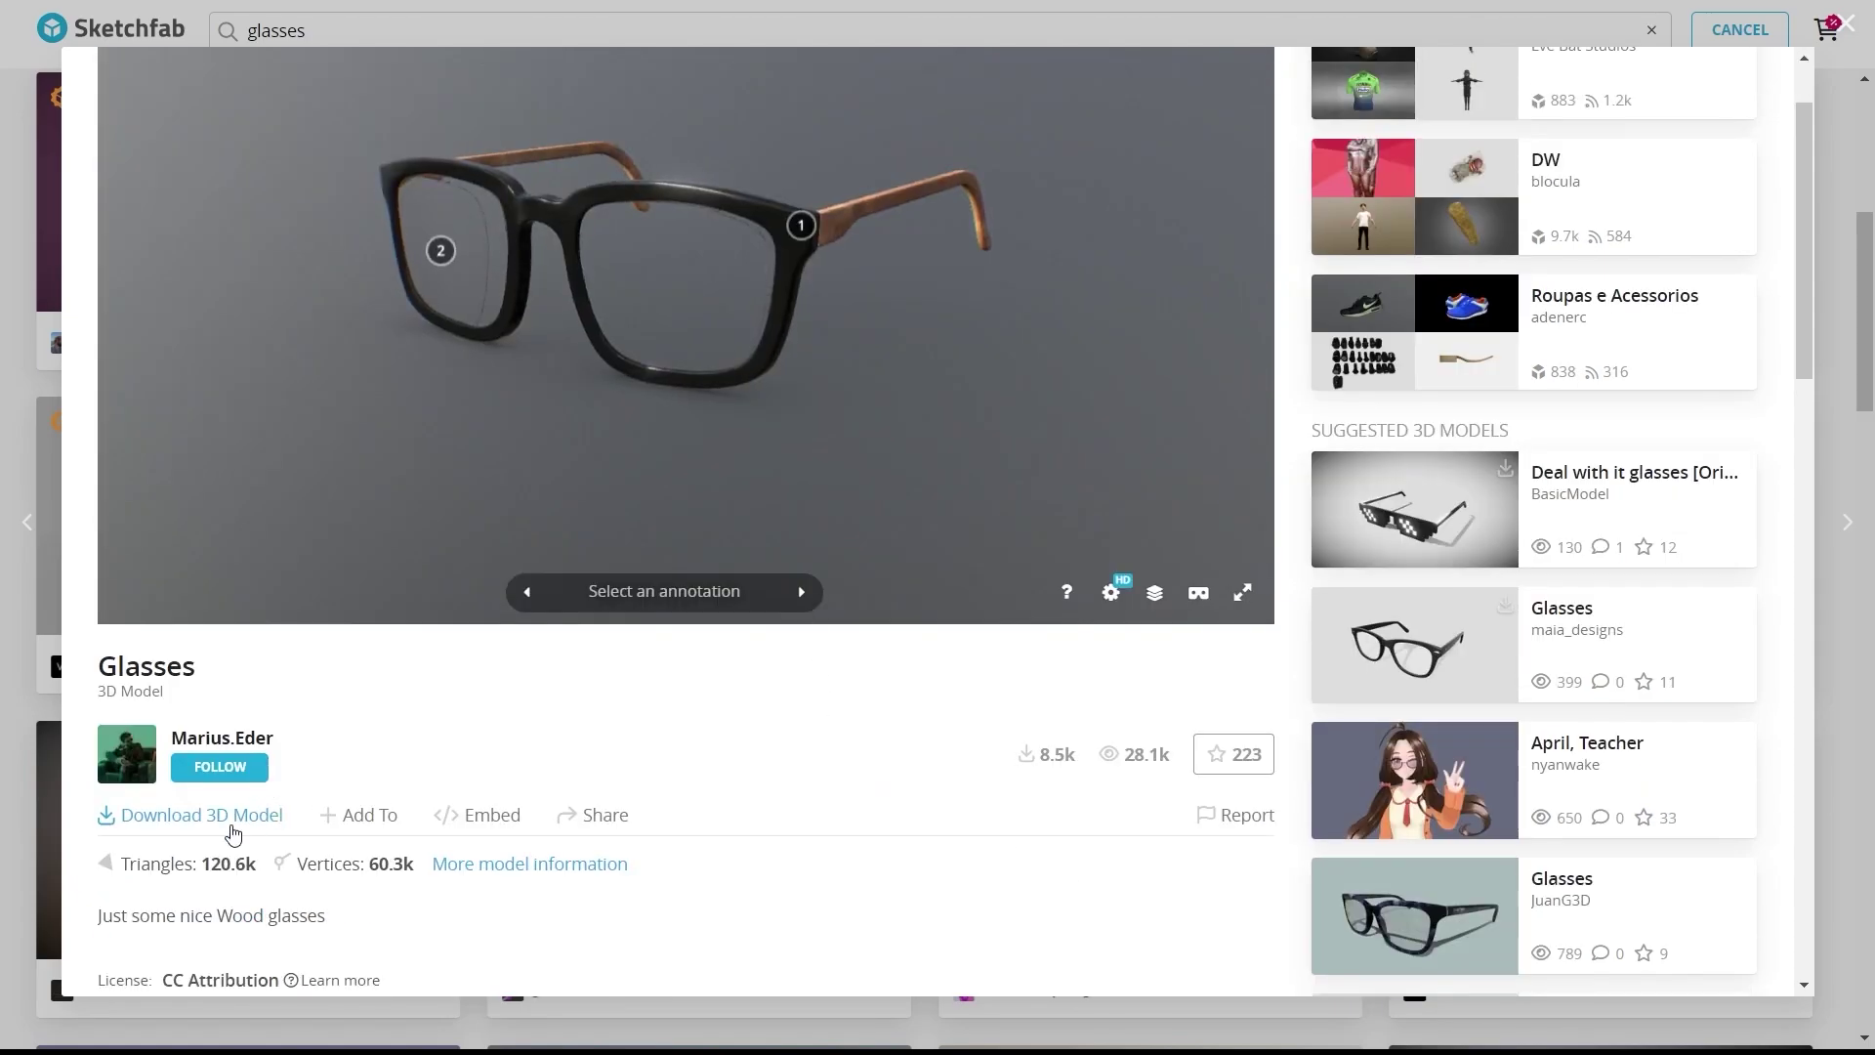
left_click(201, 815)
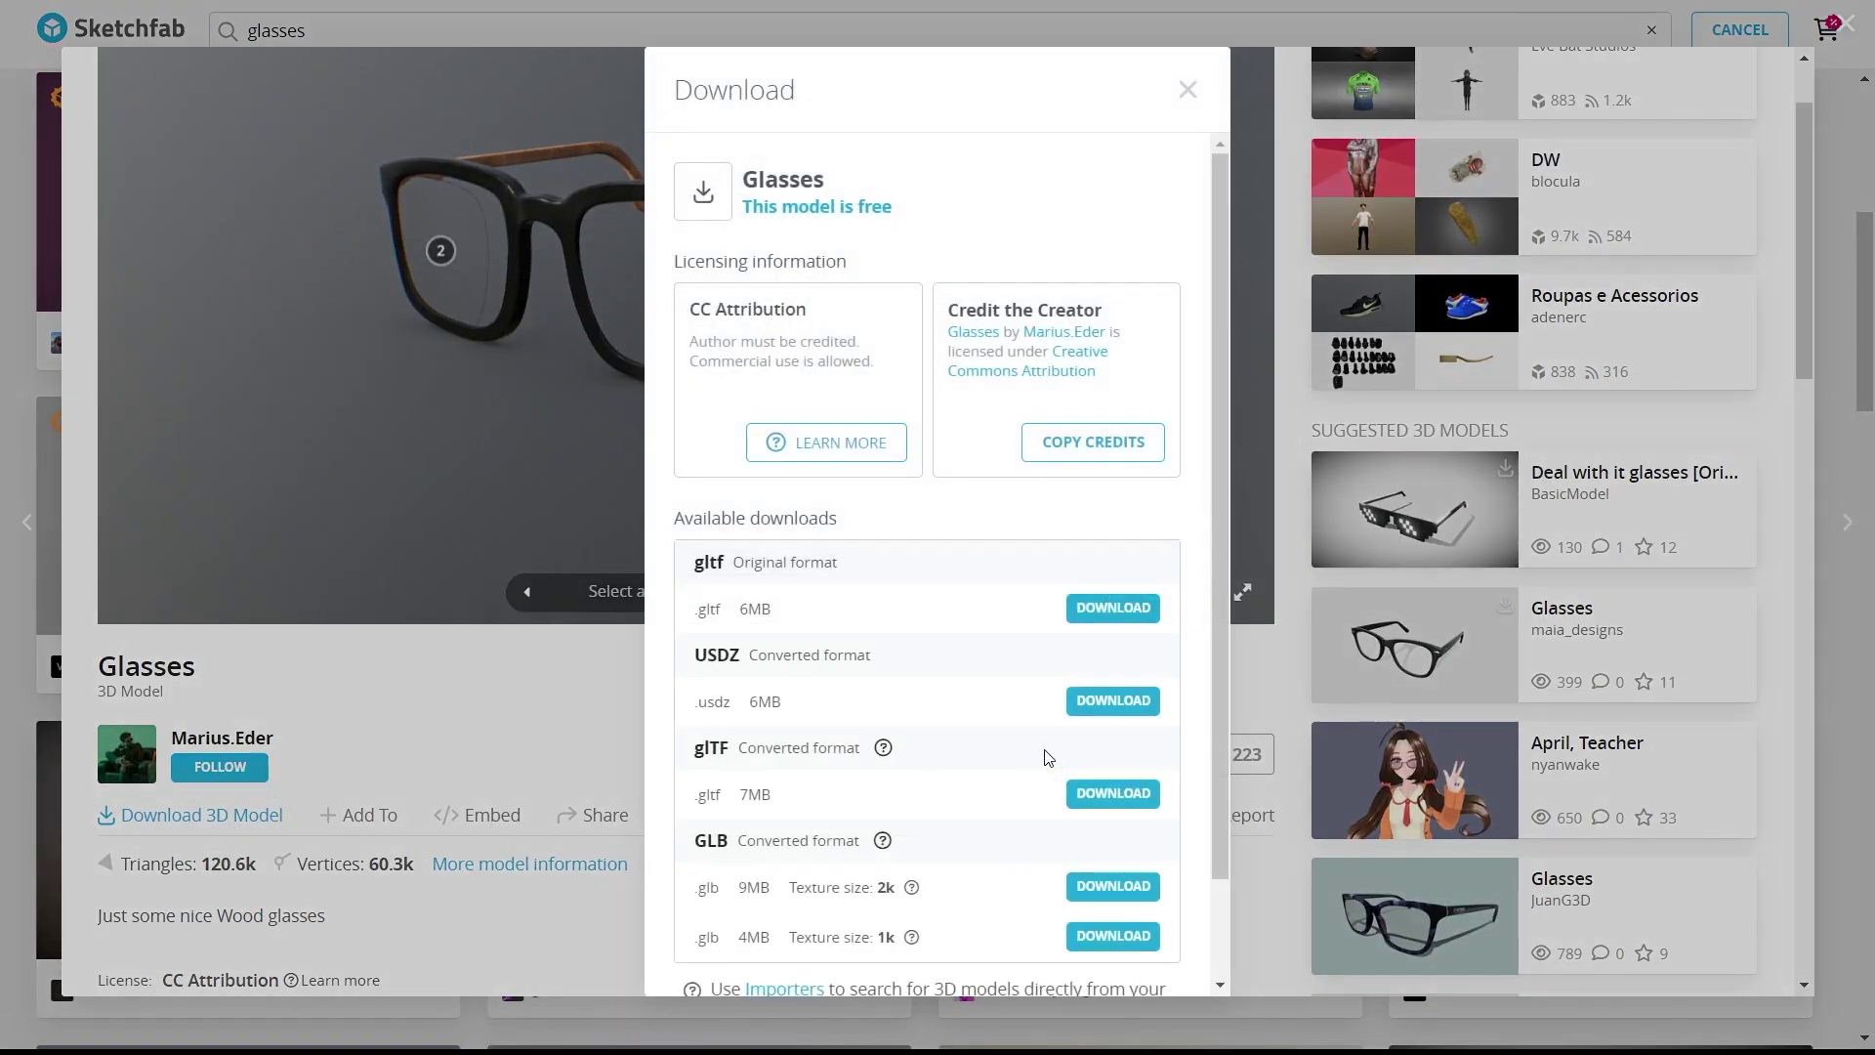
left_click(1100, 937)
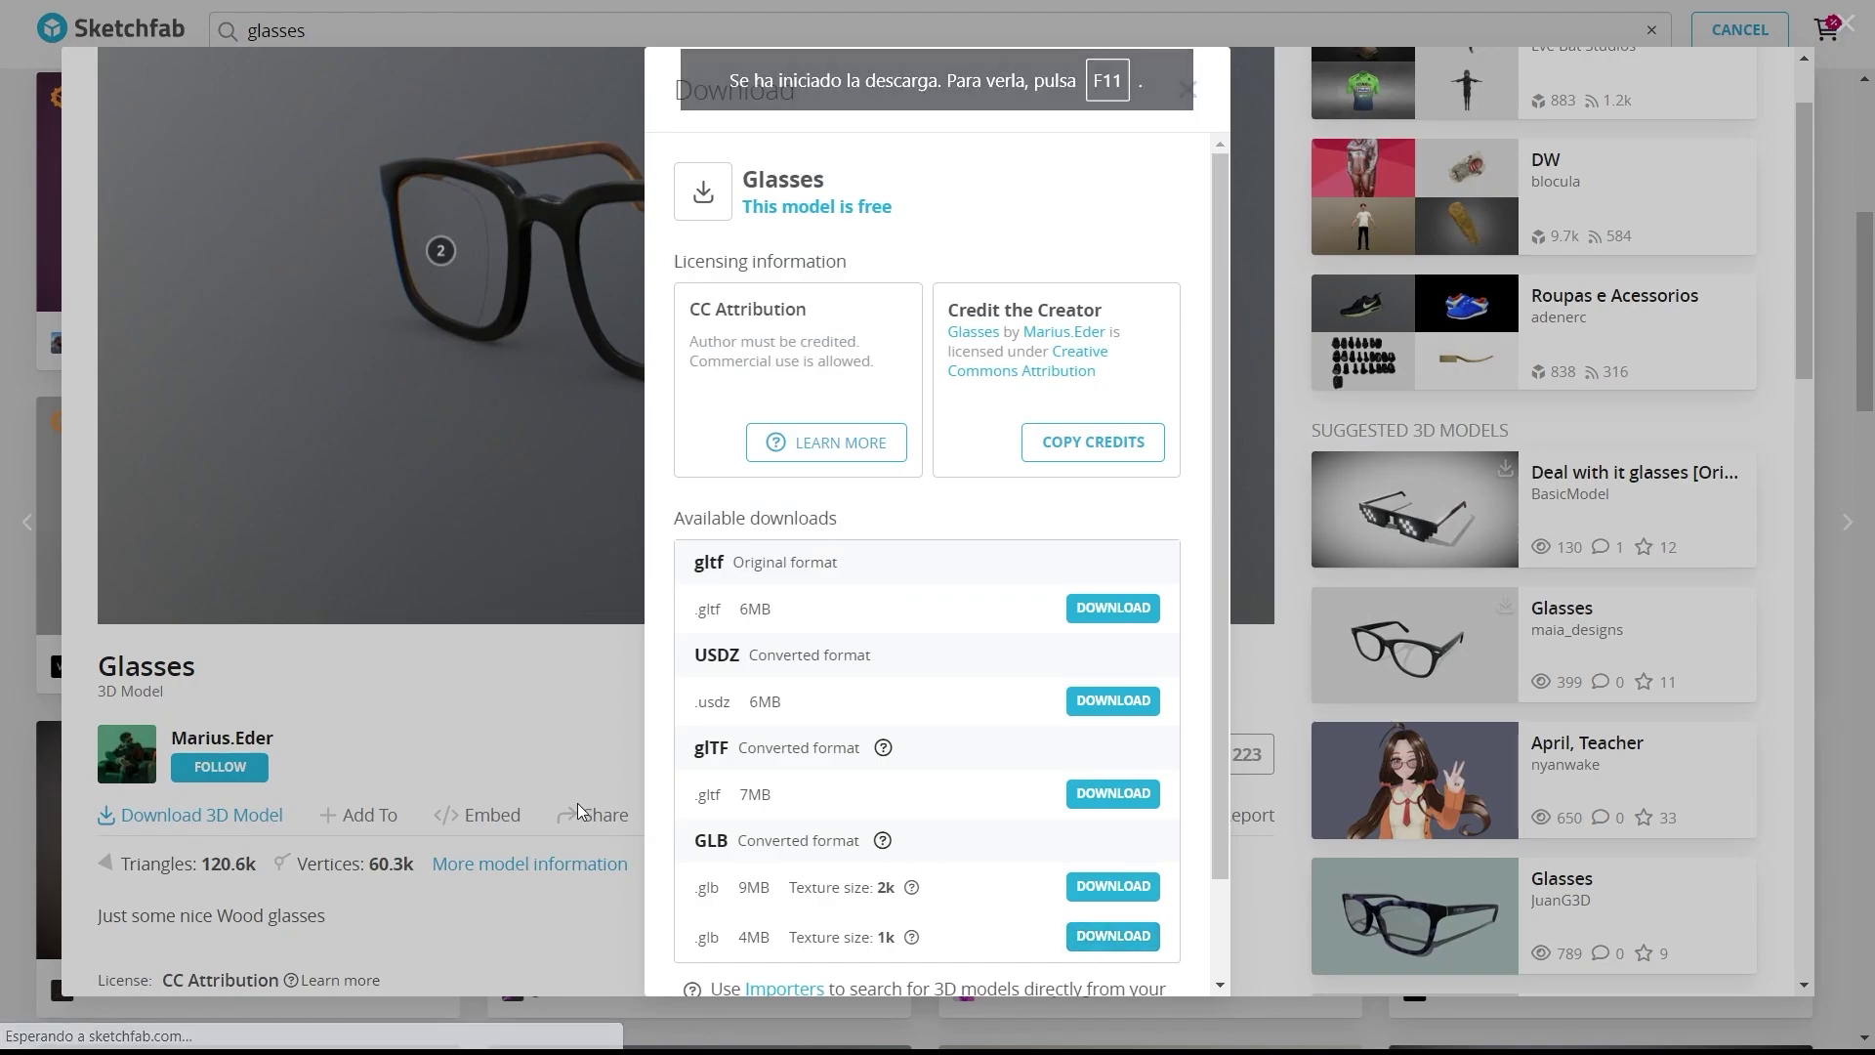
left_click(1840, 28)
left_click(1840, 28)
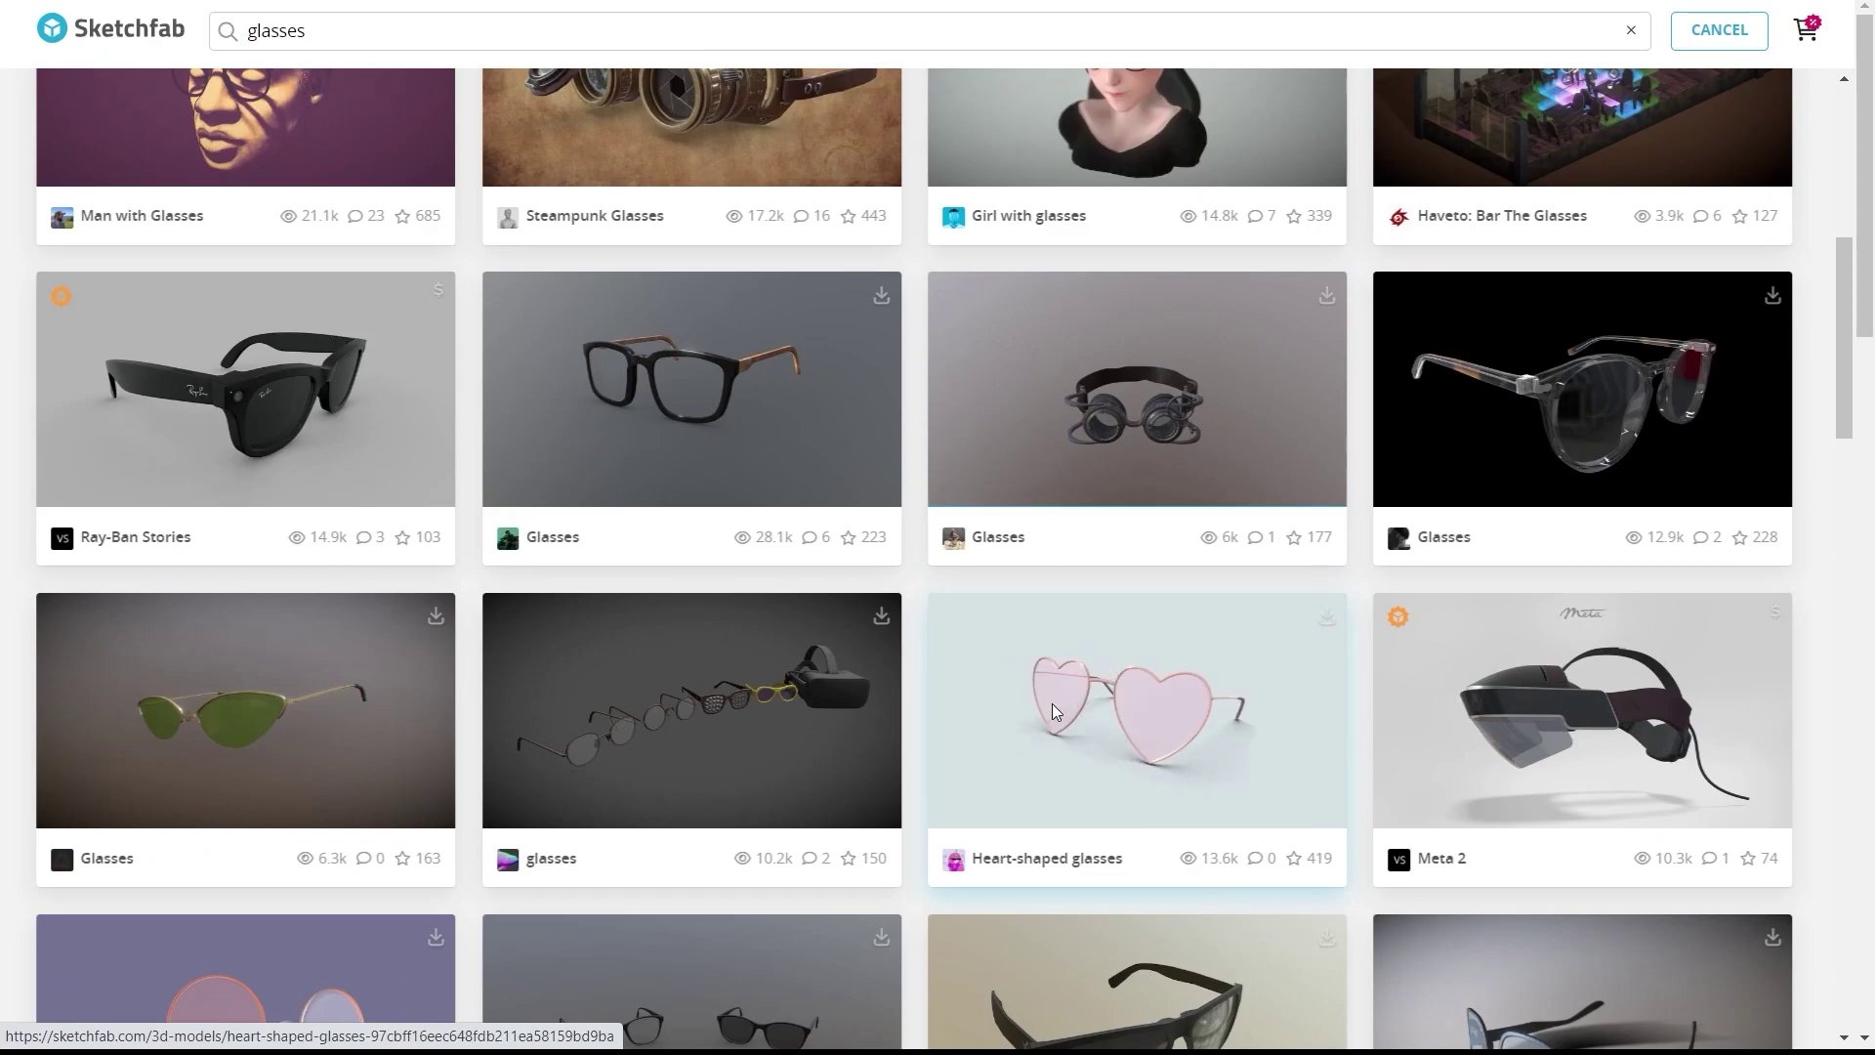
- Download the Heart-shaped glasses model from Sketchfab in the converted GLB format
left_click(1052, 723)
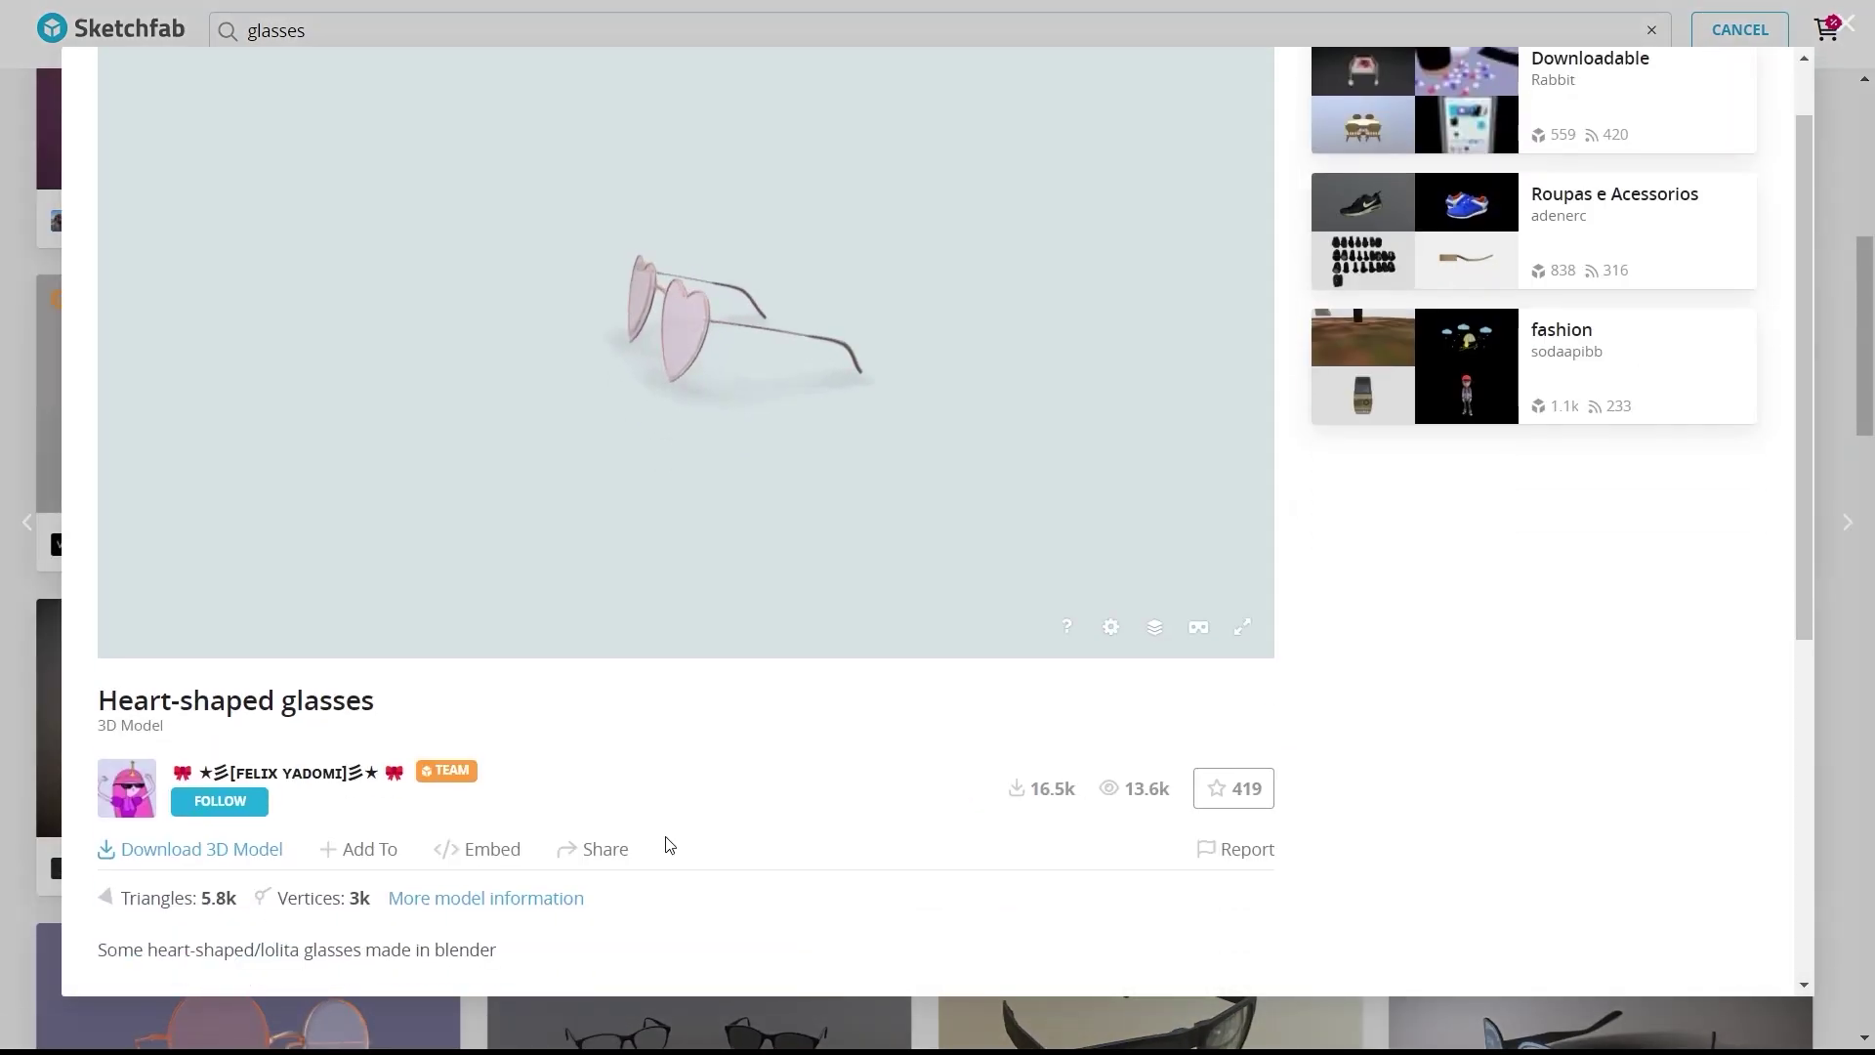
scroll(669, 845, "down", 1)
left_click(245, 816)
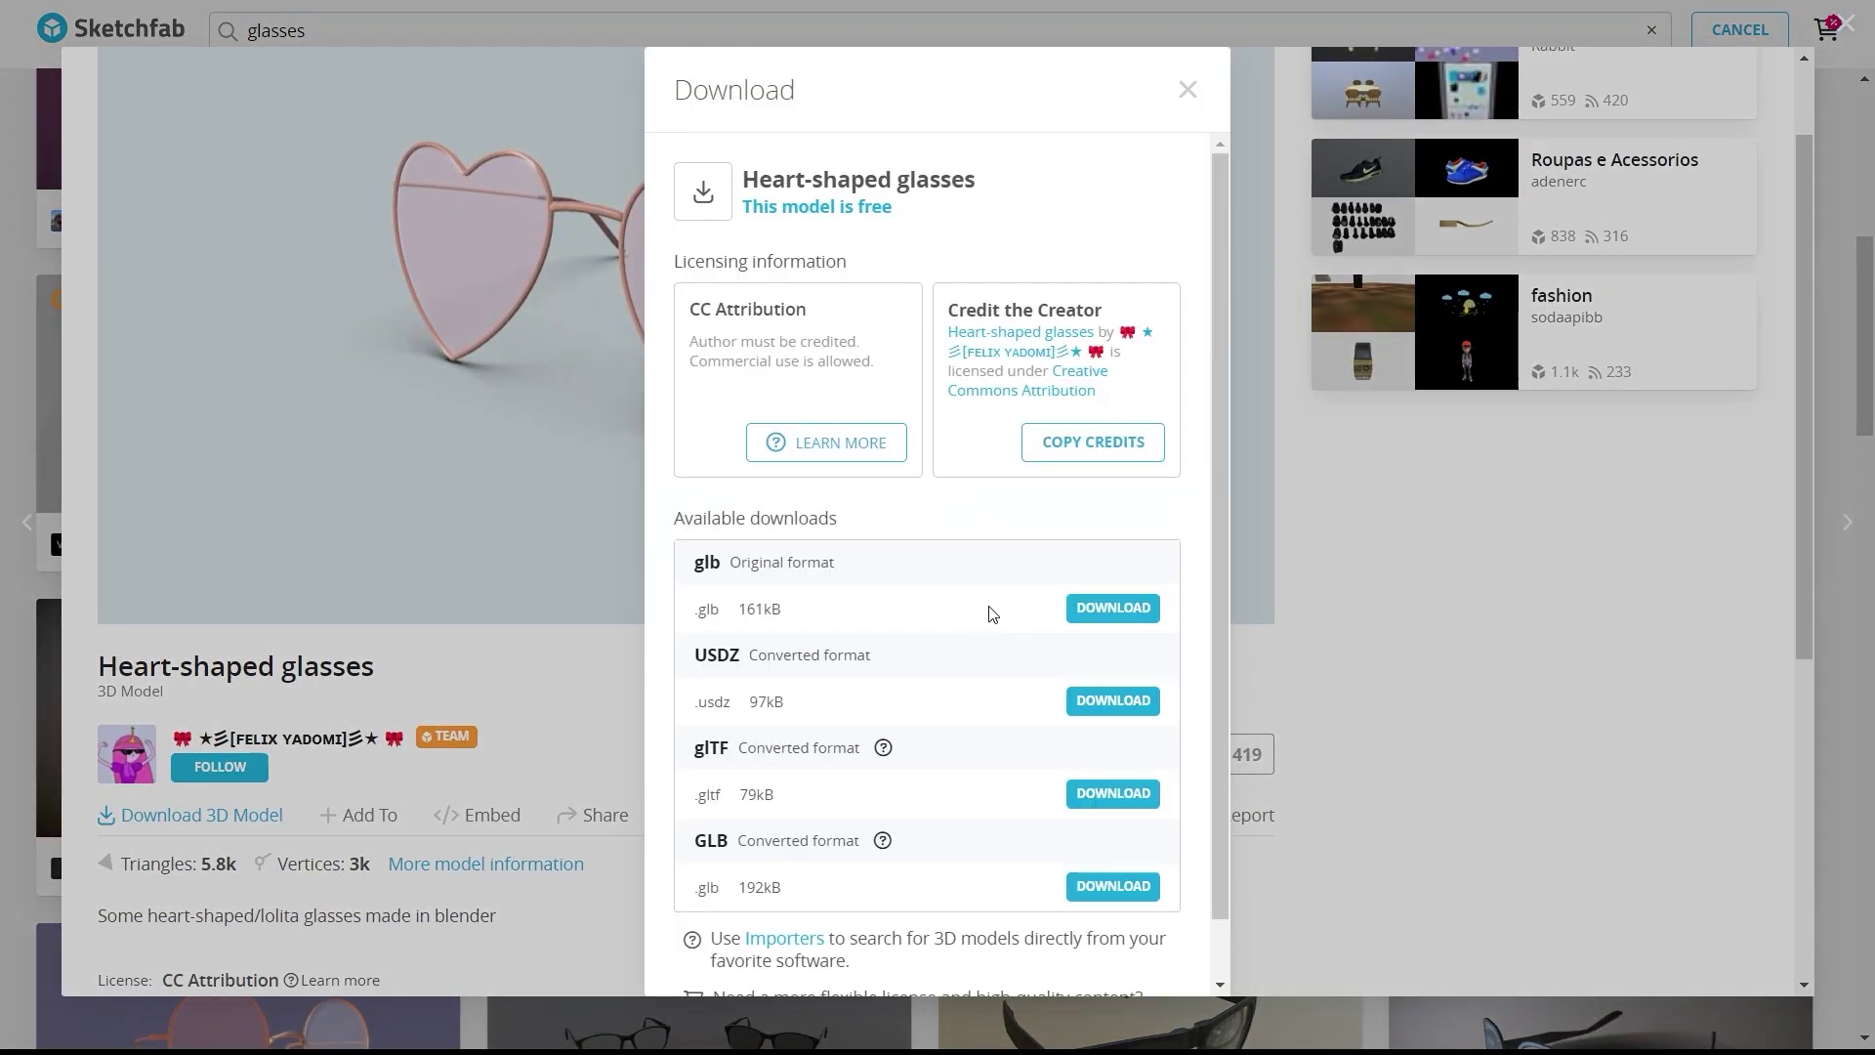
left_click(1145, 886)
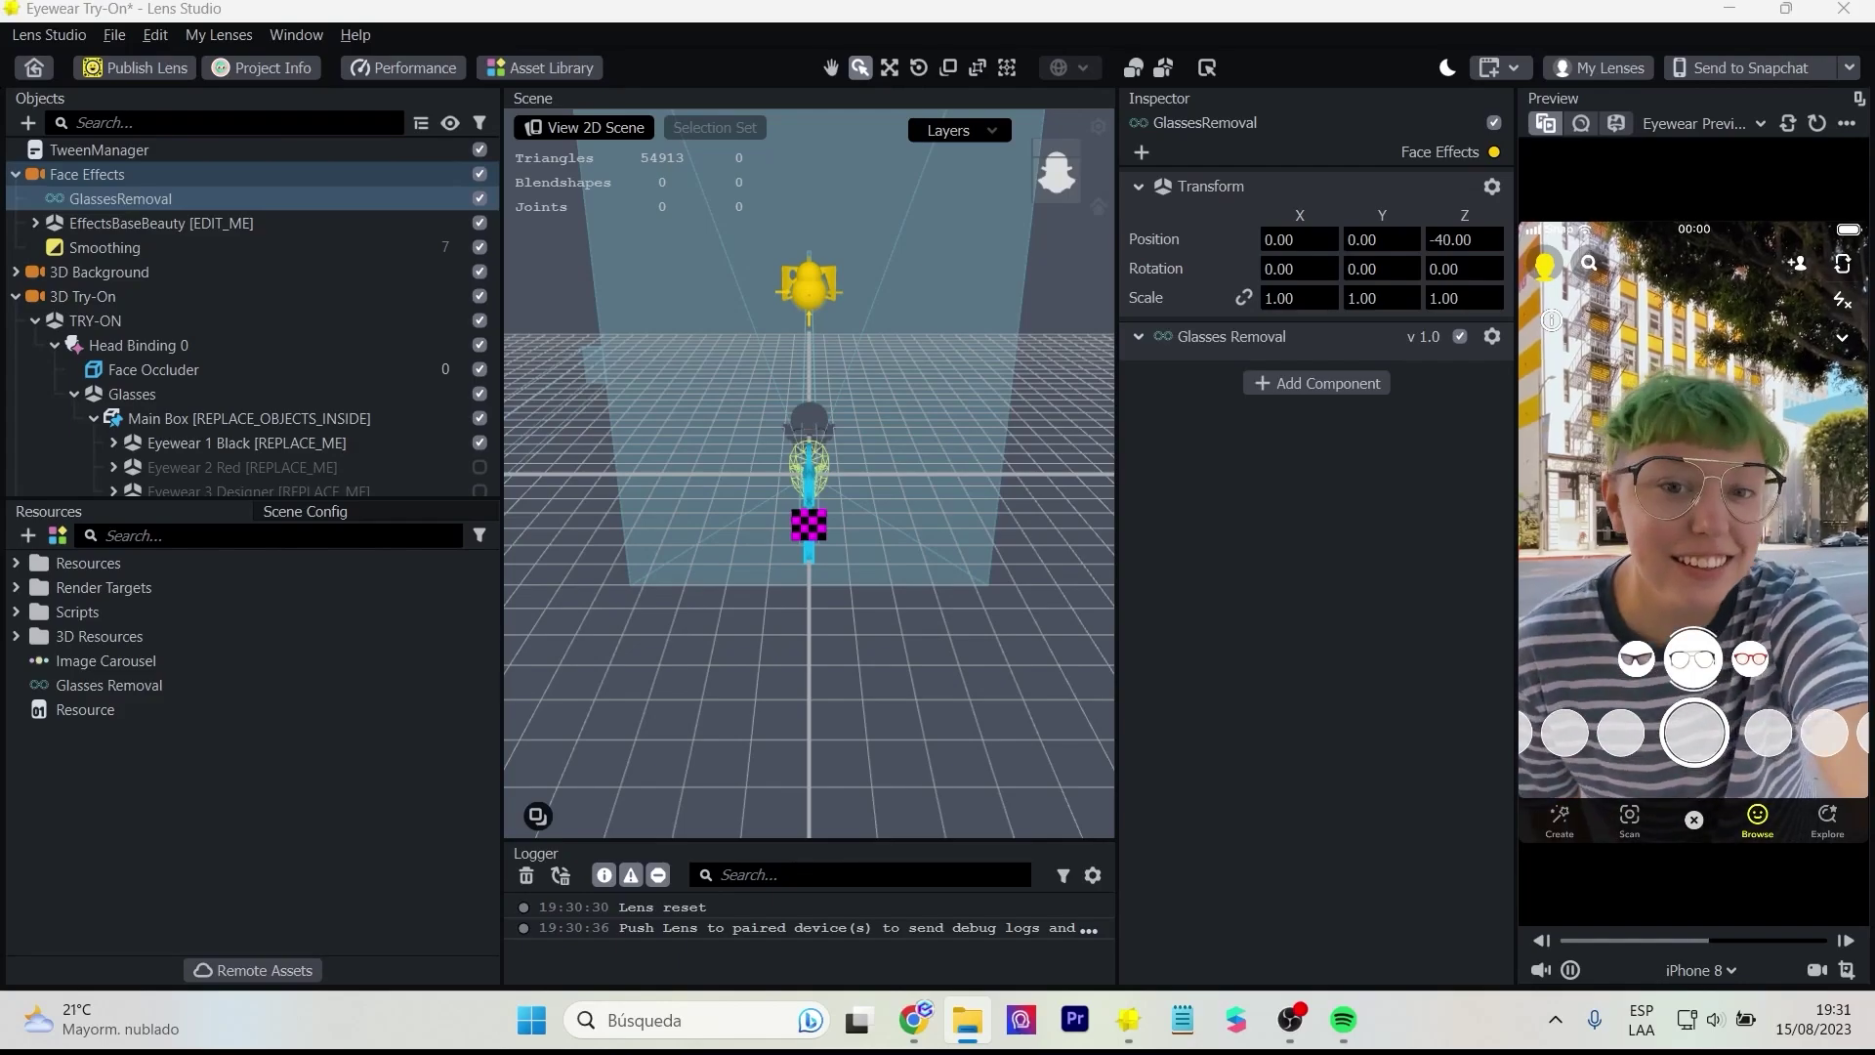
- Import the downloaded glasses model into Lens Studio with the default glTF options and place it inside Main Box
left_click_drag(117, 674, 197, 796)
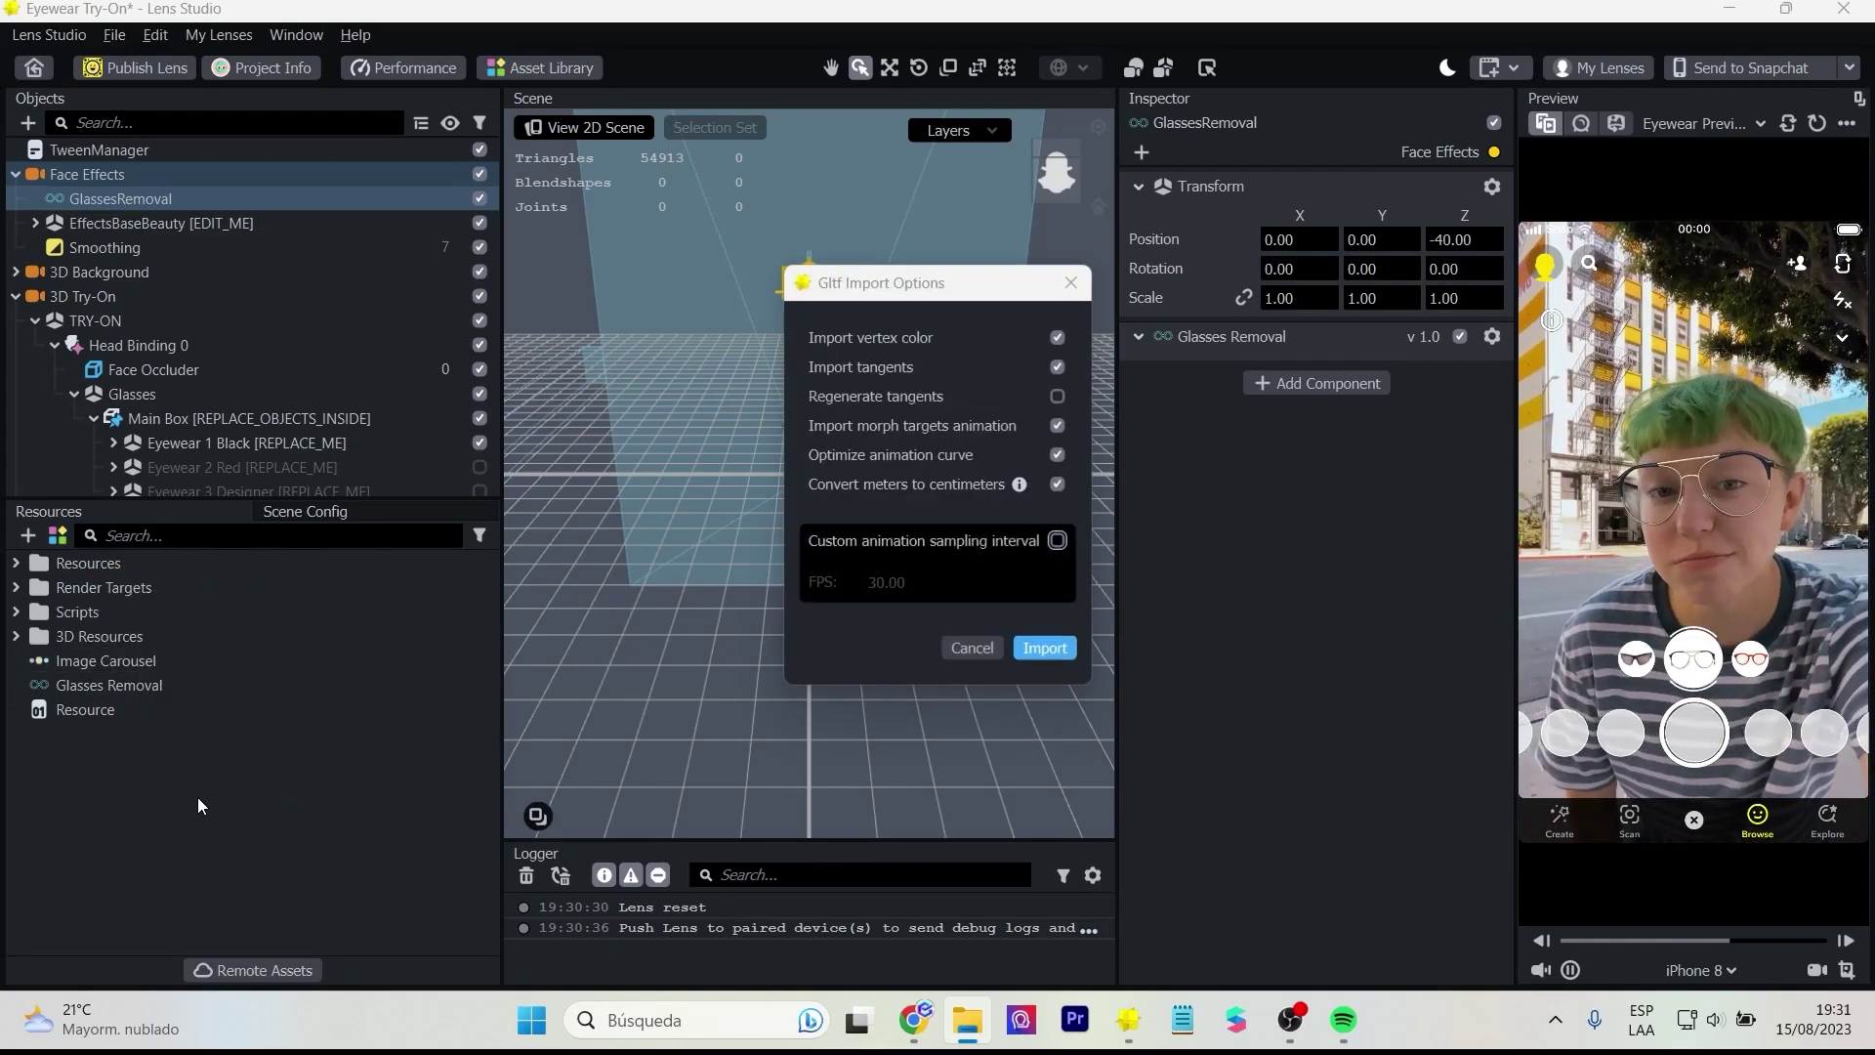
left_click(1045, 648)
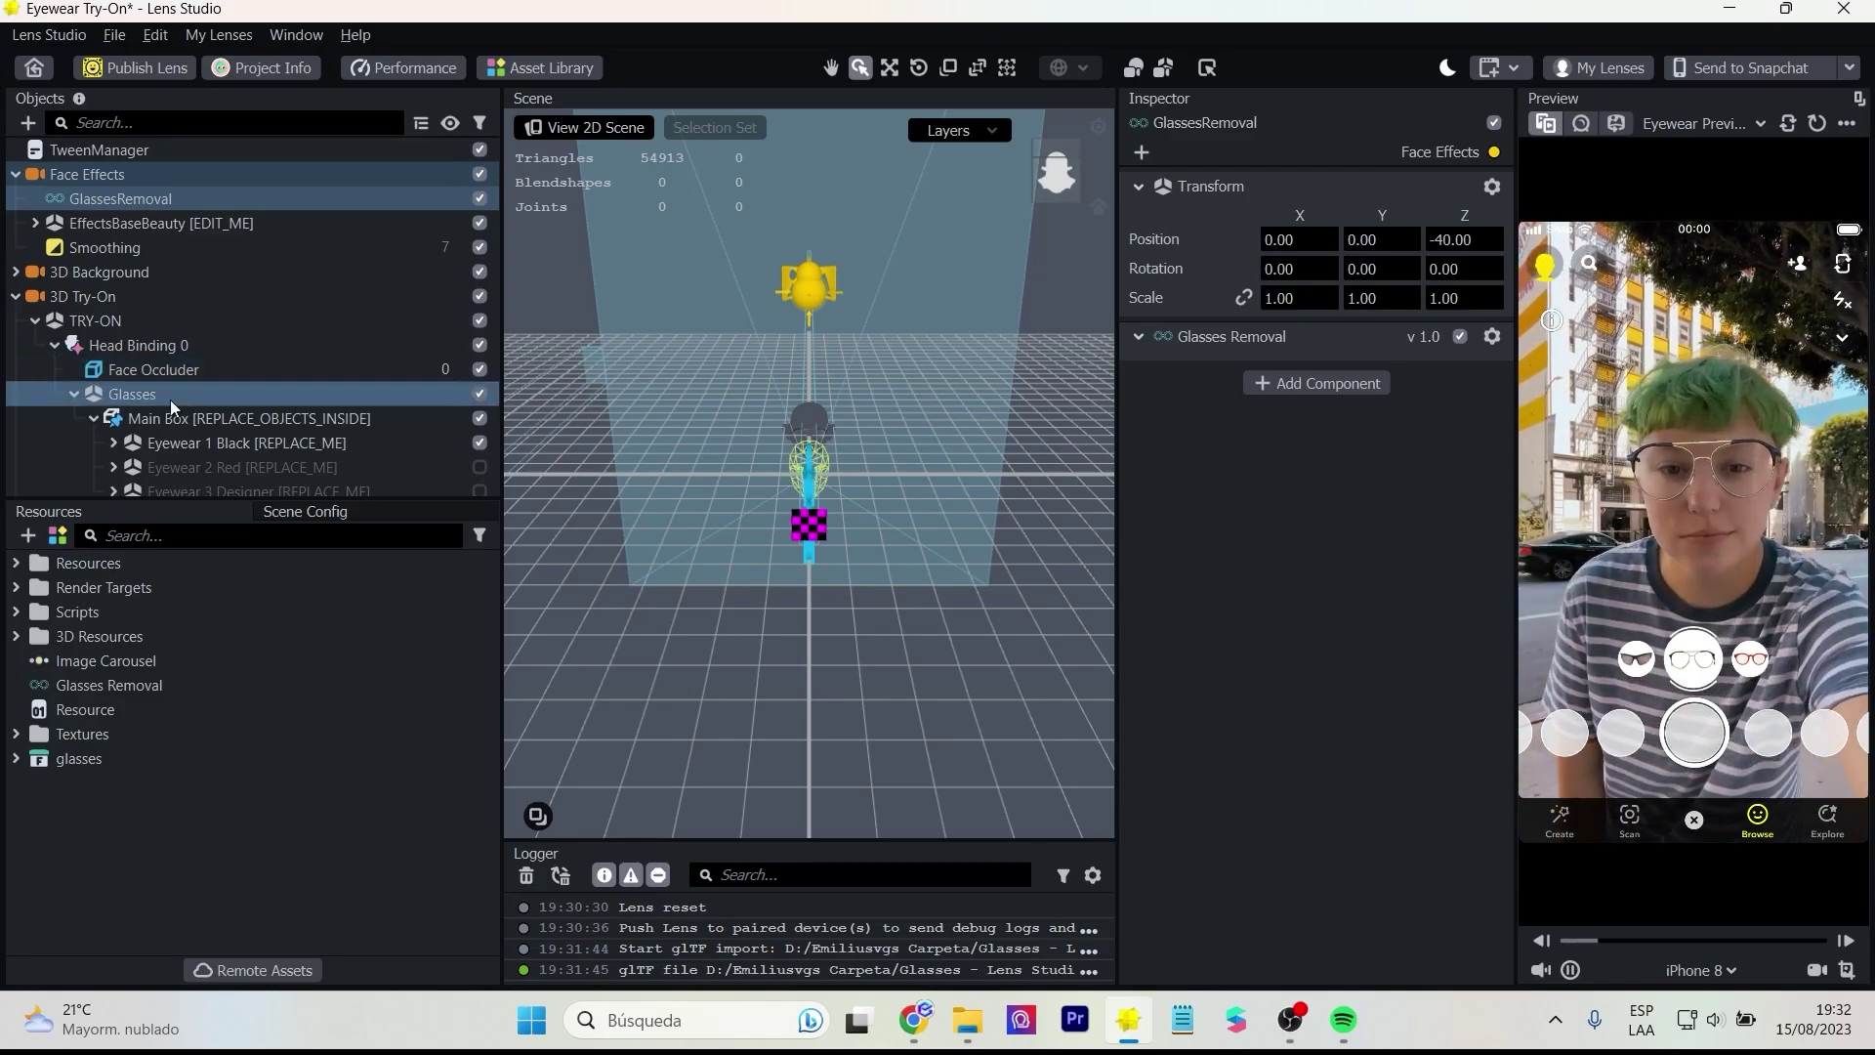
scroll(161, 404, "down", 3)
left_click(16, 758)
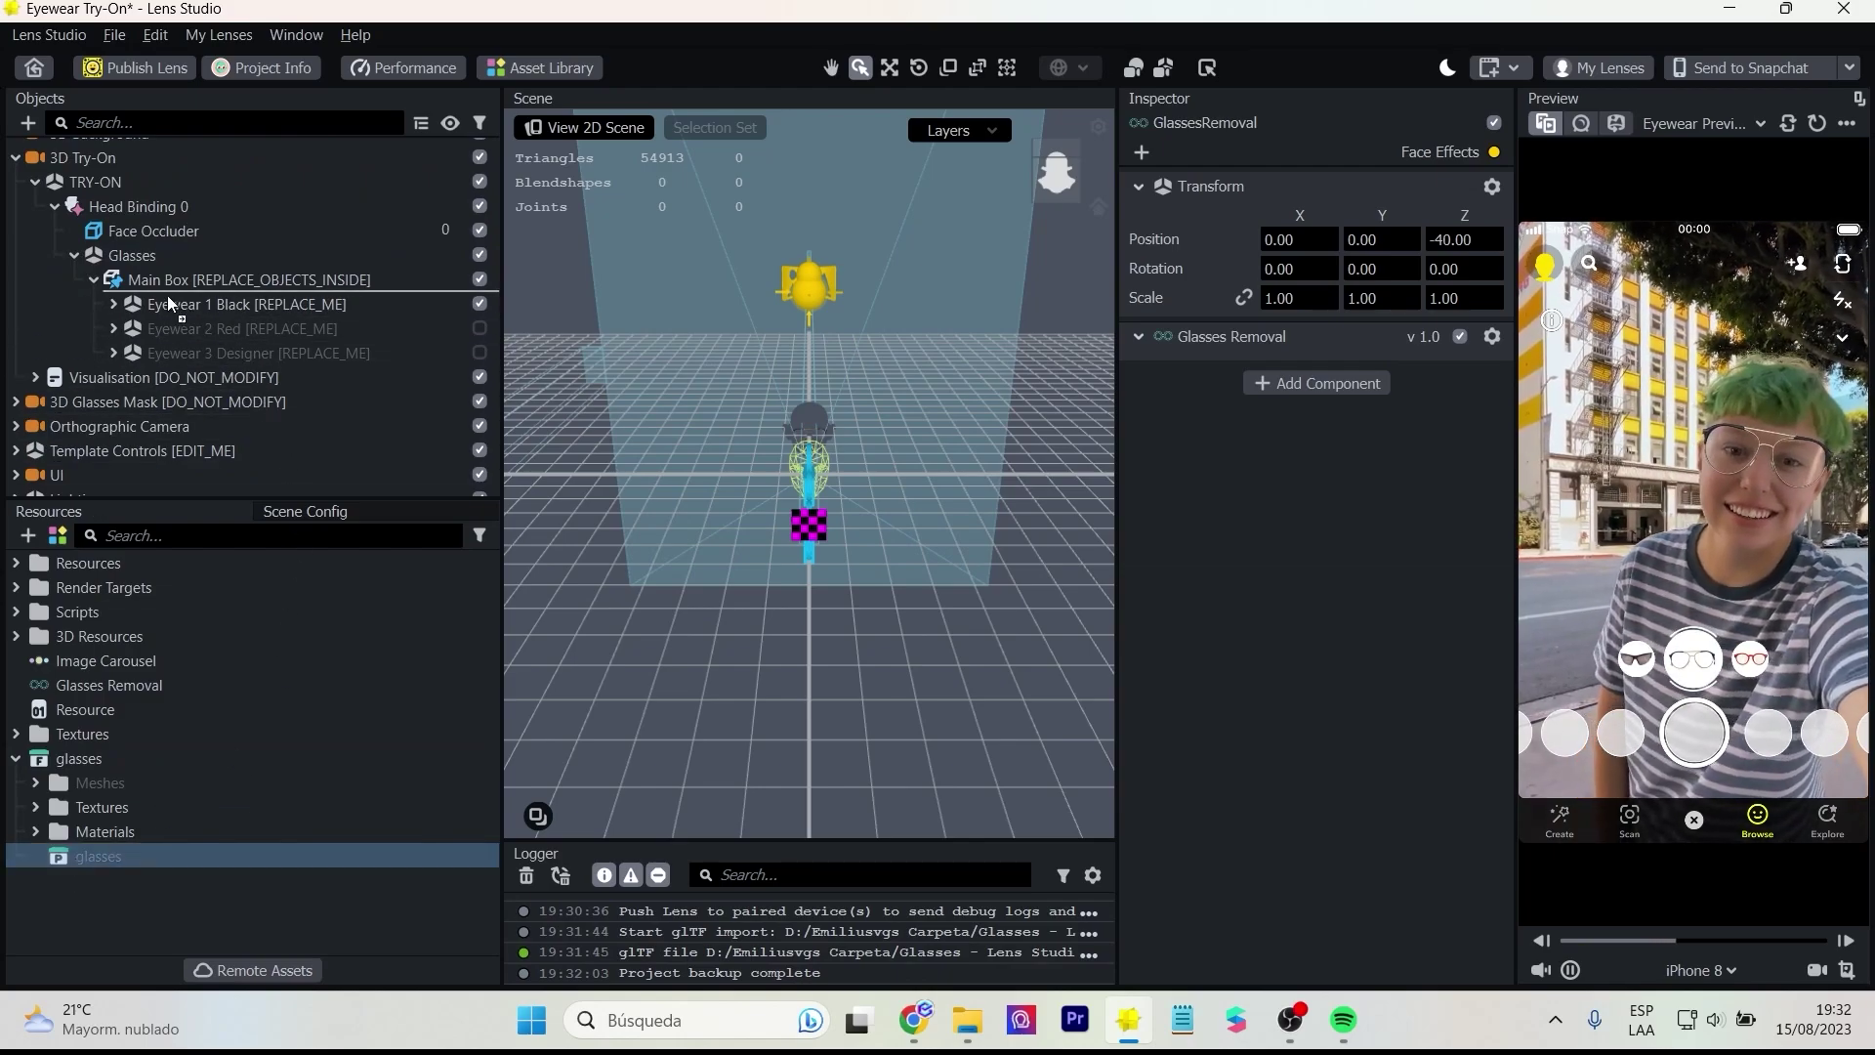
left_click_drag(167, 295, 167, 295)
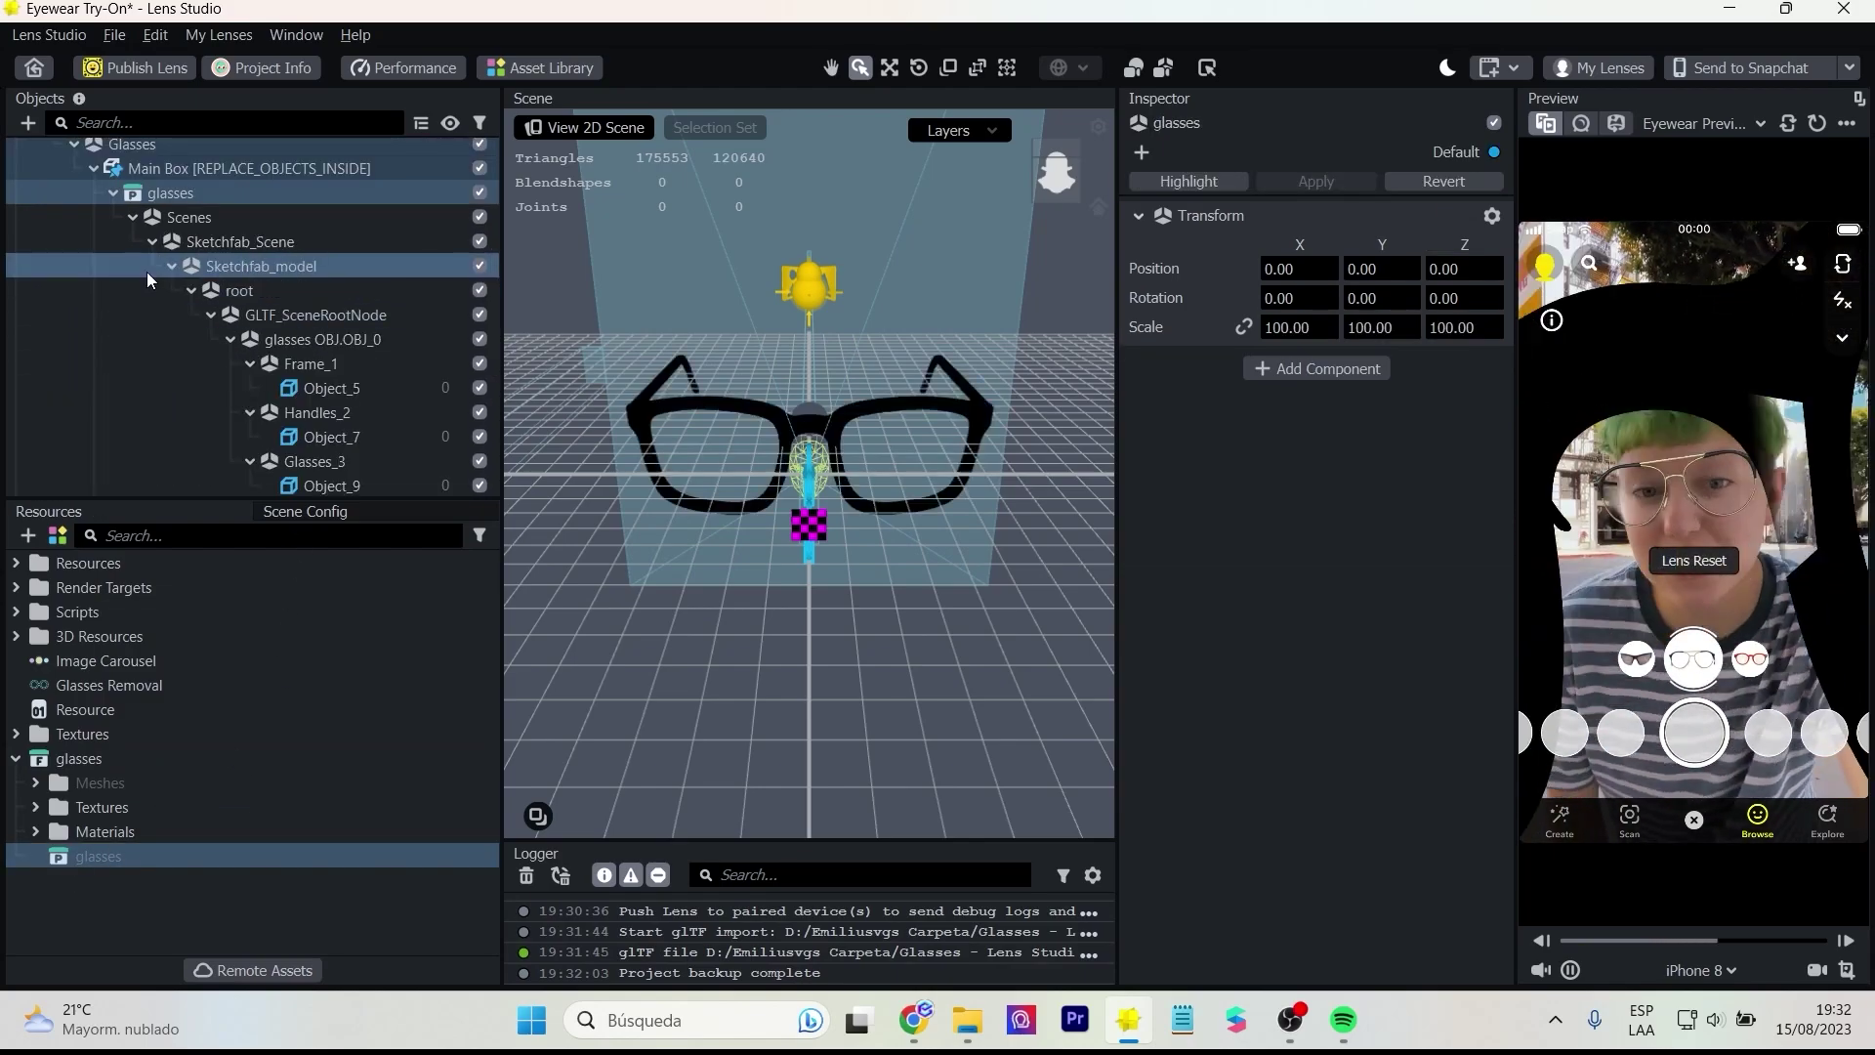
left_click(114, 193)
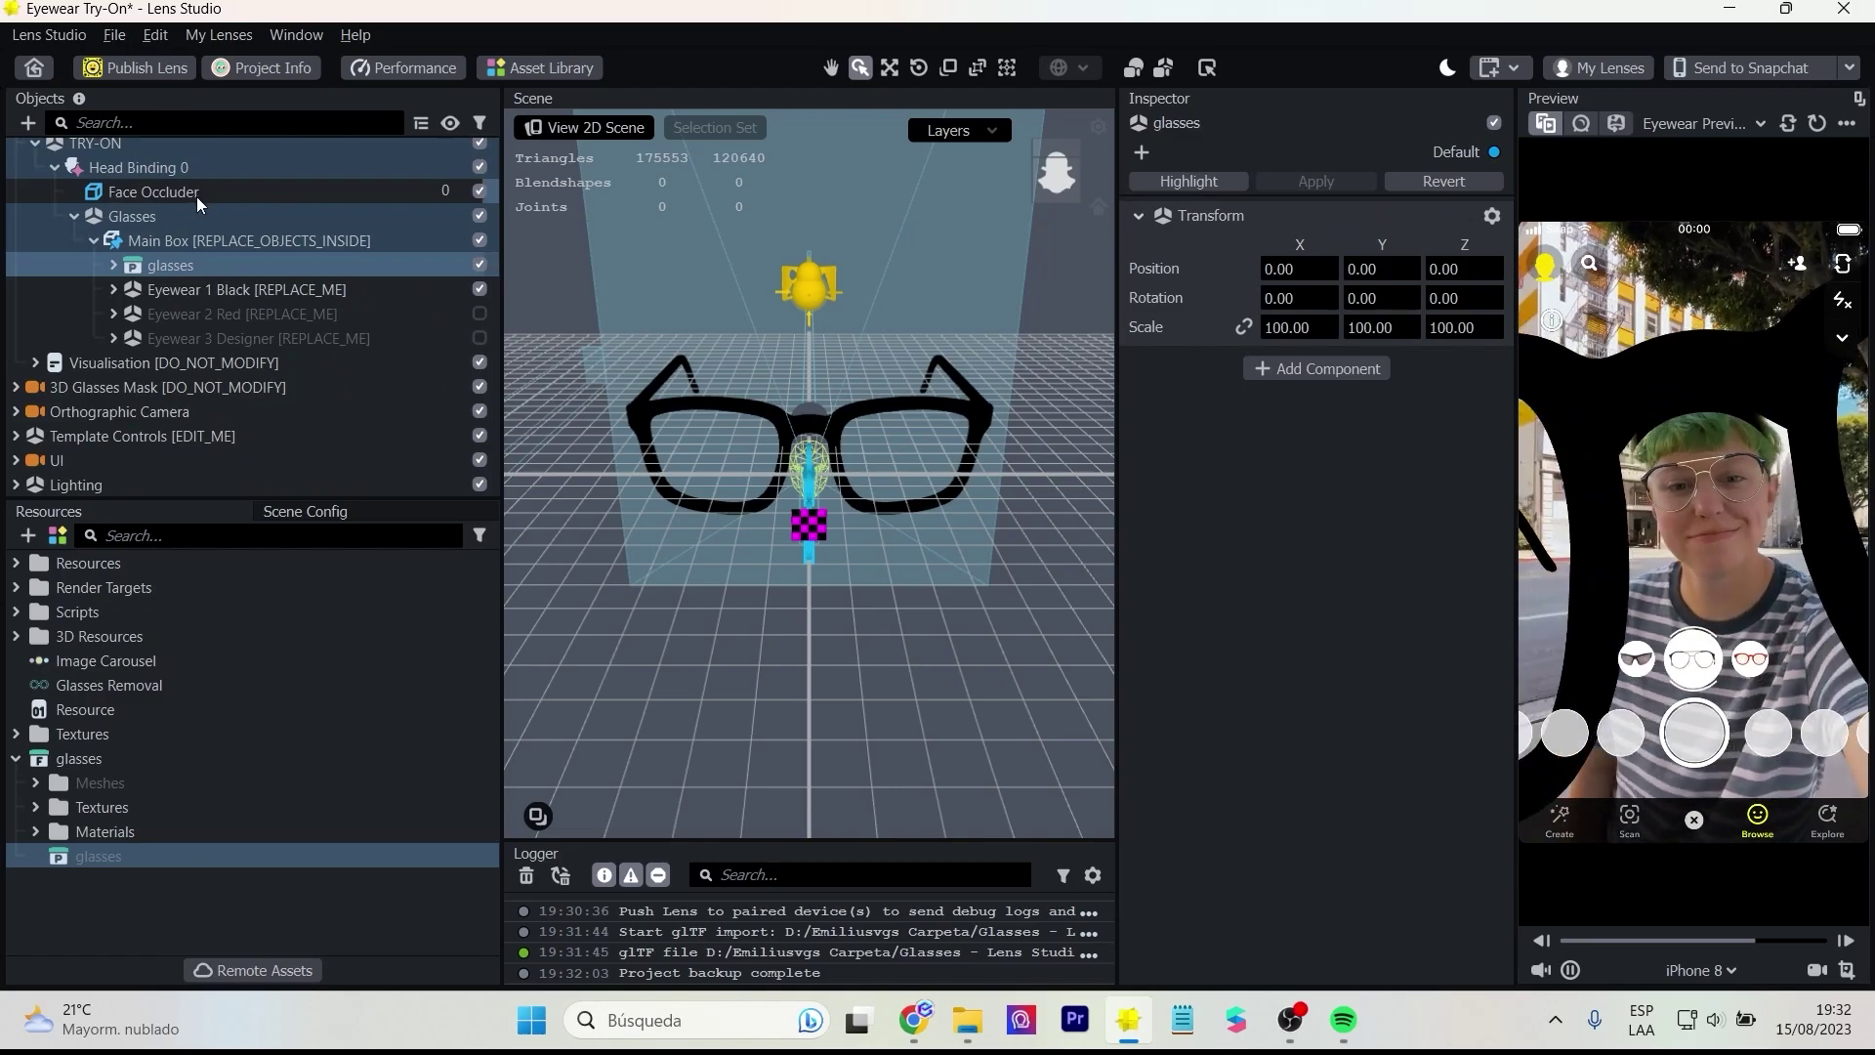
- Scale the glasses uniformly to 10 and move them over the head's eyes, to about Y 3.79 and Z -2.43
scroll(741, 479, "up", 2)
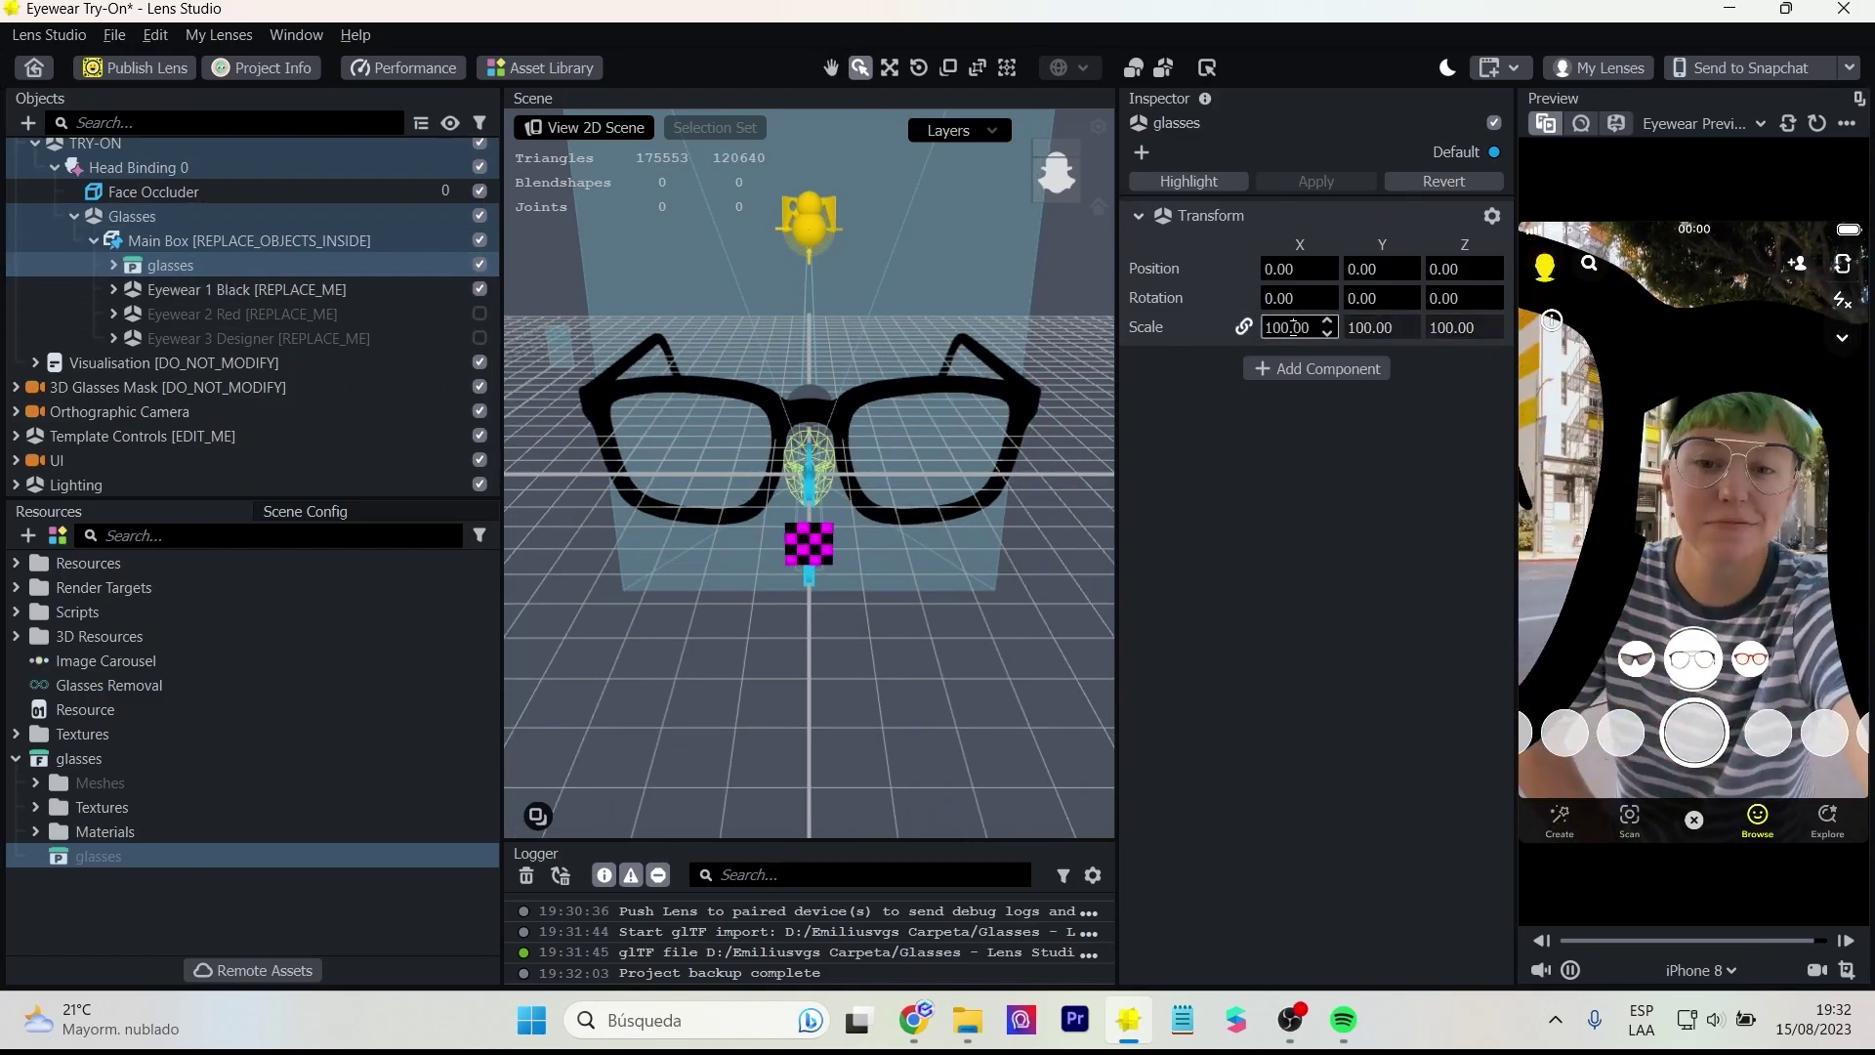
key("BackSpace")
key("Return")
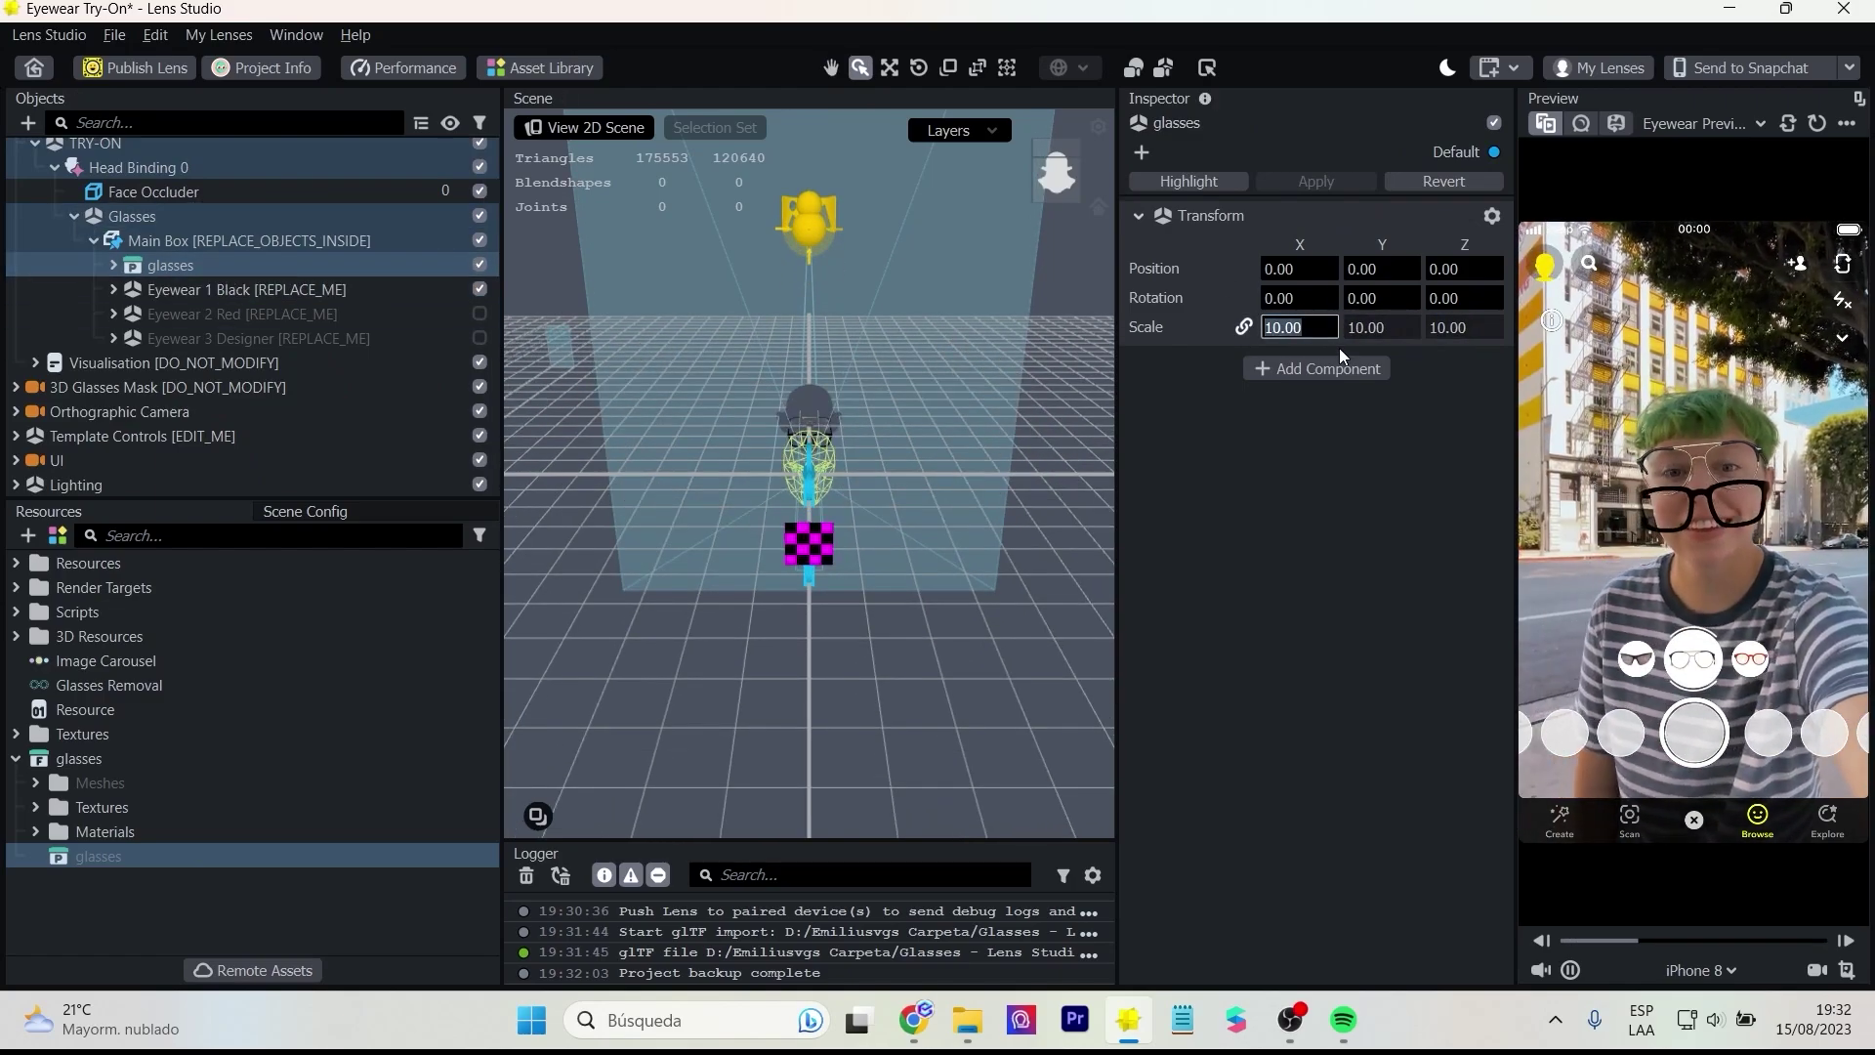
scroll(852, 518, "up", 2)
left_click_drag(851, 518, 841, 559, "alt")
scroll(842, 559, "up", 2)
key("w")
left_click_drag(725, 477, 863, 424)
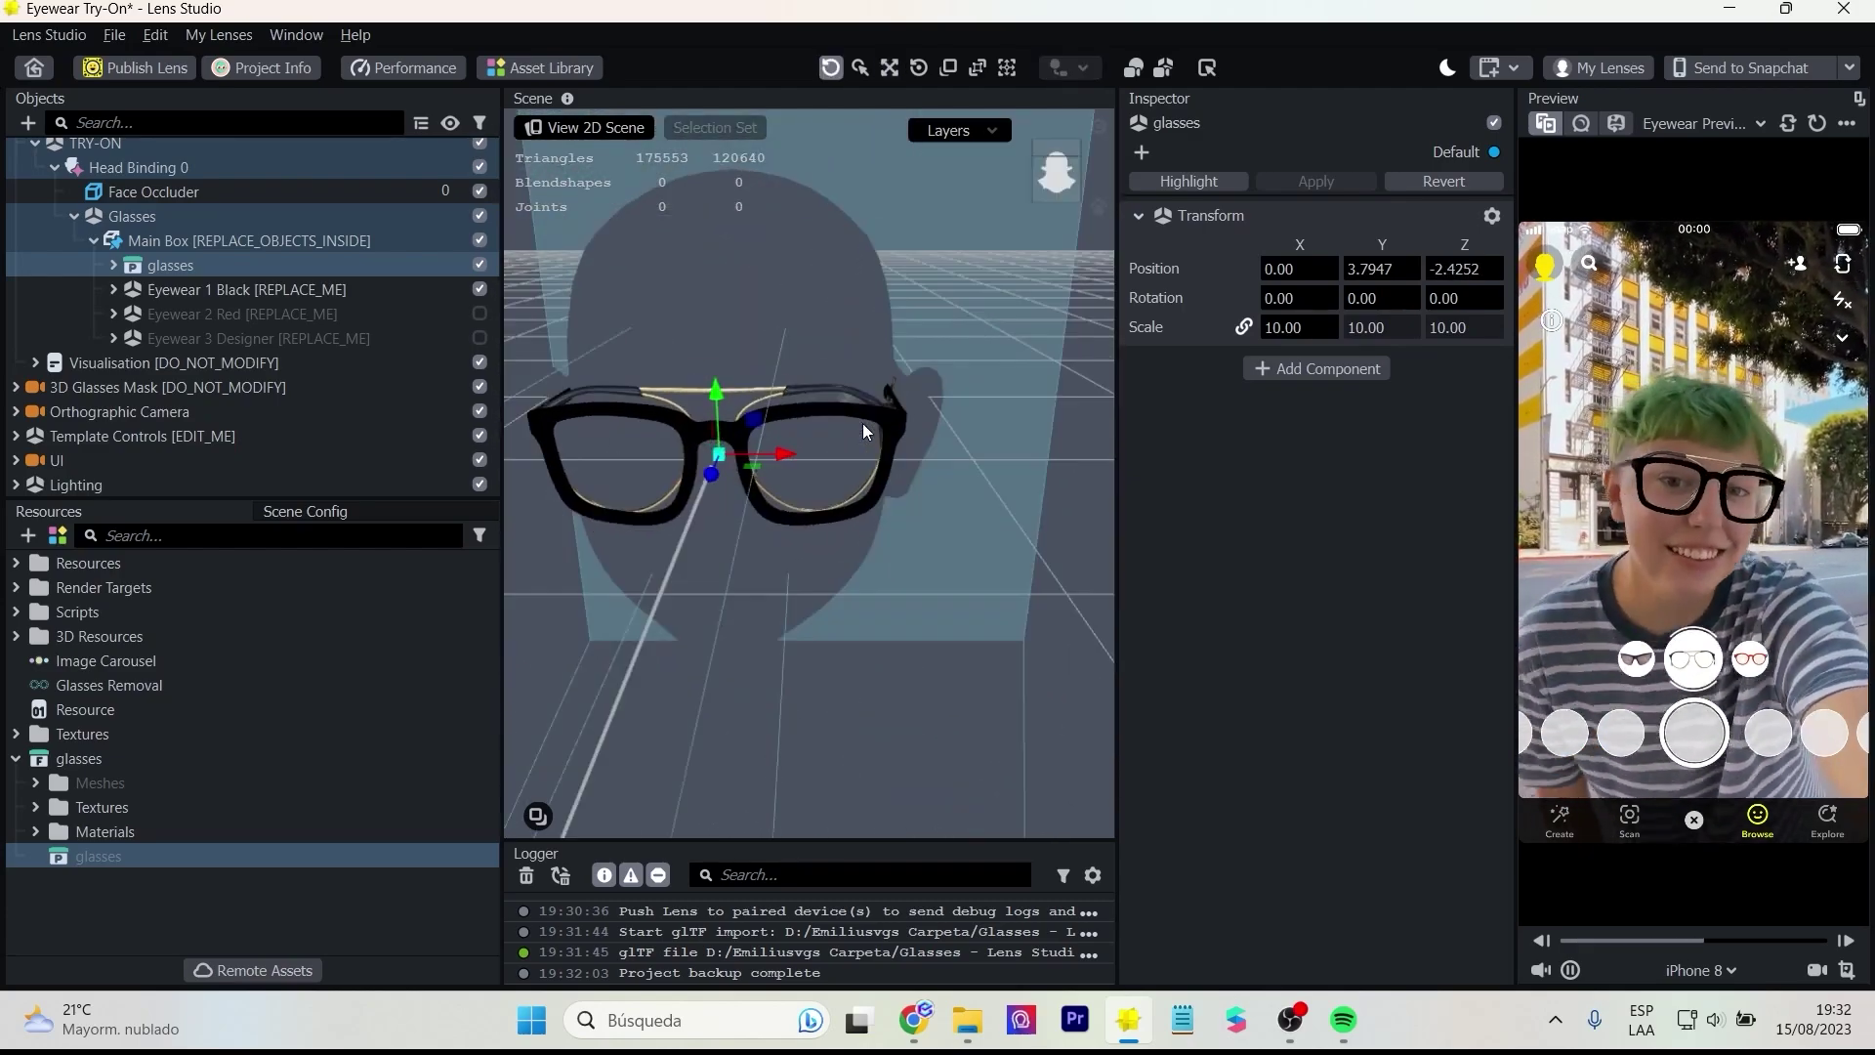
- Set the glasses' uniform scale to 11 using Eyewear 1 Black as the fit reference, and disable Eyewear 1 Black
left_click(480, 289)
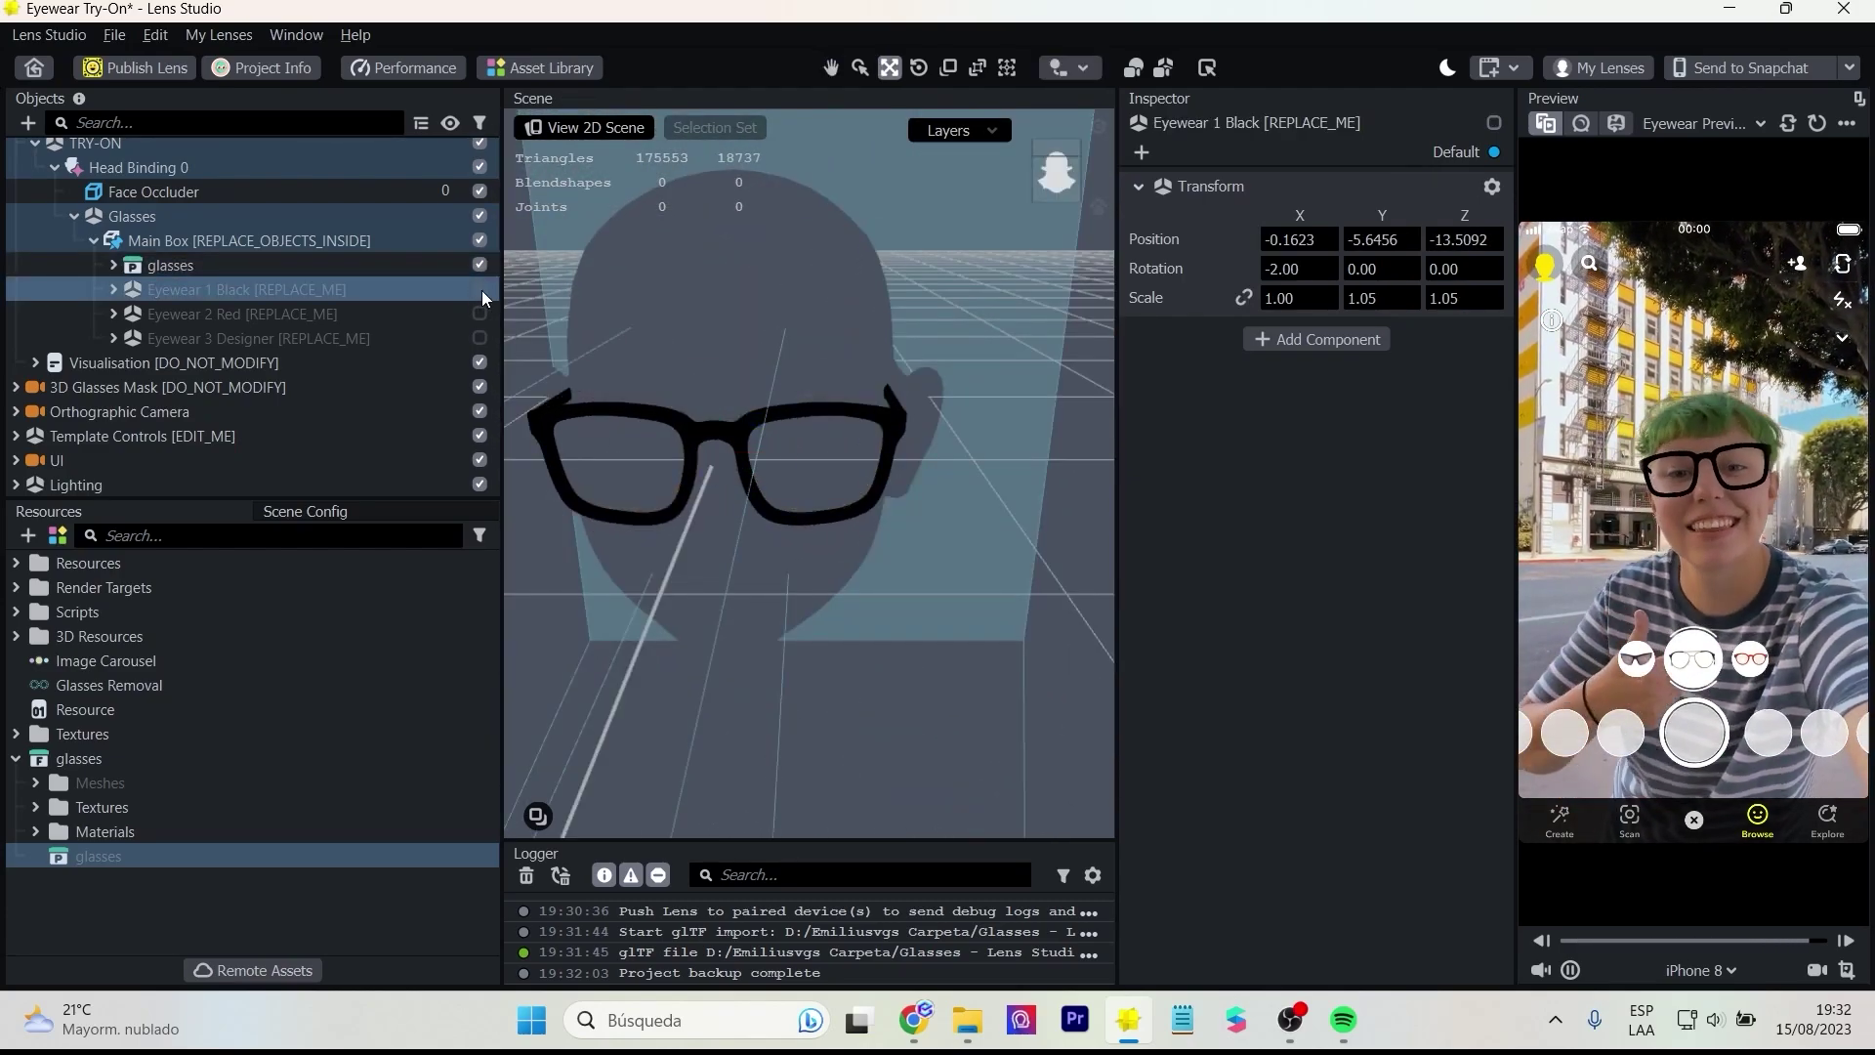
left_click(480, 290)
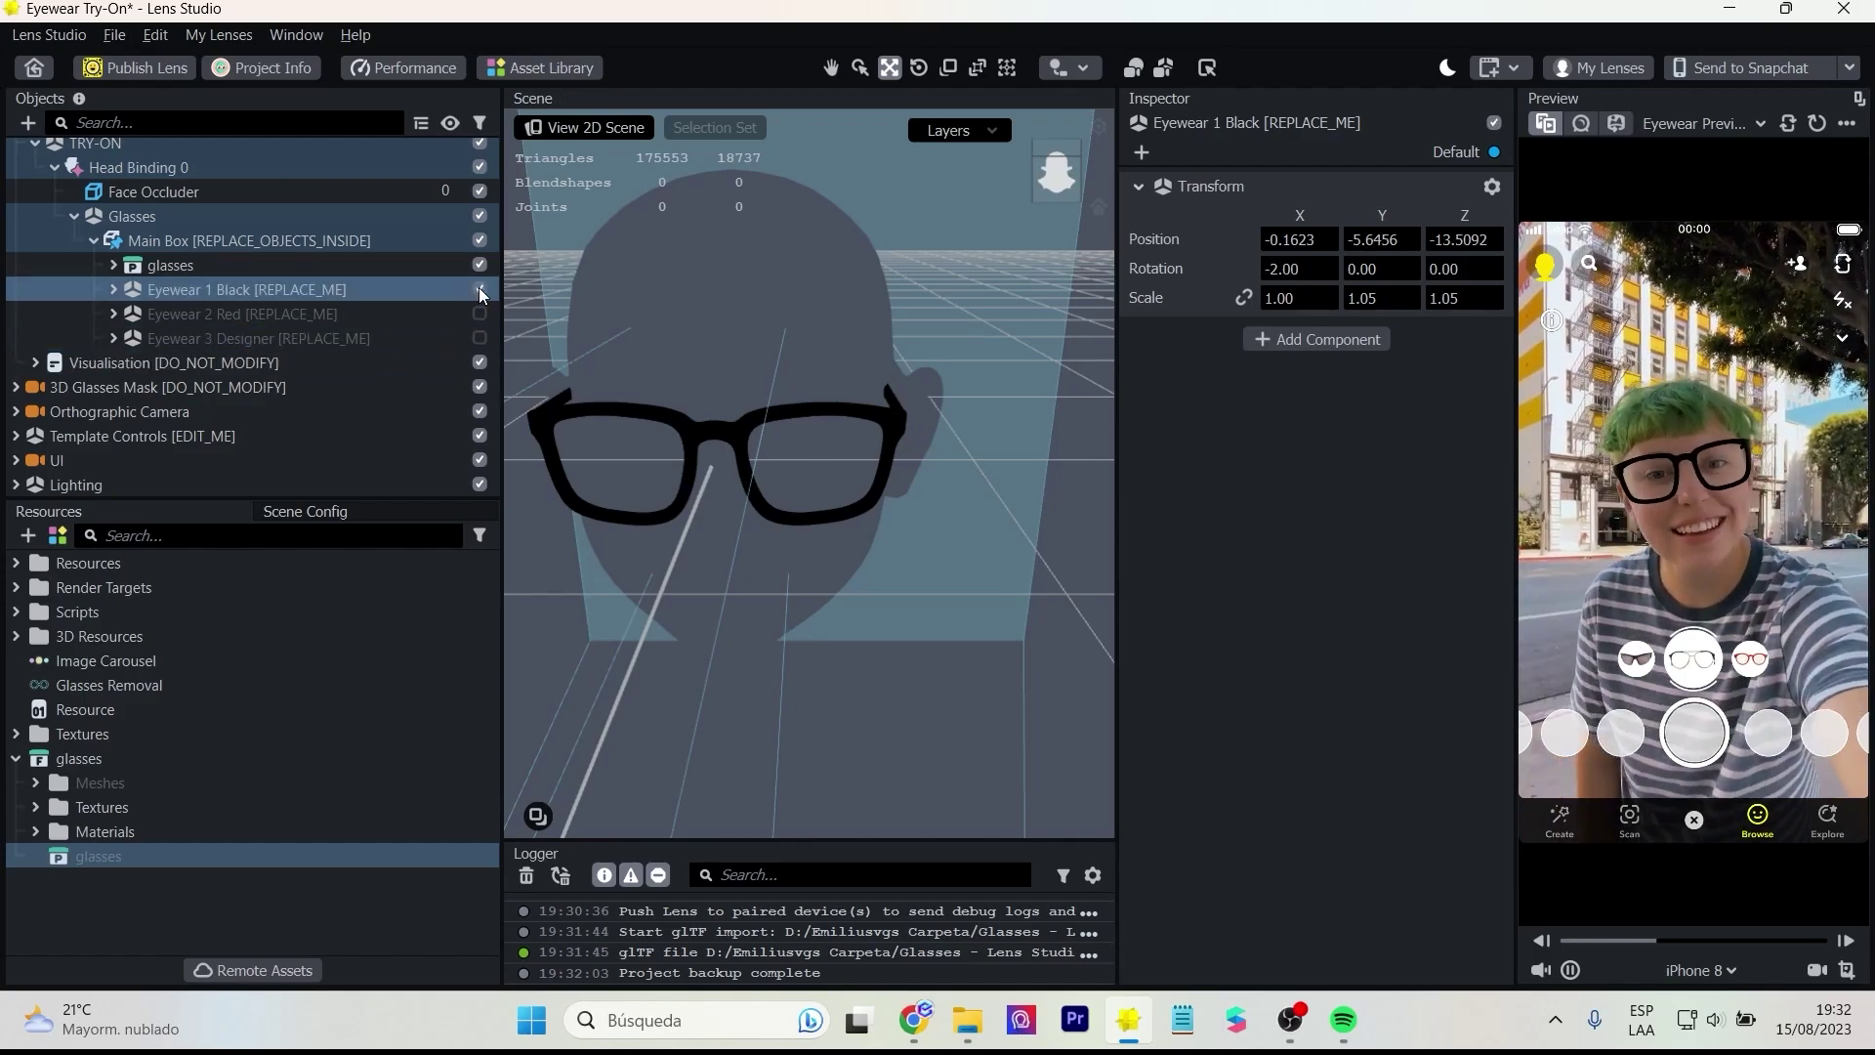
left_click(410, 265)
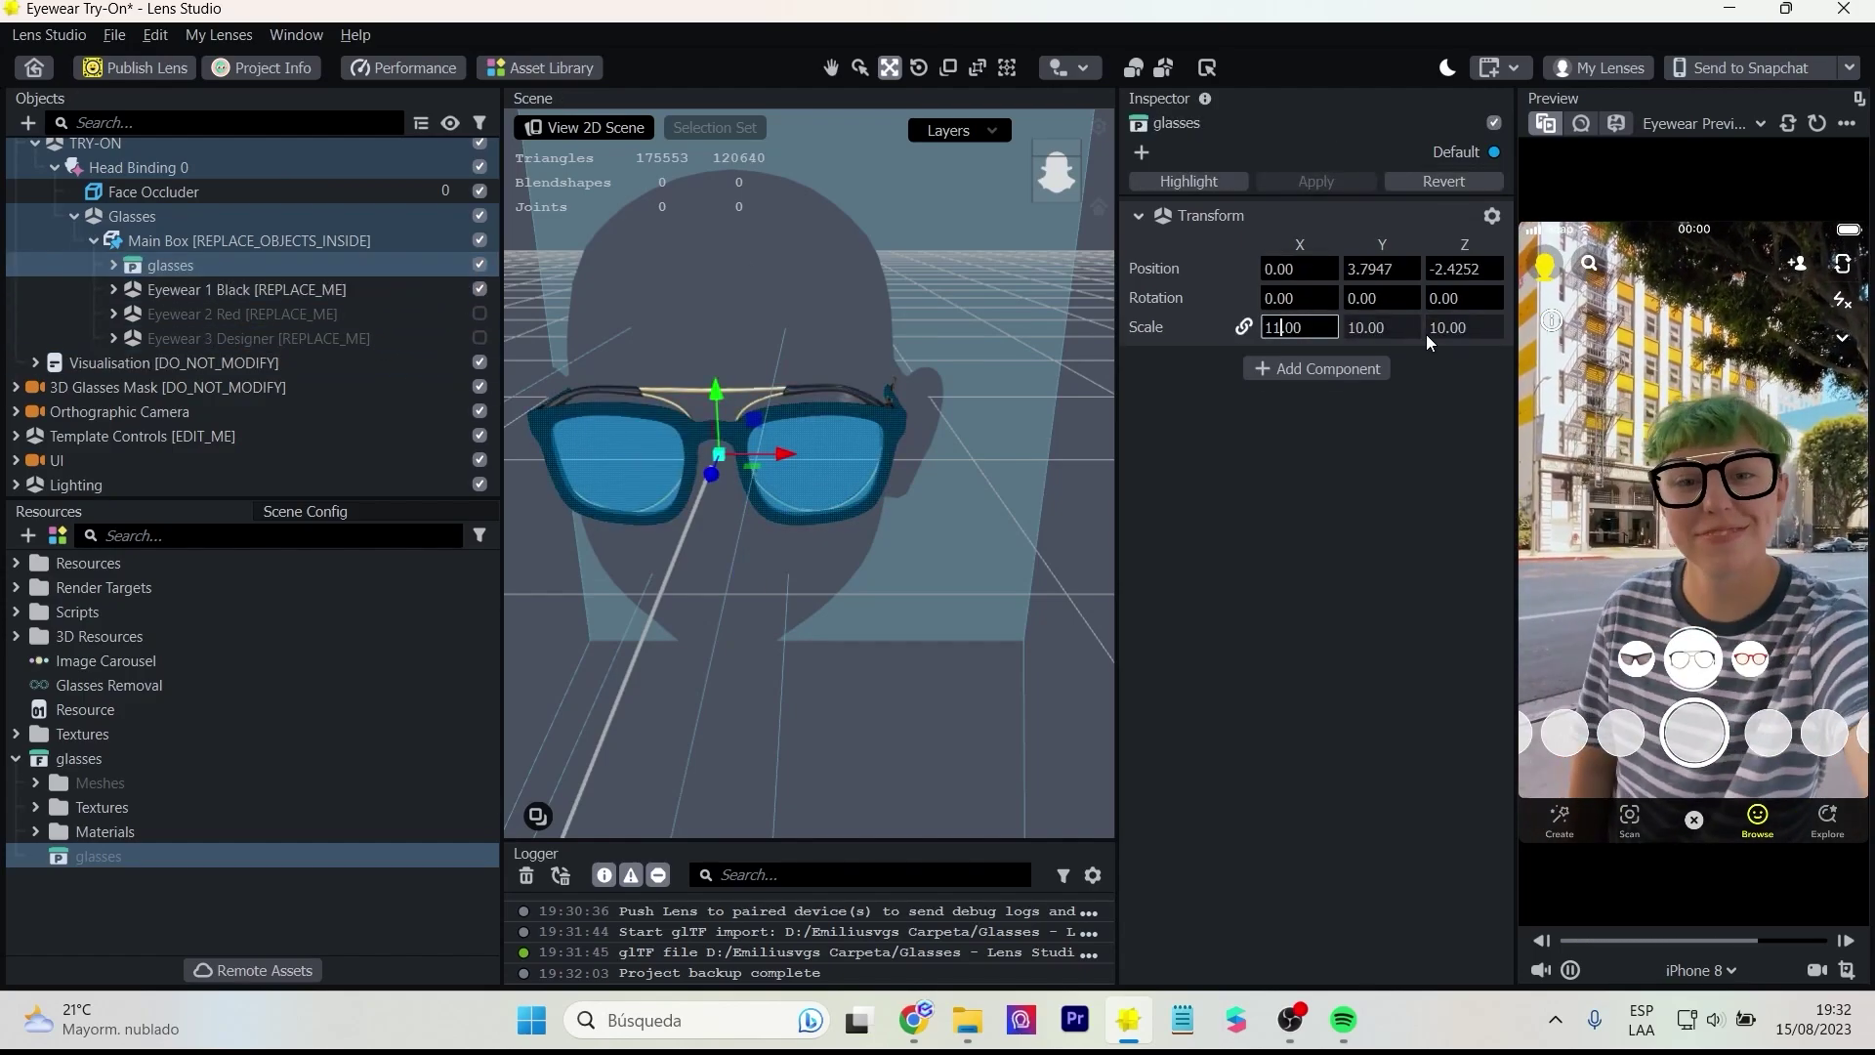
key("Up")
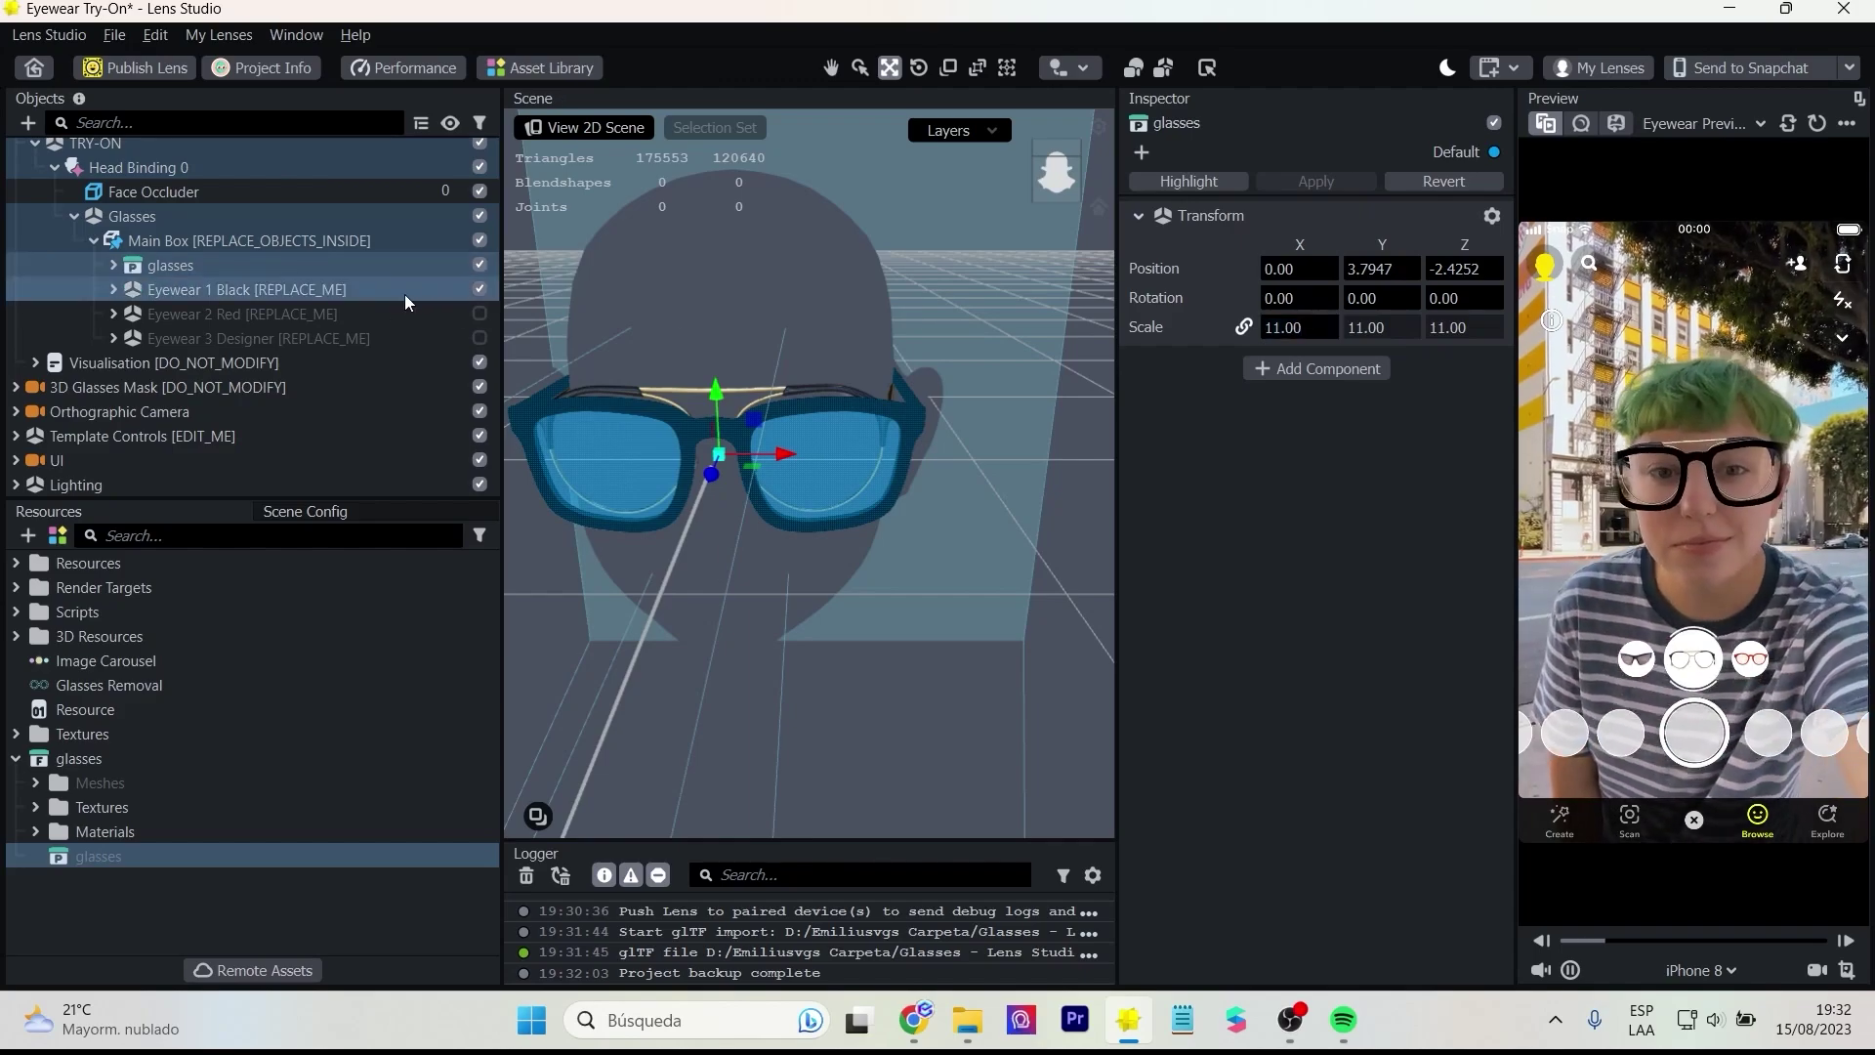
left_click(479, 294)
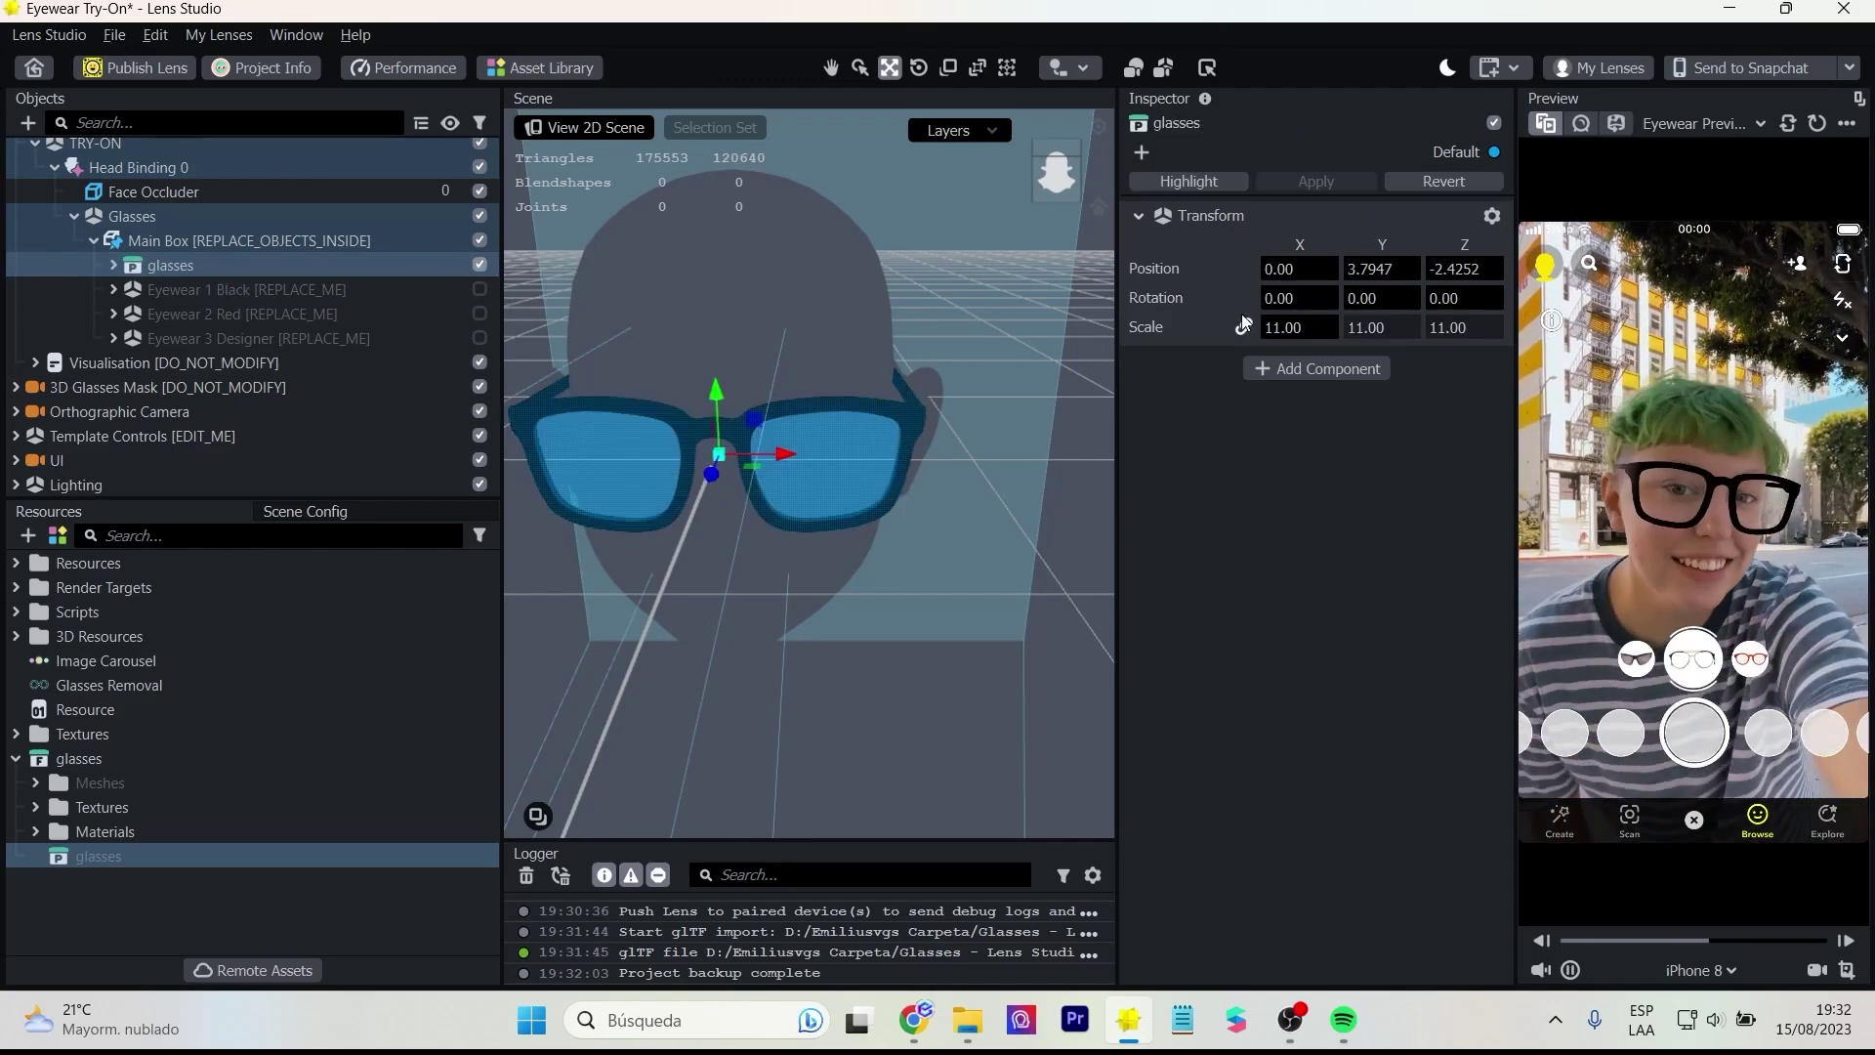
- Assign the glasses object as Value 0 of the Try-On Items in Switching Items, and try it in the preview carousel
left_click(14, 435)
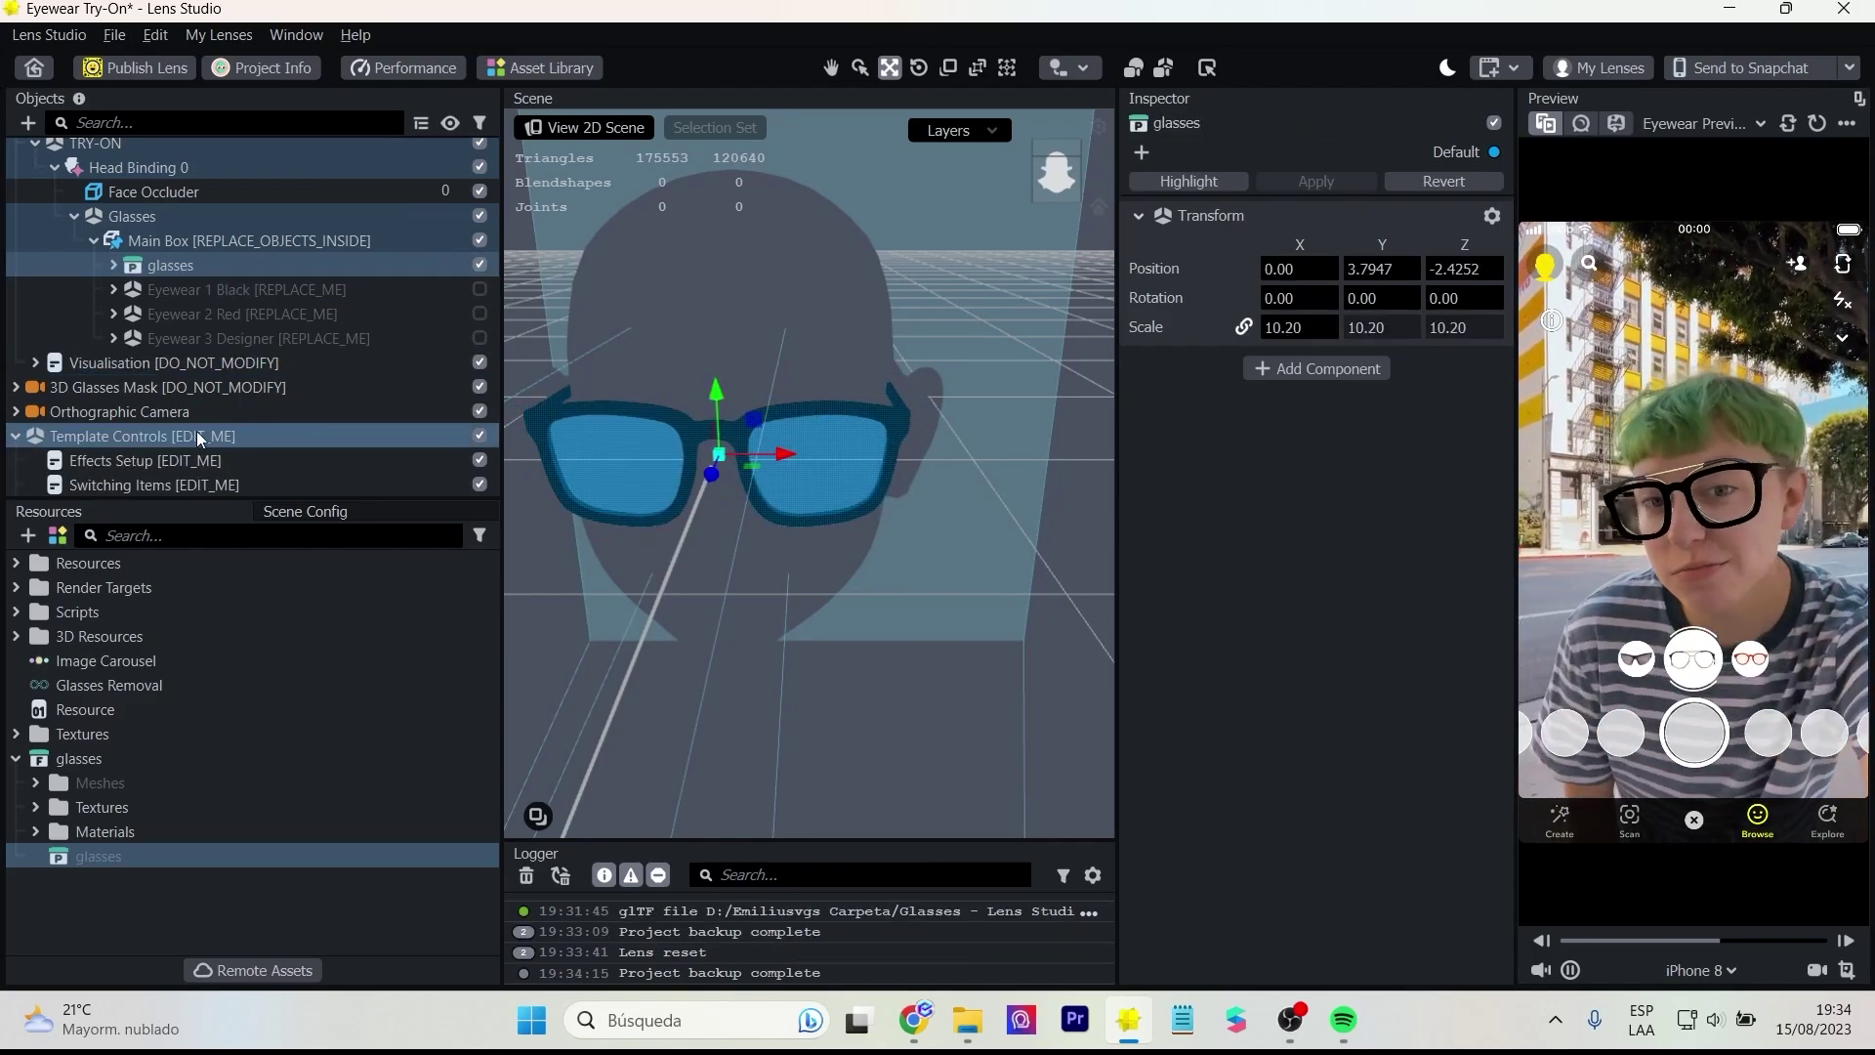
scroll(185, 430, "down", 1)
left_click(162, 414)
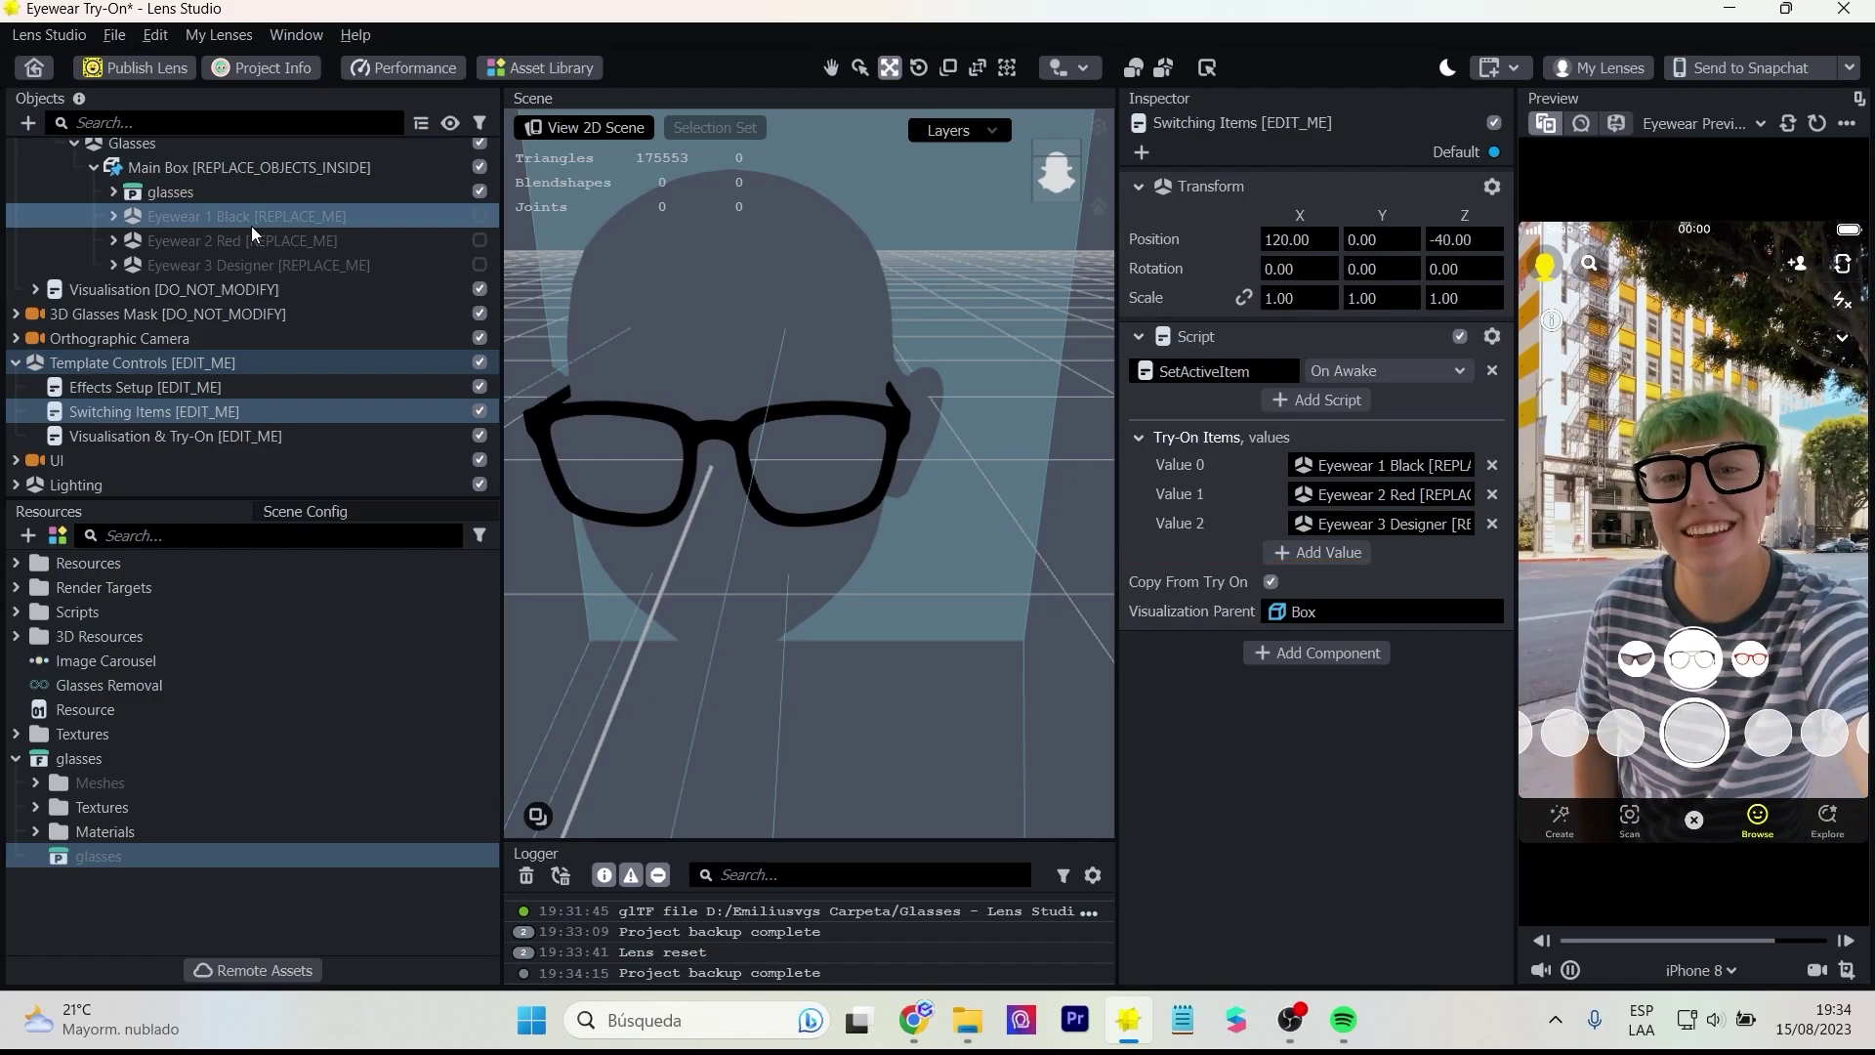
scroll(250, 226, "up", 3)
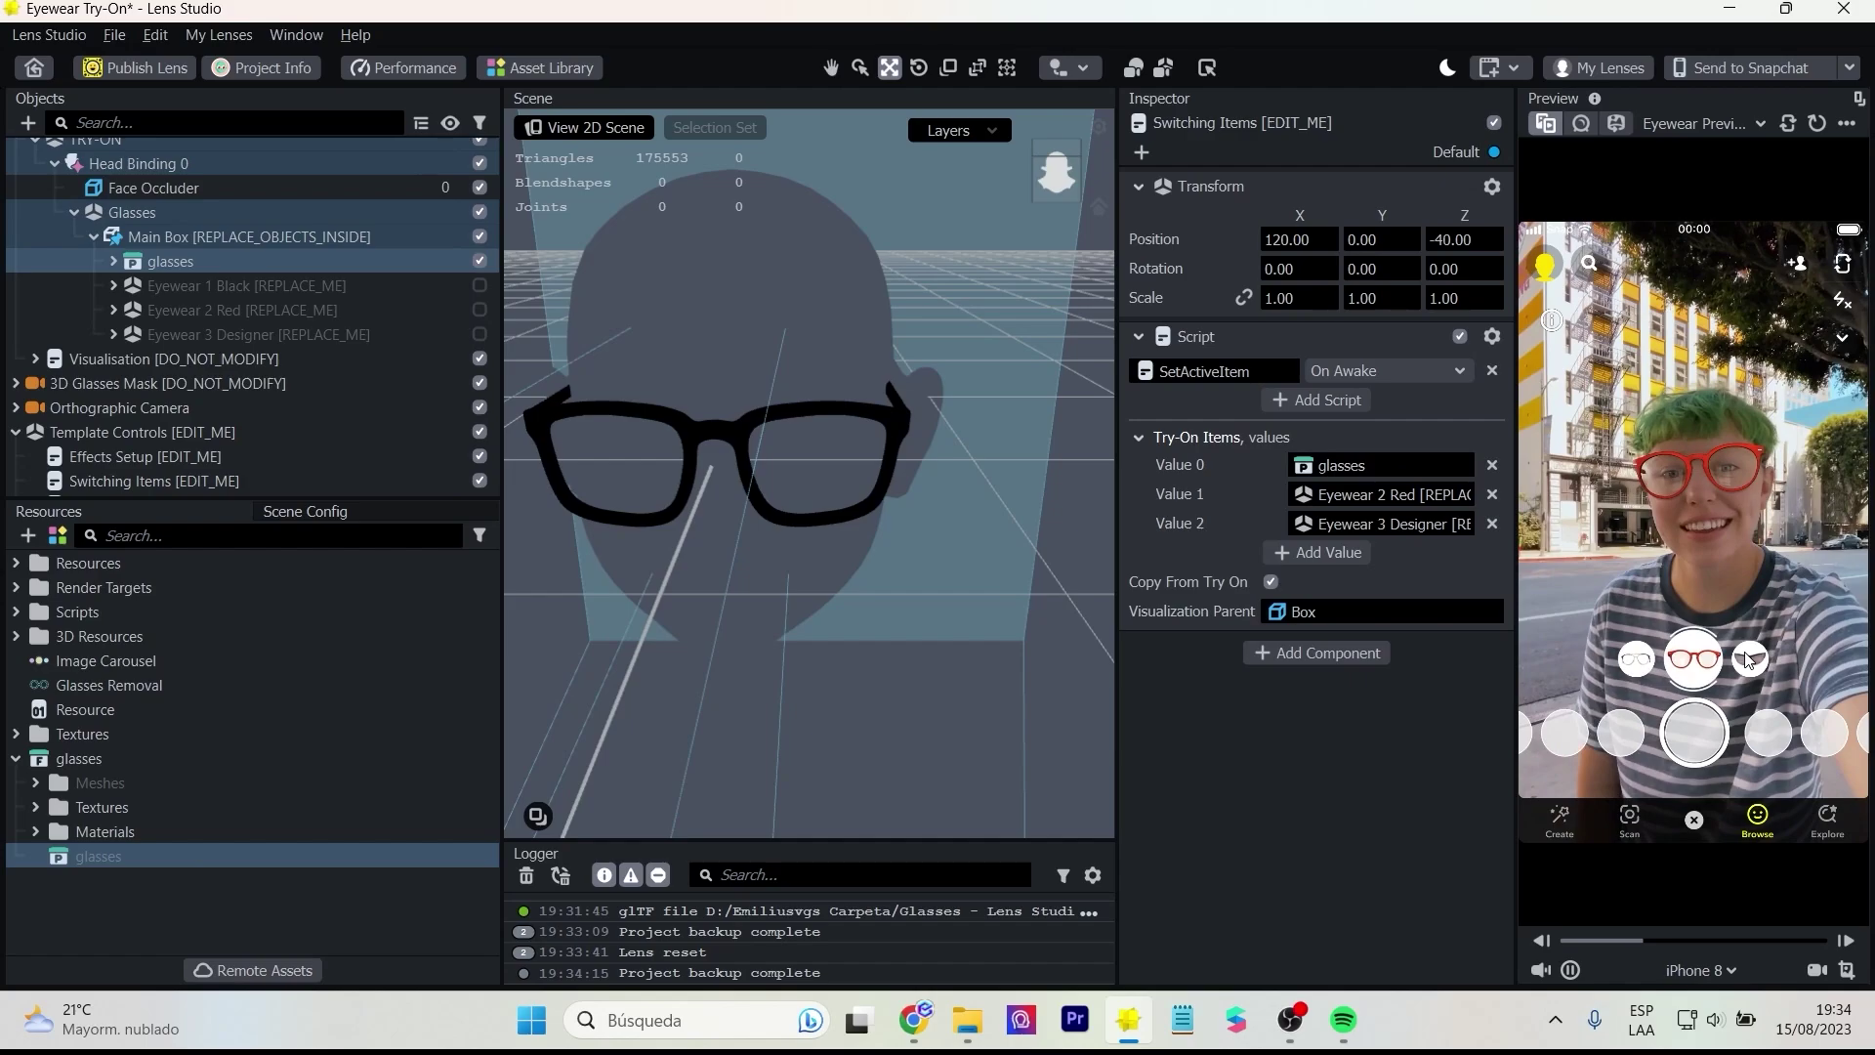
left_click(1749, 660)
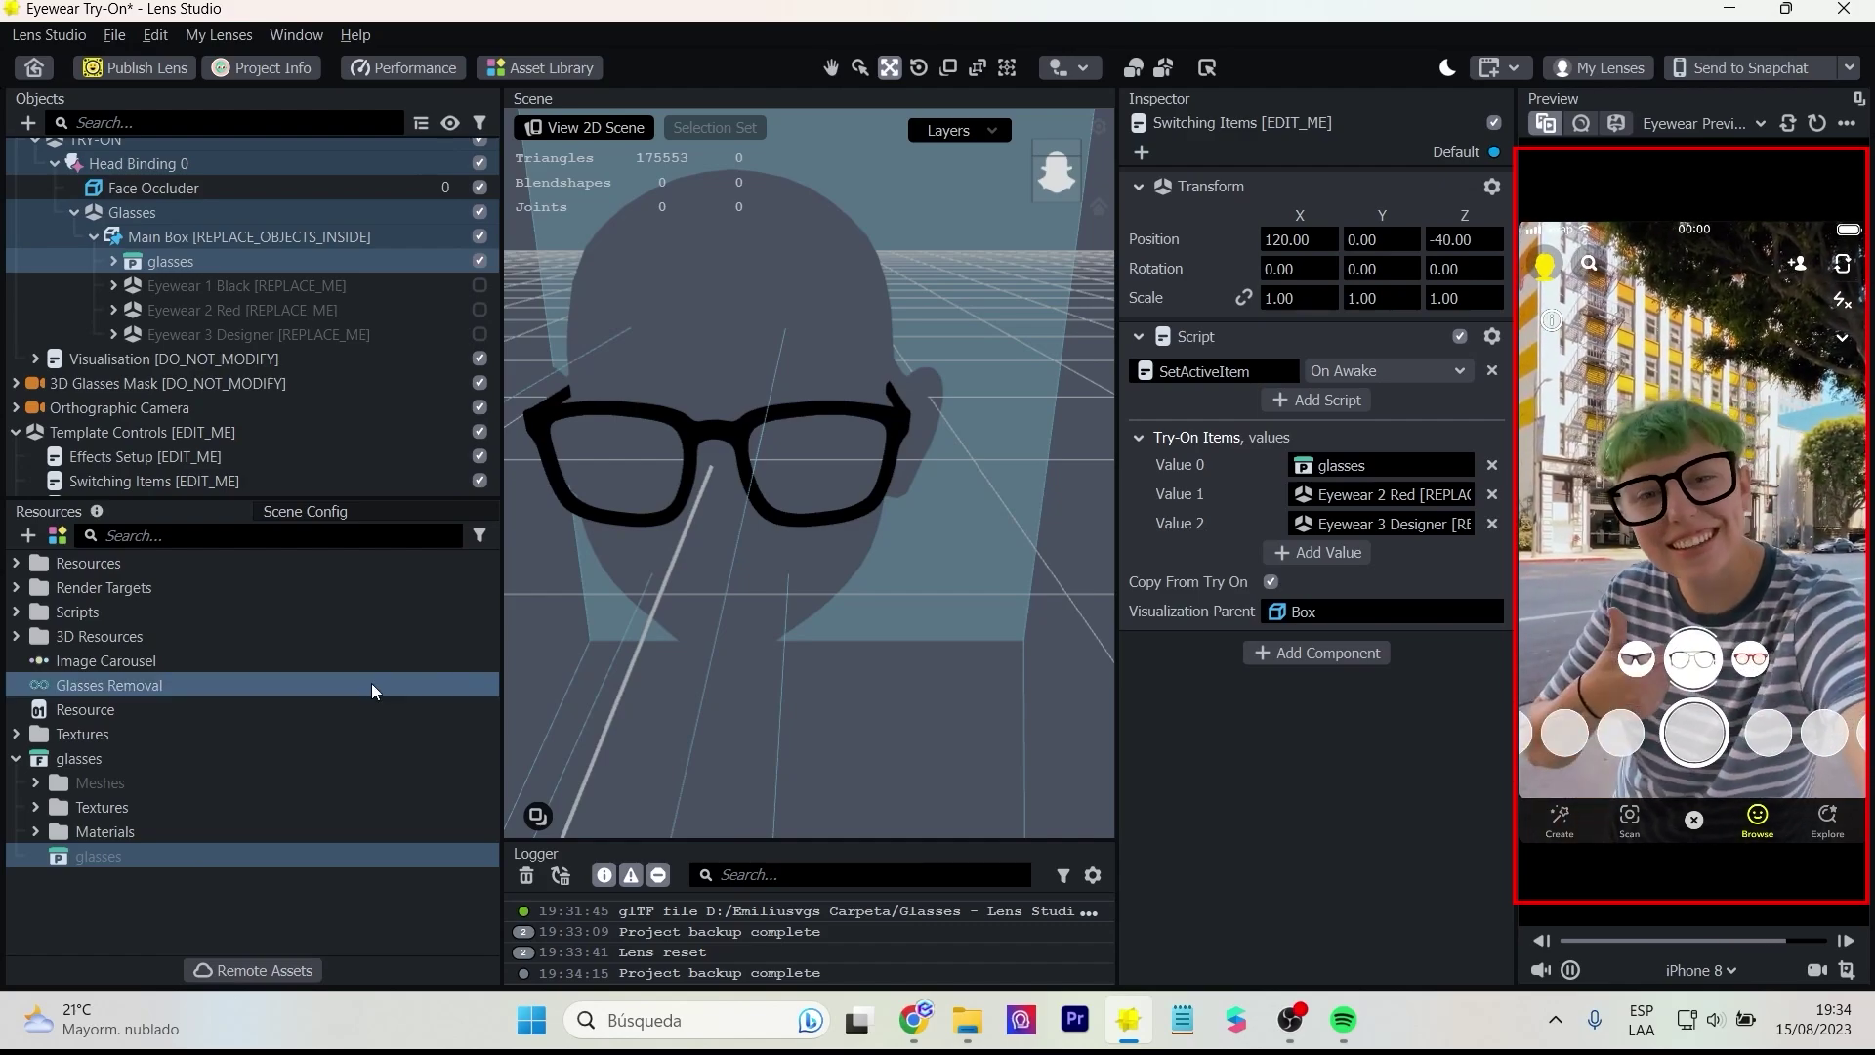
- Import the heart-shaped_glasses model with the default glTF options and place it inside Main Box below the glasses
left_click(967, 1019)
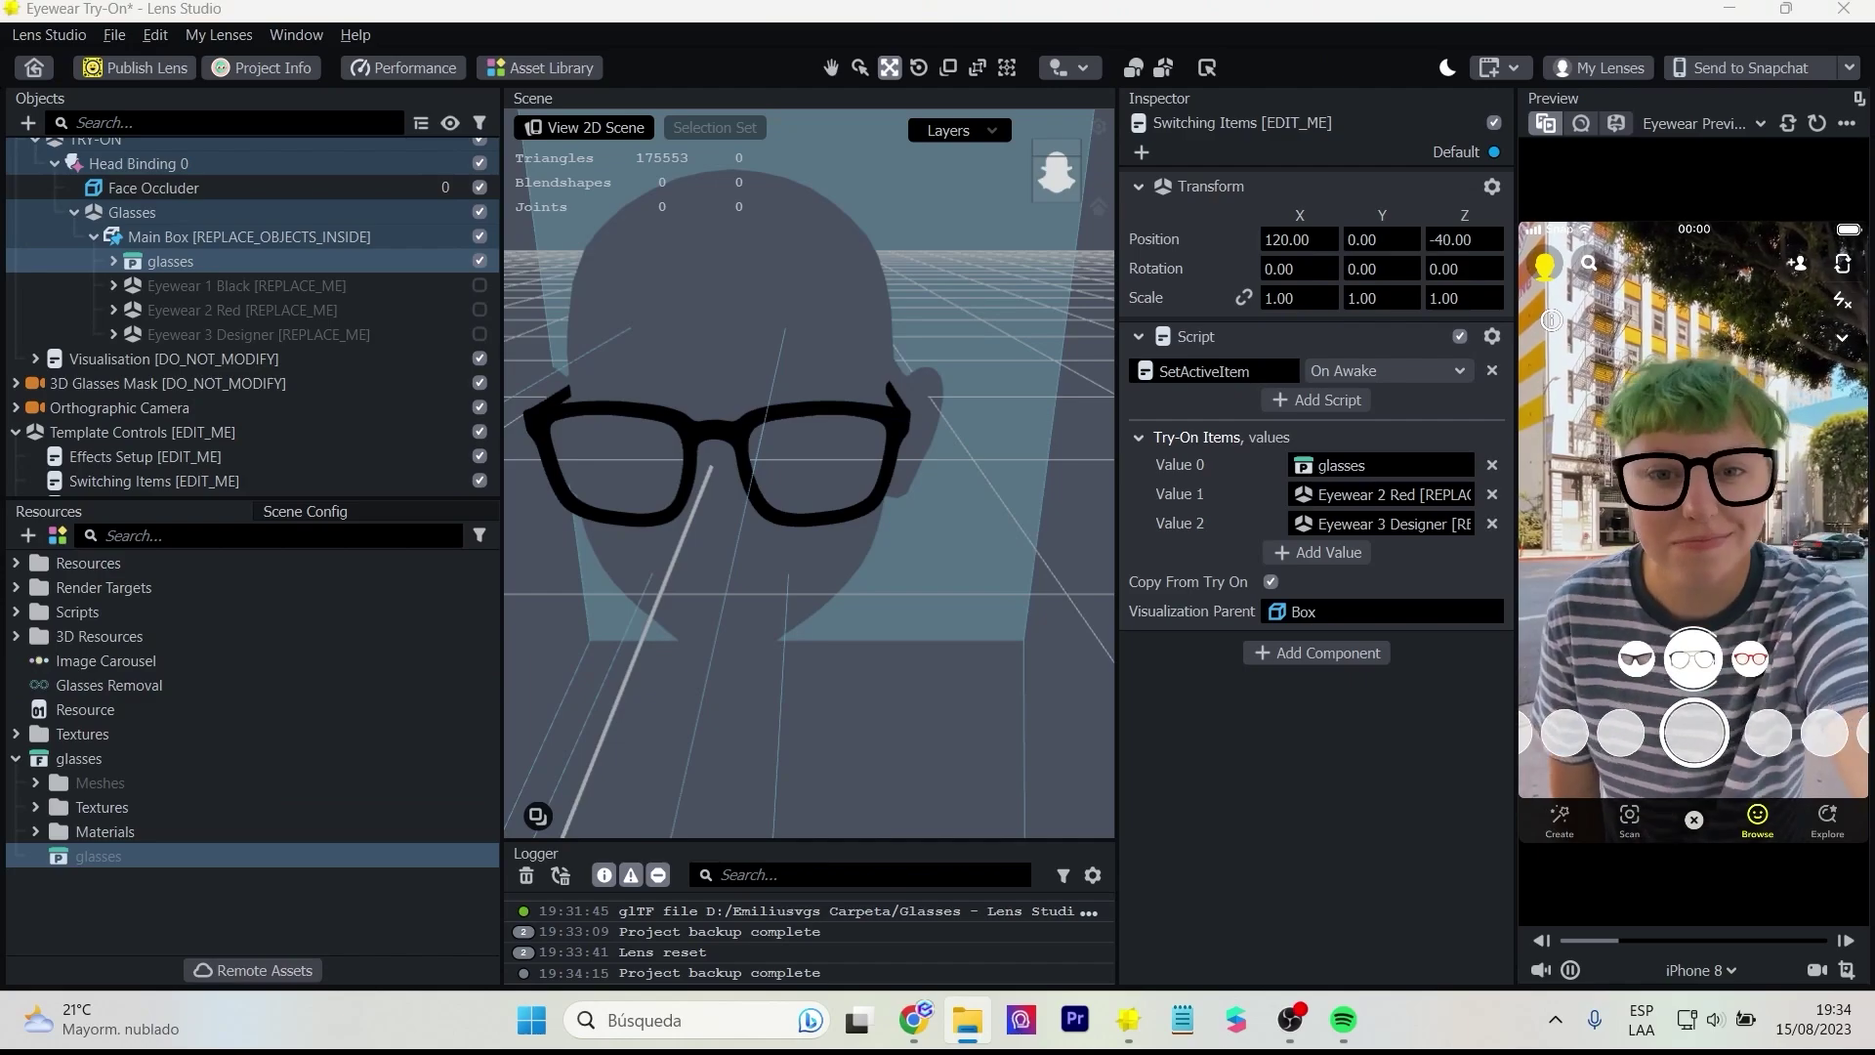
left_click_drag(254, 742, 205, 884)
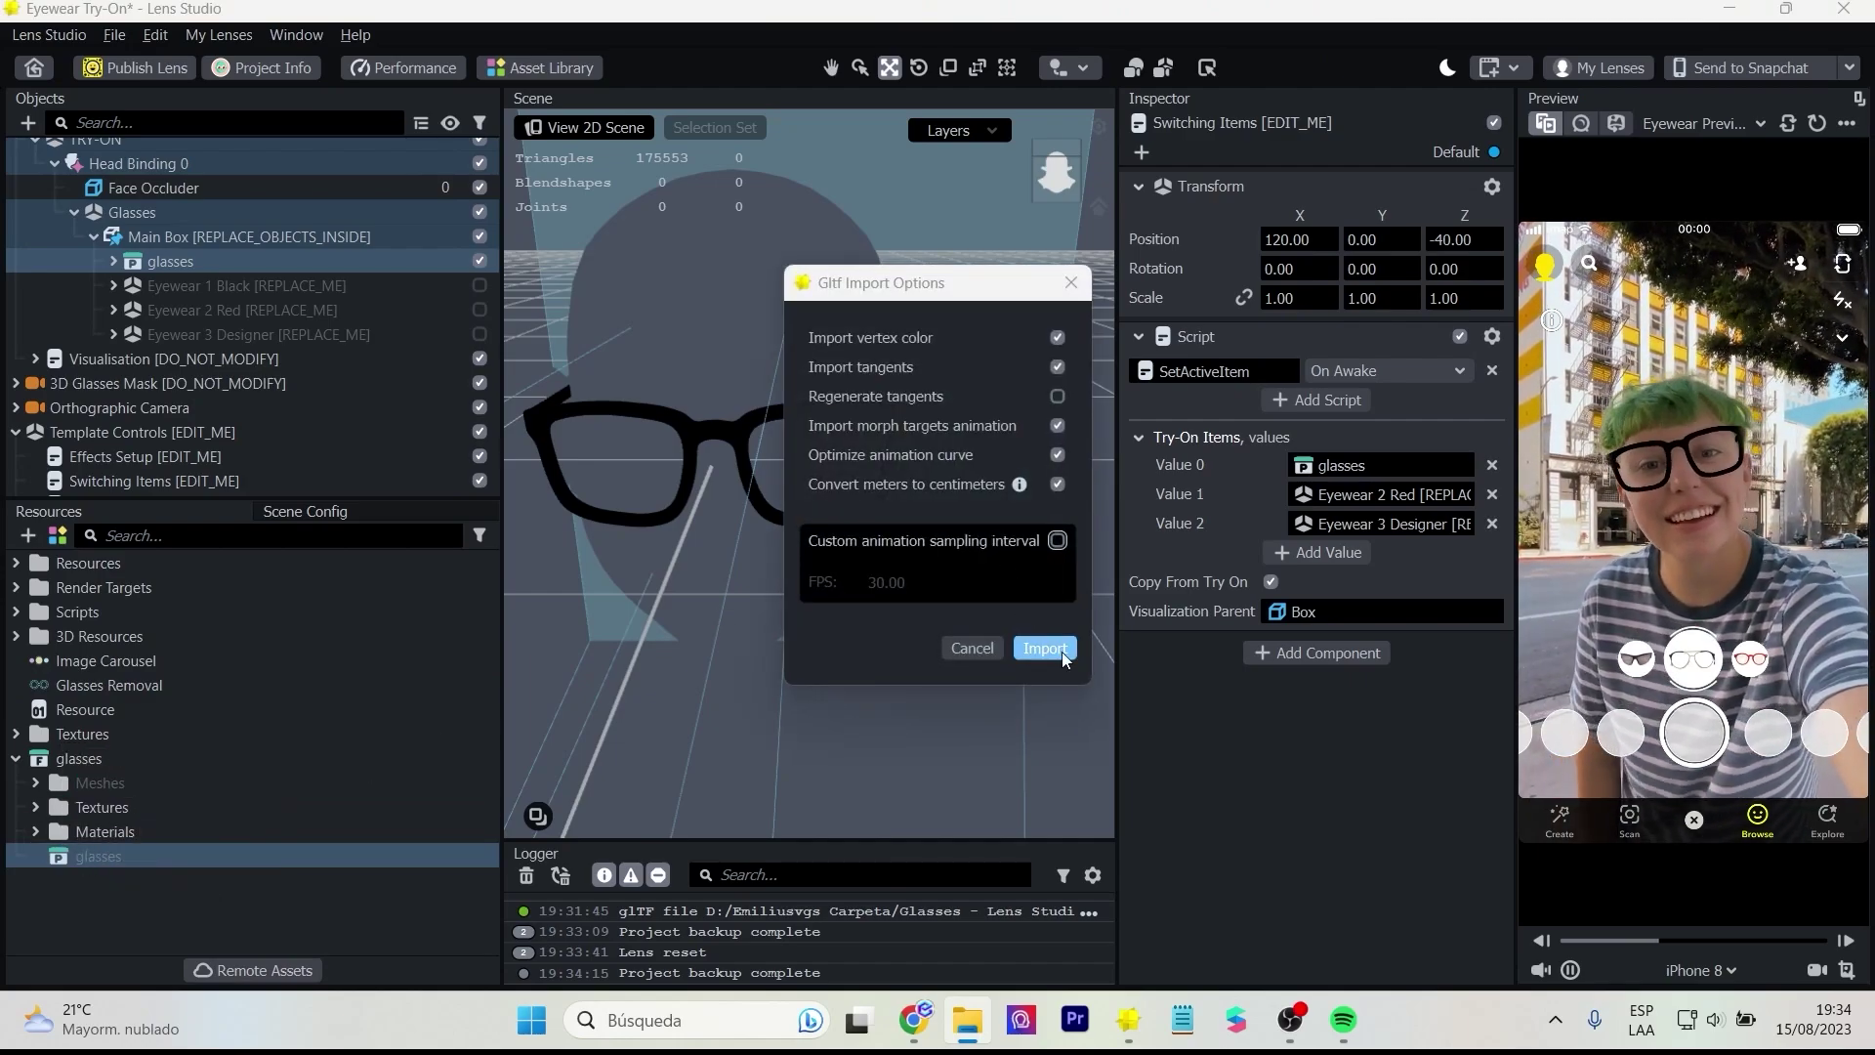
left_click(1045, 648)
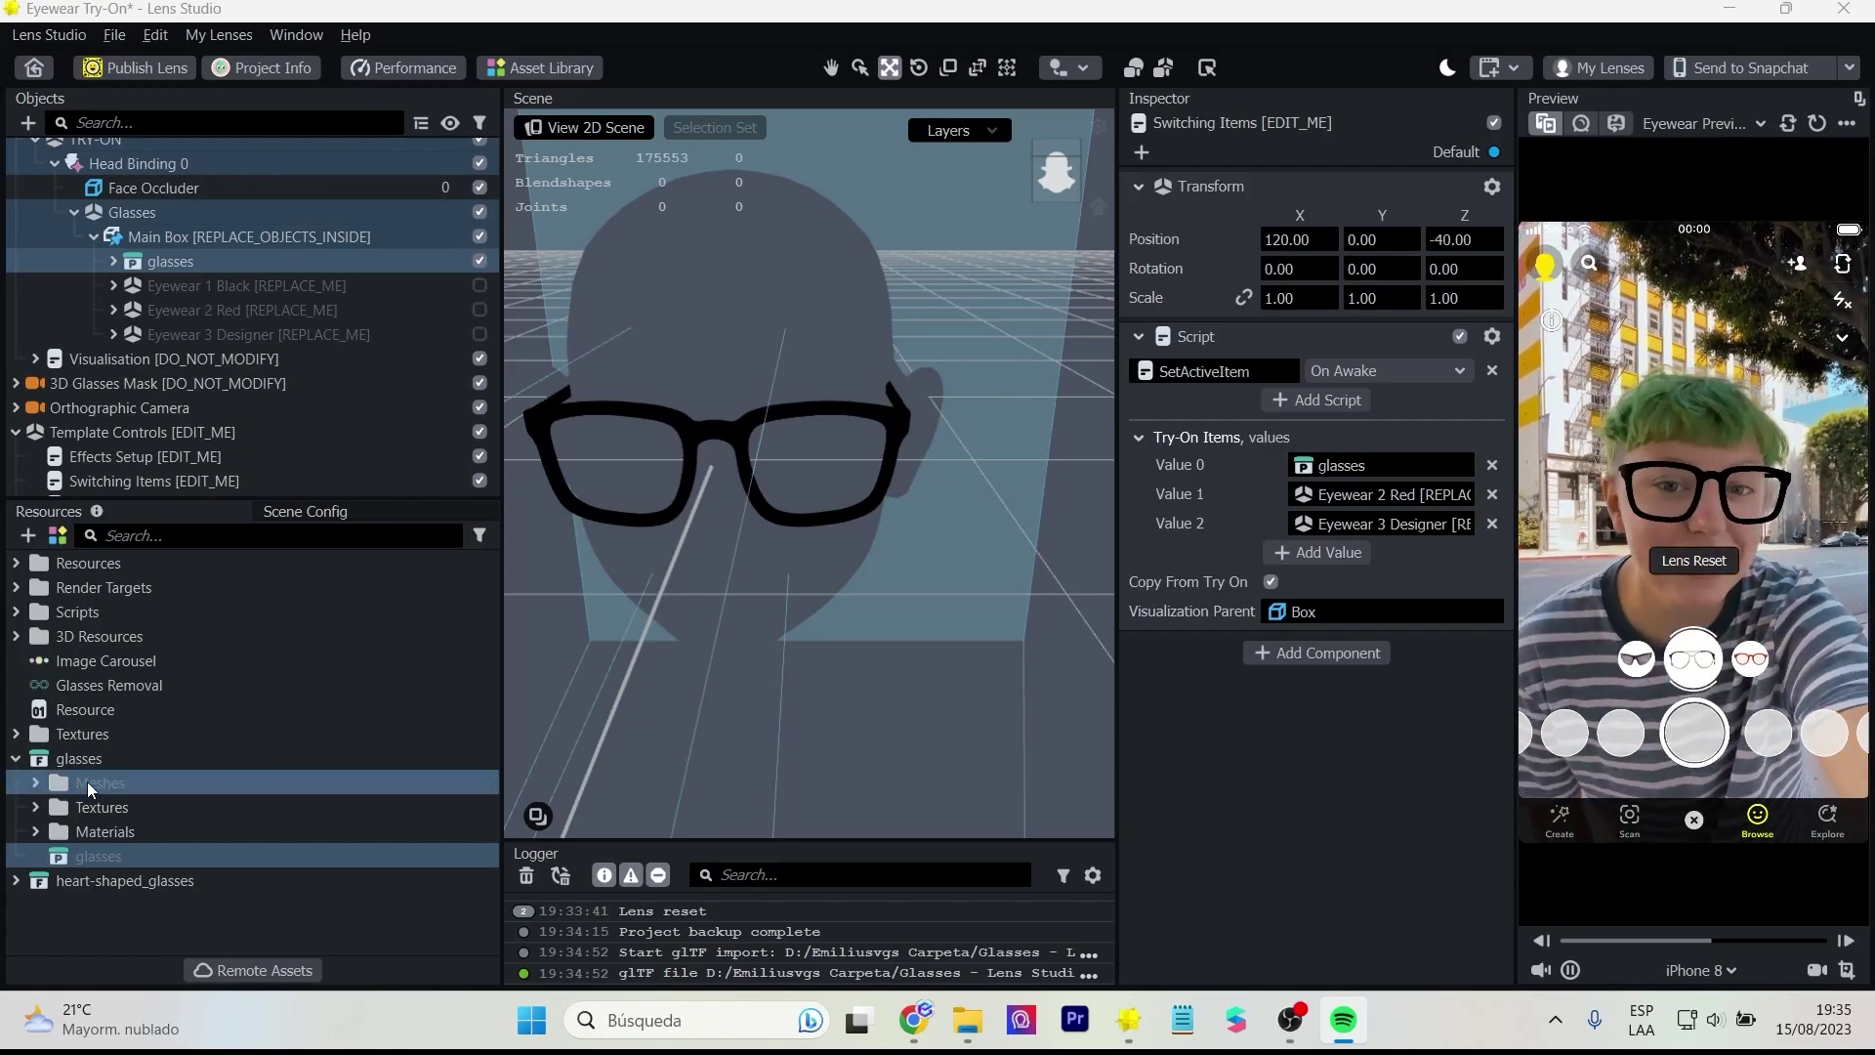
left_click(16, 880)
scroll(88, 908, "down", 1)
left_click_drag(98, 929, 126, 273)
left_click(113, 153)
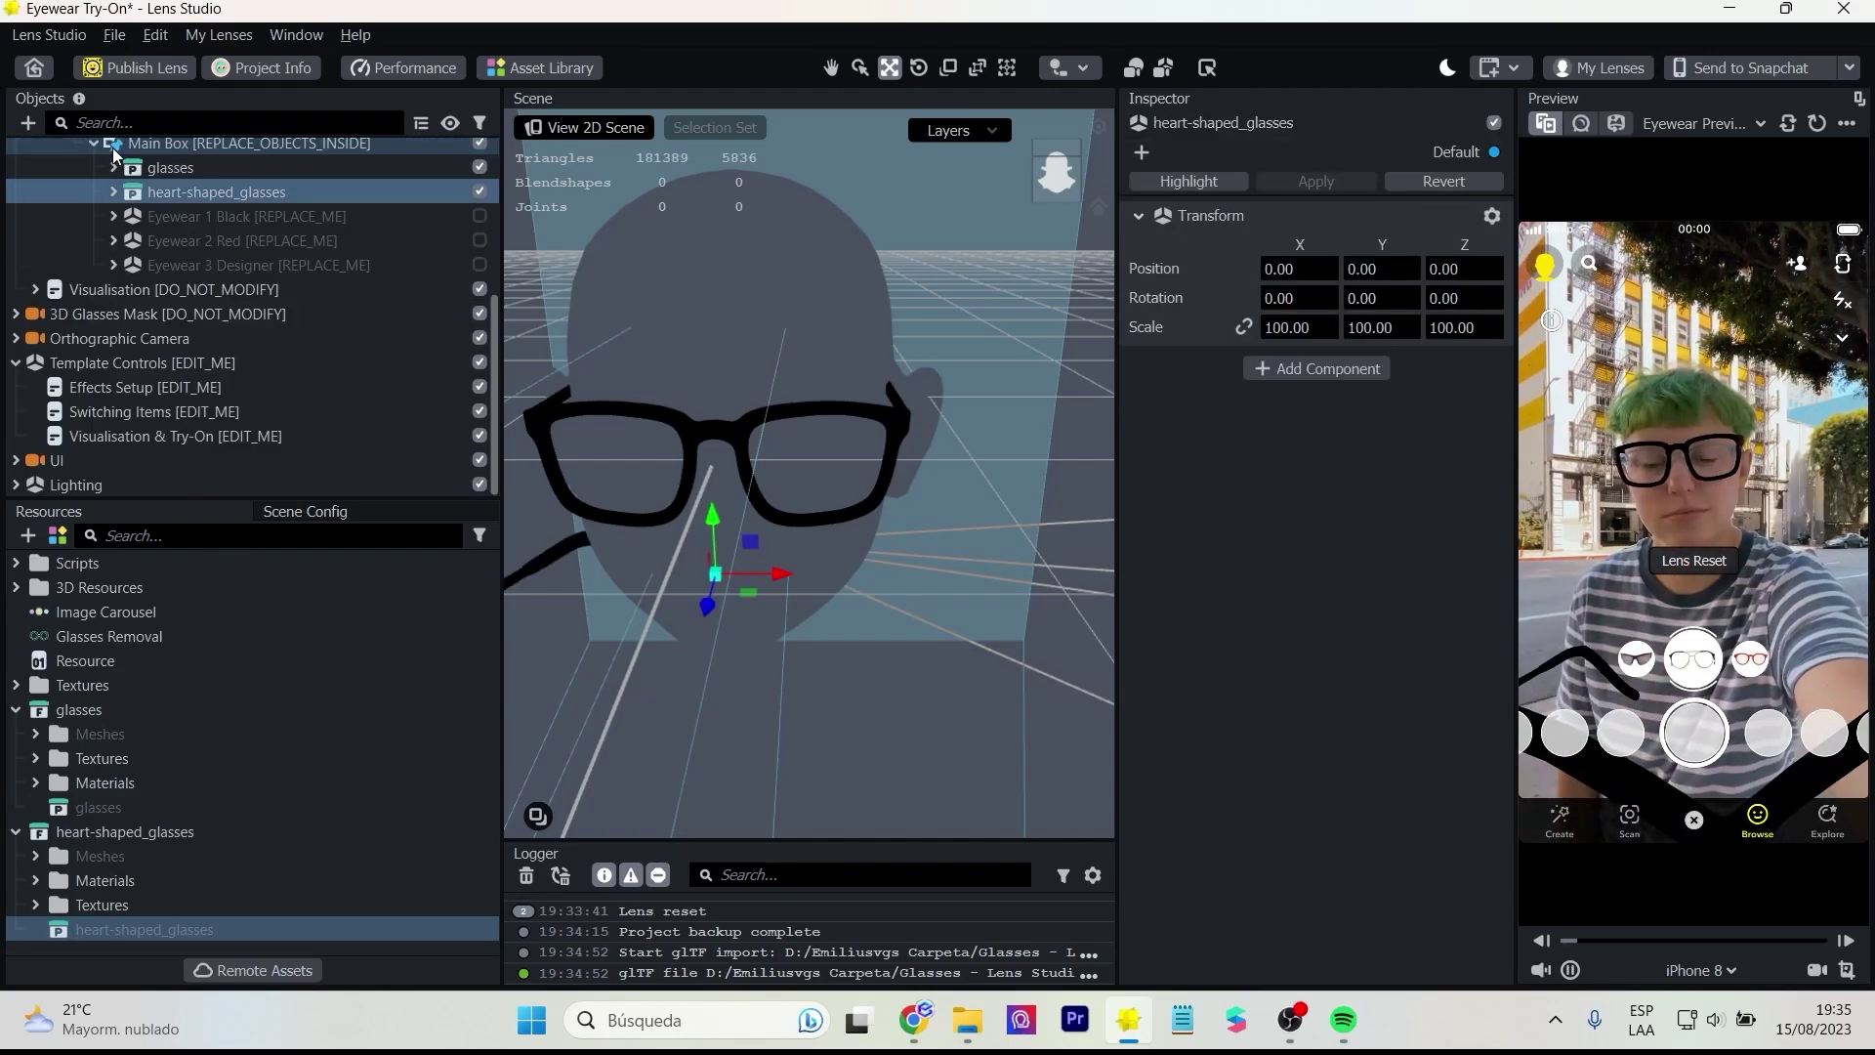
- Reduce the heart-shaped glasses to a uniform scale of 3
left_click_drag(813, 563, 770, 640, "alt")
key("f")
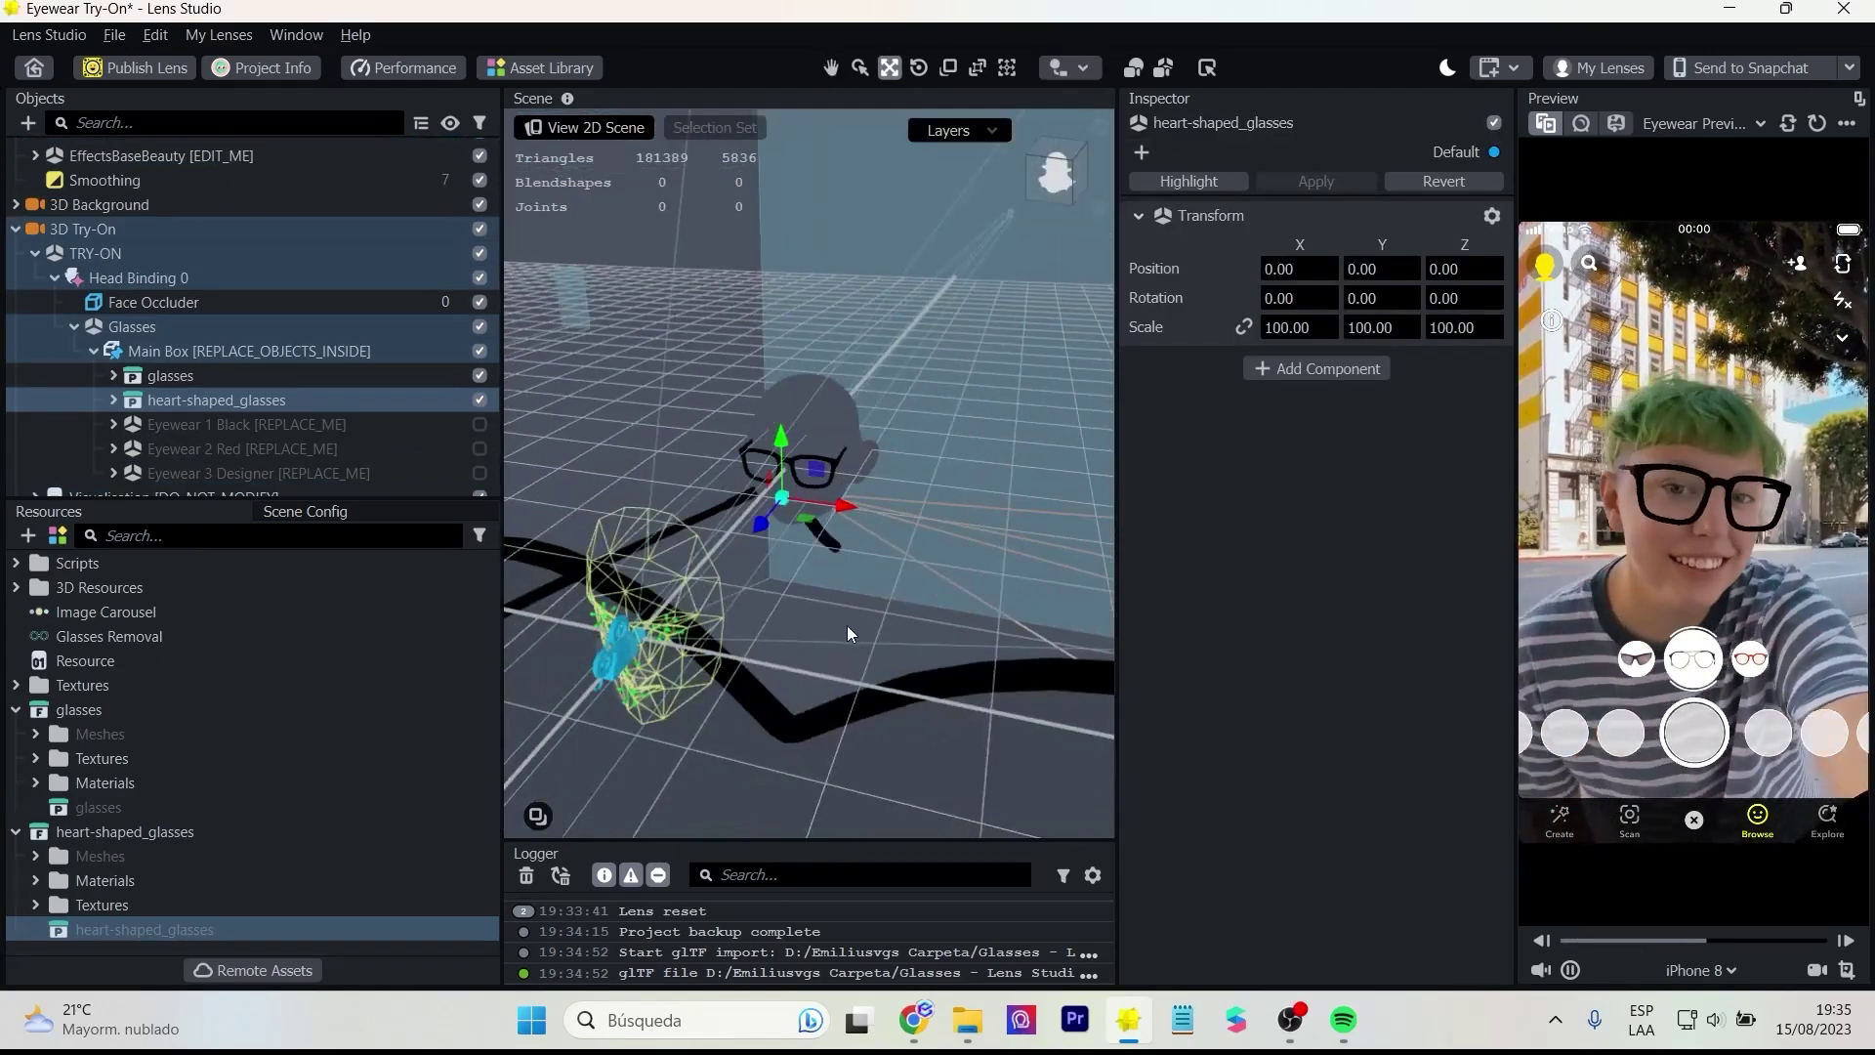
key("Return")
type("2")
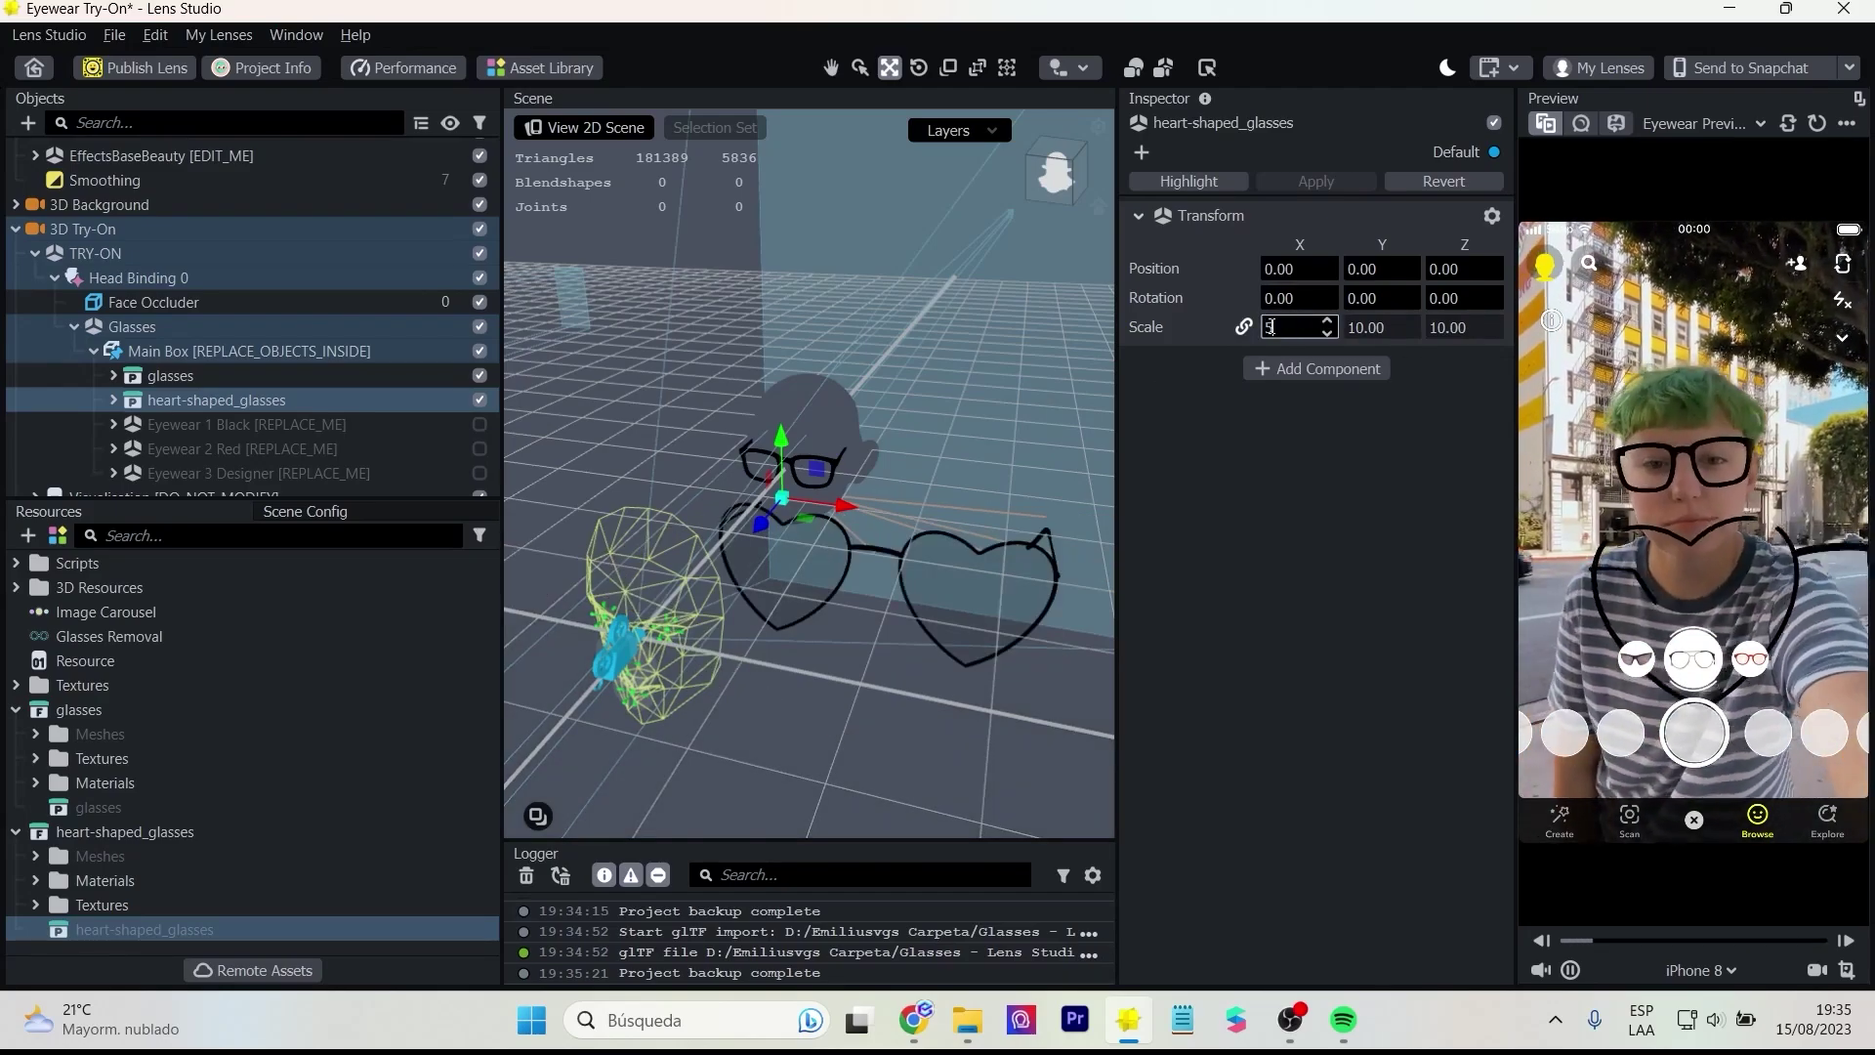
key("BackSpace")
type("3")
key("Return")
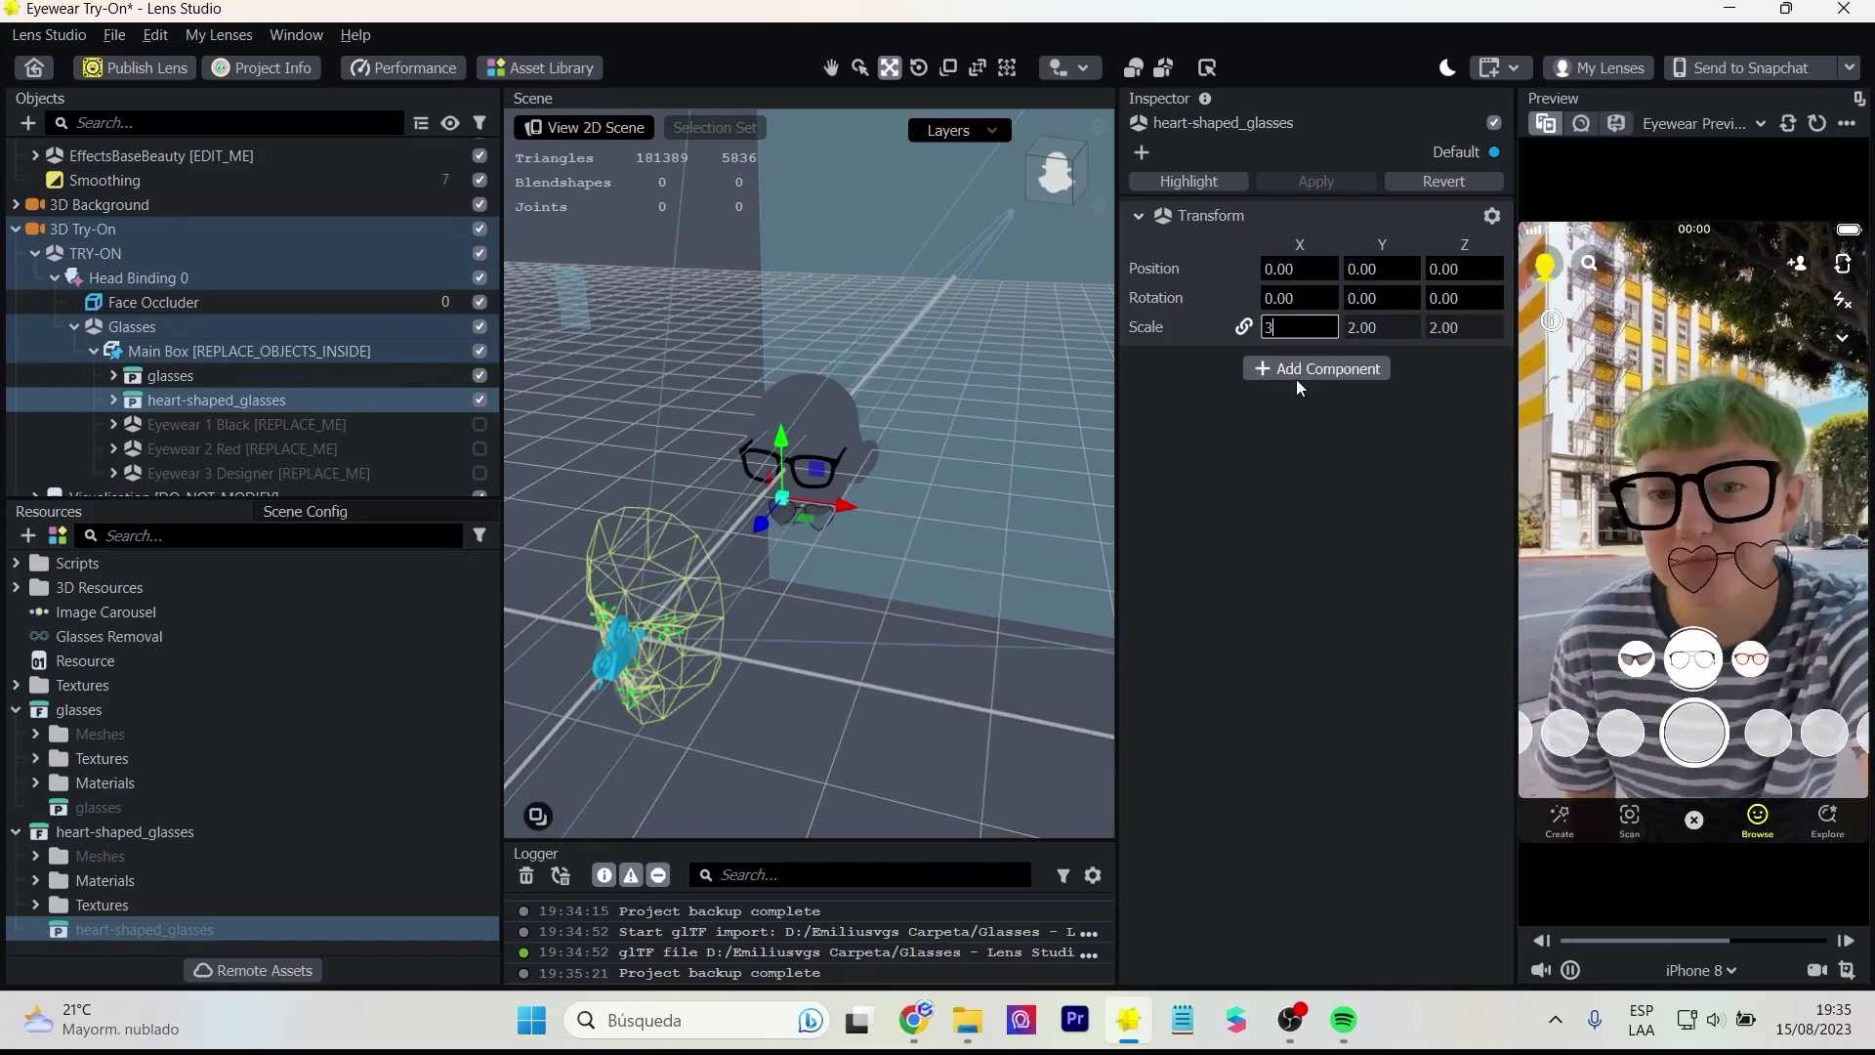
- Fit the heart-shaped glasses over the eyes at about X -4.08, Y 6.79, Z -1.45, tilted about 13.9 degrees around X
left_click_drag(783, 564, 567, 412)
key("e")
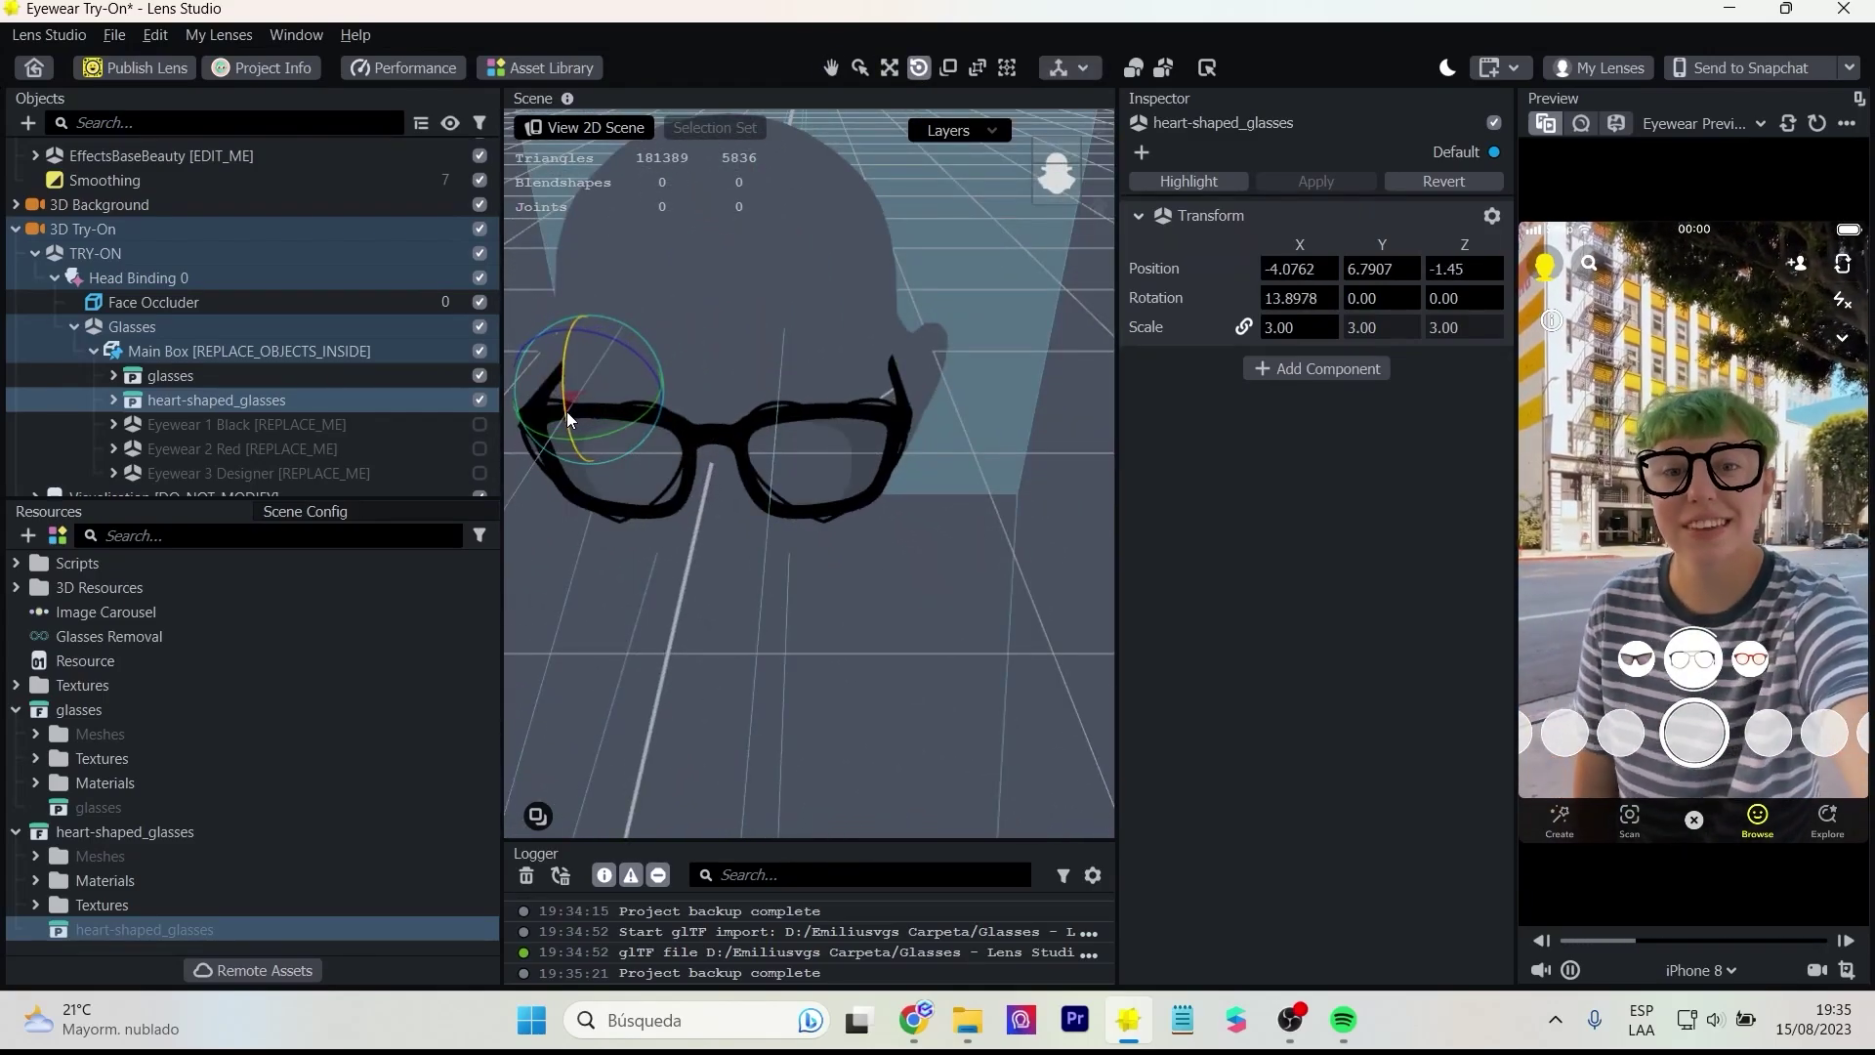
key("w")
left_click_drag(929, 296, 817, 484, "alt")
scroll(279, 413, "down", 3)
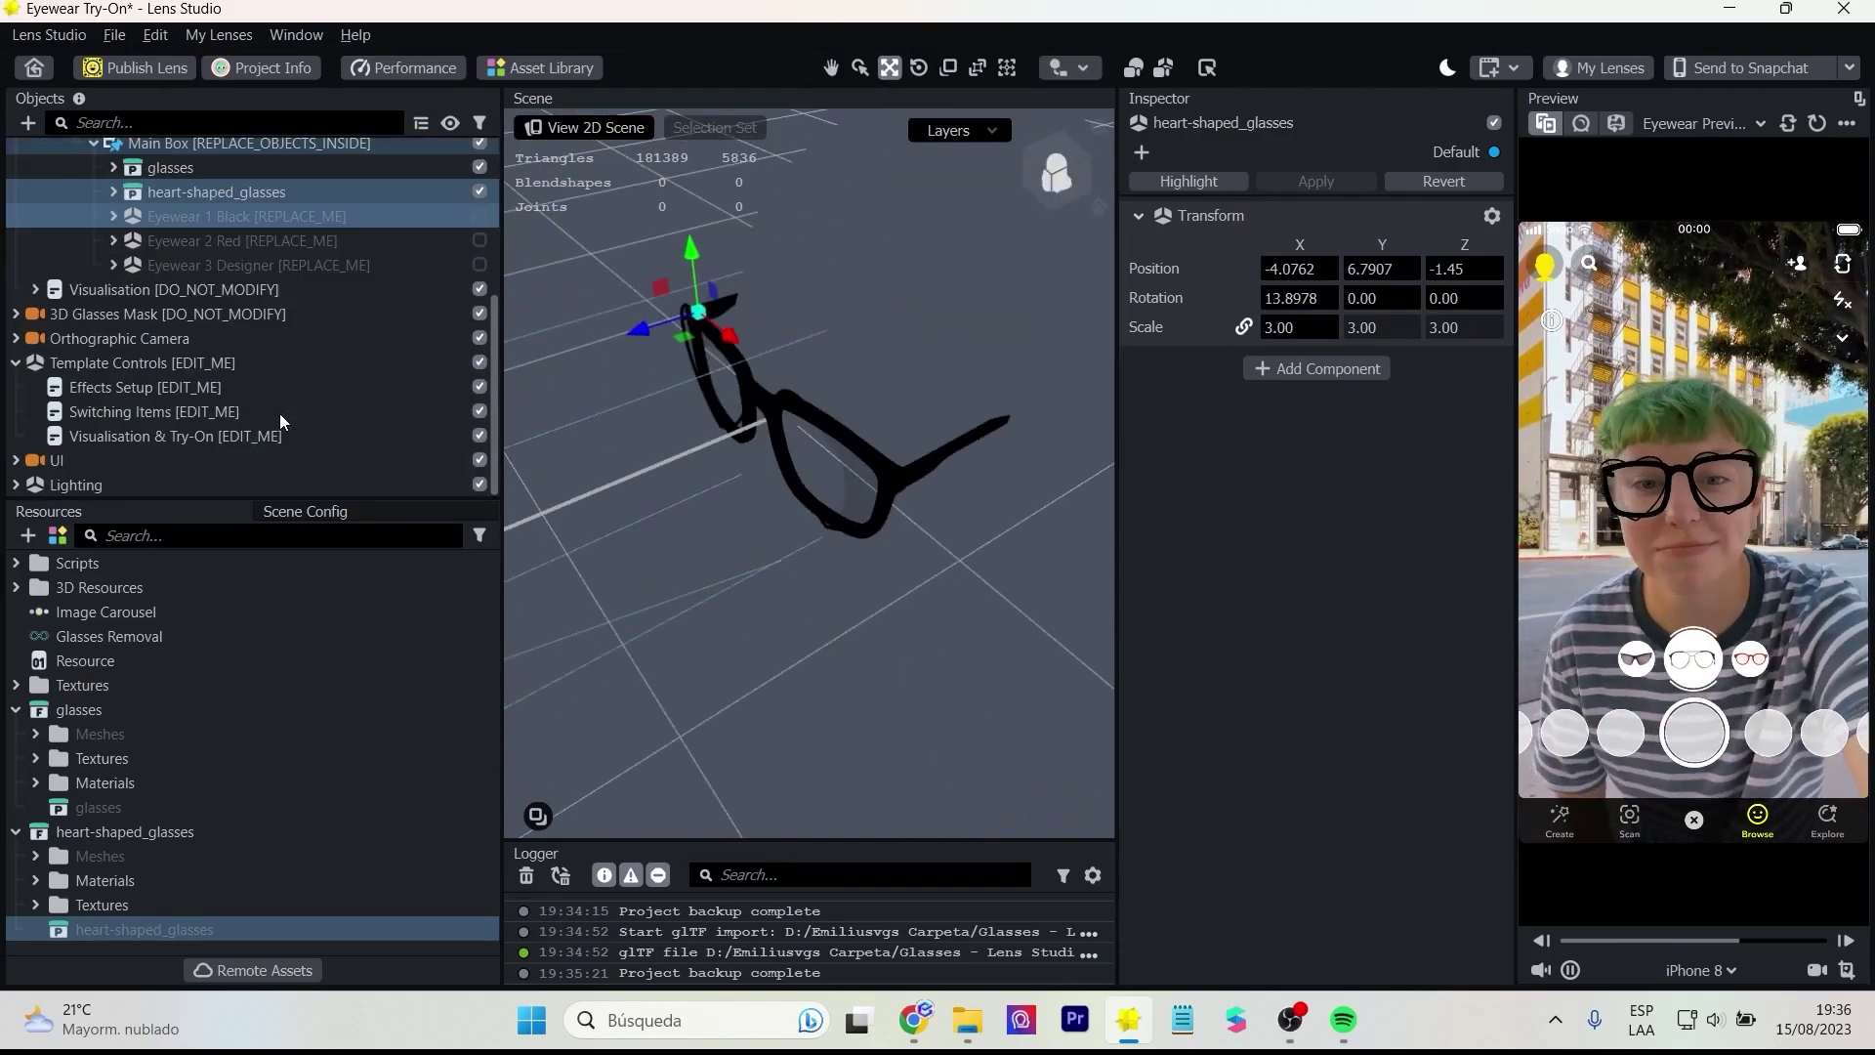
- Assign heart-shaped_glasses as Value 1 of the Try-On Items in Switching Items, disable that object in Main Box and reset the preview
left_click(207, 411)
scroll(406, 373, "up", 2)
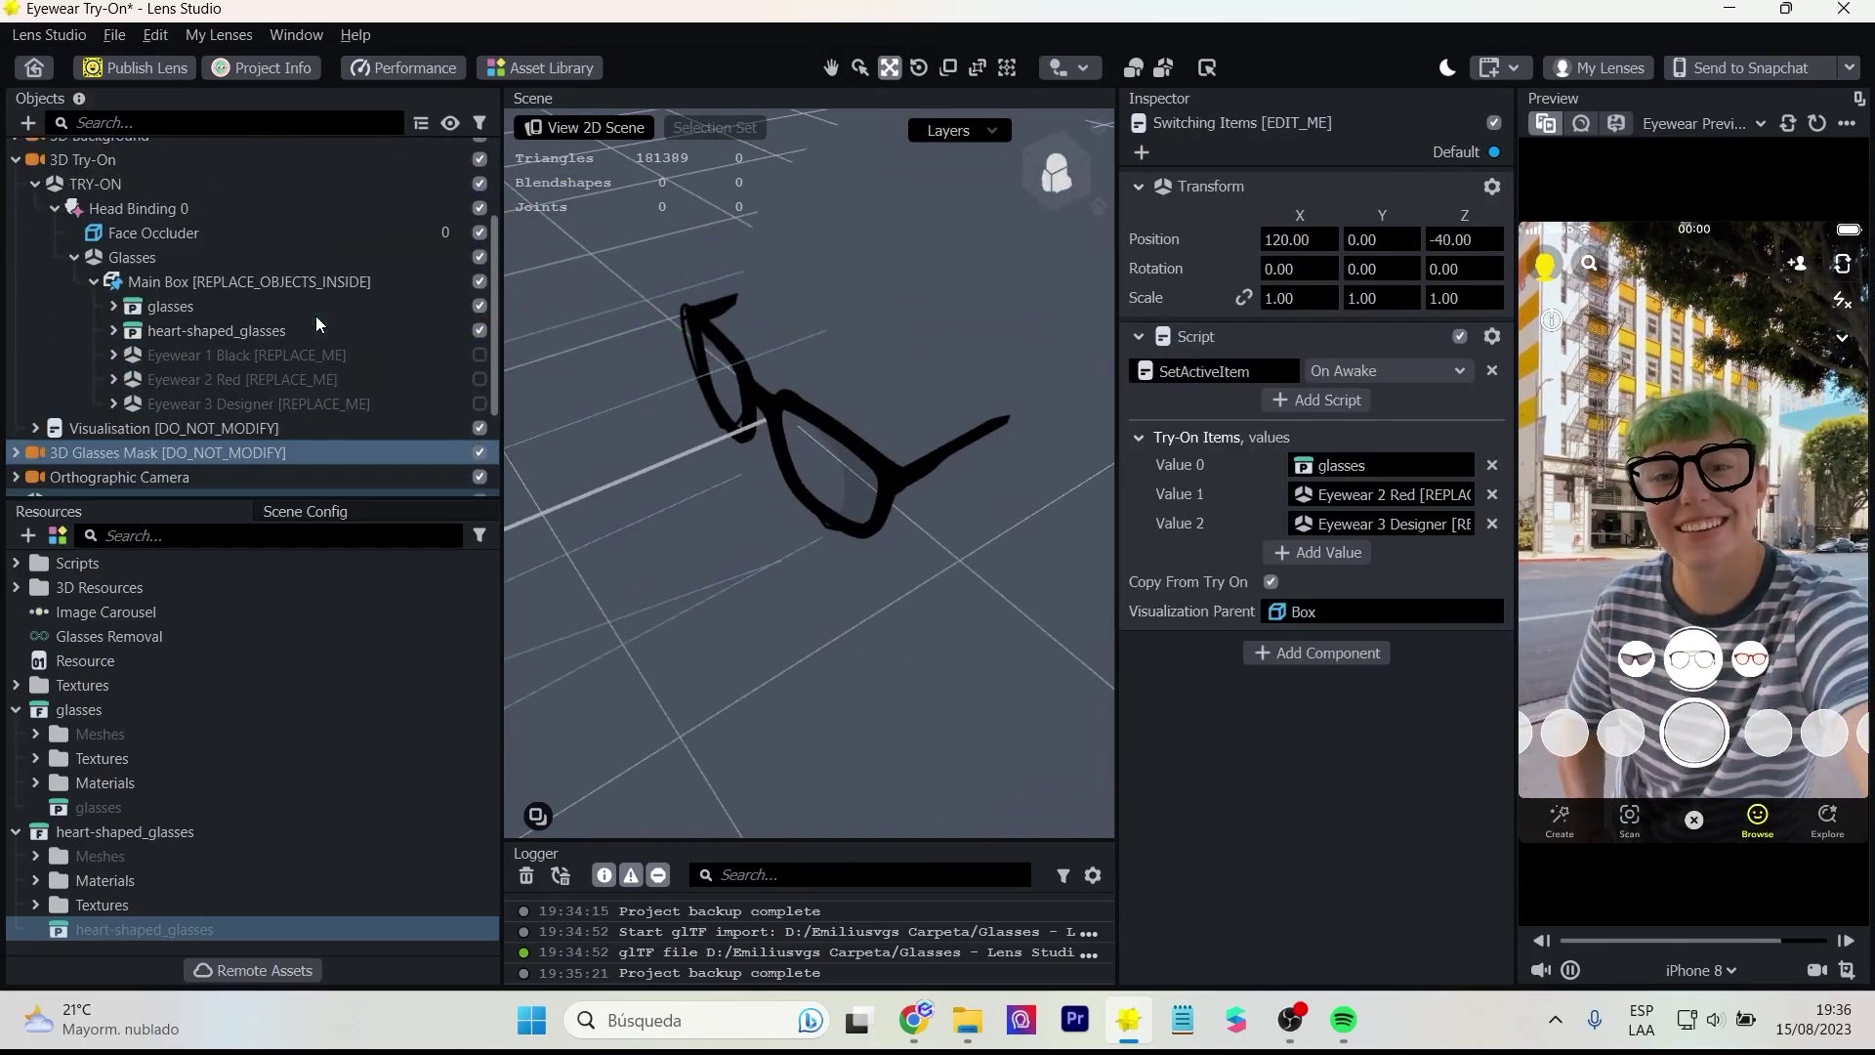
left_click_drag(315, 328, 1223, 422)
left_click_drag(1312, 493, 1314, 494)
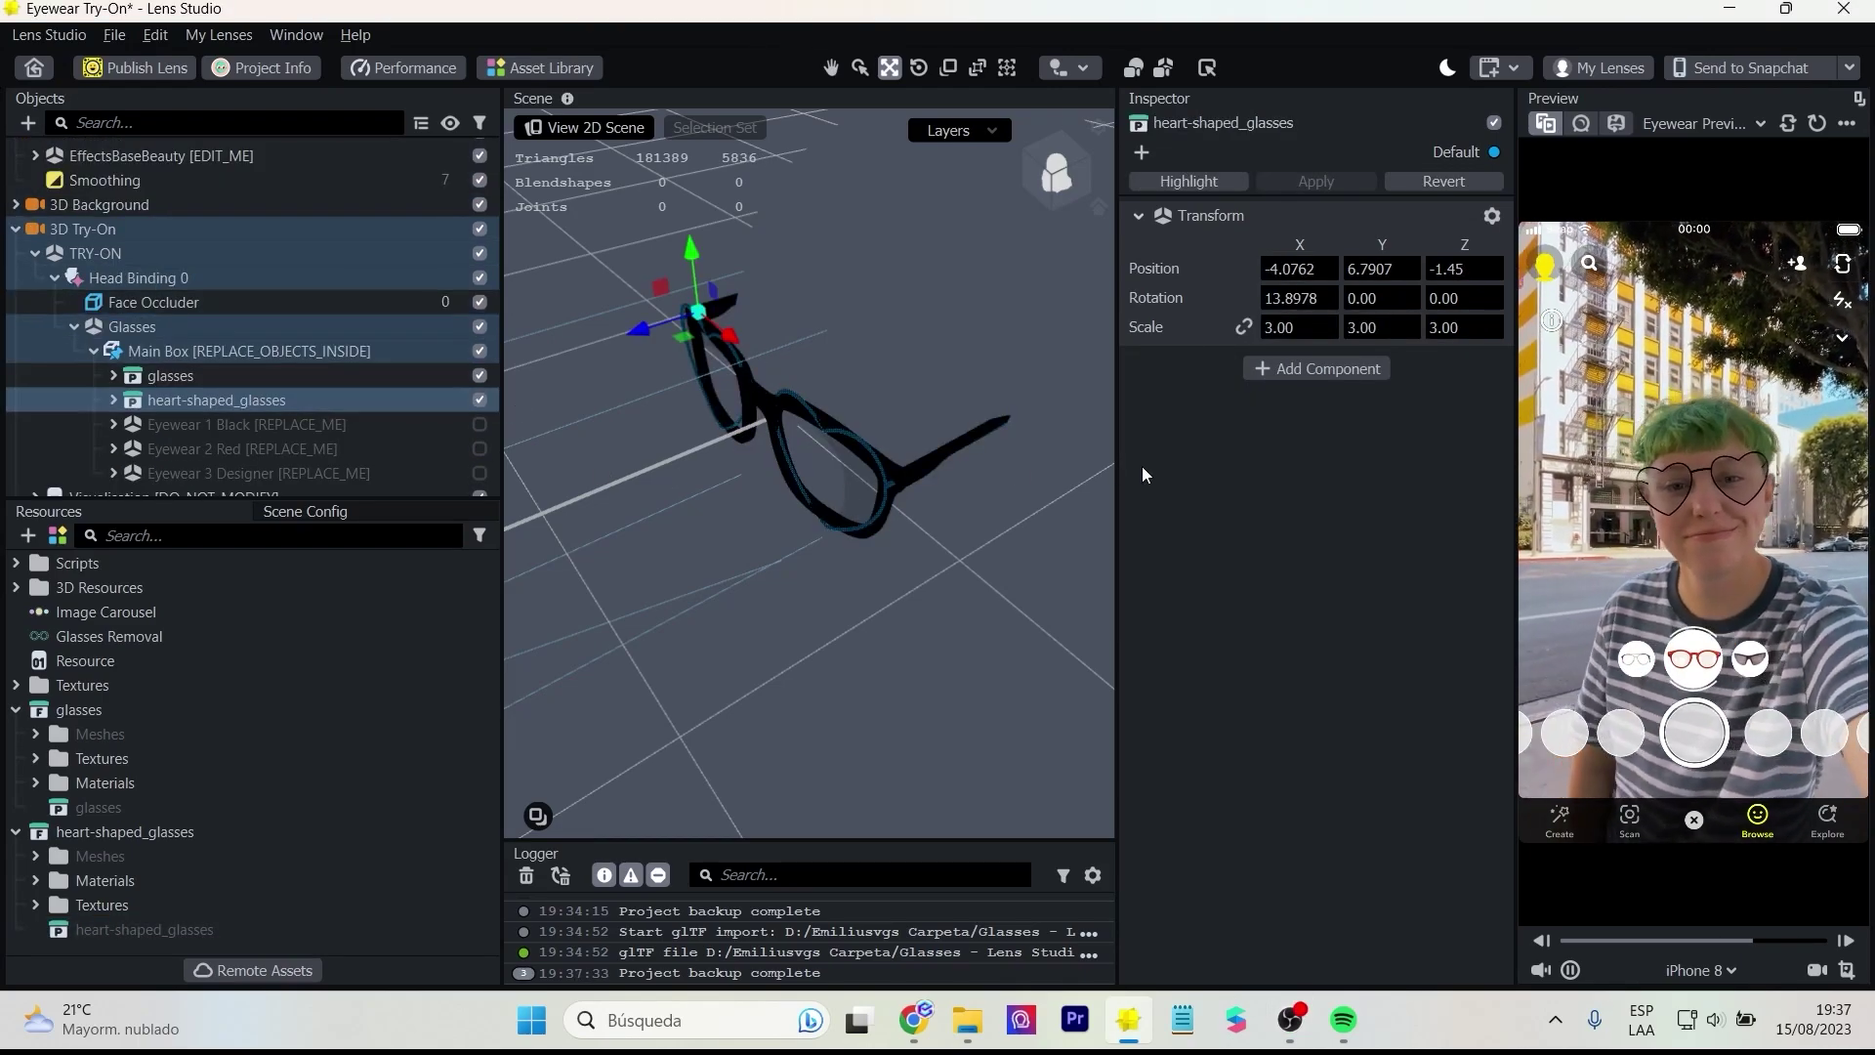
left_click(479, 400)
left_click(1812, 125)
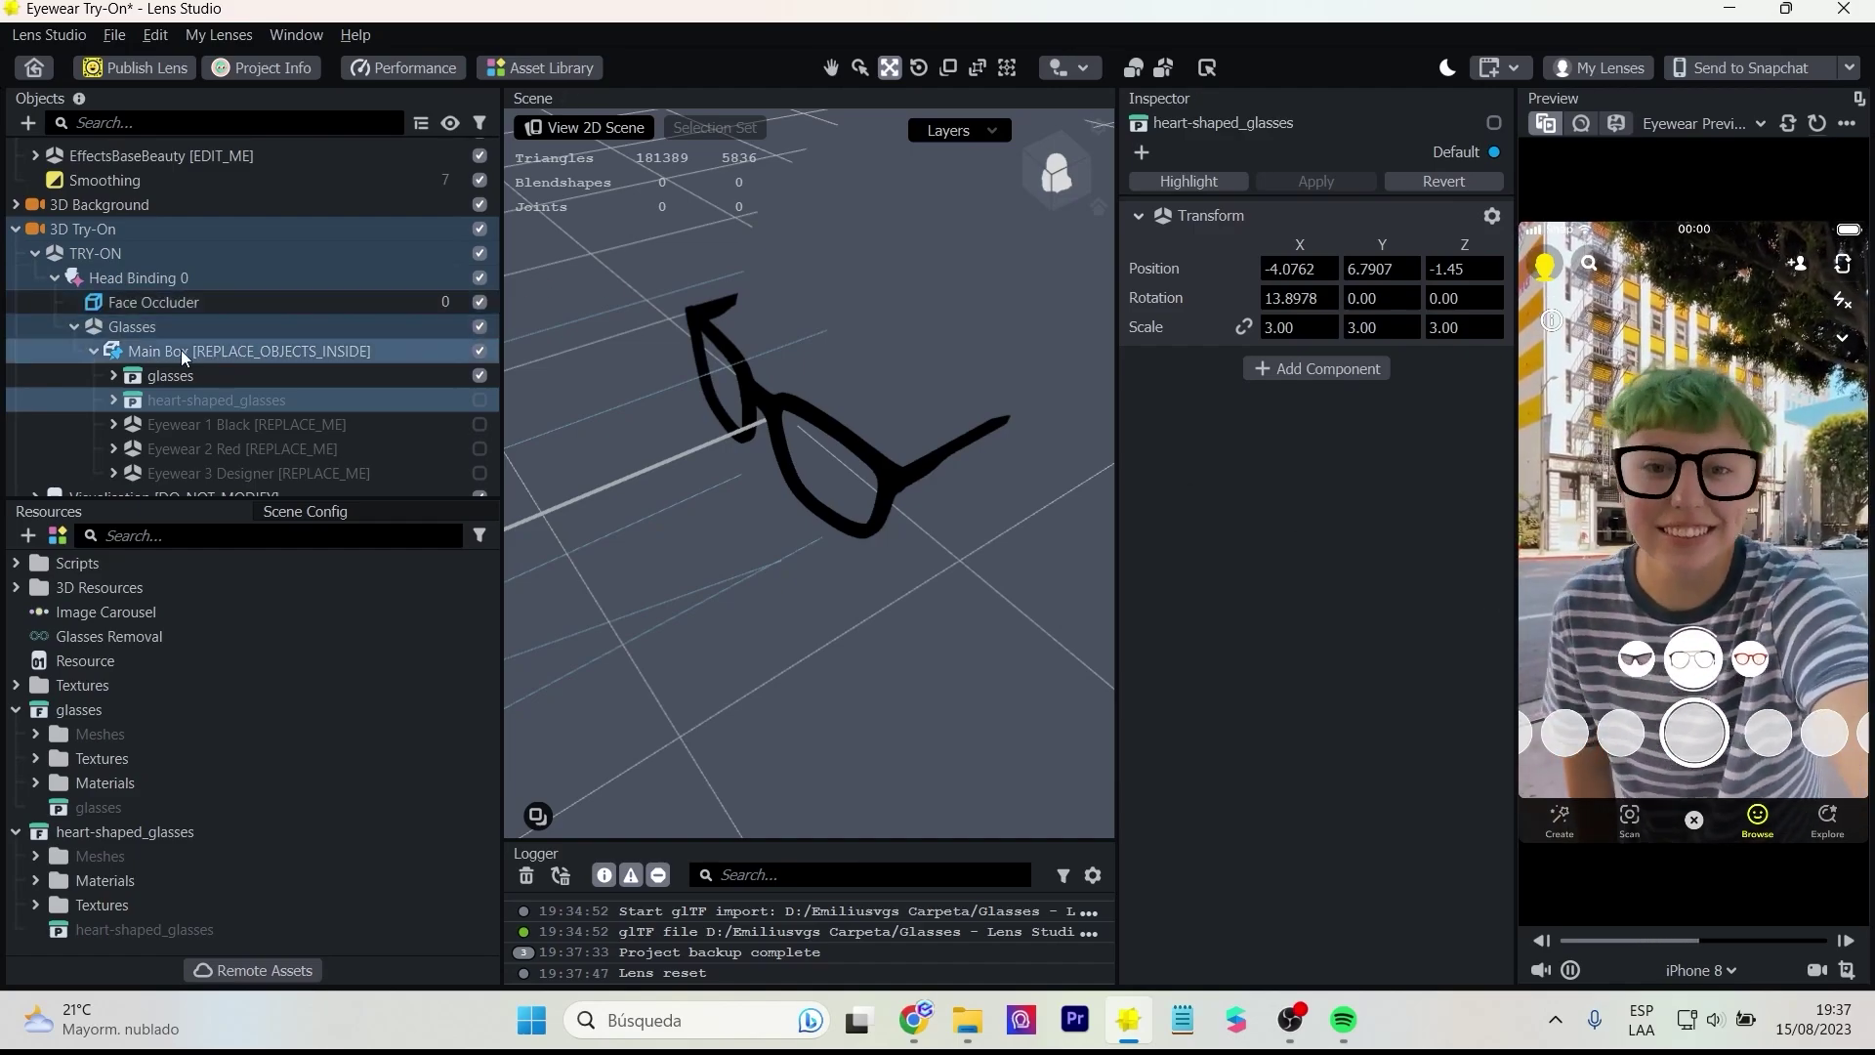
- Replace the material of Object_9, the lens mesh under Glasses_3 of the glasses model, with clear_glass_material
left_click(114, 376)
scroll(410, 351, "down", 3)
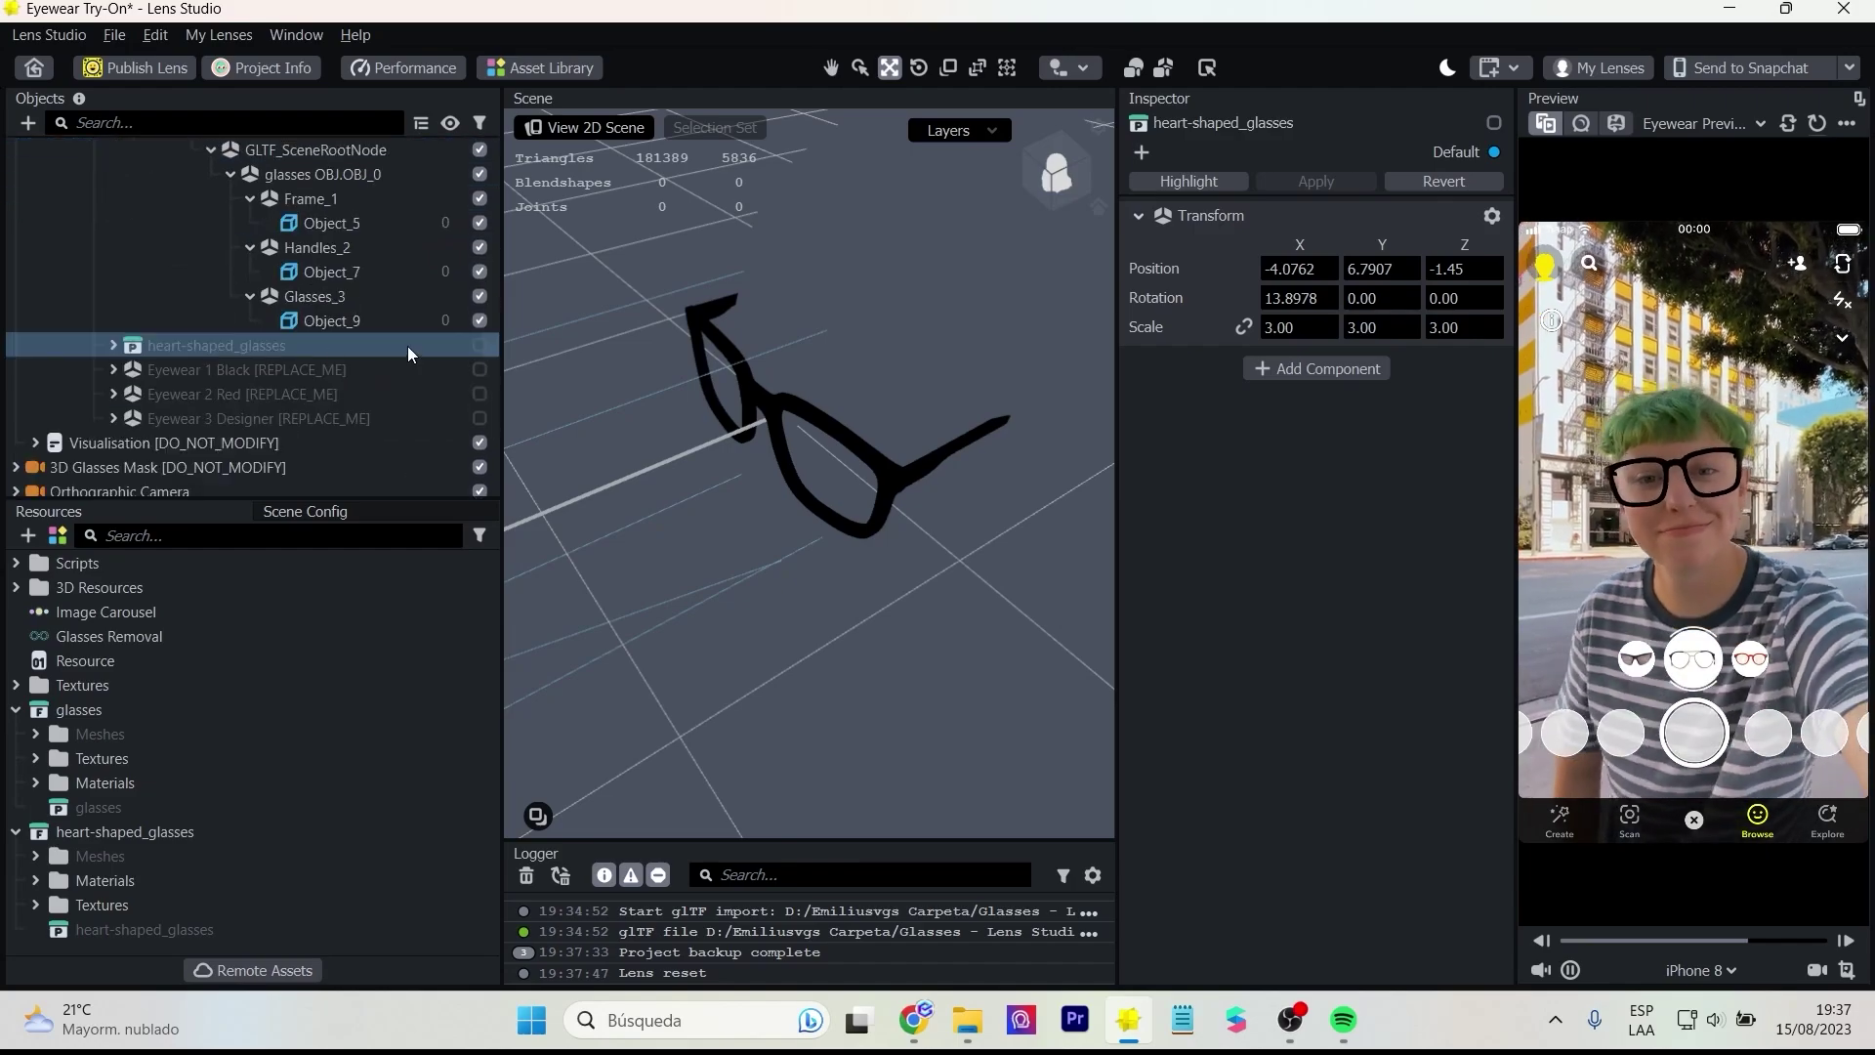
left_click(332, 223)
left_click(313, 273)
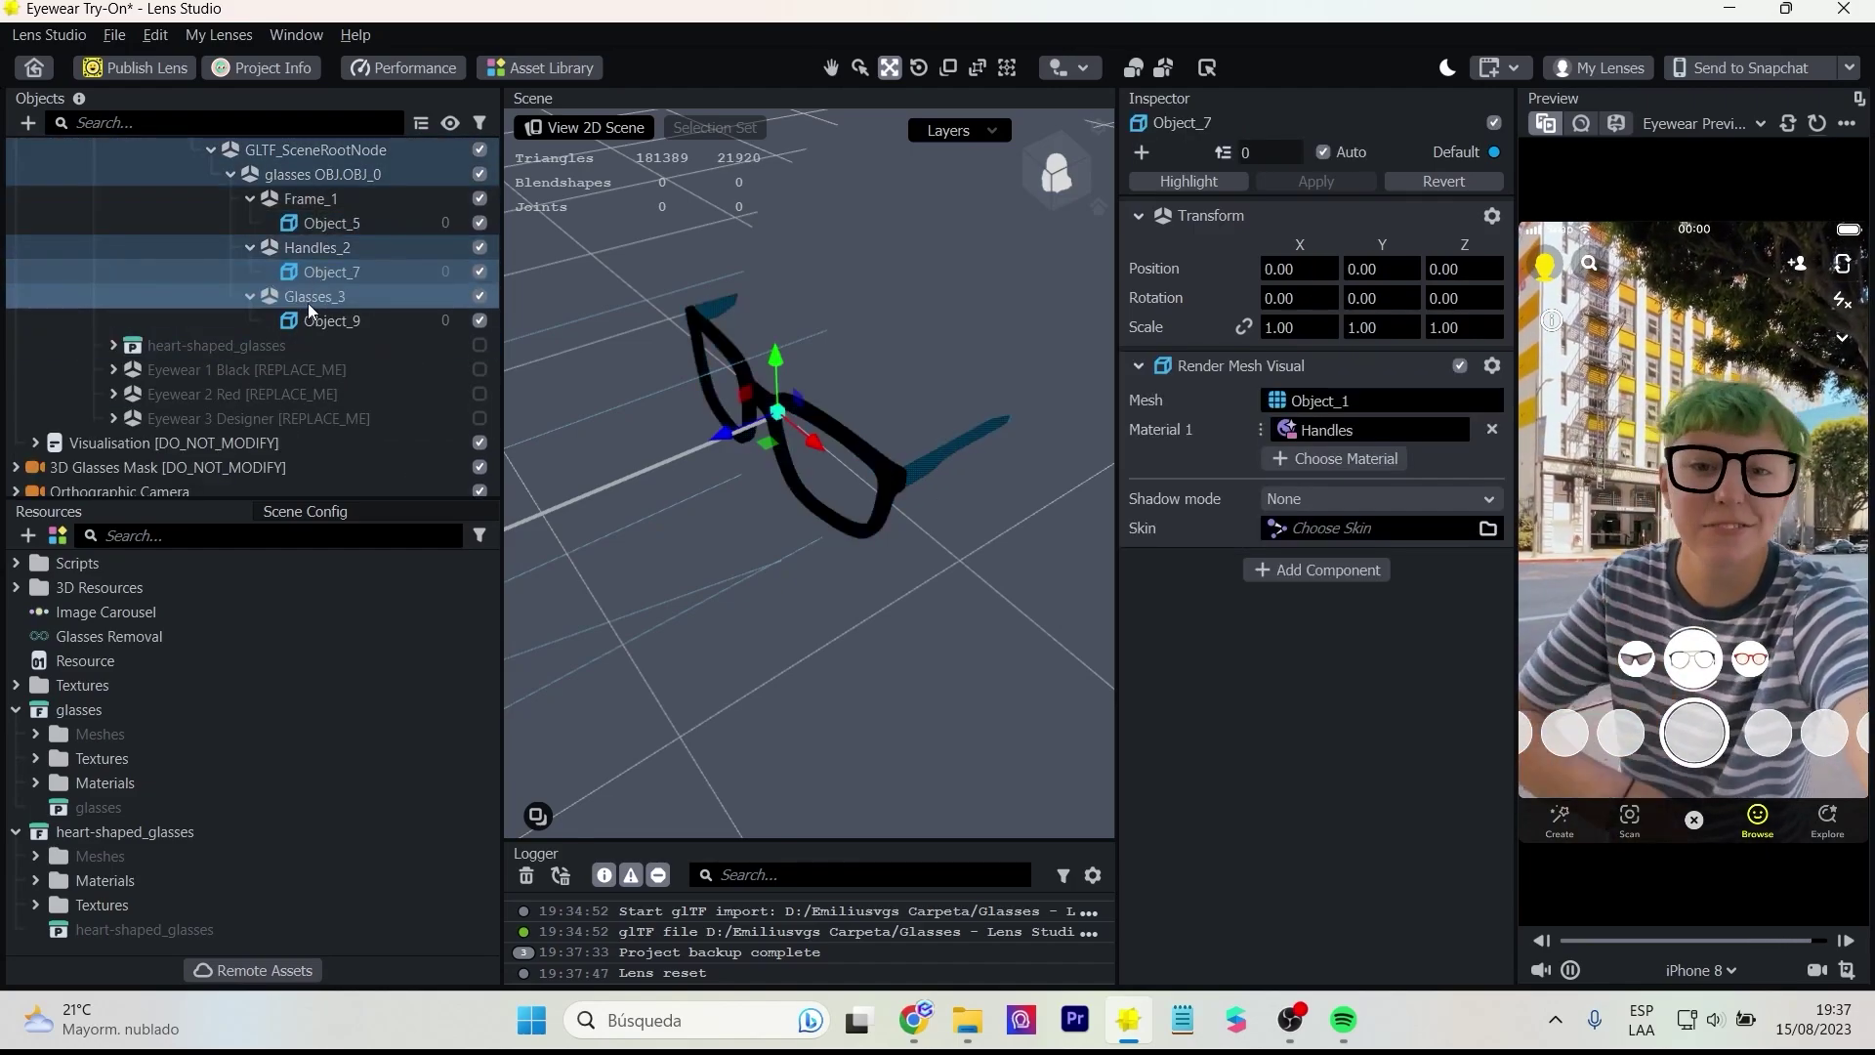
left_click(313, 318)
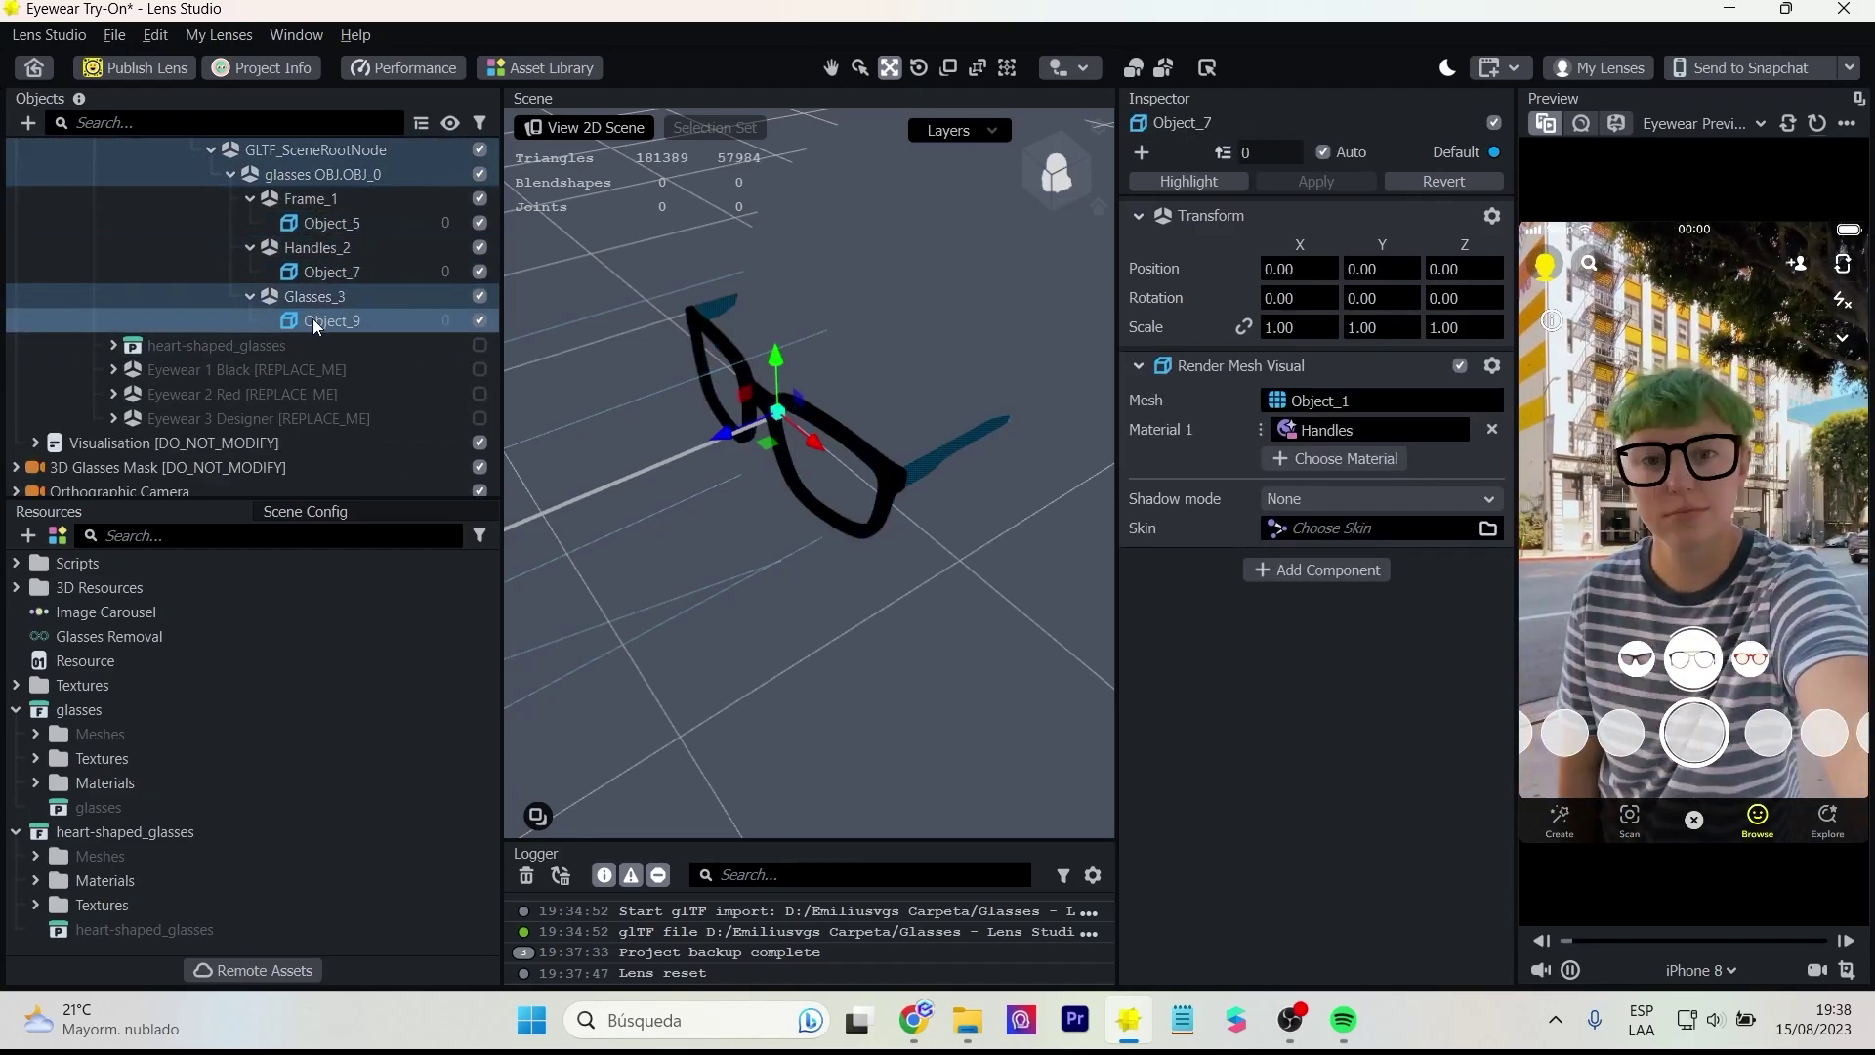
left_click(1387, 430)
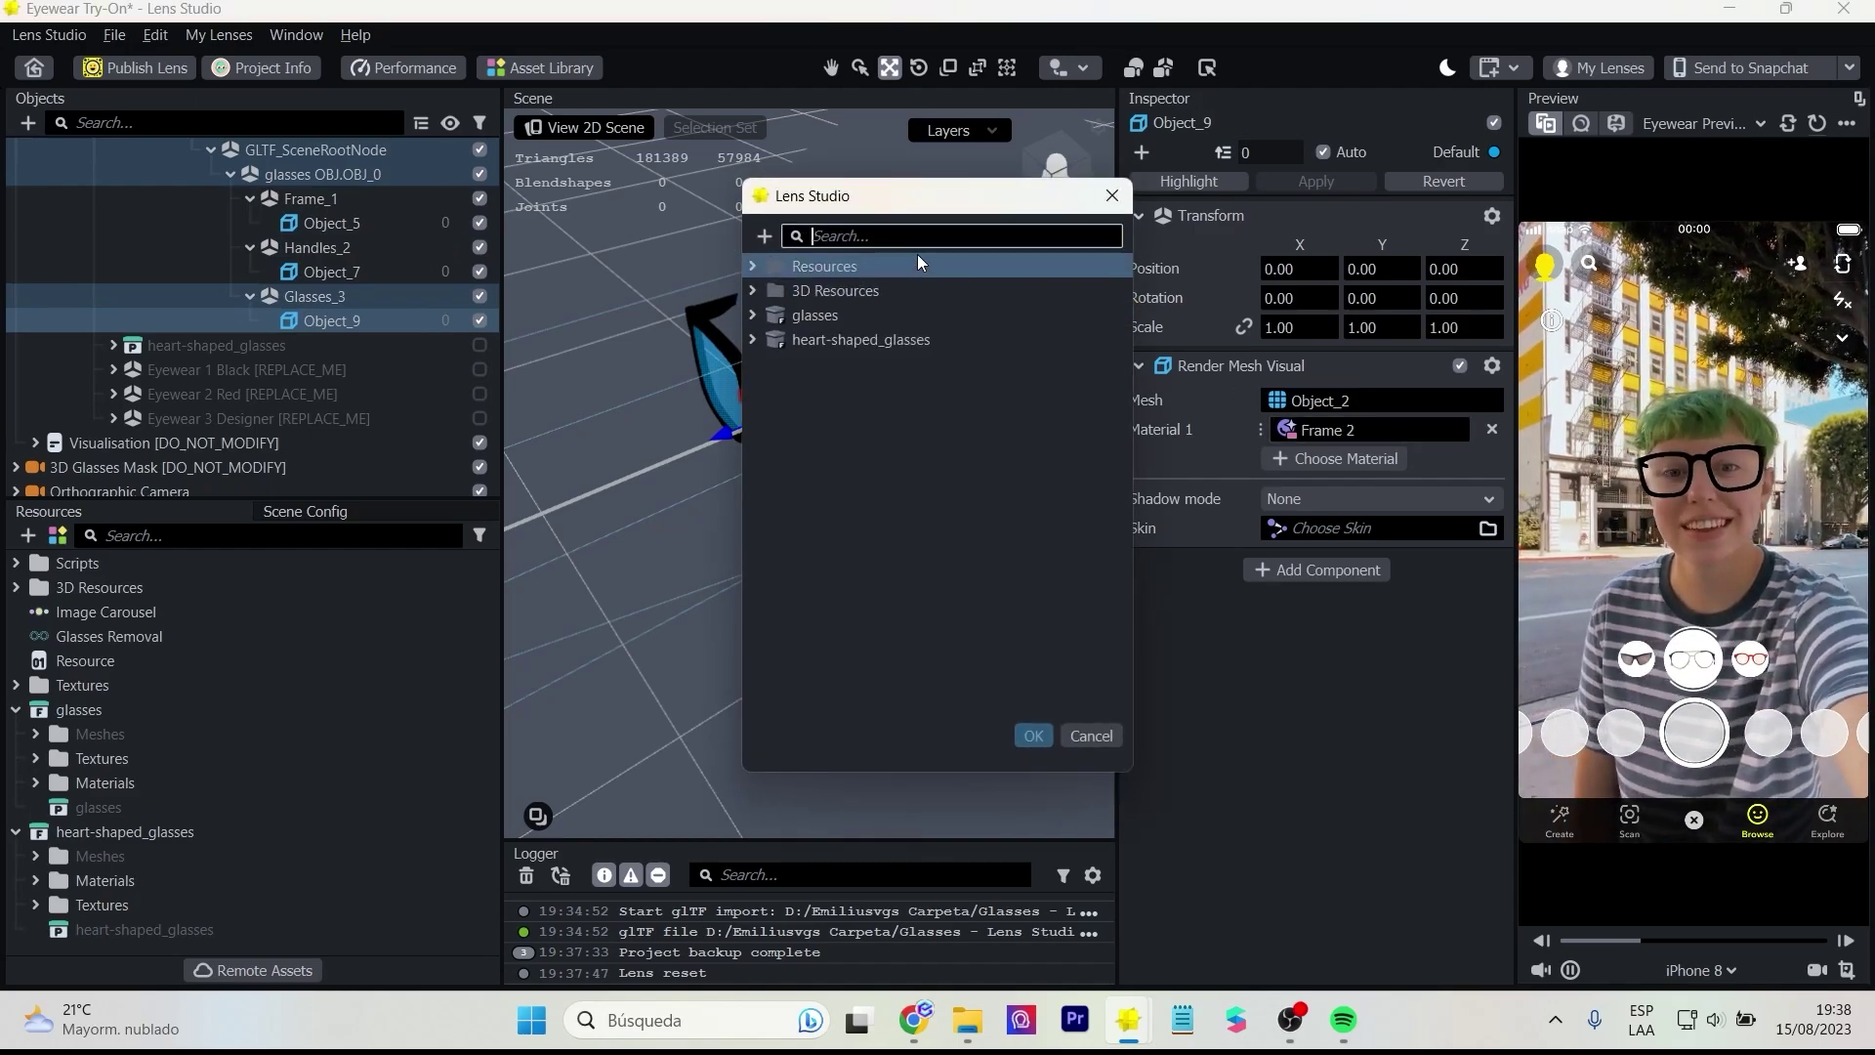
type("gl")
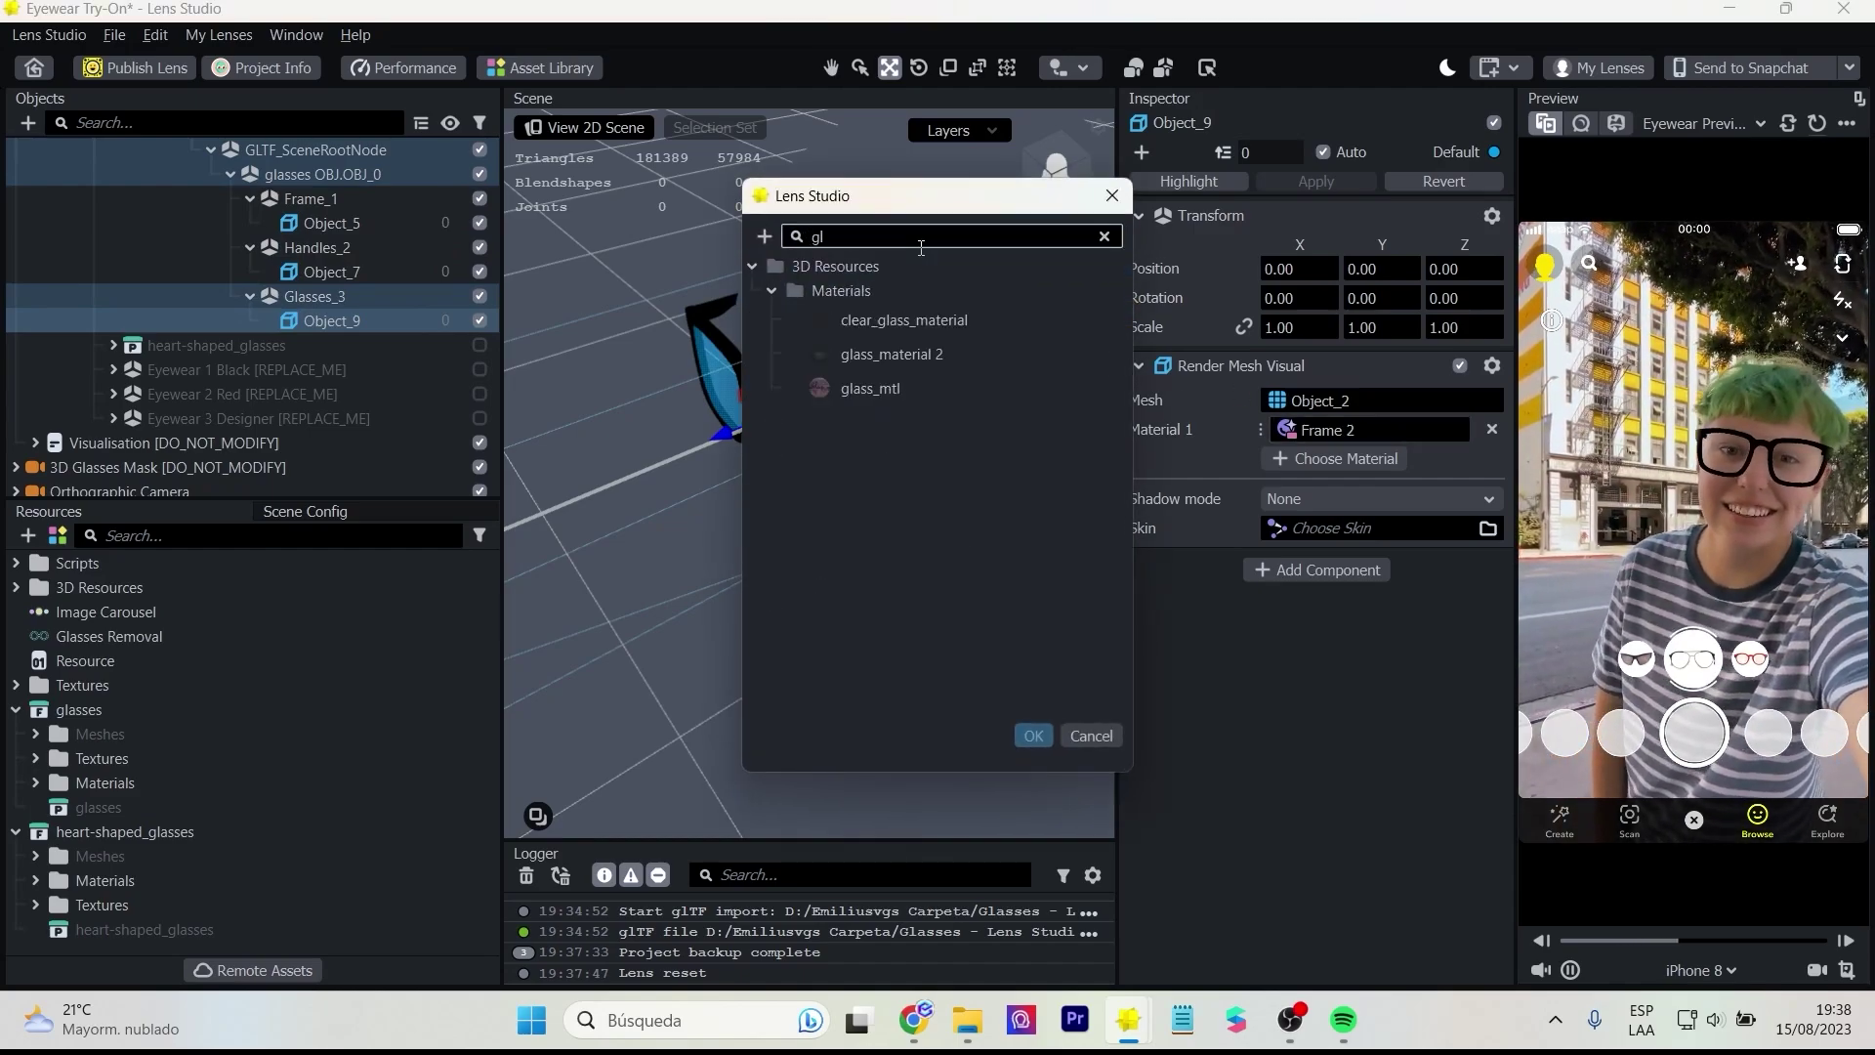
left_click(929, 356)
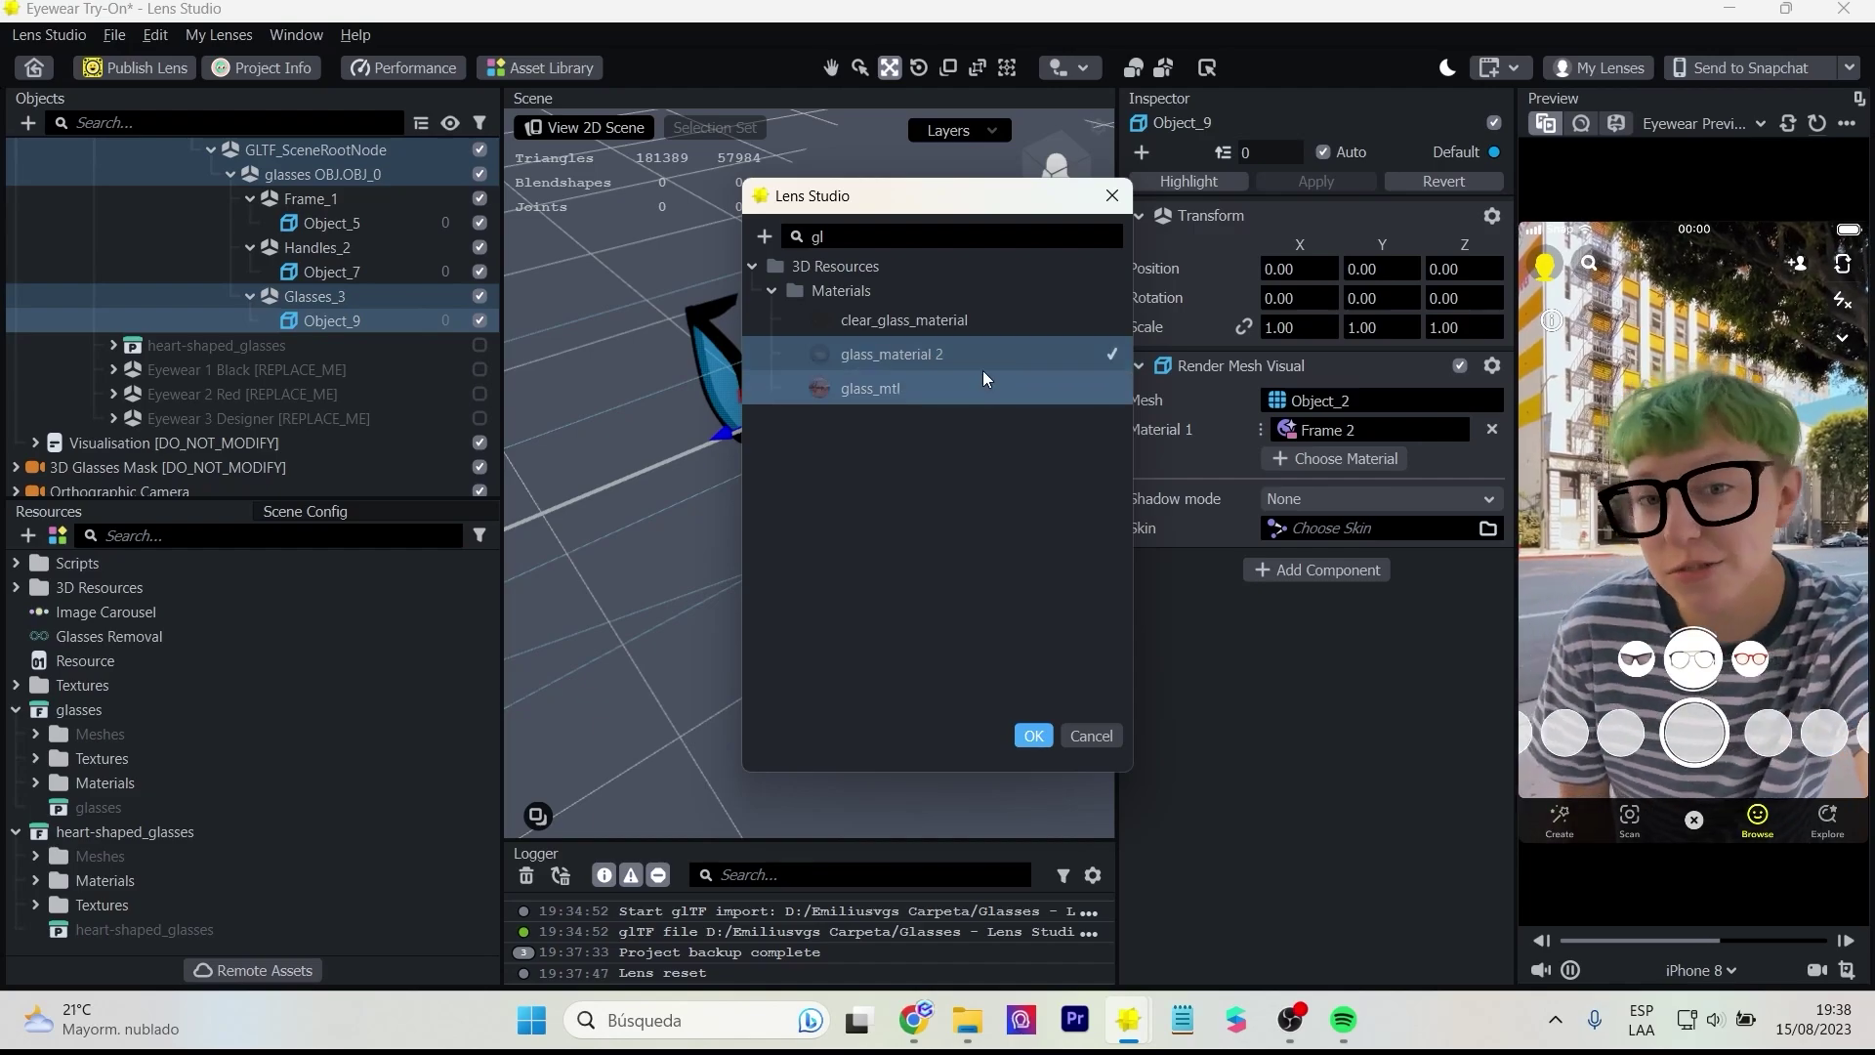
left_click(967, 318)
left_click(1033, 734)
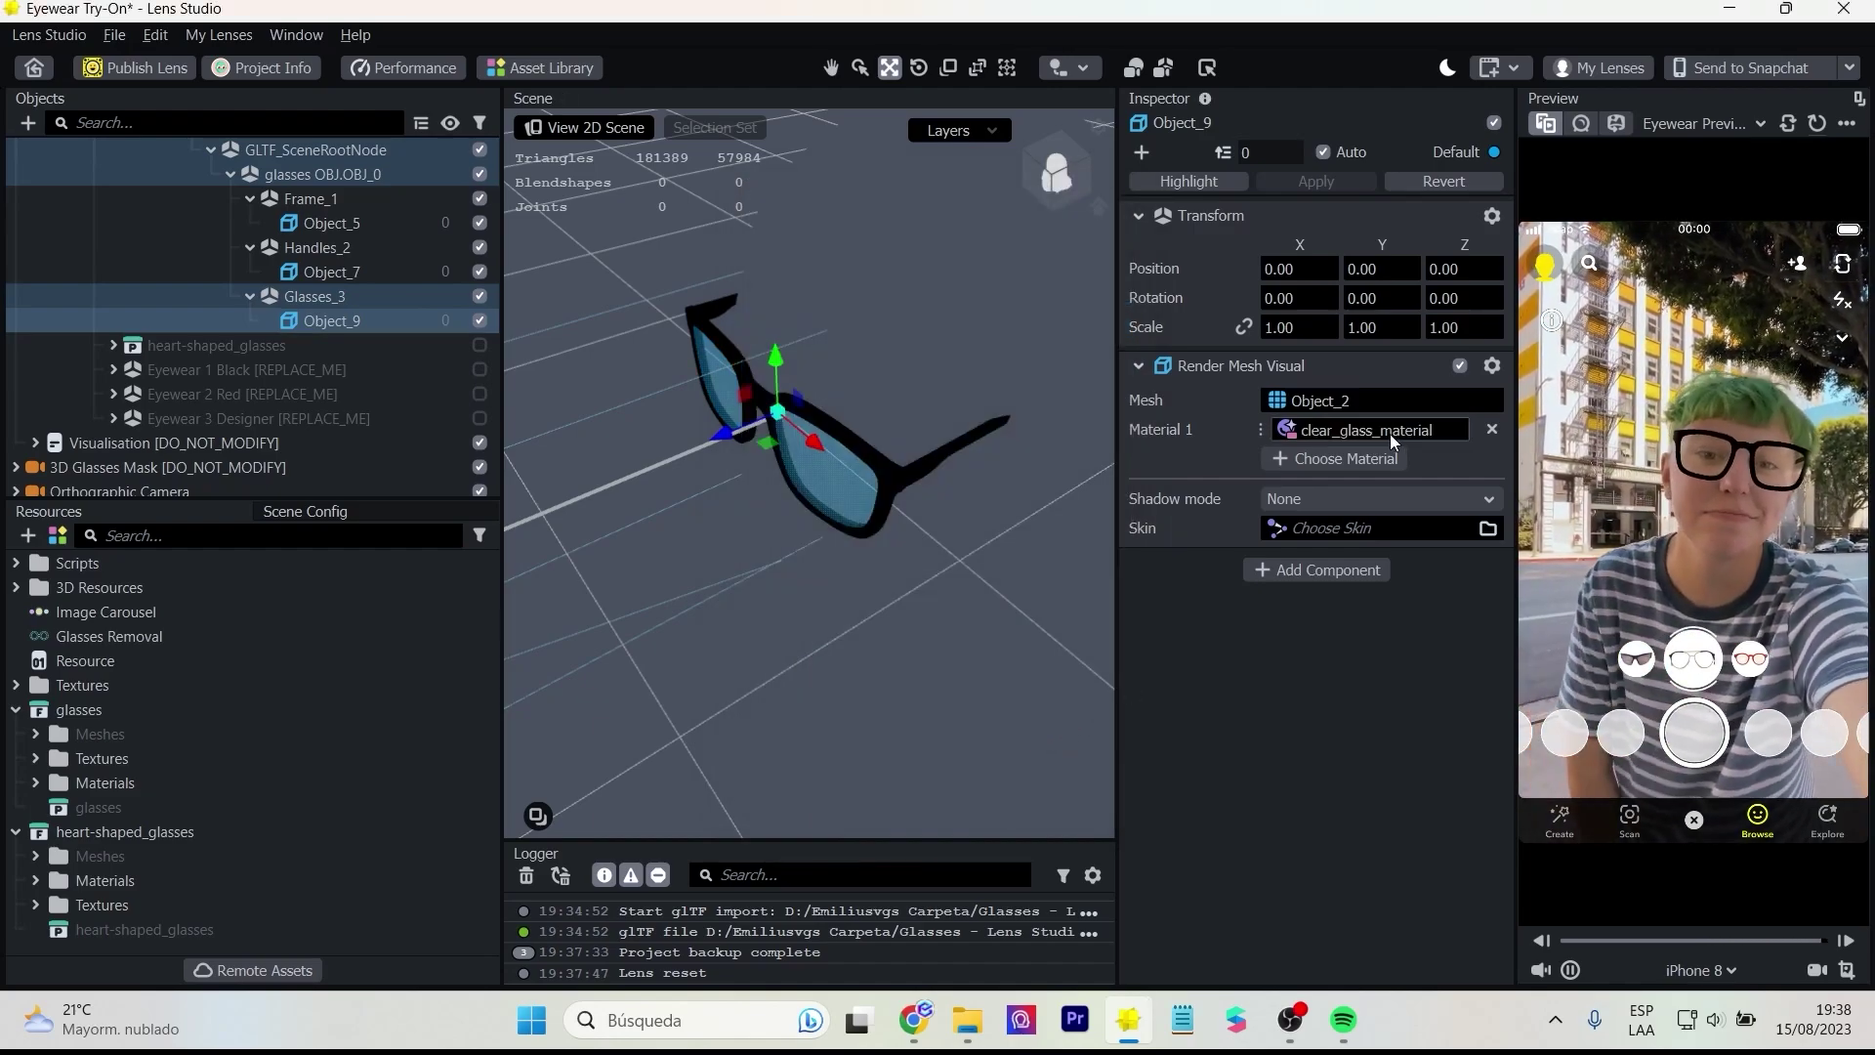
- Replace the material of the heart-shaped glasses' lens mesh, Object_8 under Circle.002_3, with glass_mtl
scroll(83, 200, "up", 3)
scroll(83, 200, "up", 2)
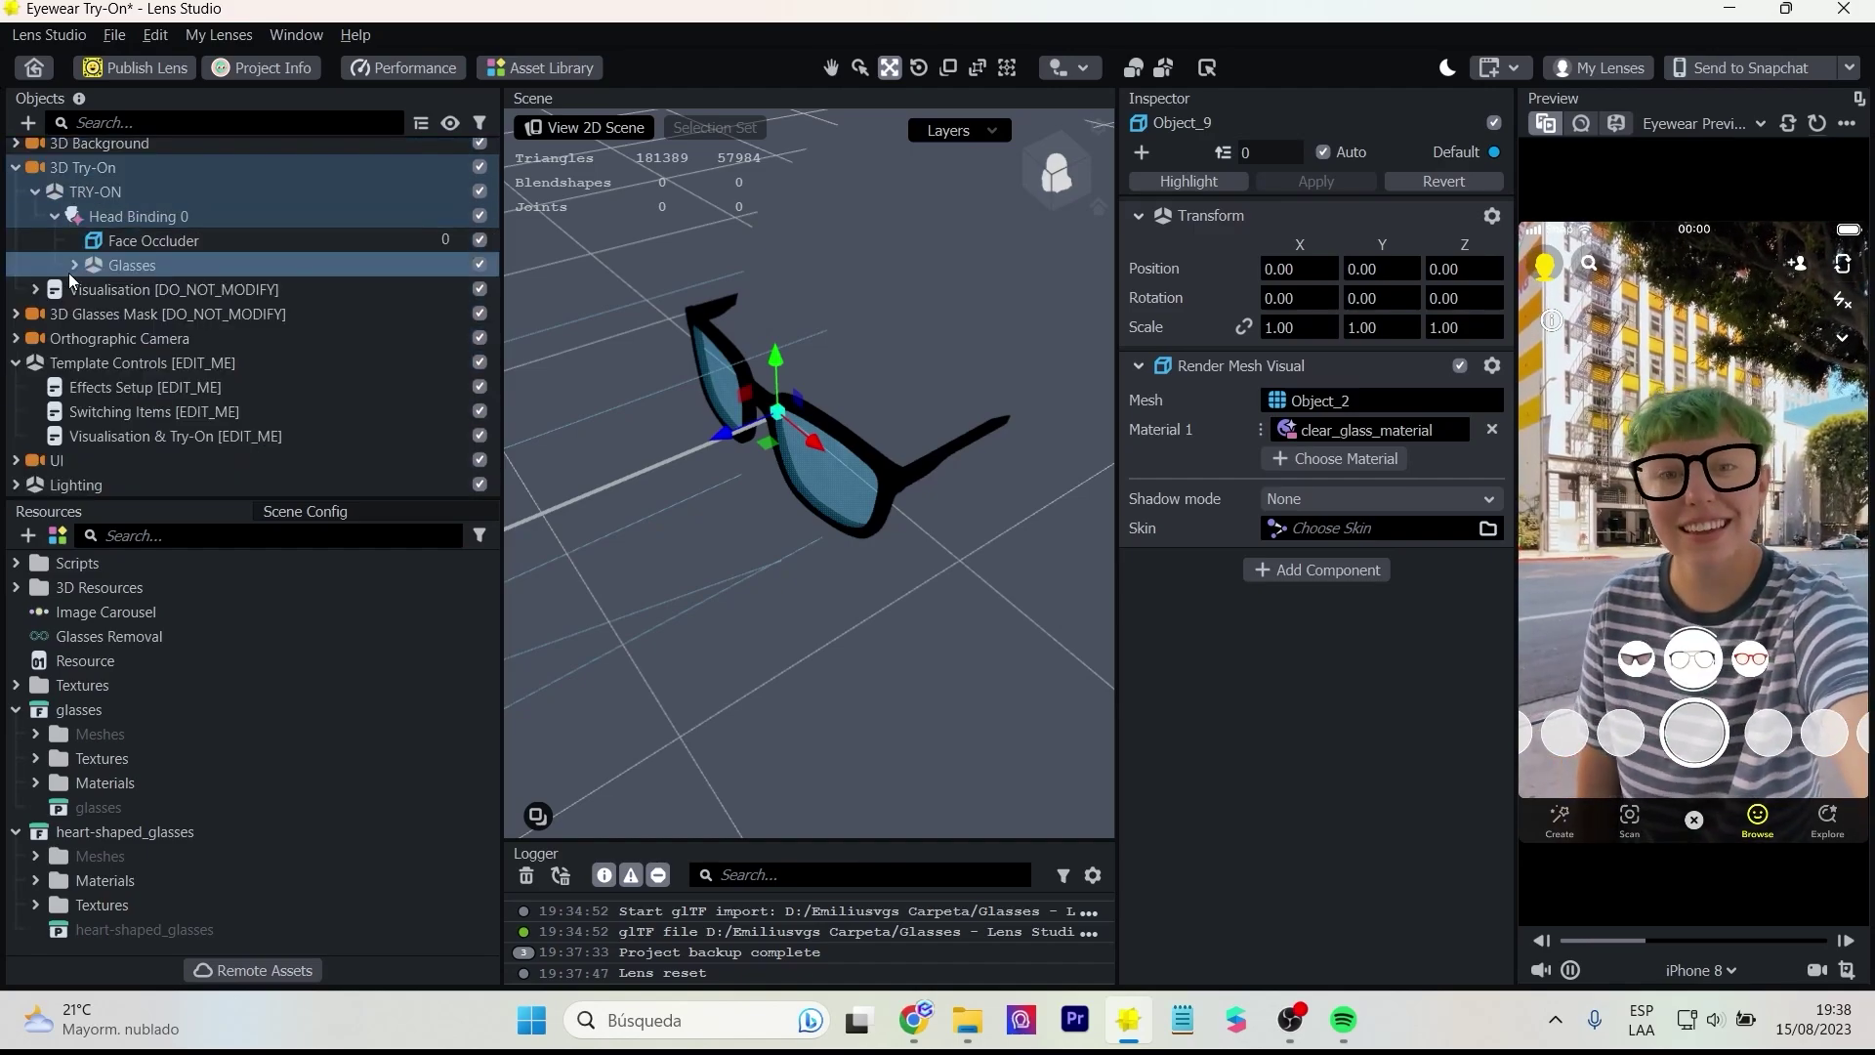
left_click(112, 313)
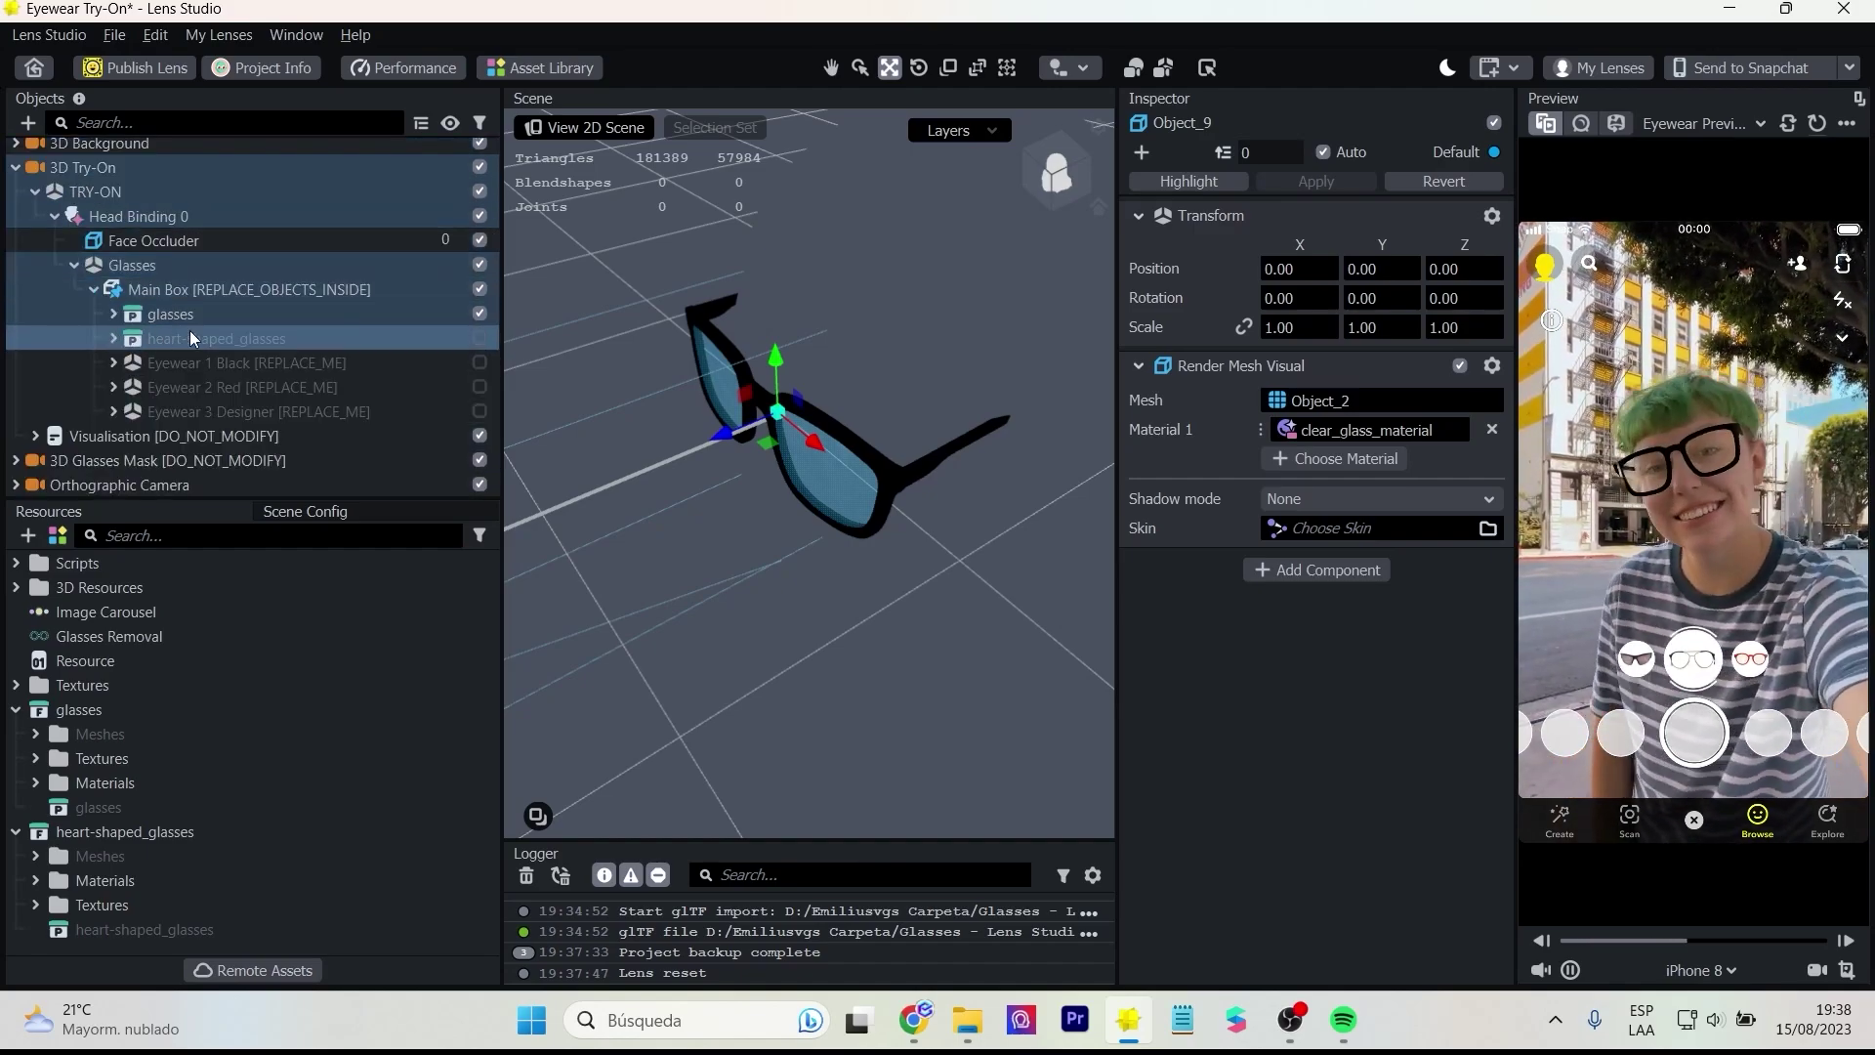
left_click(190, 338)
left_click(114, 338)
scroll(248, 373, "down", 3)
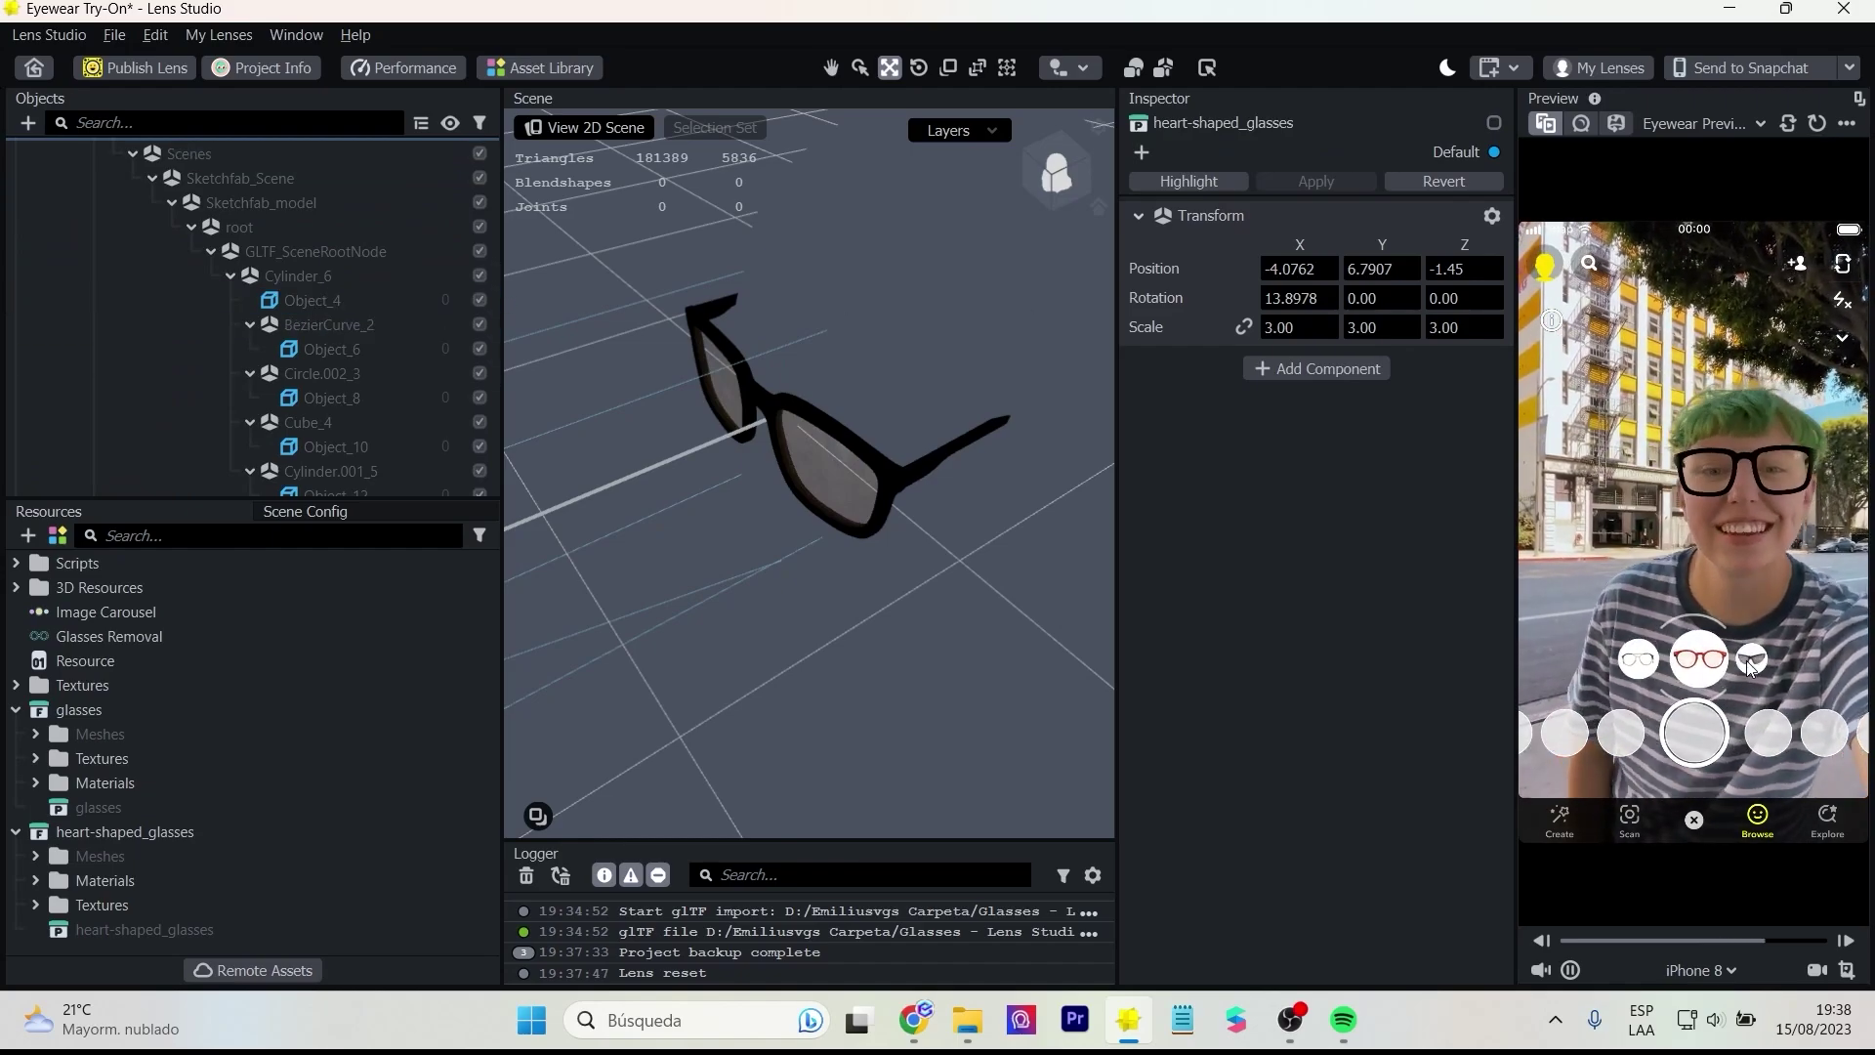
left_click(879, 406)
left_click(1491, 429)
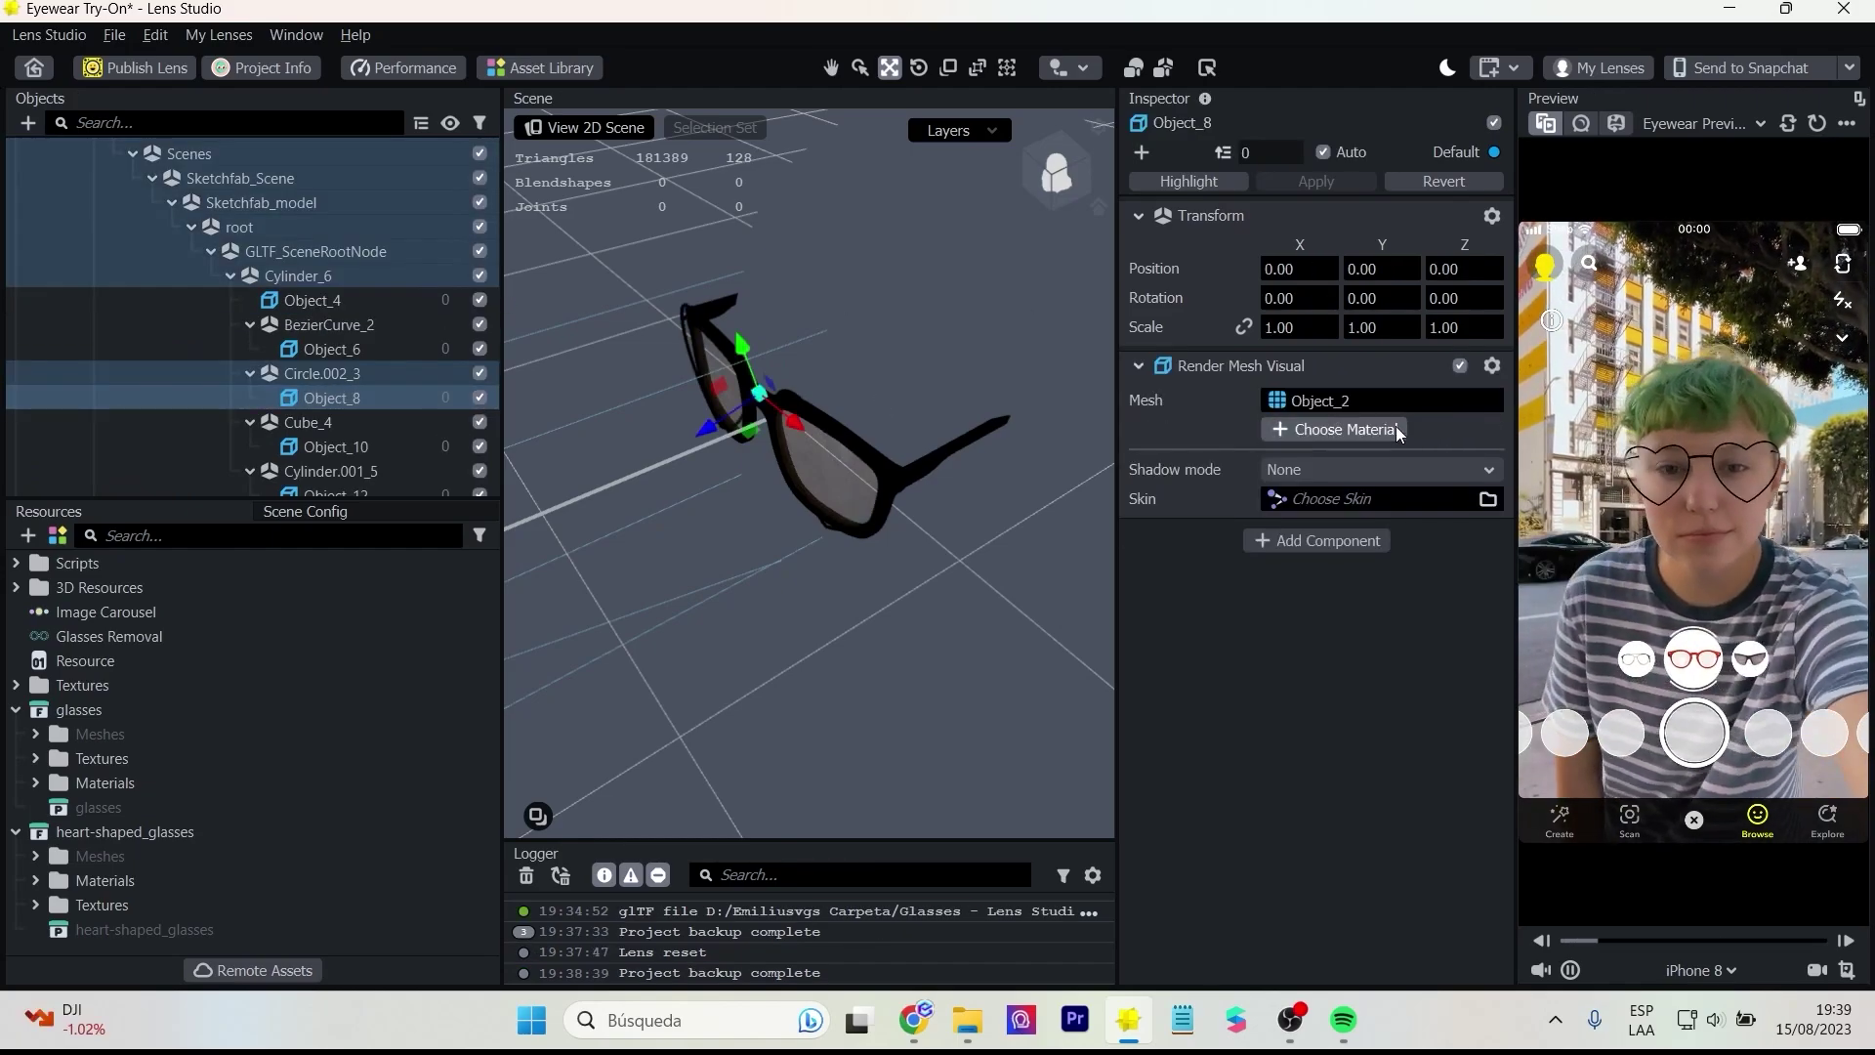
left_click(1371, 430)
left_click(858, 238)
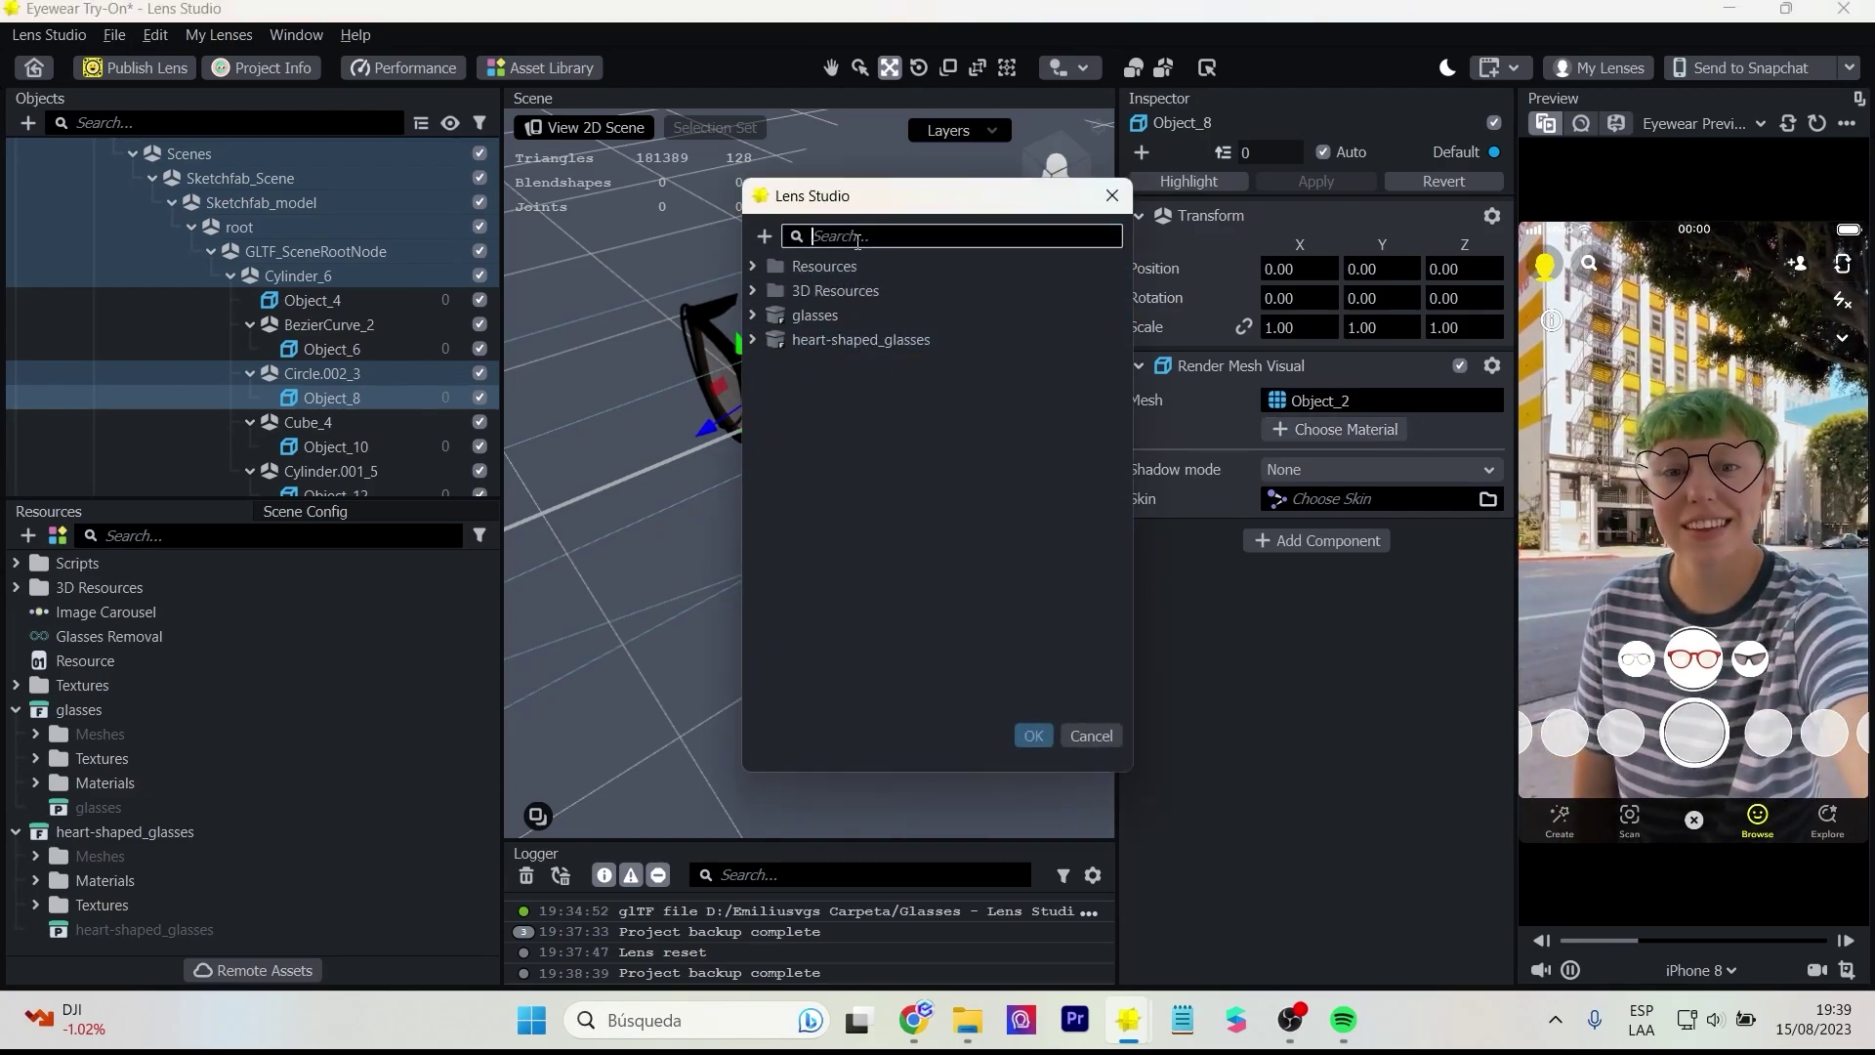
type("glas")
left_click(869, 388)
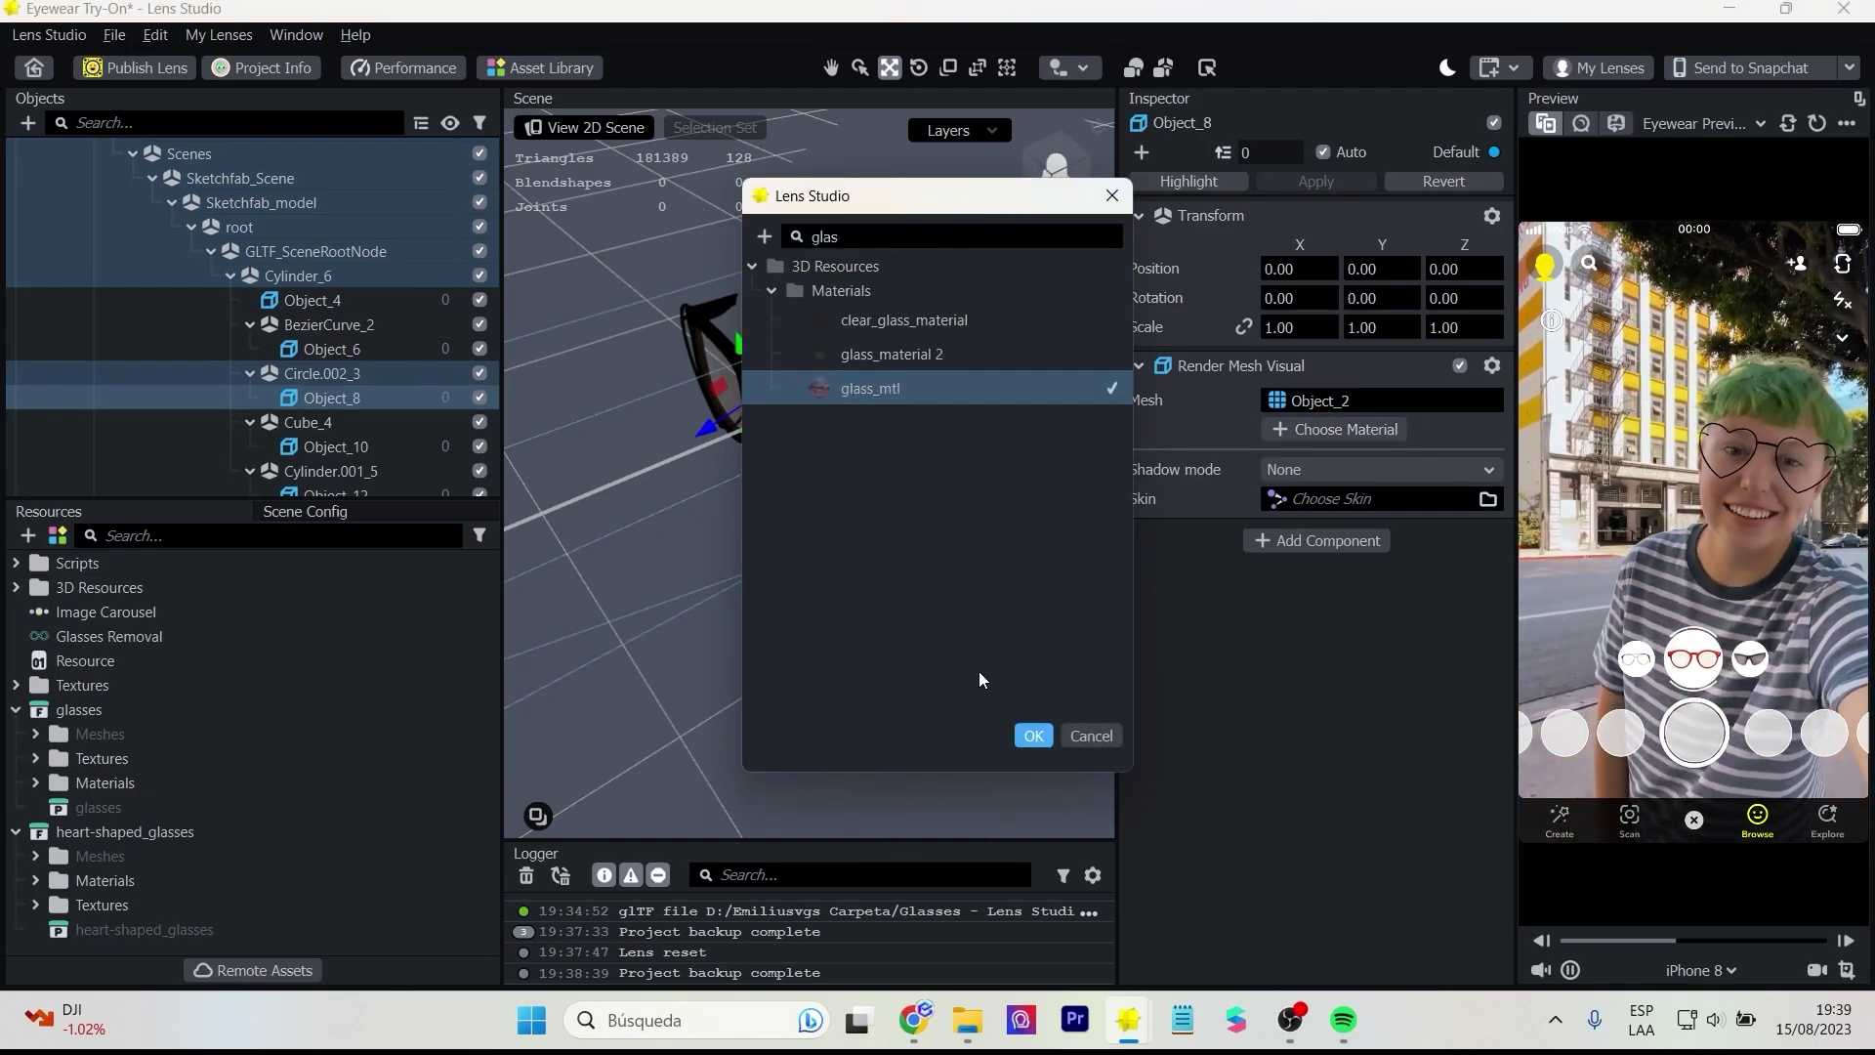
left_click(1034, 737)
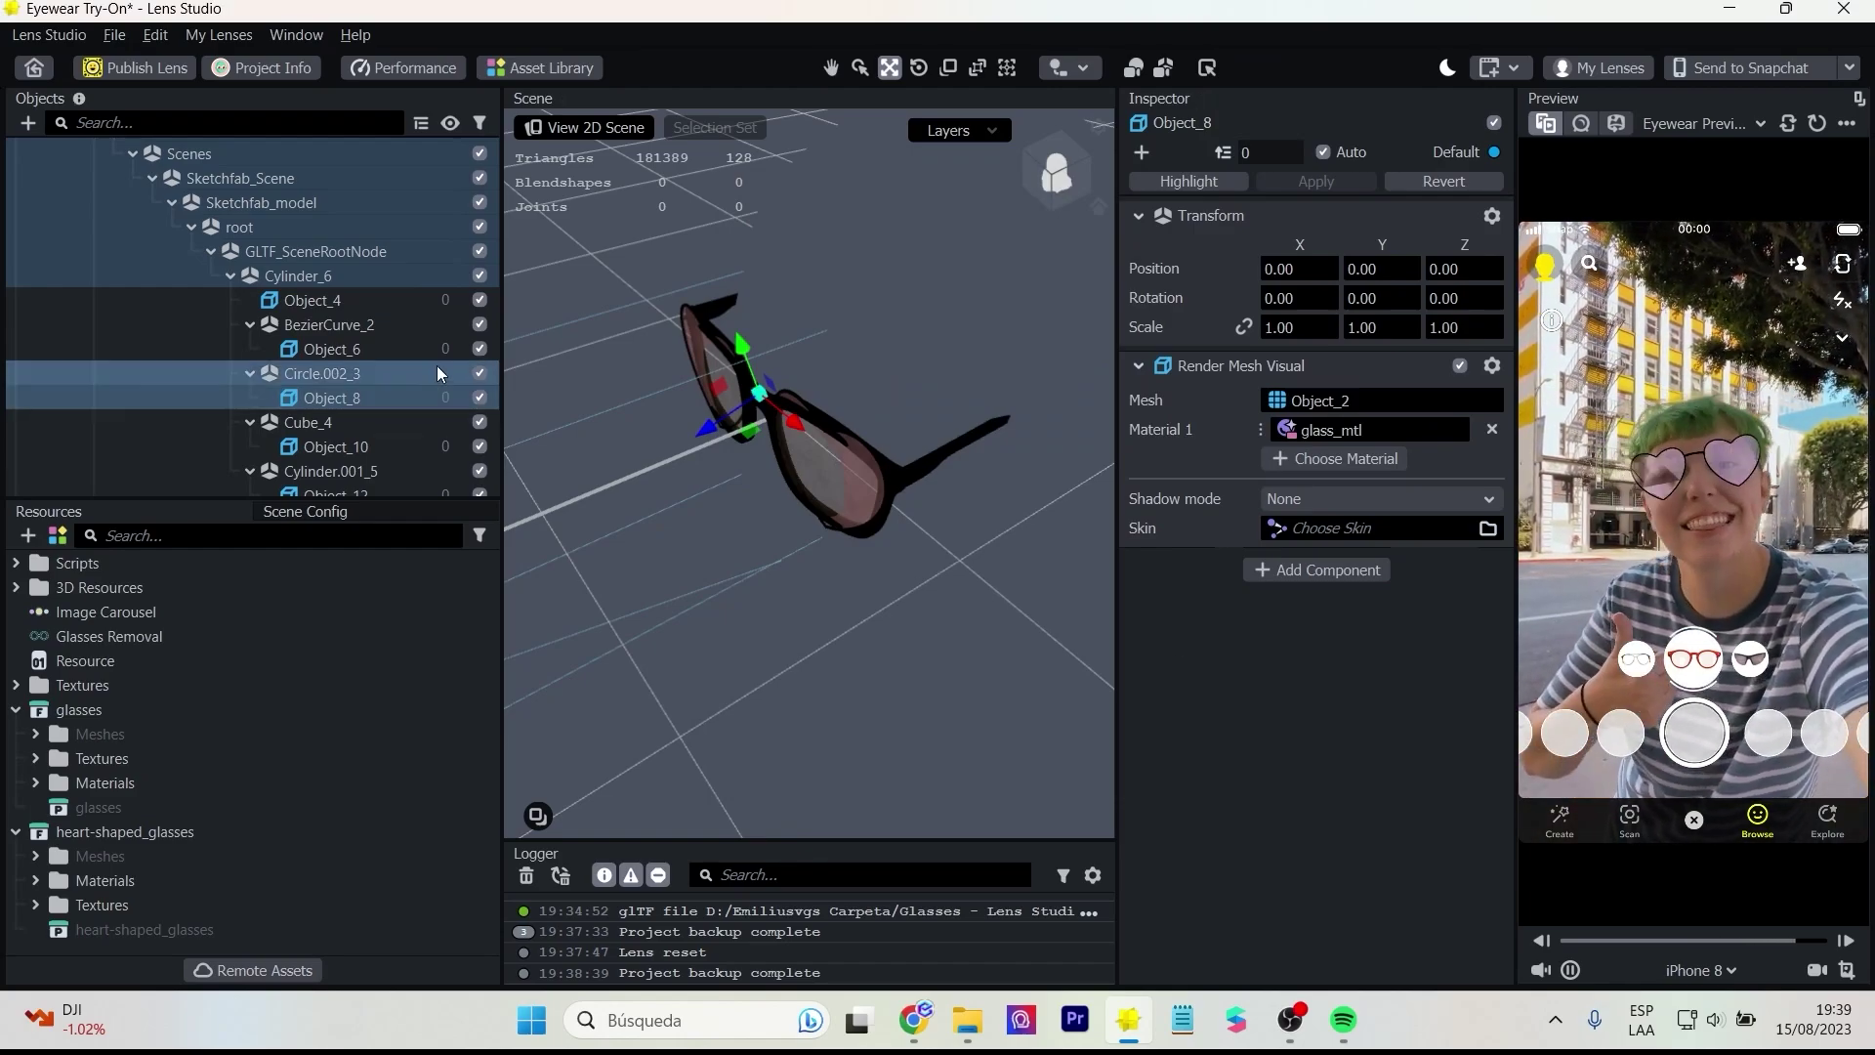
- Find the armature material used by the heart-shaped glasses' Object_4 and set its Blend Mode to Normal
left_click(375, 348)
left_click(338, 300)
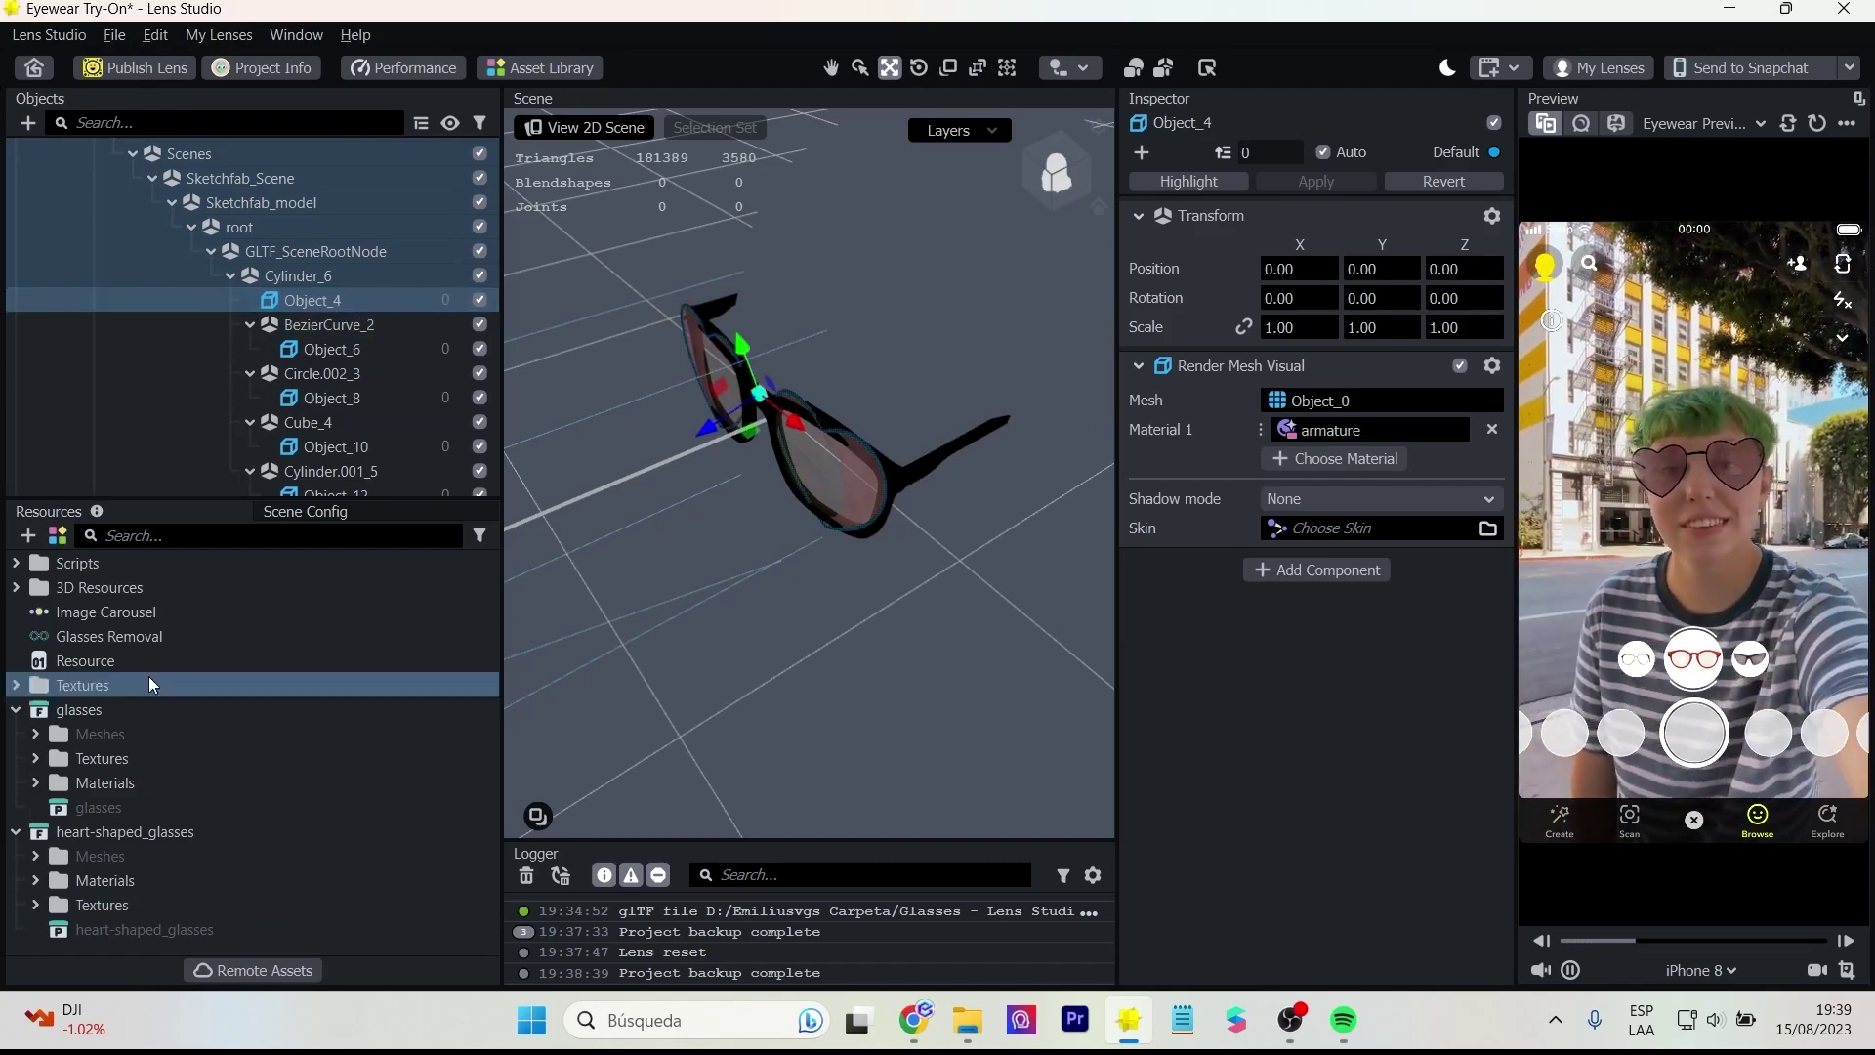
left_click(136, 535)
type("arm")
left_click(143, 611)
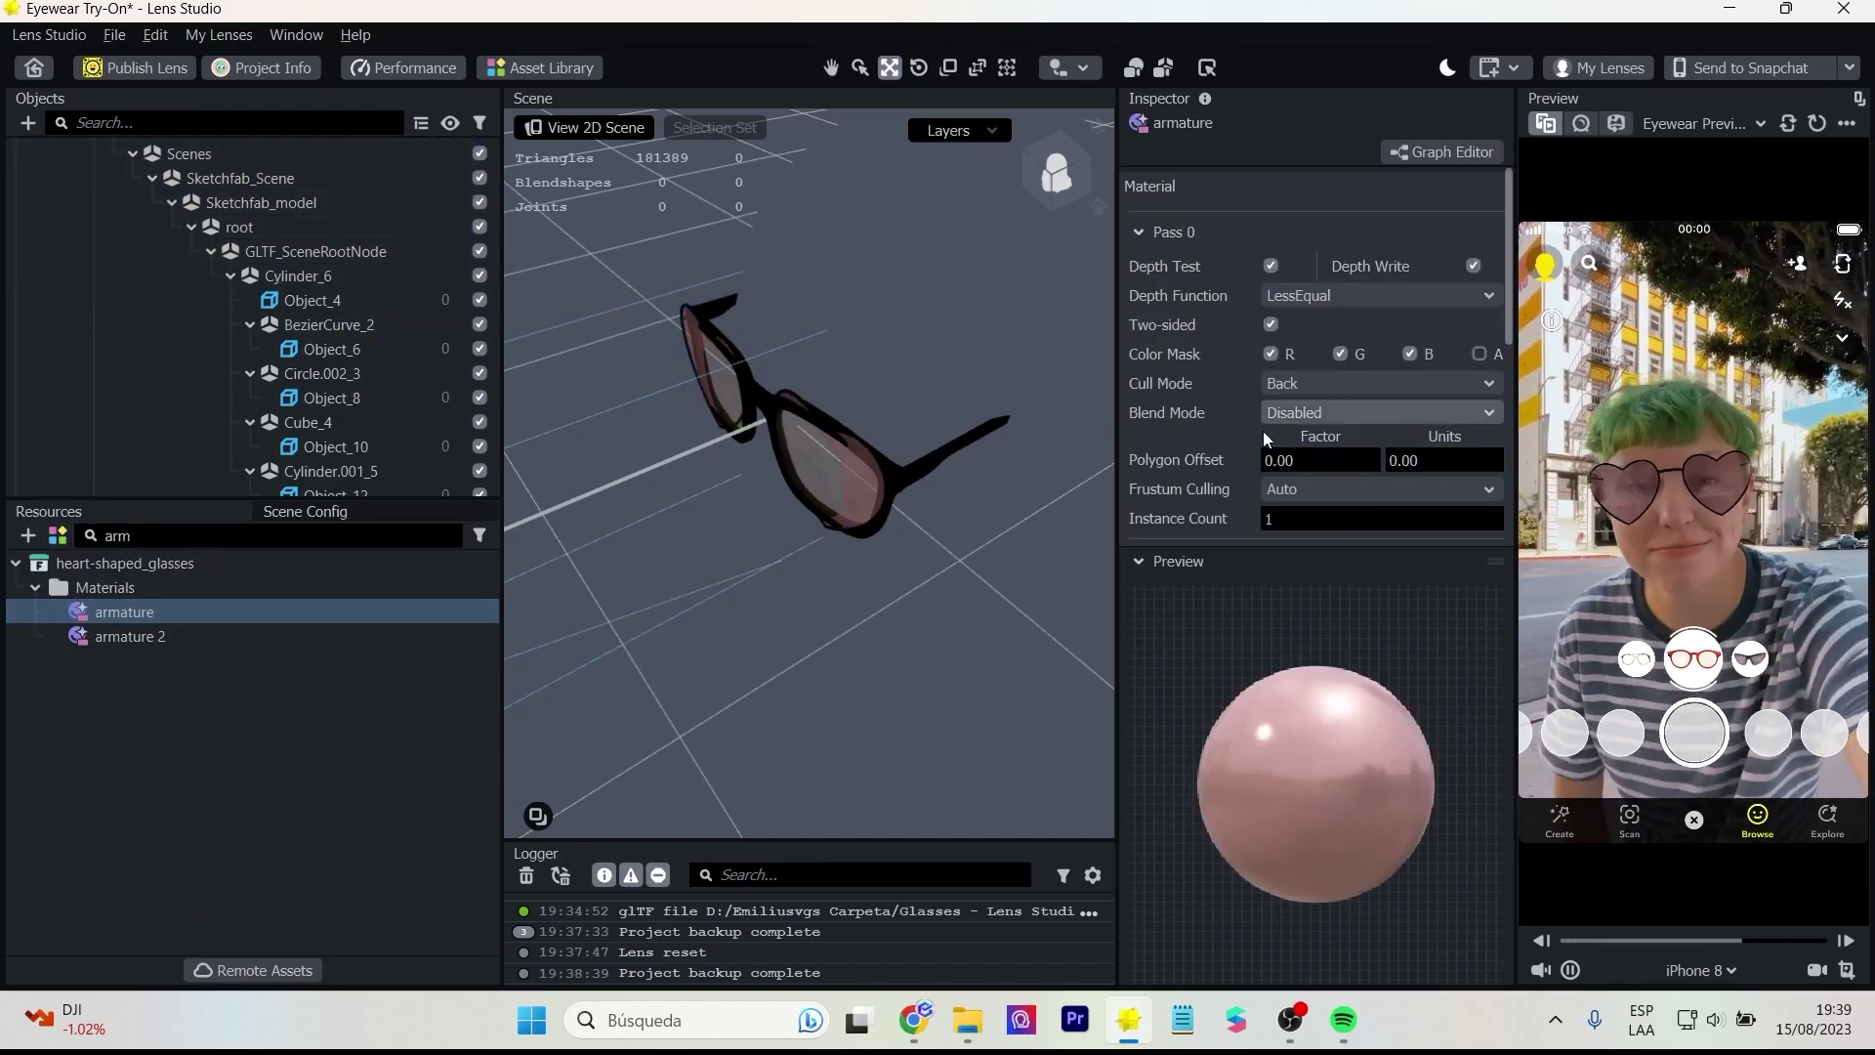
scroll(1226, 402, "down", 3)
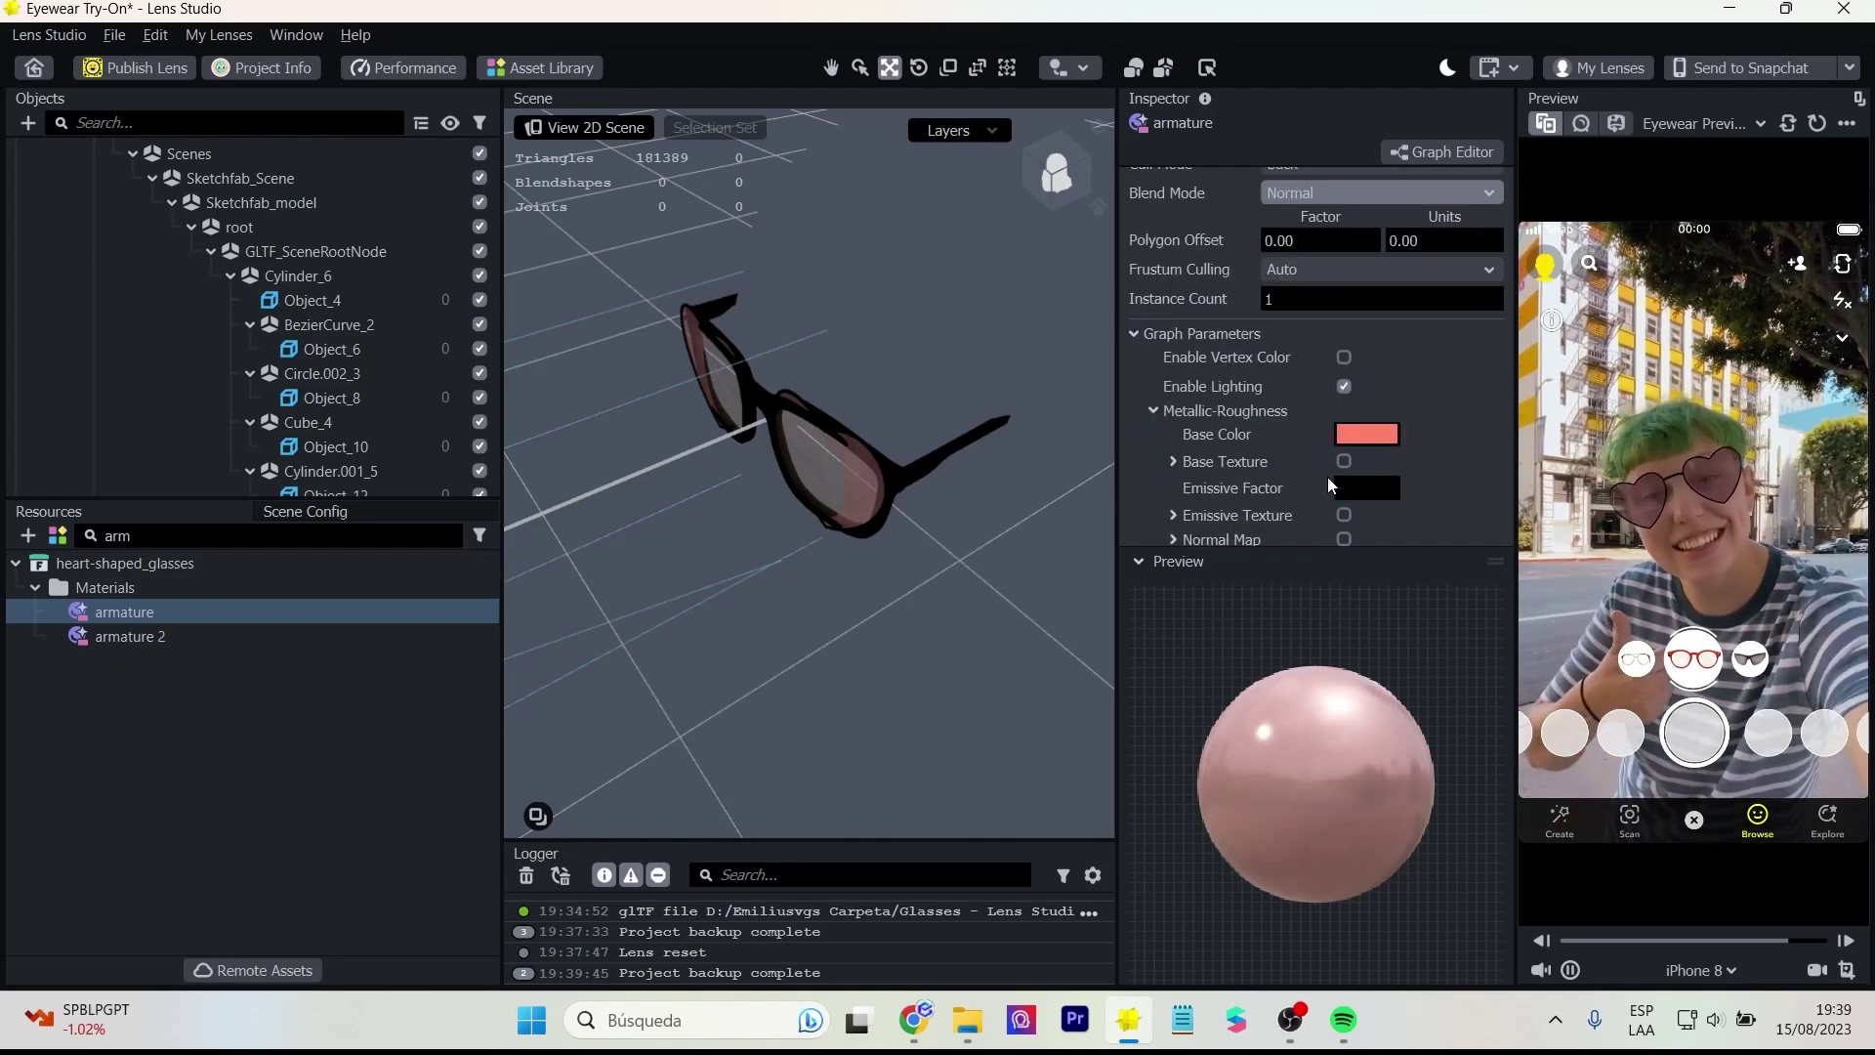
- Set the armature material's Emissive Factor colour to cyan #00ffff
left_click(1366, 487)
left_click(1143, 401)
left_click(855, 366)
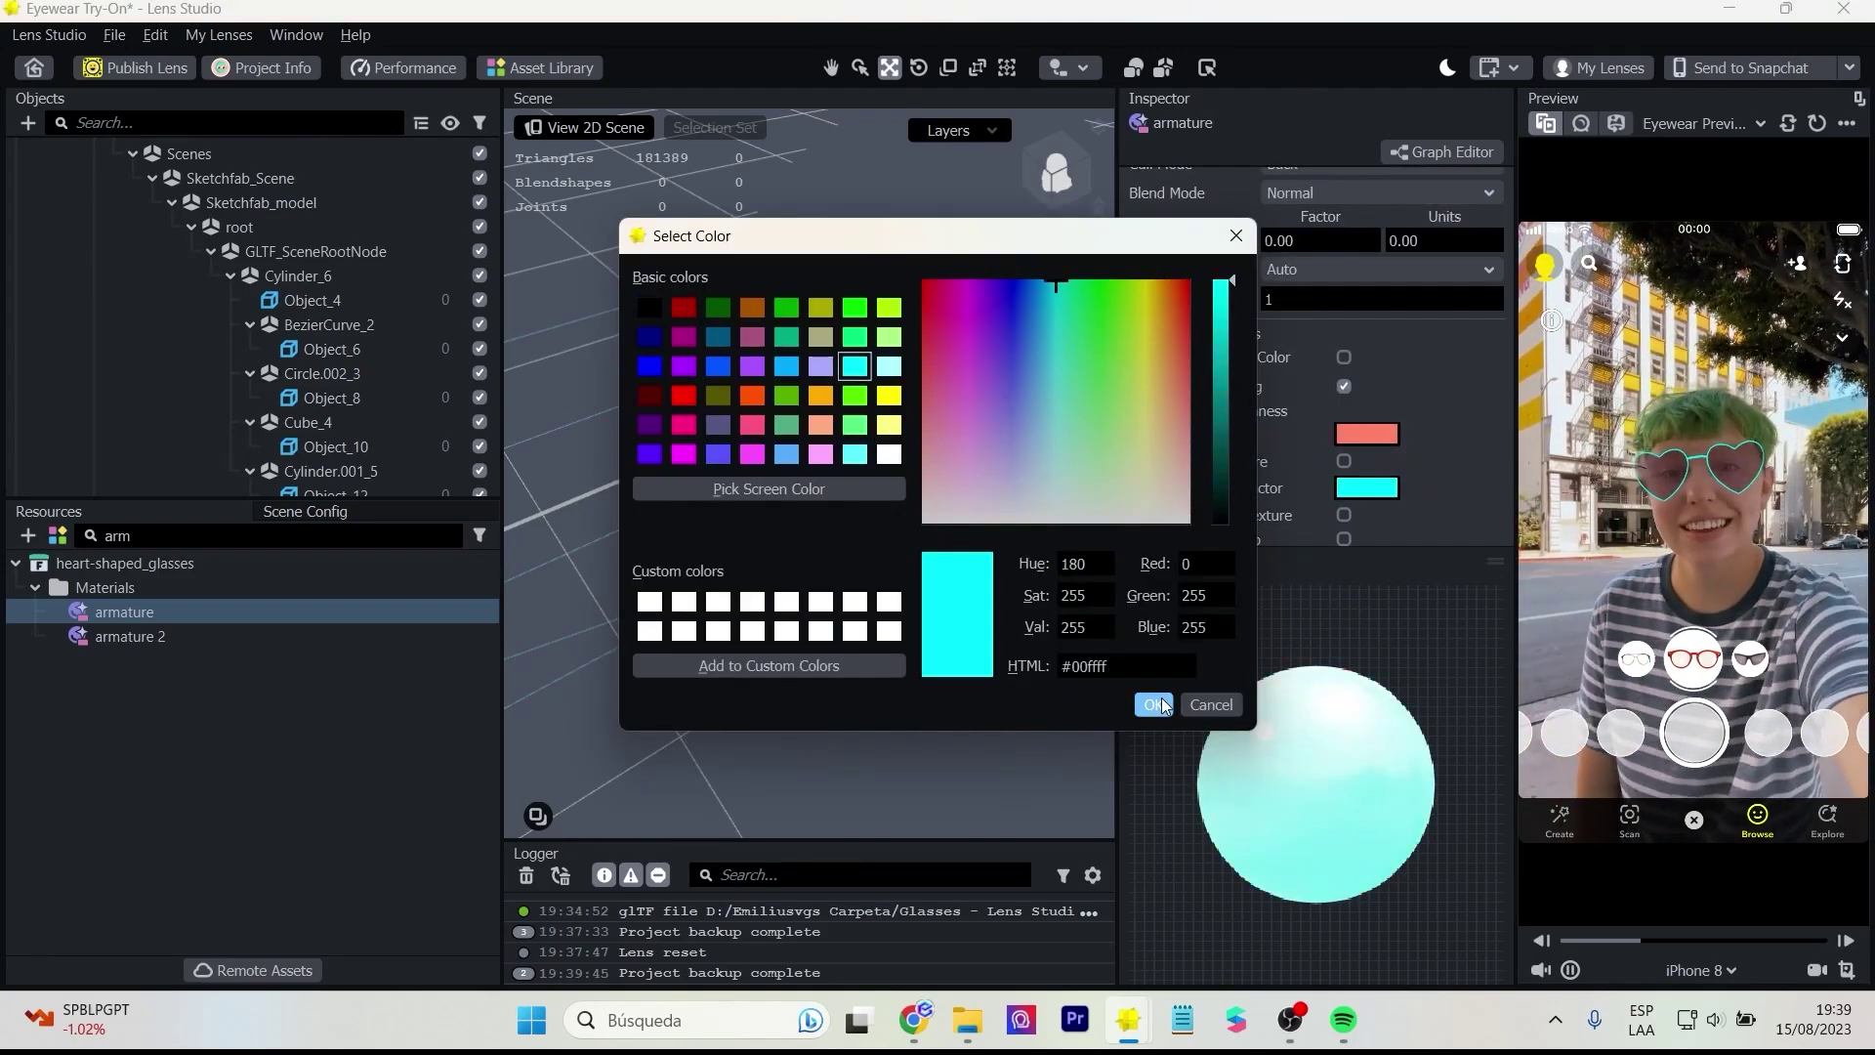
left_click(1153, 704)
scroll(1224, 467, "up", 3)
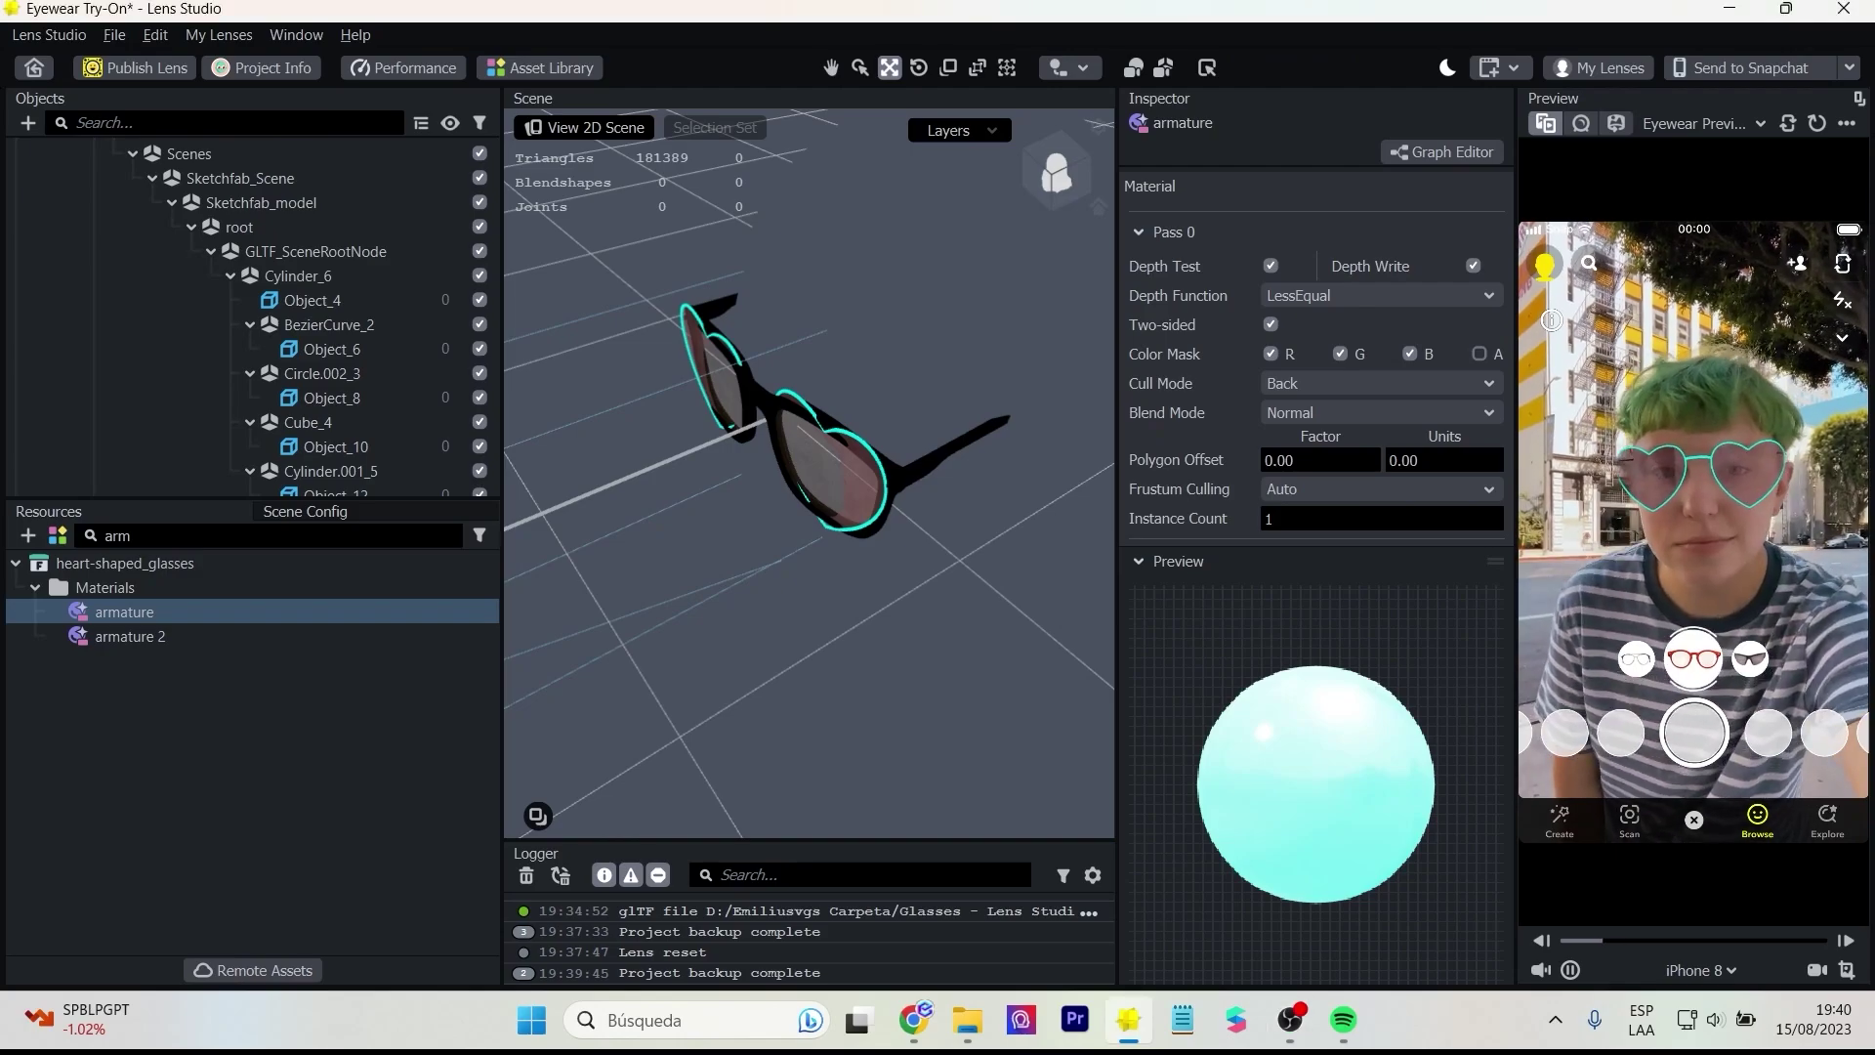
- Switch to Visor 3D, rotate glasses.glb to face the front and capture a screenshot of the model for an icon
key("alt+Tab")
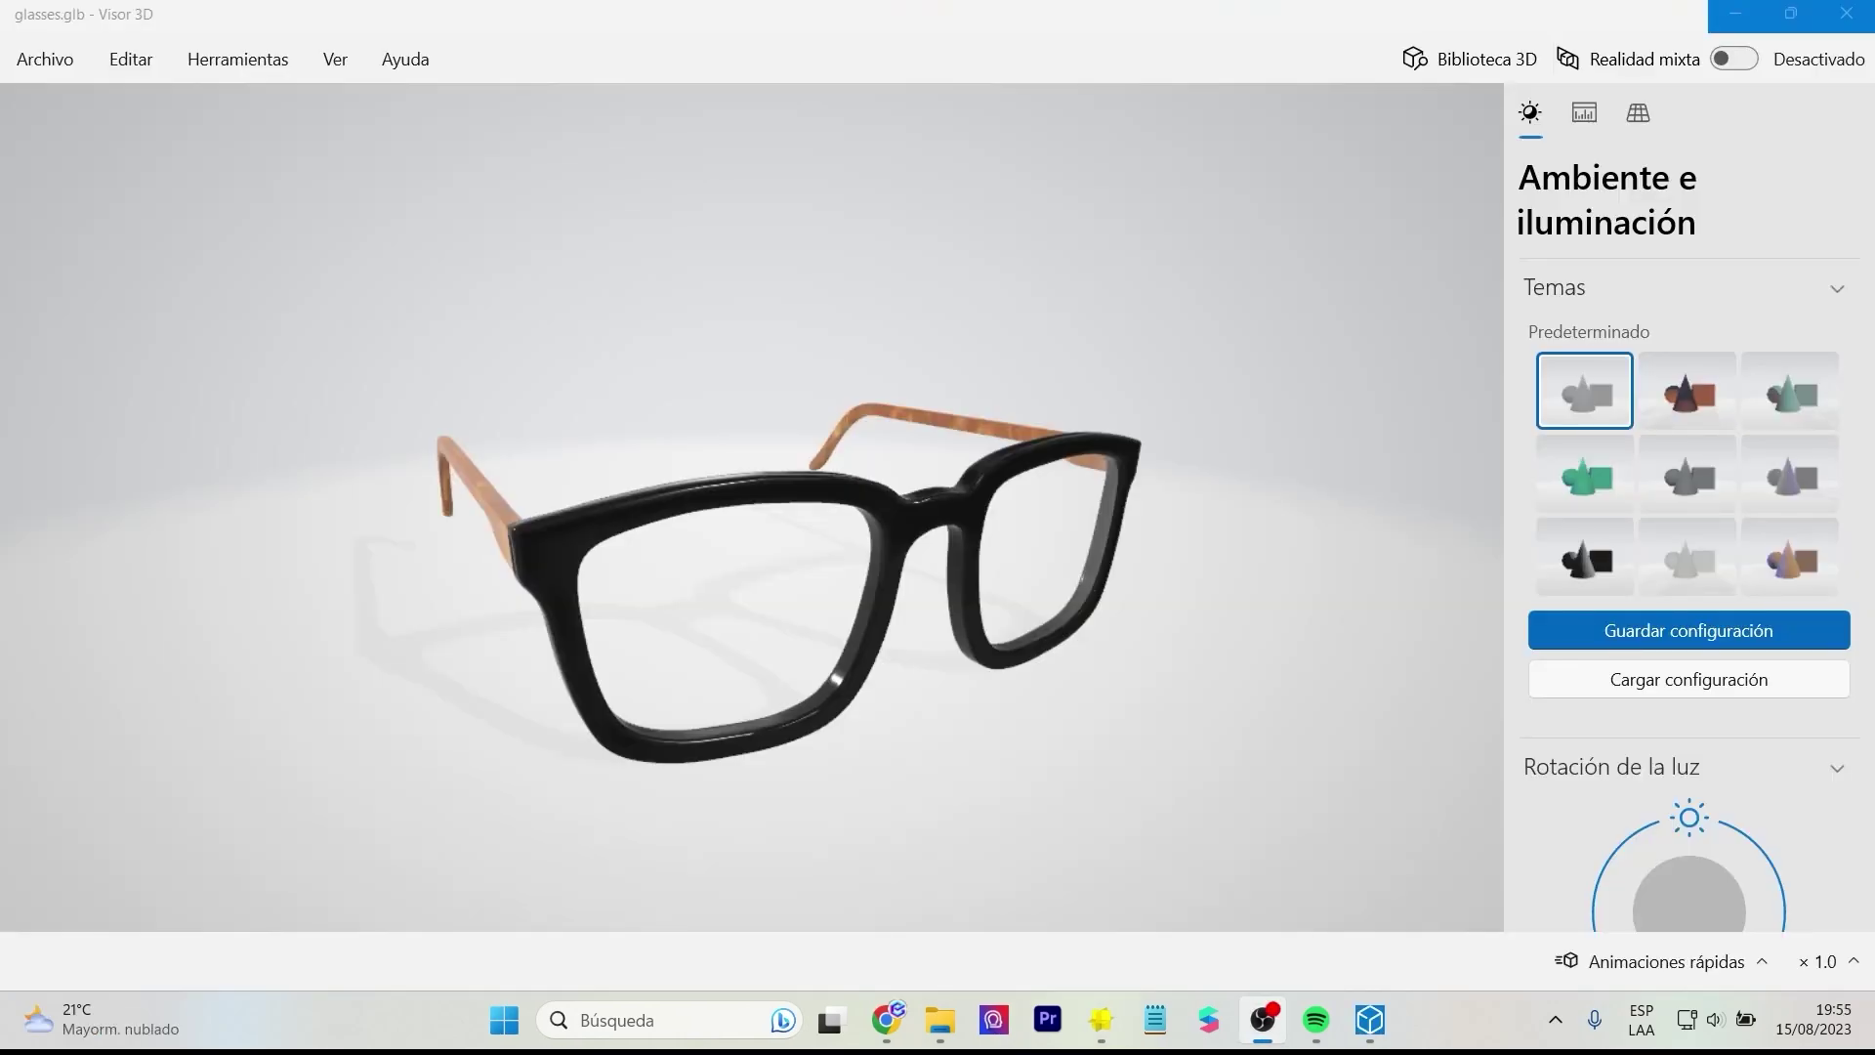
left_click(864, 728)
left_click_drag(864, 729, 1317, 606)
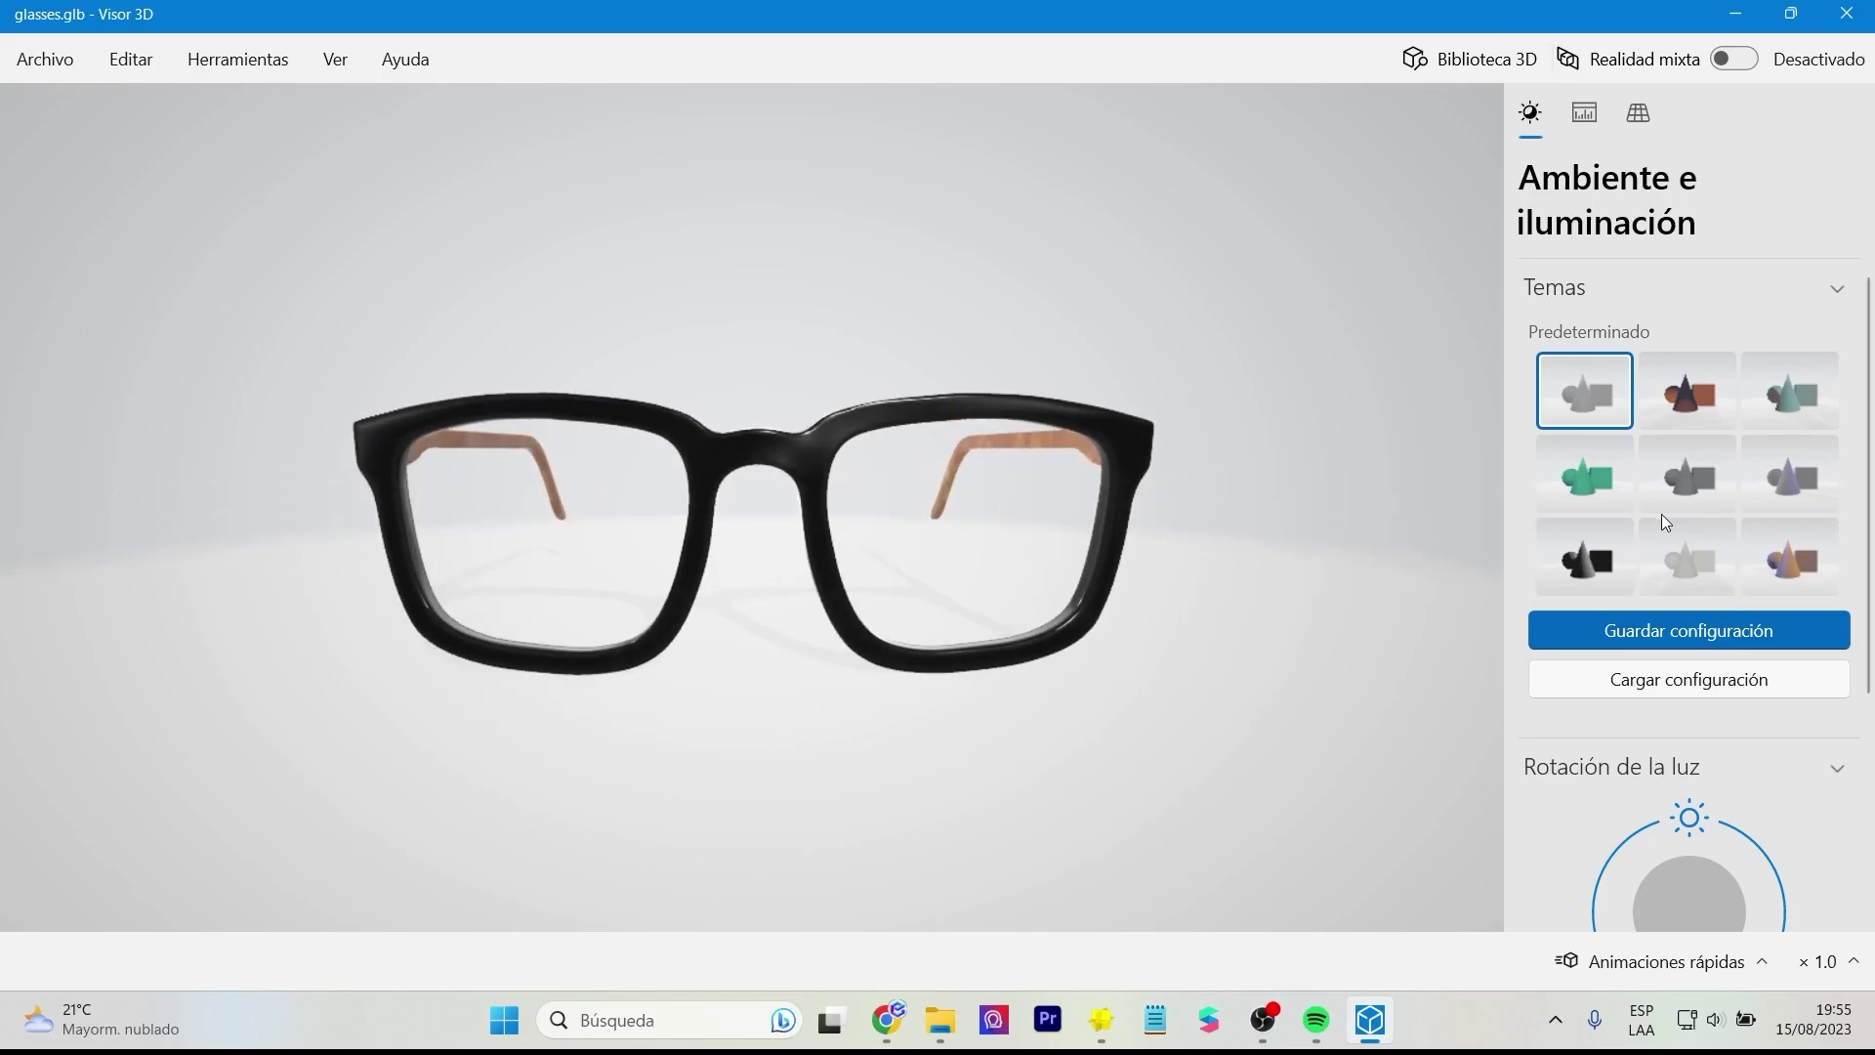
key("super+shift+s")
left_click_drag(115, 94, 1412, 935)
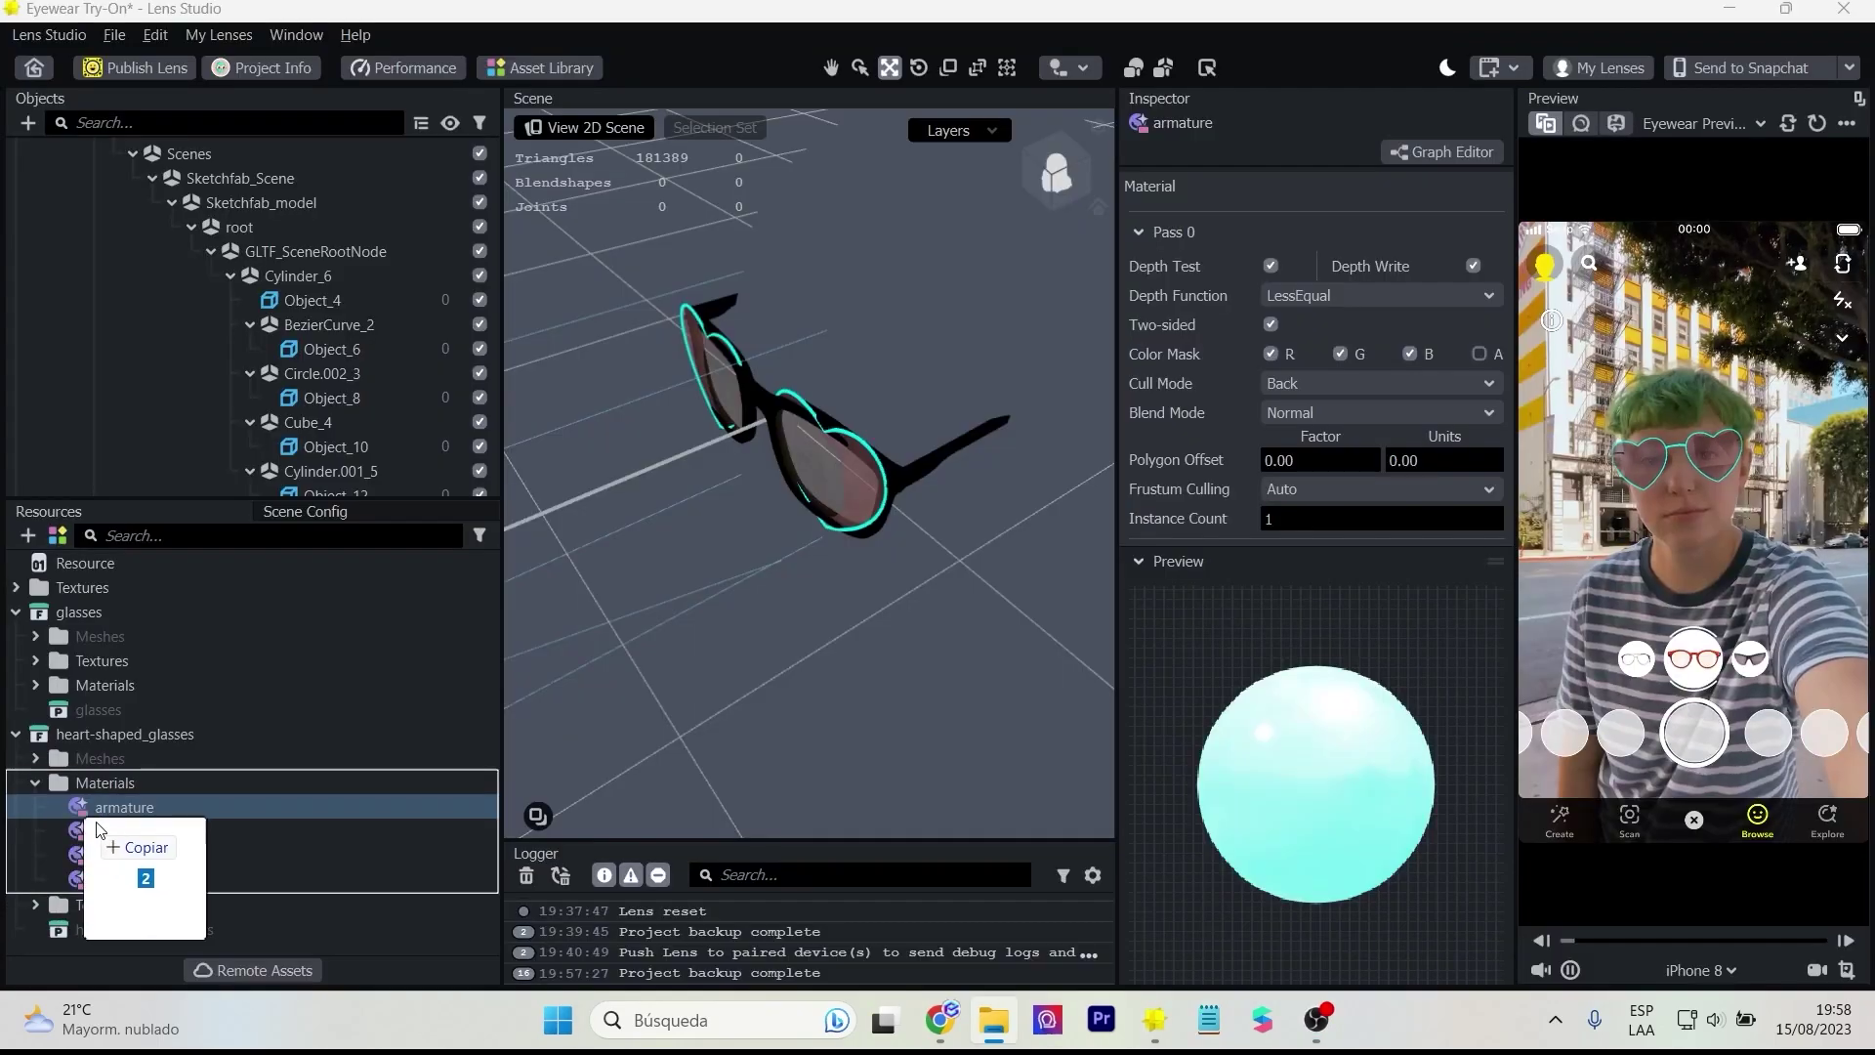
- Import the glass1 and glass2 images into the Eyewear Try-On project's resources and collapse the heart-shaped_glasses hierarchy
left_click_drag(81, 830, 115, 936)
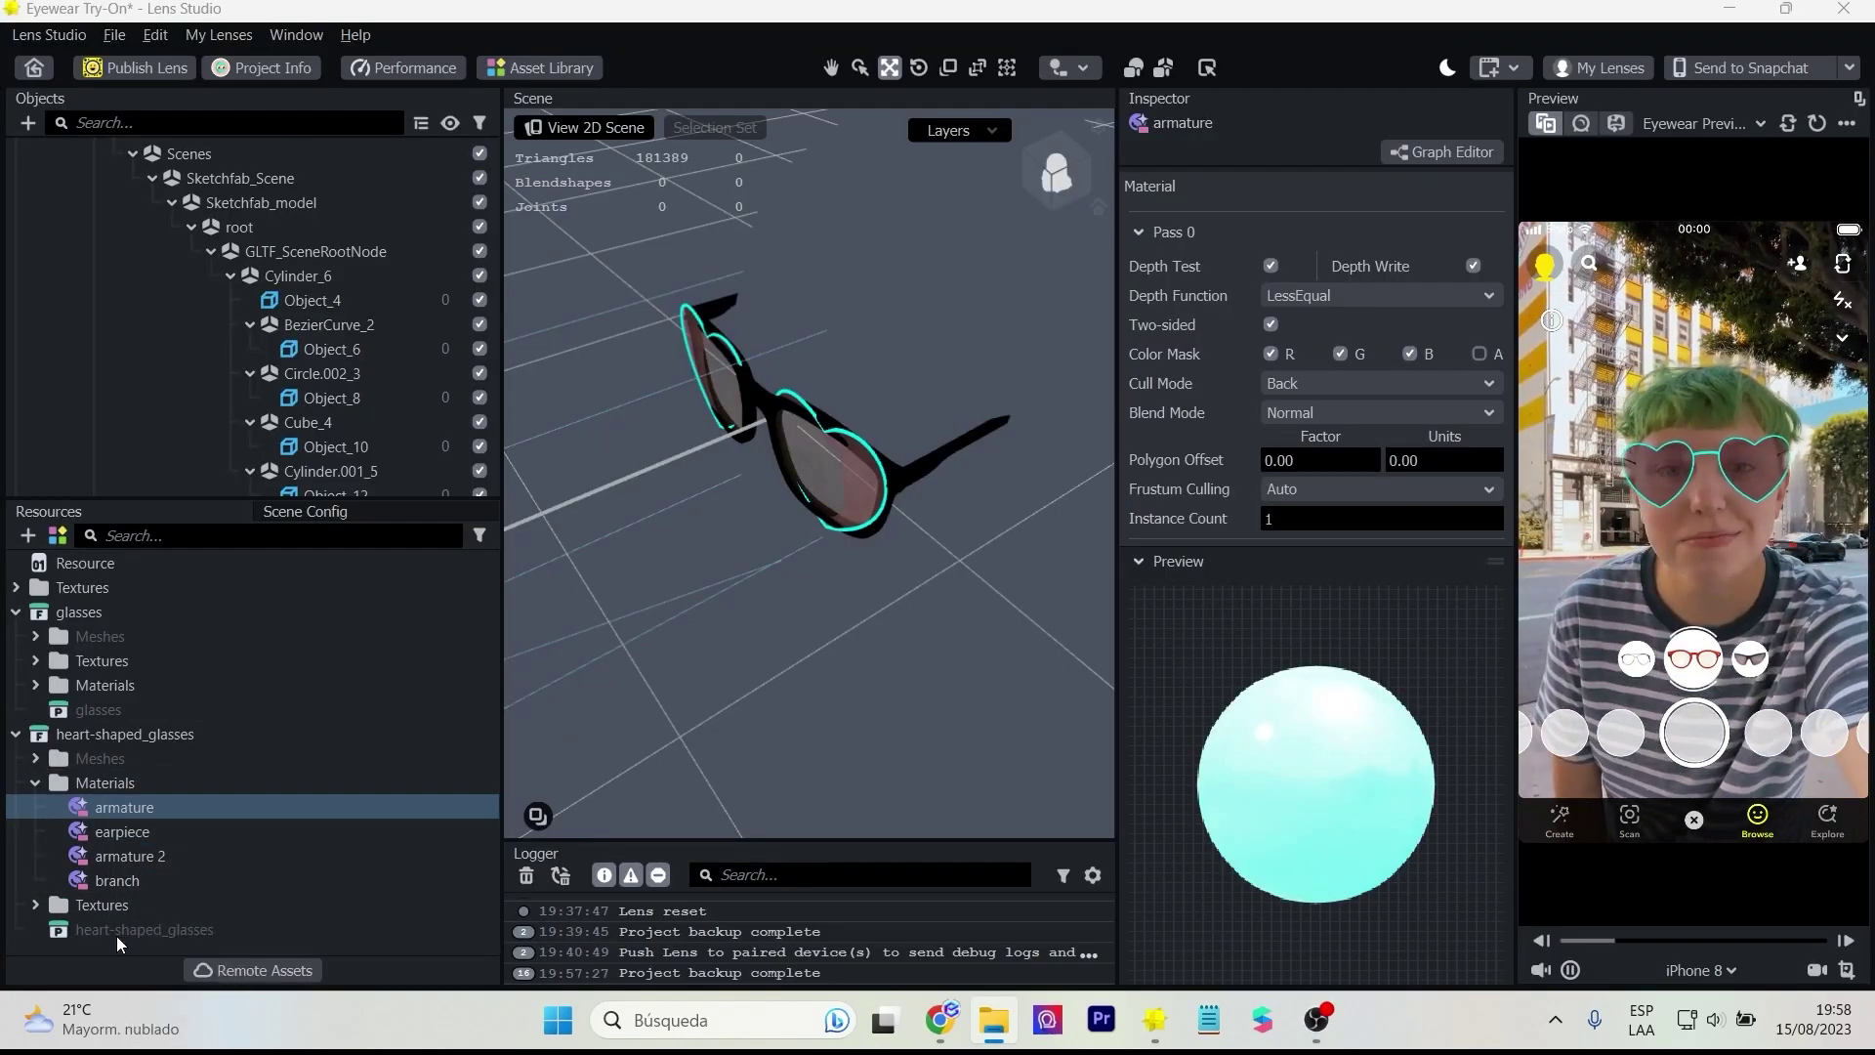
scroll(344, 266, "up", 3)
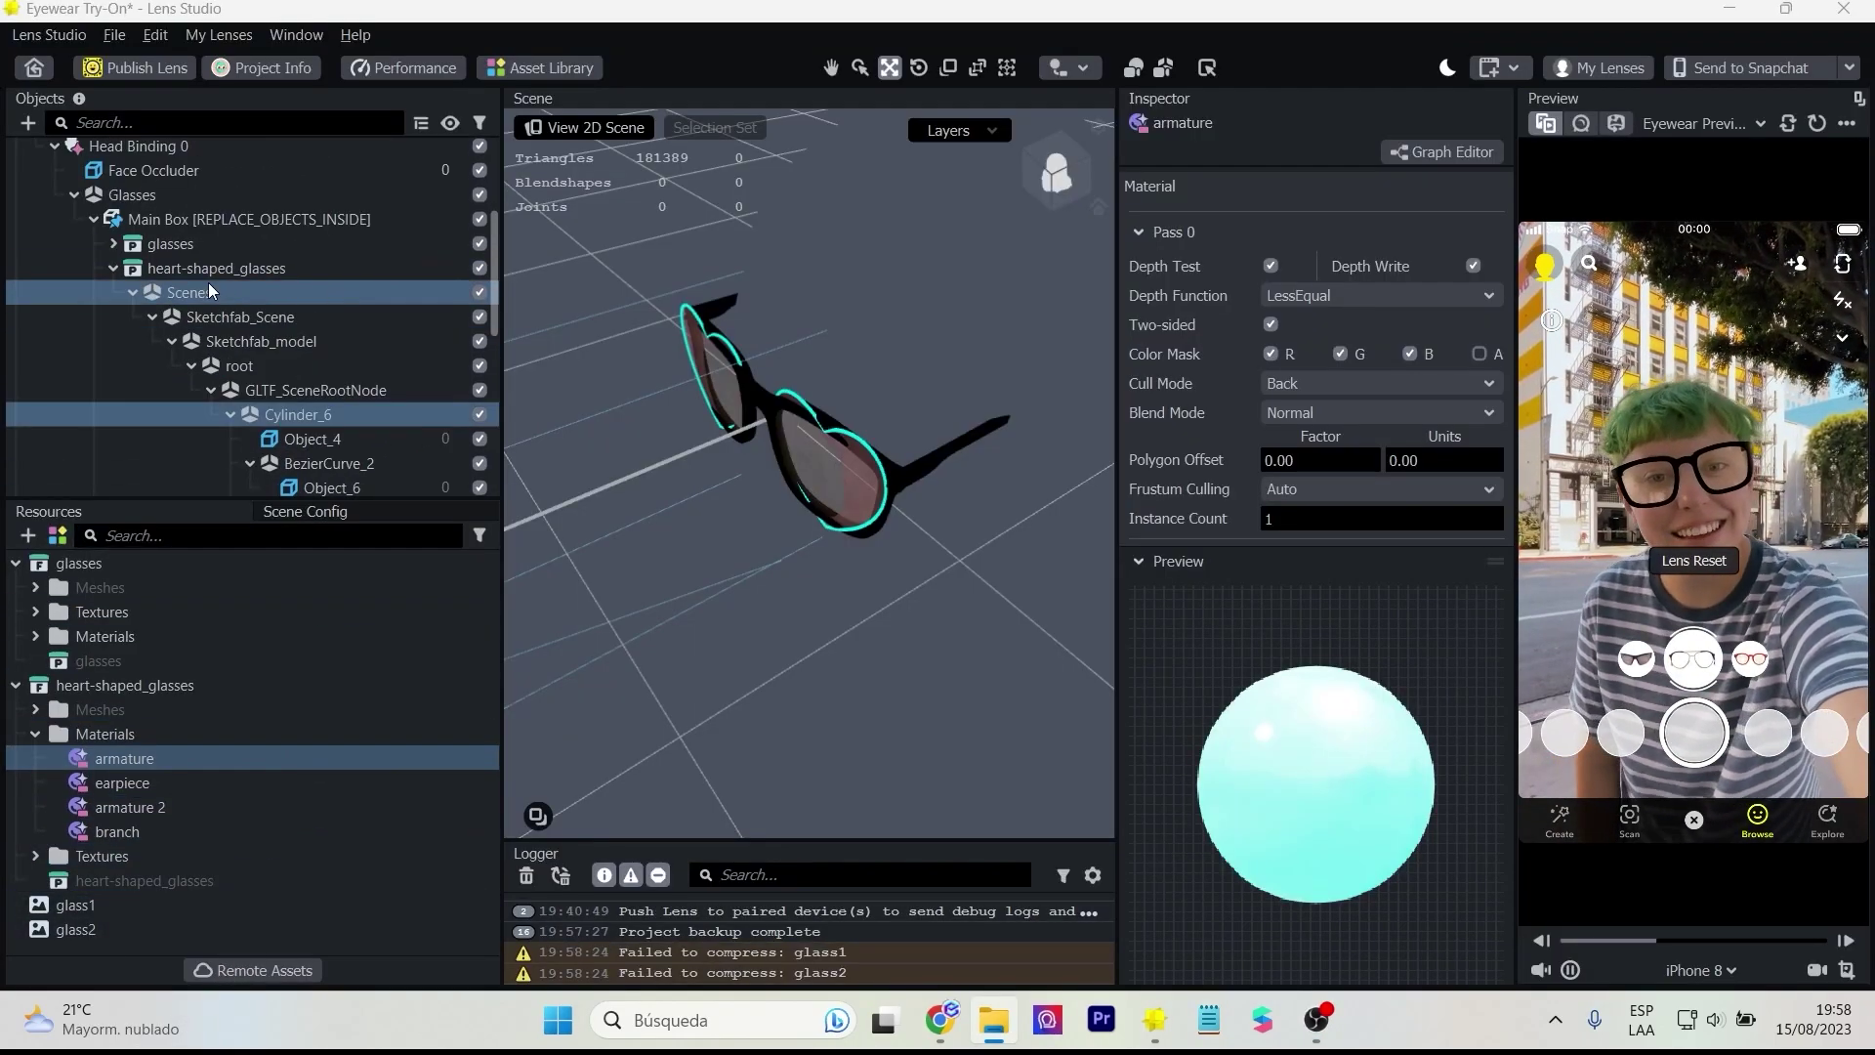
left_click(113, 267)
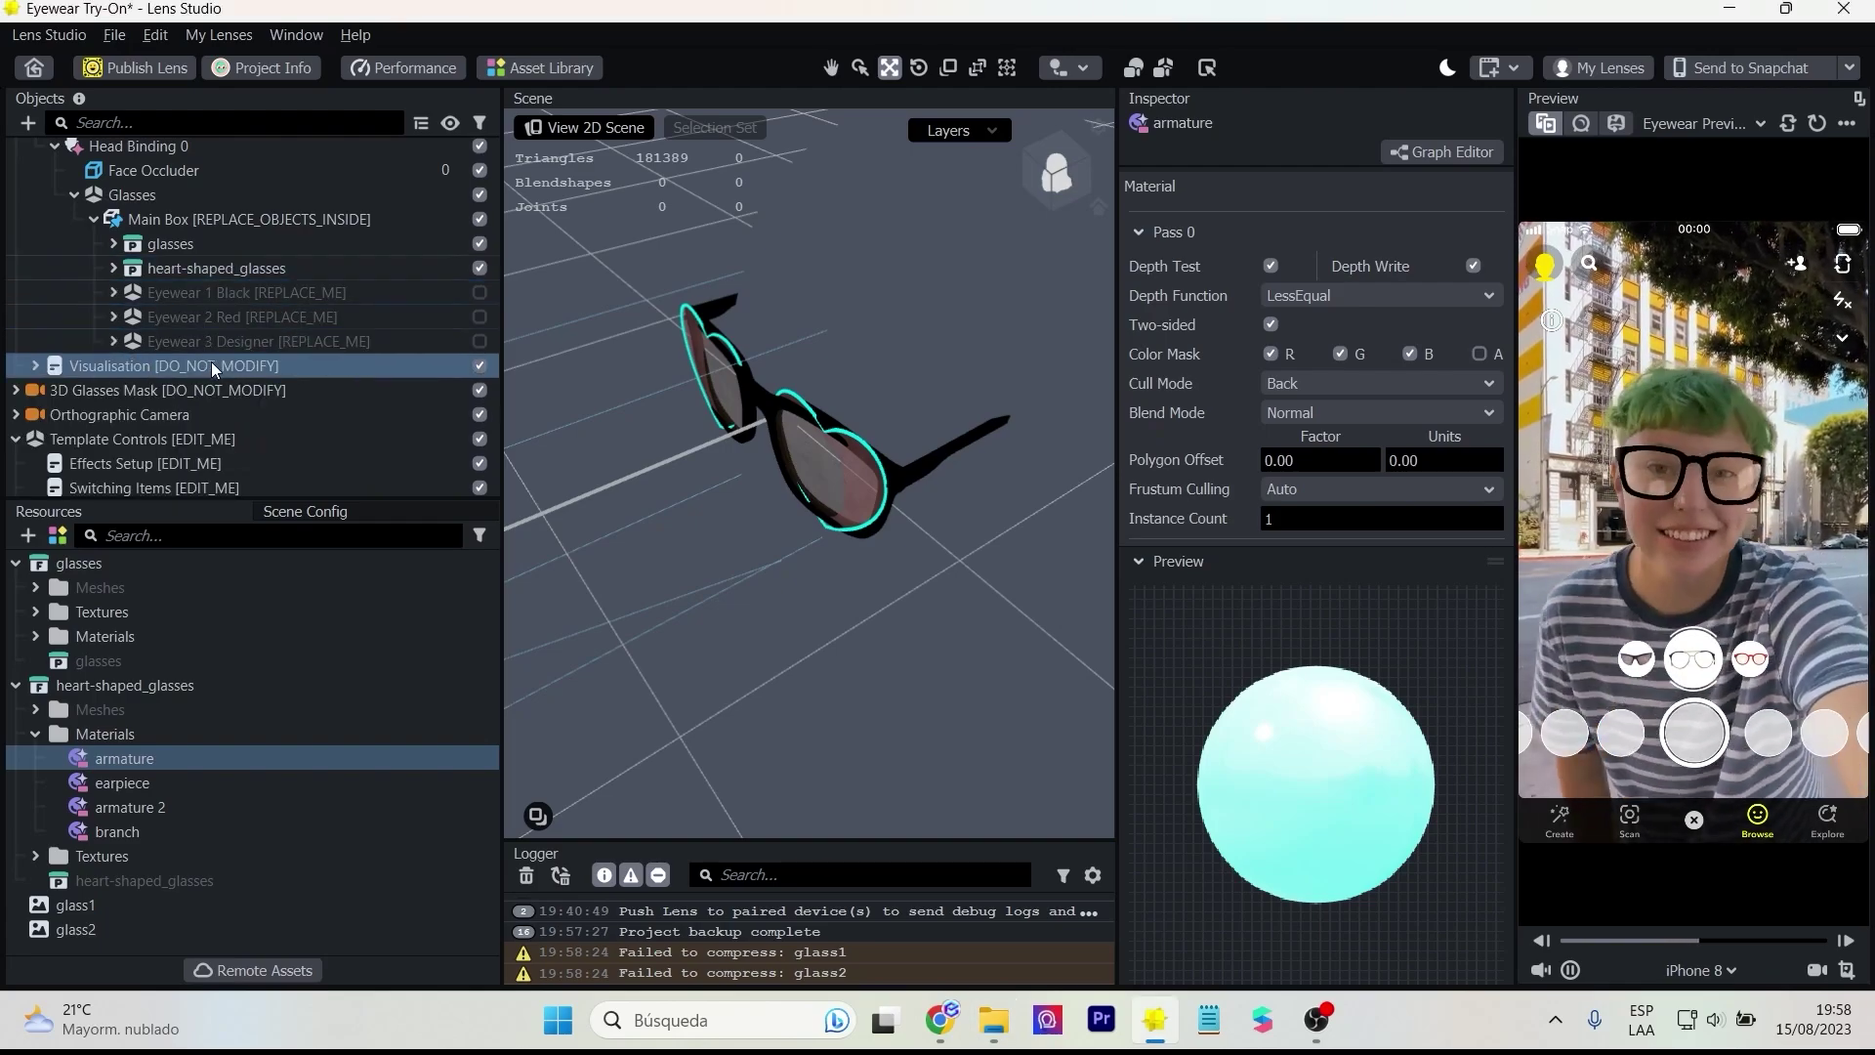
- In the UI's Horizontal Carousel, replace the Image Carousel icons with glass1 as Value 0 and glass2 as Value 1
scroll(211, 362, "down", 1)
left_click(225, 435)
left_click(168, 387)
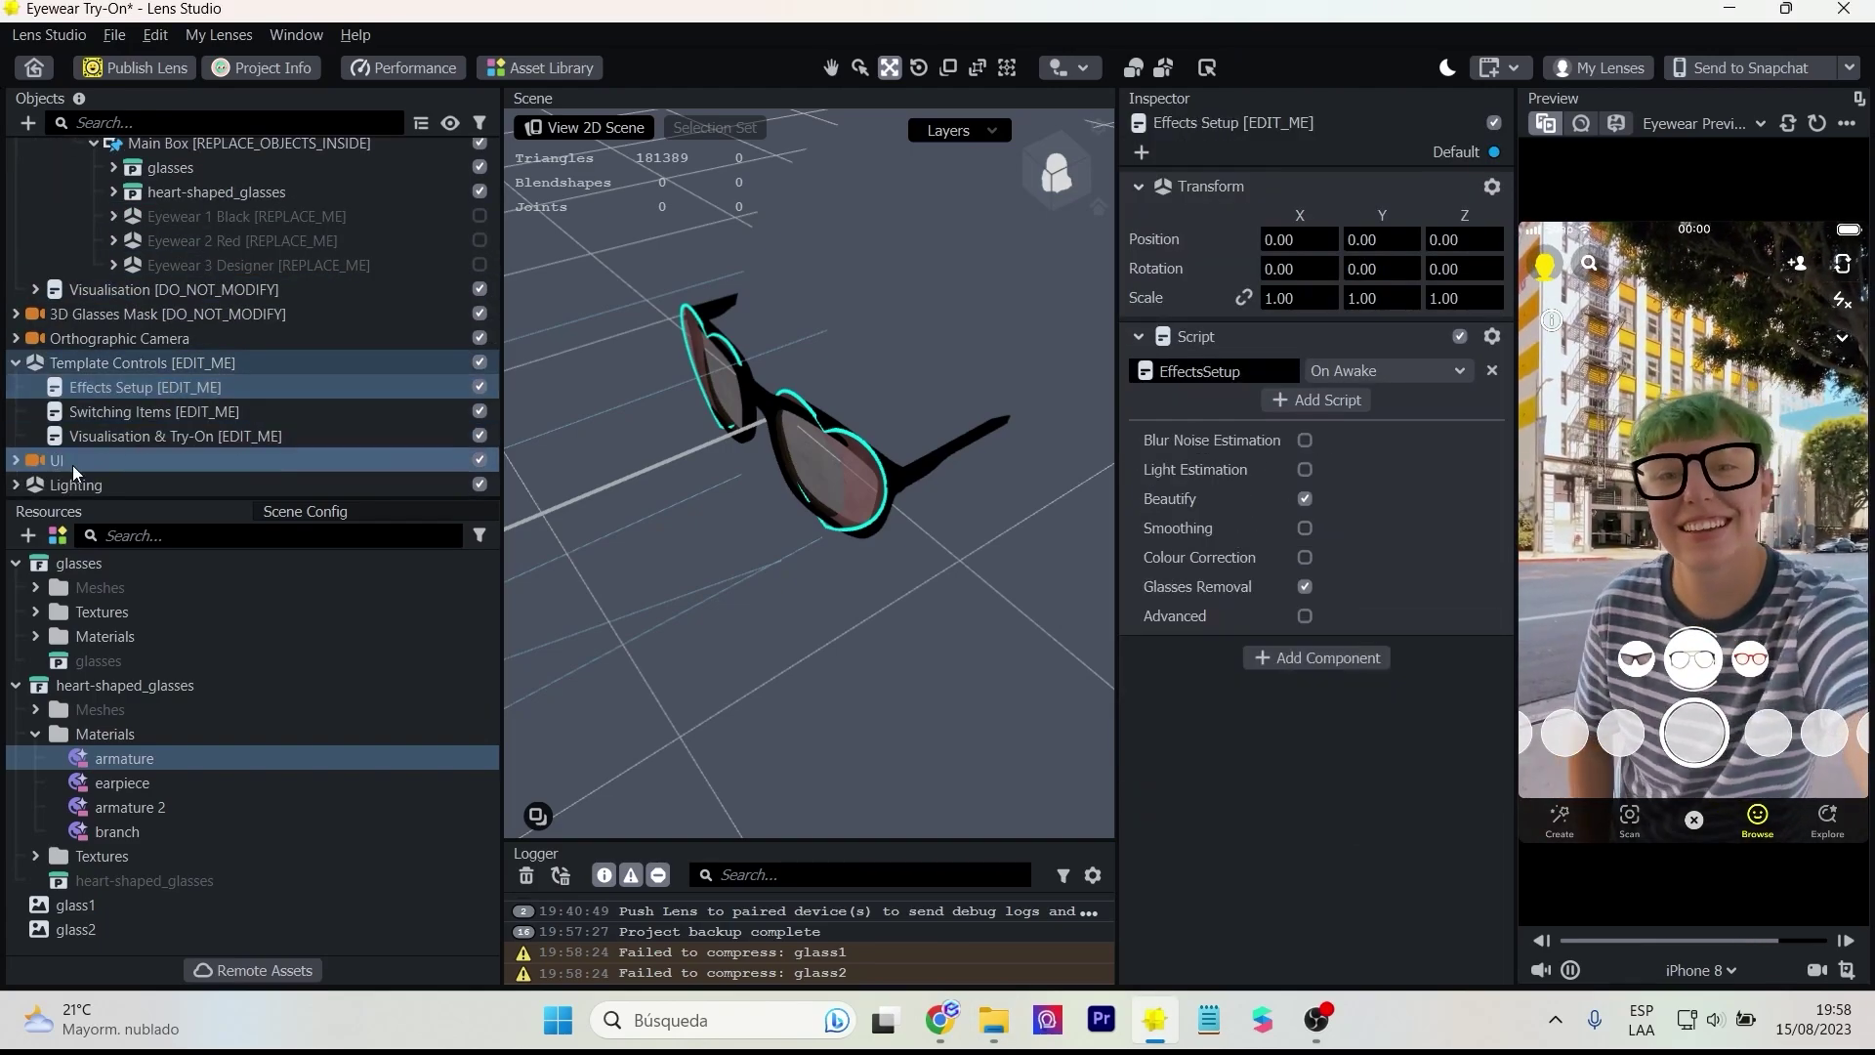
left_click(16, 460)
scroll(117, 410, "down", 2)
left_click(135, 364)
left_click(185, 460)
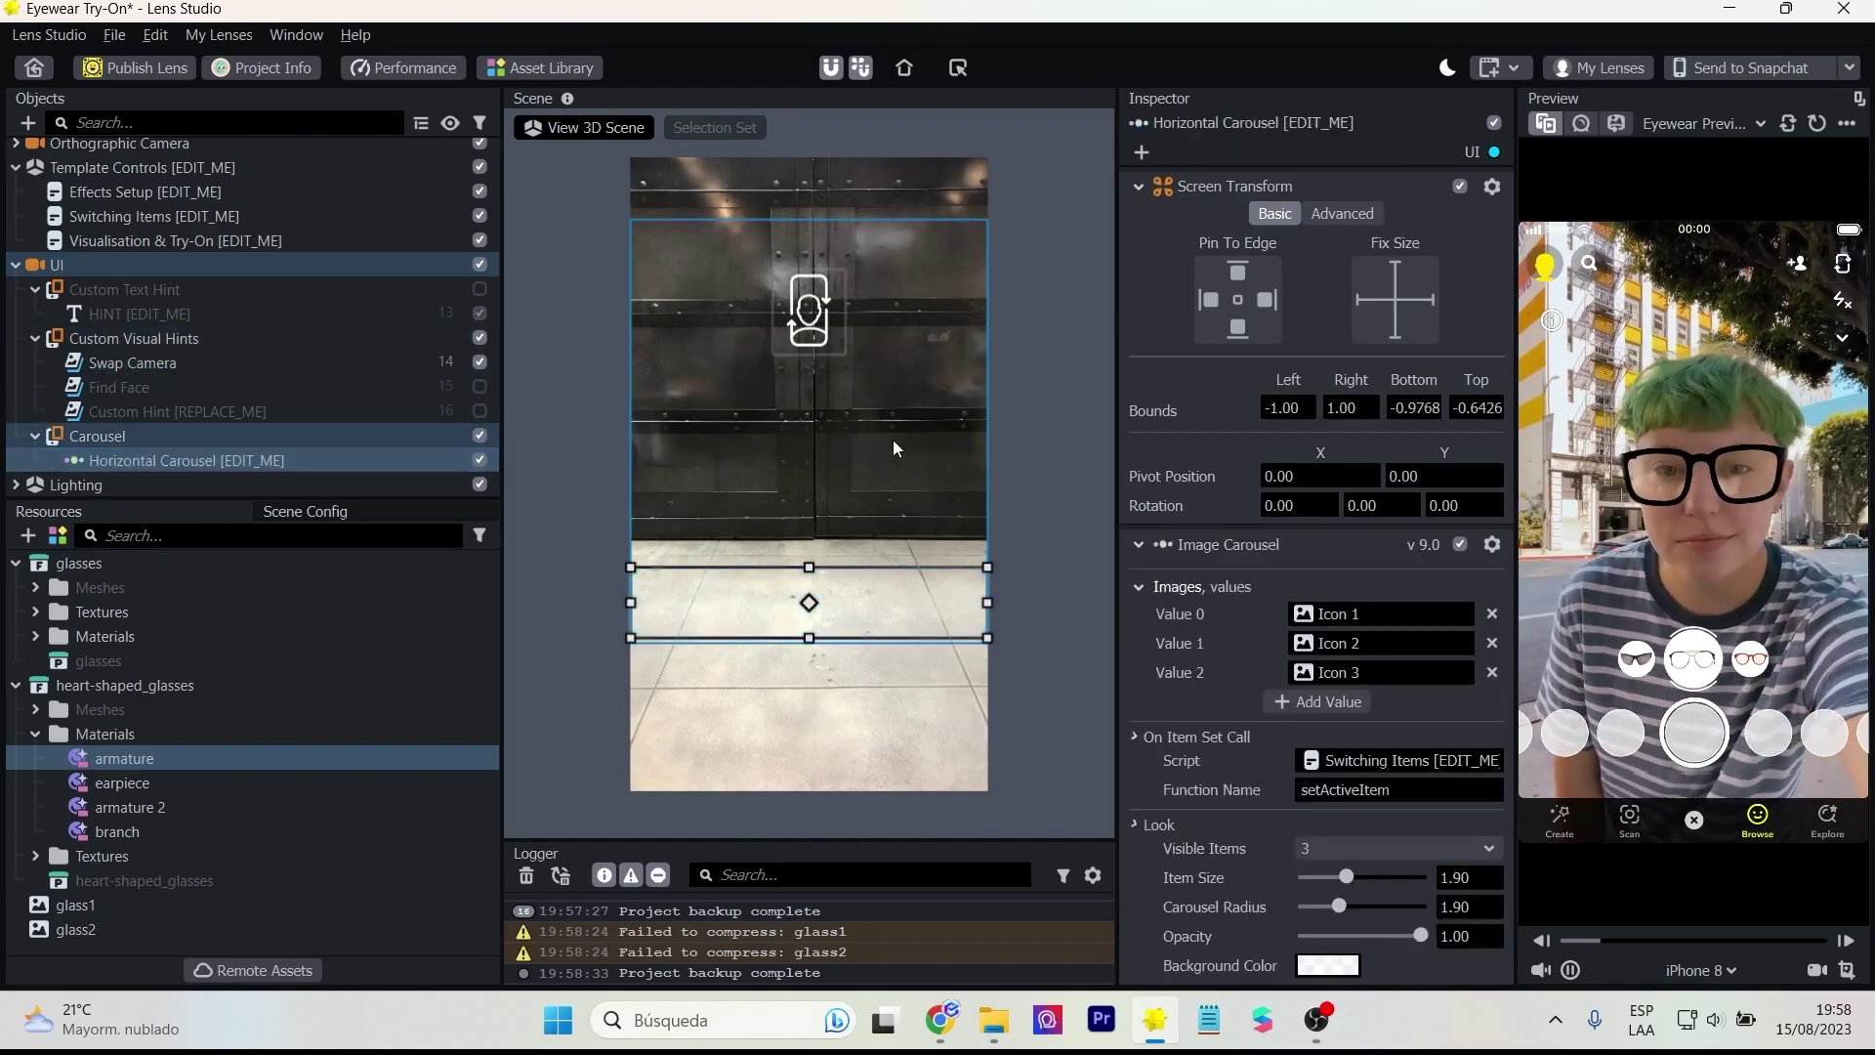
scroll(1162, 466, "down", 1)
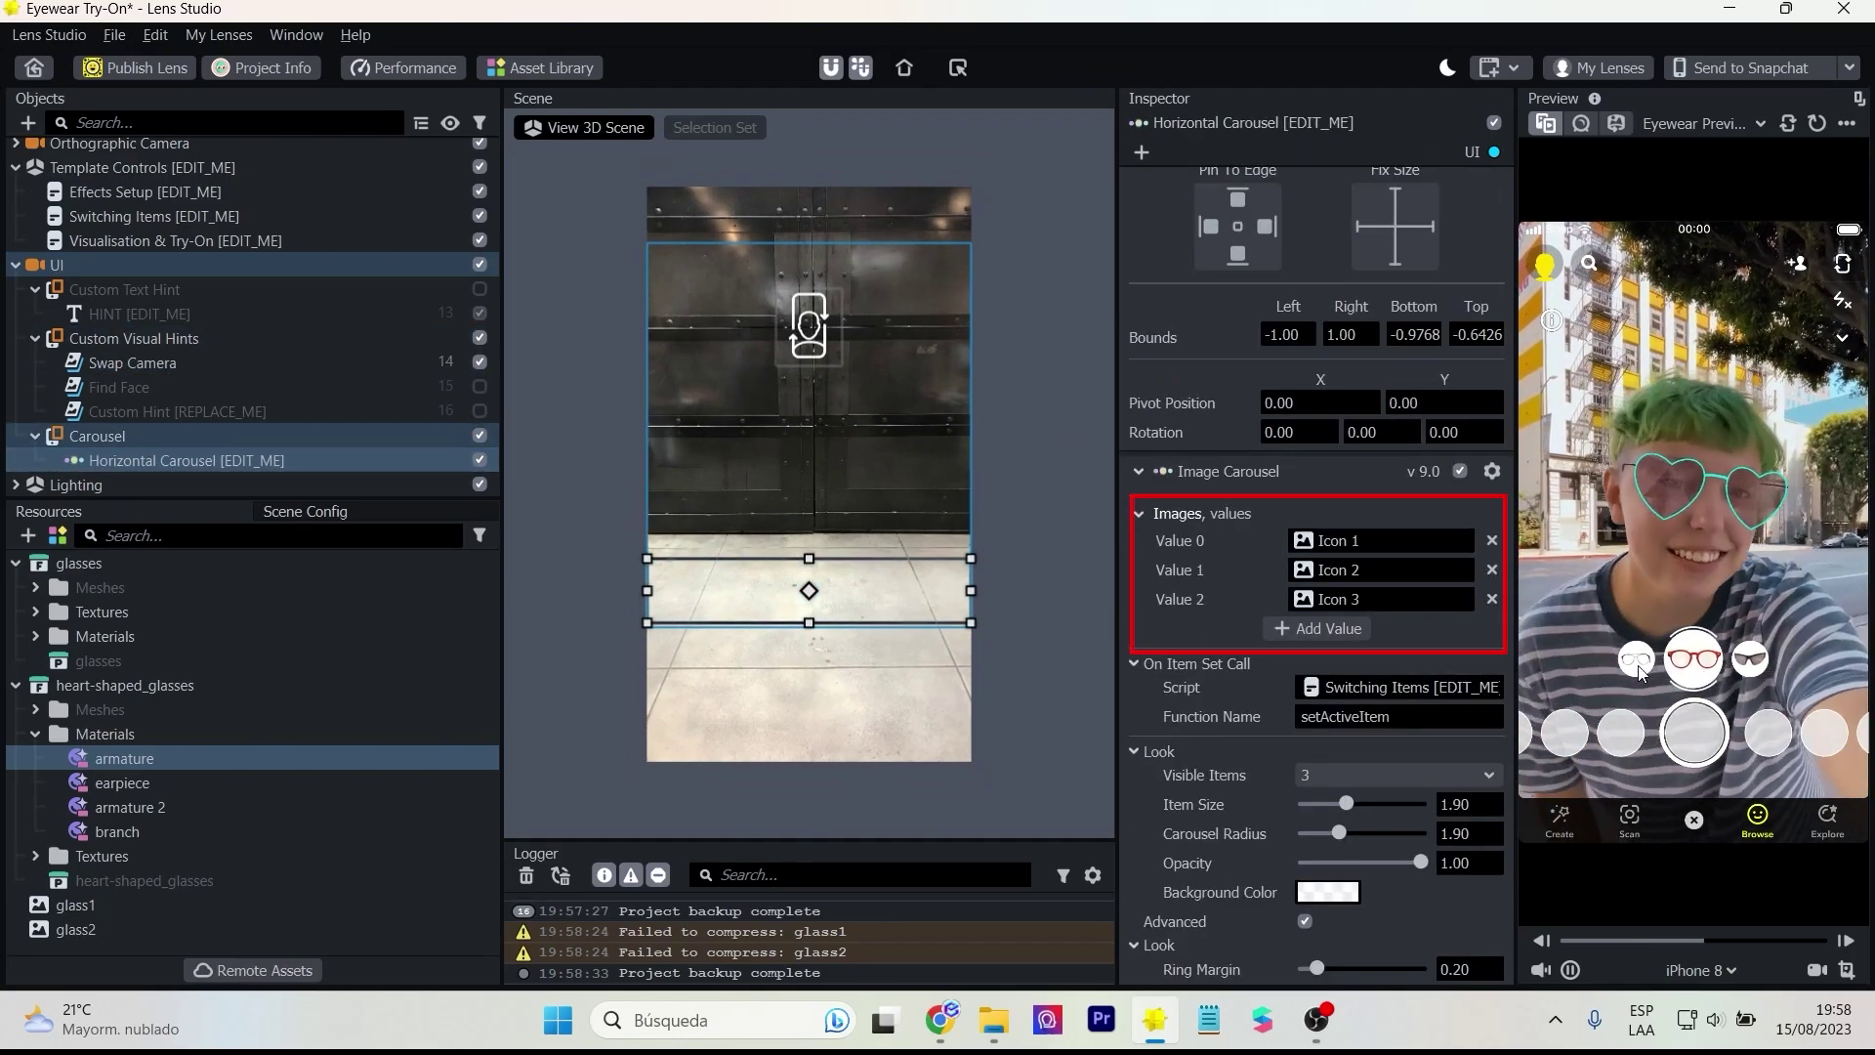
left_click(1649, 671)
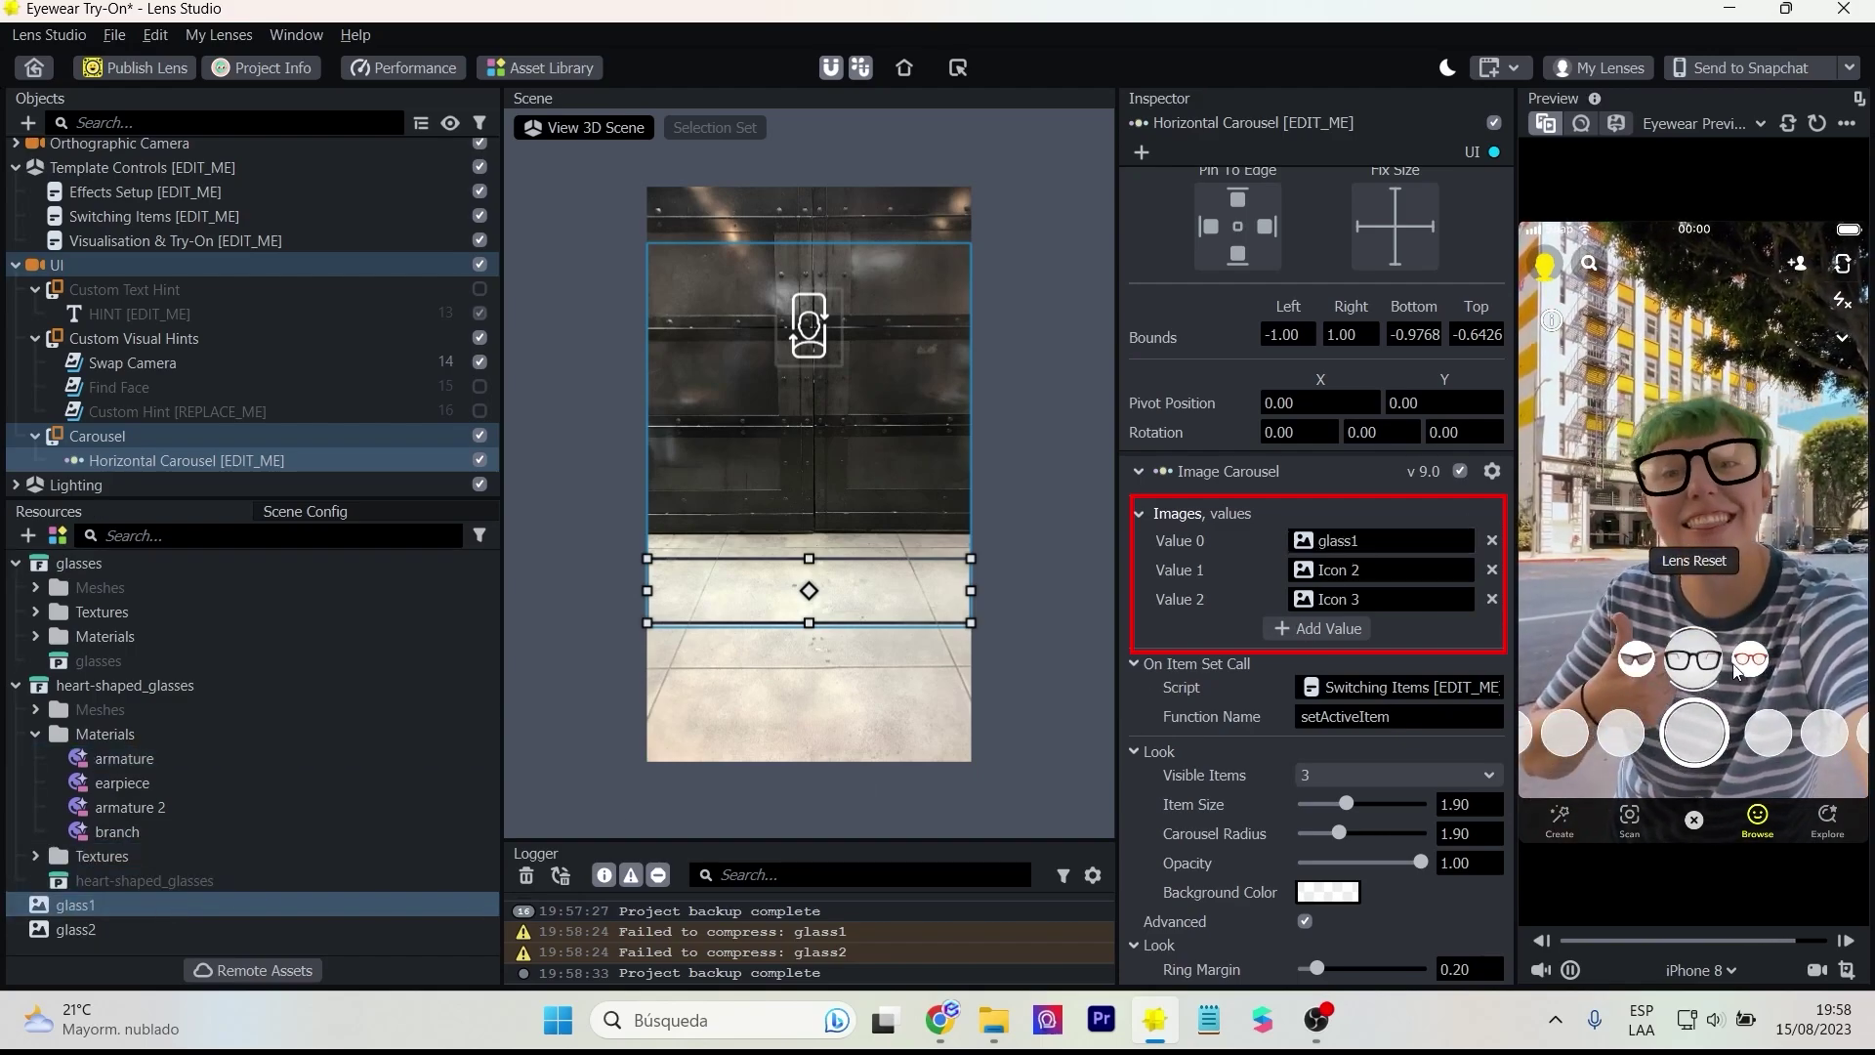
left_click(76, 929)
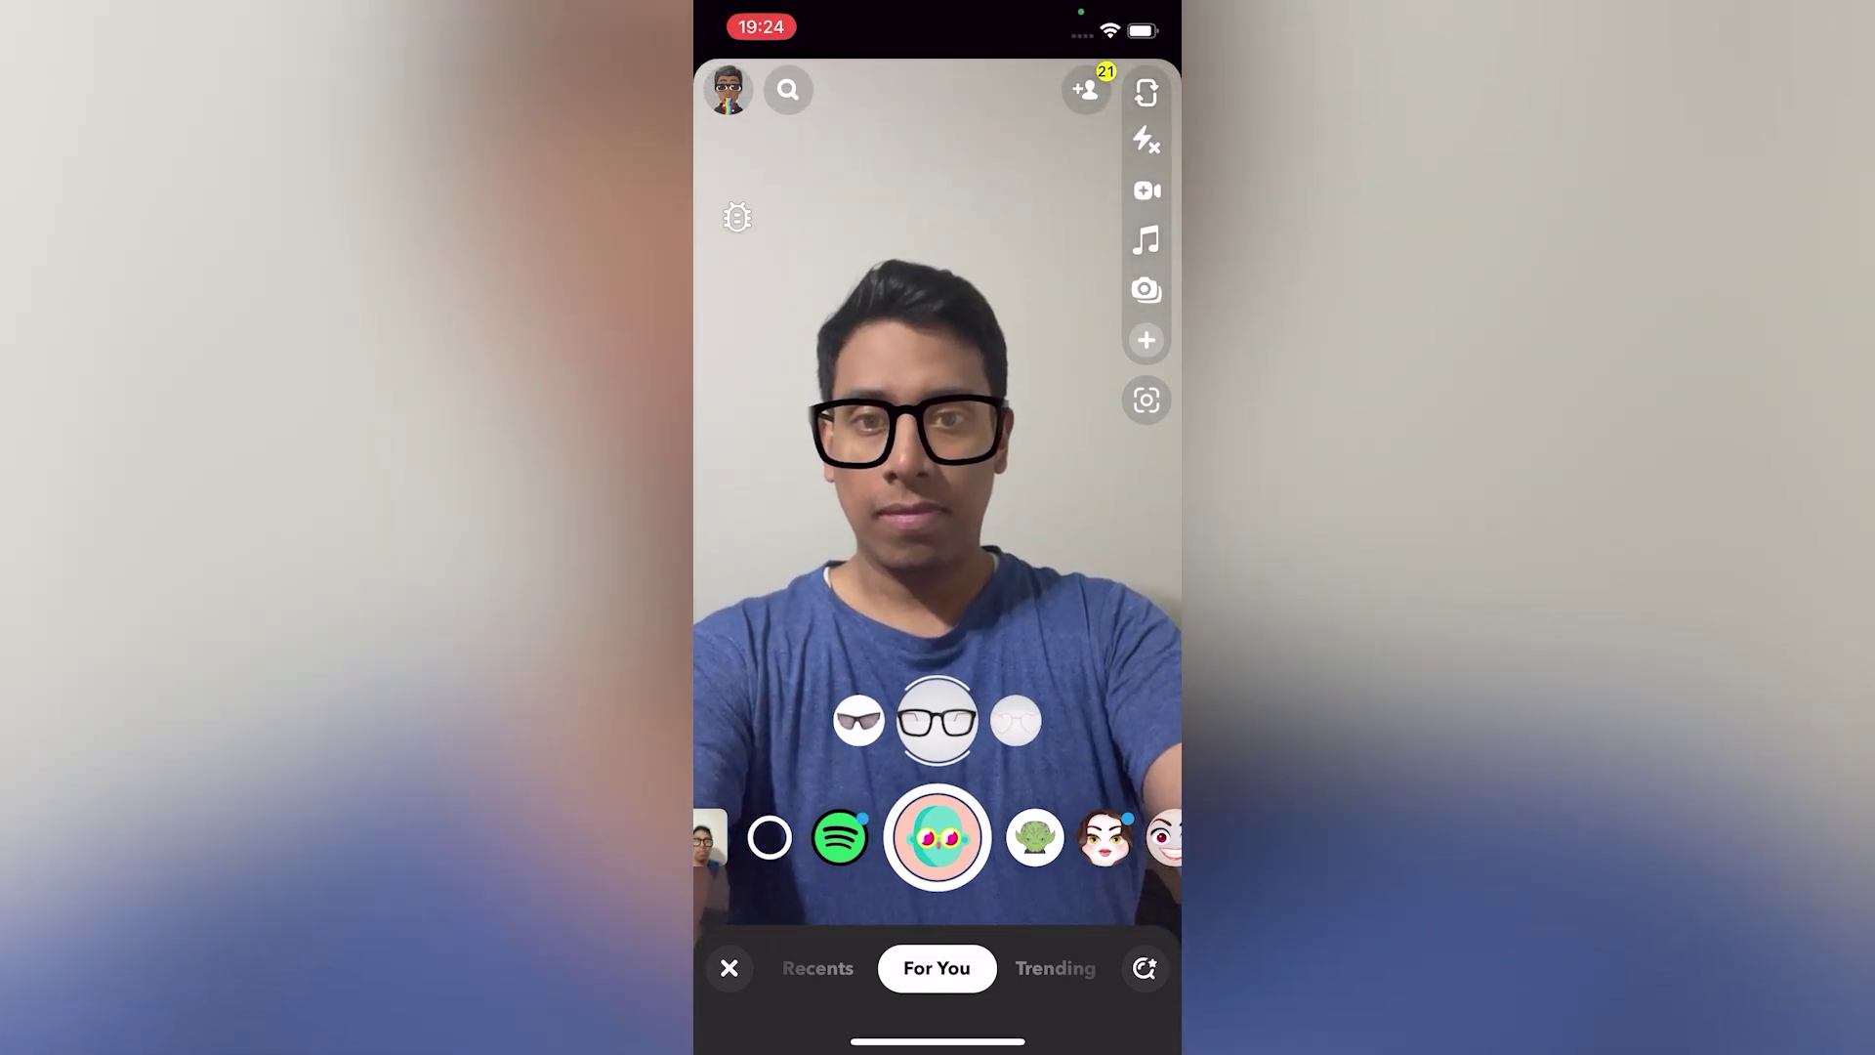
- Test the lens in Snapchat on the phone by switching the carousel to the heart-shaped glasses and the dark sunglasses
left_click(1016, 721)
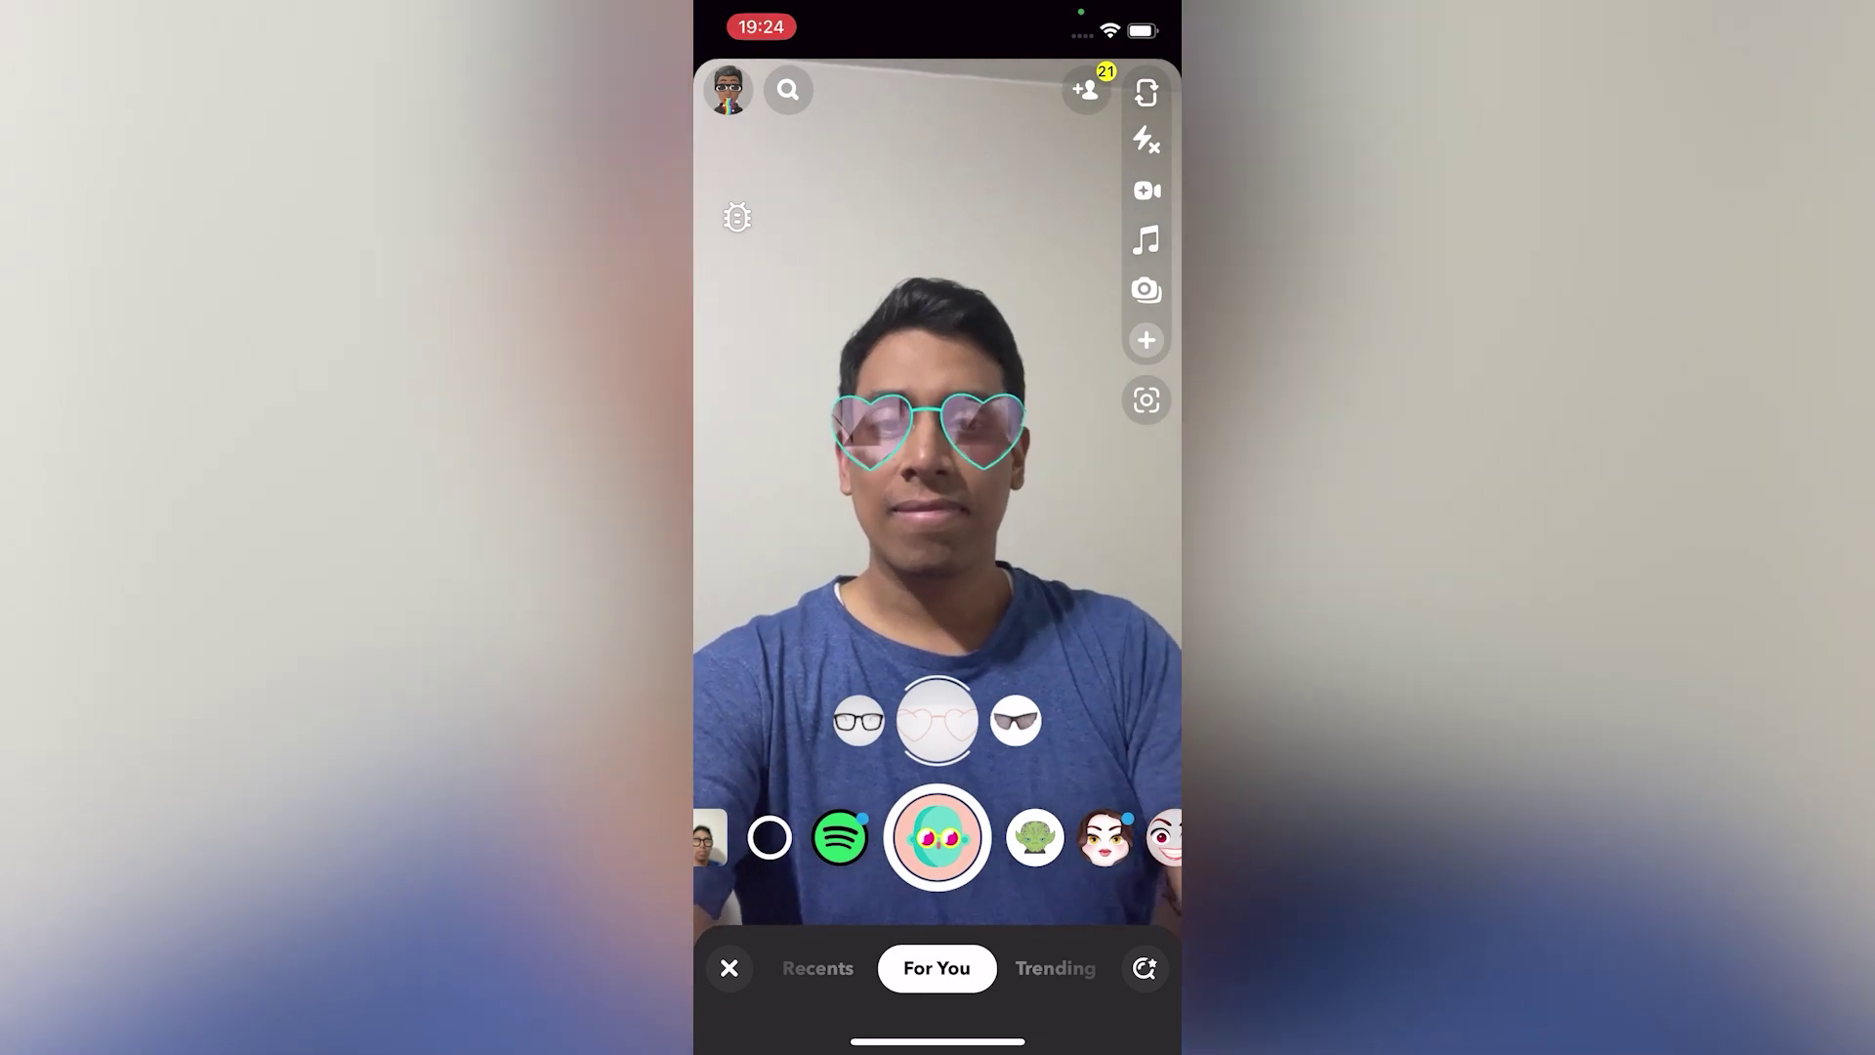
left_click(1016, 721)
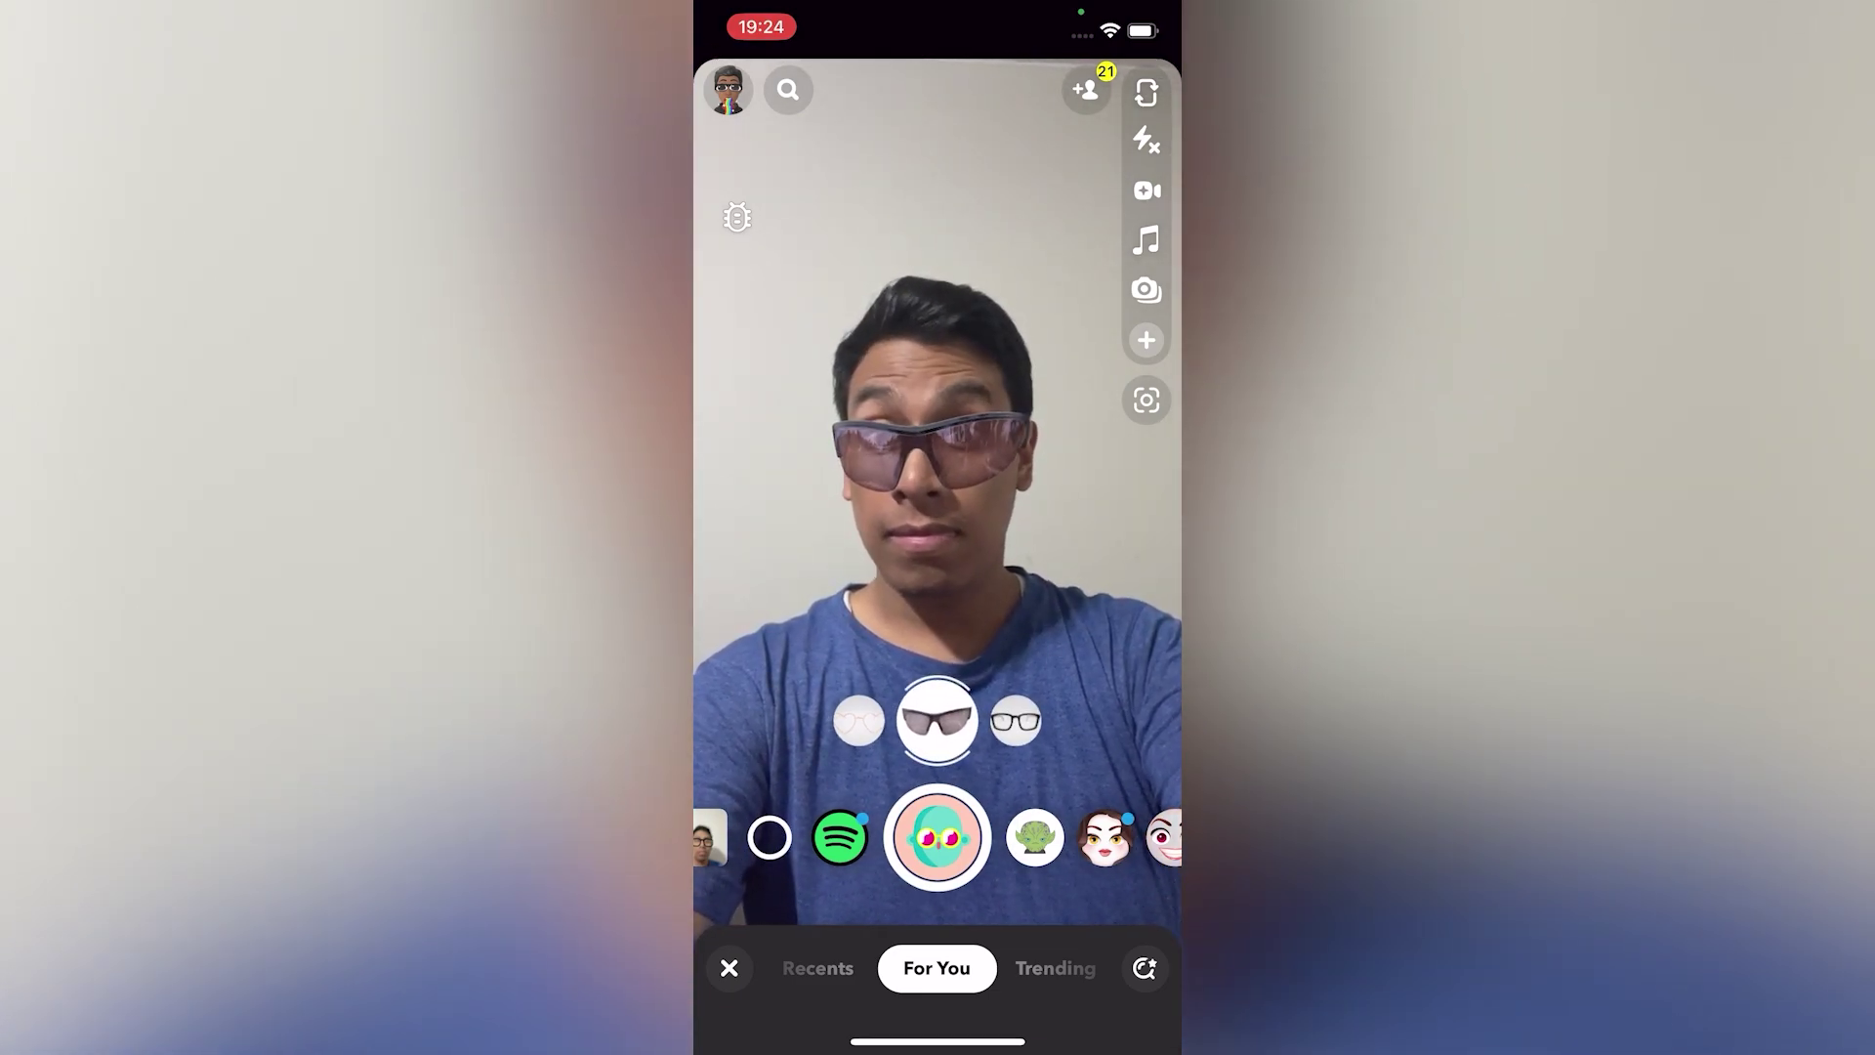
- Test the carousel in Snapchat on the phone by switching between the heart-shaped glasses and the black-framed glasses
left_click(858, 721)
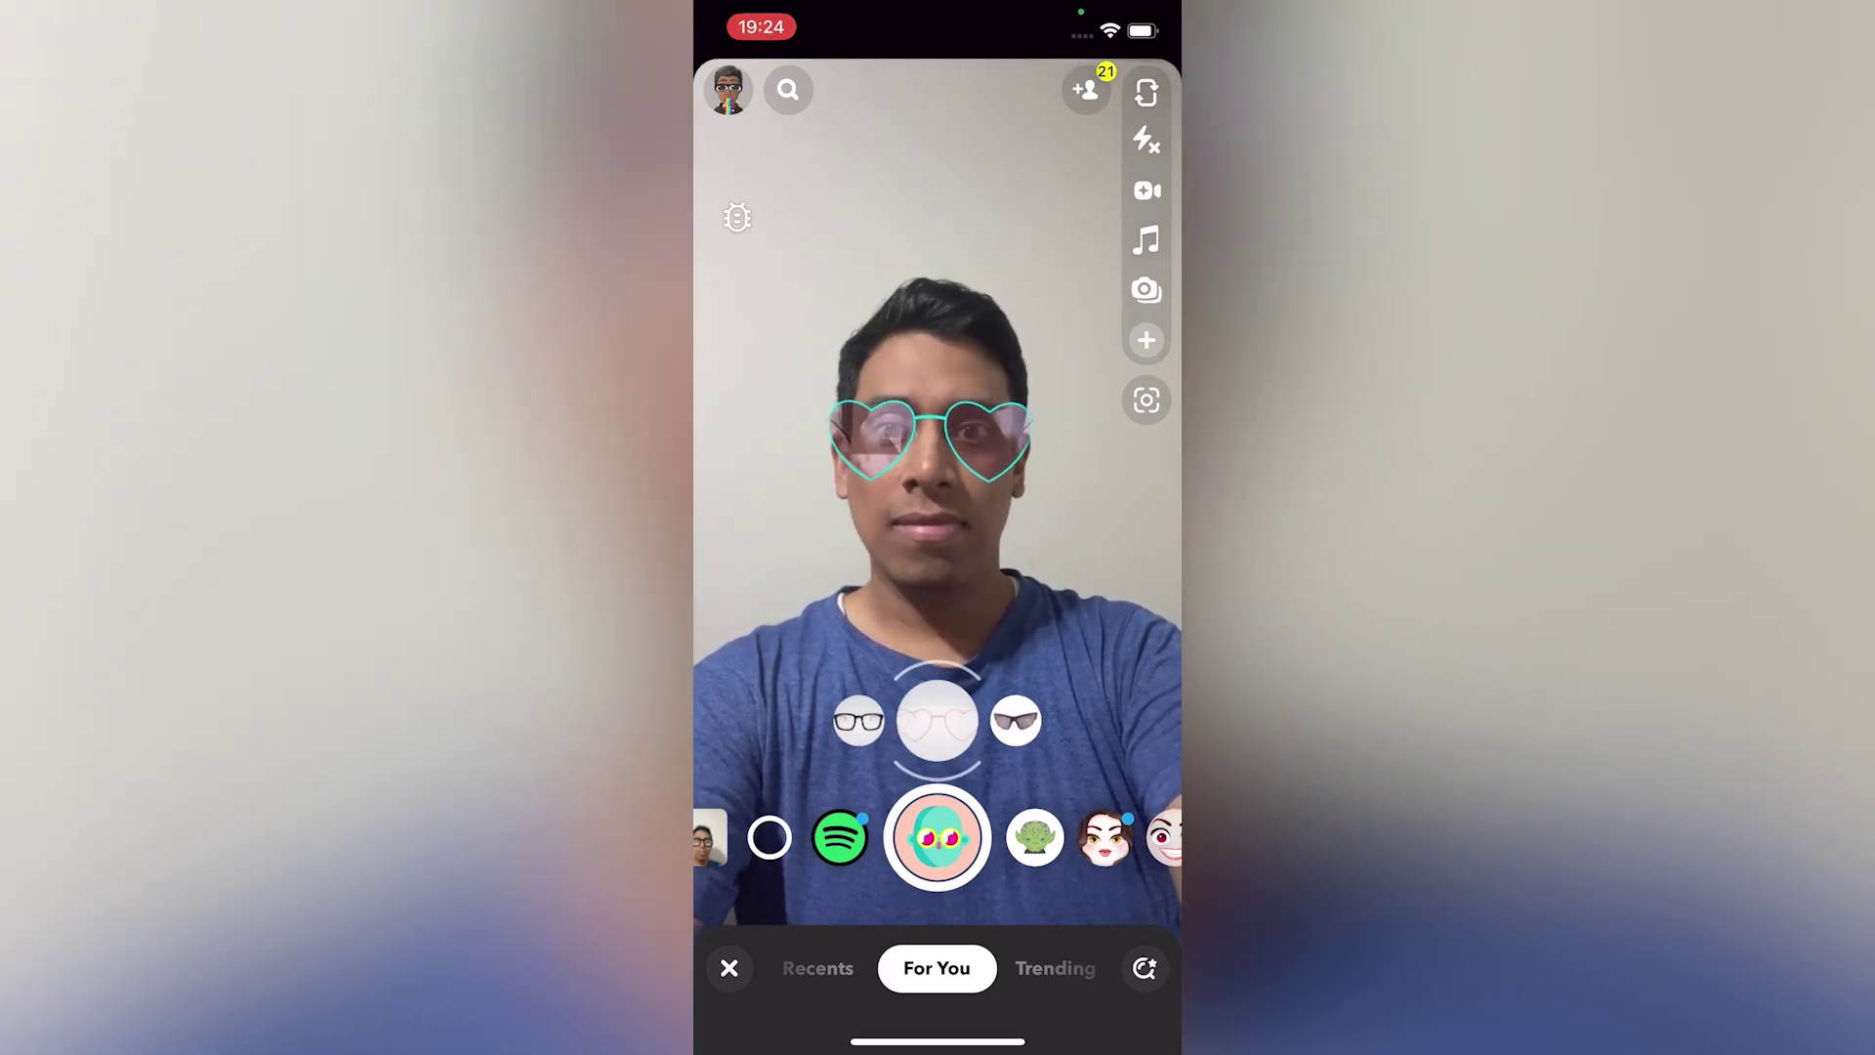
left_click(859, 721)
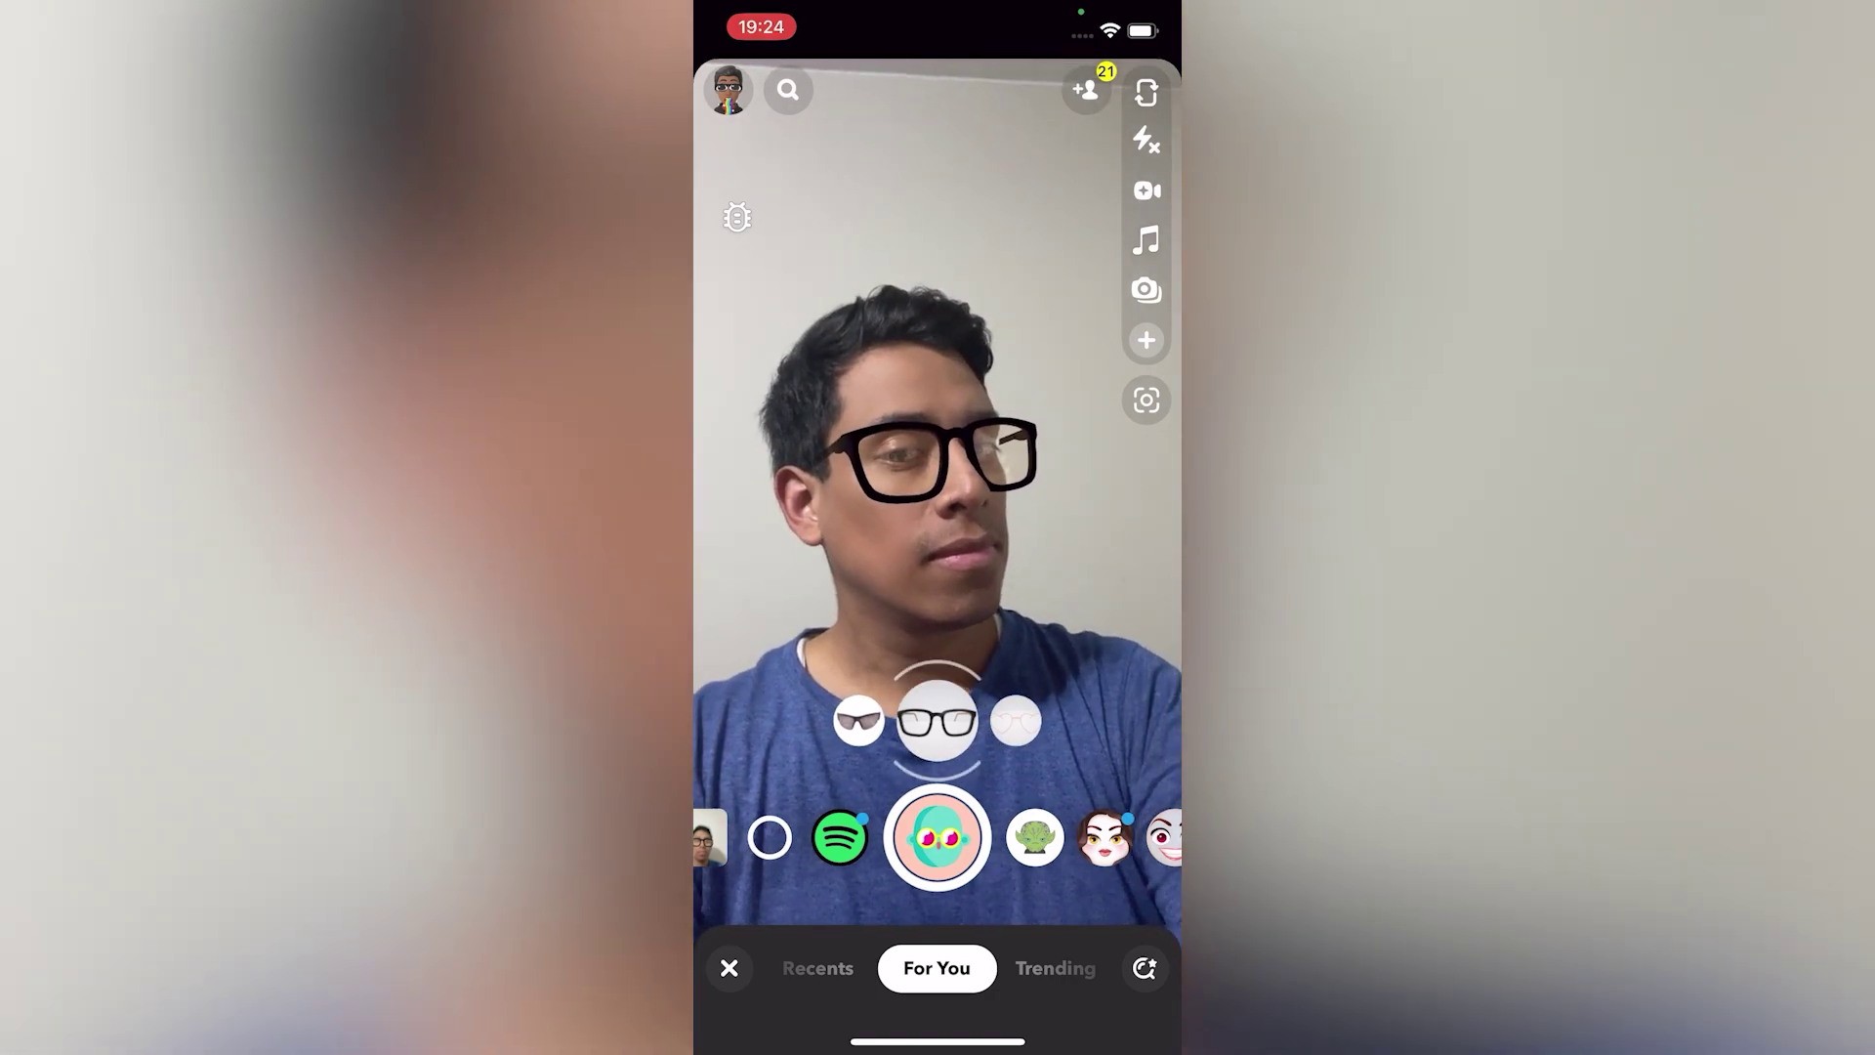
left_click(1015, 721)
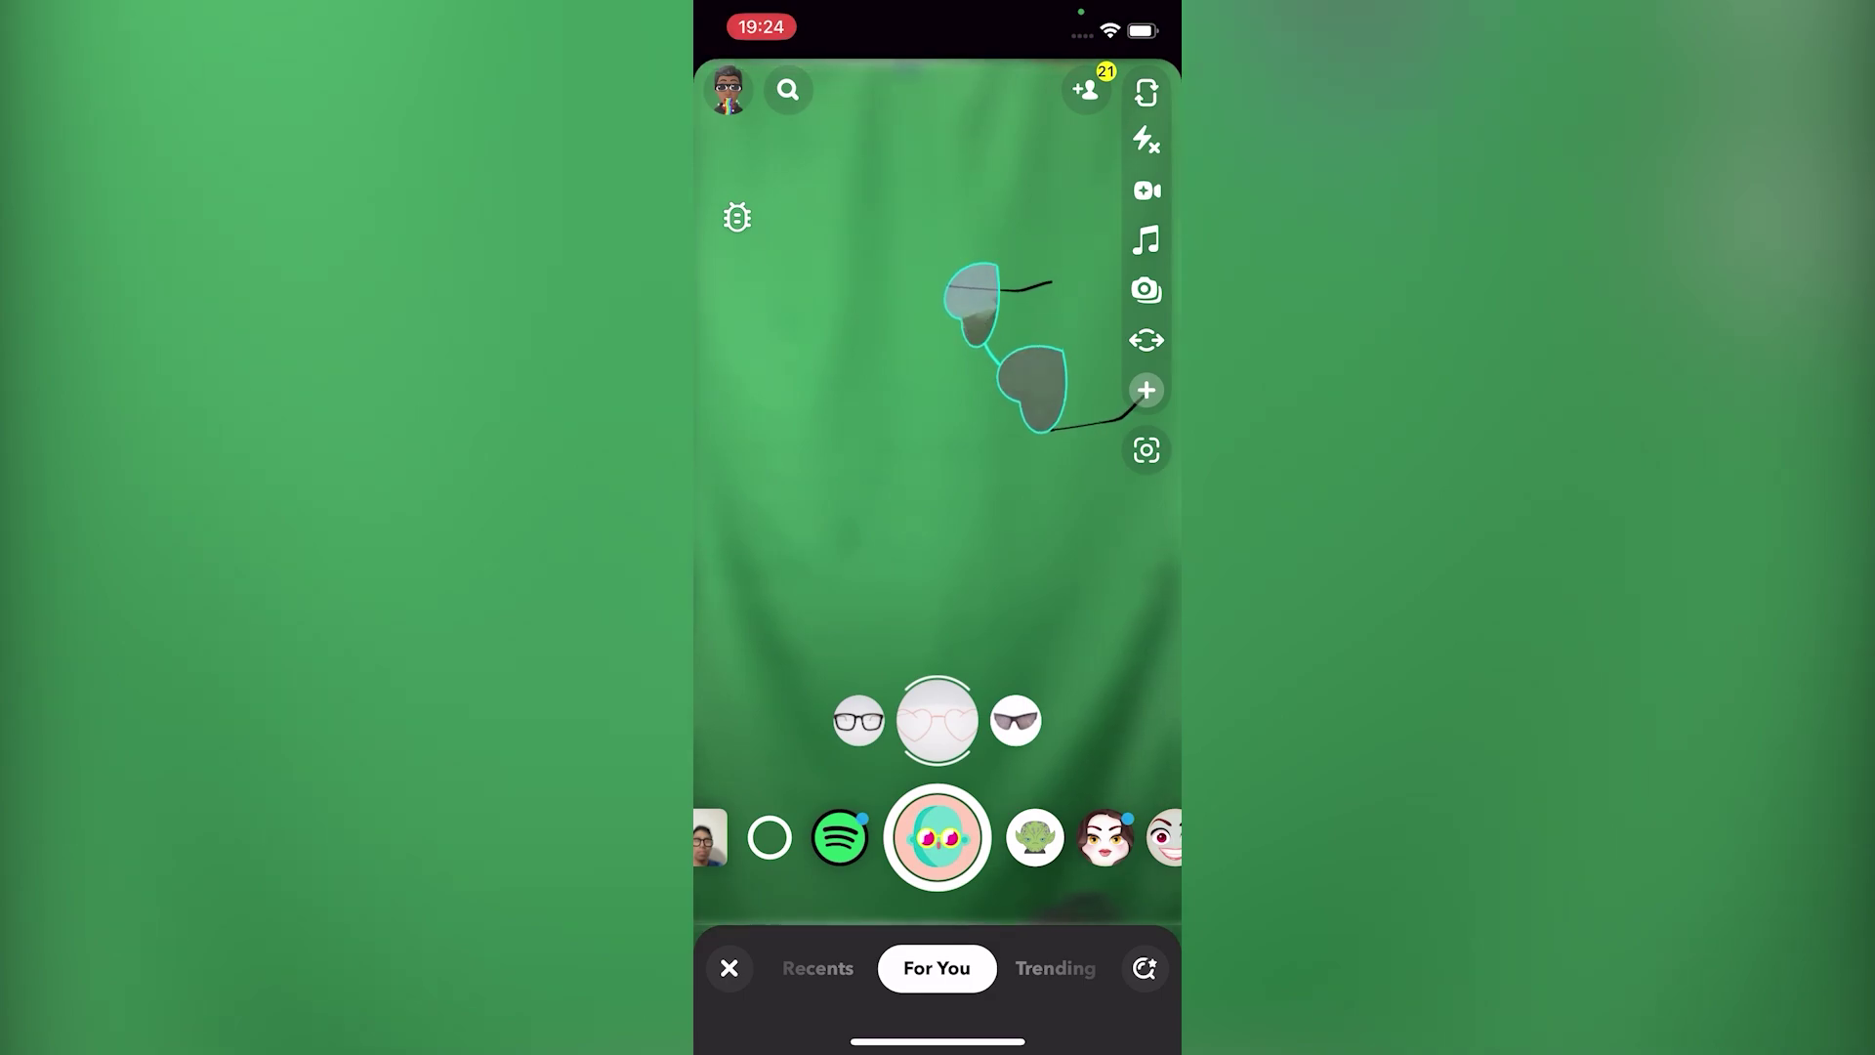
left_click(858, 721)
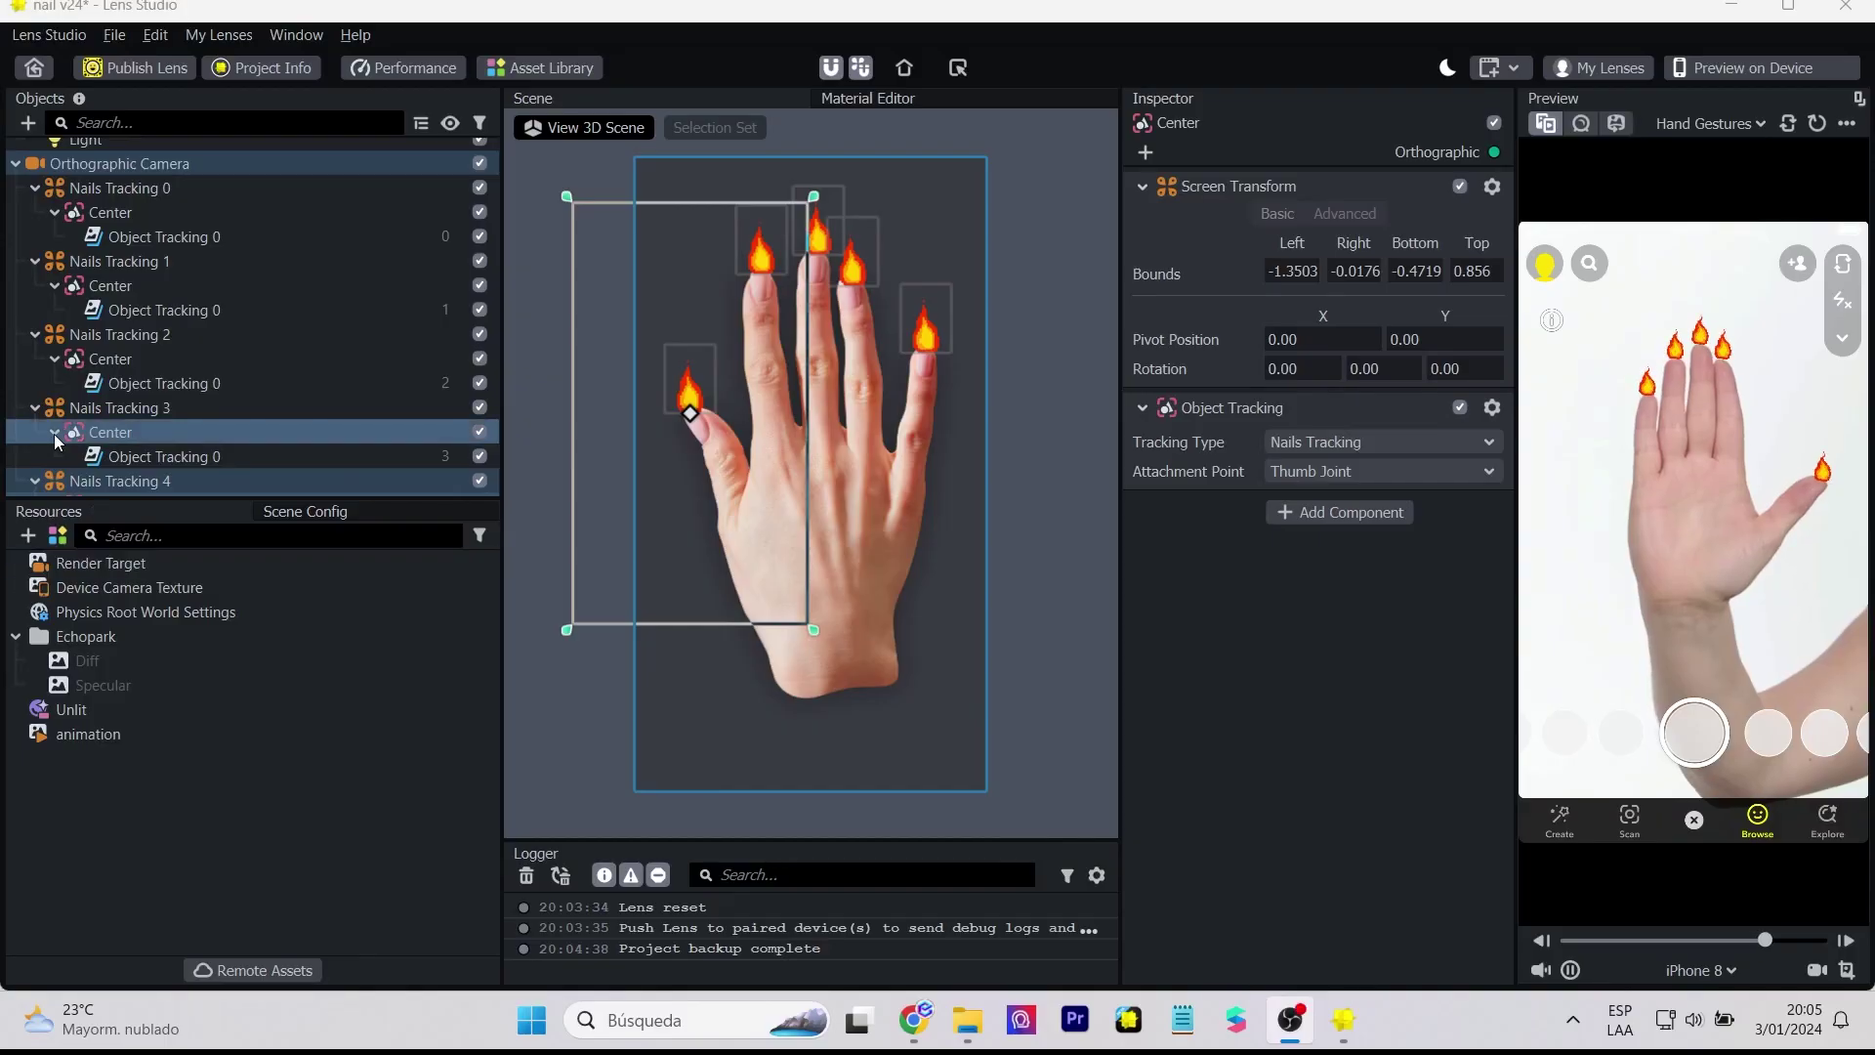
- Collapse Nails Tracking 0 to 4 under the Orthographic Camera in the nail v24 project's object hierarchy
left_click(34, 484)
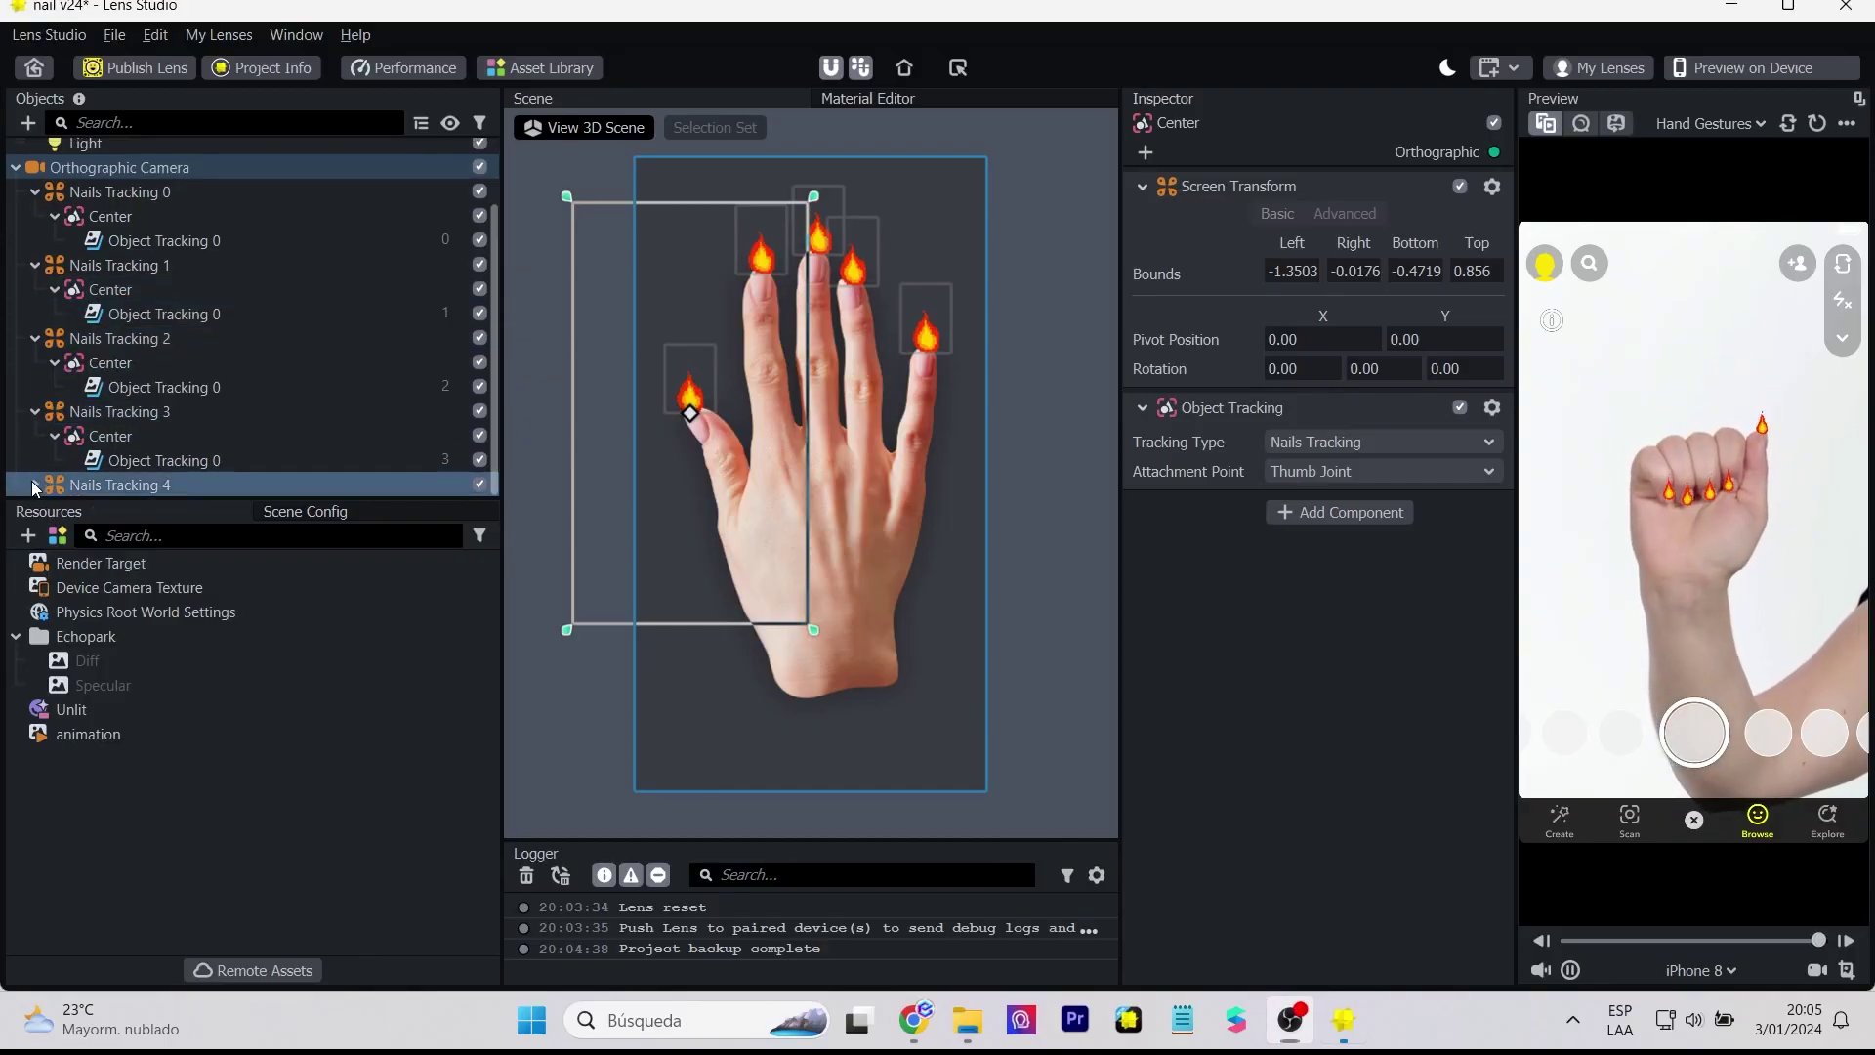
left_click(33, 418)
left_click(31, 389)
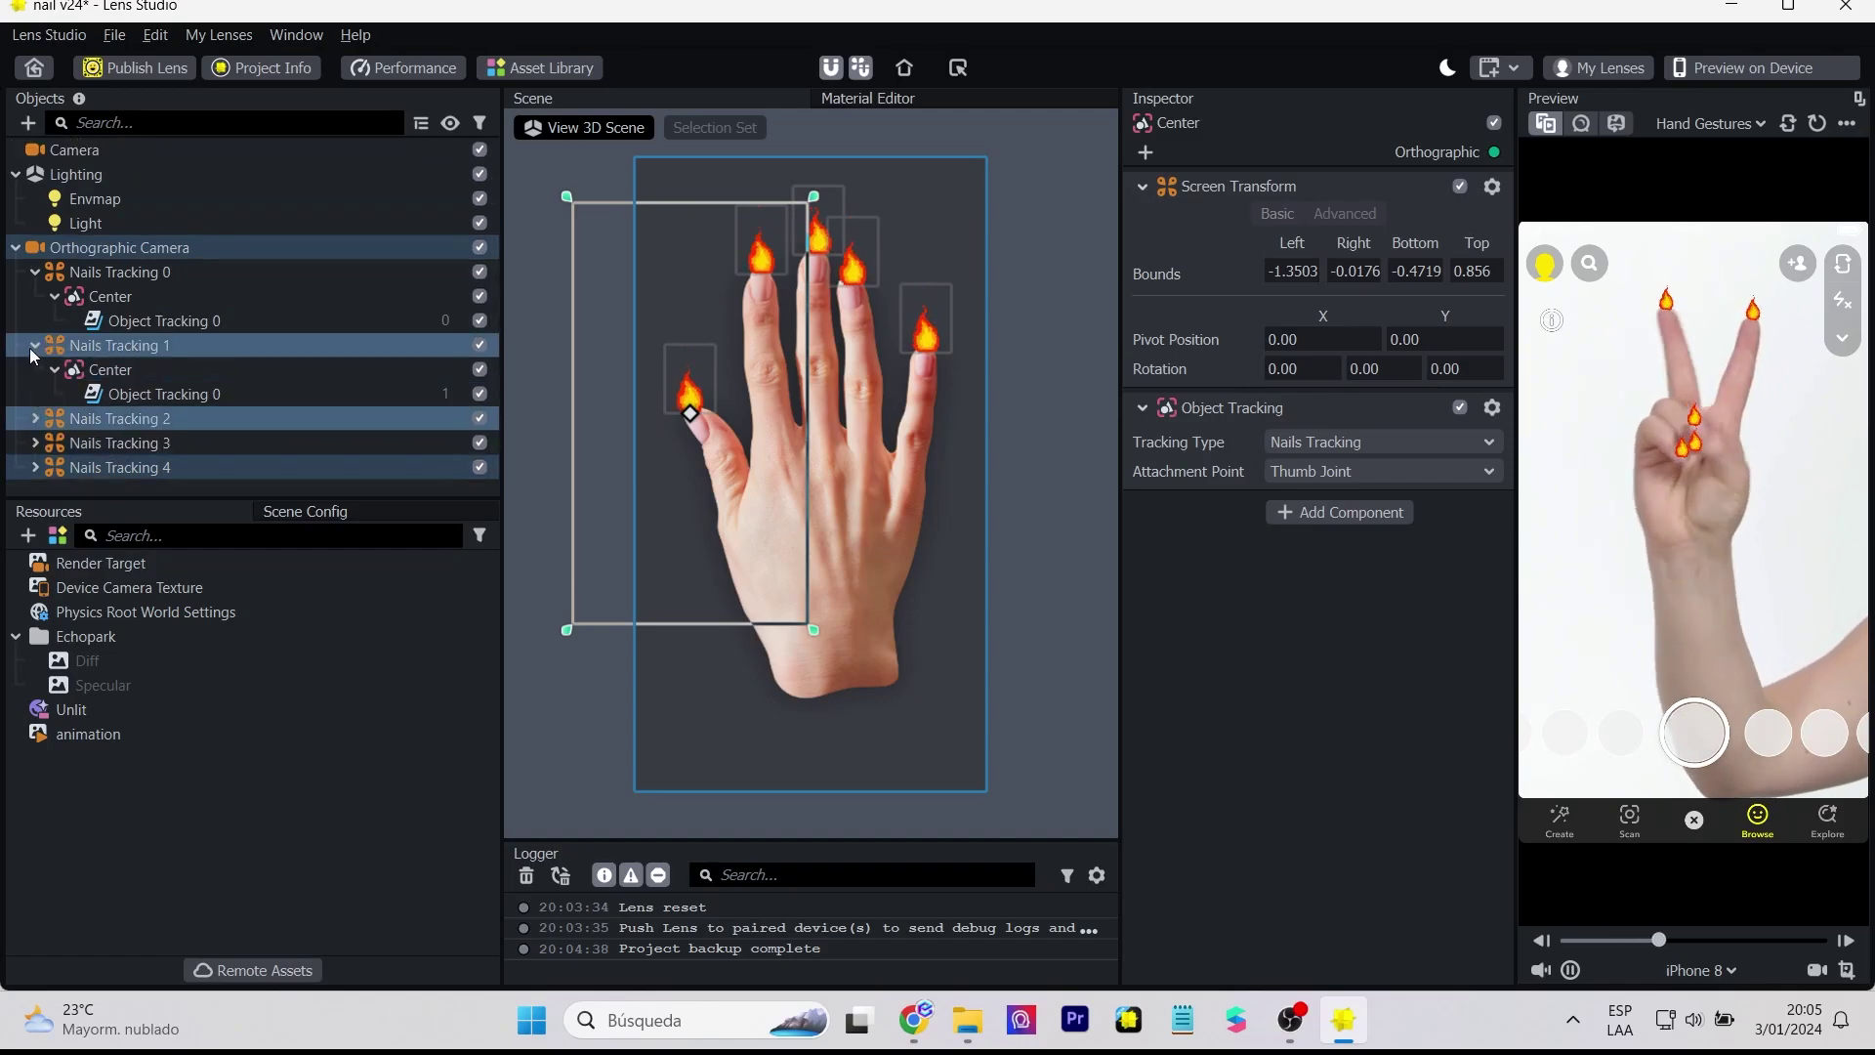
left_click(34, 345)
left_click(34, 272)
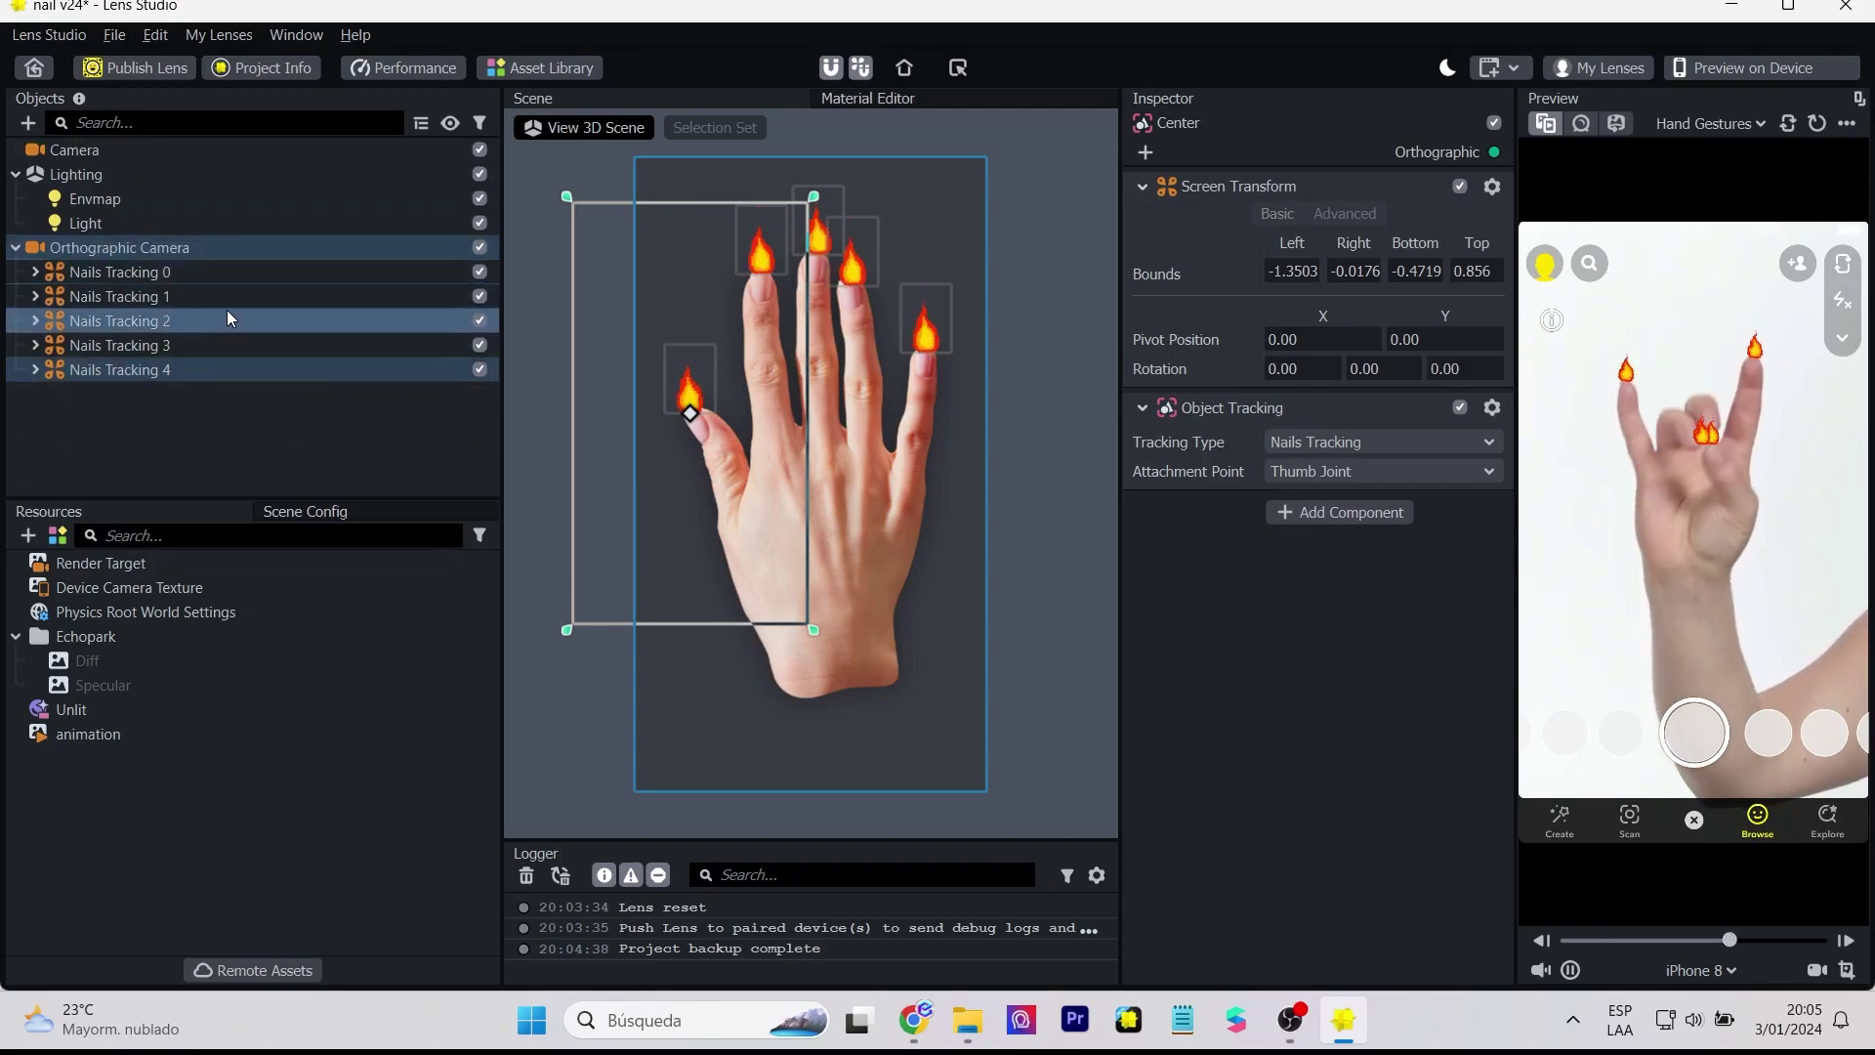
- Export the Orthographic Camera with Nails Tracking 0 to 4 as a Lens Studio object named nails in the LENS Studio nails + glasses folder
left_click(246, 152)
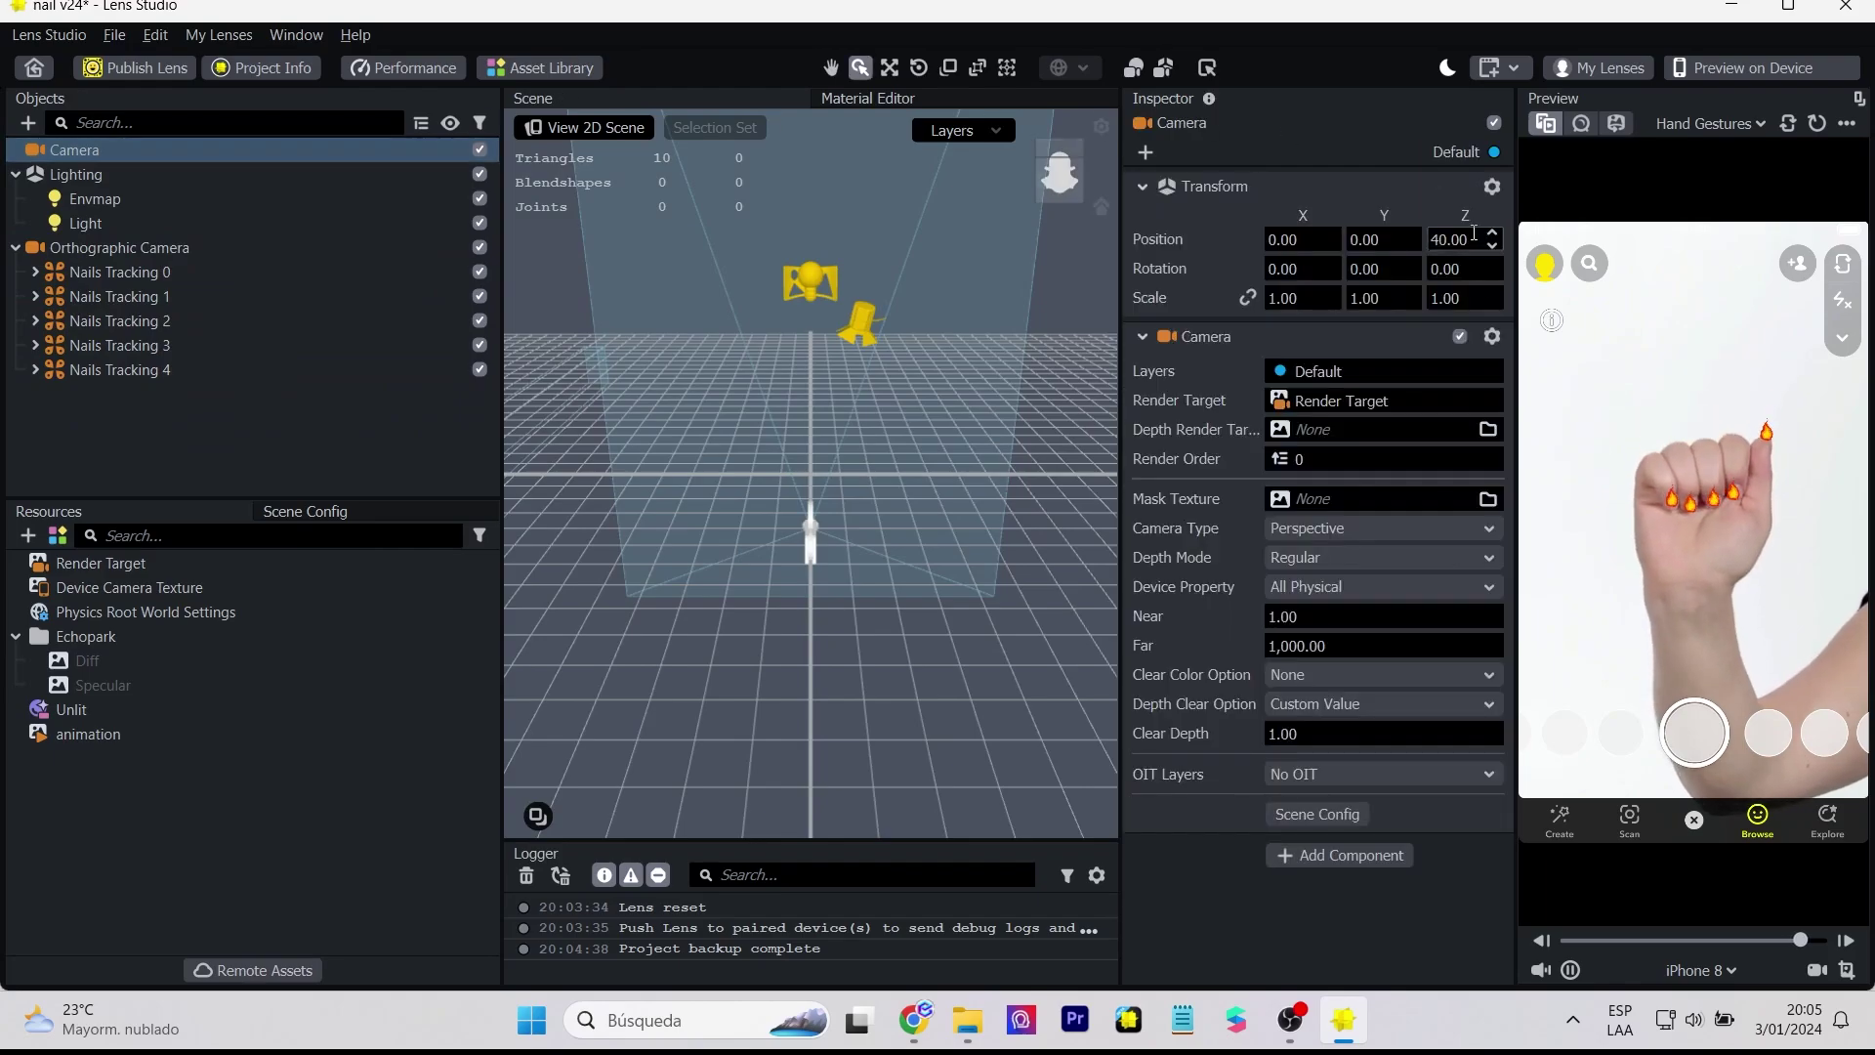
left_click(346, 250)
left_click(216, 370, "shift")
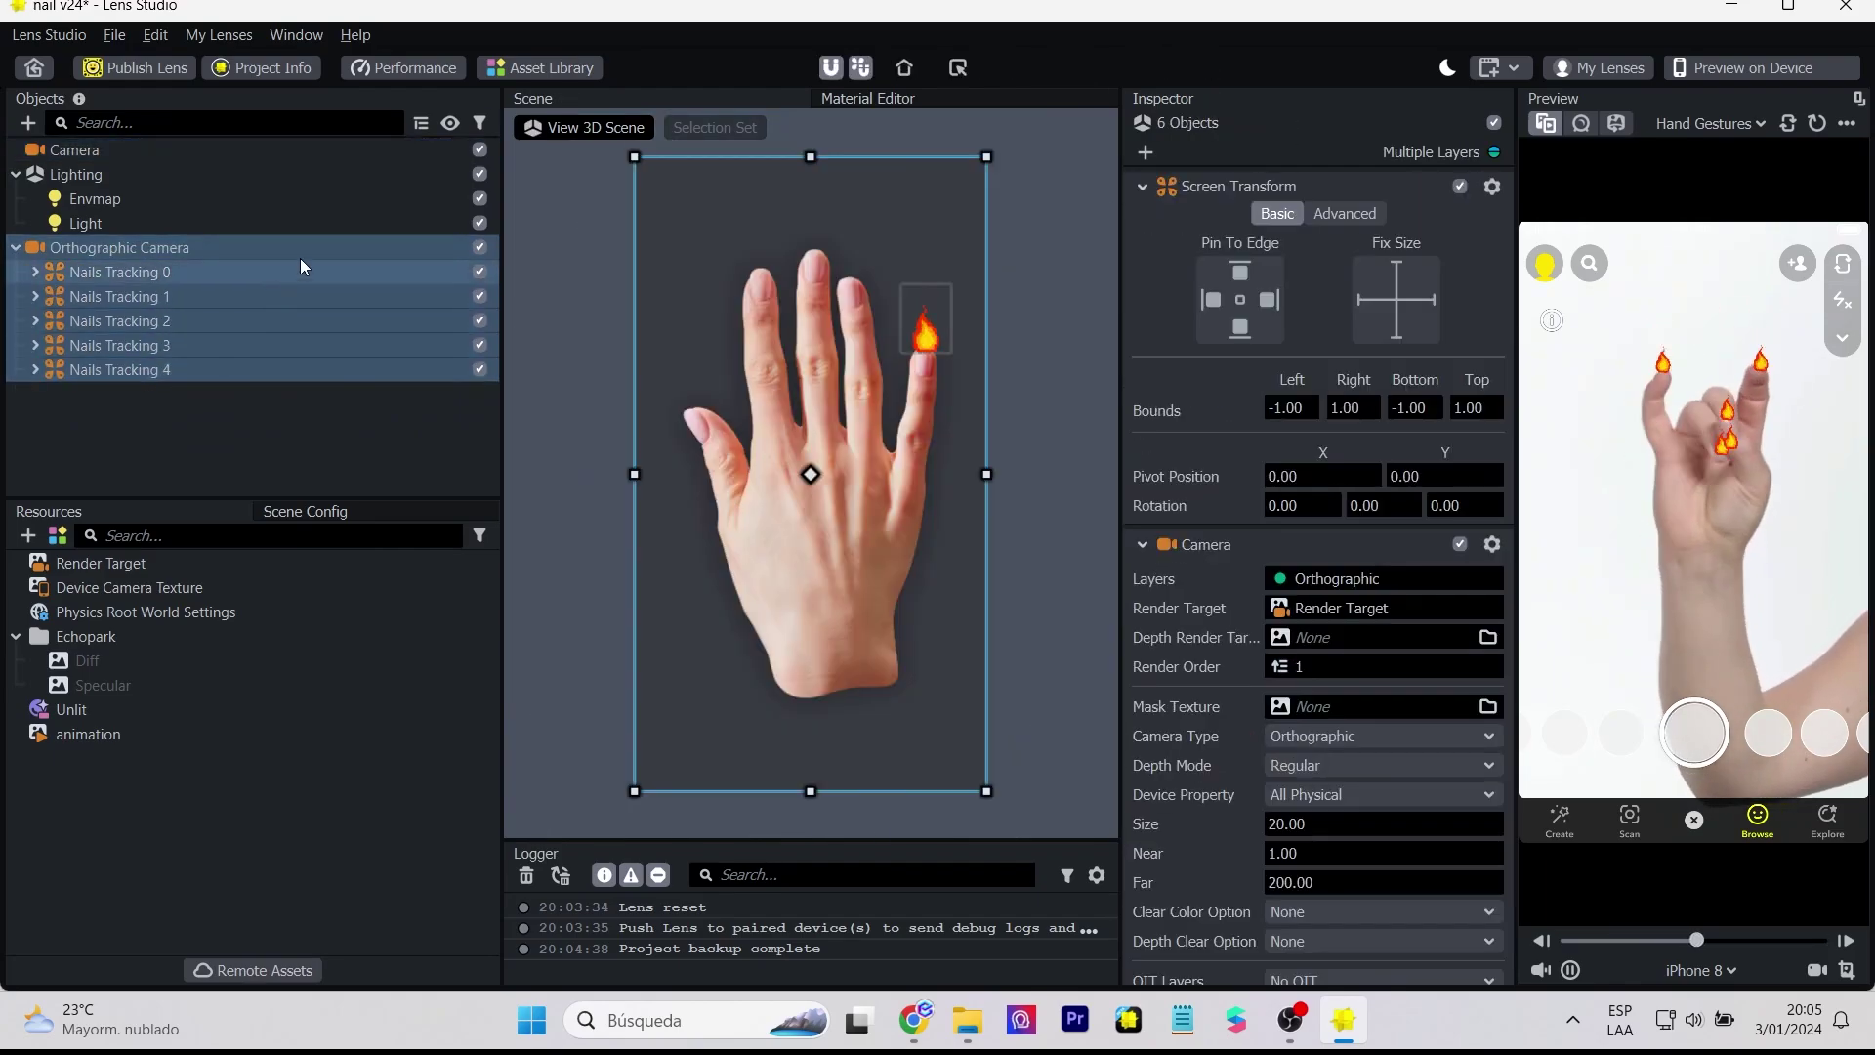
right_click(313, 250)
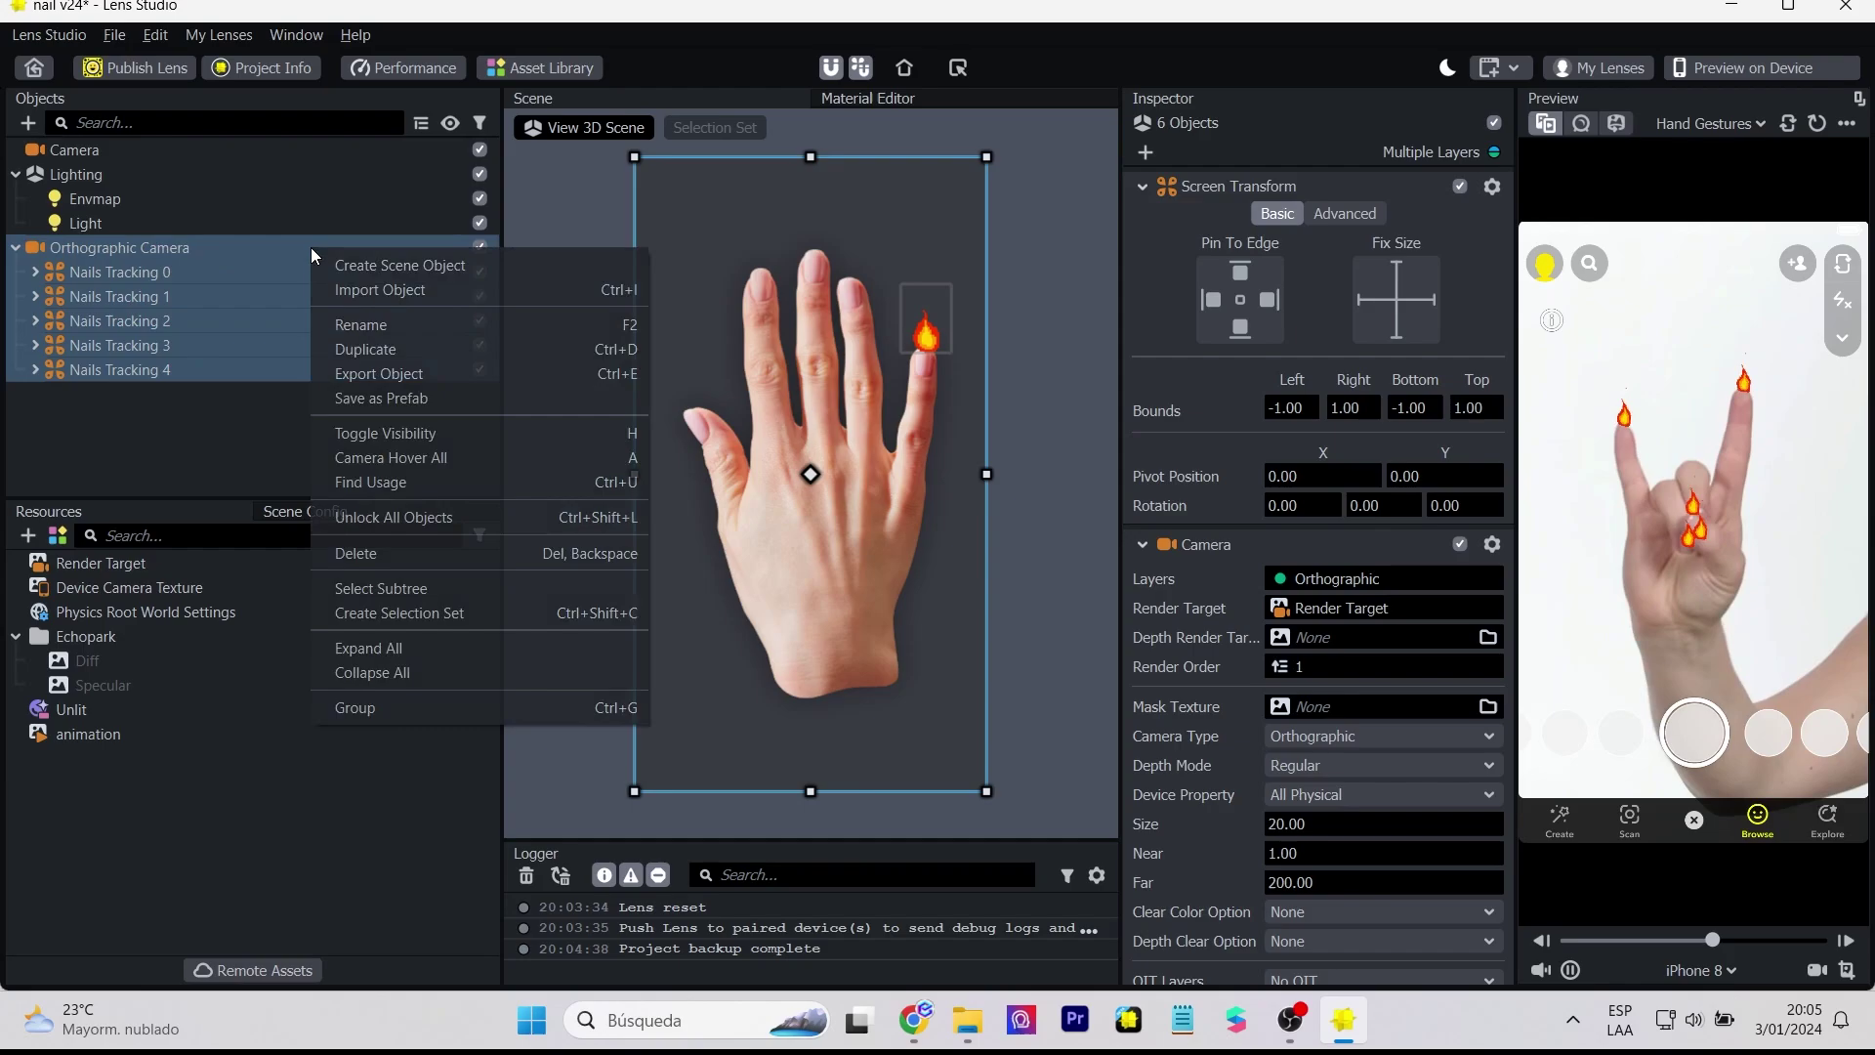
left_click(486, 374)
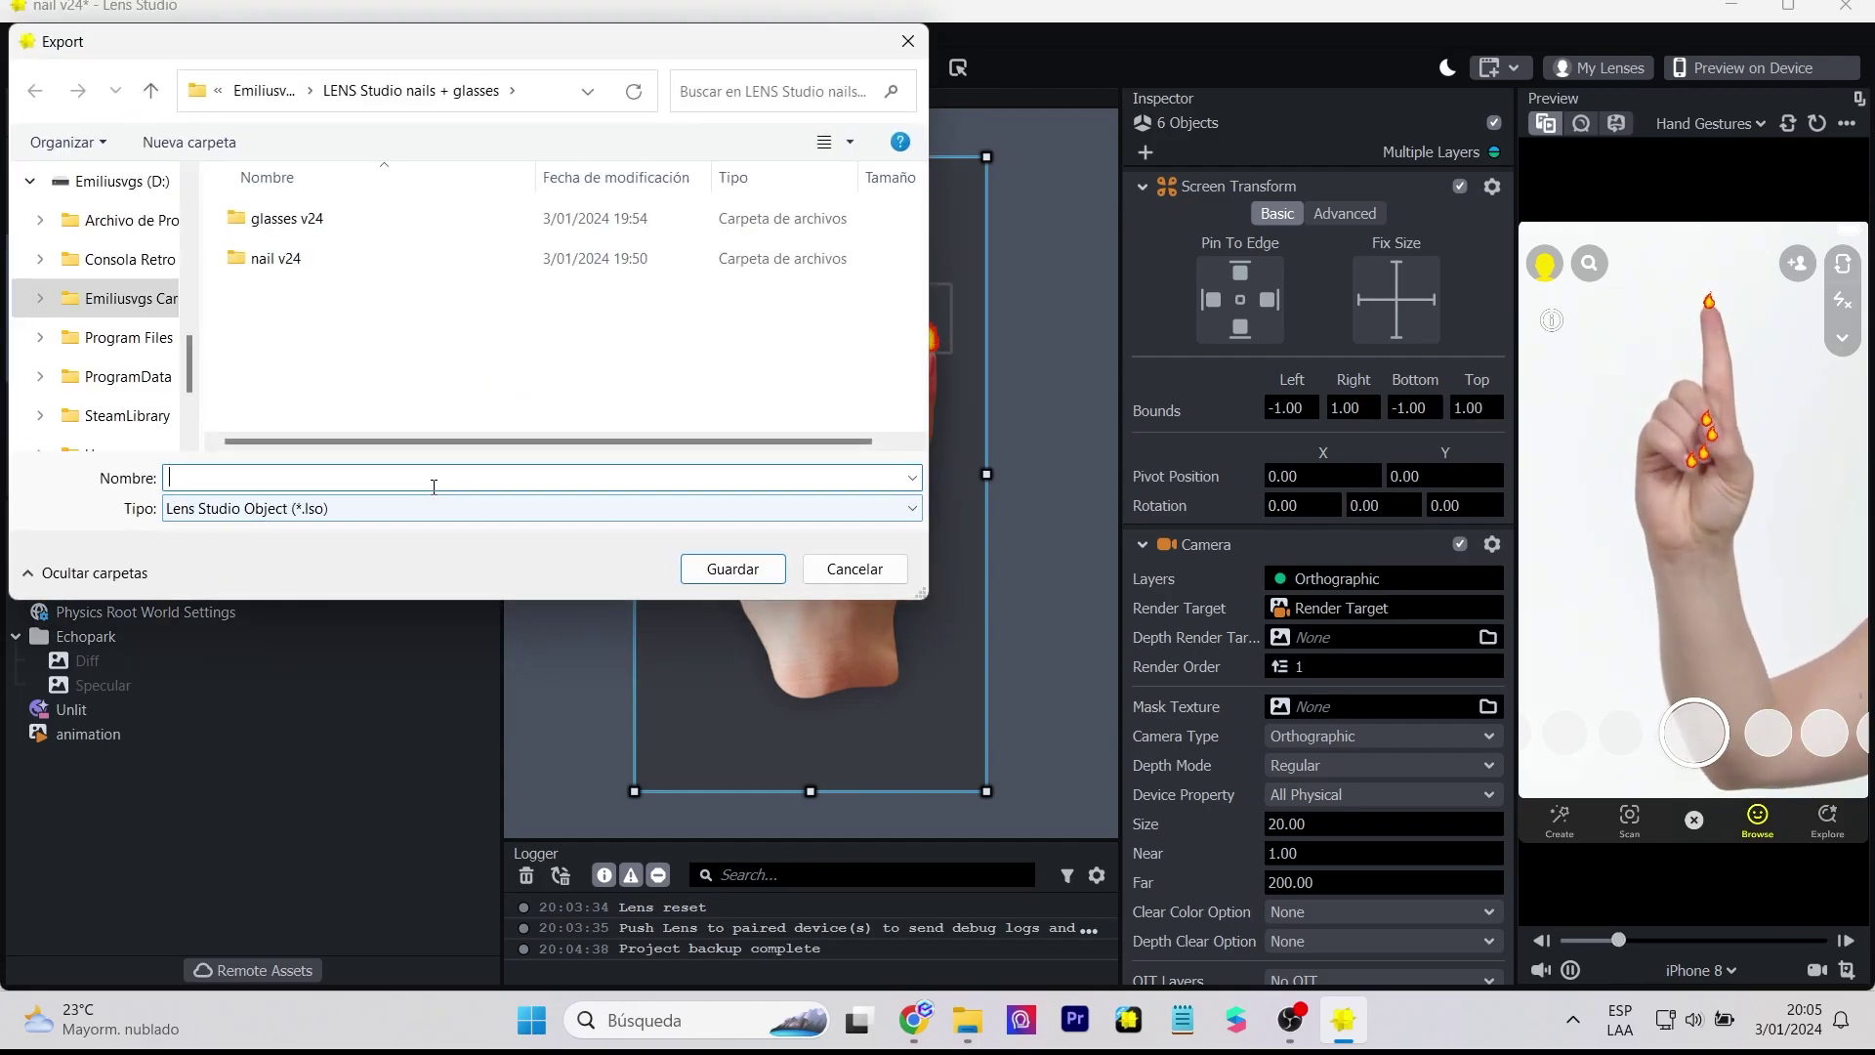
type("nails")
key("Return")
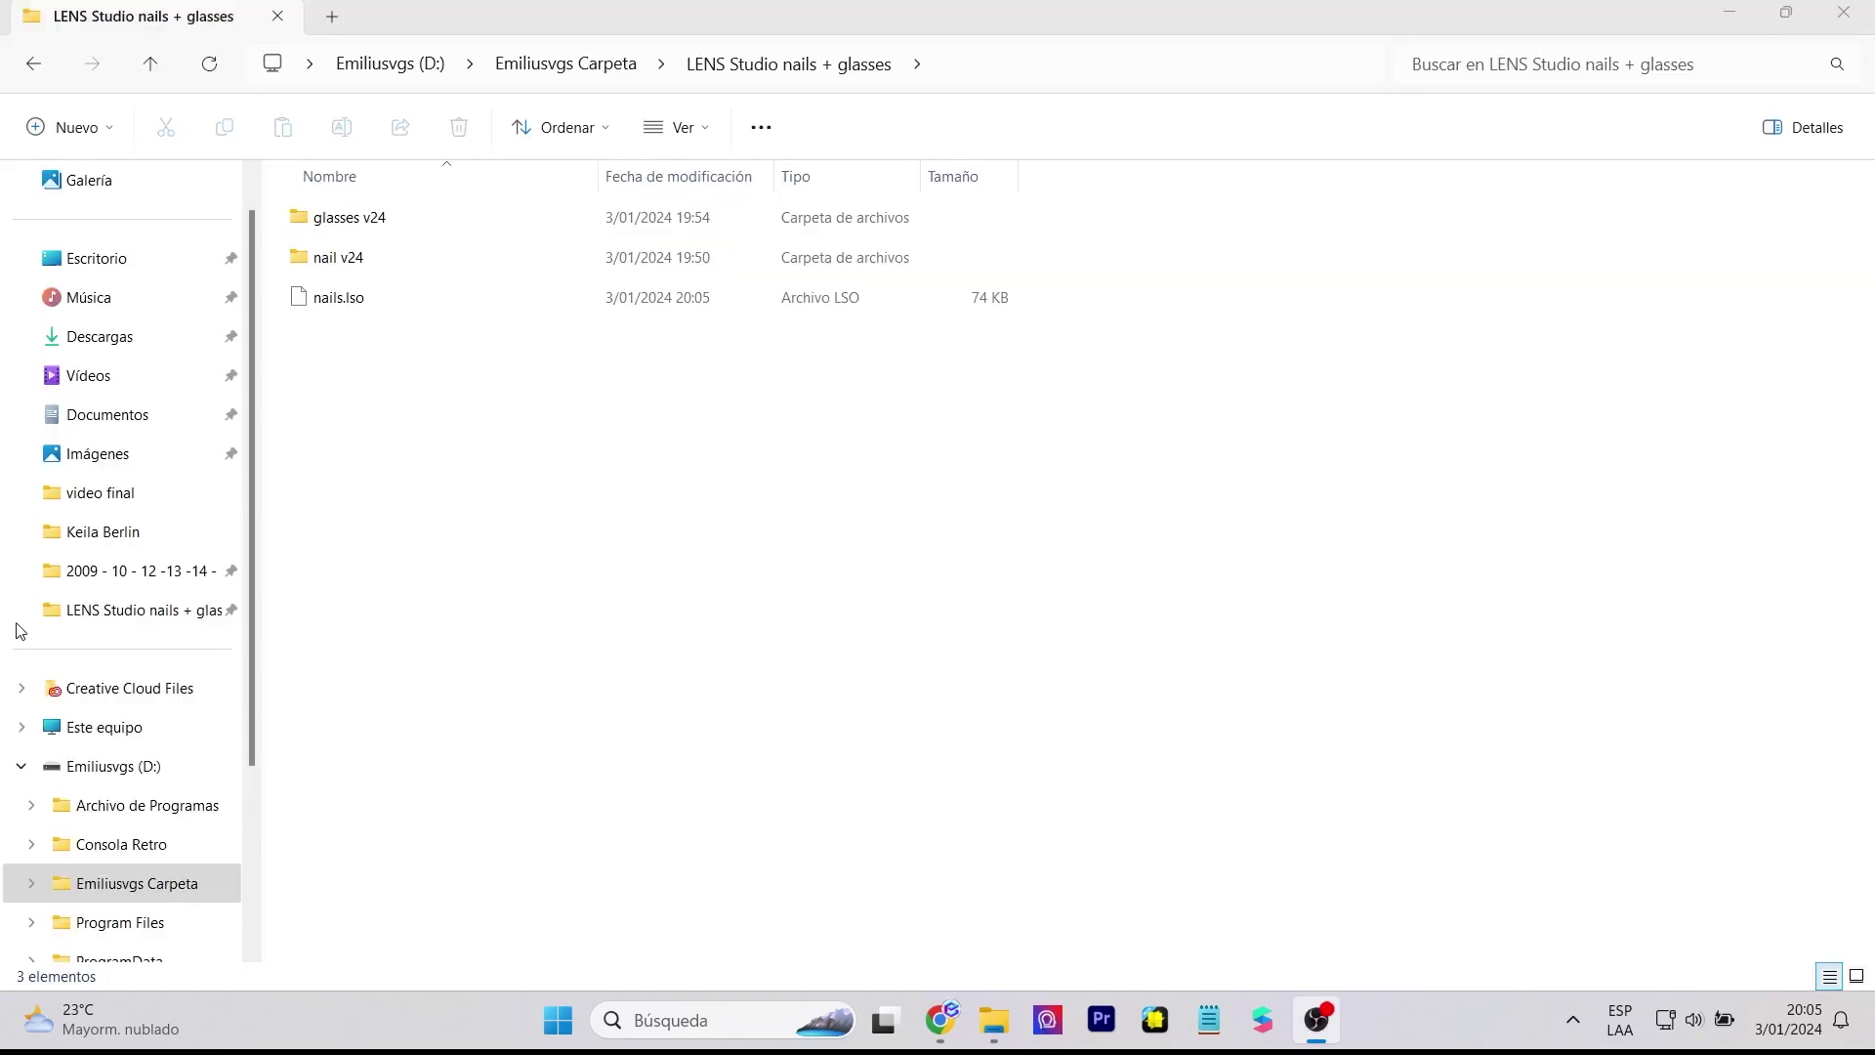
- Import the nails.lso file from the LENS Studio nails + glasses folder into the glasses v24 project
left_click(361, 298)
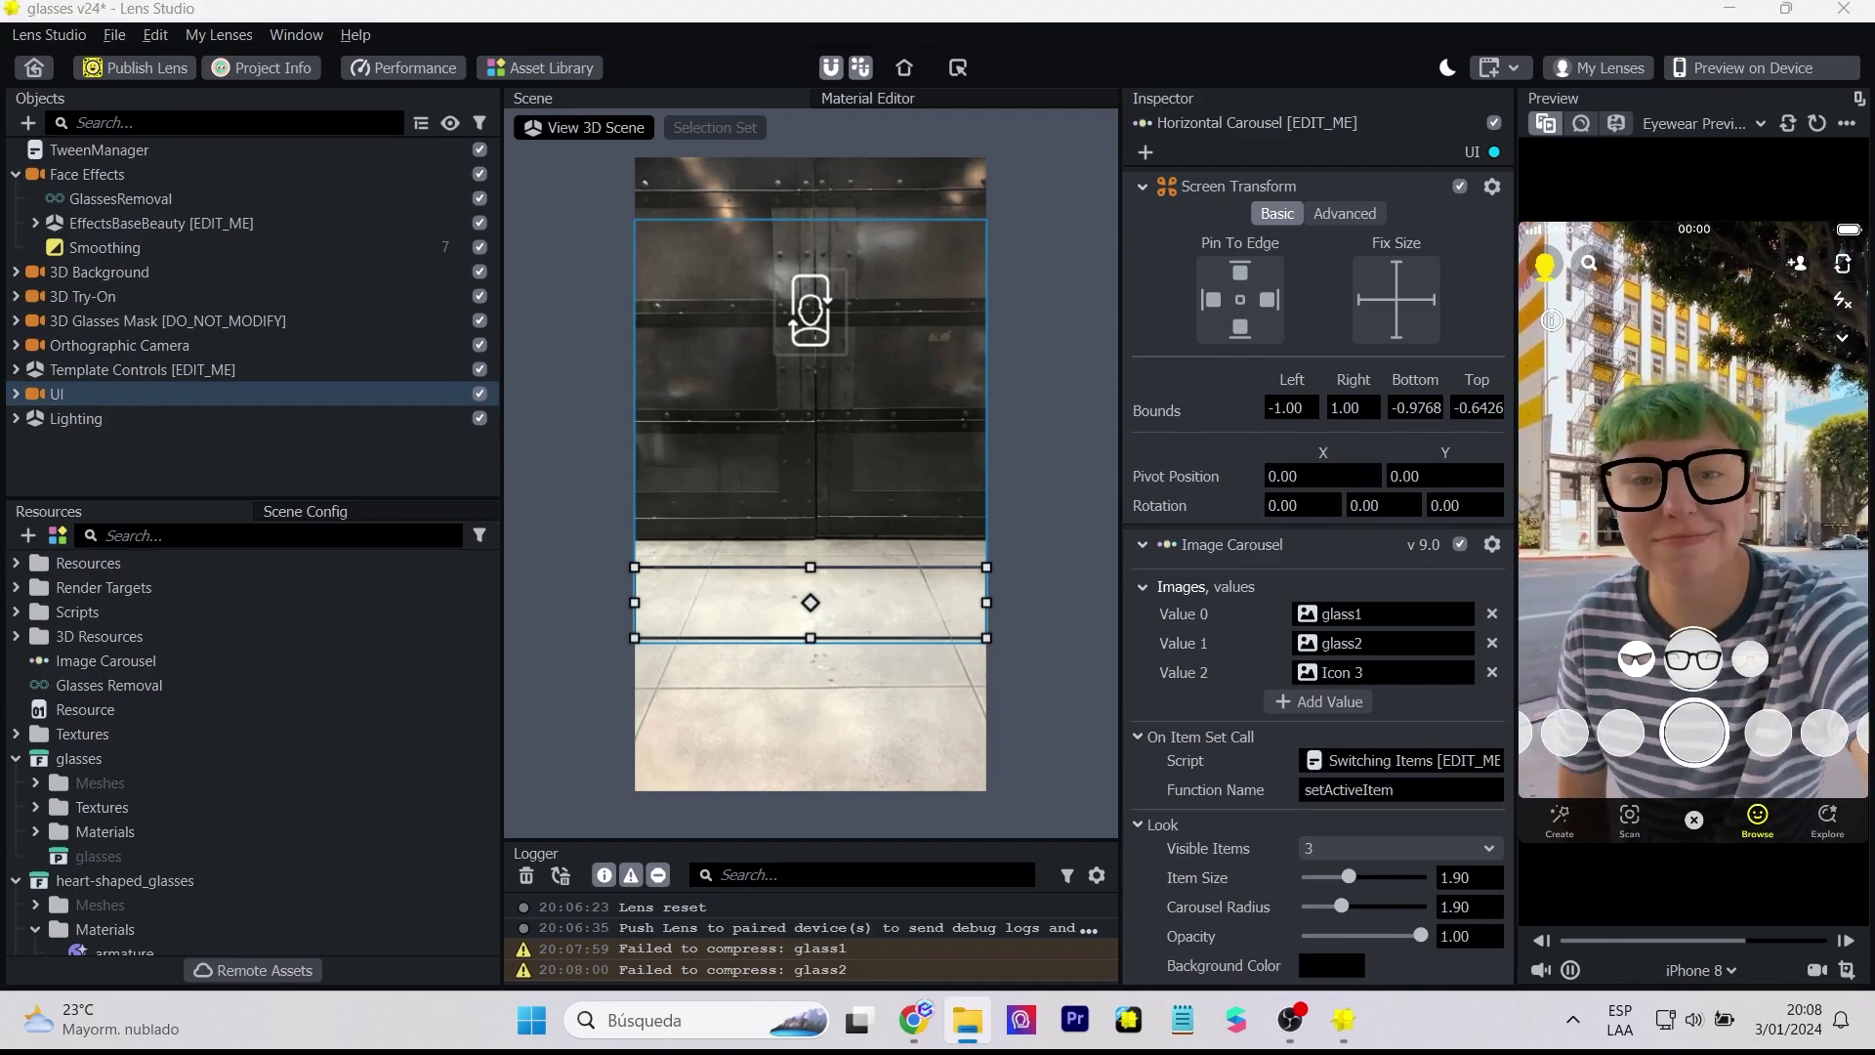
left_click_drag(2, 586, 414, 601)
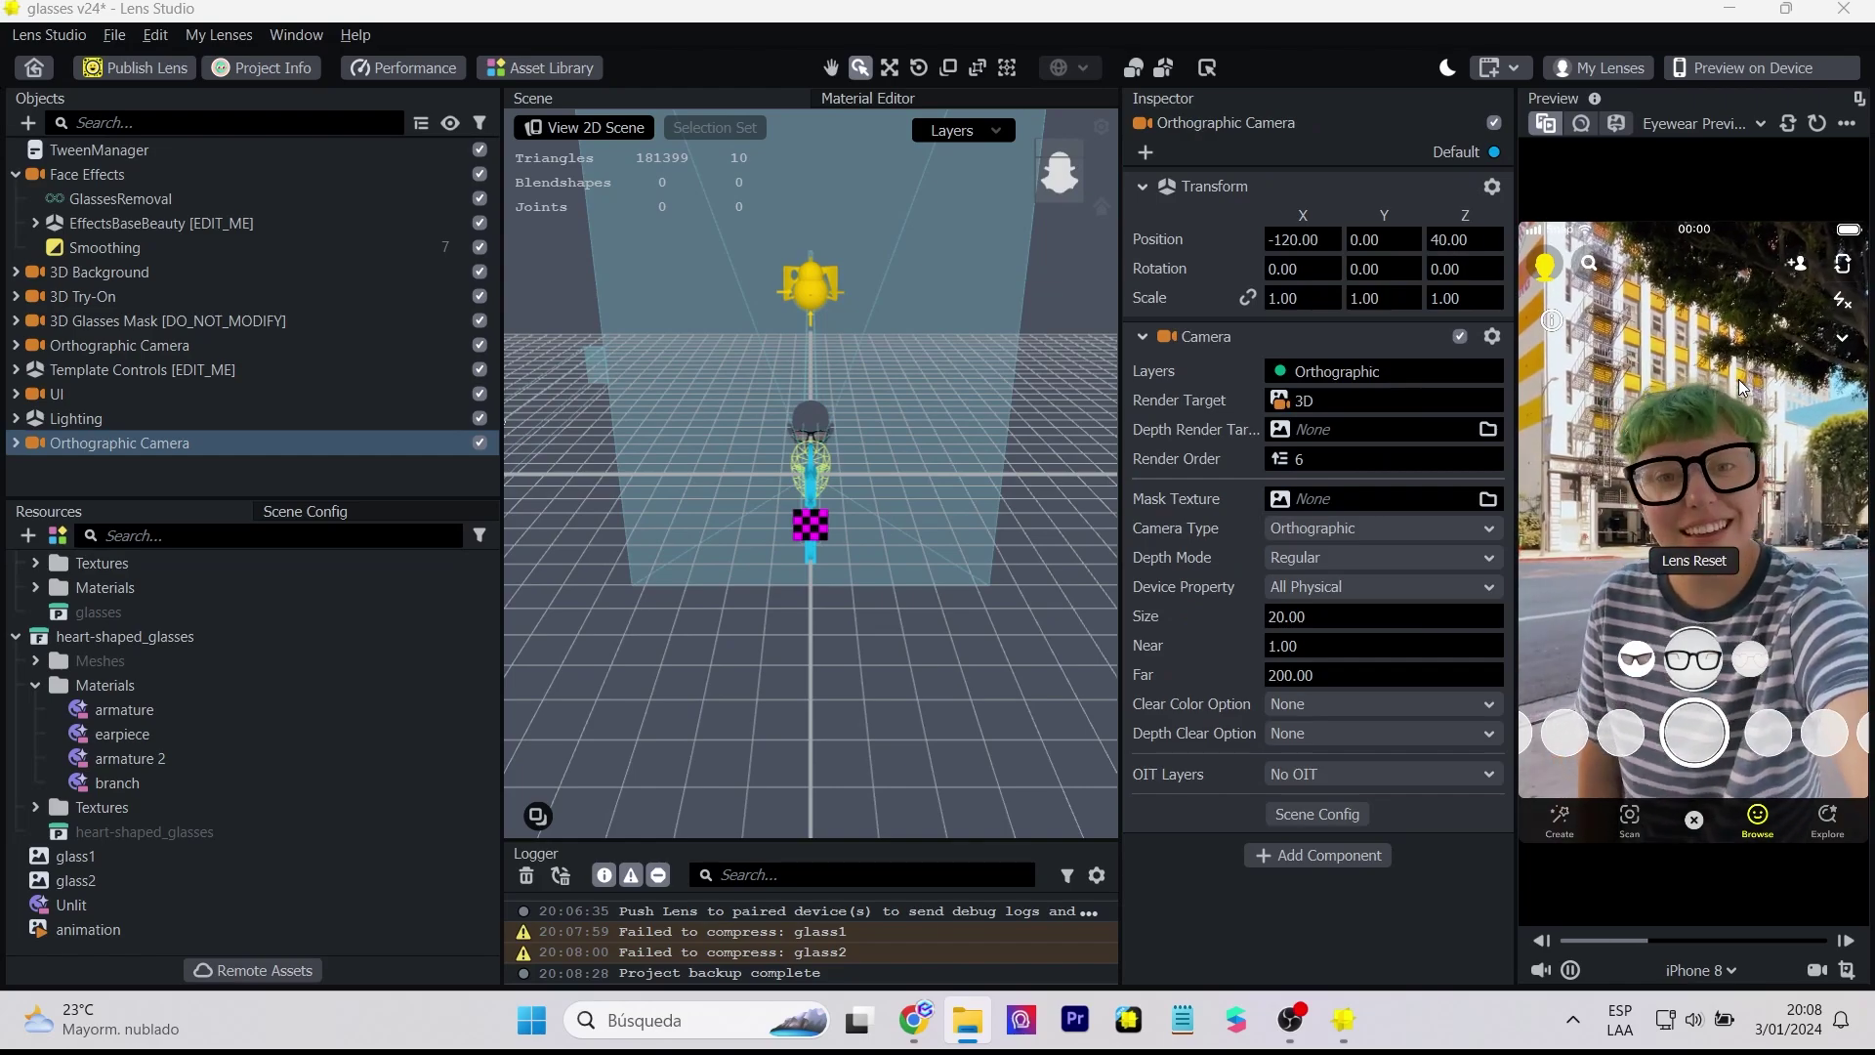
- Preview the combined lens on the Idle Person 1 clip and on the full-length Body clip
left_click(1699, 124)
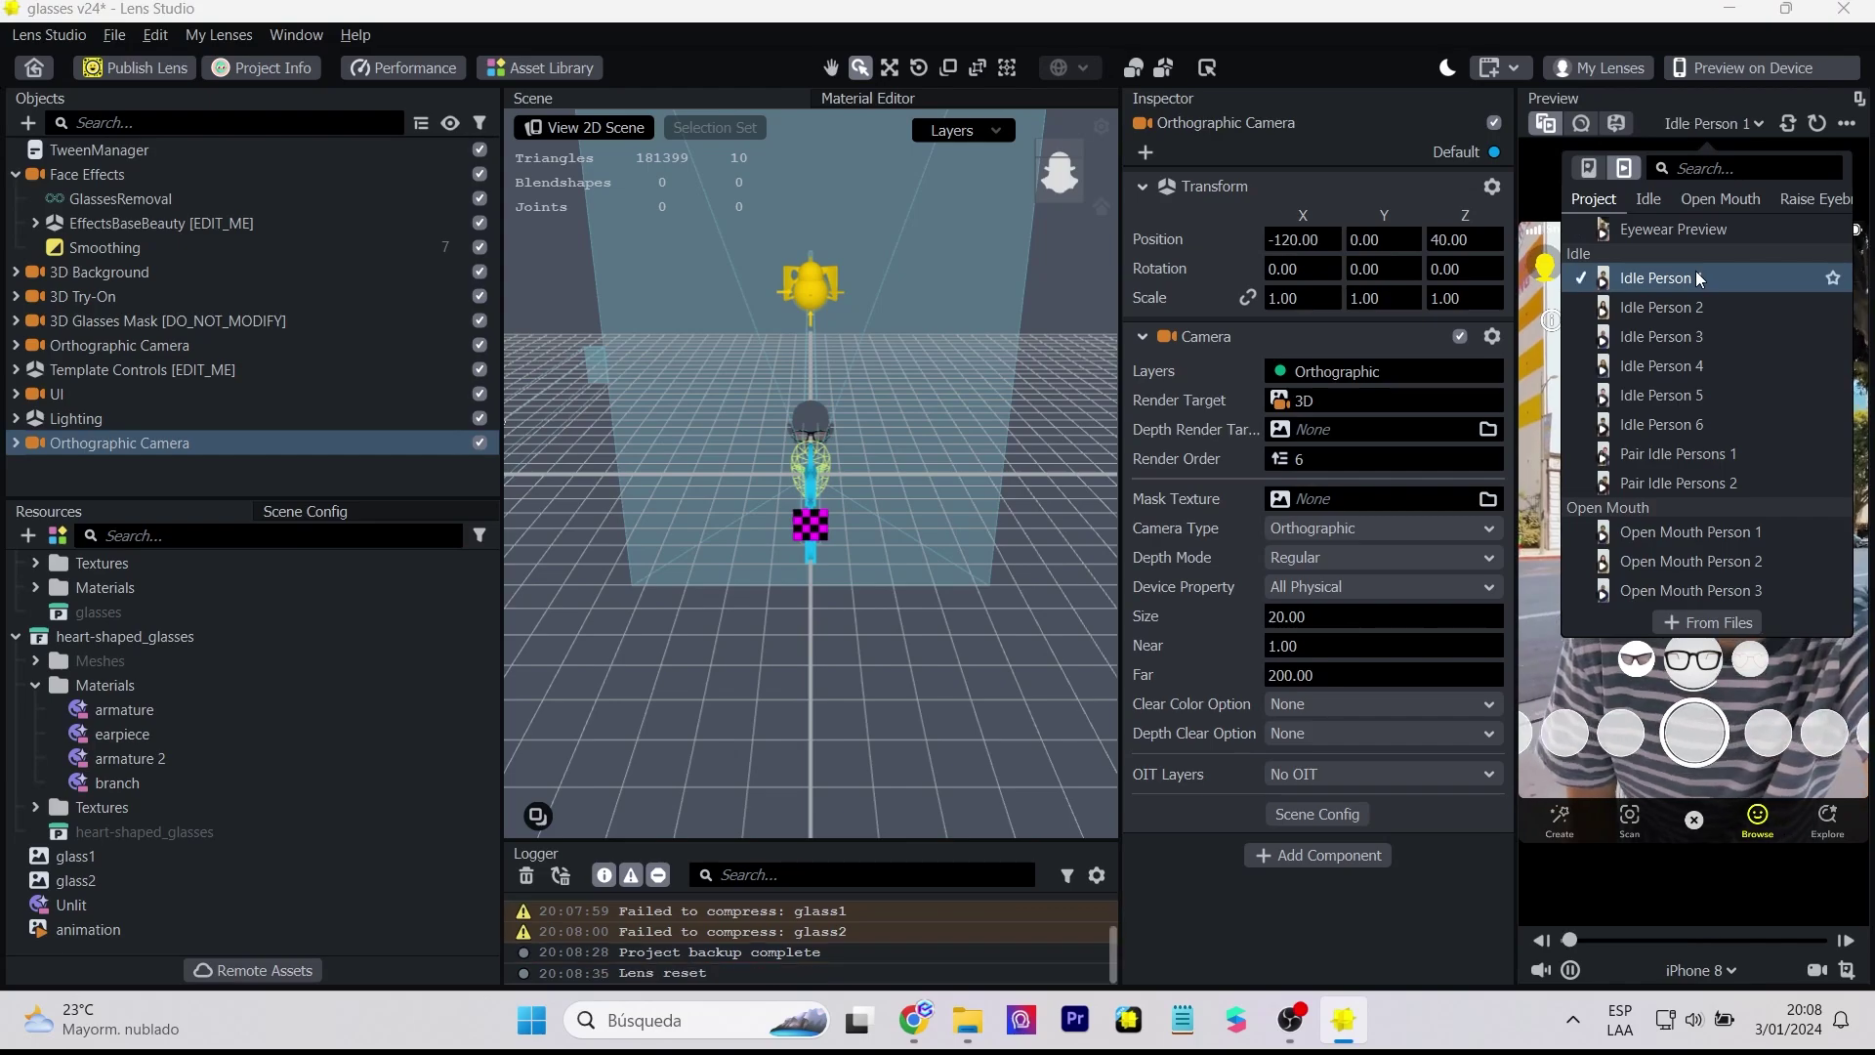
left_click(1699, 278)
left_click(1699, 124)
scroll(1738, 391, "down", 3)
scroll(1727, 484, "down", 10)
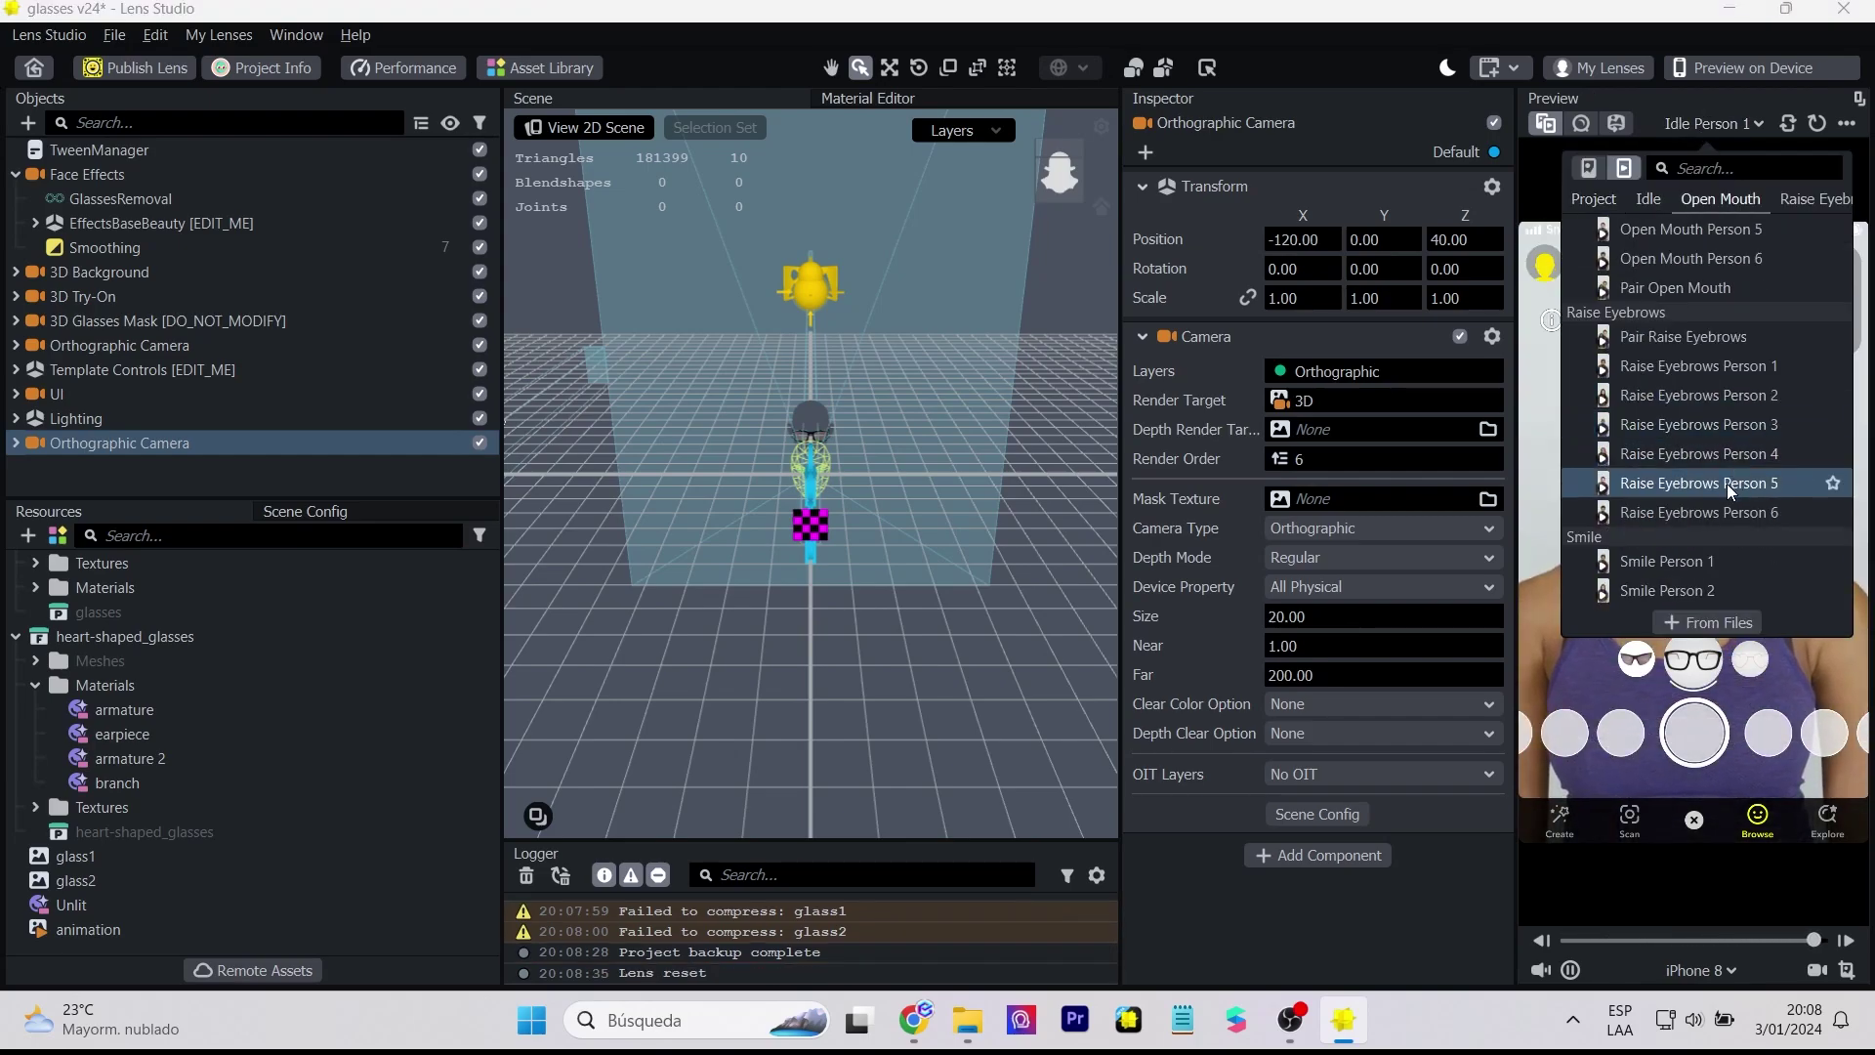
left_click(1668, 250)
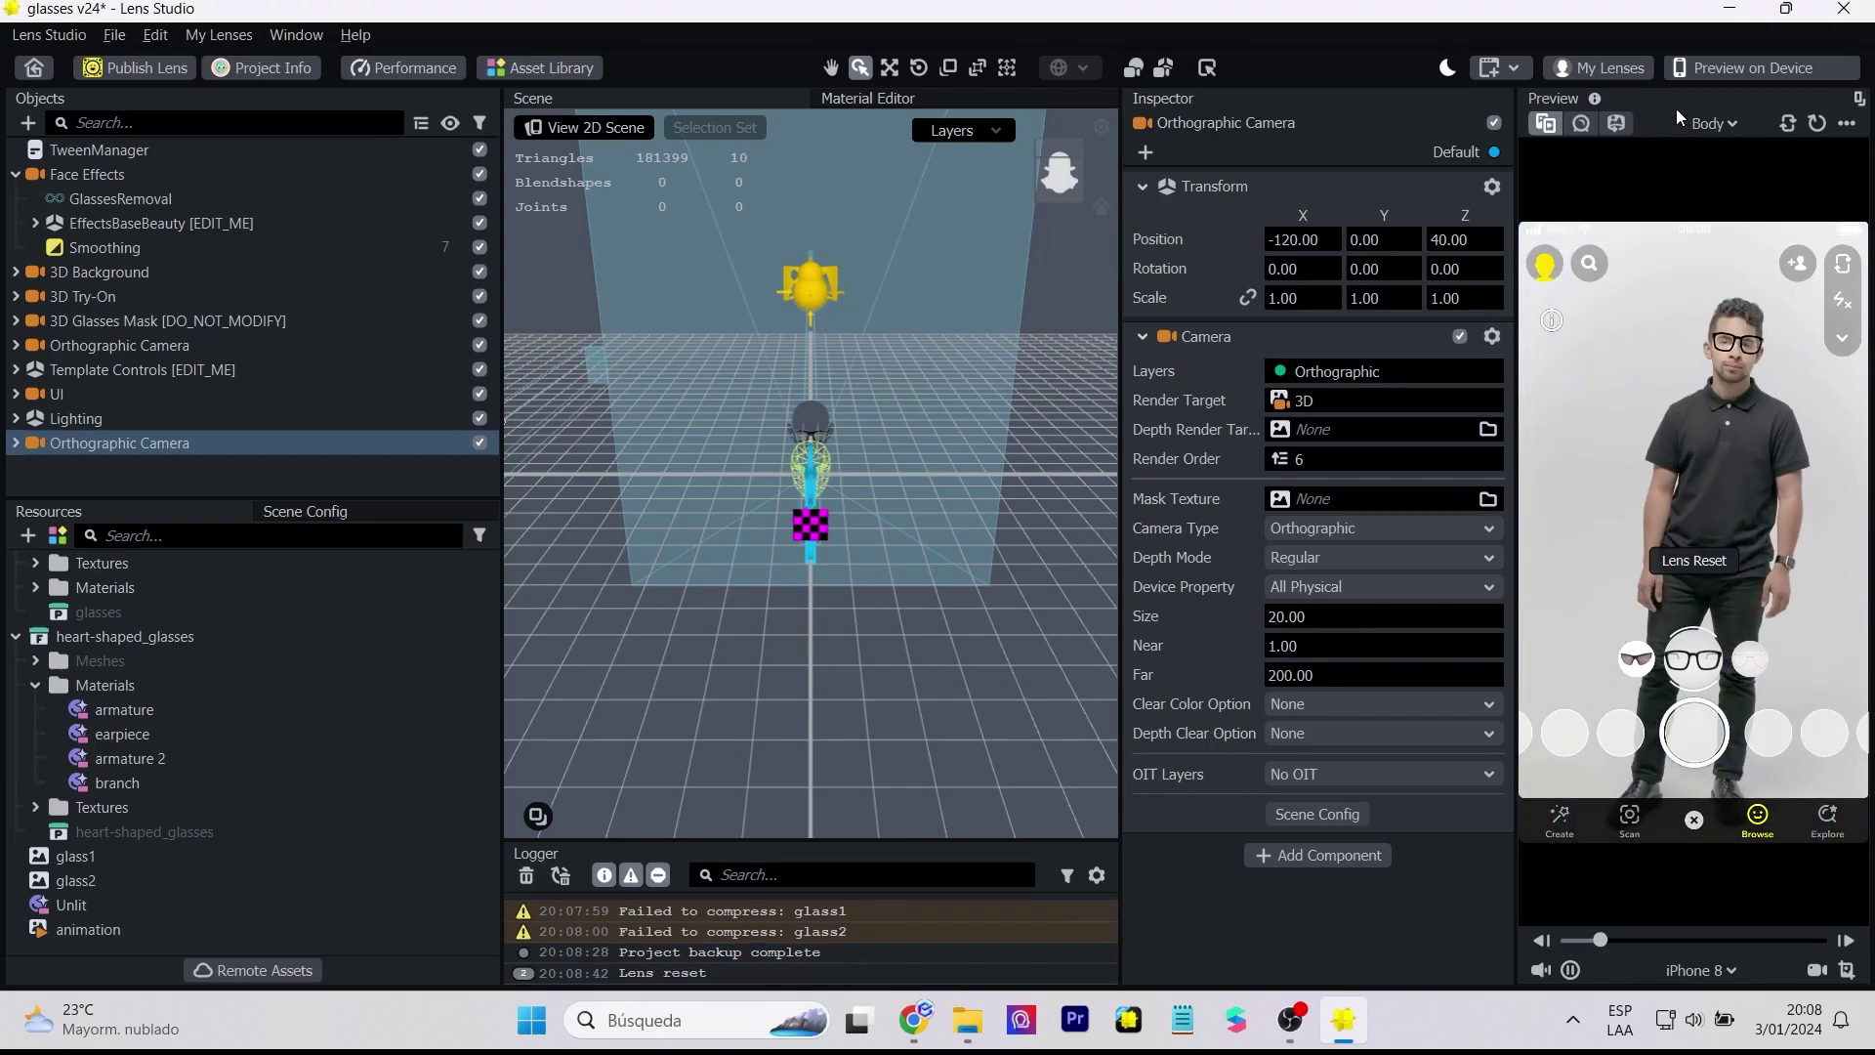
- Search the preview clips for hand and switch the lens preview to Hand Open Palm
left_click(1703, 124)
scroll(1660, 410, "up", 2)
type("hand")
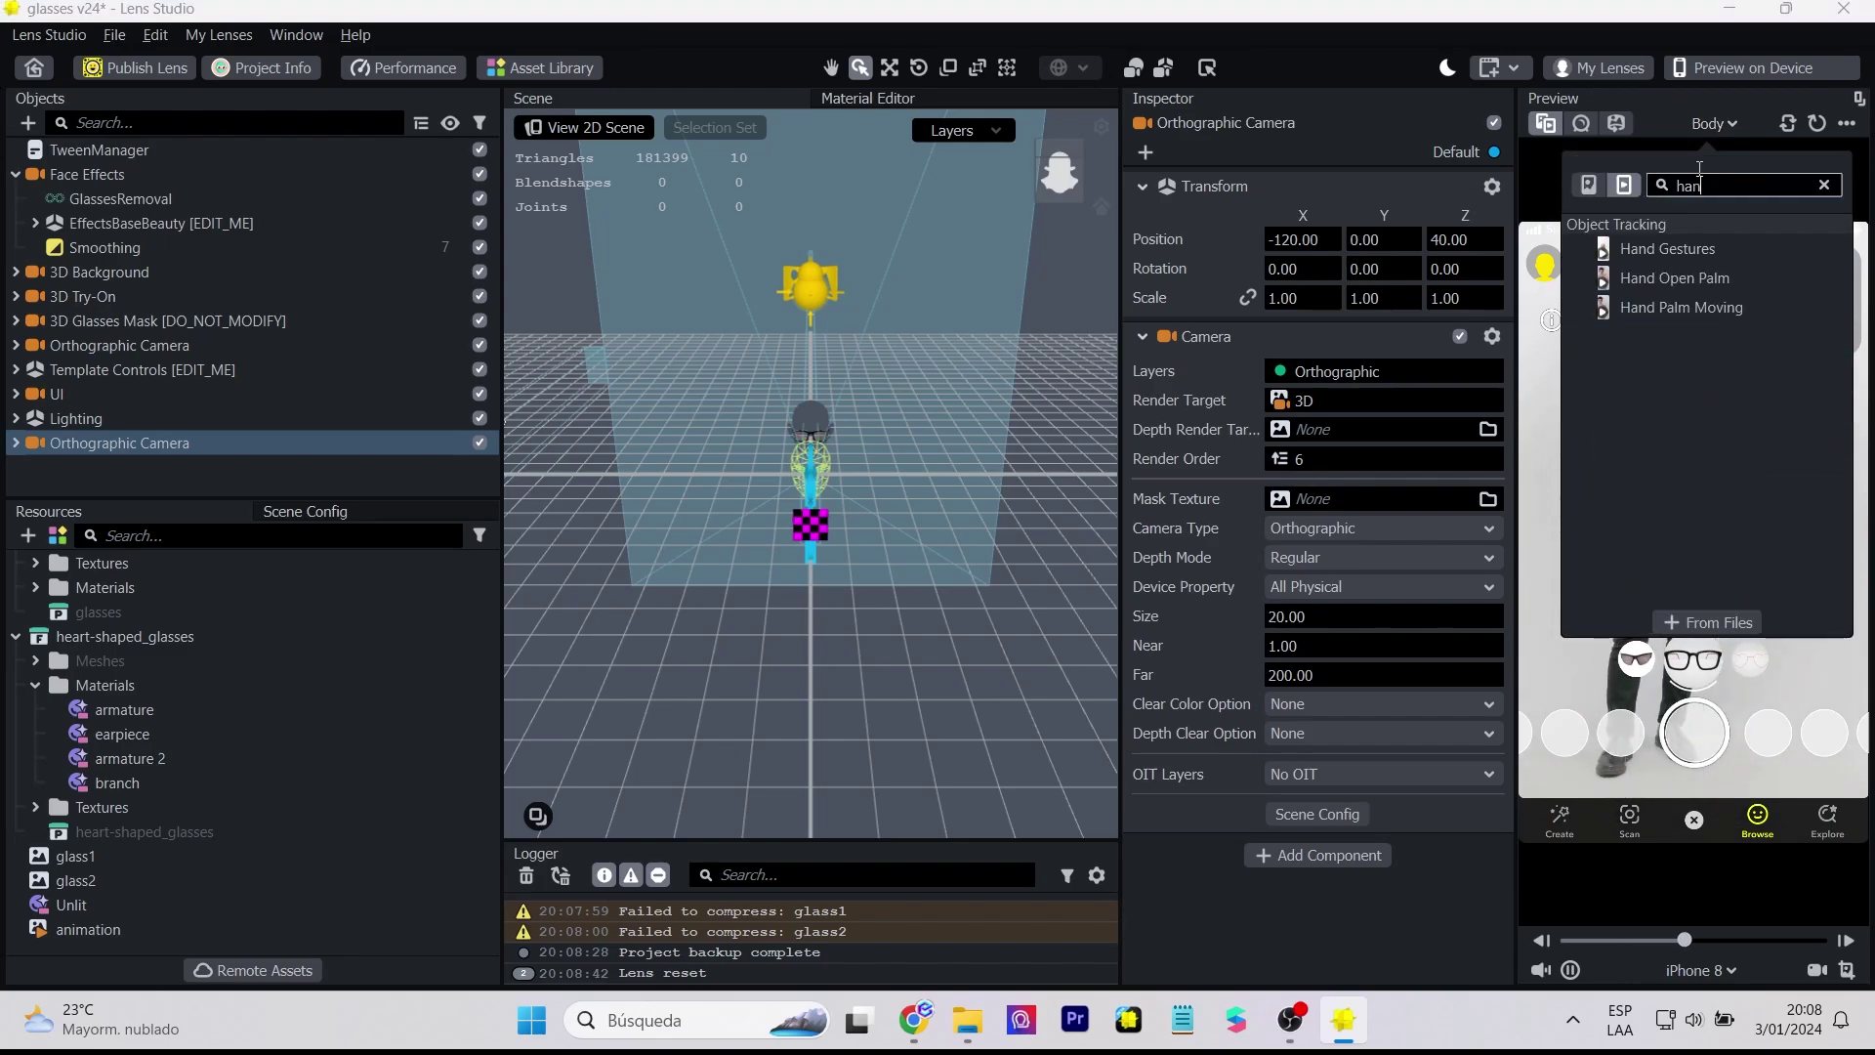
left_click(1691, 265)
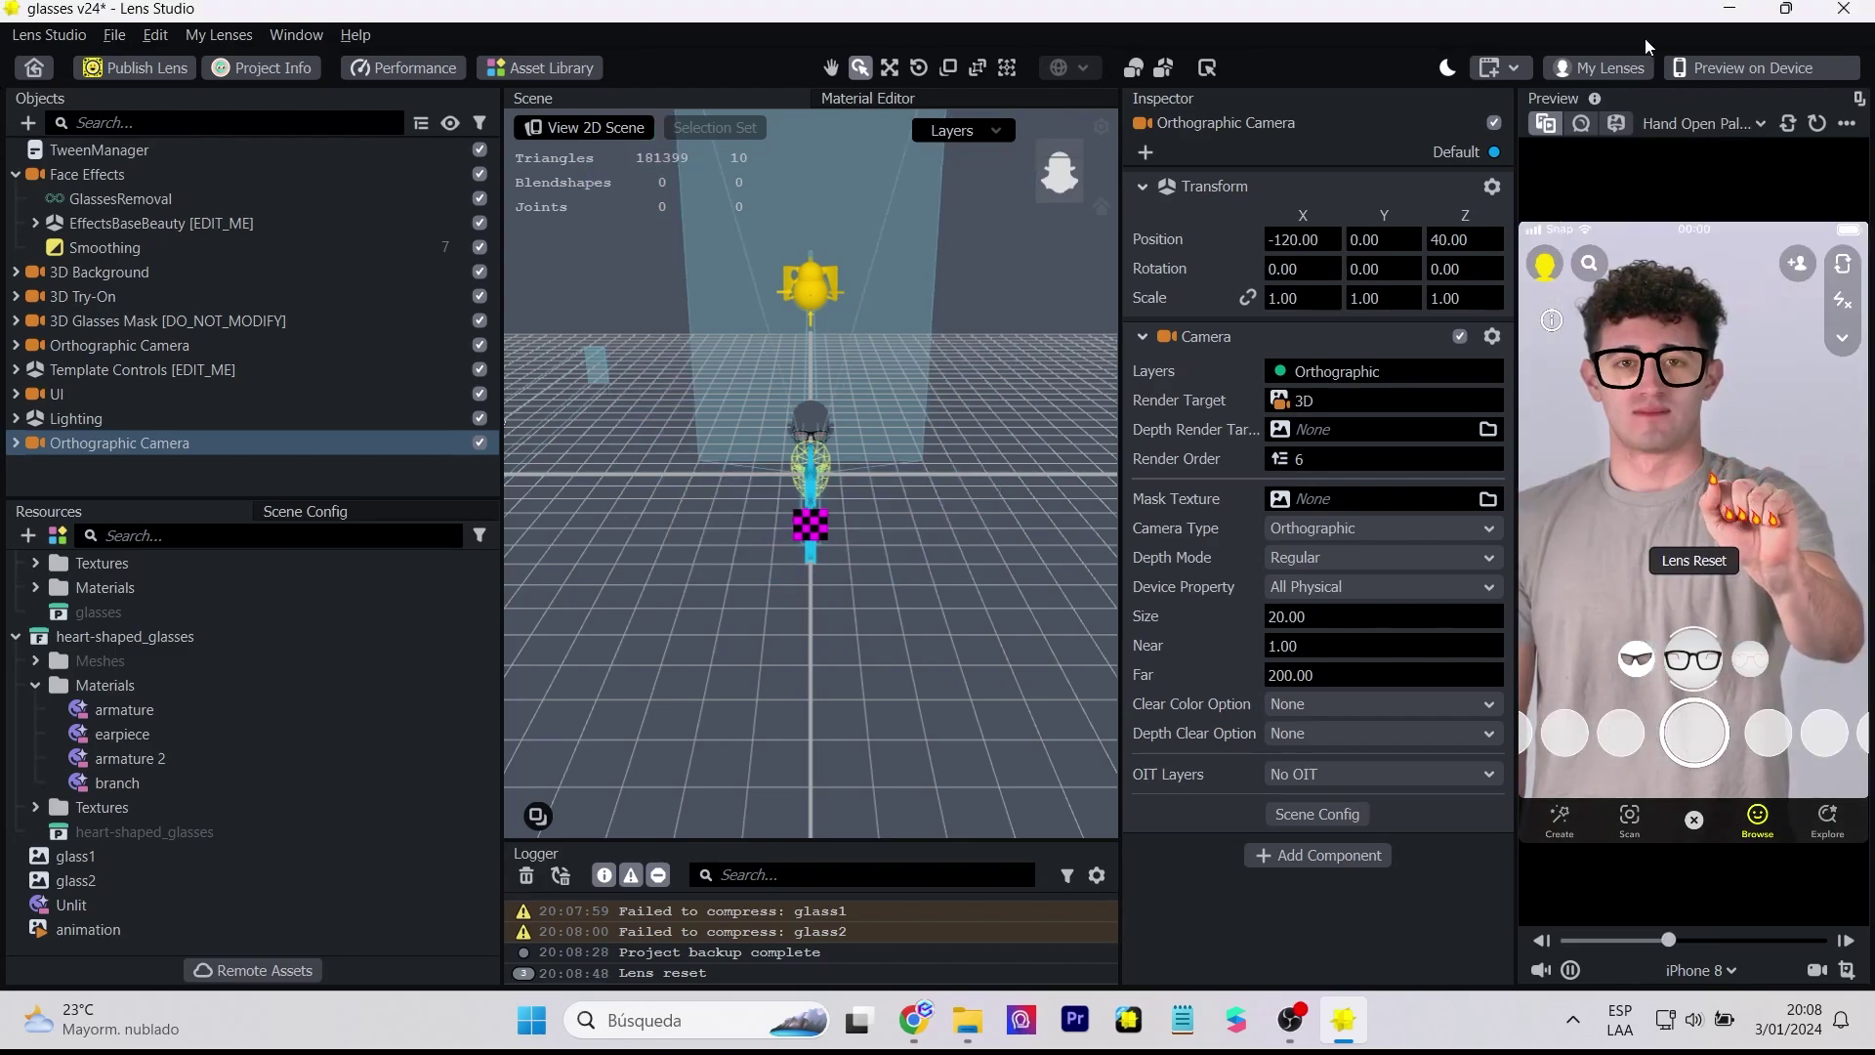